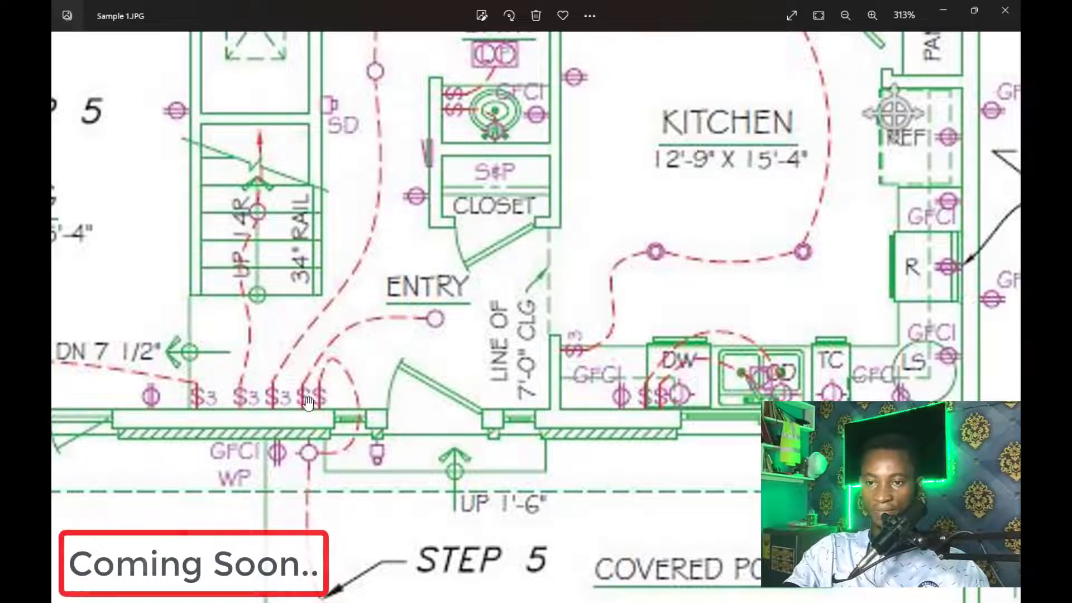
# Examine the switch symbols and wiring lines around the entry in the sample electrical plan image
pyautogui.scroll(1, 288, 405)
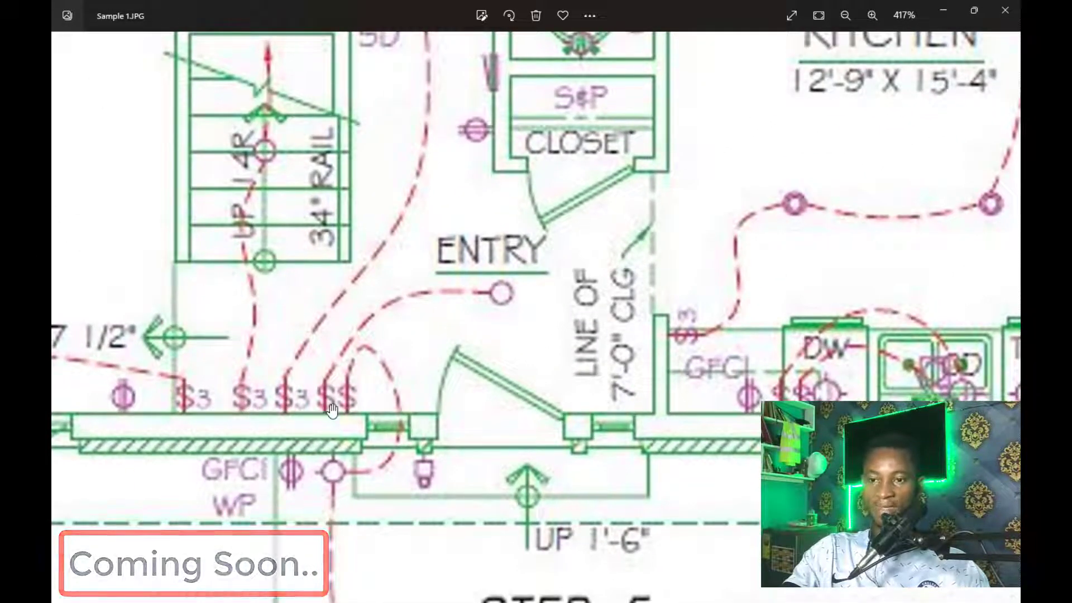
pyautogui.scroll(-1, 332, 411)
pyautogui.scroll(2, 173, 407)
pyautogui.scroll(-2, 397, 411)
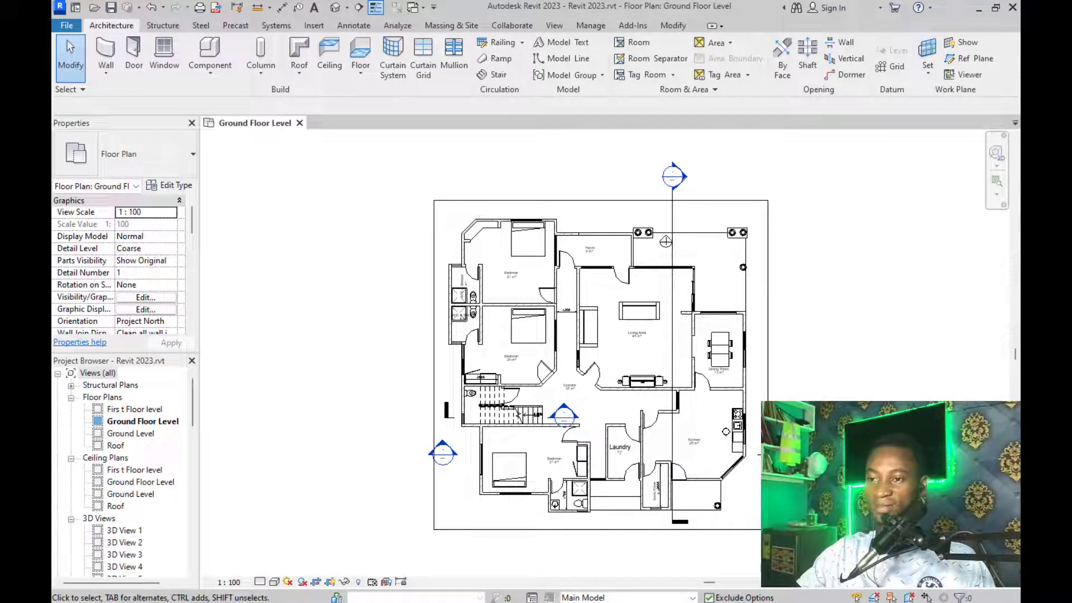
# Switch to the Revit project, open the default 3D view and turn off its section box to inspect the whole building
pyautogui.scroll(-3, 389, 389)
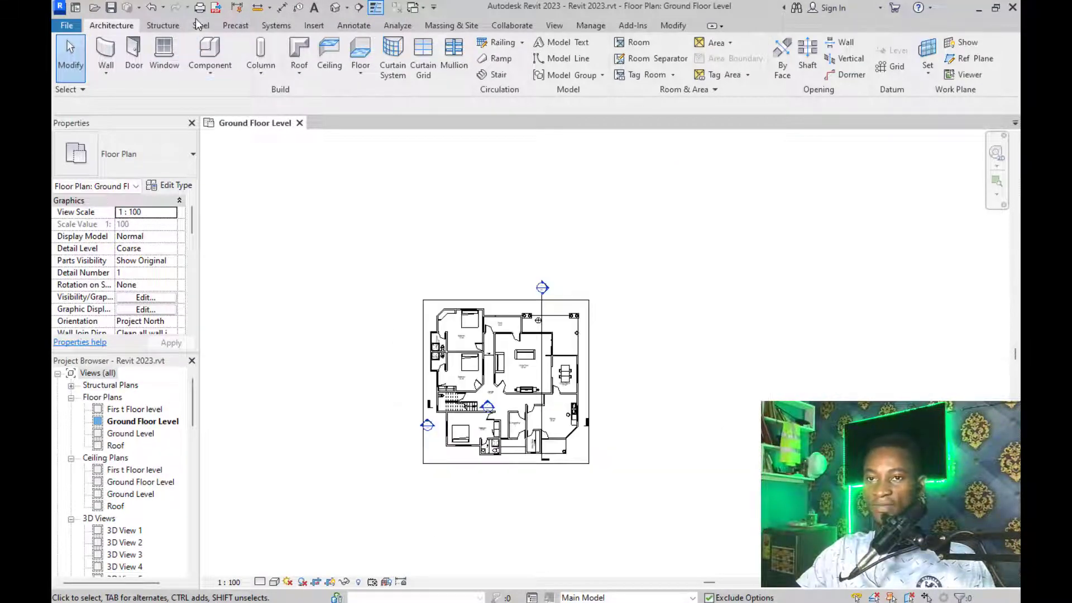
pyautogui.click(335, 8)
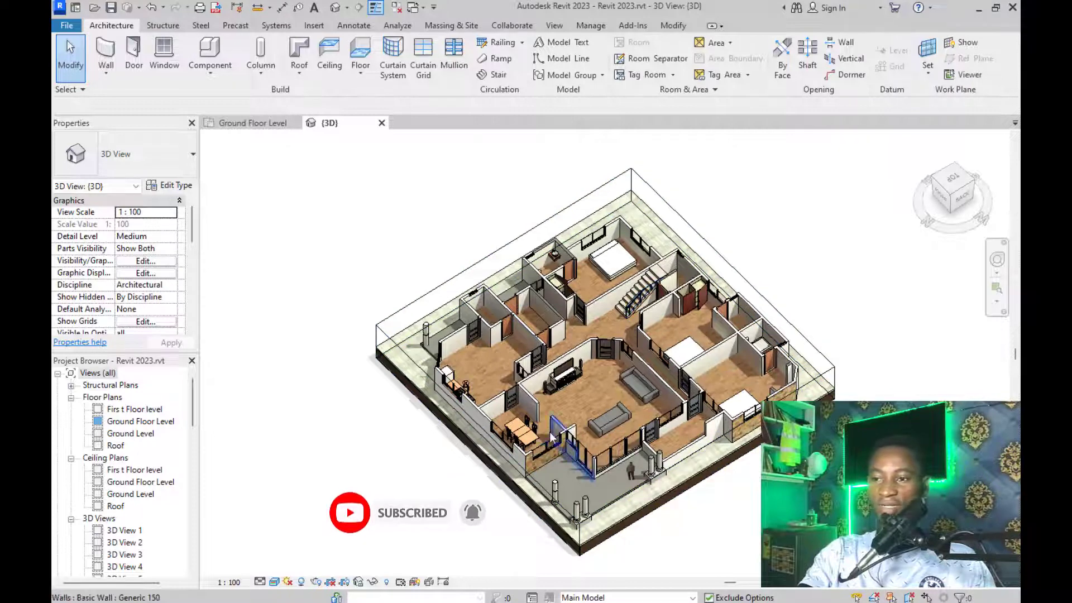
pyautogui.scroll(-2, 450, 399)
pyautogui.keyDown('shift'); pyautogui.moveTo(495, 530); pyautogui.dragTo(524, 471, button='middle'); pyautogui.keyUp('shift')
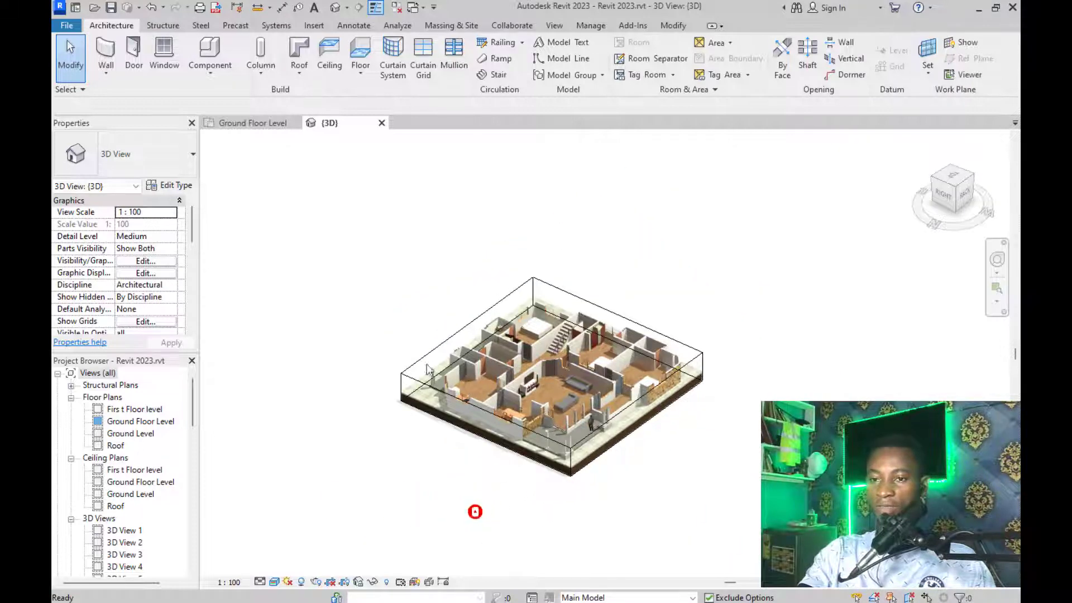
pyautogui.scroll(-3, 140, 278)
pyautogui.scroll(-3, 139, 277)
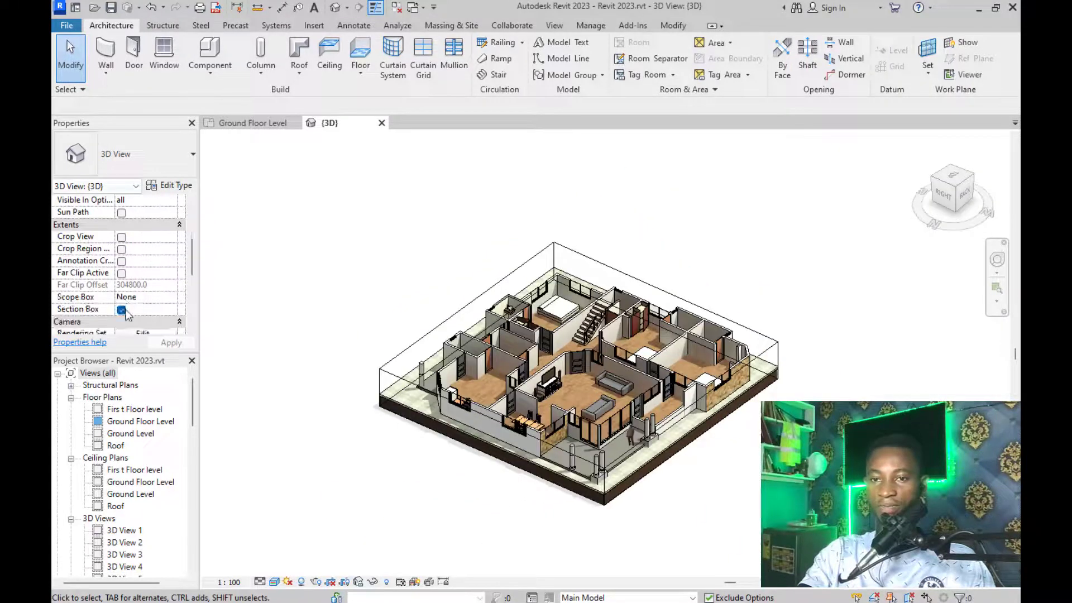
pyautogui.click(121, 309)
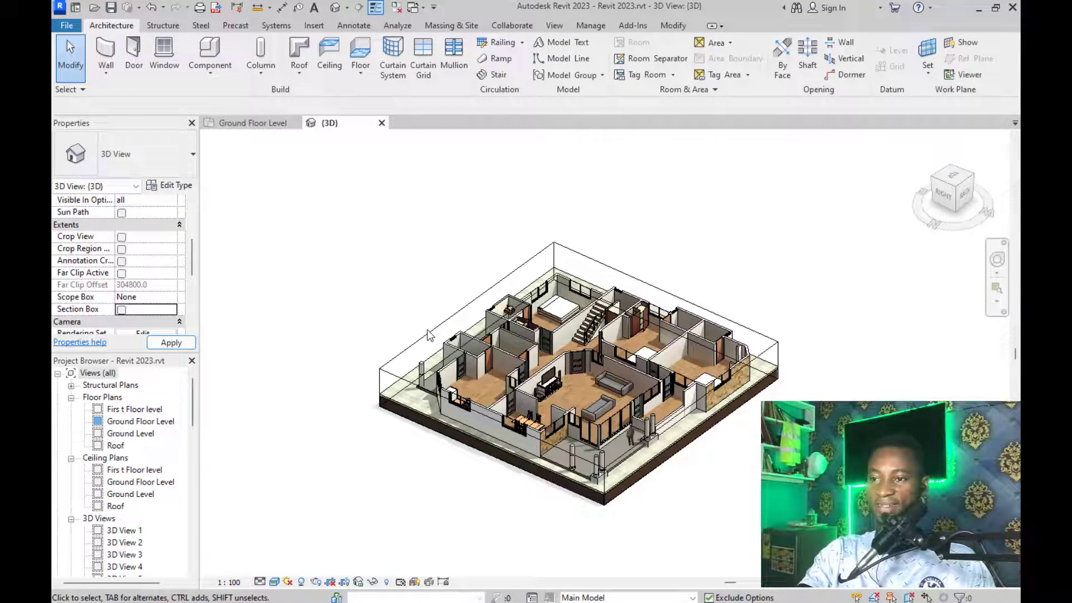
pyautogui.scroll(-3, 546, 391)
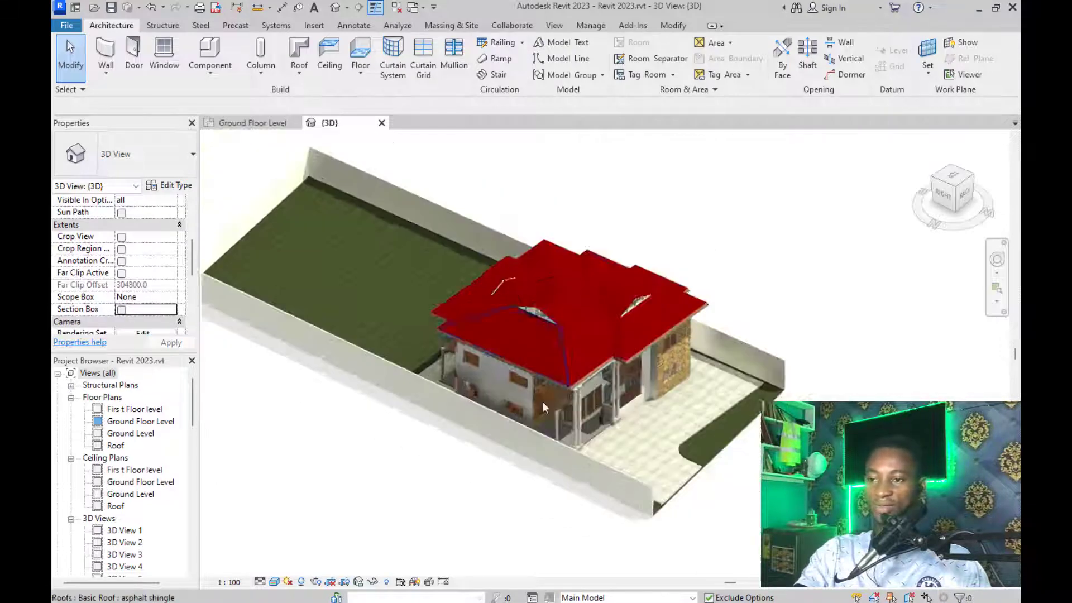
pyautogui.keyDown('shift'); pyautogui.moveTo(685, 471); pyautogui.dragTo(627, 355, button='middle'); pyautogui.keyUp('shift')
pyautogui.scroll(5, 585, 326)
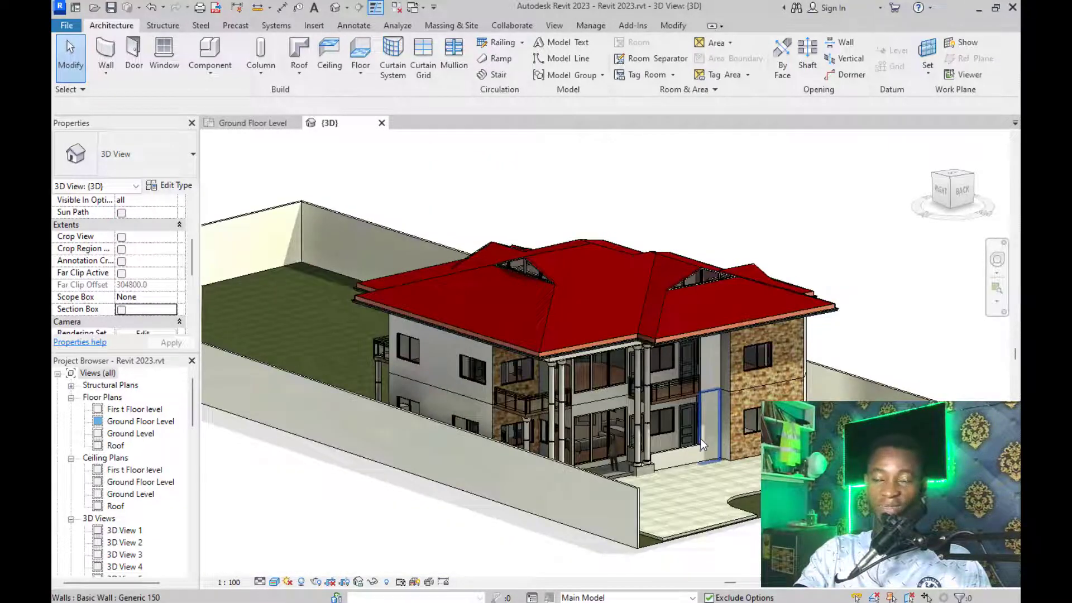
pyautogui.moveTo(750, 444)
pyautogui.keyDown('shift'); pyautogui.mouseDown(button='middle')
pyautogui.moveTo(458, 485)
pyautogui.moveTo(762, 455)
pyautogui.mouseUp(button='middle'); pyautogui.keyUp('shift')
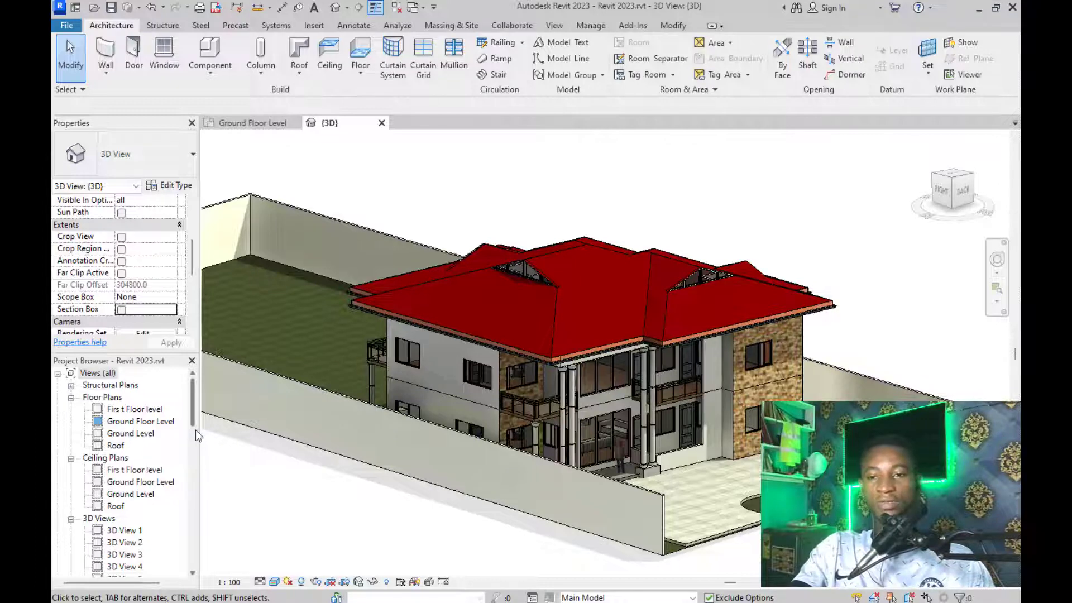
# Review the Ground Floor Level and Ground Level floor plans, plus the Ground Floor Level ceiling plan
pyautogui.doubleClick(144, 425)
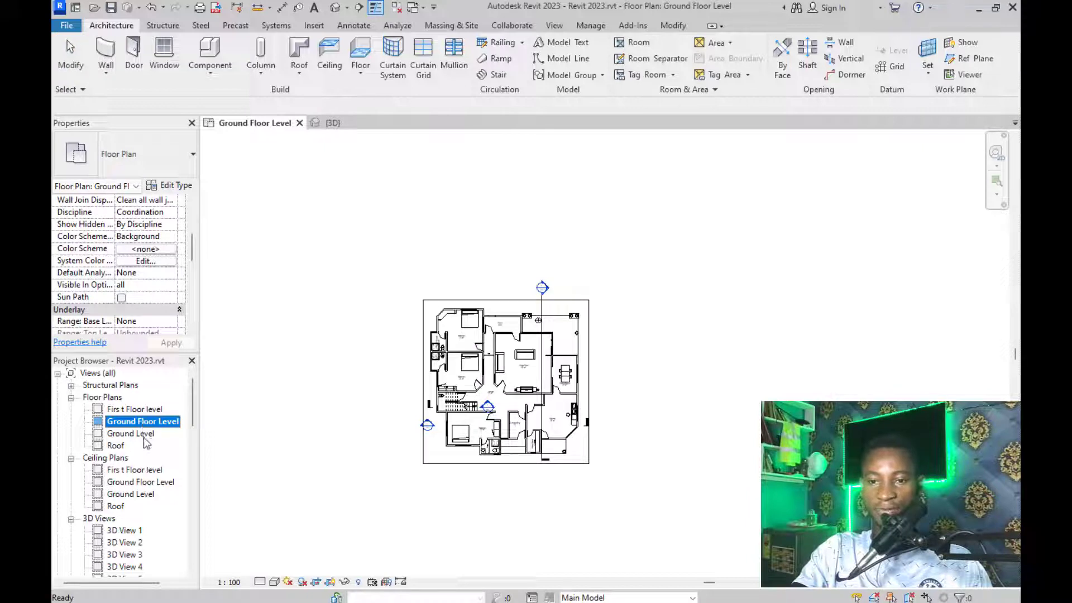
pyautogui.doubleClick(141, 435)
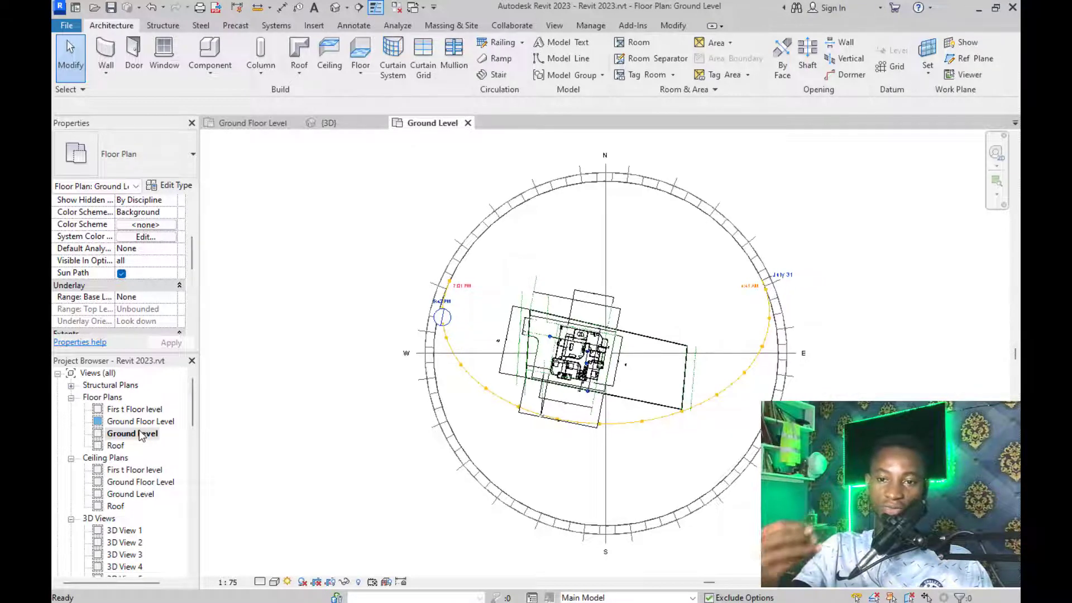
pyautogui.doubleClick(139, 422)
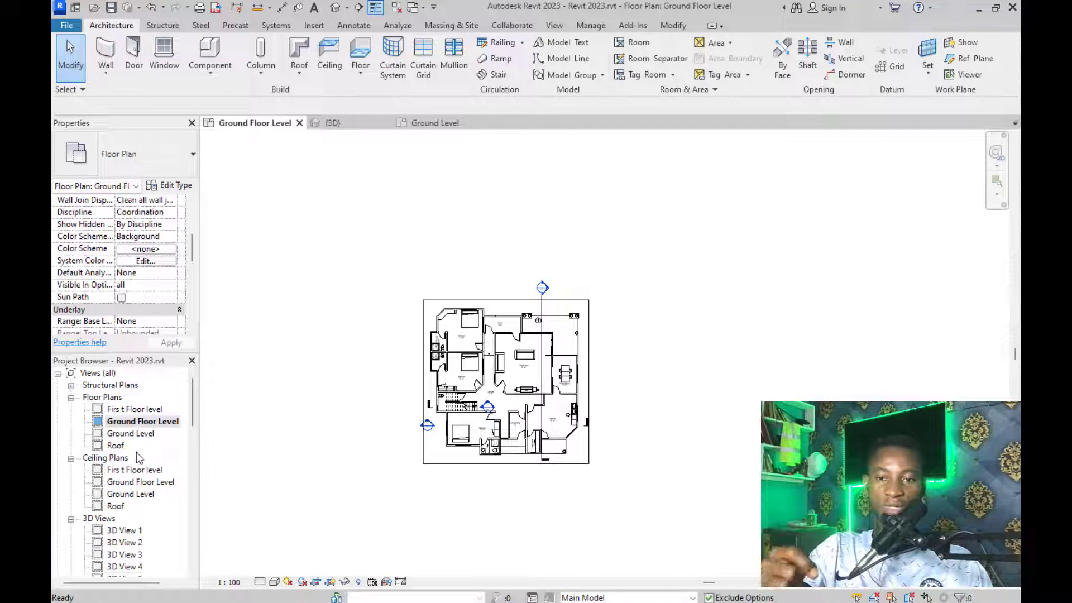
pyautogui.doubleClick(132, 482)
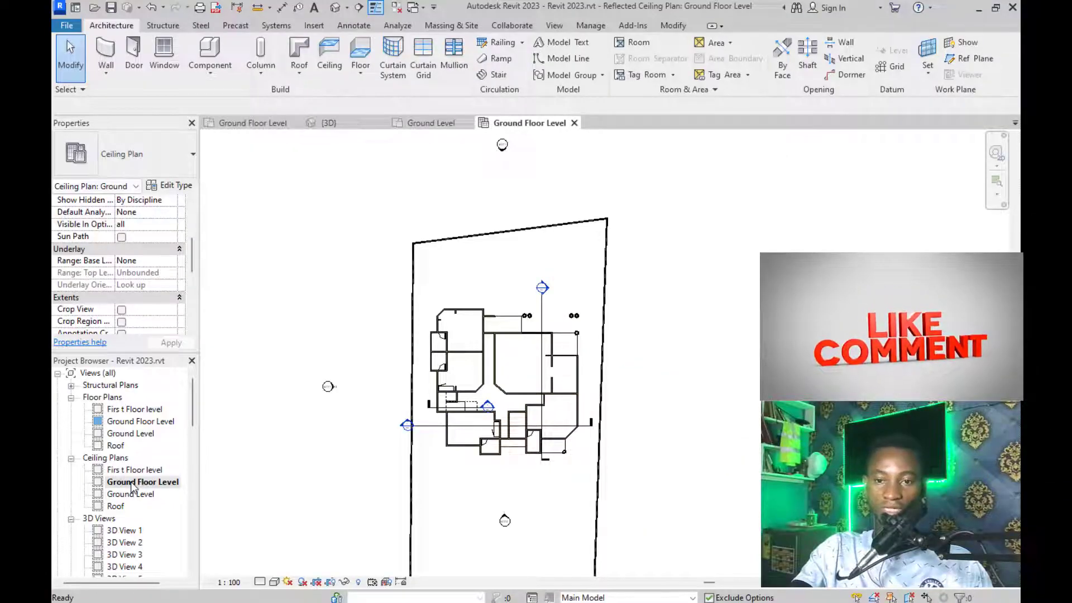
# Duplicate the Ground Floor Level floor plan as a dependent view
pyautogui.click(124, 422)
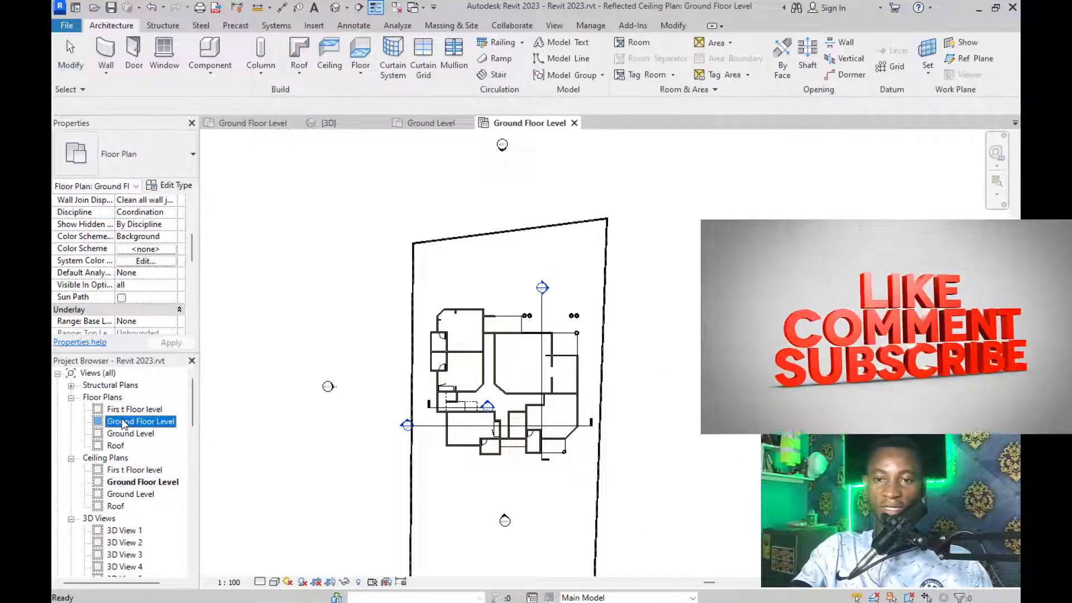
pyautogui.rightClick(124, 423)
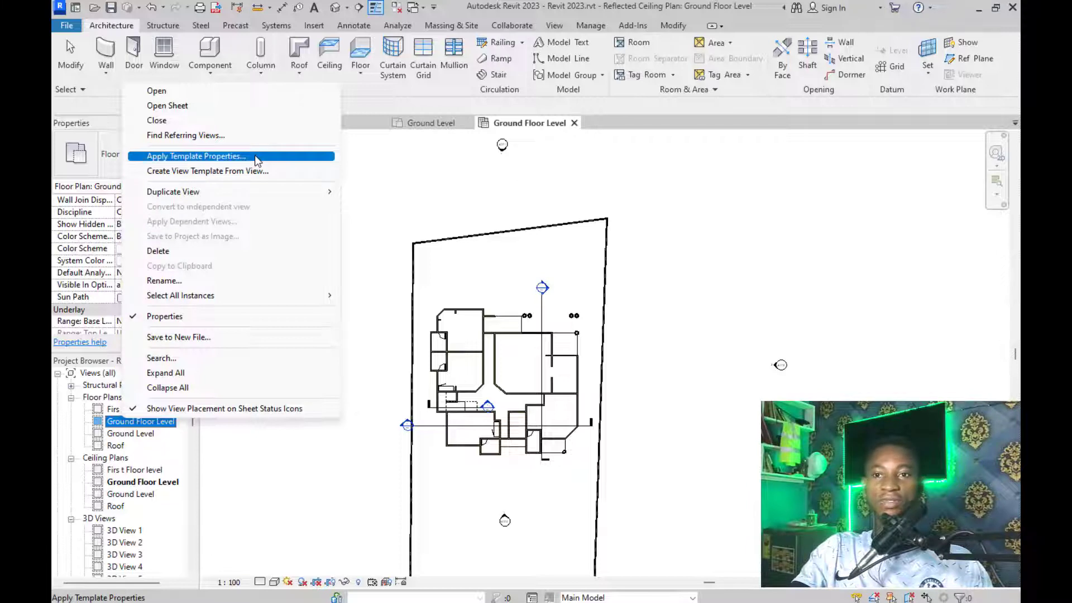
pyautogui.moveTo(297, 196)
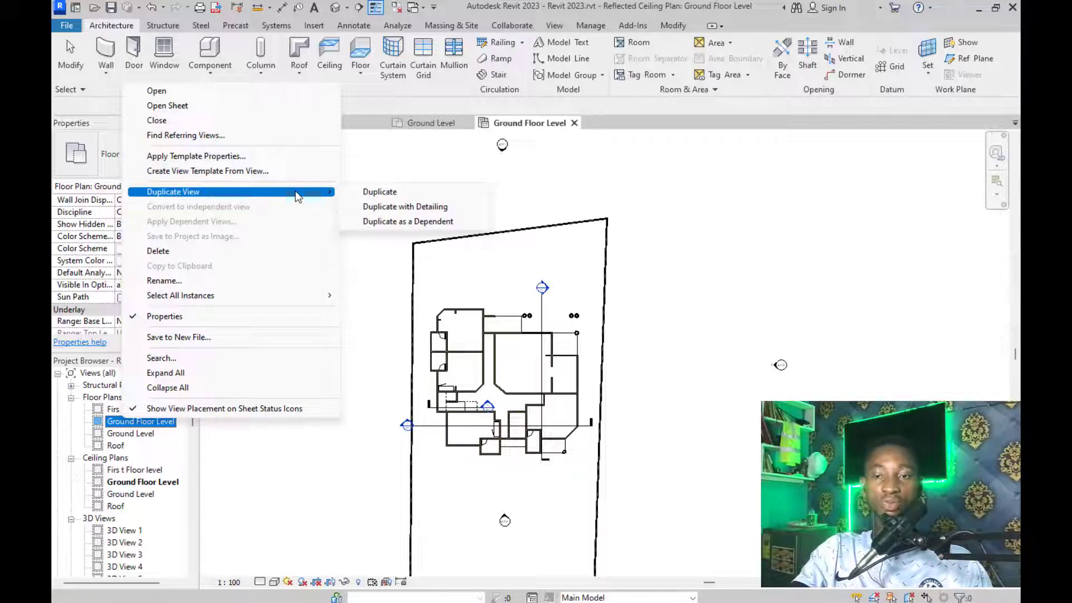
pyautogui.click(412, 223)
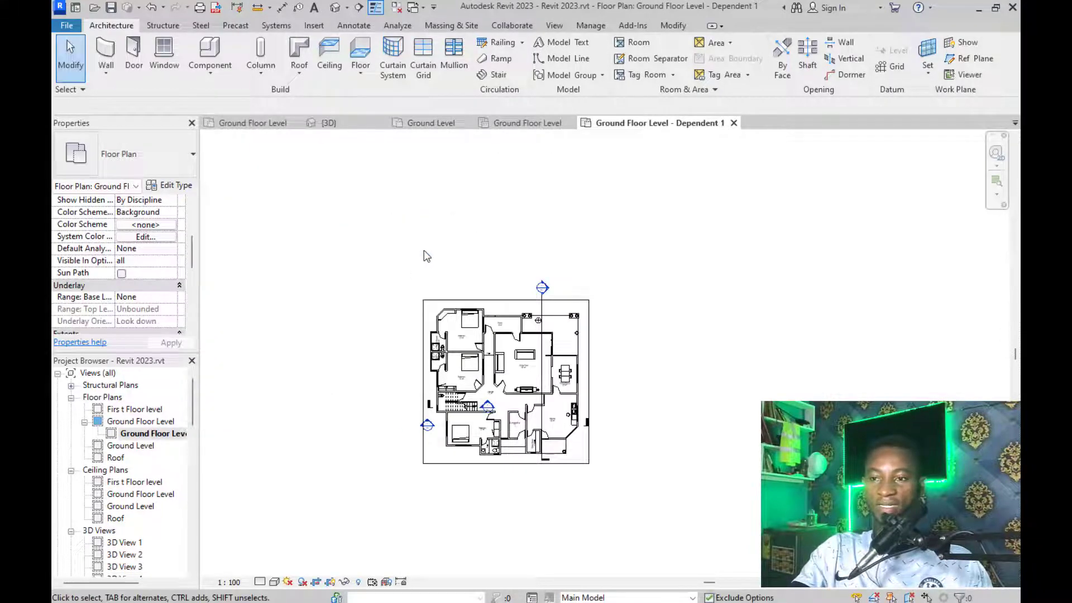
pyautogui.scroll(2, 456, 325)
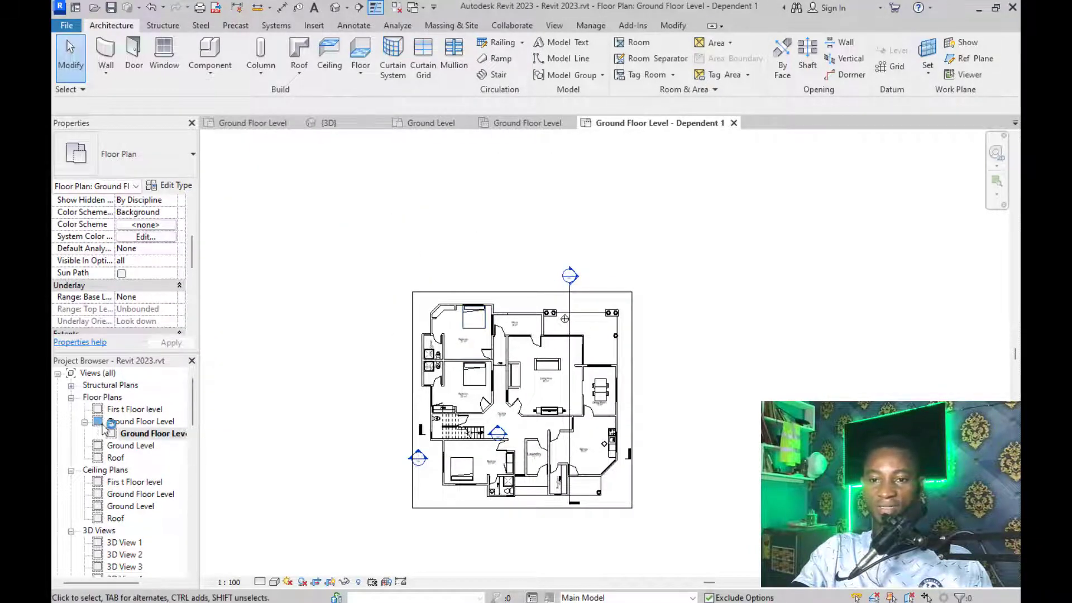
# Create a second dependent view by duplicating the existing Ground Floor Level dependent as a dependent
pyautogui.rightClick(144, 437)
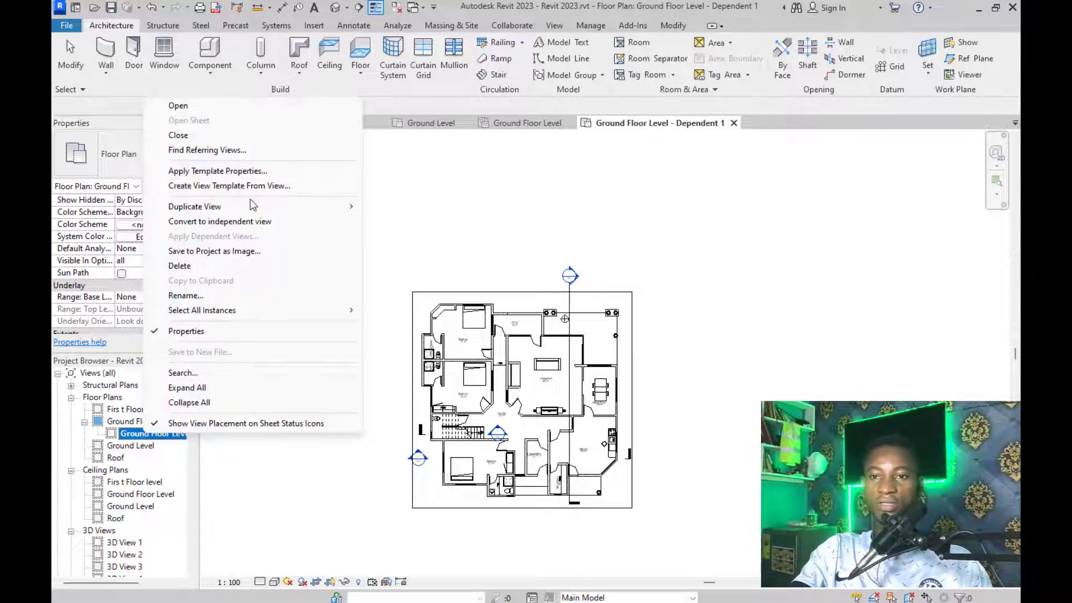
pyautogui.moveTo(342, 207)
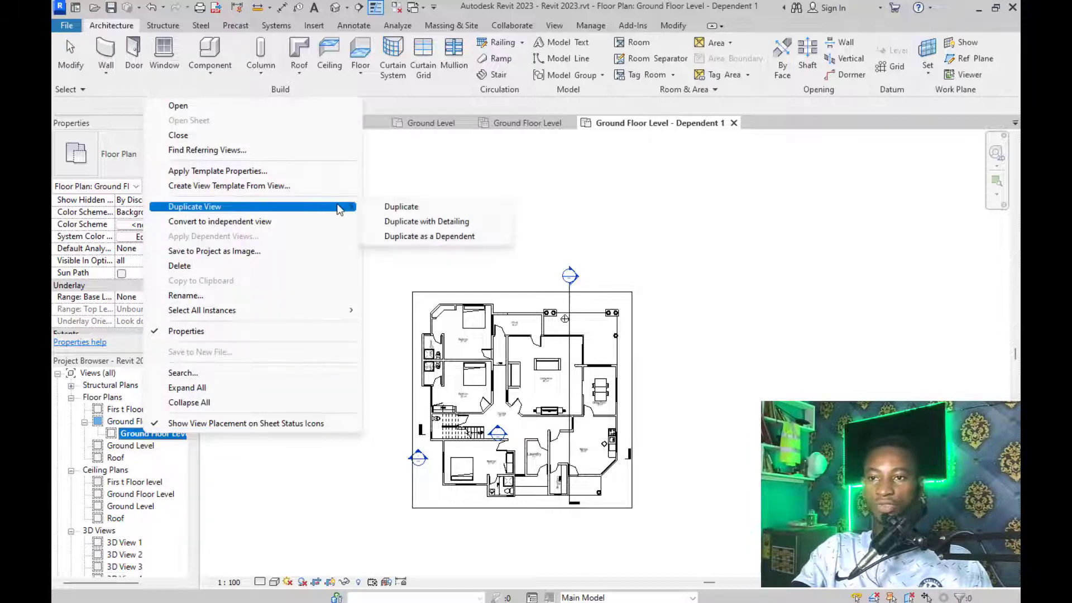
pyautogui.click(434, 237)
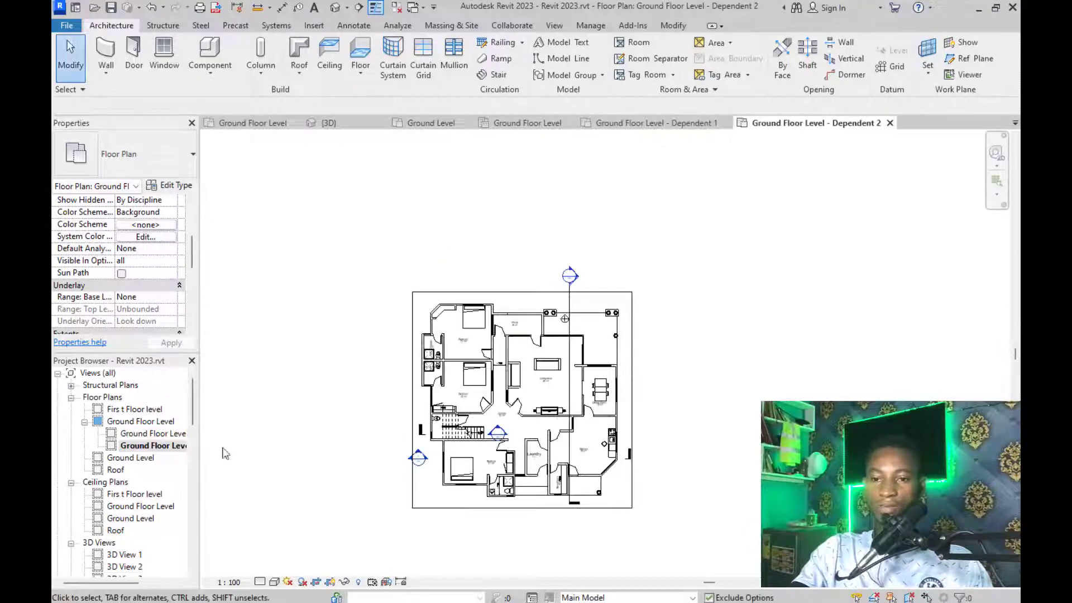
# Rename the second dependent view of Ground Floor Level to "Electrical Layout Plan"
pyautogui.click(155, 447)
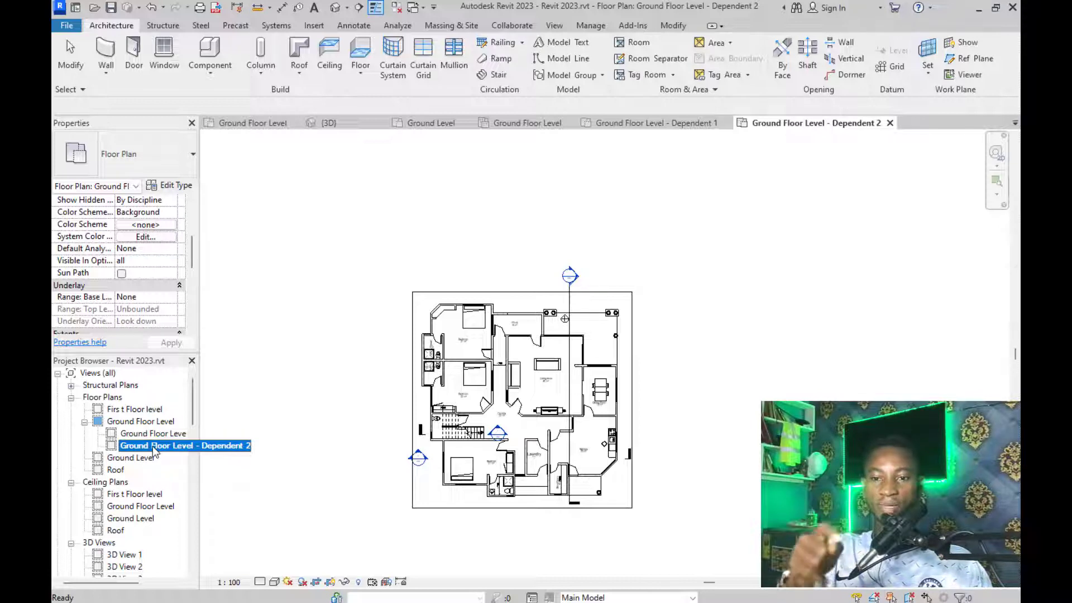
pyautogui.rightClick(155, 454)
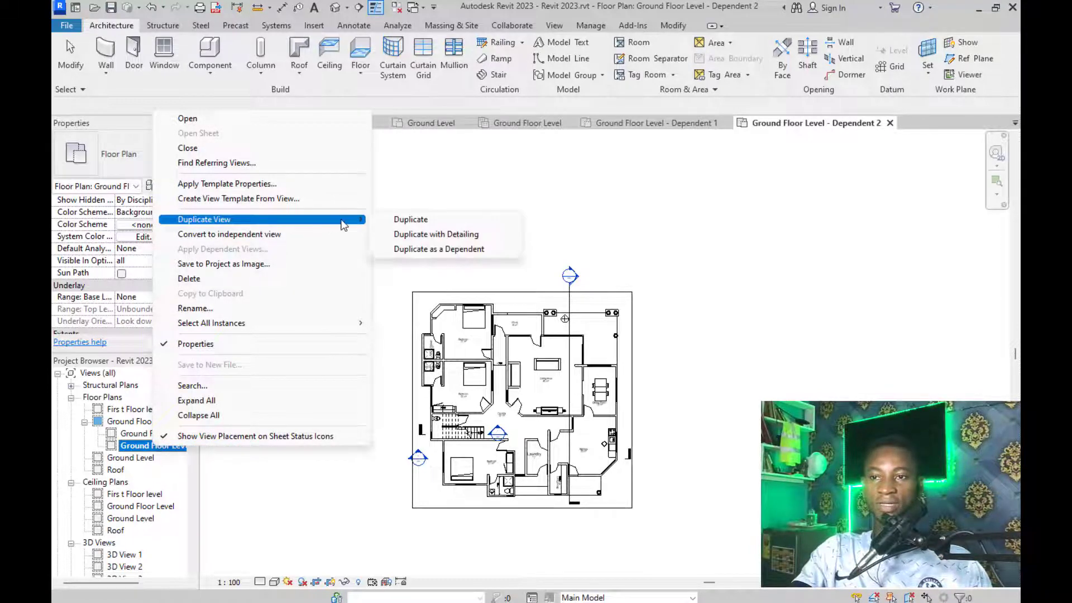
pyautogui.click(250, 308)
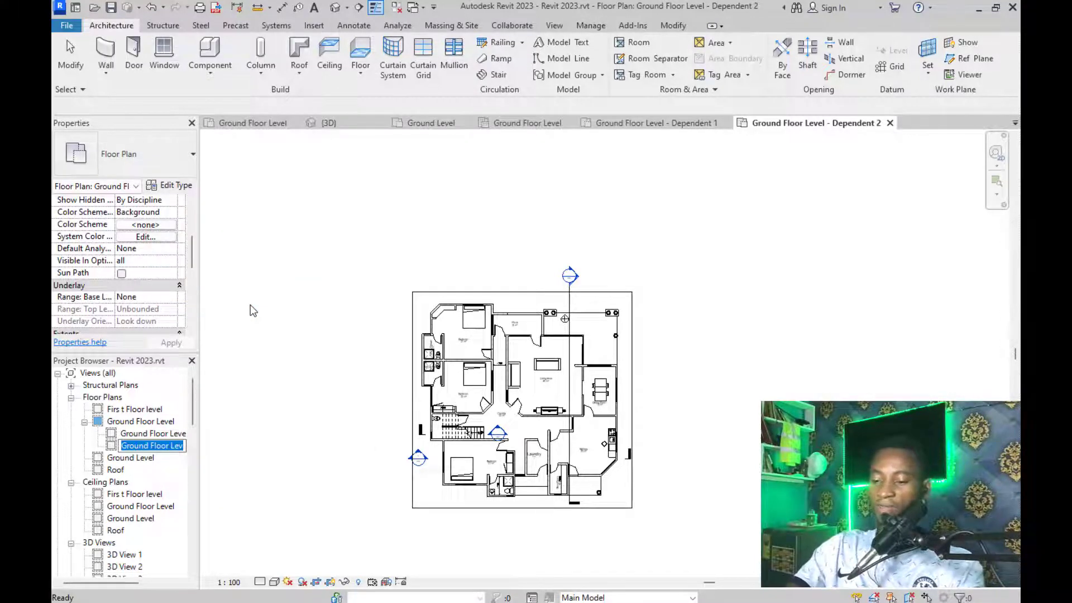
pyautogui.write('E')
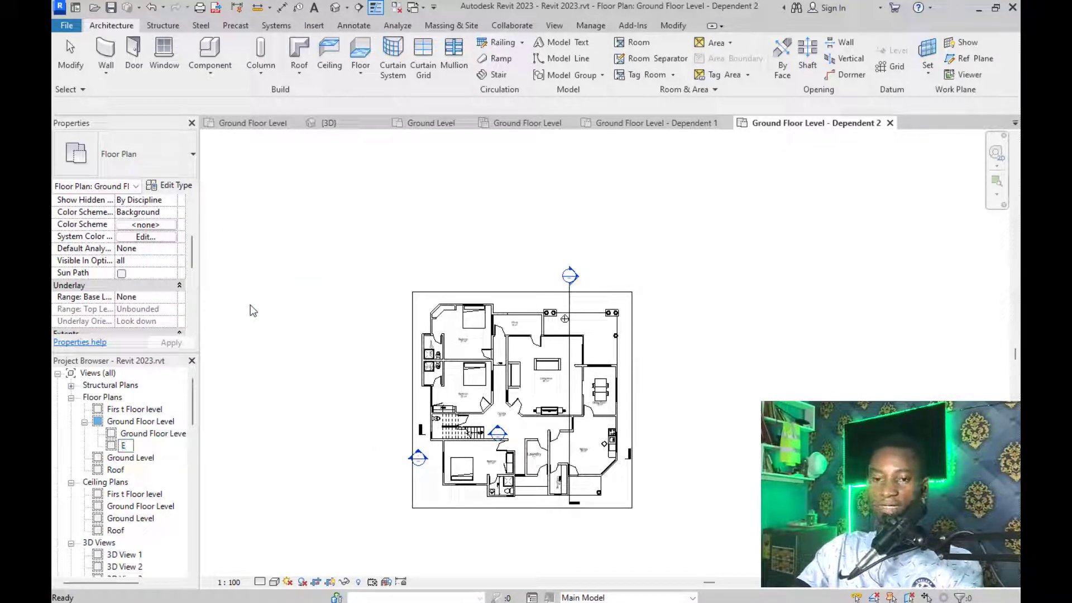
pyautogui.write('lect')
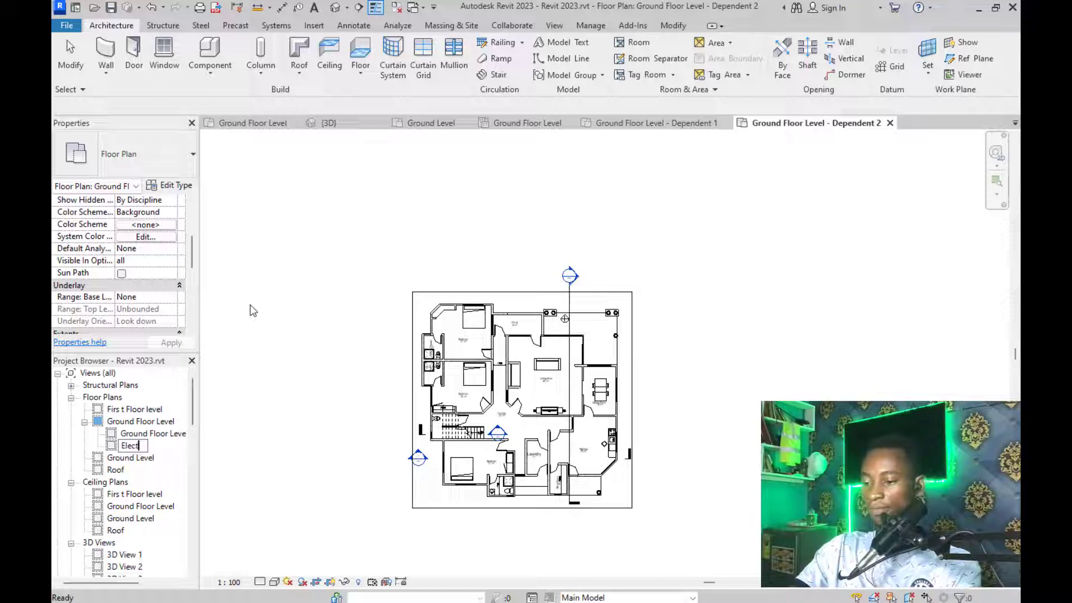
pyautogui.write('rical')
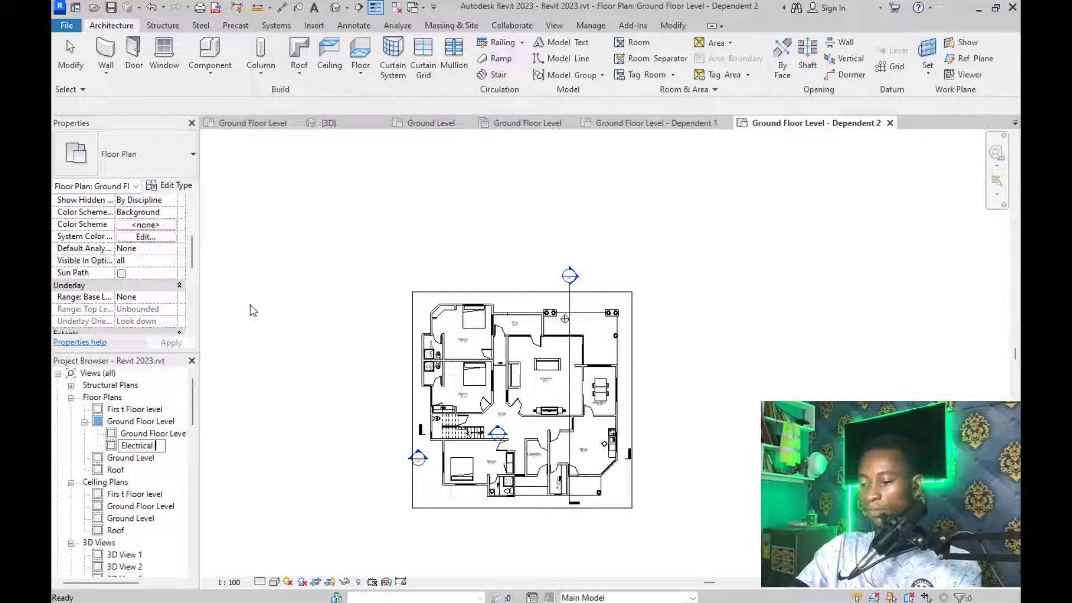
pyautogui.write(' Layout')
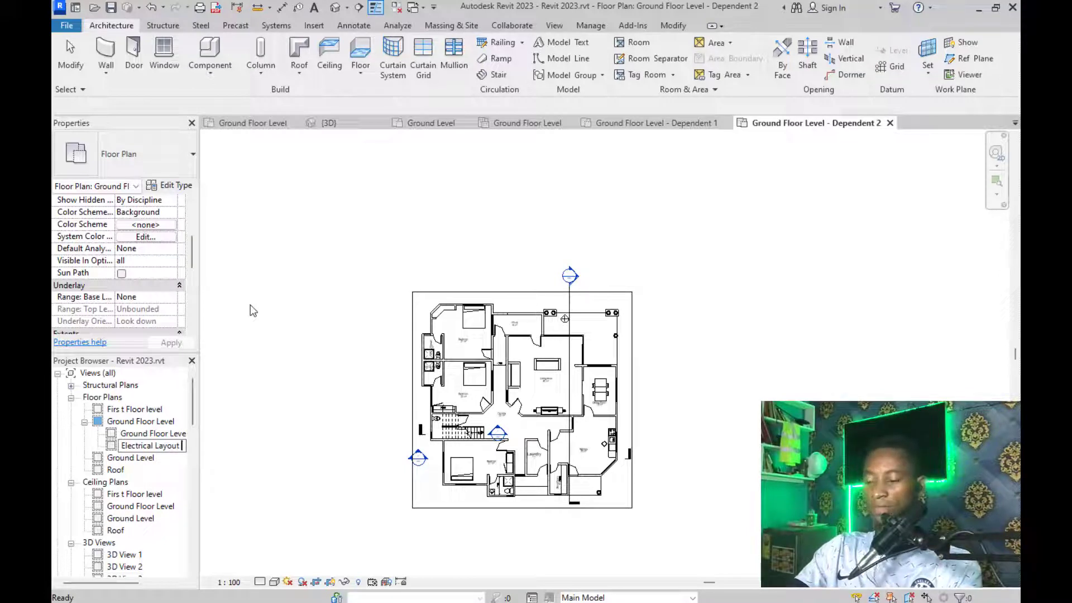
pyautogui.write(' Plan')
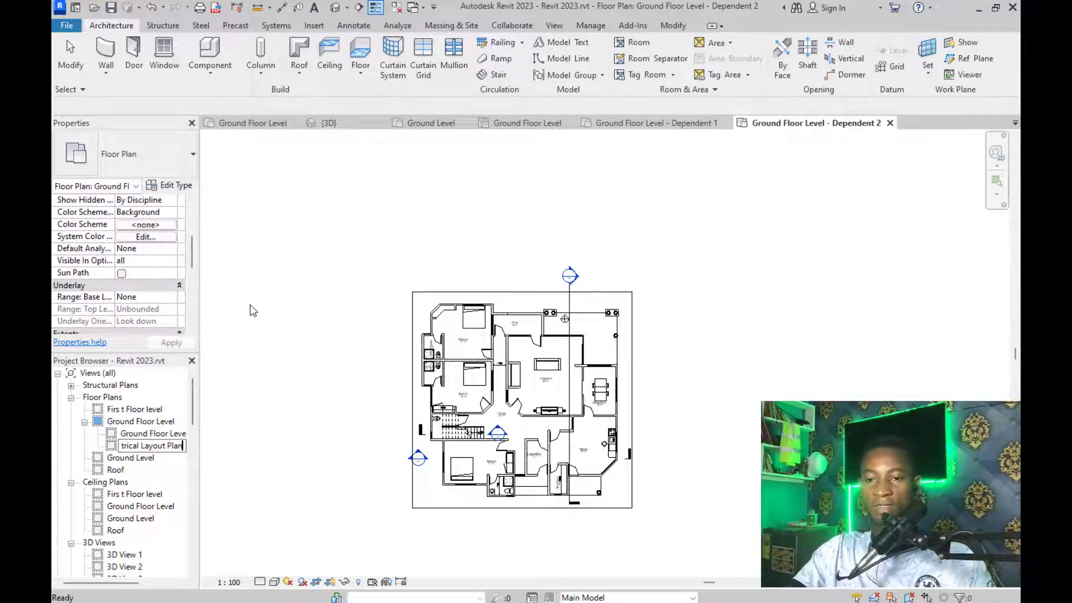
pyautogui.click(366, 326)
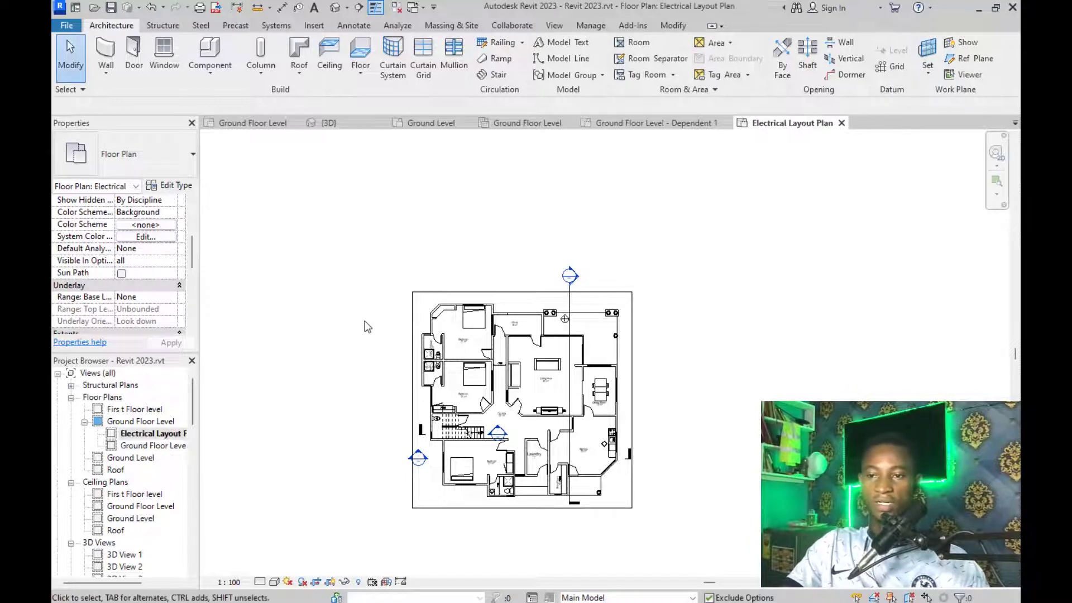
# Examine the bedrooms, living area, corridor and staircase in the Electrical Layout Plan view
pyautogui.scroll(2, 448, 345)
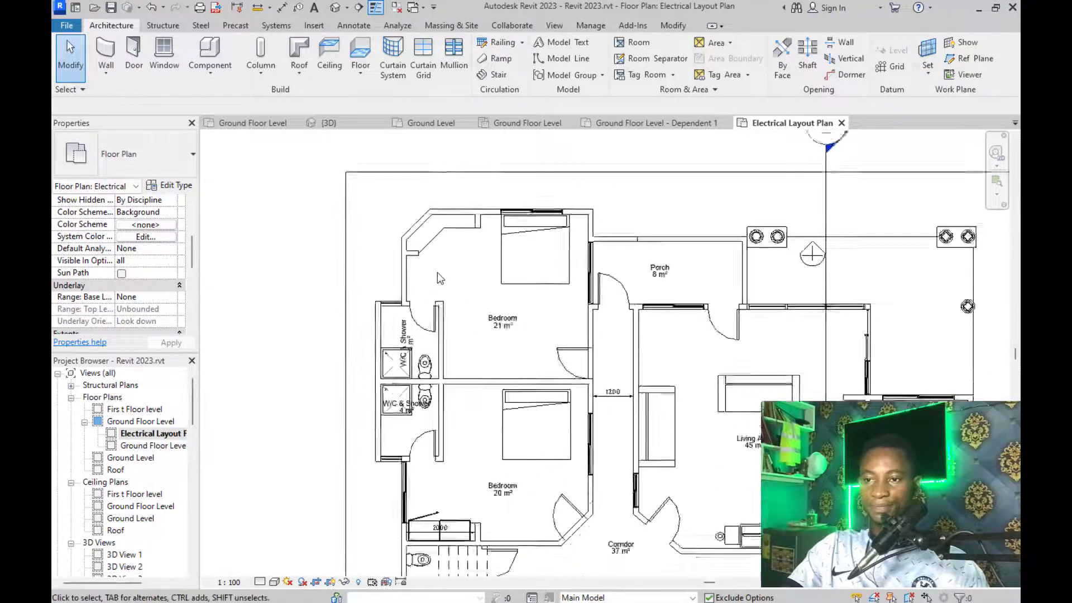
pyautogui.scroll(-2, 453, 324)
pyautogui.scroll(2, 455, 307)
pyautogui.scroll(-1, 457, 292)
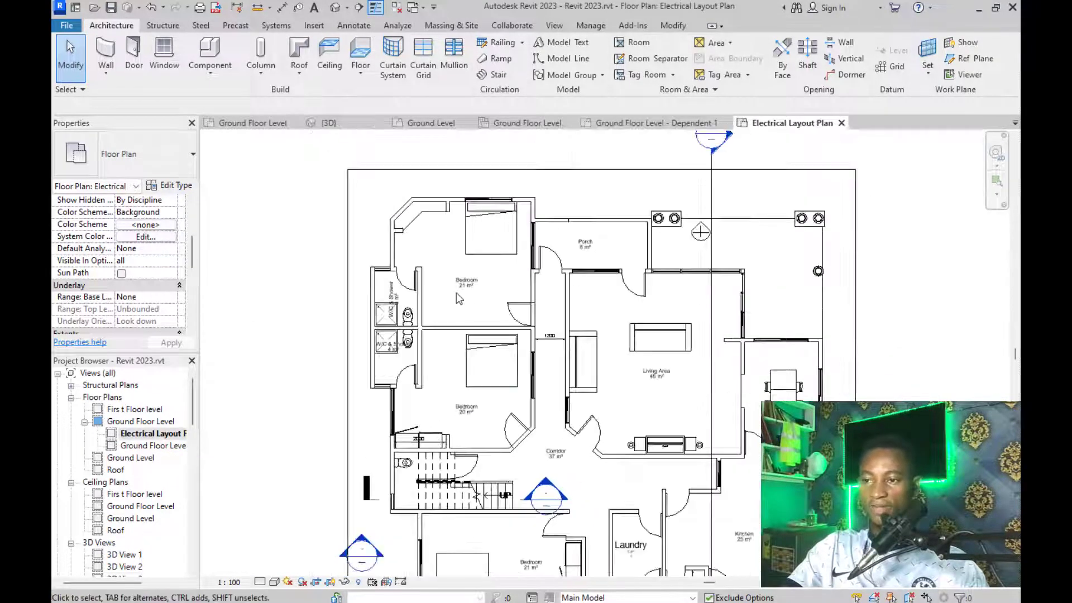
pyautogui.scroll(1, 553, 334)
pyautogui.click(557, 342)
pyautogui.press('Escape')
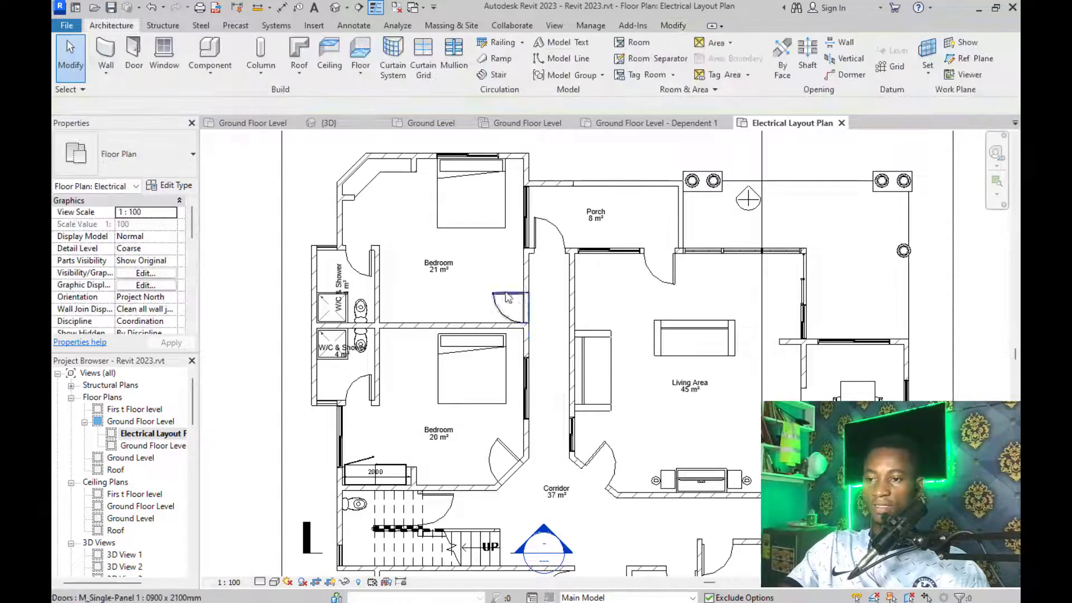
pyautogui.scroll(-3, 502, 363)
pyautogui.scroll(4, 437, 381)
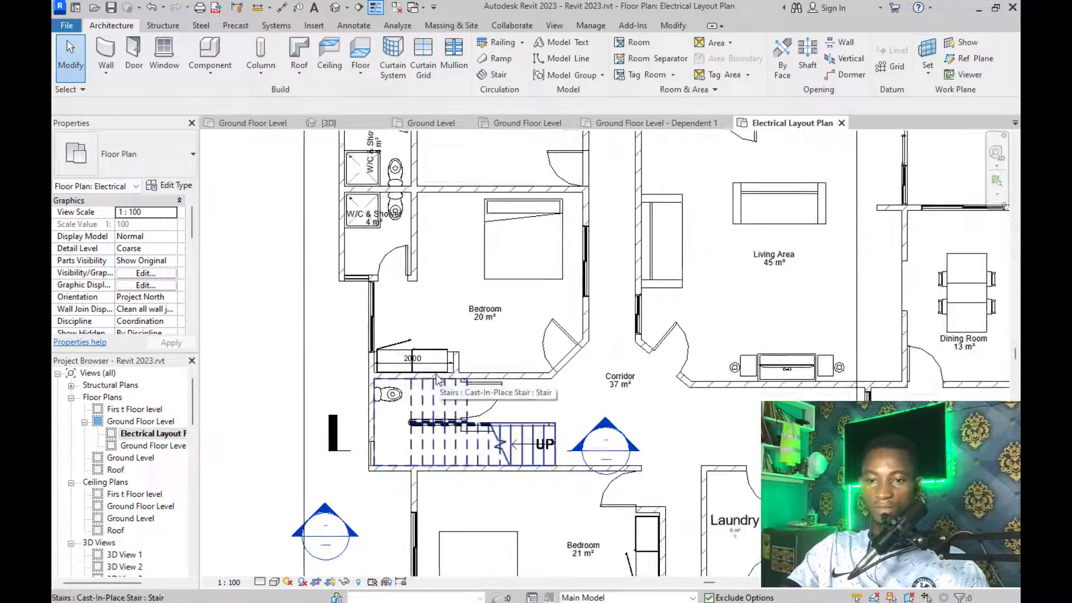
# Open the Ground Floor Level ceiling plan and bring the whole house layout into view
pyautogui.scroll(-3, 438, 382)
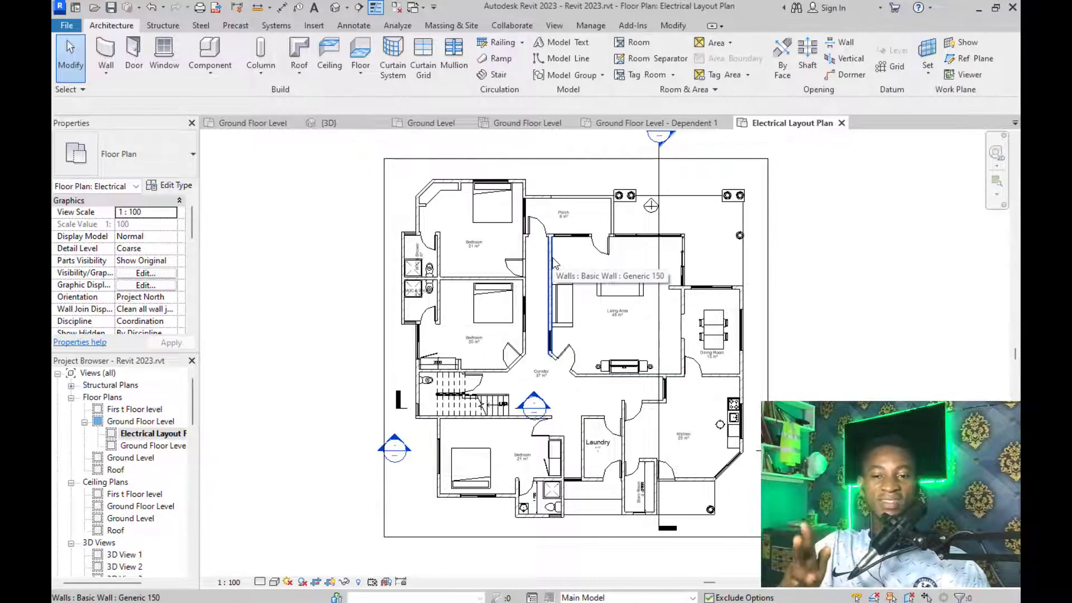
pyautogui.doubleClick(139, 507)
pyautogui.scroll(4, 506, 343)
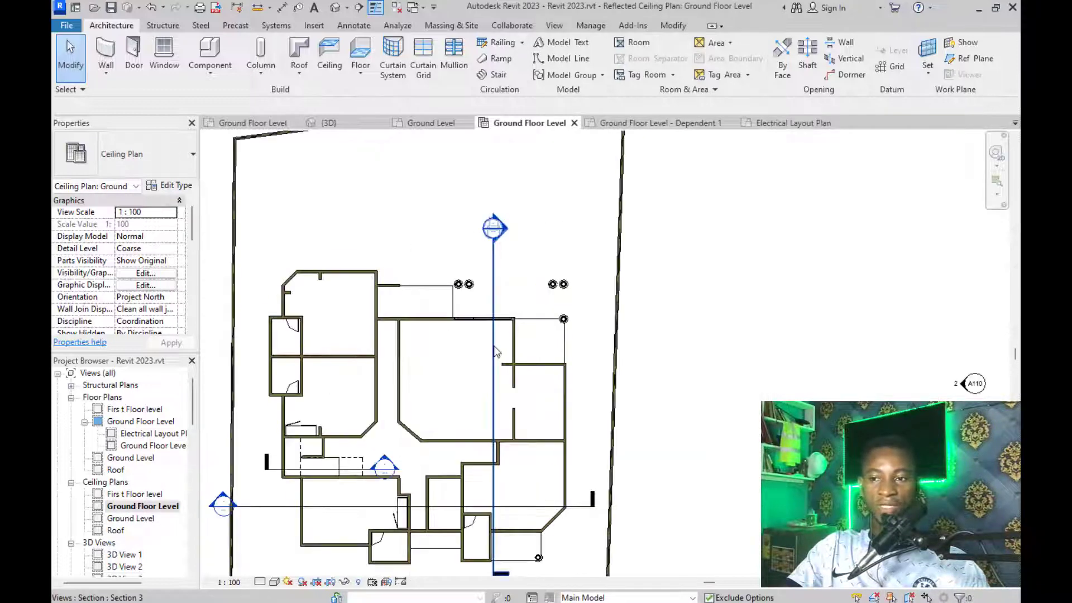
pyautogui.scroll(-1, 506, 343)
pyautogui.scroll(3, 579, 390)
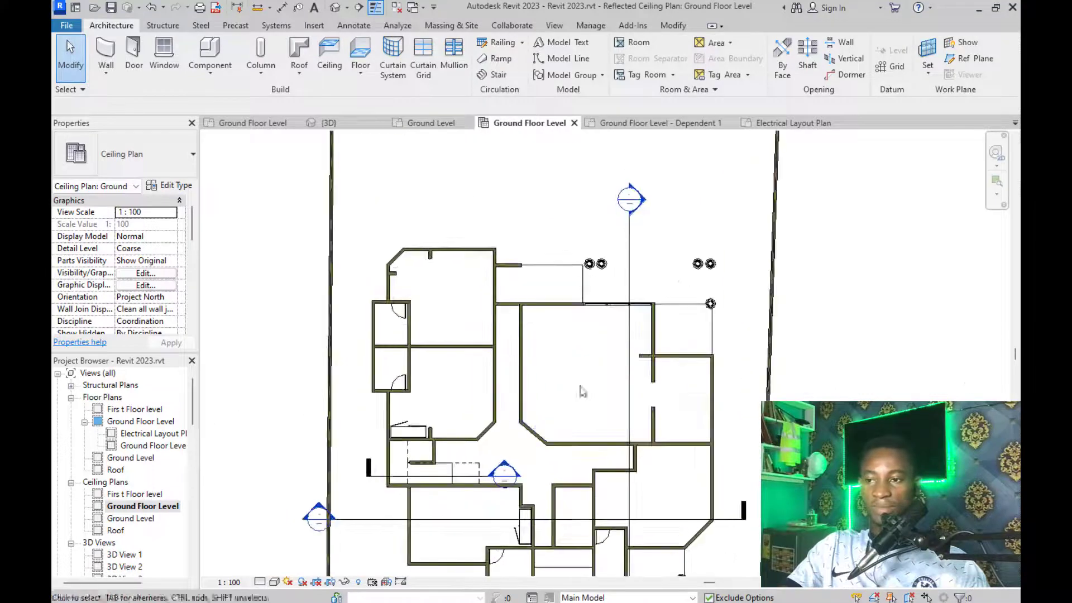
pyautogui.scroll(-2, 523, 365)
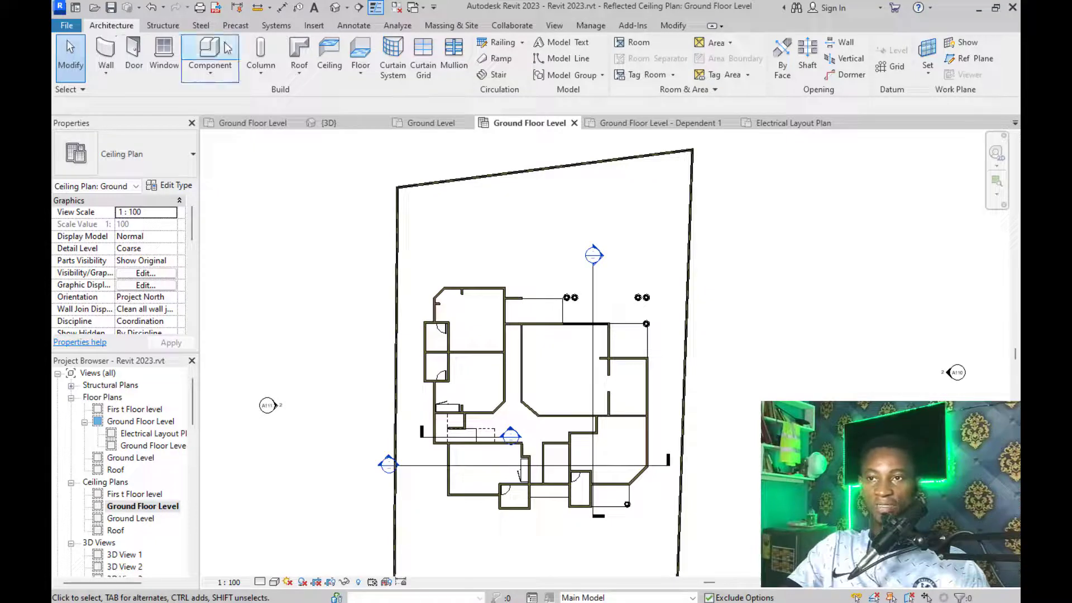
pyautogui.click(328, 53)
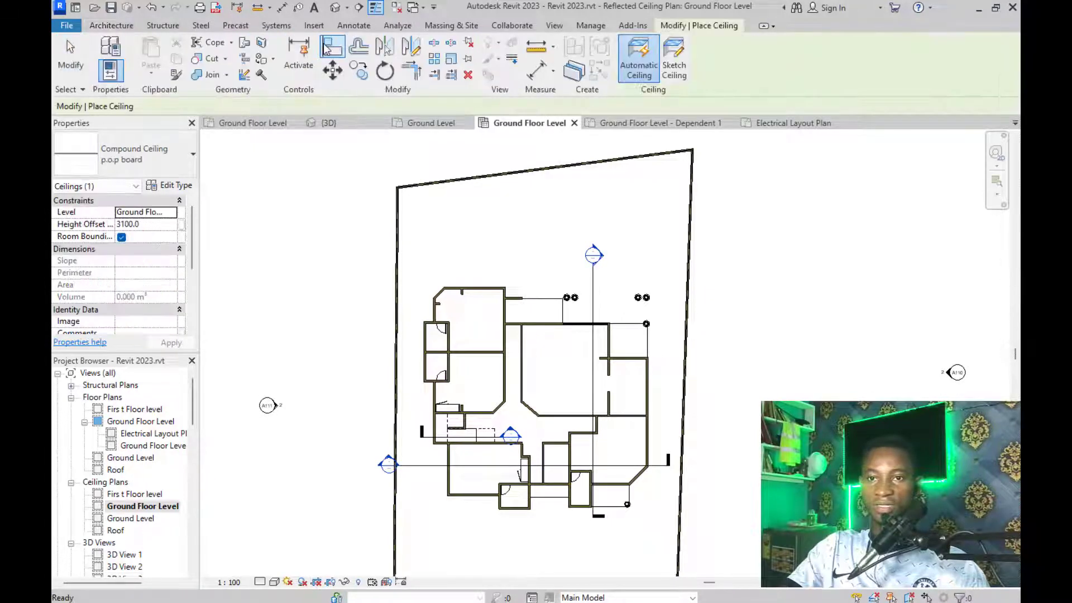
pyautogui.click(147, 160)
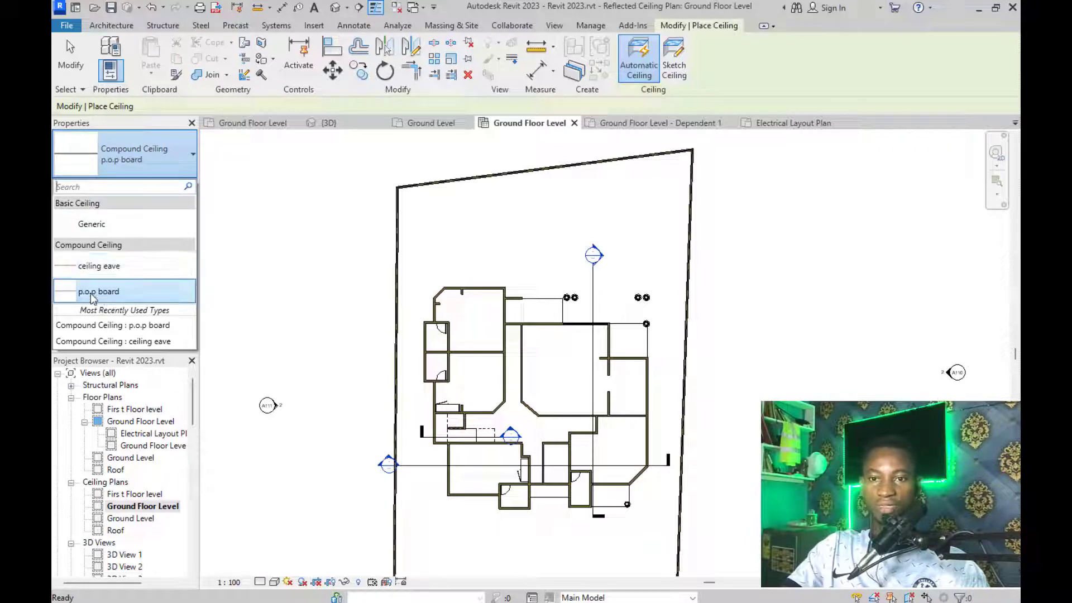
pyautogui.moveTo(93, 299)
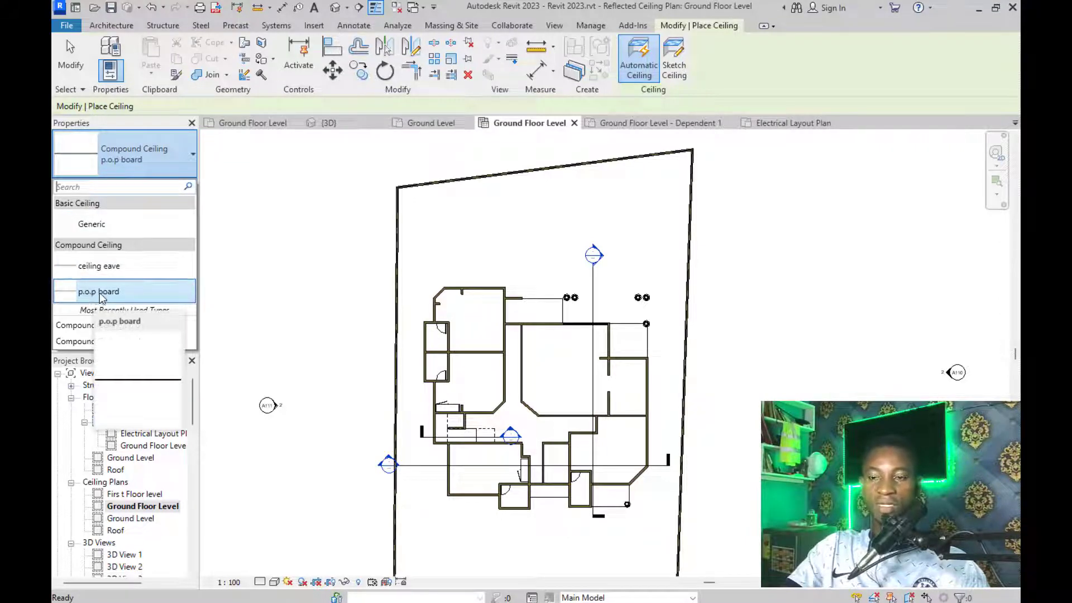
pyautogui.click(141, 146)
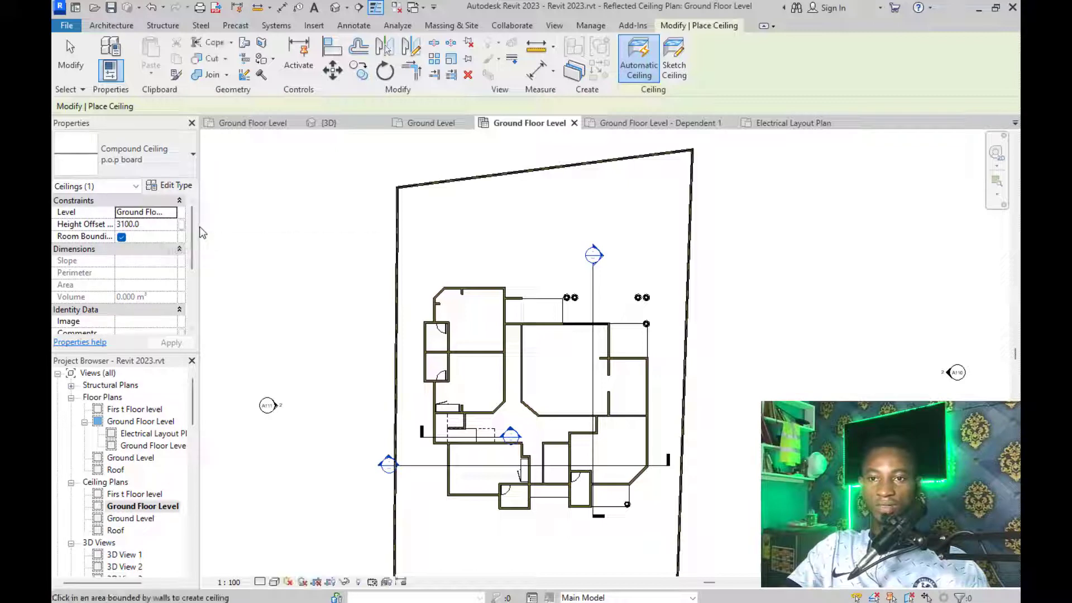
pyautogui.moveTo(200, 226); pyautogui.dragTo(257, 230)
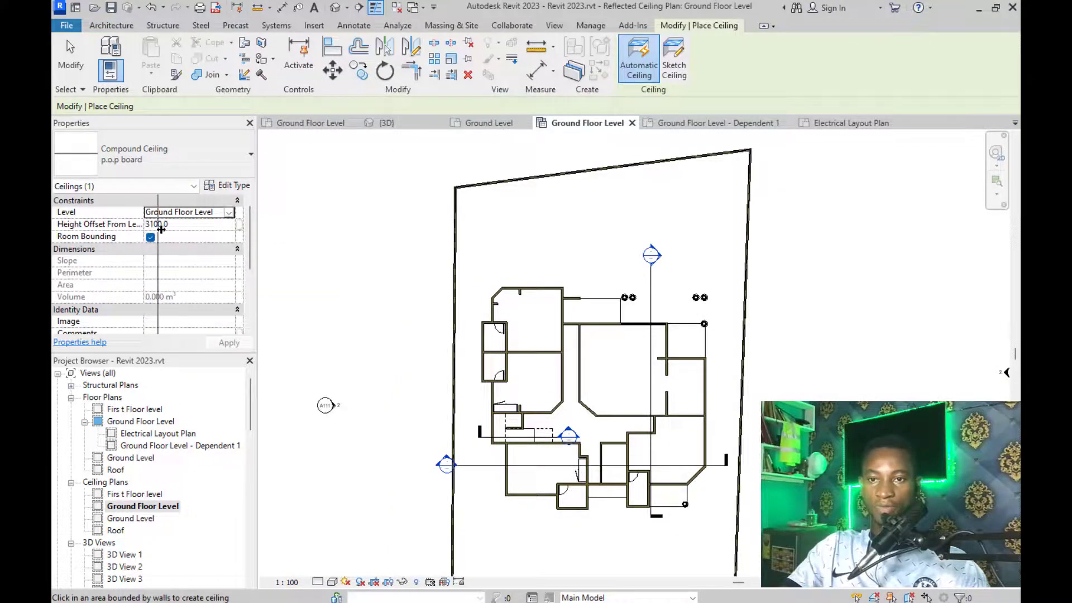
pyautogui.doubleClick(145, 224)
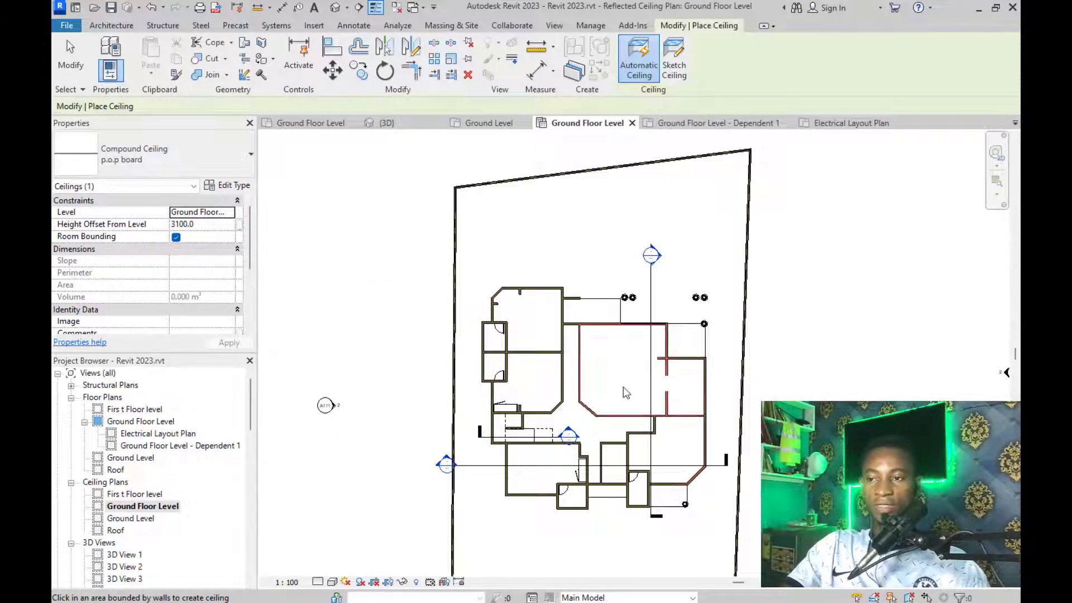
pyautogui.click(72, 51)
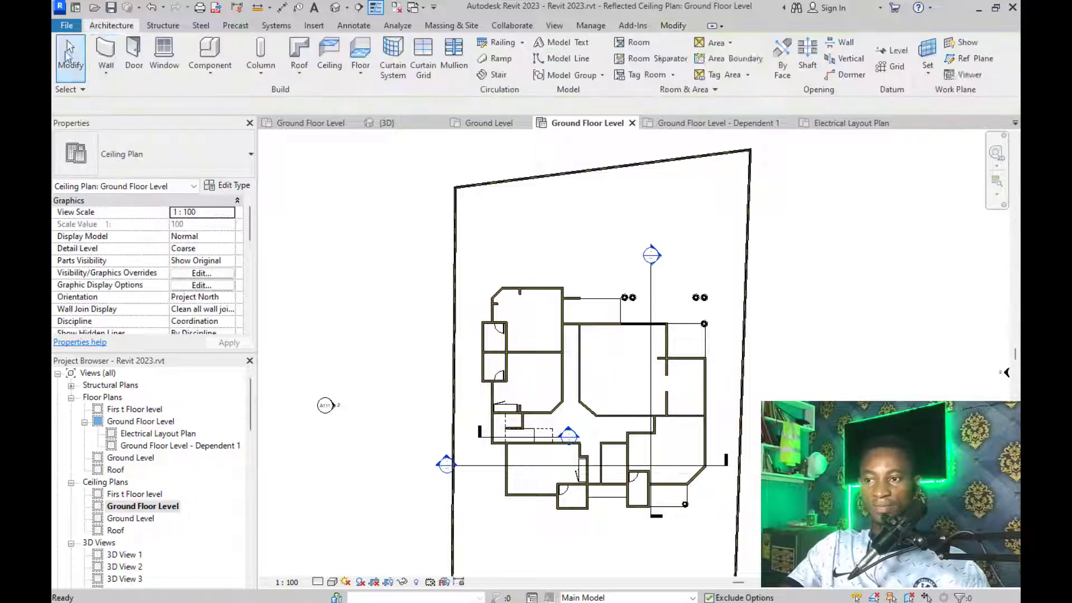
# Open the Section 3 building section from its section head in the ceiling plan
pyautogui.click(650, 281)
pyautogui.moveTo(633, 284); pyautogui.dragTo(595, 284)
pyautogui.scroll(2, 613, 279)
pyautogui.click(856, 263)
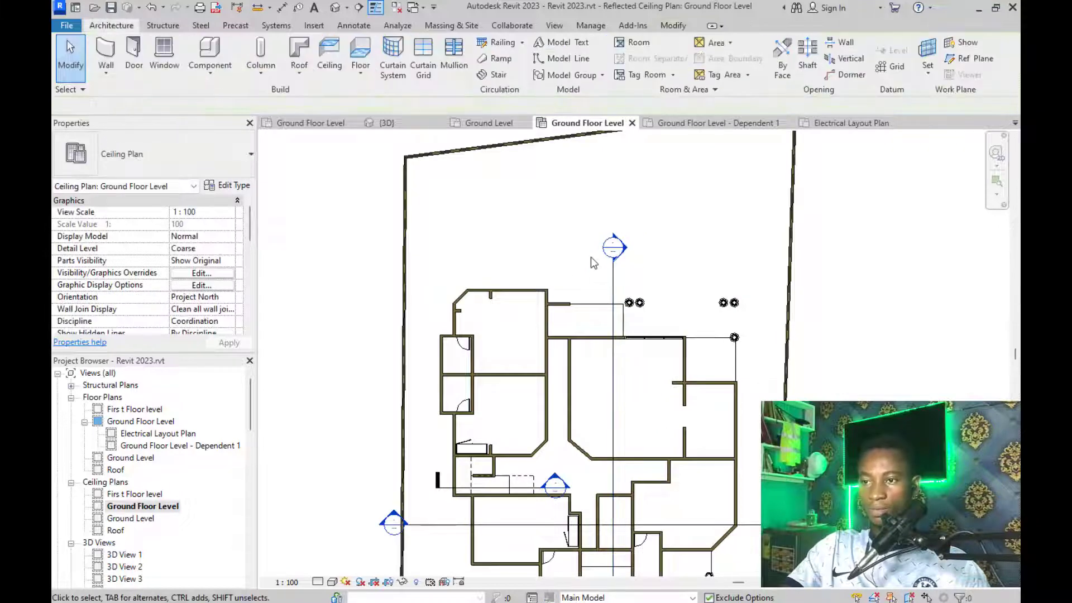
pyautogui.doubleClick(613, 252)
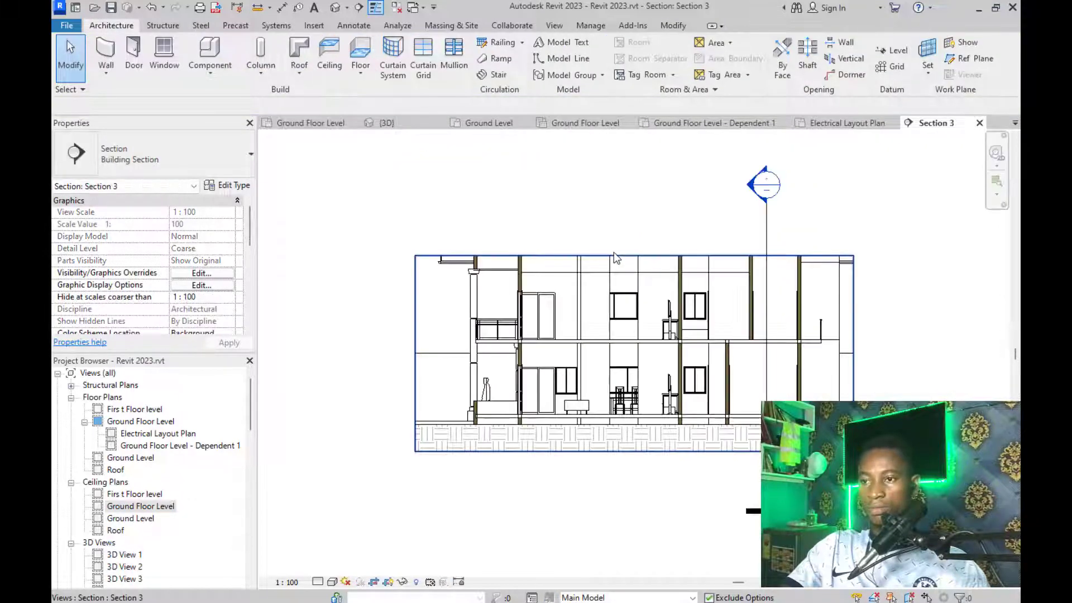
pyautogui.scroll(4, 468, 347)
pyautogui.scroll(-3, 468, 347)
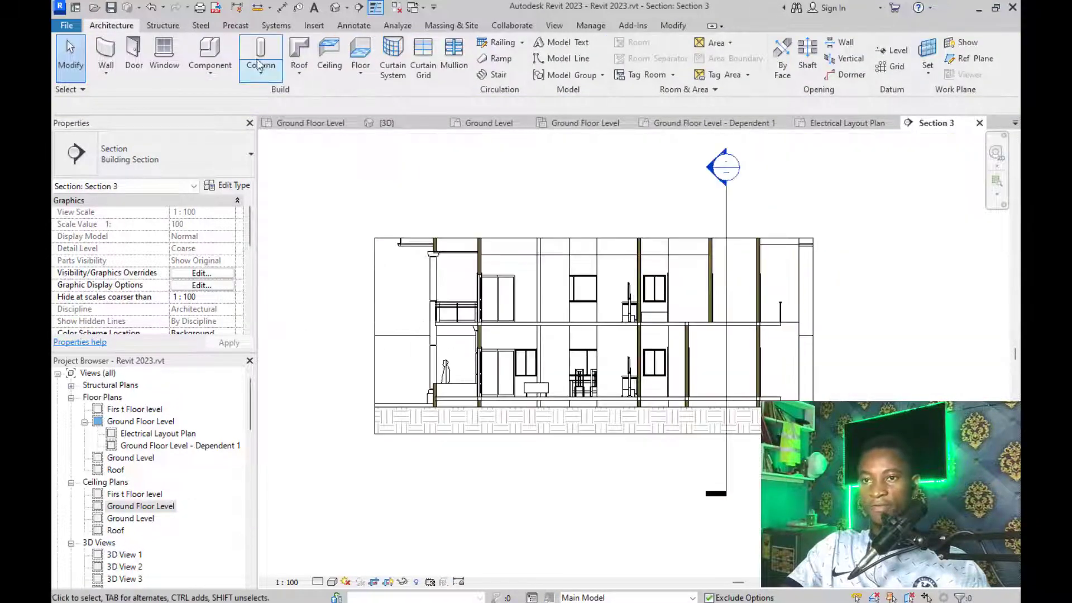
# Add an aligned dimension for the clear height between the ground floor slab and the underside of the slab above
pyautogui.click(282, 8)
pyautogui.scroll(4, 715, 368)
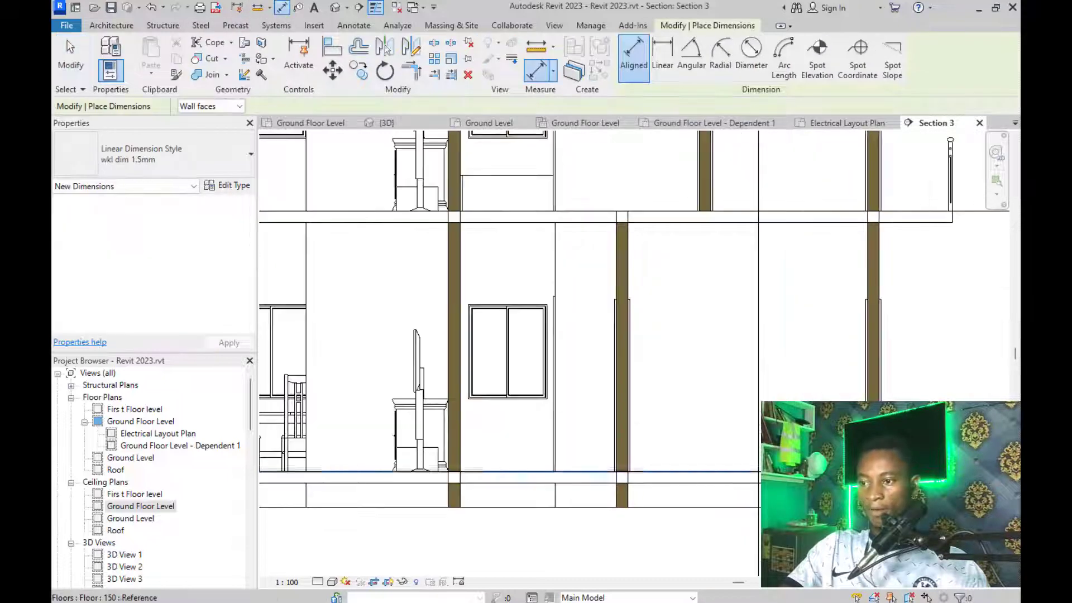
pyautogui.click(687, 229)
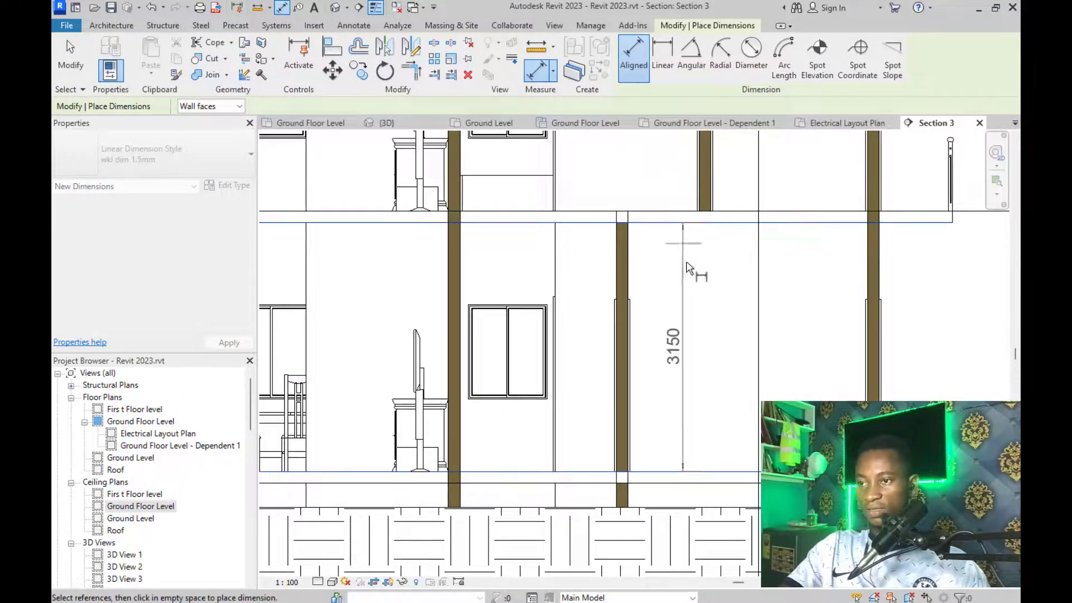
pyautogui.click(689, 269)
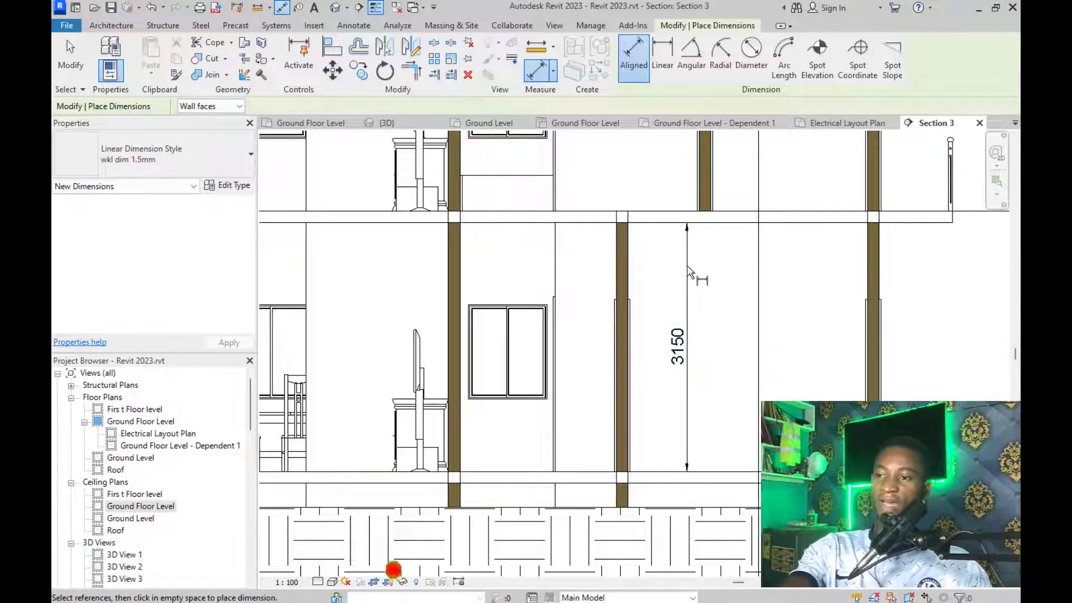
pyautogui.press('Escape')
pyautogui.press('Escape')
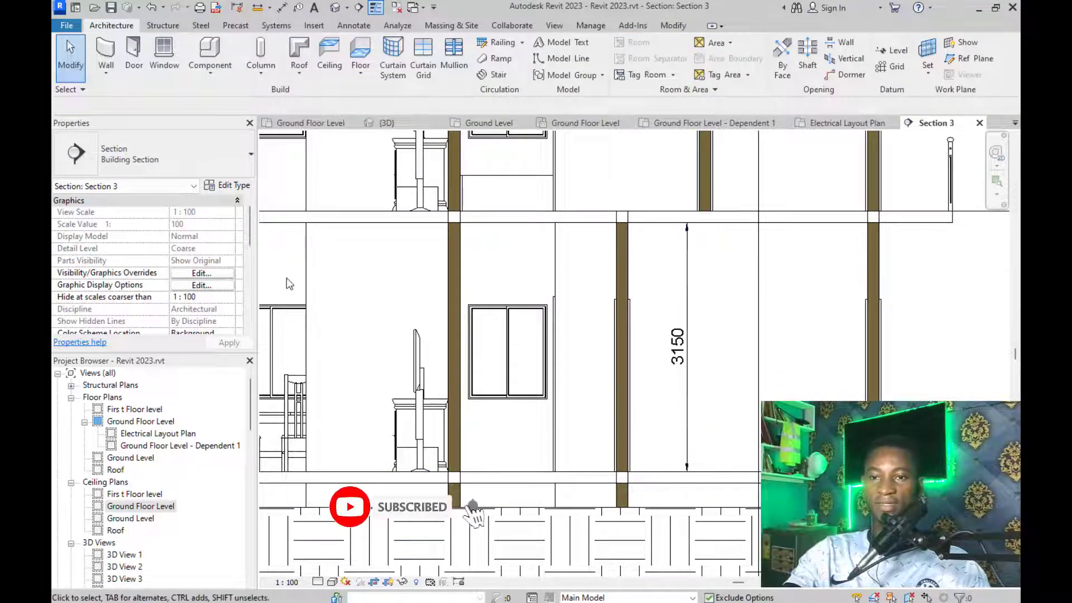
# Return to the Ground Floor Level ceiling plan
pyautogui.click(331, 123)
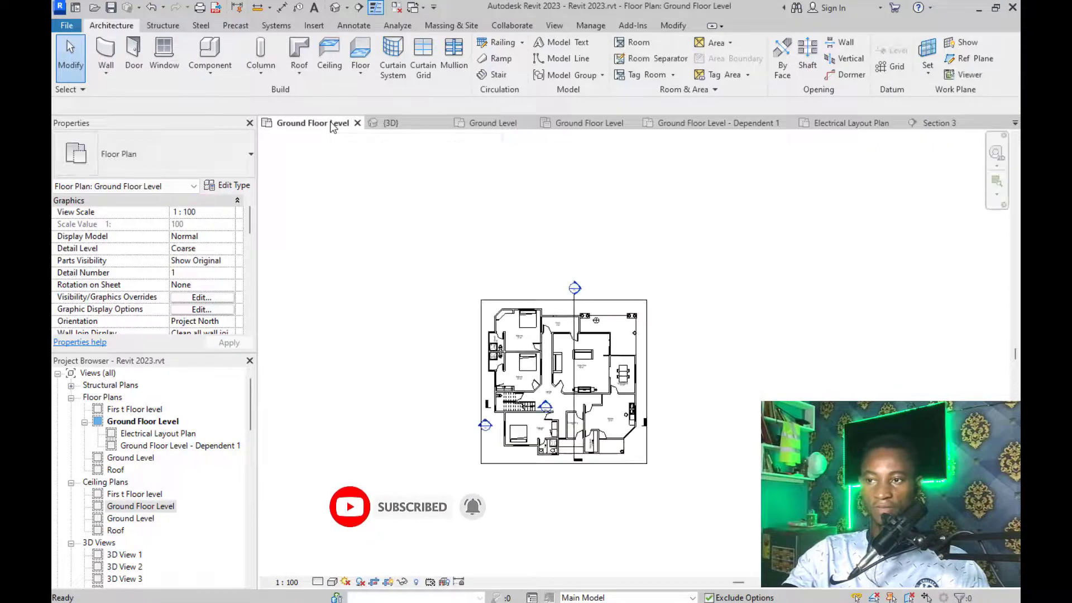
pyautogui.doubleClick(146, 507)
pyautogui.scroll(-2, 457, 345)
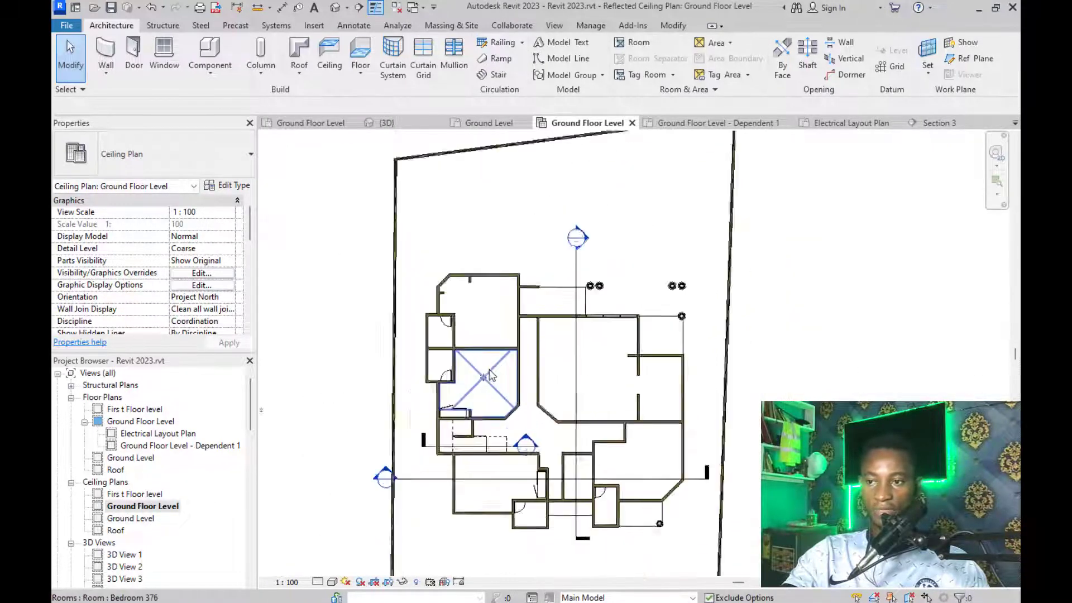
pyautogui.scroll(3, 492, 370)
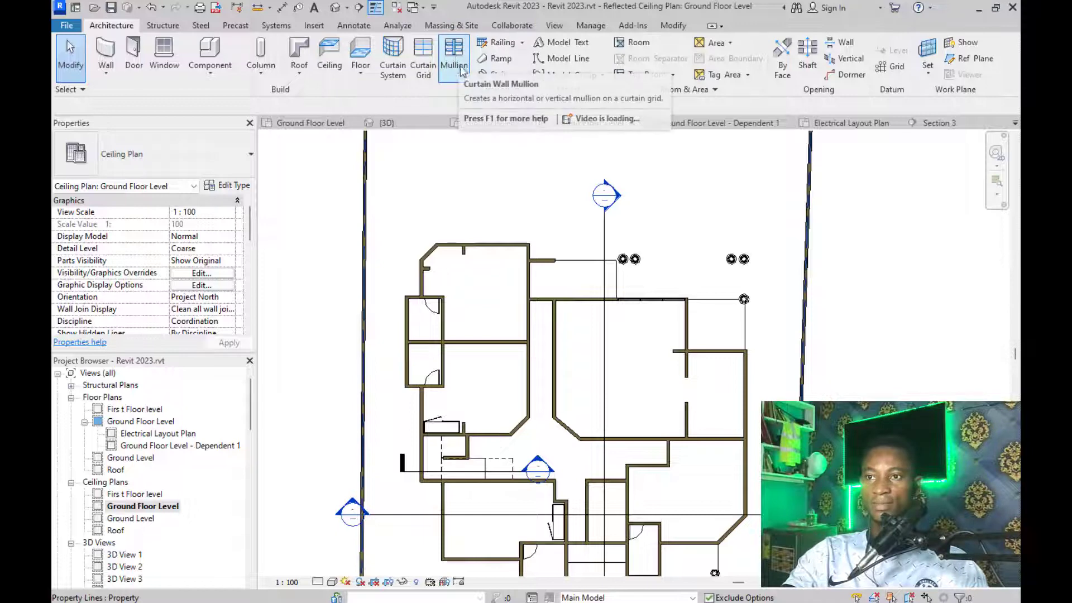
# Start an automatic p.o.p board ceiling with its height offset from the Ground Floor Level set to 2700
pyautogui.click(329, 56)
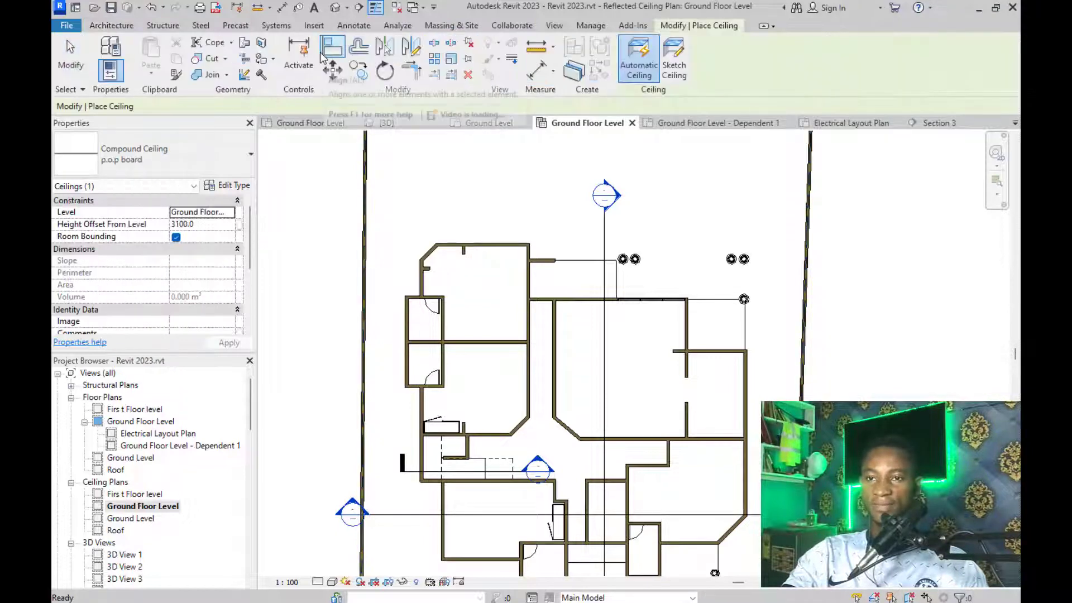
pyautogui.click(214, 226)
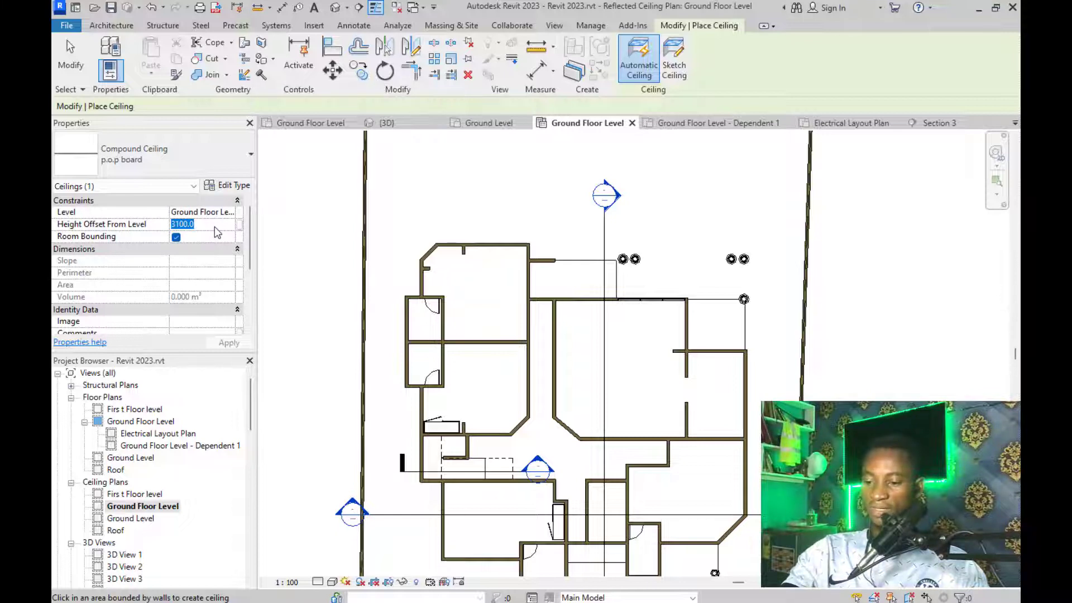
pyautogui.write('27')
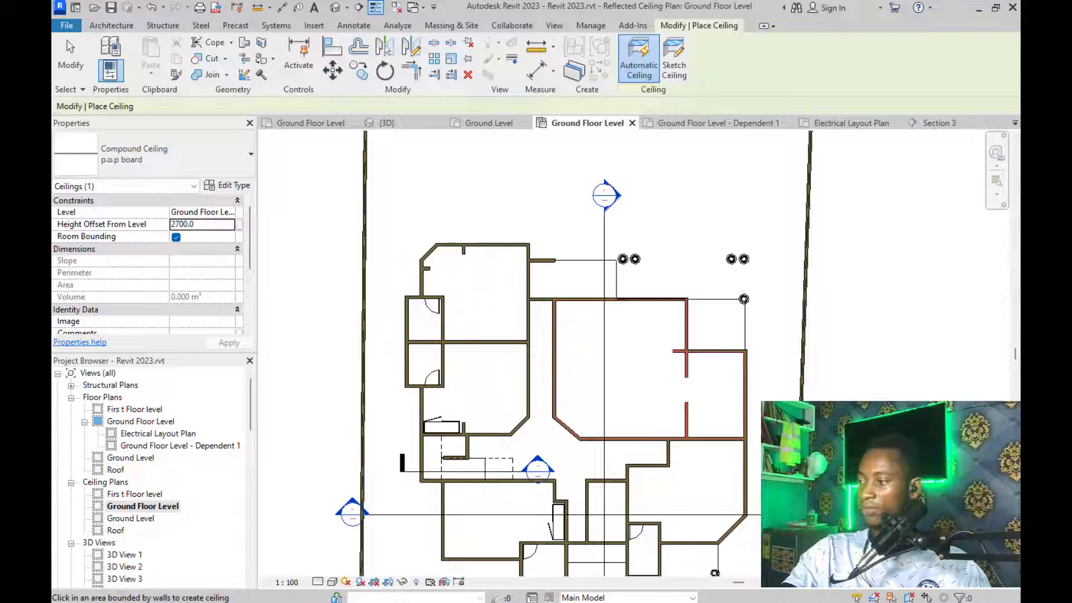
# Switch to the Sample 1.JPG image in the photo viewer and examine the rooms and wiring of its main floor electrical plan
pyautogui.moveTo(1020, 129); pyautogui.dragTo(520, 157)
pyautogui.click(698, 159)
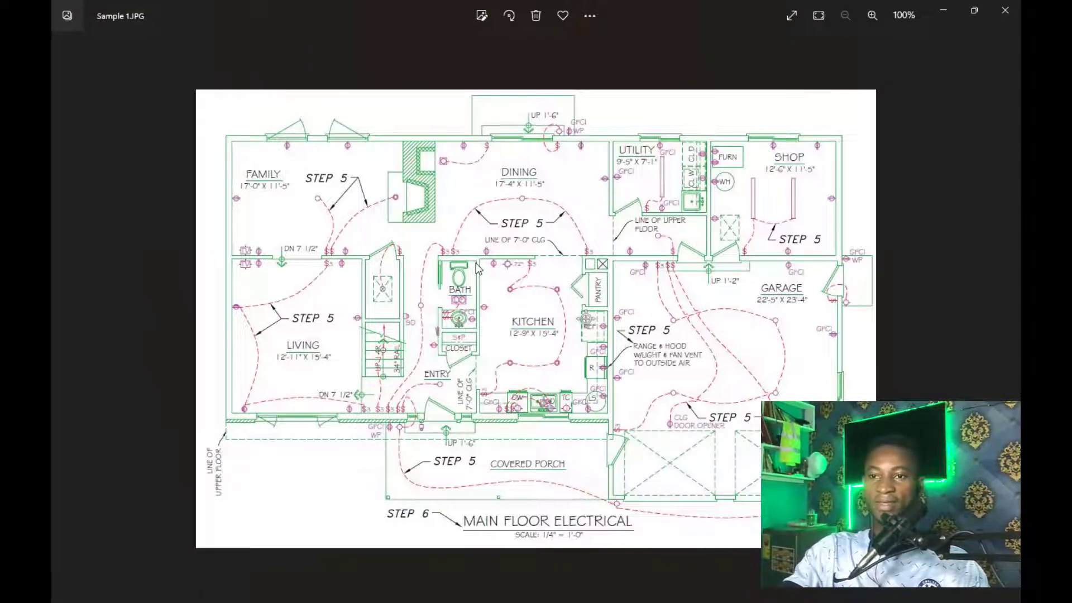
pyautogui.scroll(2, 353, 156)
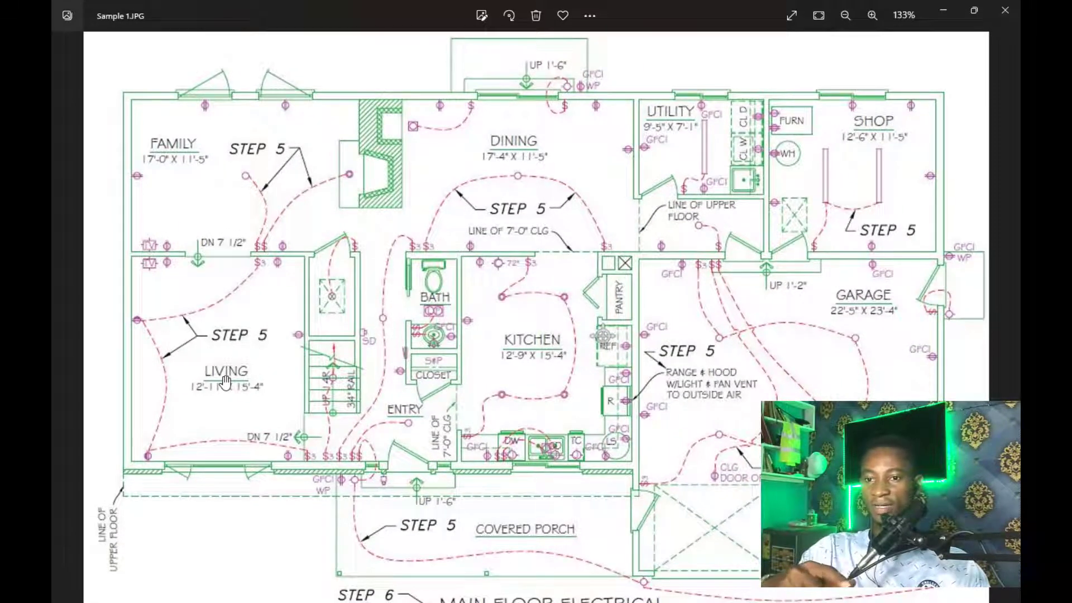
pyautogui.scroll(-1, 226, 383)
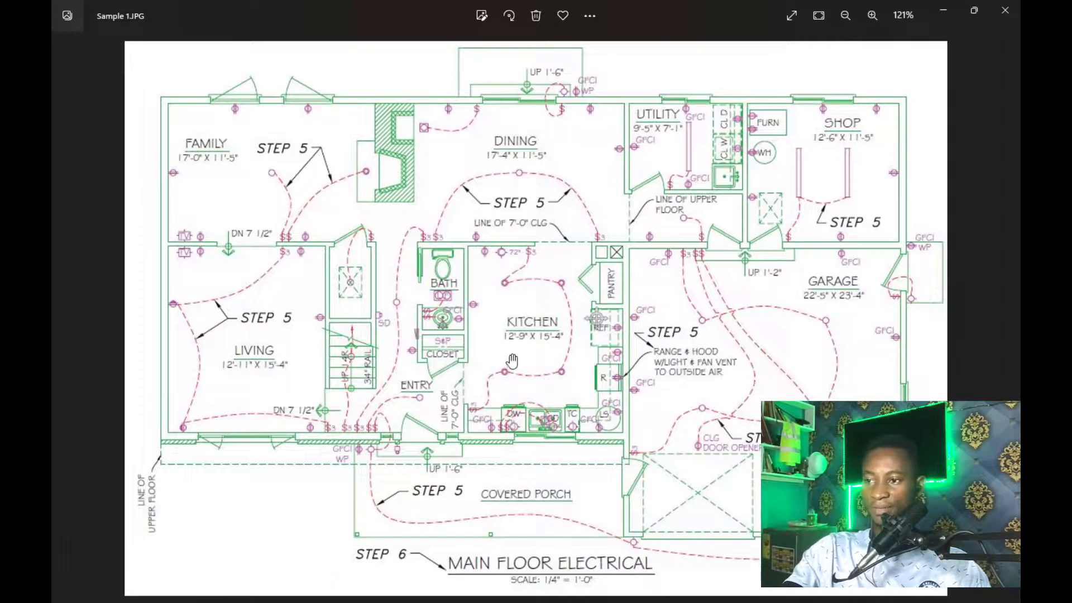
pyautogui.scroll(-1, 863, 282)
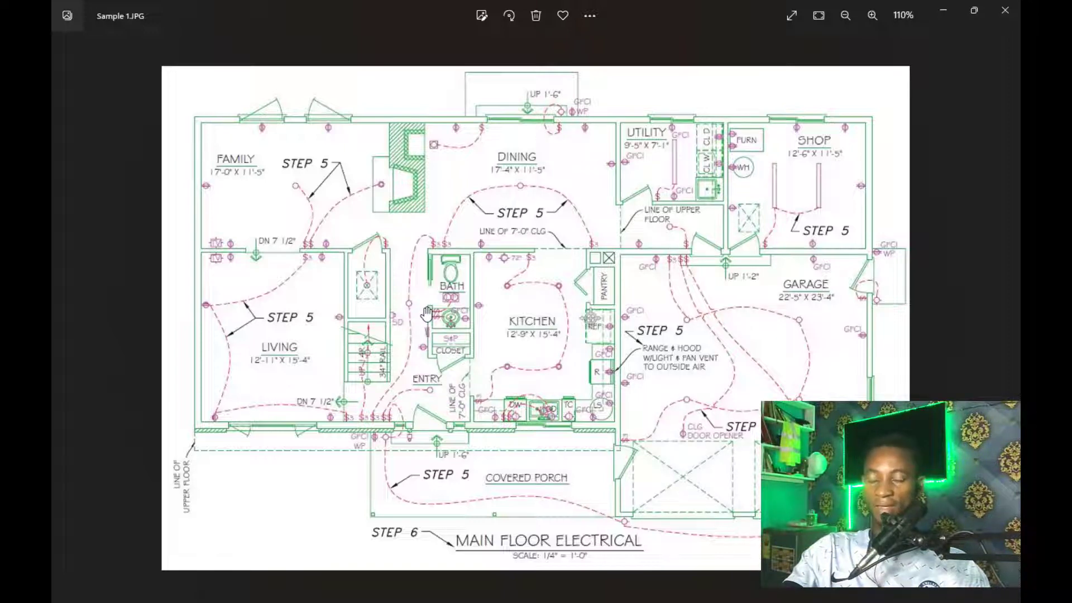
pyautogui.scroll(2, 427, 313)
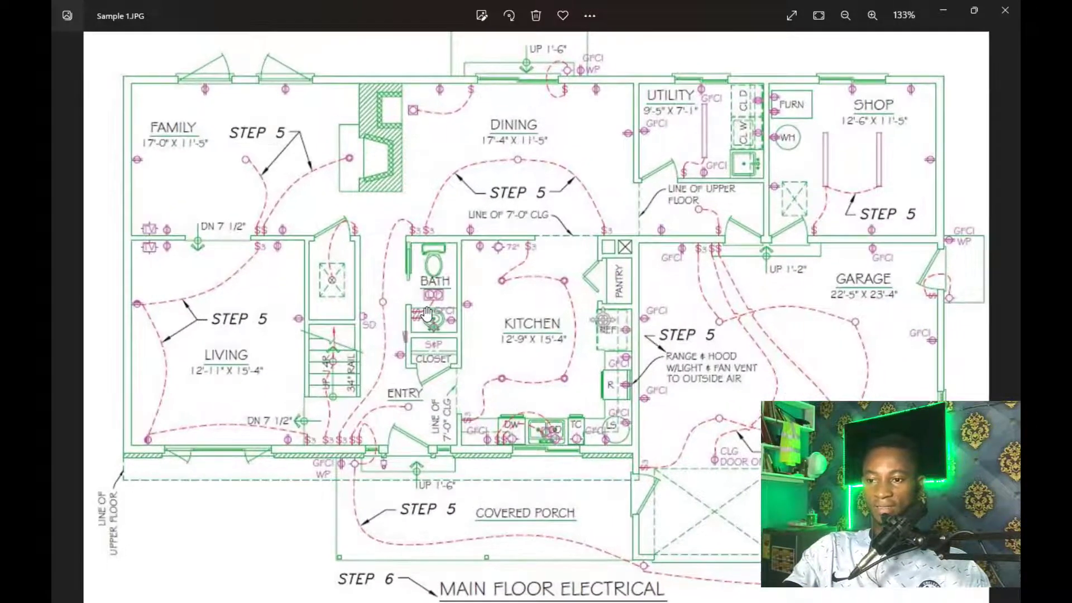
pyautogui.scroll(-2, 511, 321)
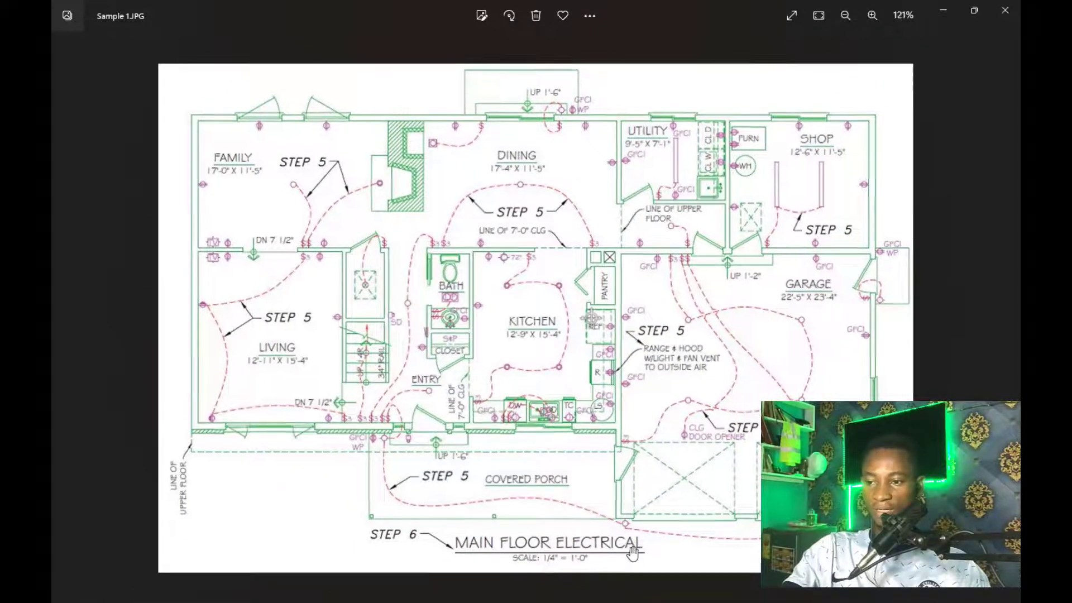
pyautogui.scroll(2, 633, 553)
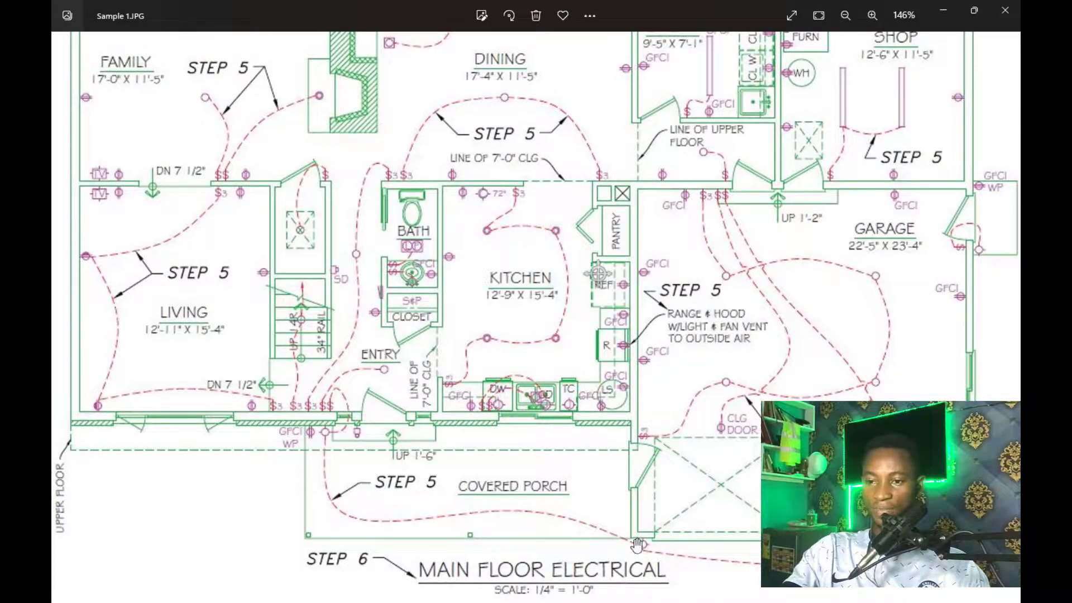
pyautogui.scroll(-3, 333, 442)
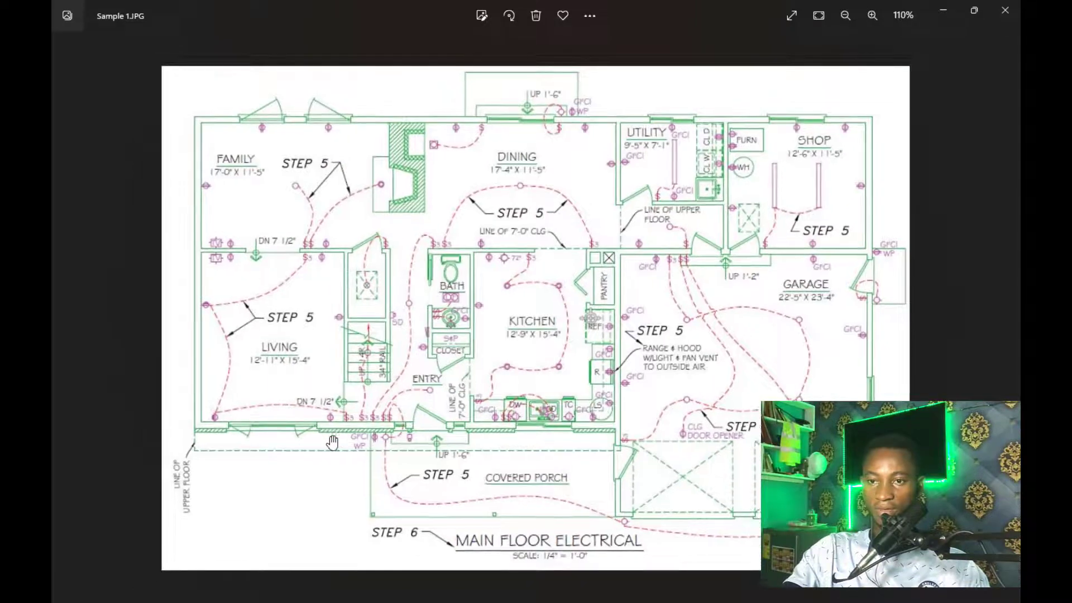
# Examine the switch symbols and dashed wiring lines around the entry and stairs of the sample electrical plan
pyautogui.scroll(2, 211, 458)
pyautogui.scroll(-2, 329, 462)
pyautogui.scroll(-1, 328, 462)
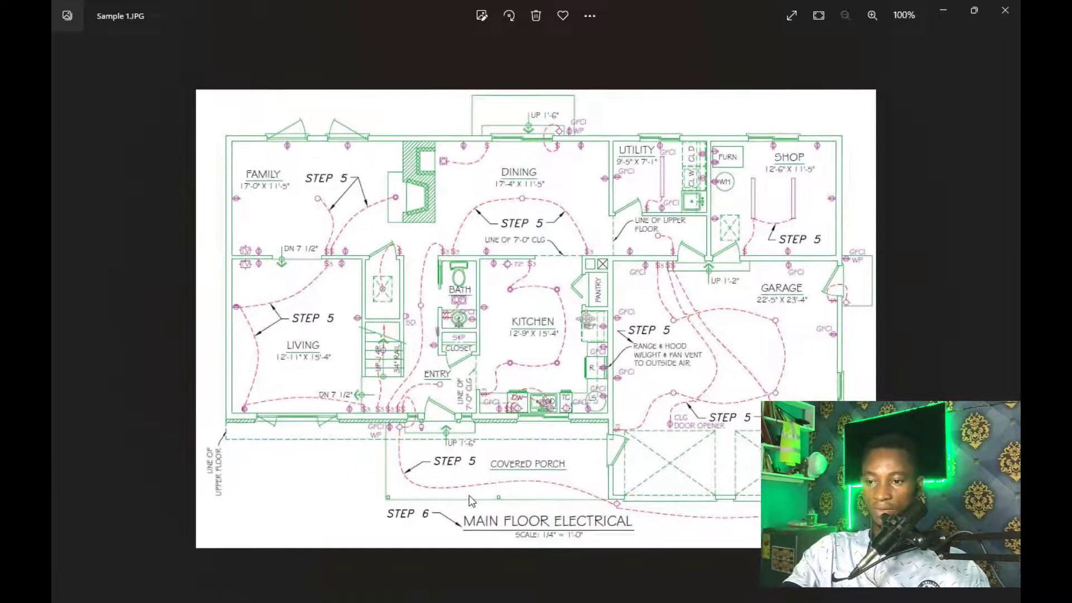
pyautogui.scroll(3, 511, 483)
pyautogui.scroll(-3, 511, 483)
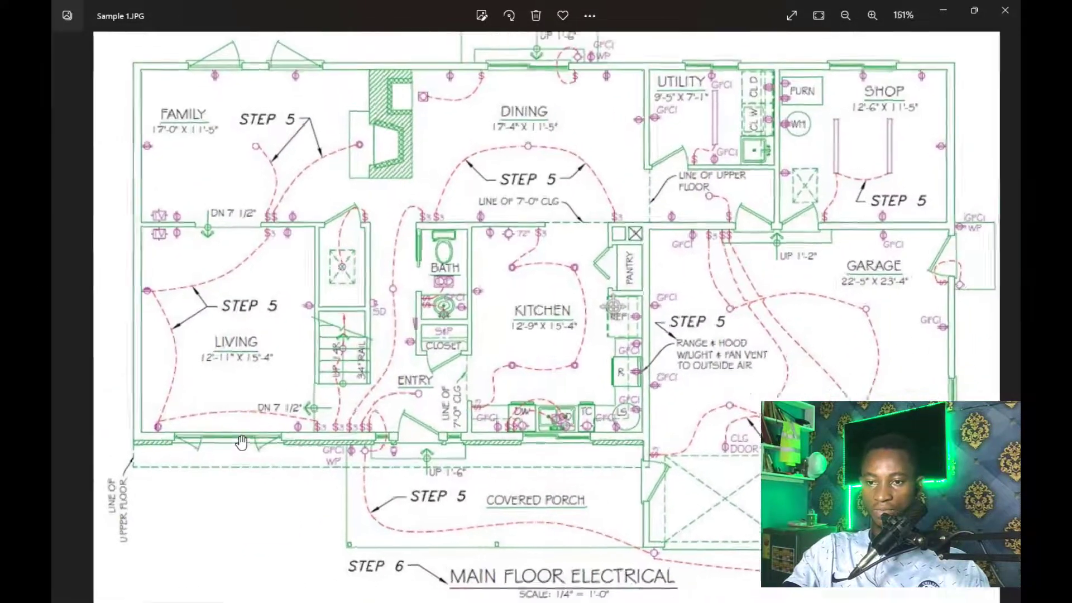
pyautogui.scroll(6, 241, 442)
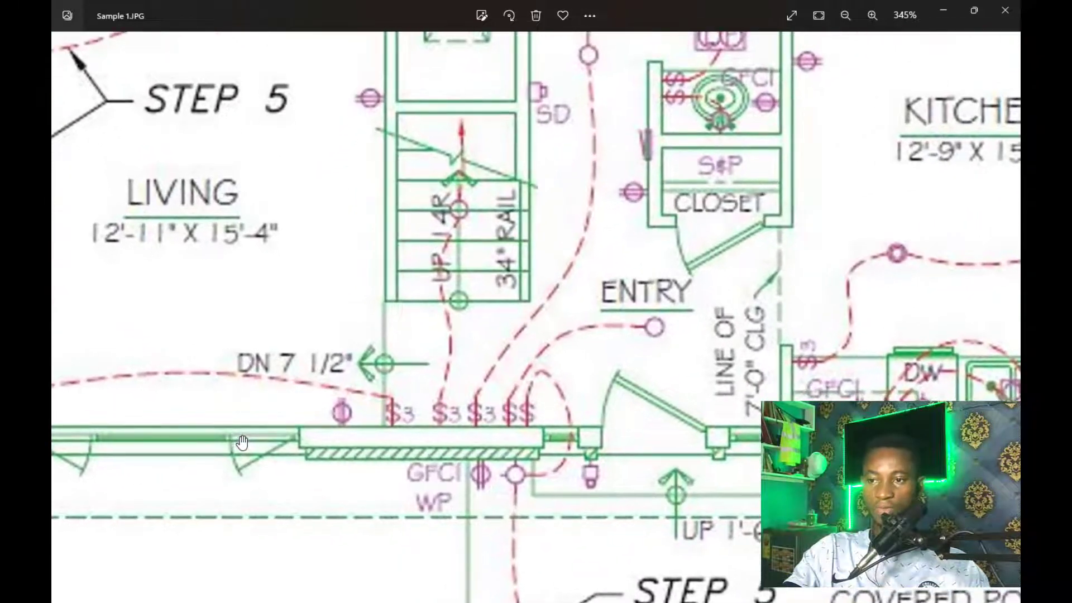
# Examine the group of switches beside the front door and trace their wiring to the entry, hallway and exterior lights
pyautogui.scroll(-2, 242, 442)
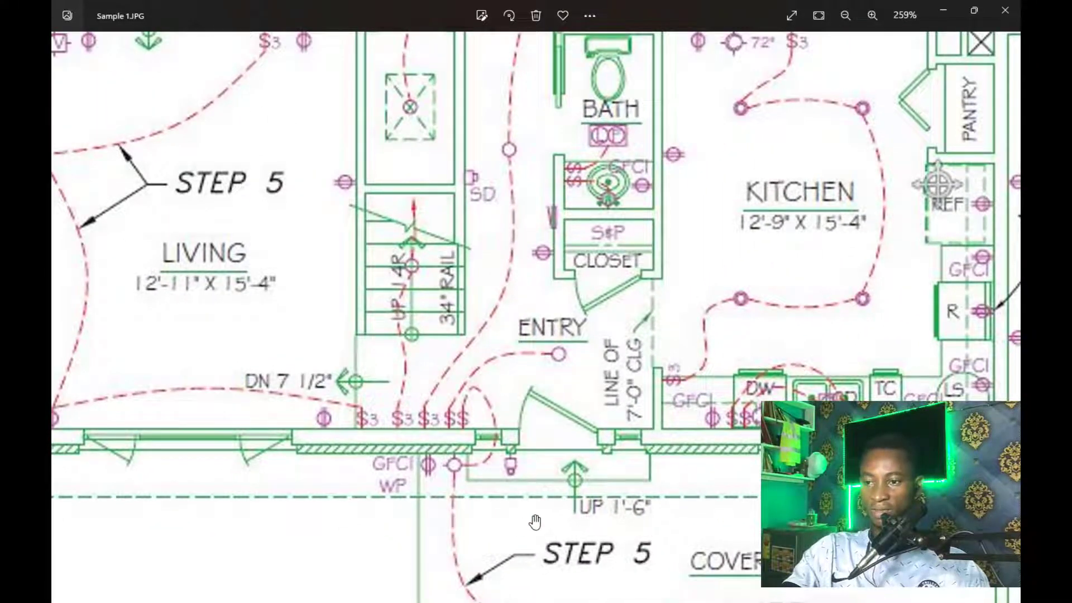
pyautogui.scroll(1, 497, 441)
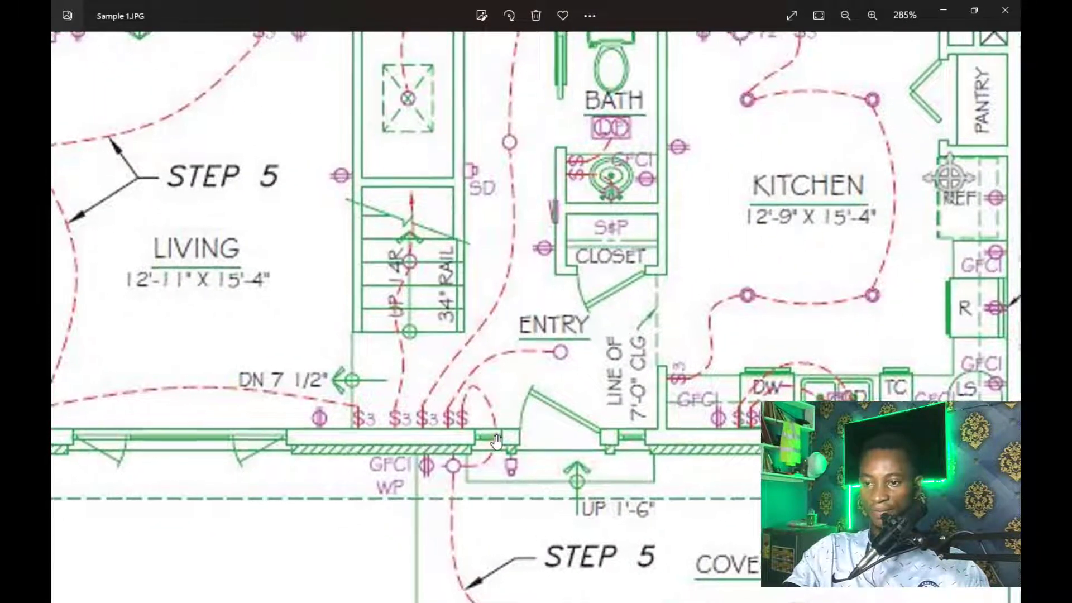
pyautogui.scroll(-1, 496, 441)
pyautogui.scroll(2, 463, 452)
pyautogui.scroll(-2, 451, 495)
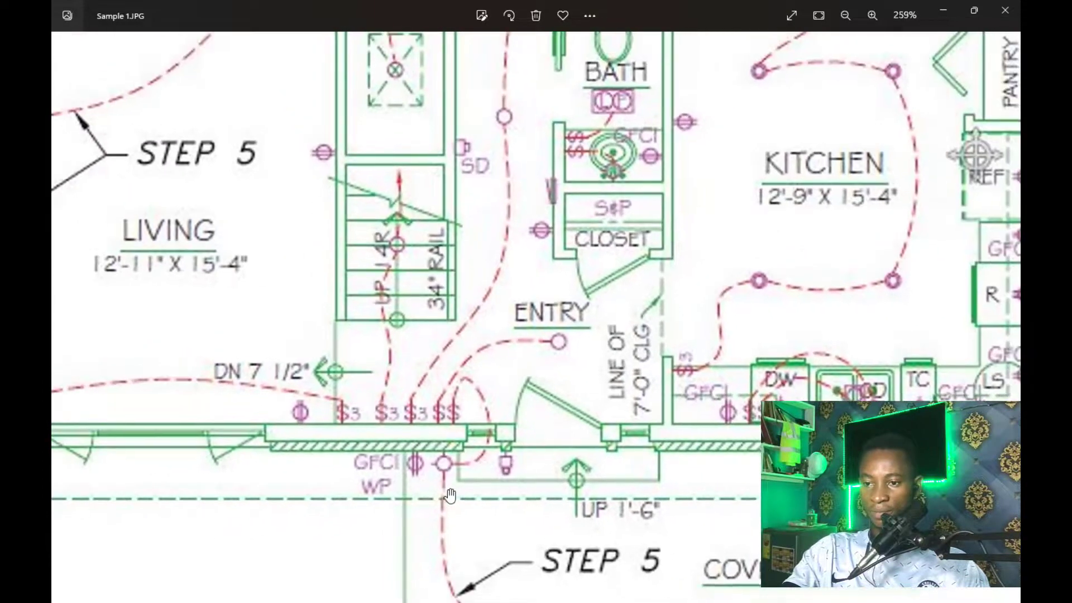
pyautogui.scroll(-4, 450, 496)
pyautogui.scroll(5, 307, 462)
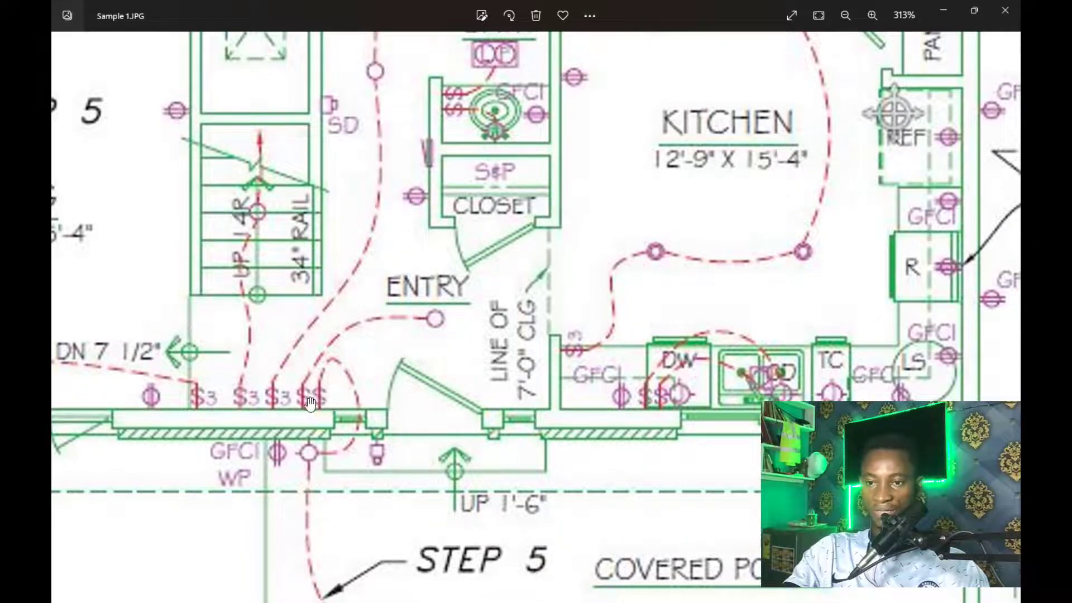
pyautogui.scroll(2, 252, 408)
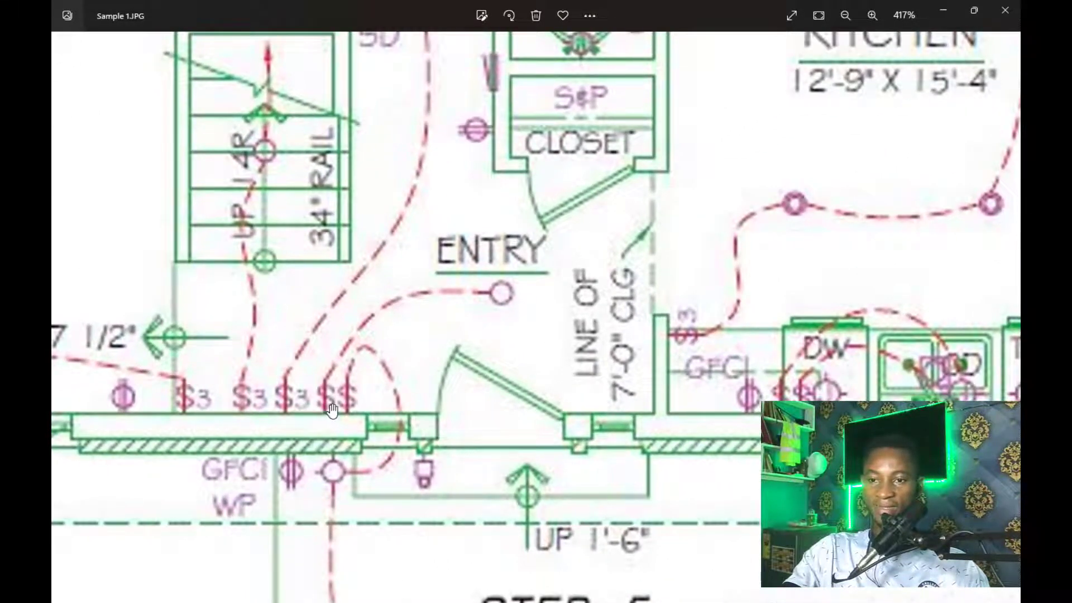
pyautogui.scroll(-1, 214, 410)
pyautogui.scroll(2, 176, 408)
pyautogui.scroll(-2, 406, 408)
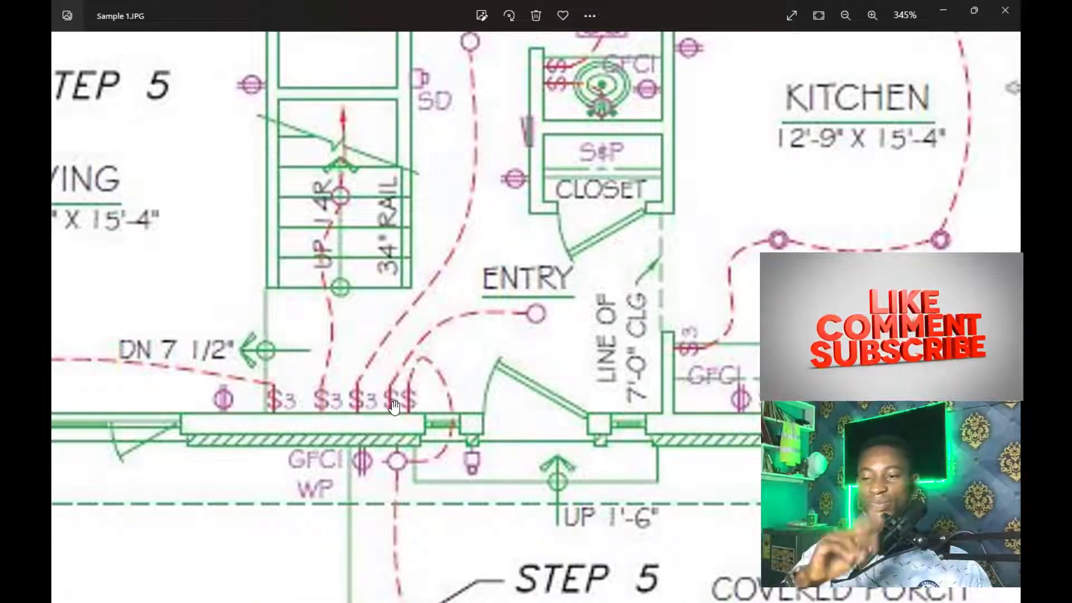
pyautogui.scroll(-3, 487, 413)
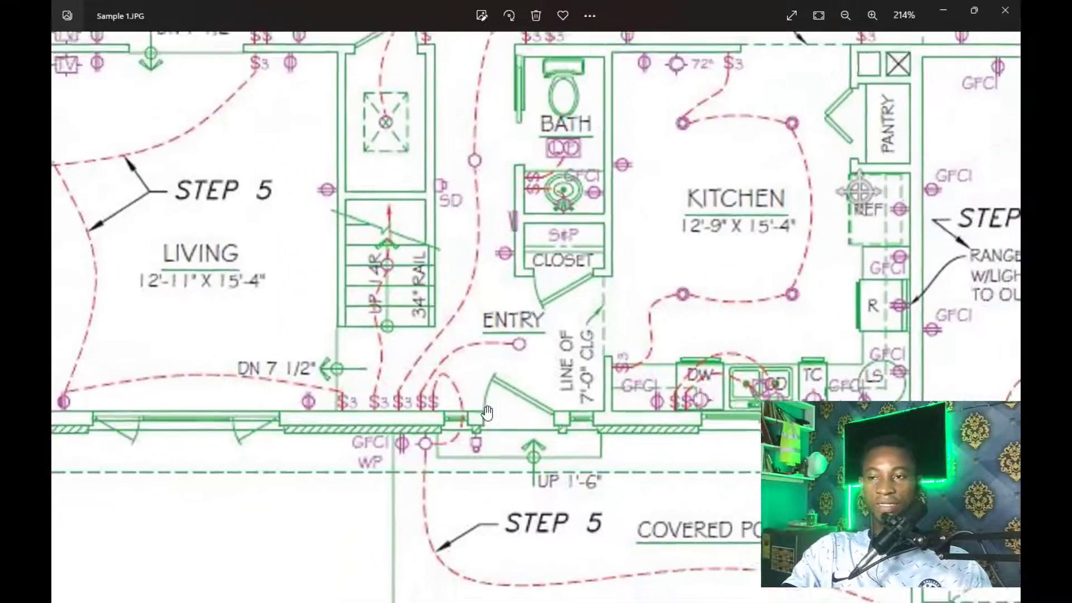
pyautogui.scroll(2, 529, 274)
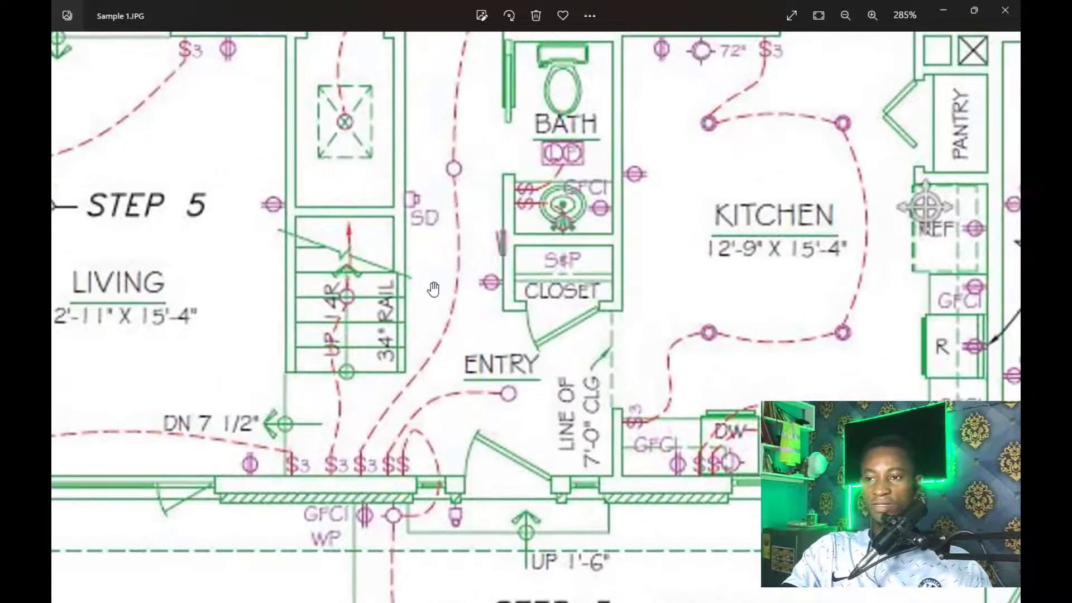
# Examine the kitchen's three-way switches at both entrances and the dashed wiring linking its four ceiling lights
pyautogui.scroll(-3, 552, 419)
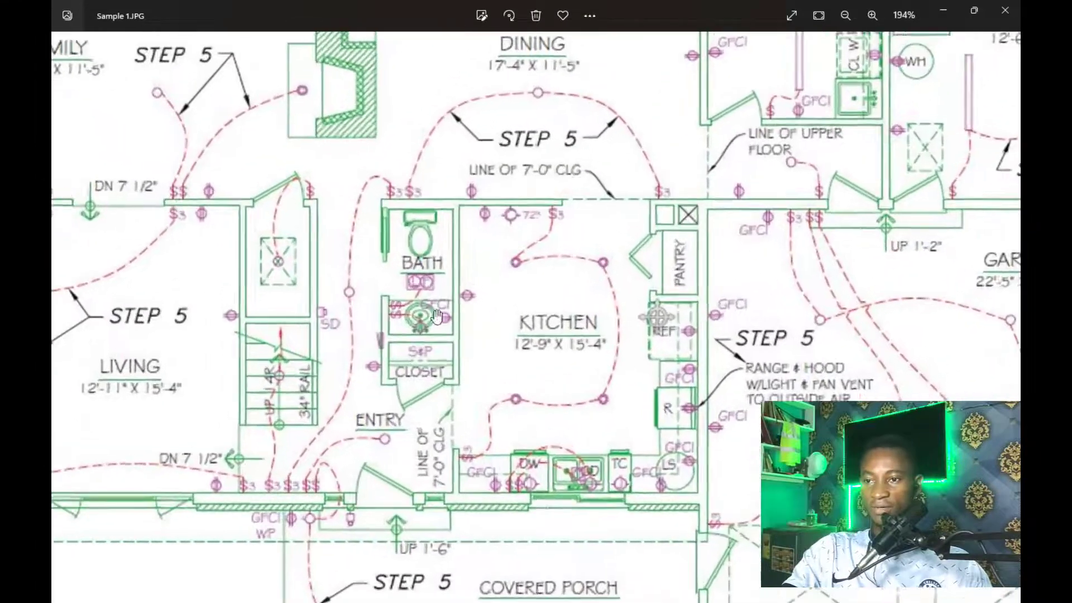
pyautogui.scroll(4, 505, 493)
pyautogui.scroll(5, 505, 494)
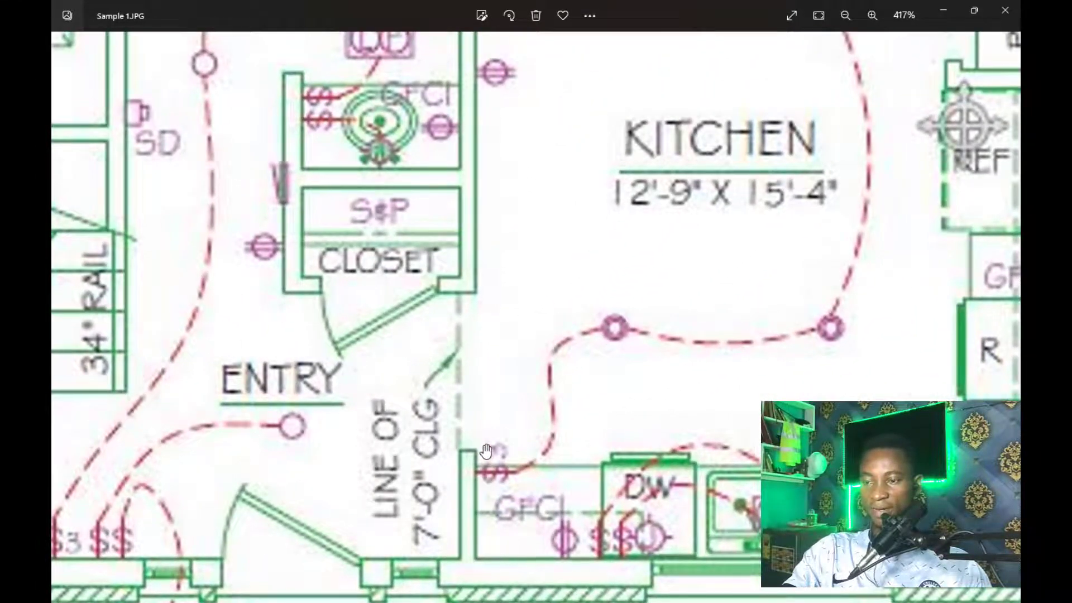
pyautogui.scroll(-4, 558, 375)
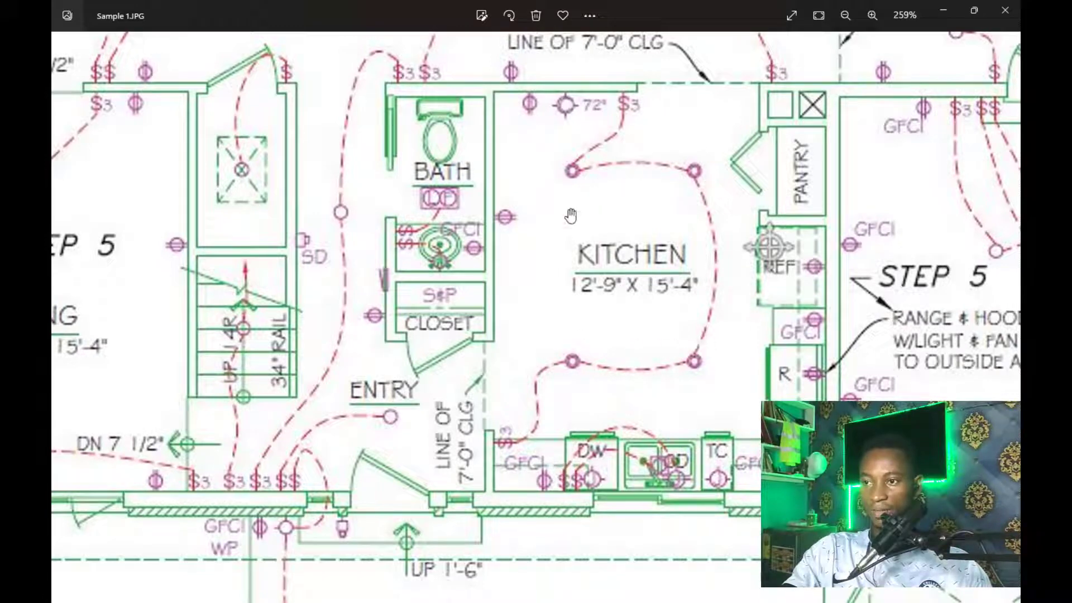
pyautogui.scroll(3, 715, 319)
pyautogui.keyDown('ctrl'); pyautogui.scroll(-1, 617, 218); pyautogui.keyUp('ctrl')
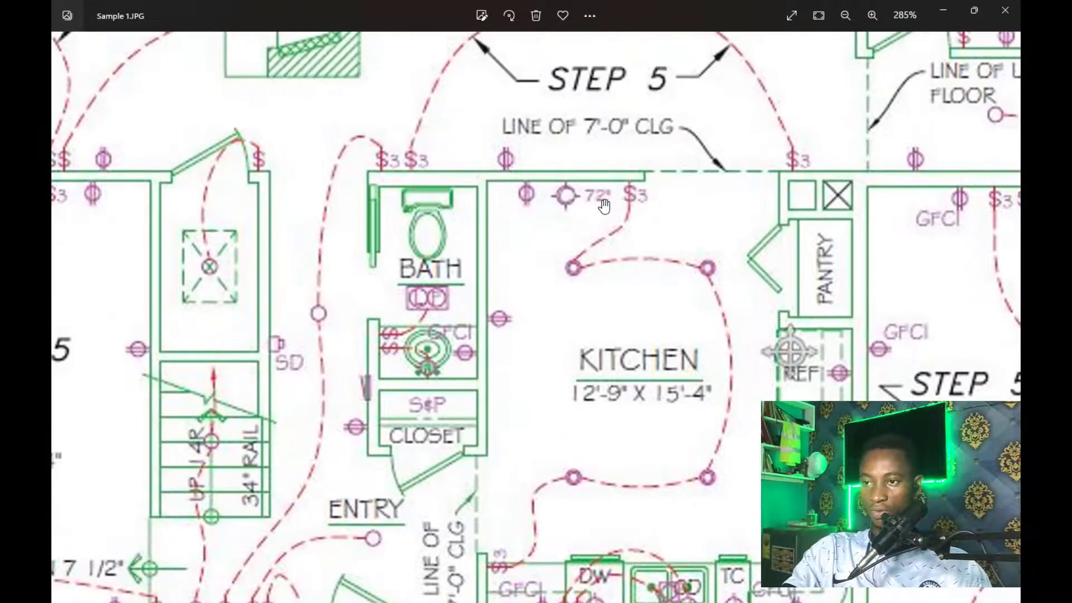
pyautogui.keyDown('ctrl'); pyautogui.scroll(5, 617, 218); pyautogui.keyUp('ctrl')
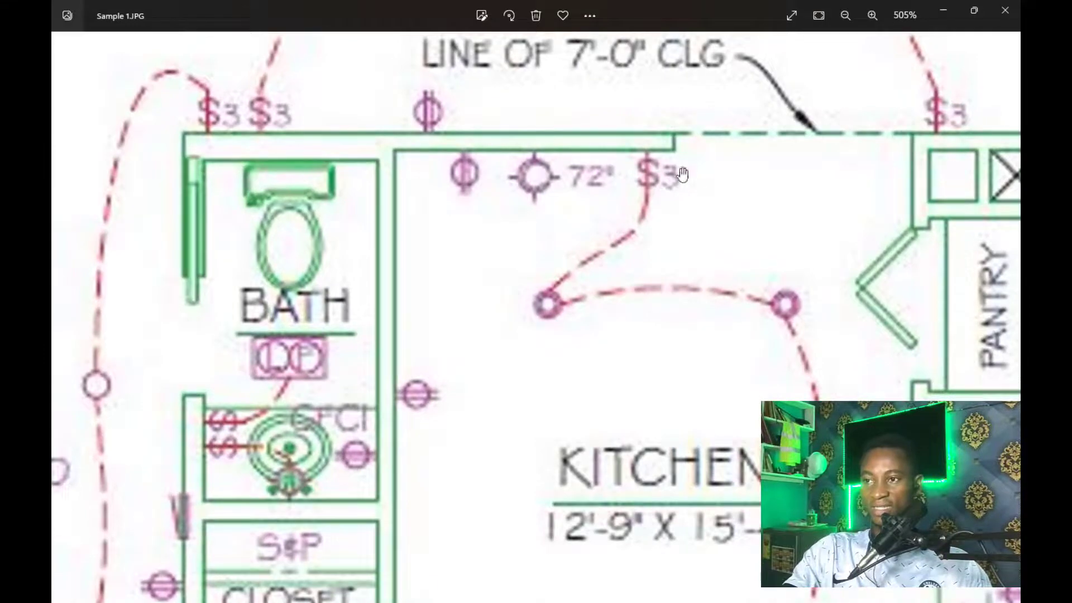
pyautogui.keyDown('ctrl'); pyautogui.scroll(-5, 614, 201); pyautogui.keyUp('ctrl')
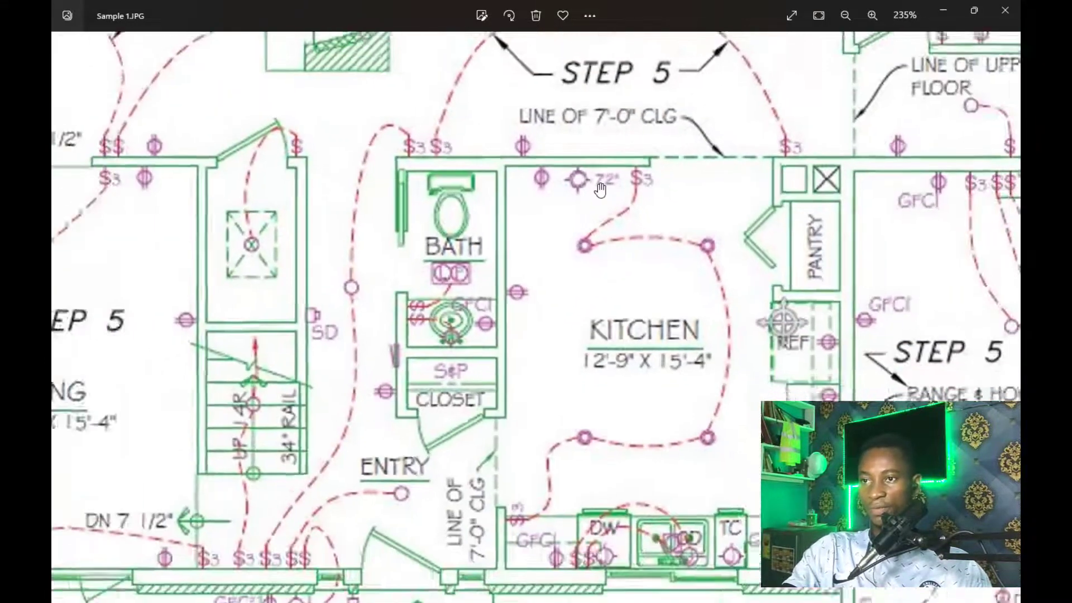
# Examine the dining room's three-way switches and their wiring to the central light, along with the neighbouring hallway and utility switches
pyautogui.scroll(-5, 575, 234)
pyautogui.scroll(7, 483, 139)
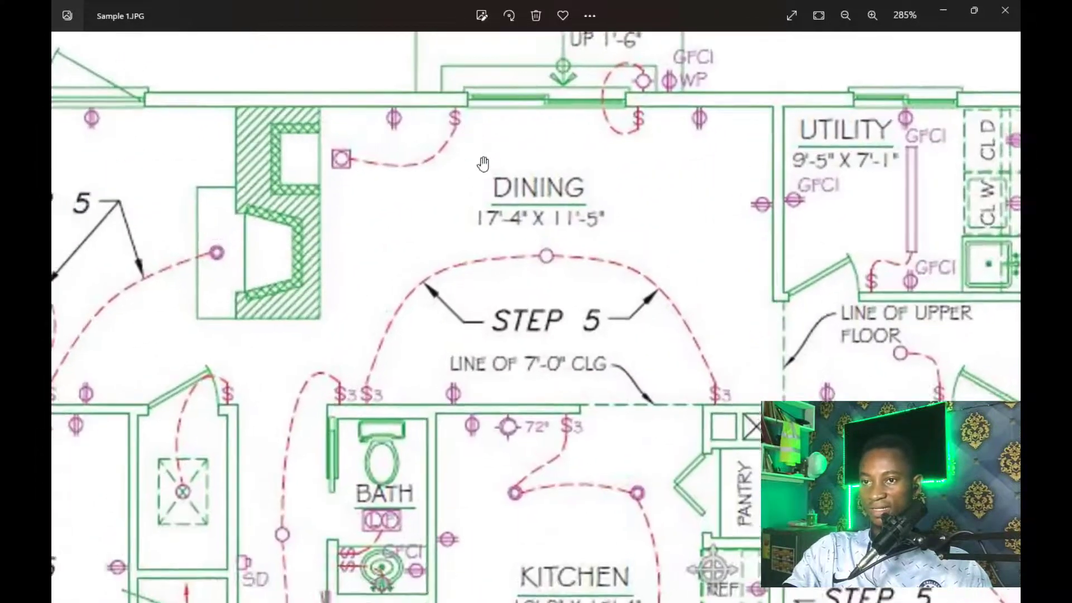
pyautogui.scroll(-5, 497, 163)
pyautogui.scroll(-1, 529, 300)
pyautogui.scroll(5, 614, 335)
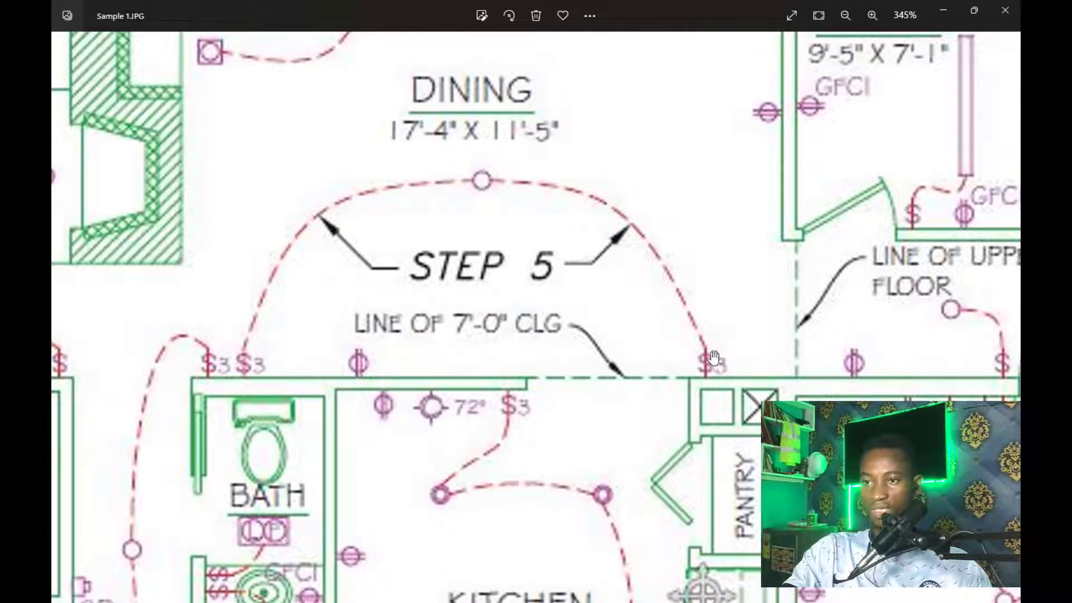
pyautogui.scroll(-3, 251, 371)
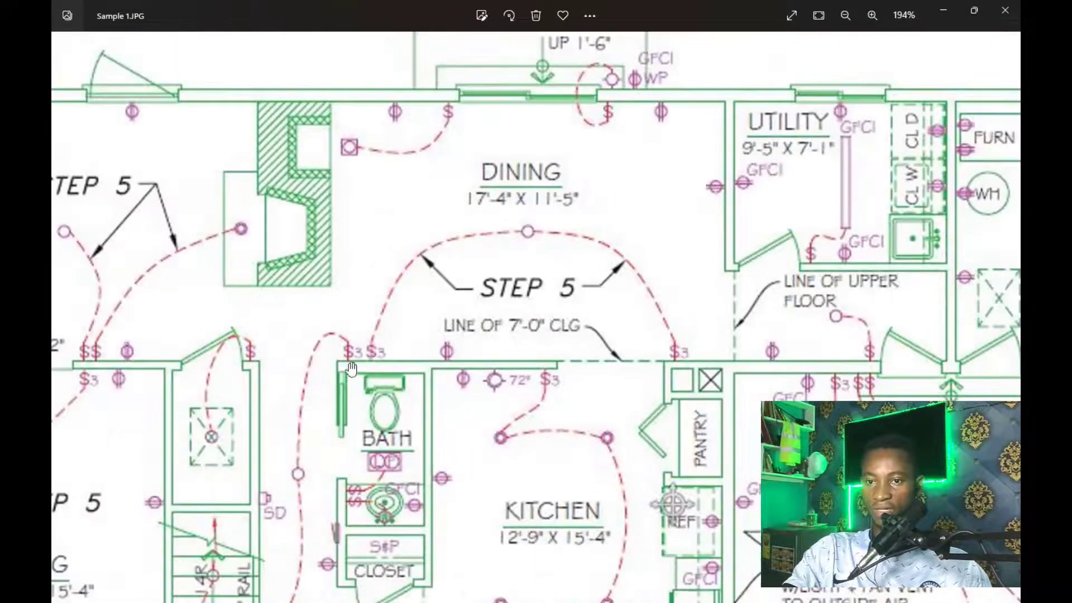
pyautogui.scroll(2, 315, 334)
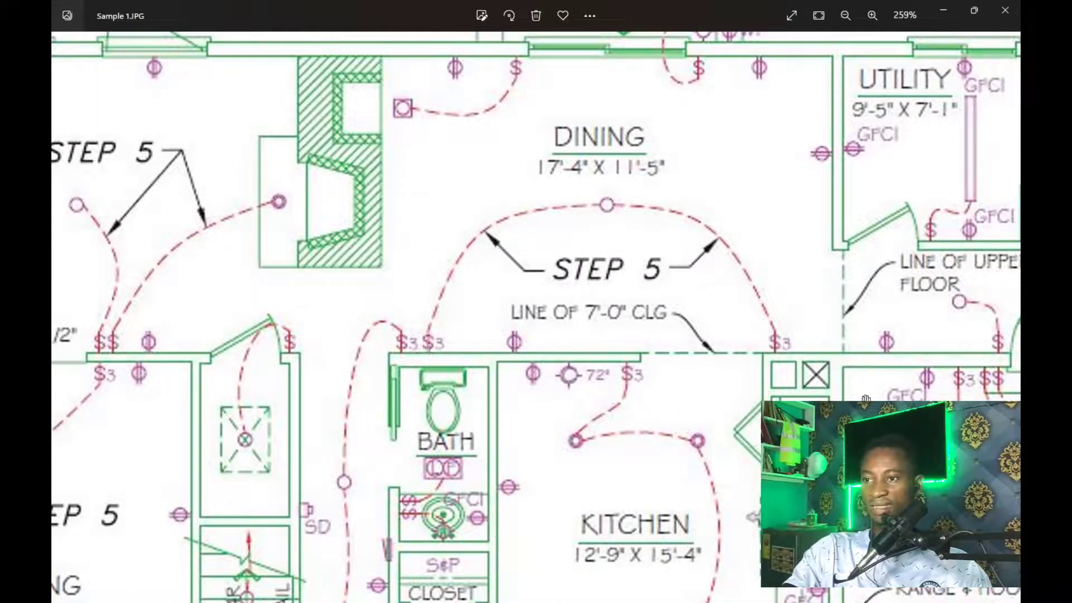
pyautogui.scroll(-2, 732, 405)
pyautogui.scroll(-2, 726, 391)
pyautogui.scroll(4, 525, 233)
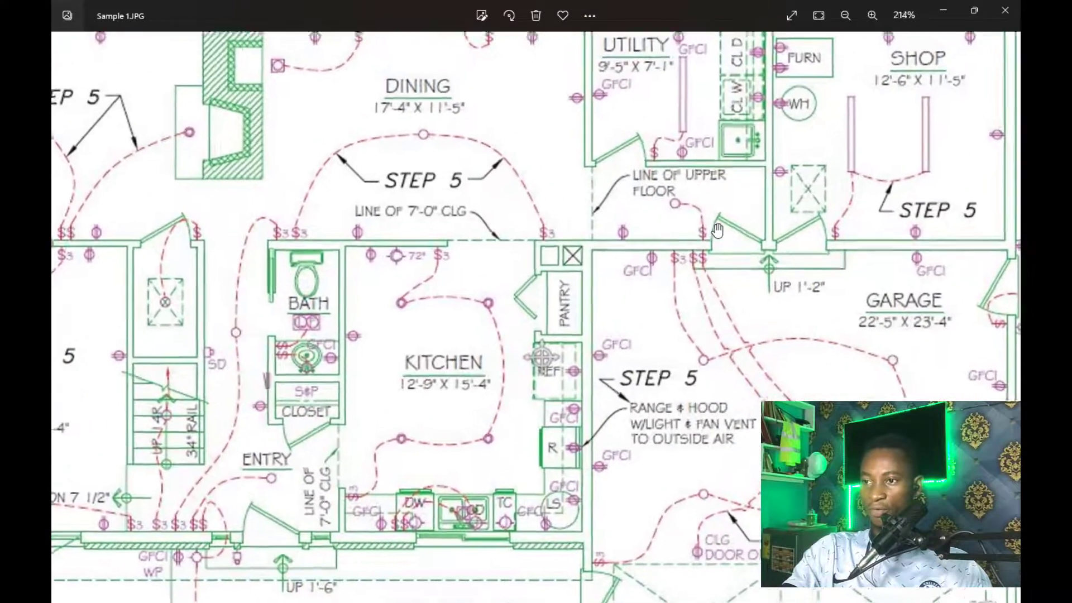
pyautogui.scroll(-2, 525, 233)
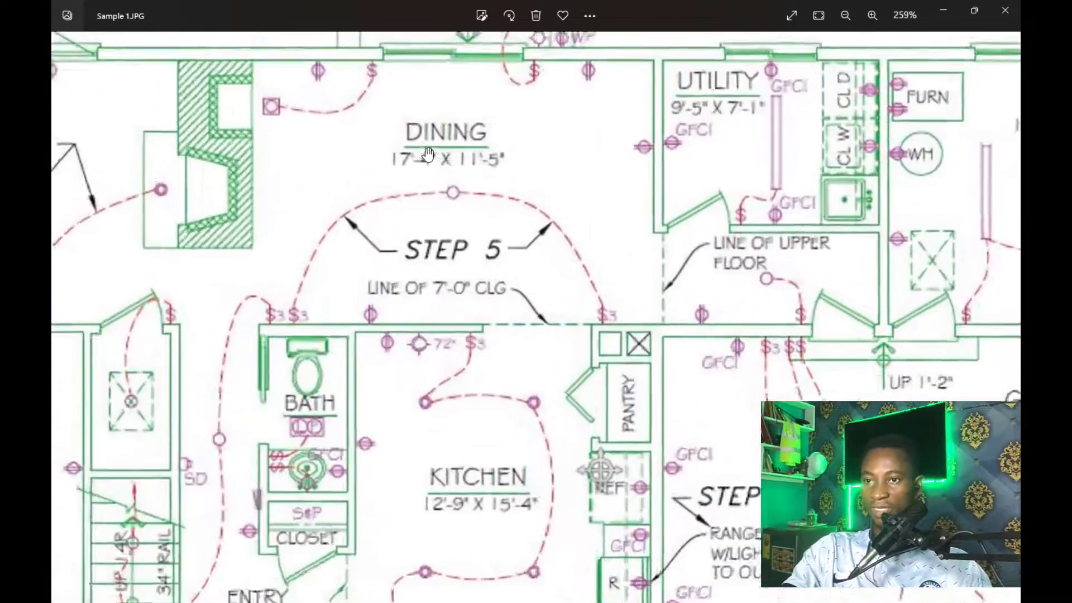
pyautogui.scroll(4, 630, 321)
pyautogui.scroll(-2, 558, 251)
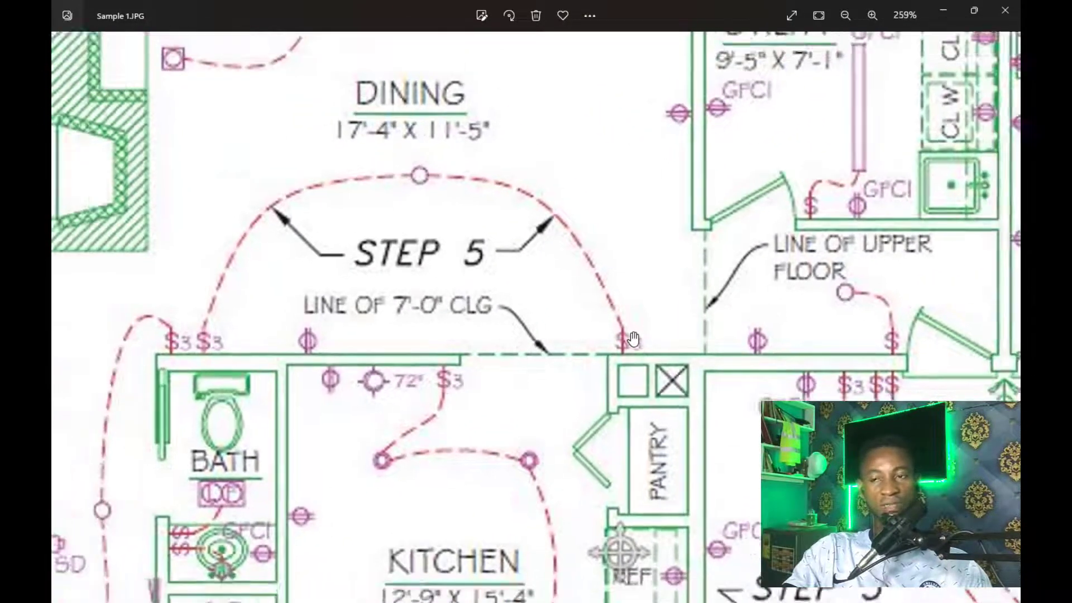
pyautogui.scroll(2, 470, 182)
pyautogui.scroll(-2, 471, 182)
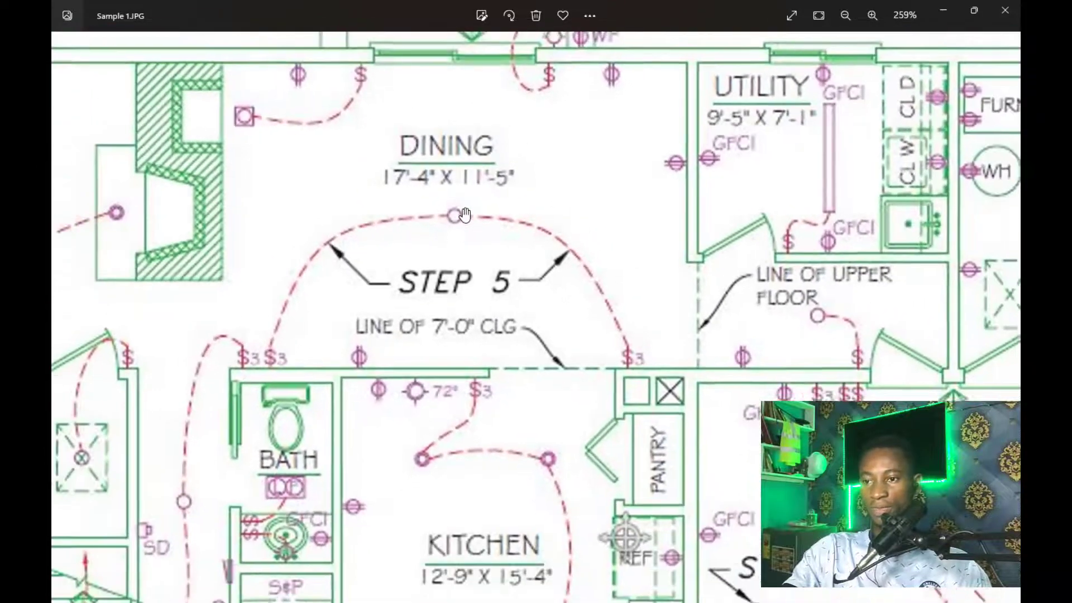
pyautogui.scroll(-1, 514, 356)
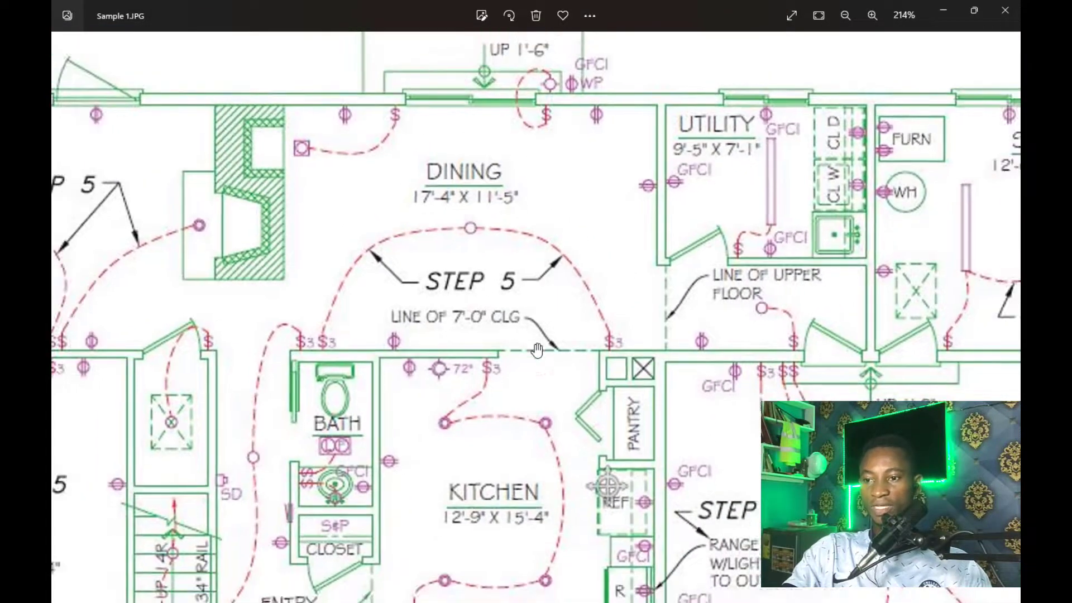
# Examine the switch, socket outlet and 72" symbols along the wall between the kitchen and dining room
pyautogui.scroll(1, 488, 372)
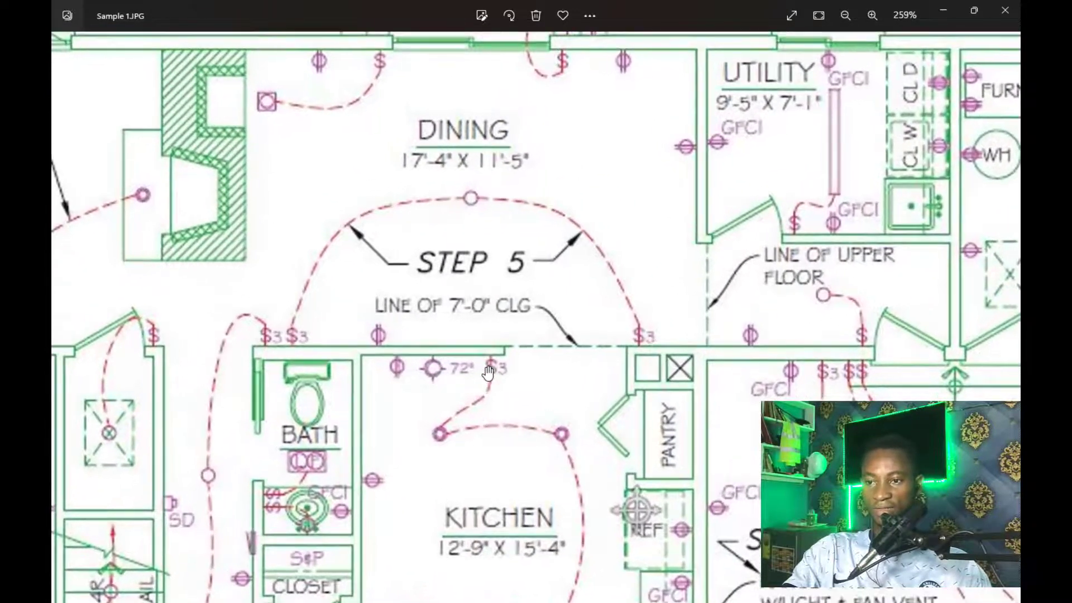
pyautogui.scroll(2, 559, 372)
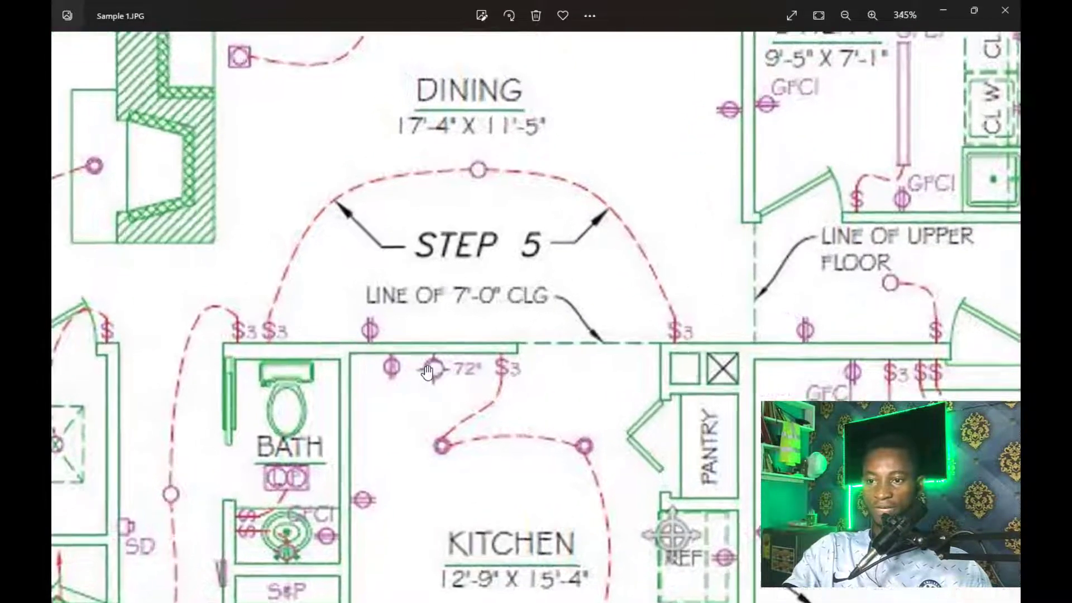
pyautogui.scroll(-3, 391, 381)
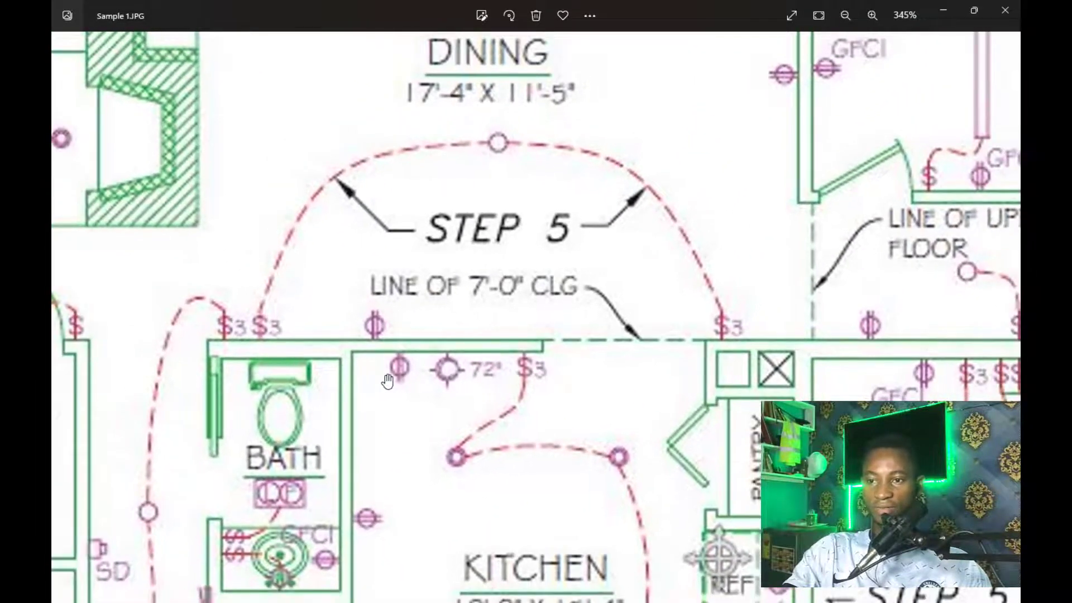
pyautogui.scroll(4, 408, 379)
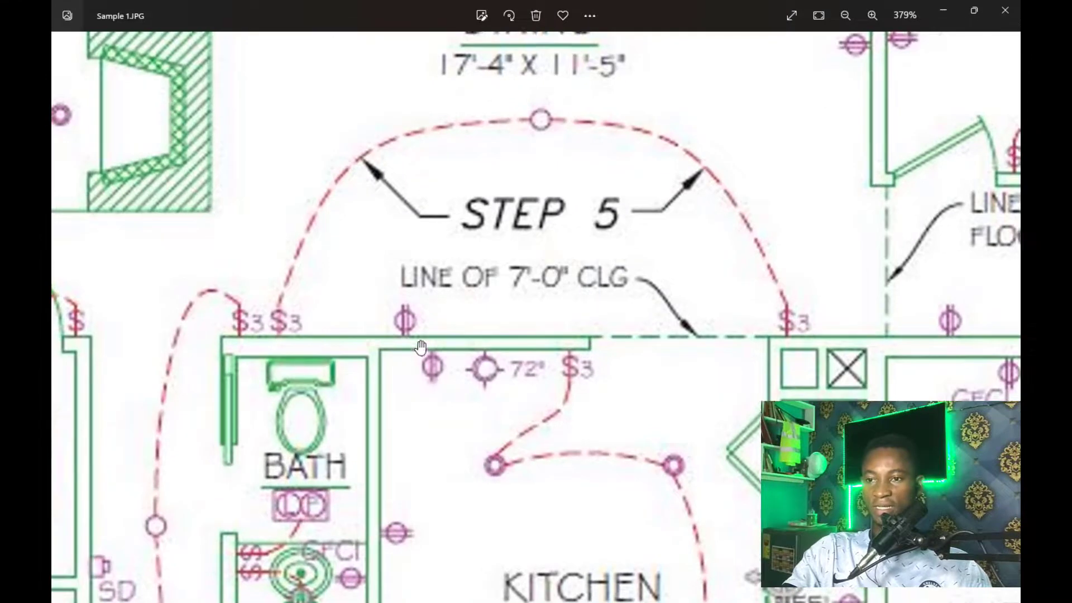
pyautogui.scroll(2, 427, 361)
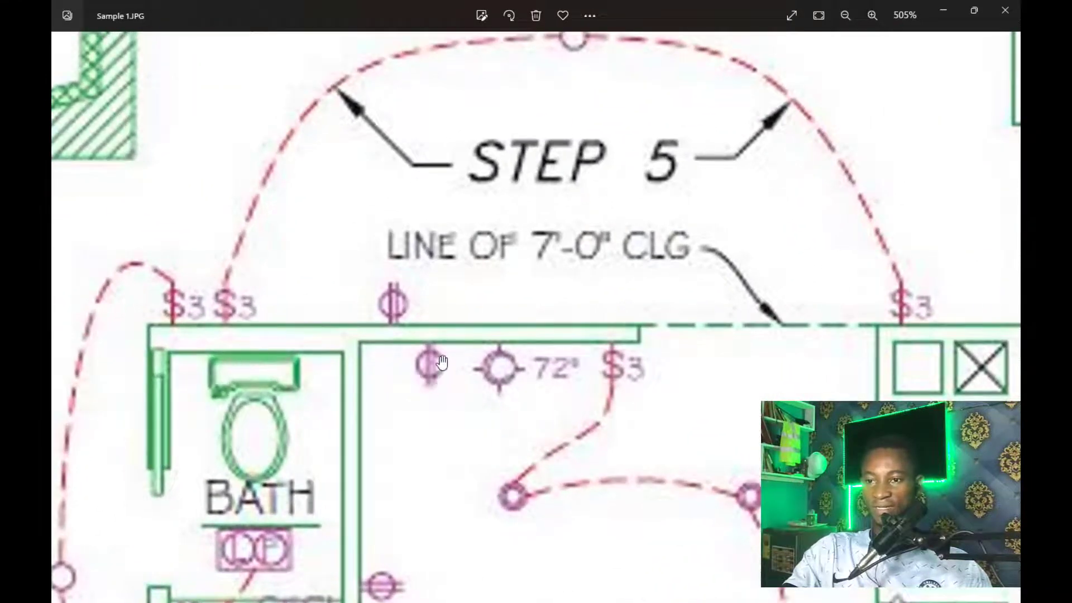
pyautogui.scroll(-4, 442, 362)
pyautogui.scroll(2, 507, 452)
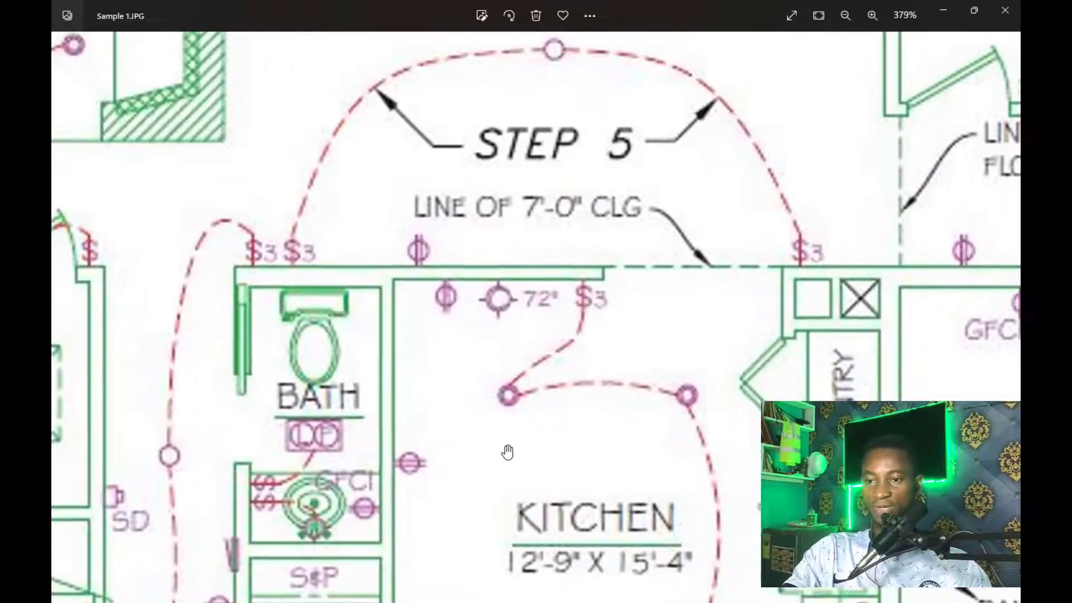
pyautogui.scroll(-5, 507, 452)
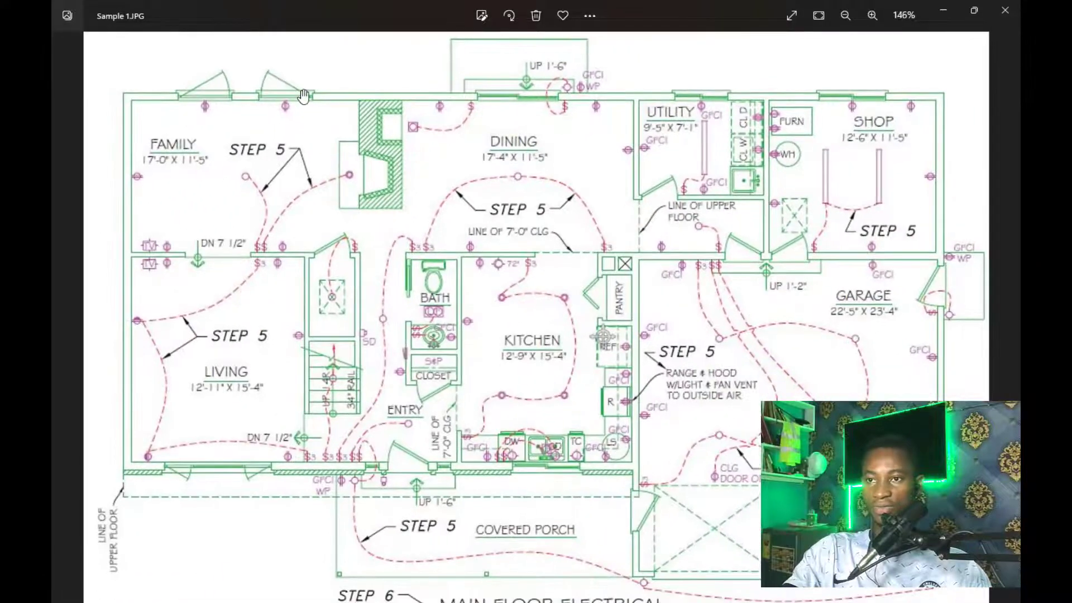
# Examine the TV outlet and lighting symbols of the family and living rooms, and return to the Ground Floor Level ceiling plan in Revit
pyautogui.scroll(2, 303, 96)
pyautogui.scroll(-3, 398, 223)
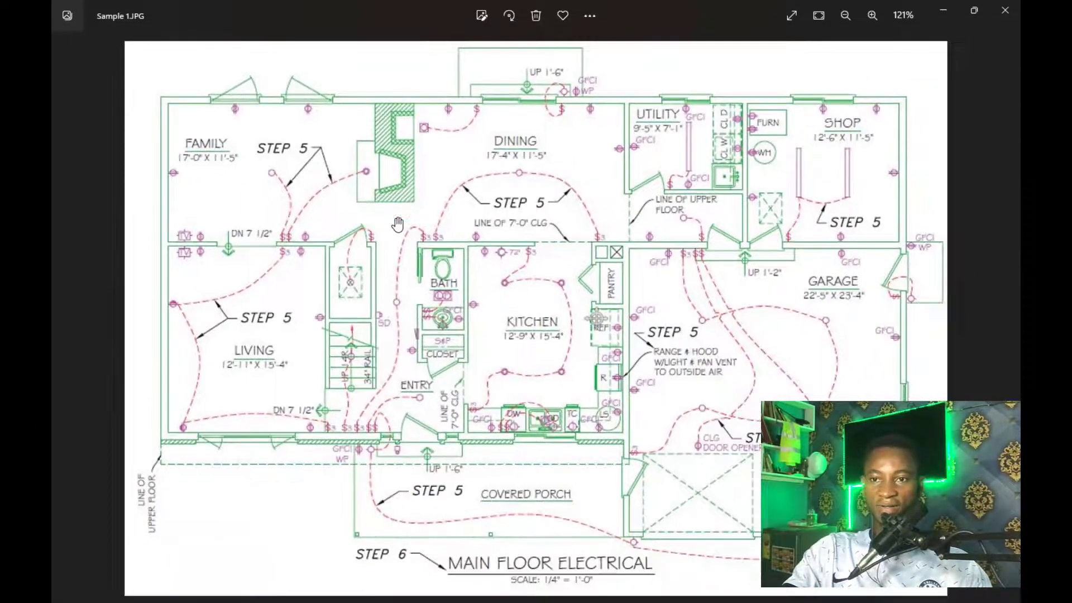
pyautogui.scroll(4, 274, 195)
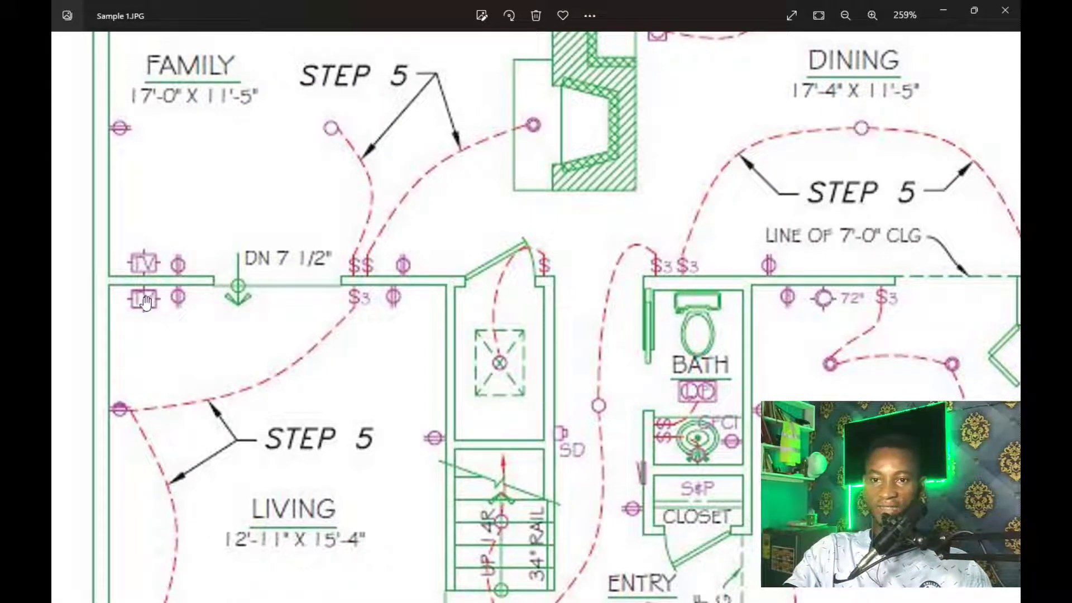
pyautogui.scroll(-3, 275, 318)
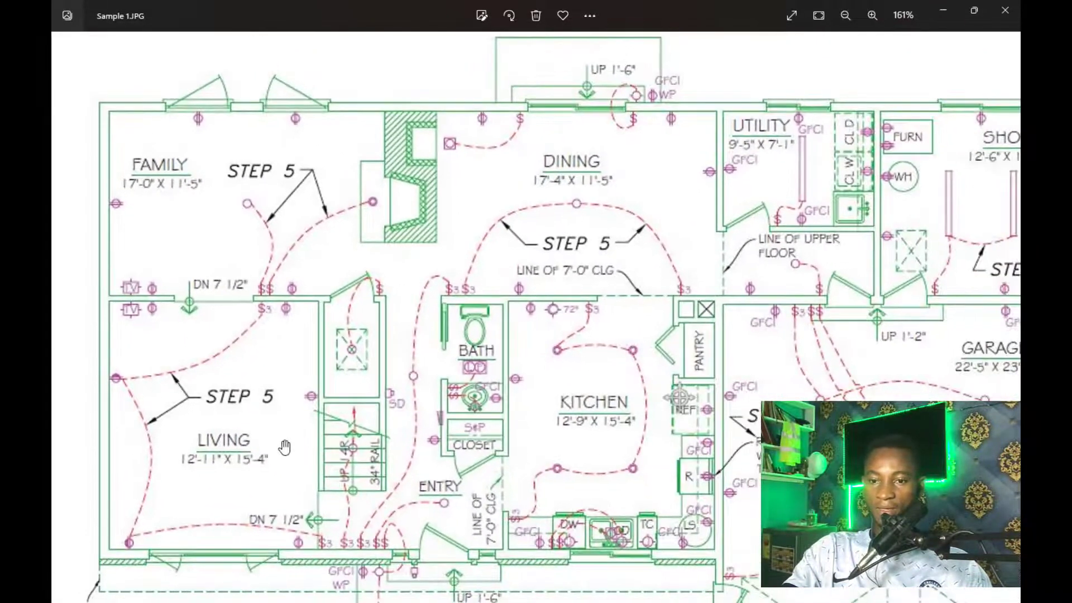
pyautogui.scroll(-2, 285, 446)
pyautogui.scroll(1, 770, 212)
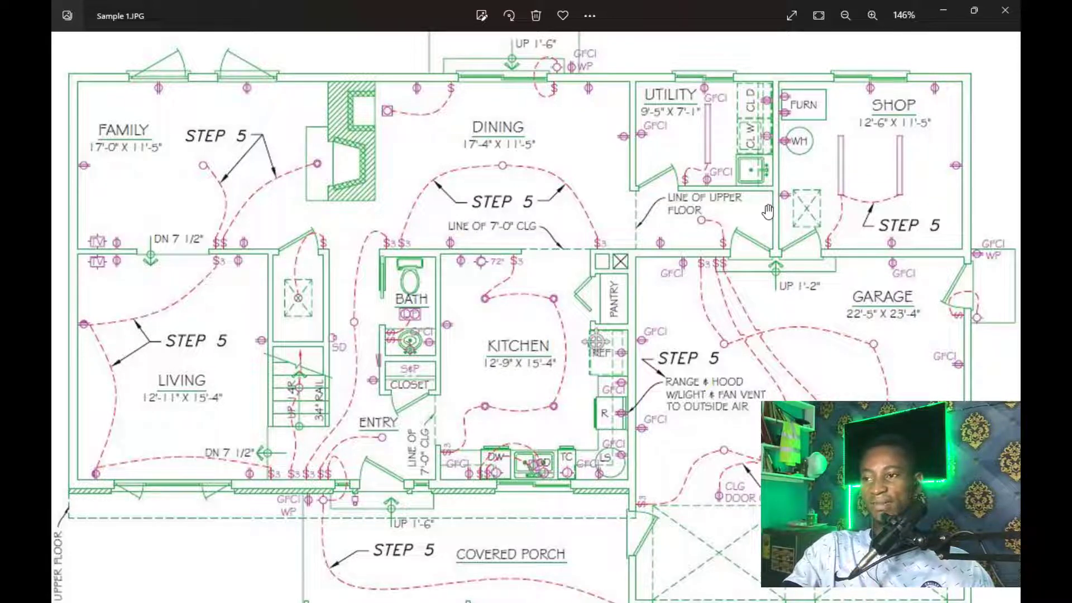
pyautogui.click(946, 7)
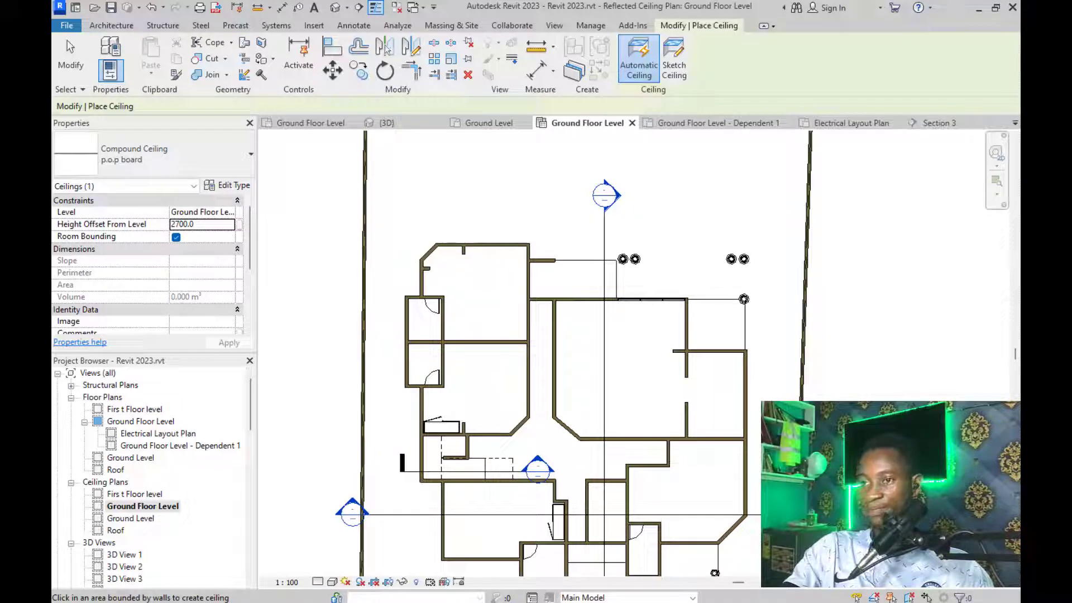
# Switch to the Architectural Drafting and Design PDF in Adobe Reader and examine Figure 19-2's symbols from the electric door opener to the switch legs
pyautogui.hotkey('alt', 'Tab')
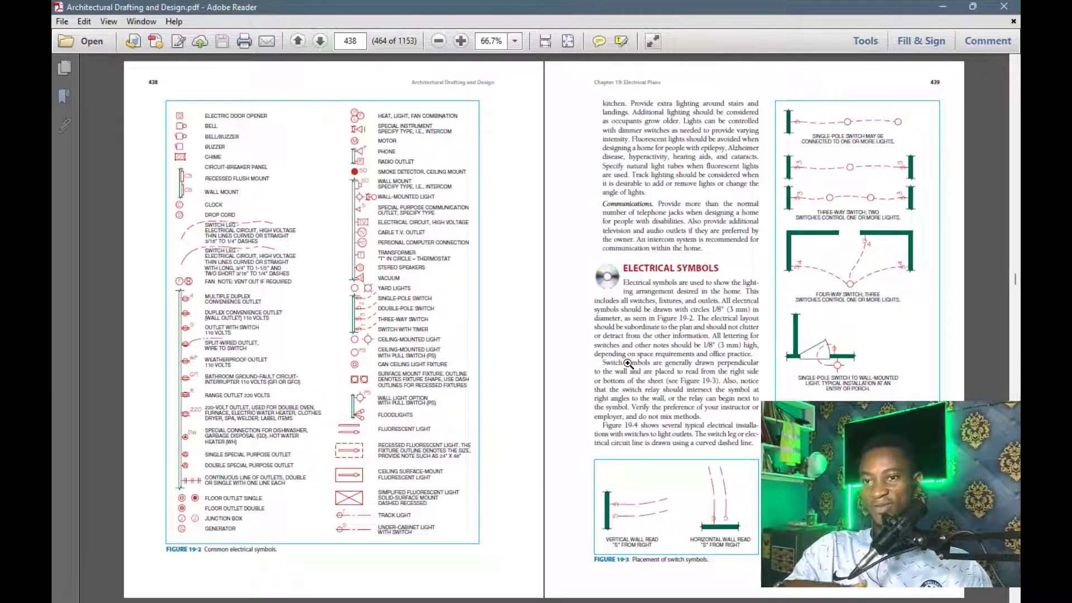
pyautogui.moveTo(142, 99); pyautogui.dragTo(497, 566)
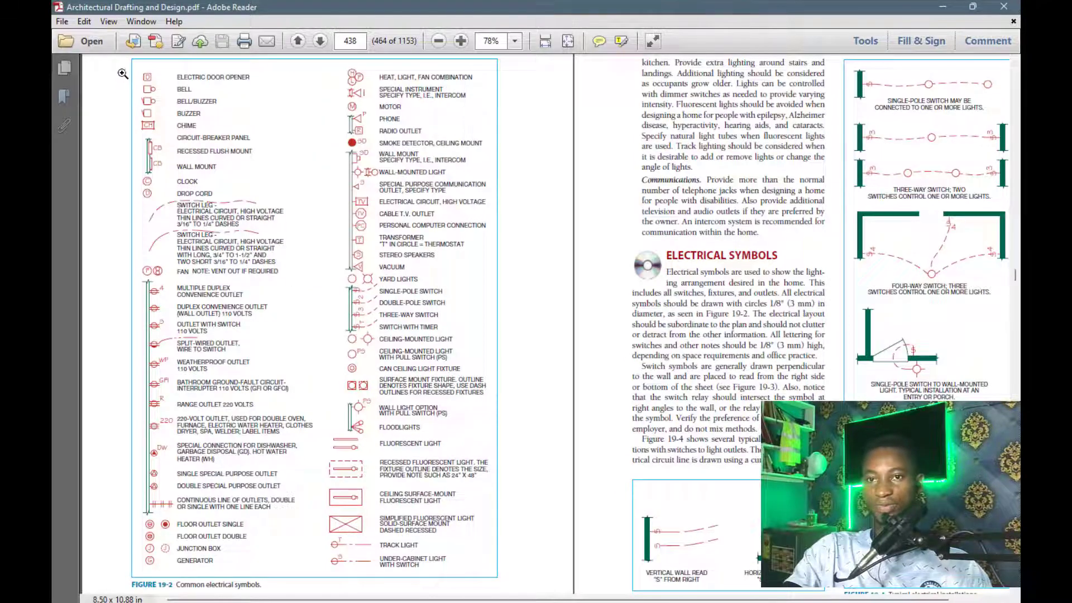
pyautogui.moveTo(121, 69); pyautogui.dragTo(290, 285)
pyautogui.scroll(1, 374, 252)
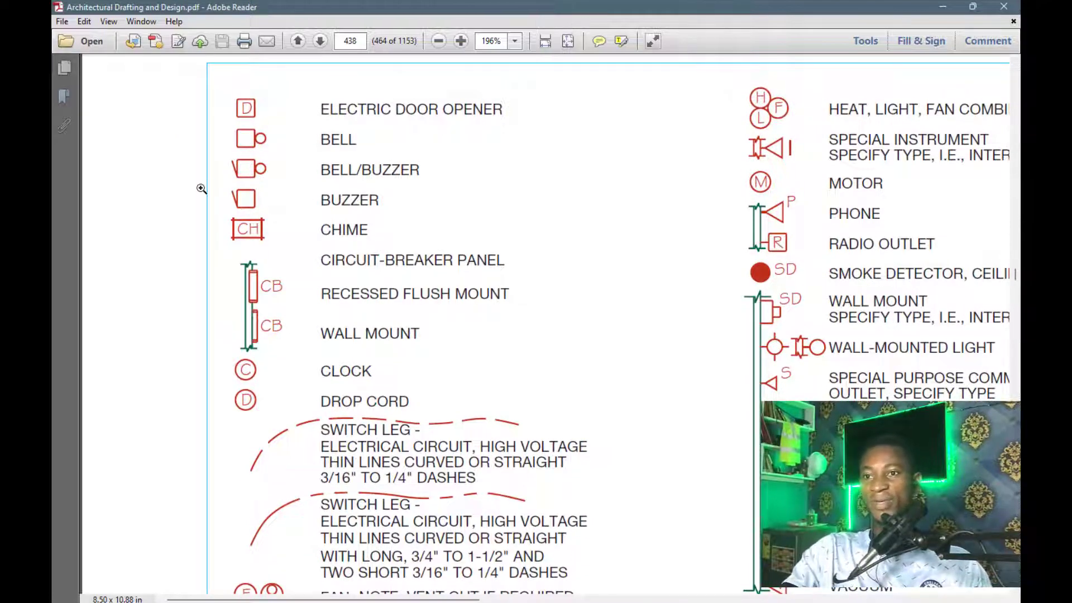
pyautogui.scroll(-4, 377, 191)
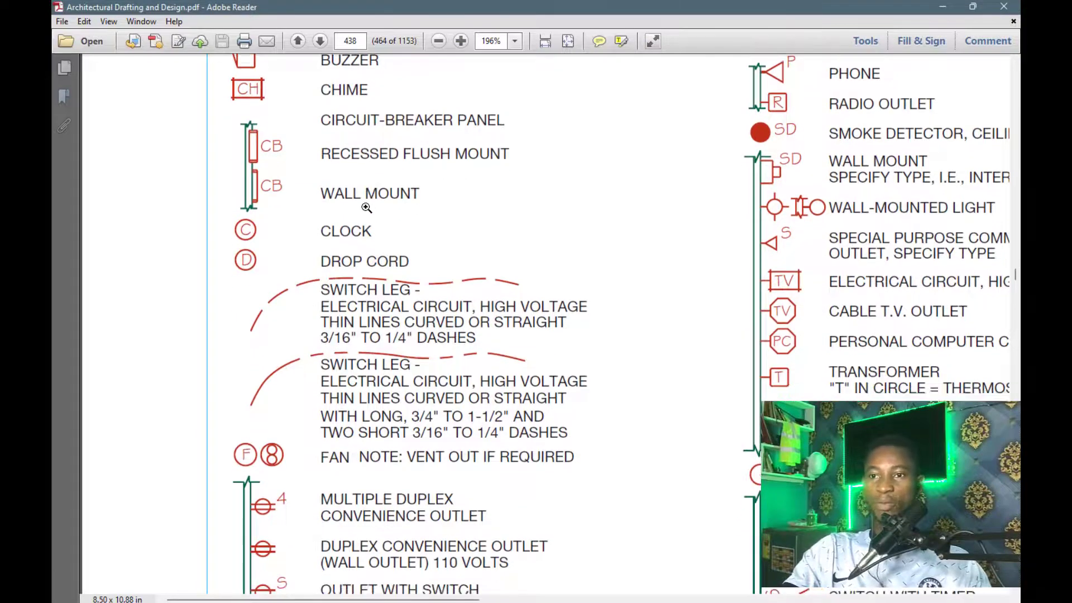
pyautogui.scroll(-1, 377, 213)
pyautogui.scroll(-1, 378, 219)
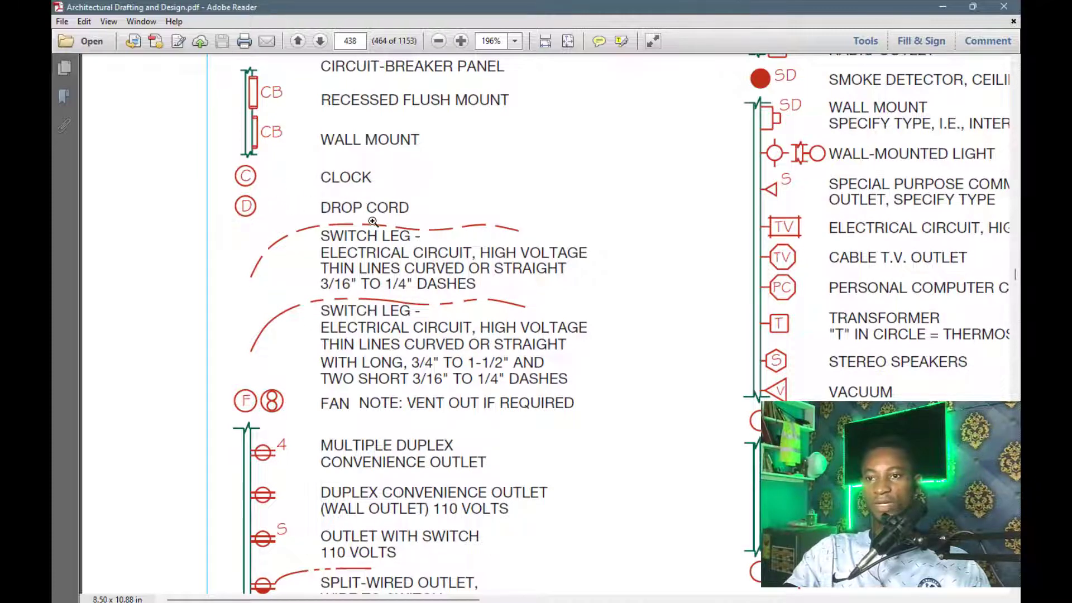
pyautogui.scroll(-1, 411, 208)
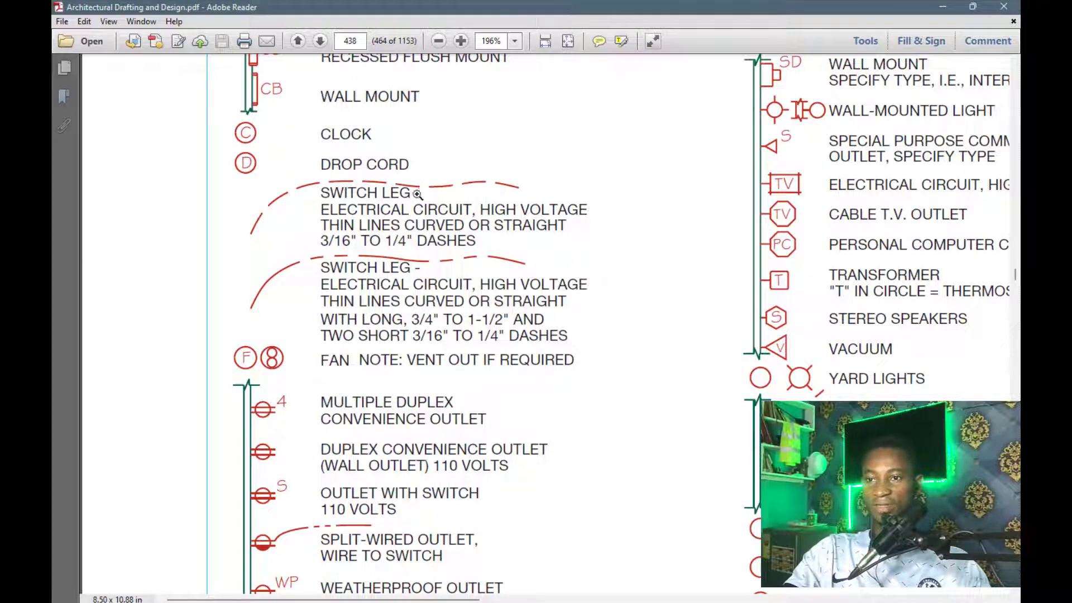
pyautogui.scroll(-3, 410, 219)
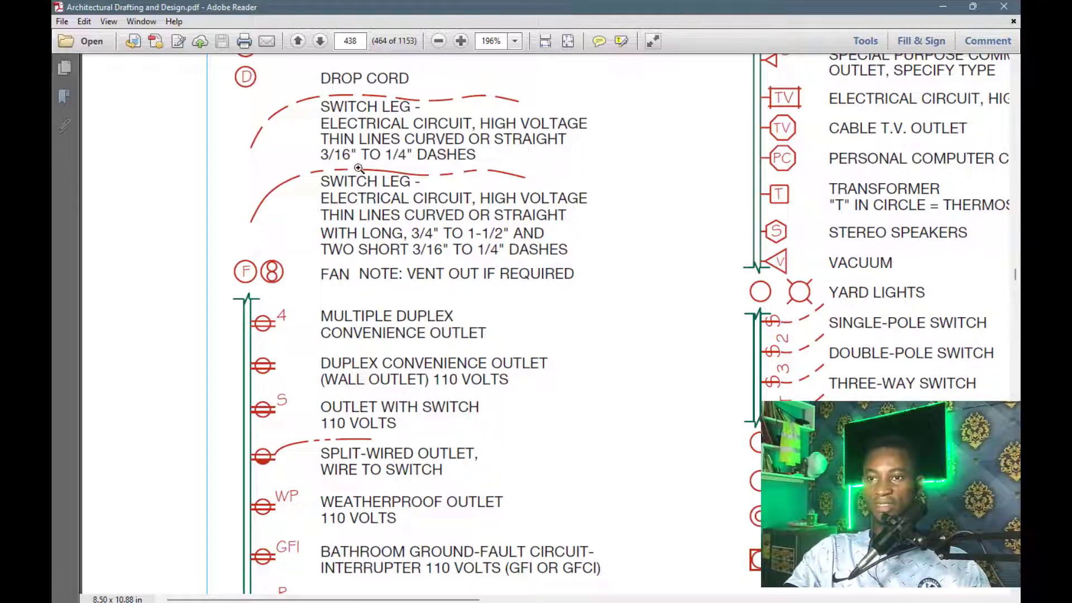
pyautogui.scroll(-1, 411, 176)
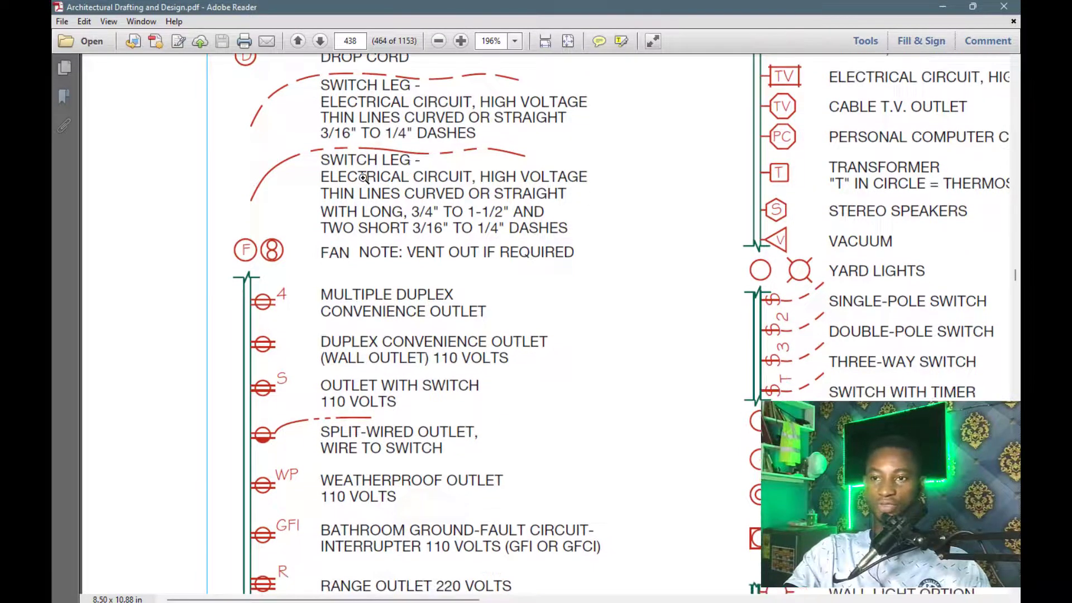
# Examine the outlet symbols in Figure 19-2, from the multiple duplex convenience outlet down to the floor outlets, junction box and generator
pyautogui.scroll(-4, 363, 177)
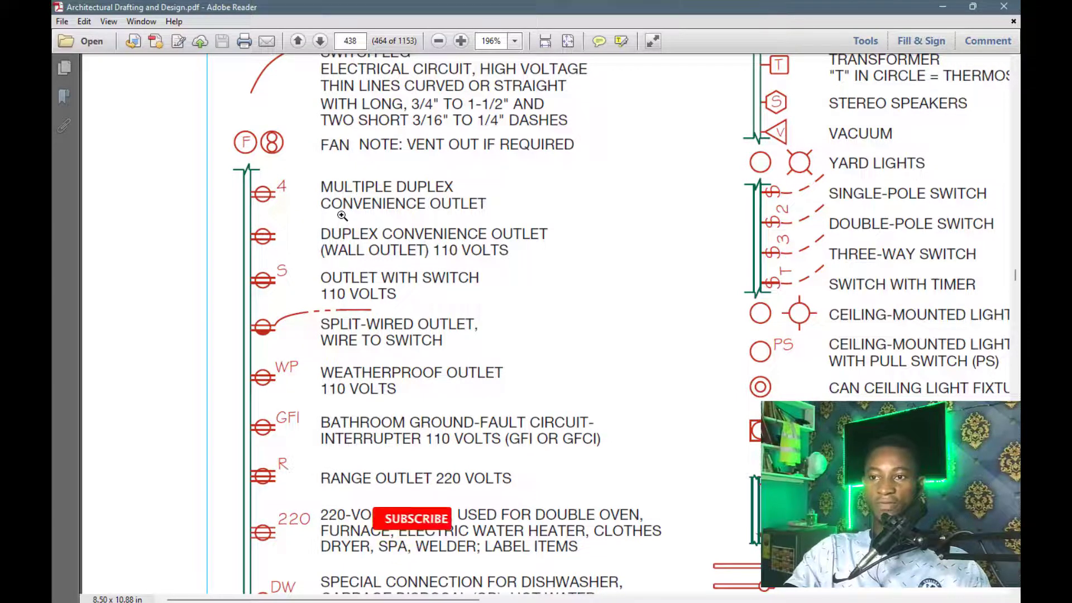
pyautogui.scroll(-1, 346, 215)
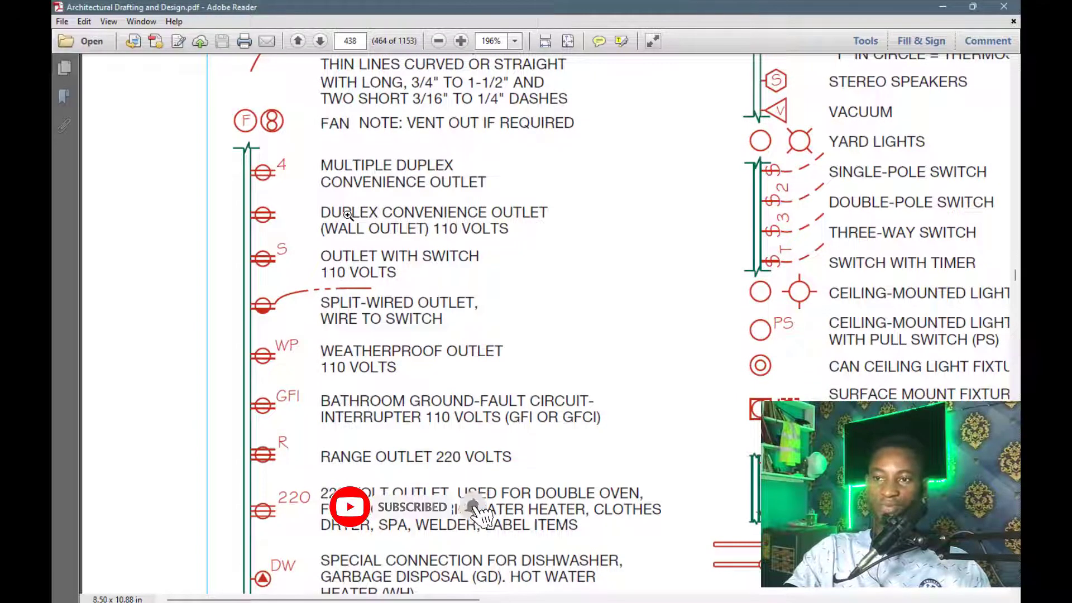
pyautogui.scroll(-1, 323, 239)
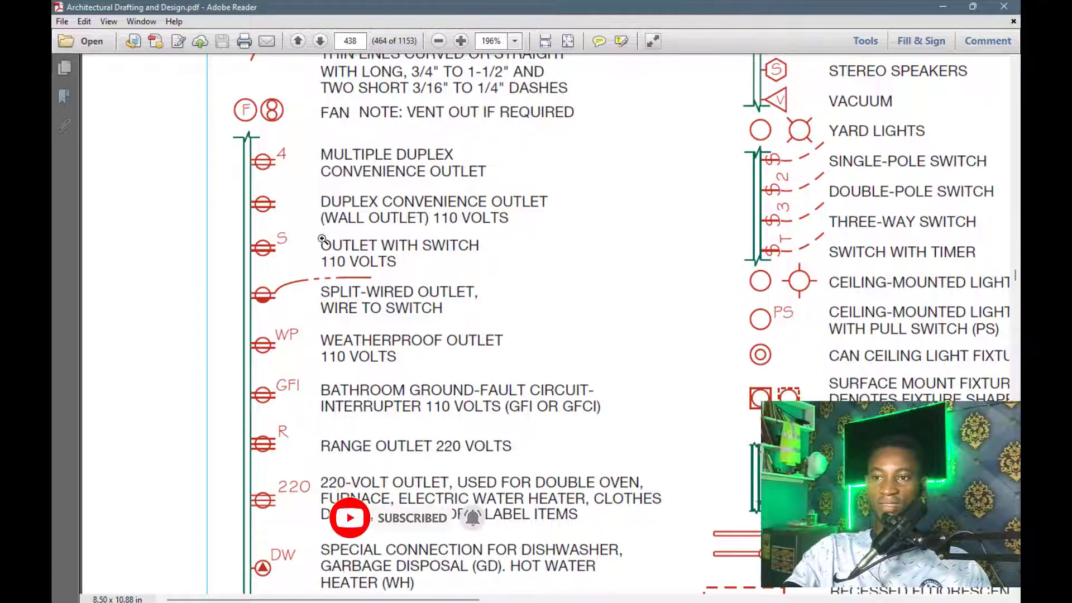
pyautogui.scroll(-1, 341, 232)
pyautogui.scroll(-2, 342, 232)
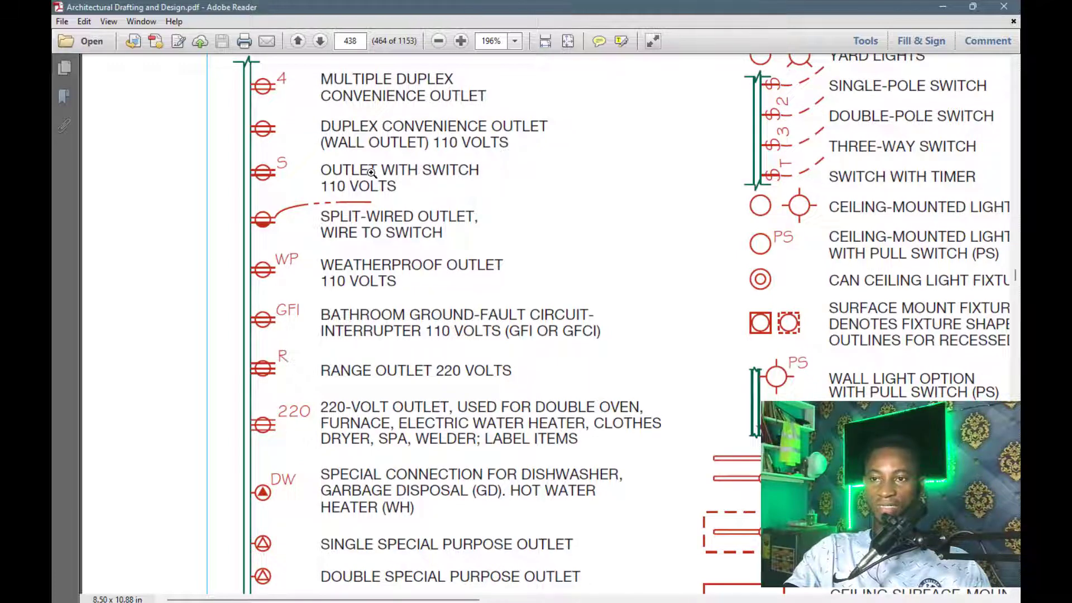
pyautogui.scroll(-3, 407, 201)
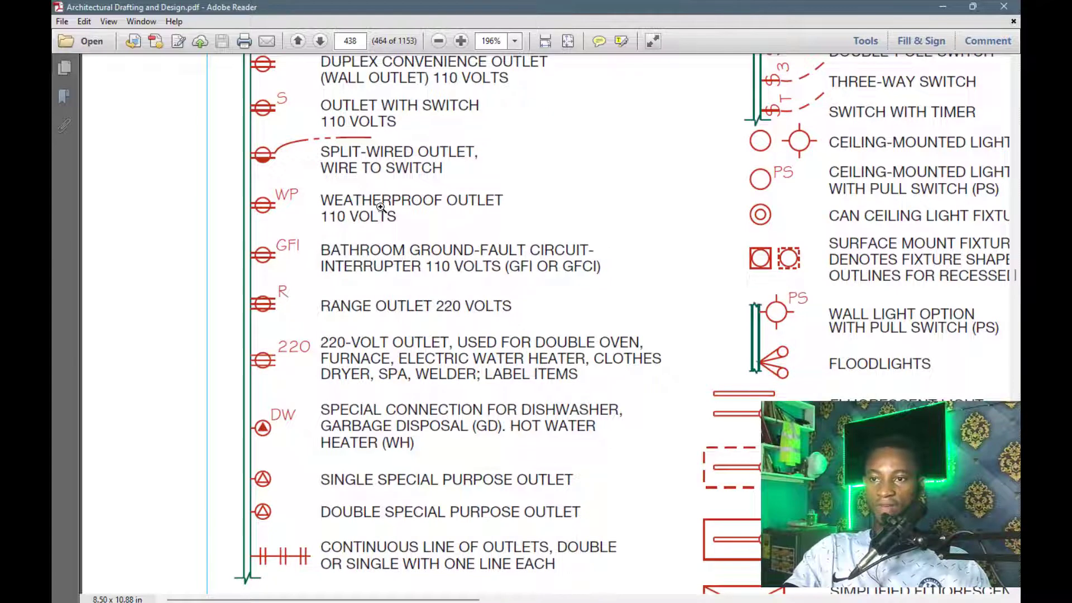
pyautogui.scroll(-9, 496, 203)
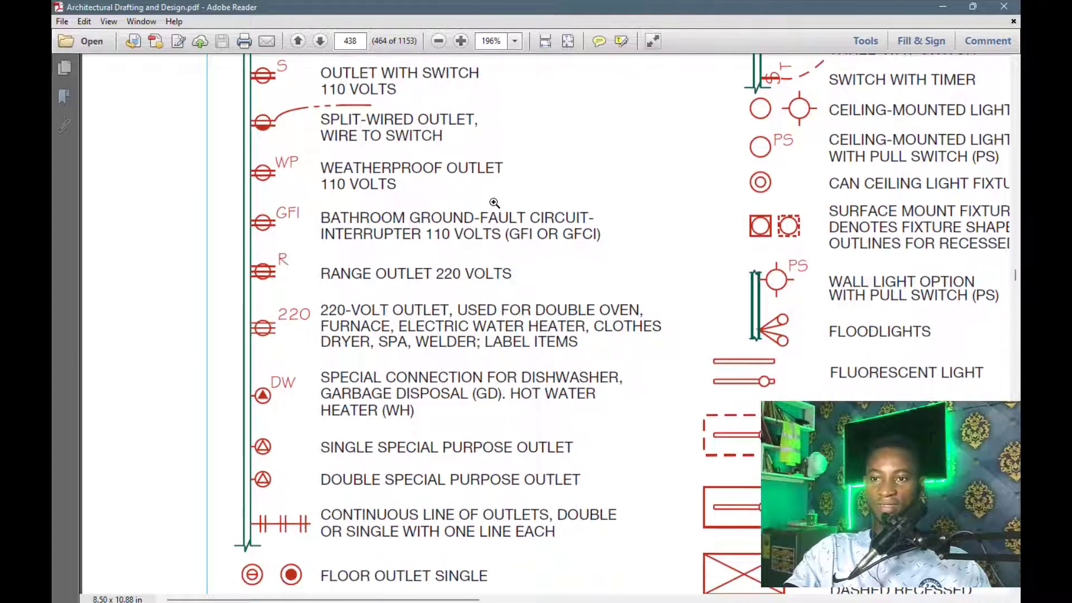
pyautogui.scroll(-2, 443, 219)
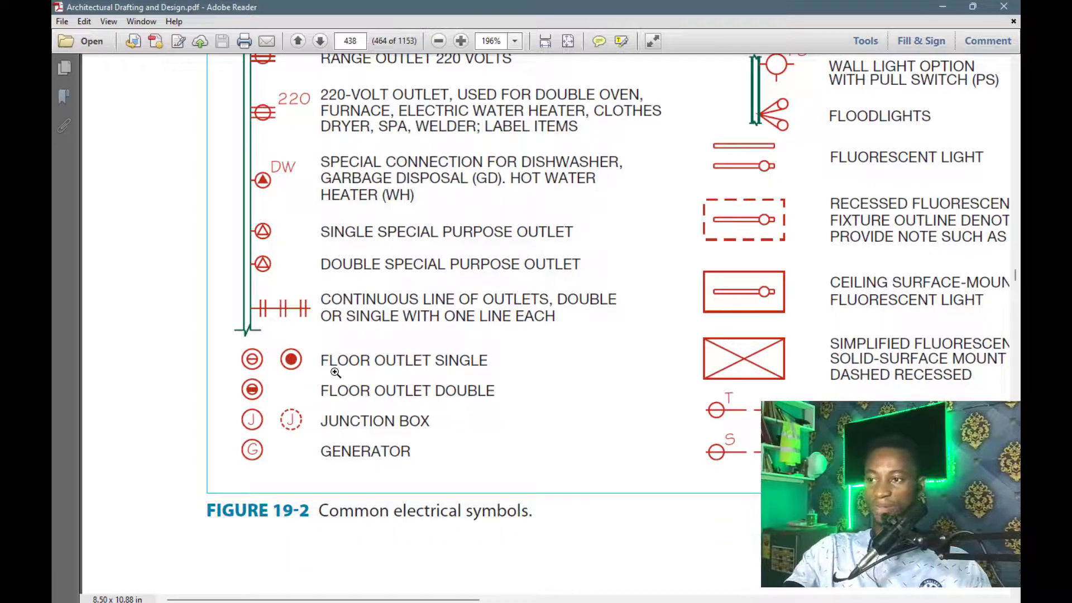
# Examine the second column of Figure 19-2 from the bottom up, covering lights, switches, TV, communication and smoke detector symbols
pyautogui.moveTo(208, 599); pyautogui.dragTo(326, 600)
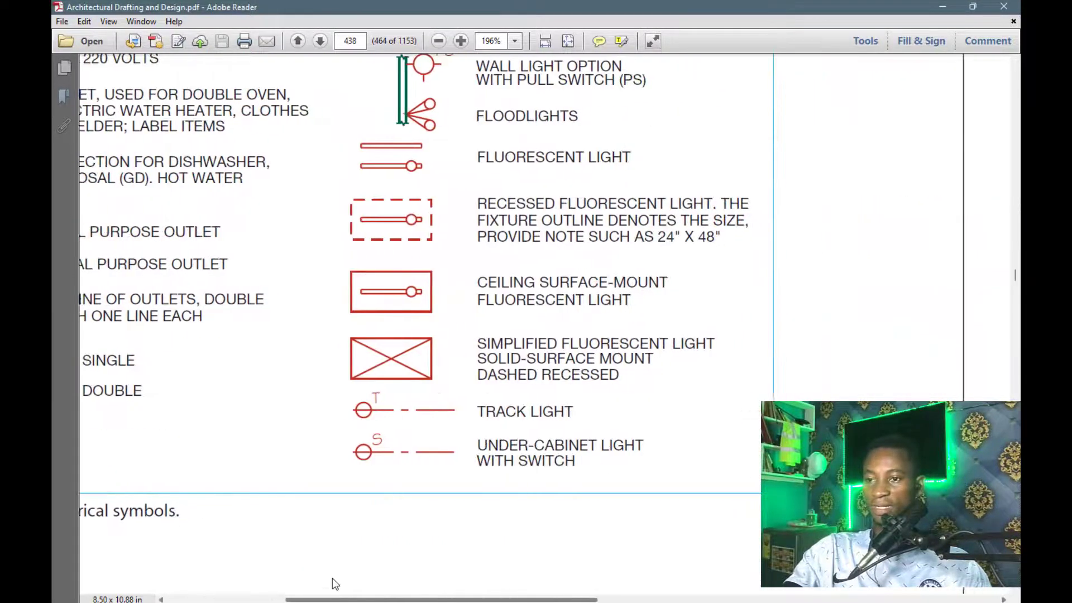
pyautogui.scroll(8, 404, 326)
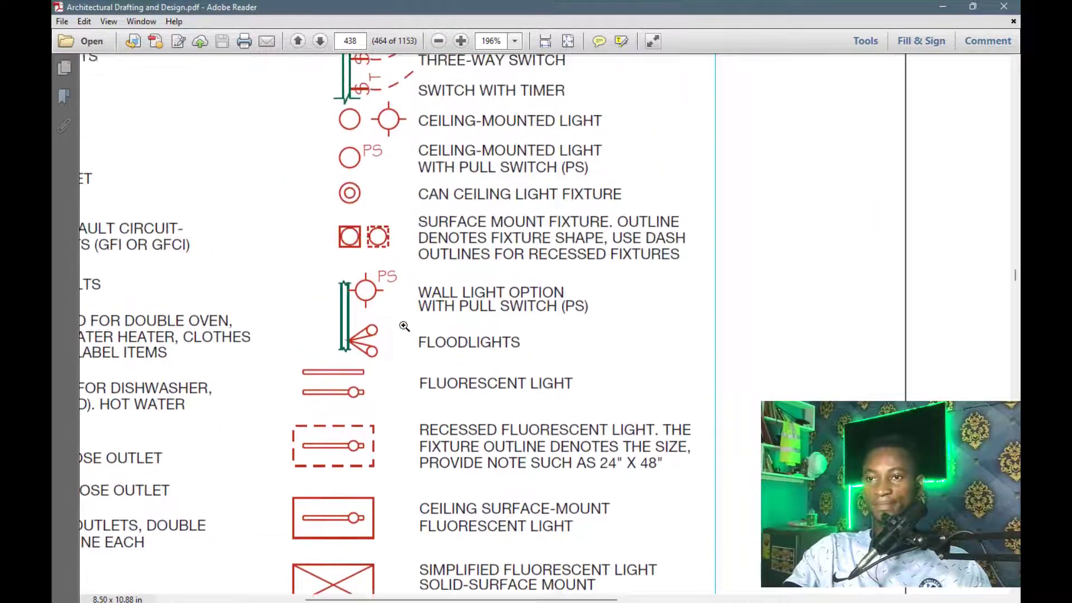
pyautogui.scroll(10, 404, 326)
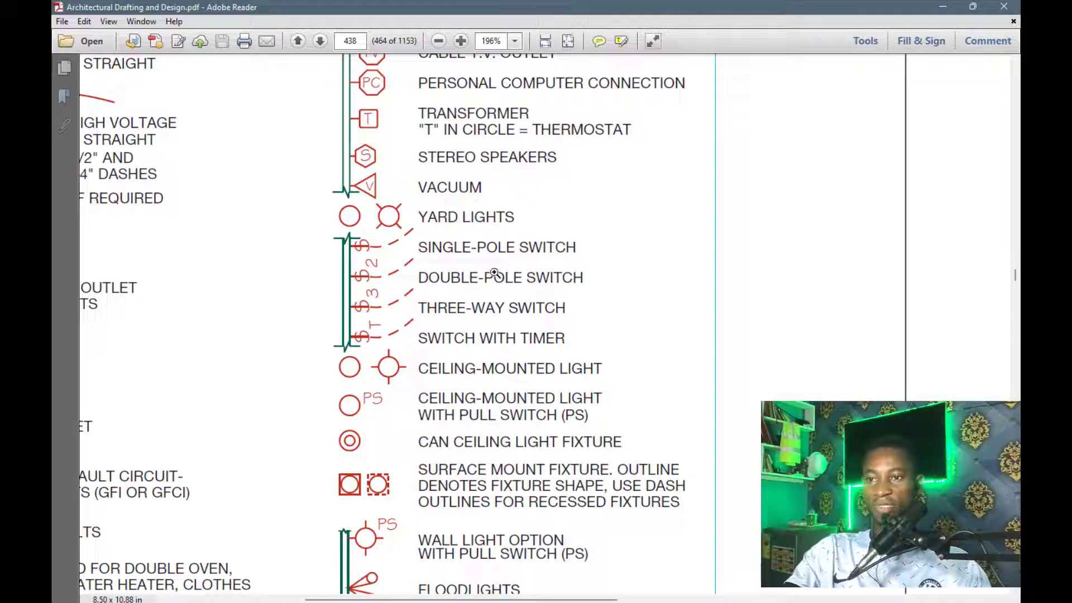
pyautogui.scroll(5, 473, 246)
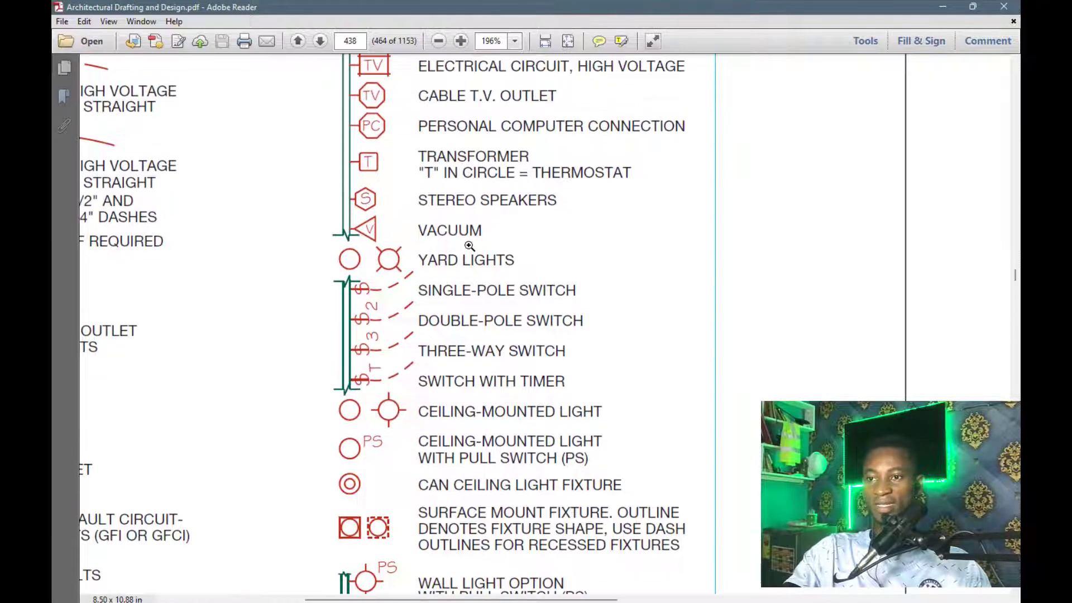
pyautogui.scroll(1, 478, 290)
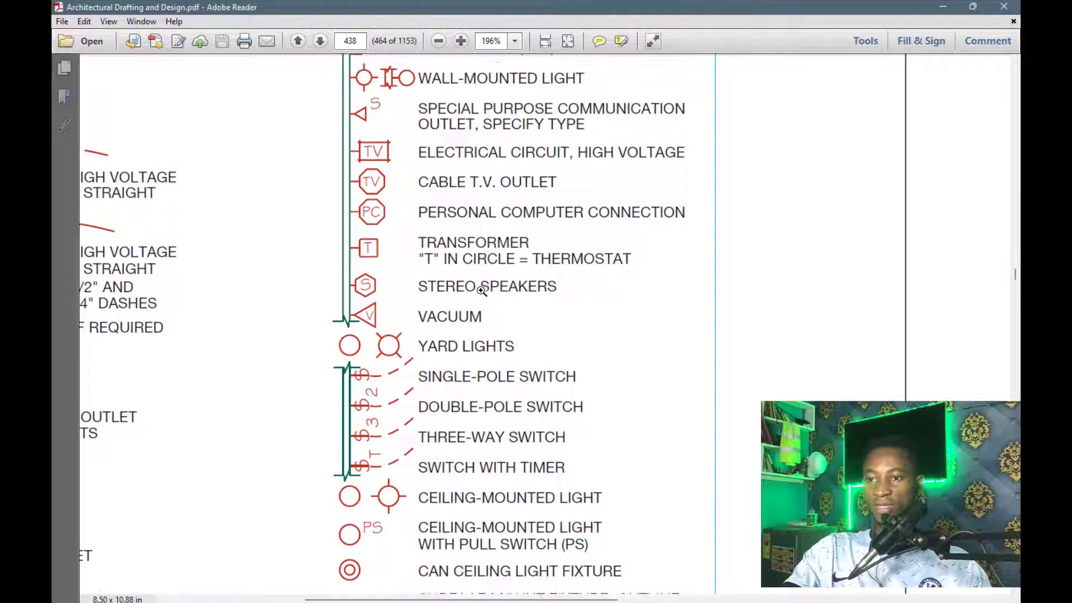
pyautogui.scroll(4, 504, 275)
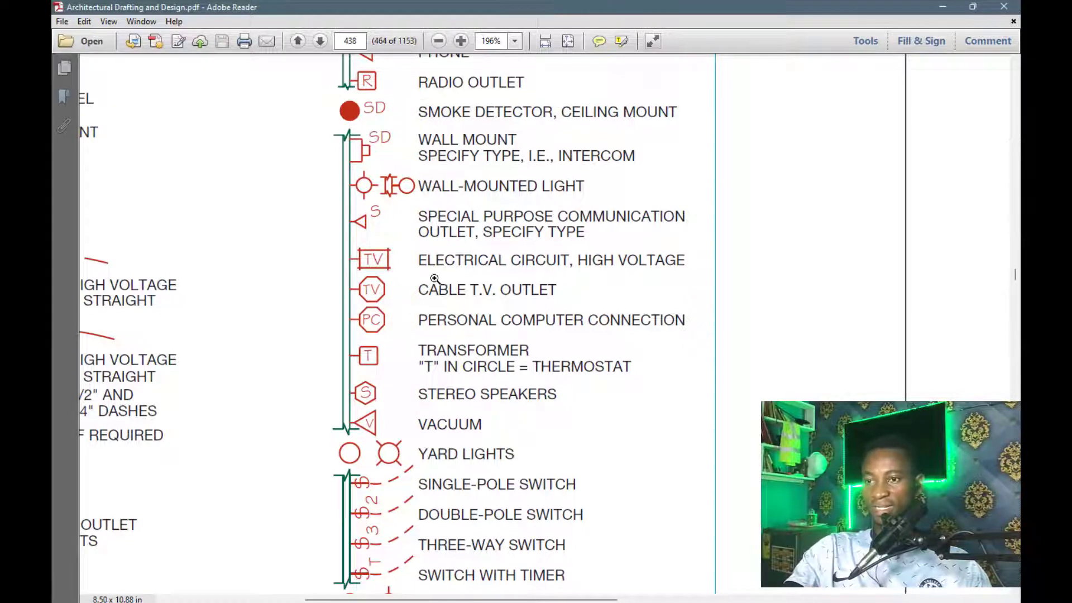
pyautogui.scroll(5, 496, 277)
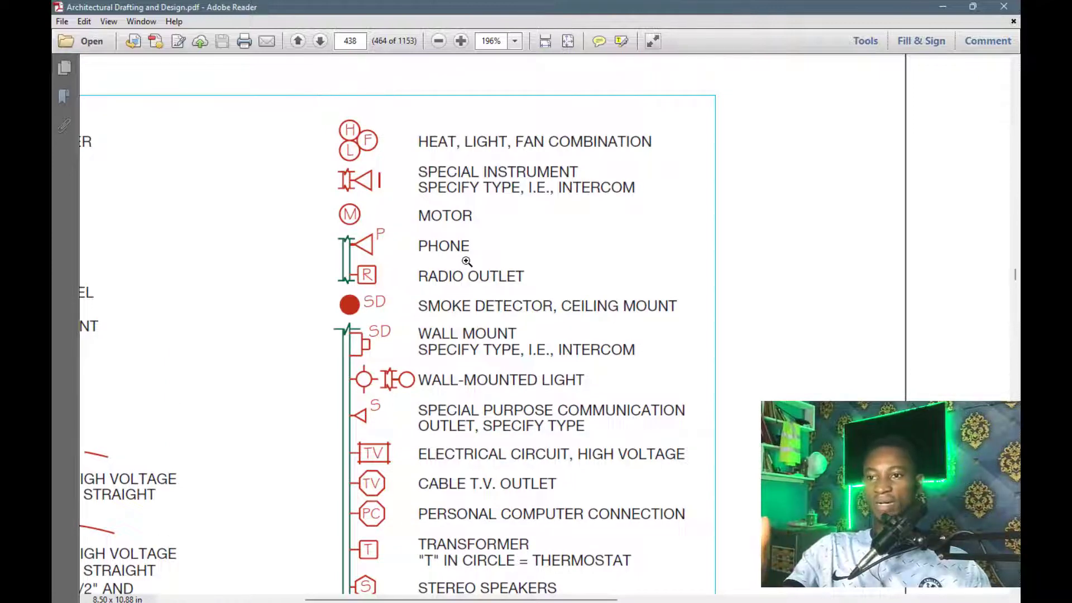
pyautogui.scroll(-1, 451, 257)
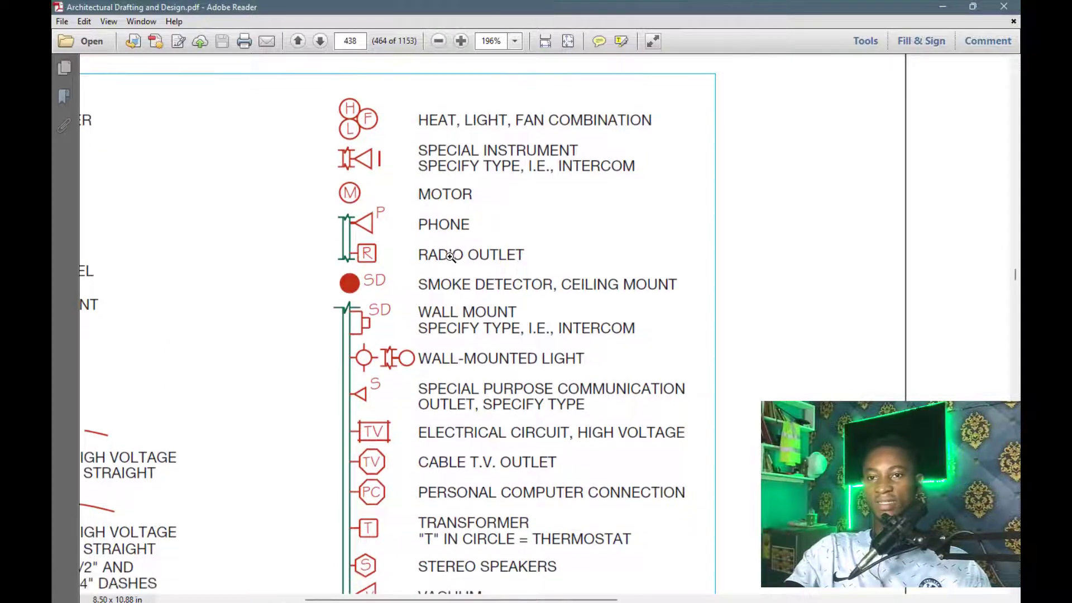
# Read the Electrical Symbols section on page 439 about symbol circle diameters and lettering heights
pyautogui.doubleClick(451, 257)
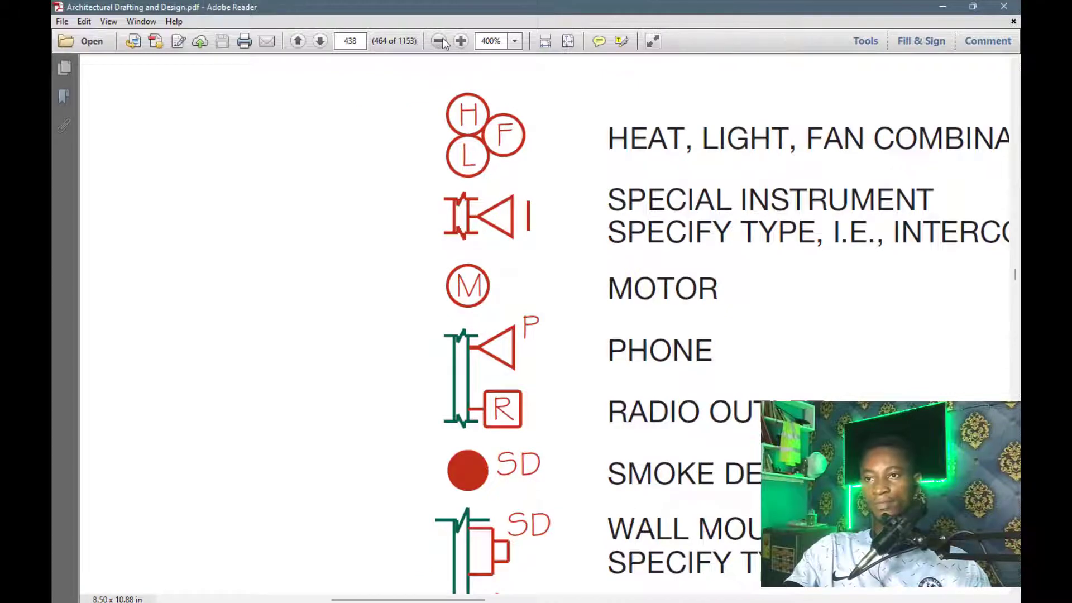
pyautogui.click(439, 41)
pyautogui.click(439, 40)
pyautogui.click(440, 41)
pyautogui.click(440, 41)
pyautogui.click(440, 41)
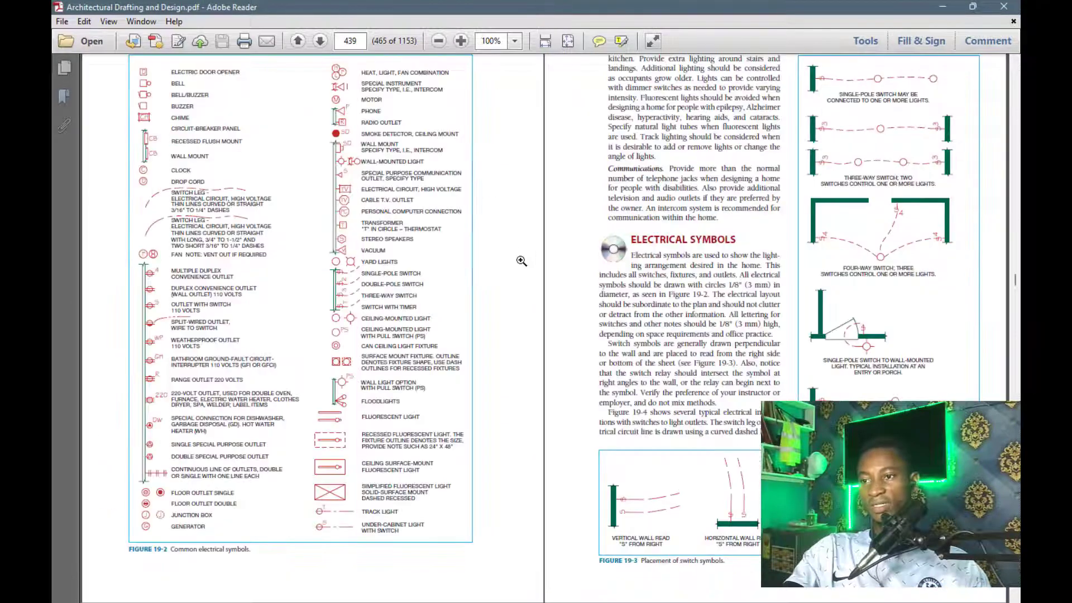
pyautogui.moveTo(591, 233); pyautogui.dragTo(813, 327)
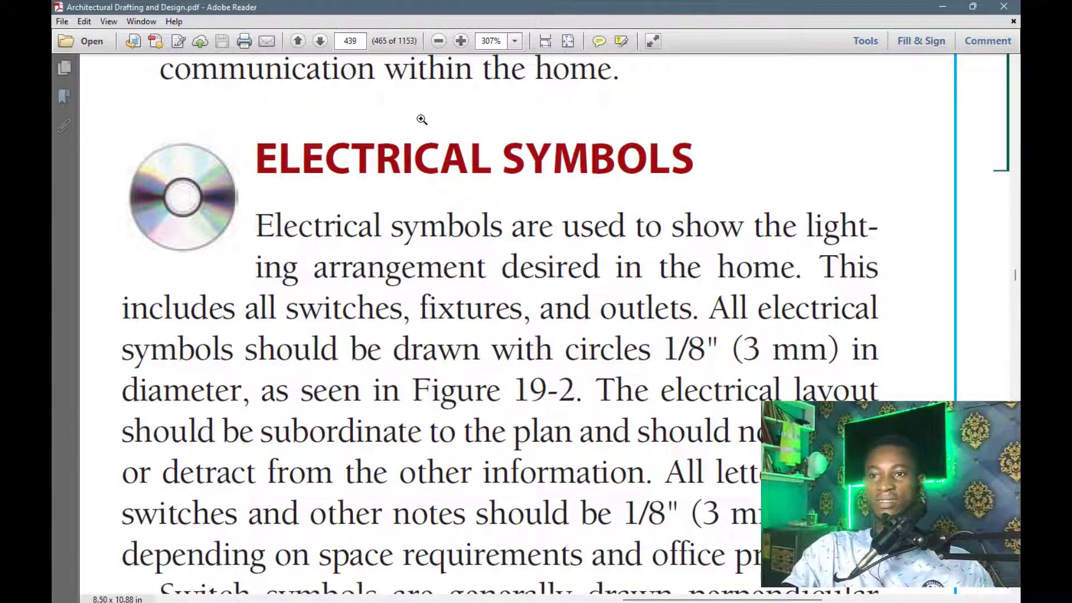
pyautogui.click(439, 42)
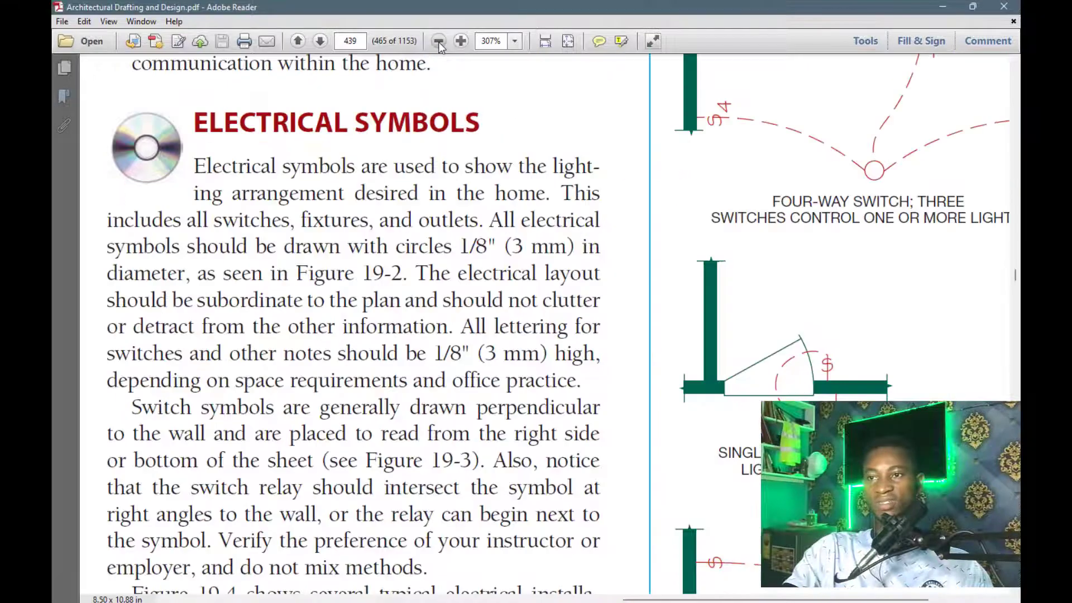
pyautogui.click(439, 42)
pyautogui.click(439, 41)
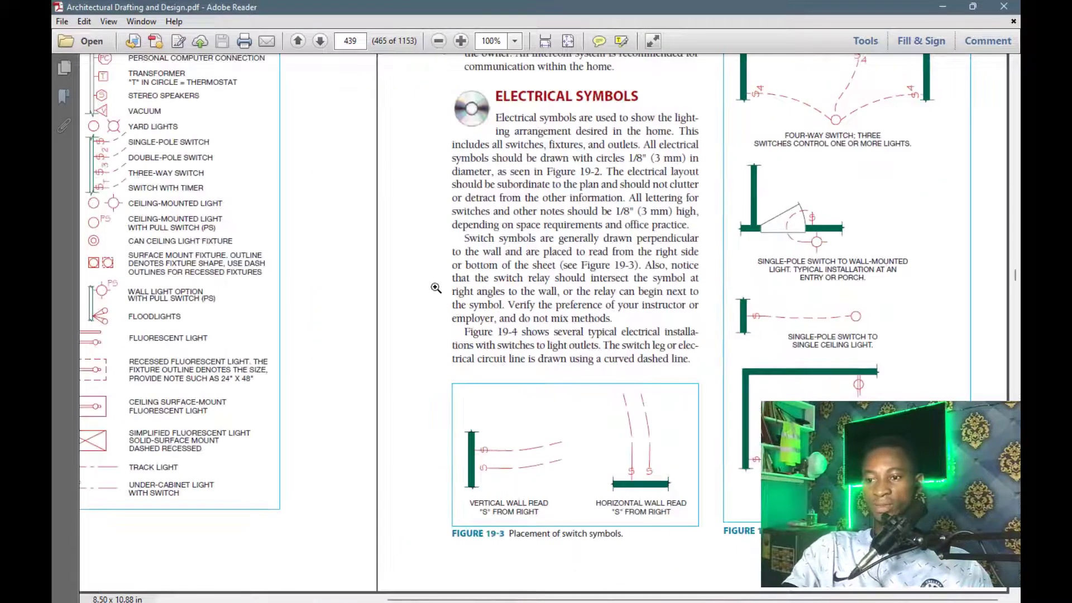
# Examine Figure 19-3 for the placement of switch symbols on vertical and horizontal walls
pyautogui.scroll(-3, 455, 308)
pyautogui.scroll(5, 456, 309)
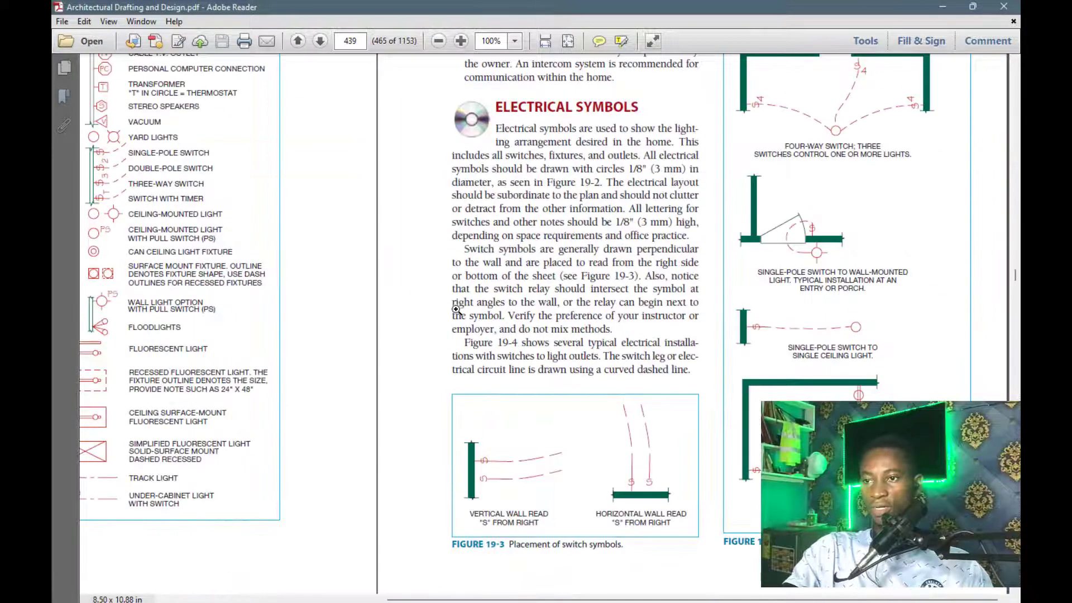
pyautogui.moveTo(496, 422); pyautogui.dragTo(750, 559)
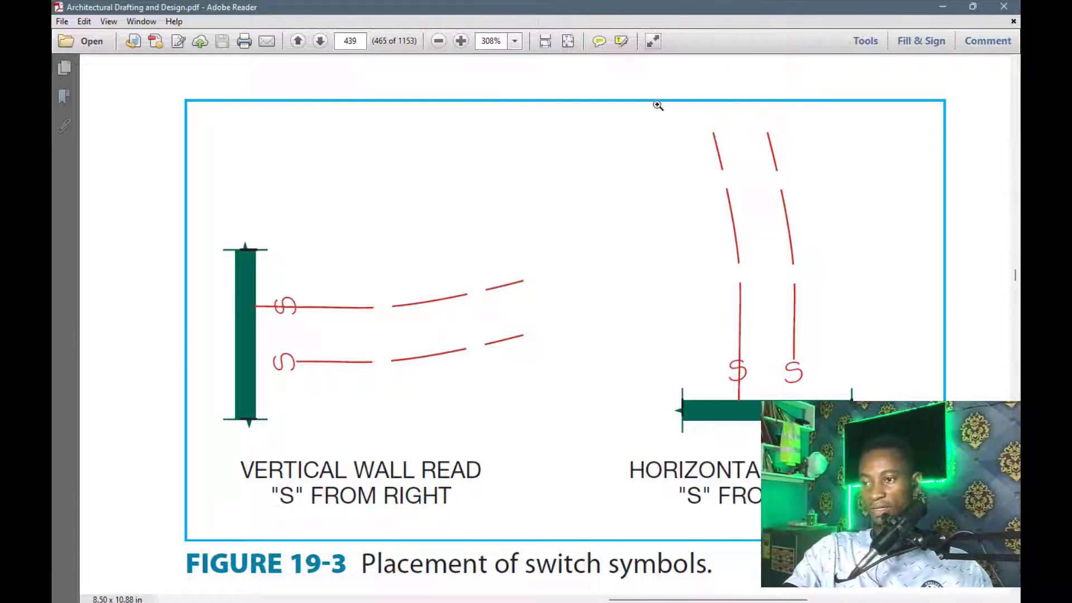
pyautogui.click(445, 40)
pyautogui.click(444, 41)
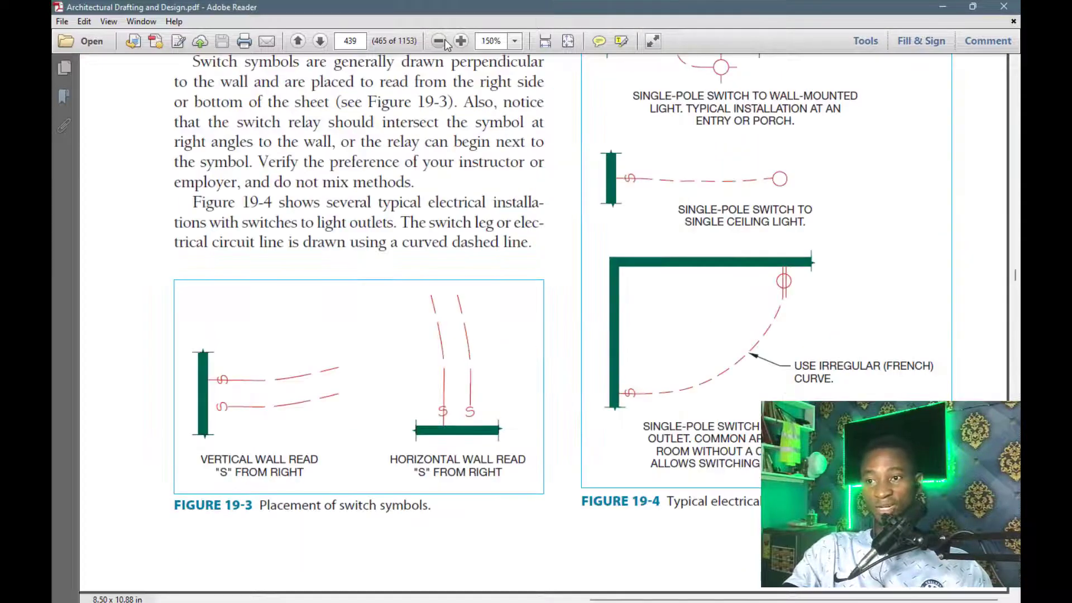
pyautogui.click(444, 41)
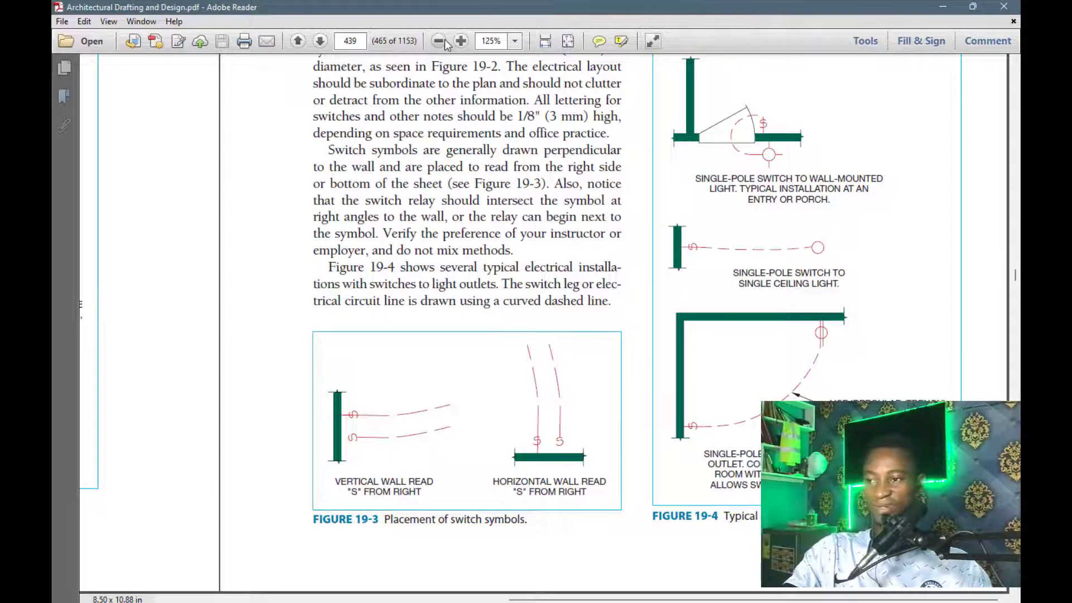
# Examine the single-pole, three-way and four-way switch installations in Figure 19-4, and return to the symbol table on page 438
pyautogui.scroll(1, 791, 147)
pyautogui.scroll(4, 792, 147)
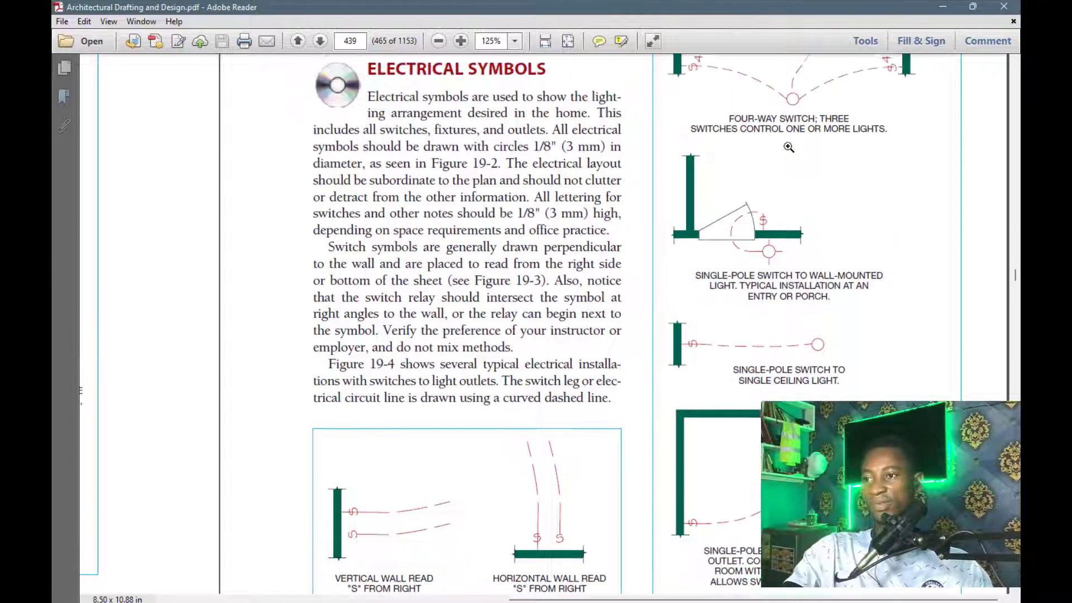
pyautogui.scroll(10, 788, 147)
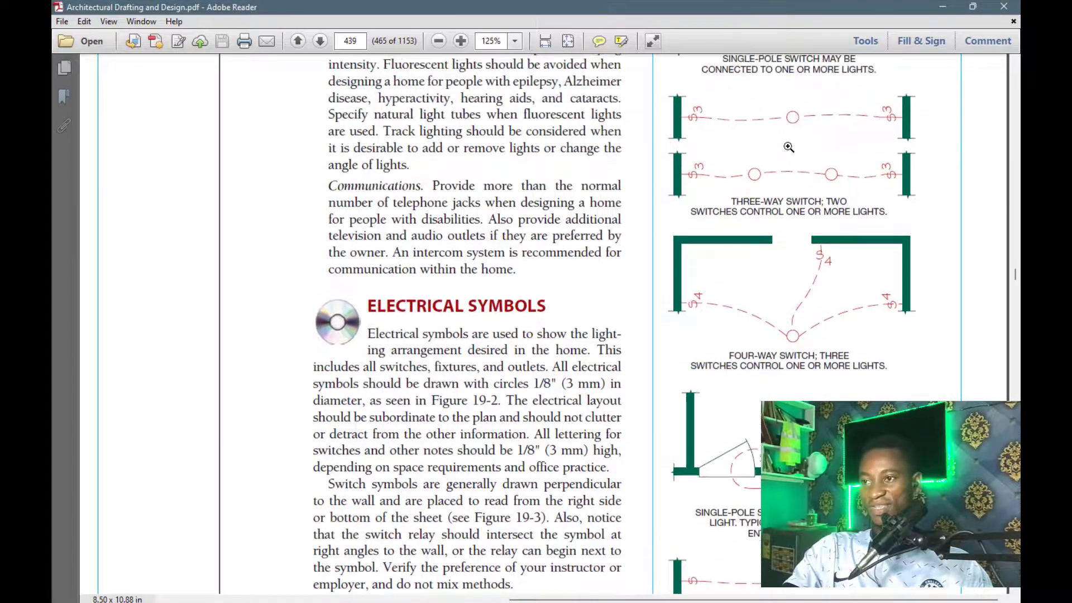
pyautogui.scroll(-3, 746, 174)
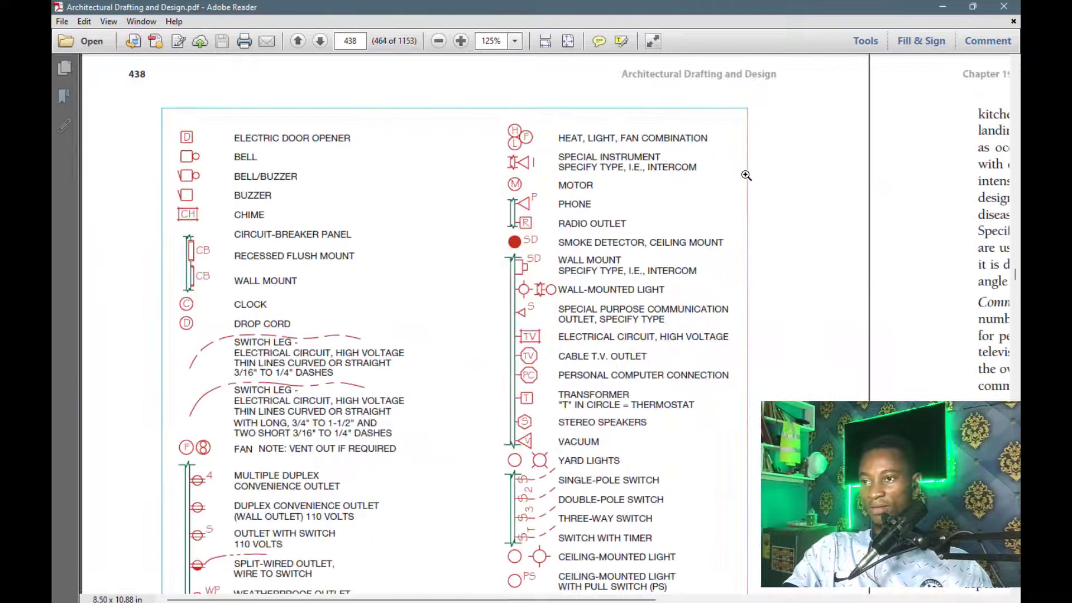
# Examine the single-pole, three-way and four-way switch diagrams in Figure 19-4 on page 439, including how many switches control the lights
pyautogui.scroll(-3, 360, 568)
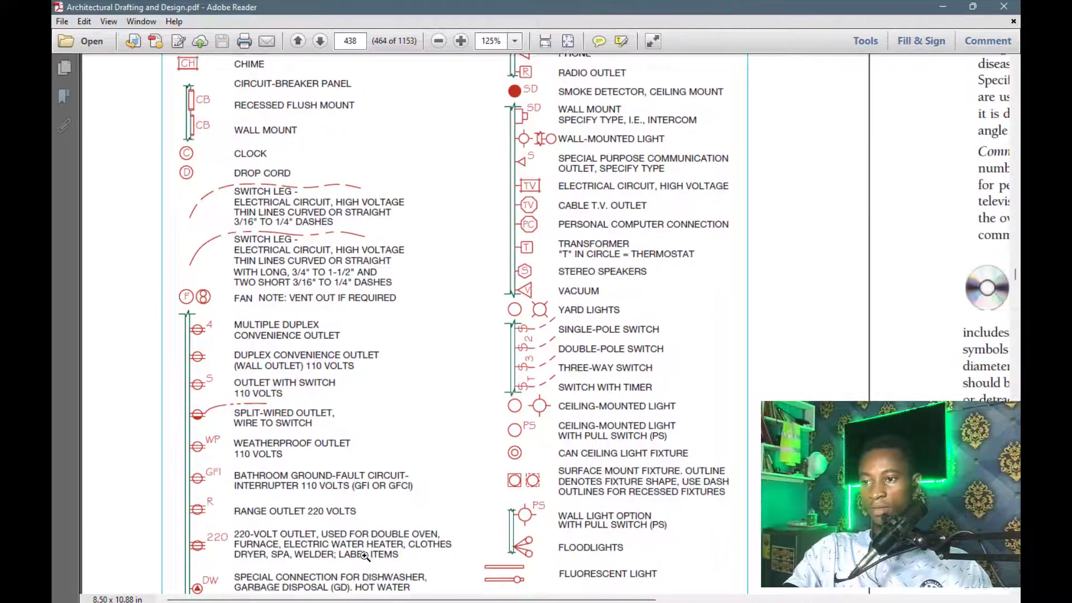
pyautogui.click(440, 41)
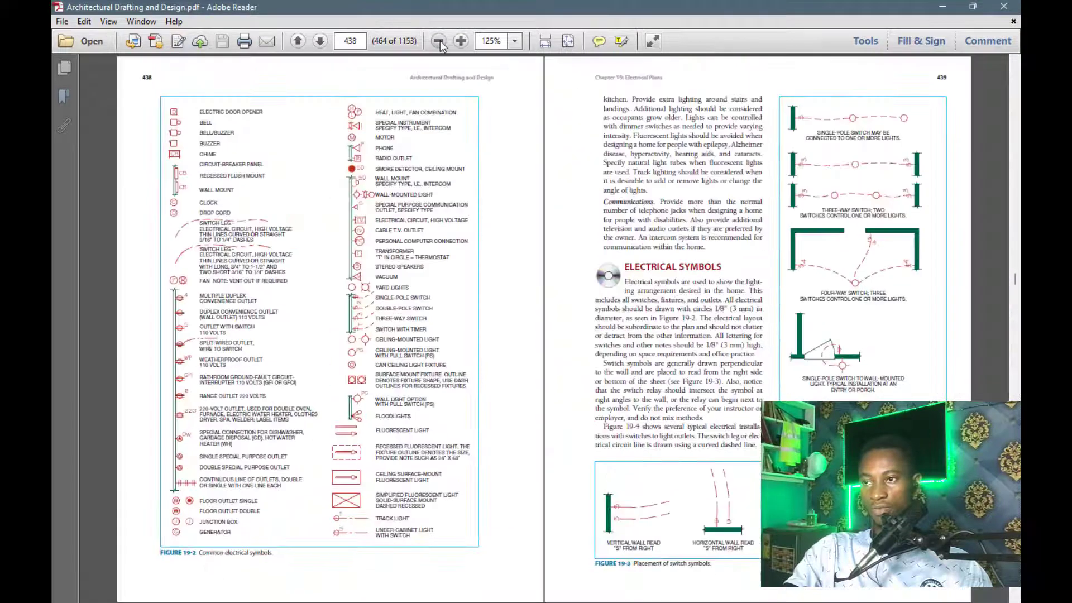
pyautogui.moveTo(958, 303); pyautogui.dragTo(959, 303)
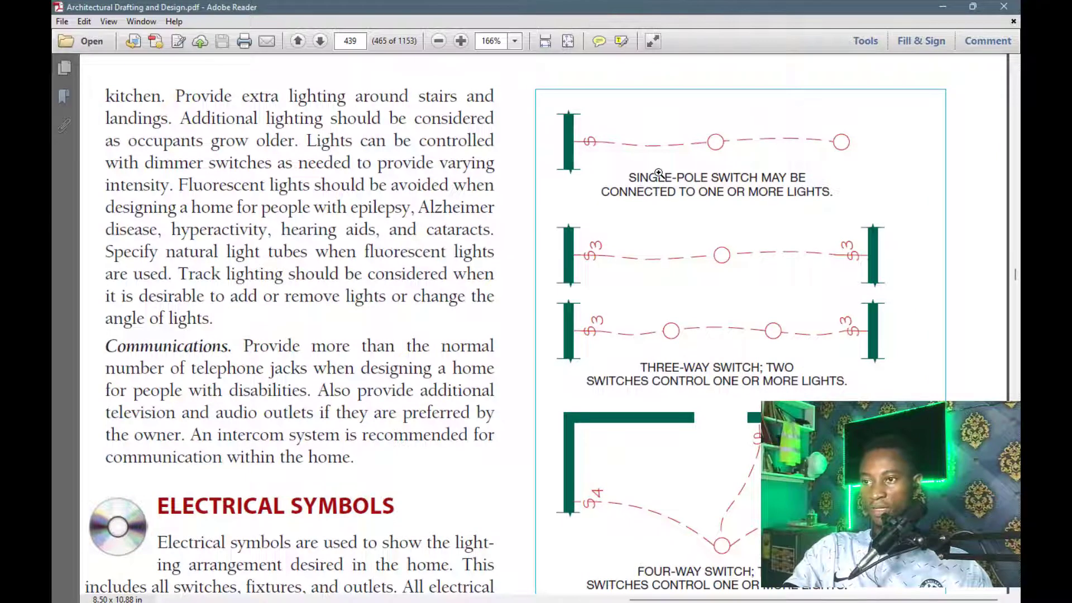
pyautogui.scroll(-1, 659, 173)
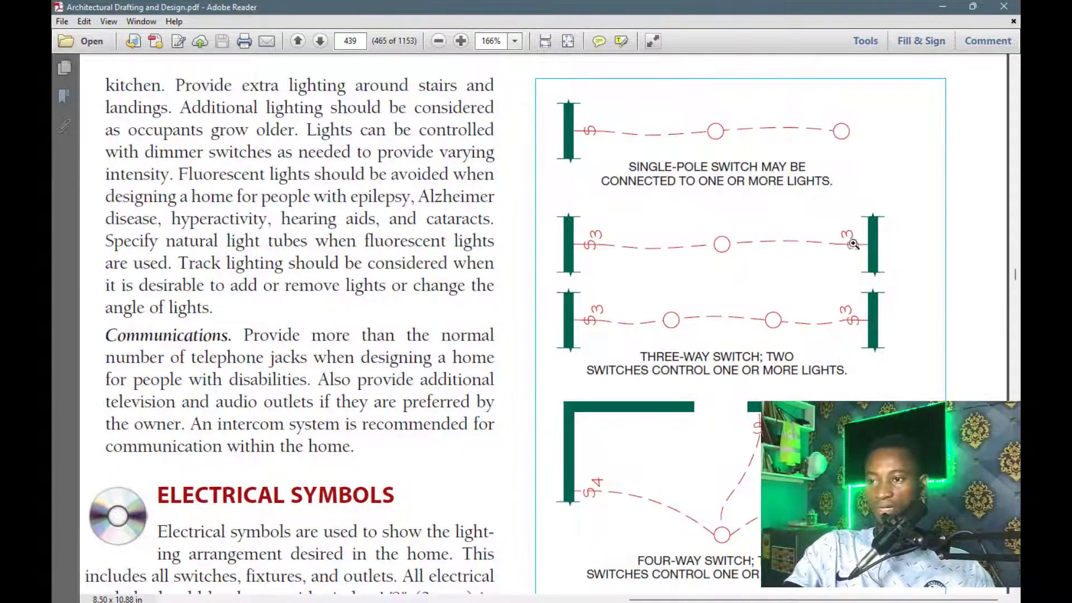
pyautogui.scroll(-1, 741, 275)
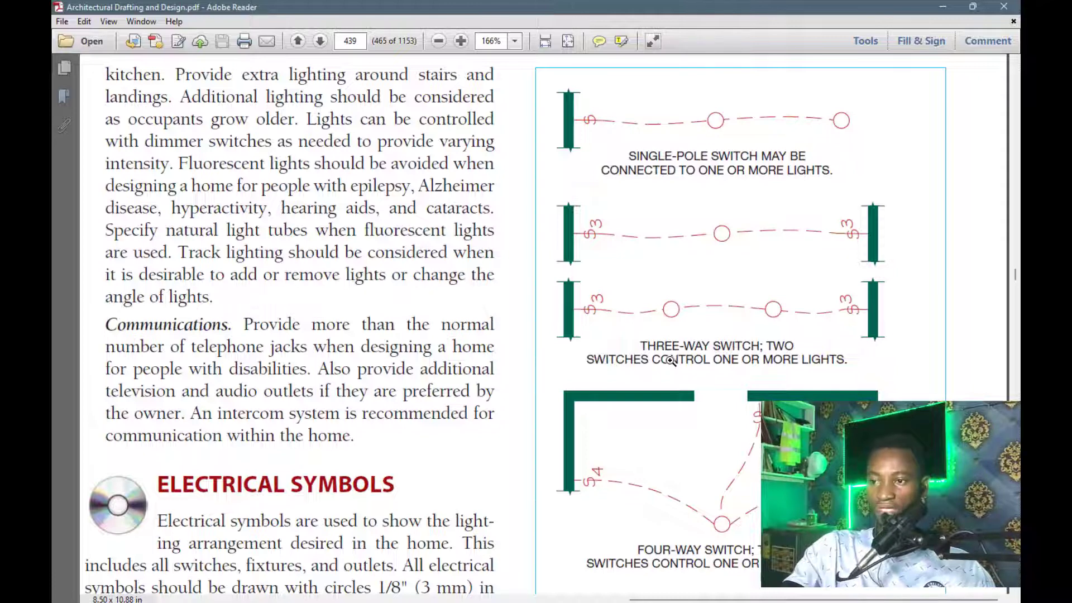
pyautogui.scroll(-1, 670, 360)
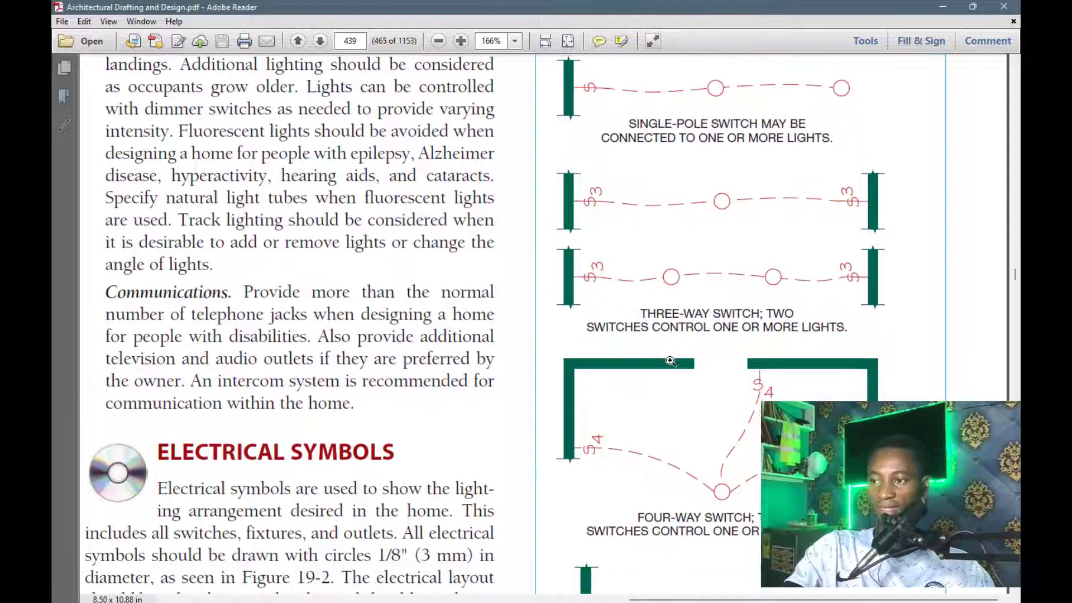
pyautogui.scroll(-3, 670, 360)
pyautogui.scroll(-1, 669, 360)
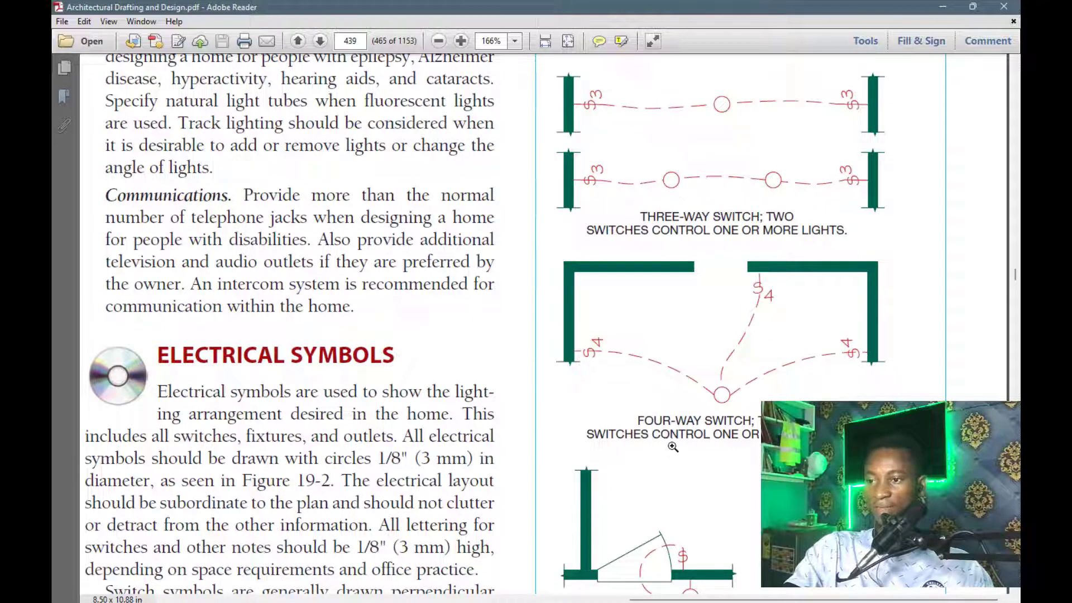
pyautogui.scroll(-1, 731, 436)
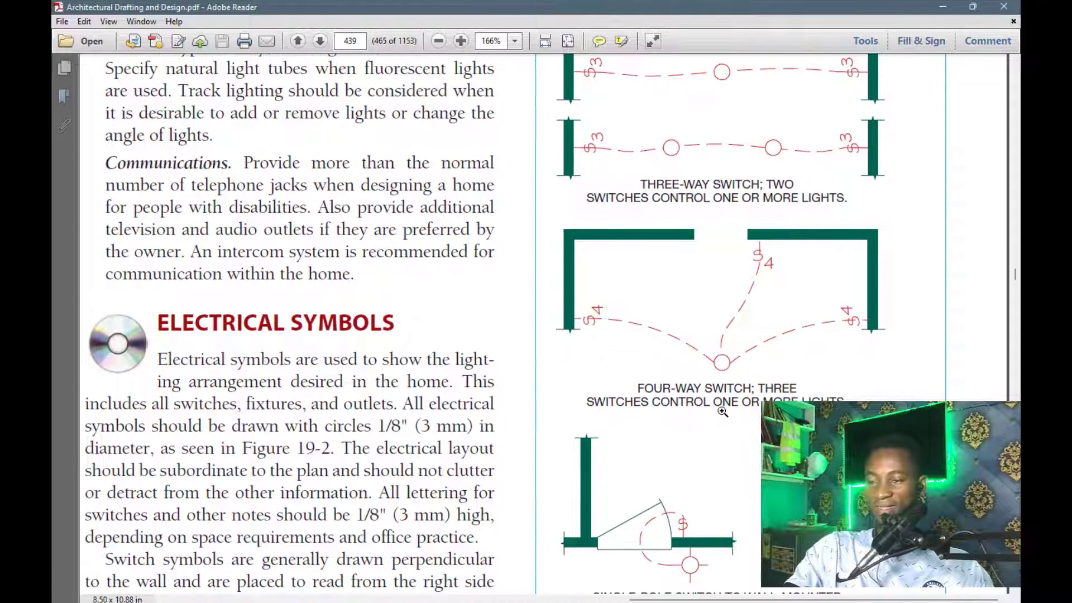
pyautogui.scroll(-1, 723, 411)
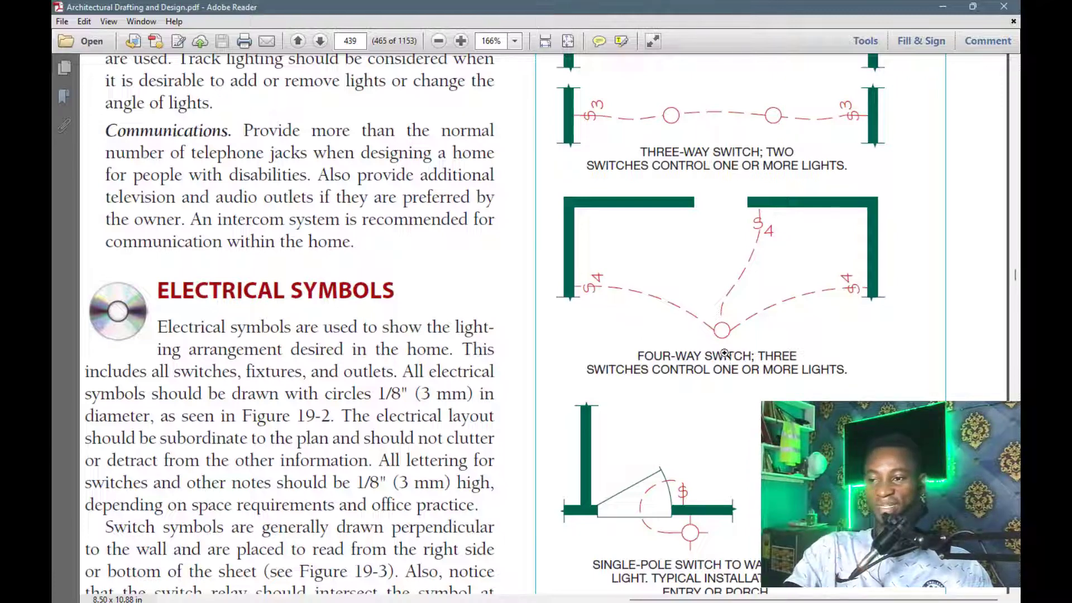
# Examine the remaining single-pole switch installations in Figure 19-4, covering the wall-mounted light, single ceiling light and switched outlet
pyautogui.scroll(-4, 726, 354)
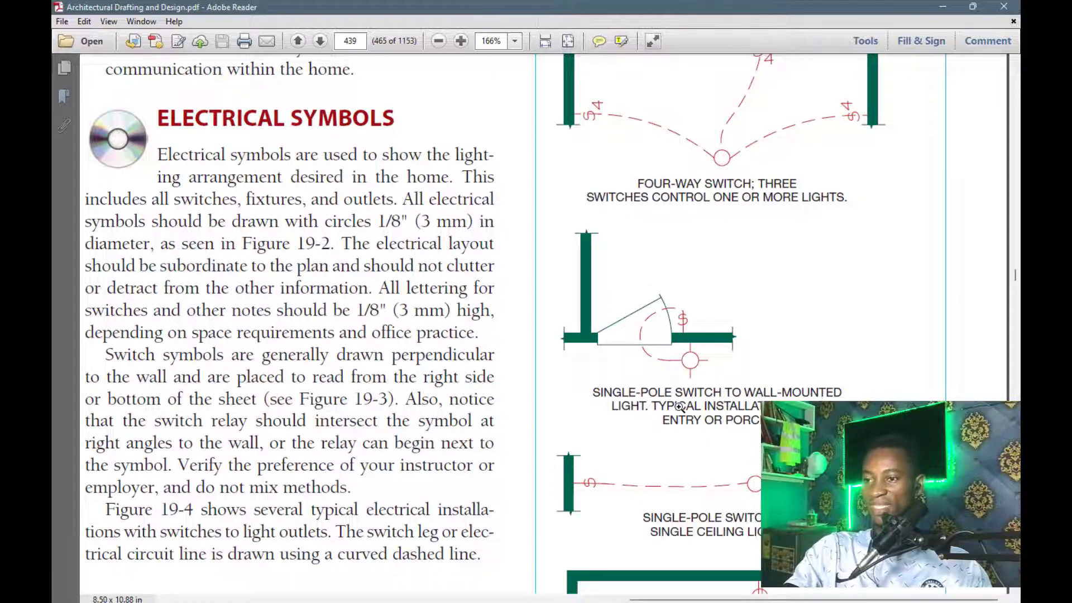
pyautogui.scroll(-1, 682, 407)
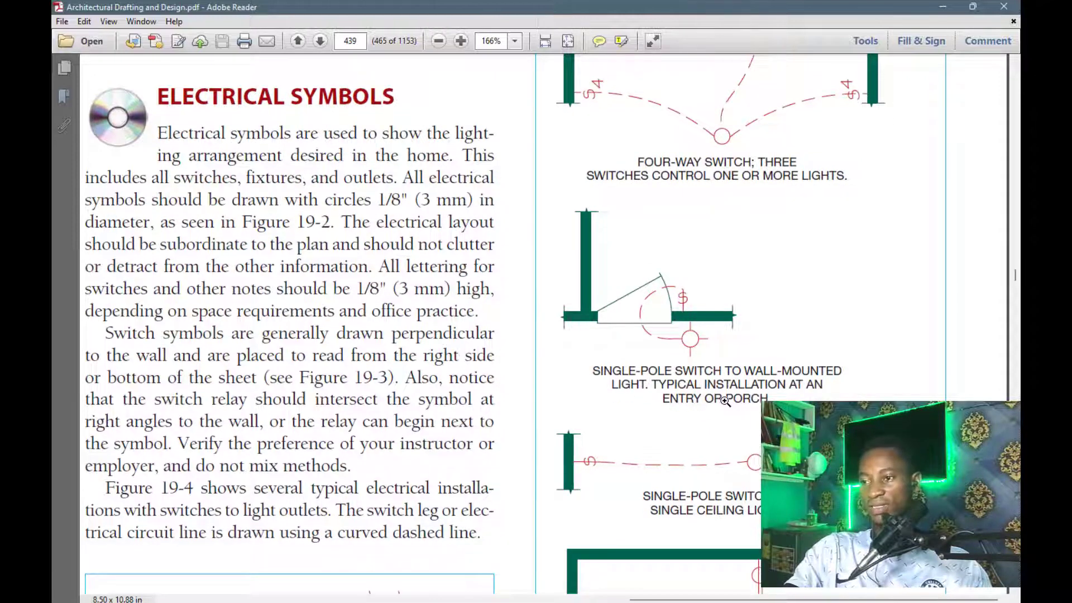
pyautogui.scroll(-1, 717, 400)
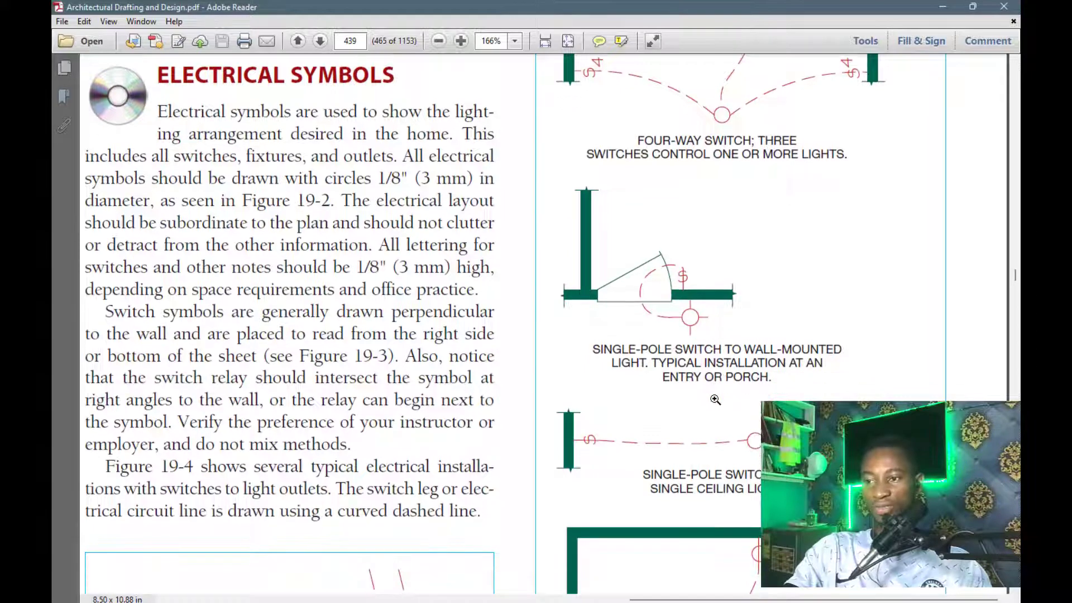
pyautogui.scroll(-12, 715, 400)
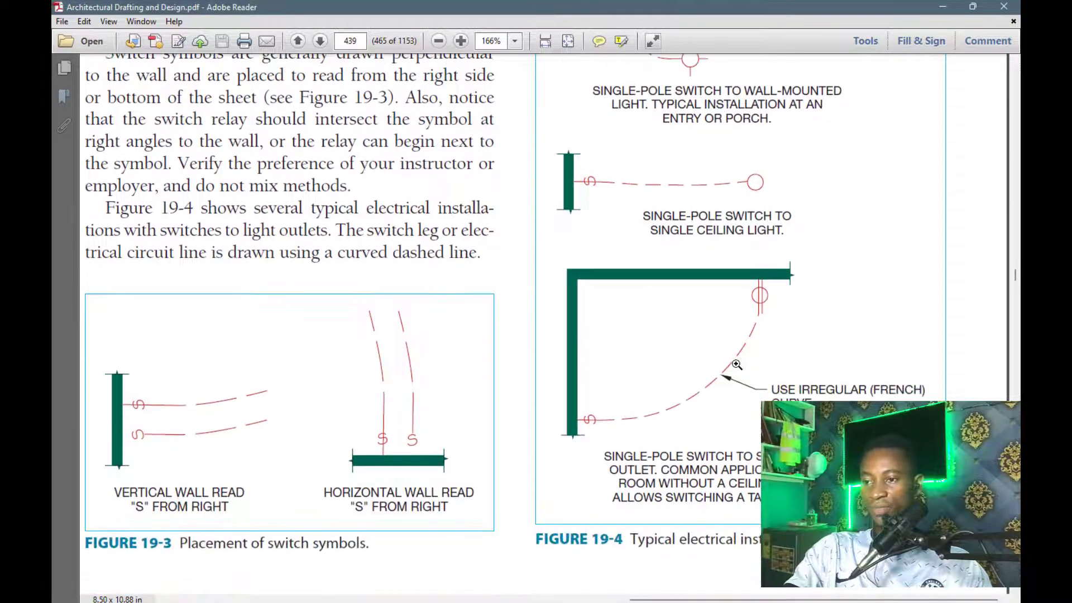
pyautogui.scroll(-1, 738, 364)
pyautogui.scroll(-1, 737, 365)
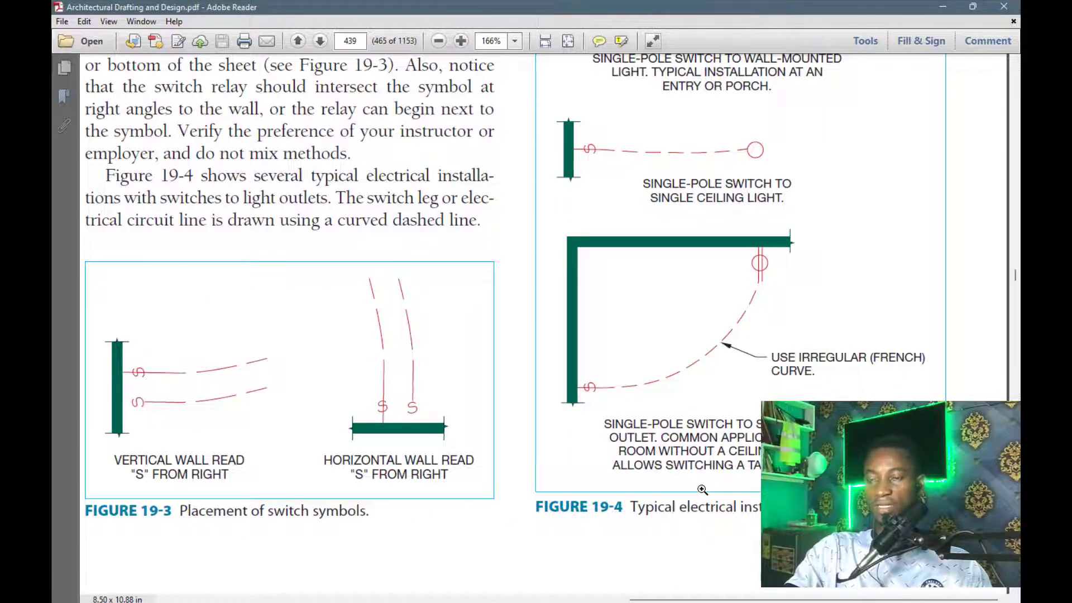
# Go to page 440 and enlarge Figure 19-6 on good and poor electrical layout techniques
pyautogui.click(439, 41)
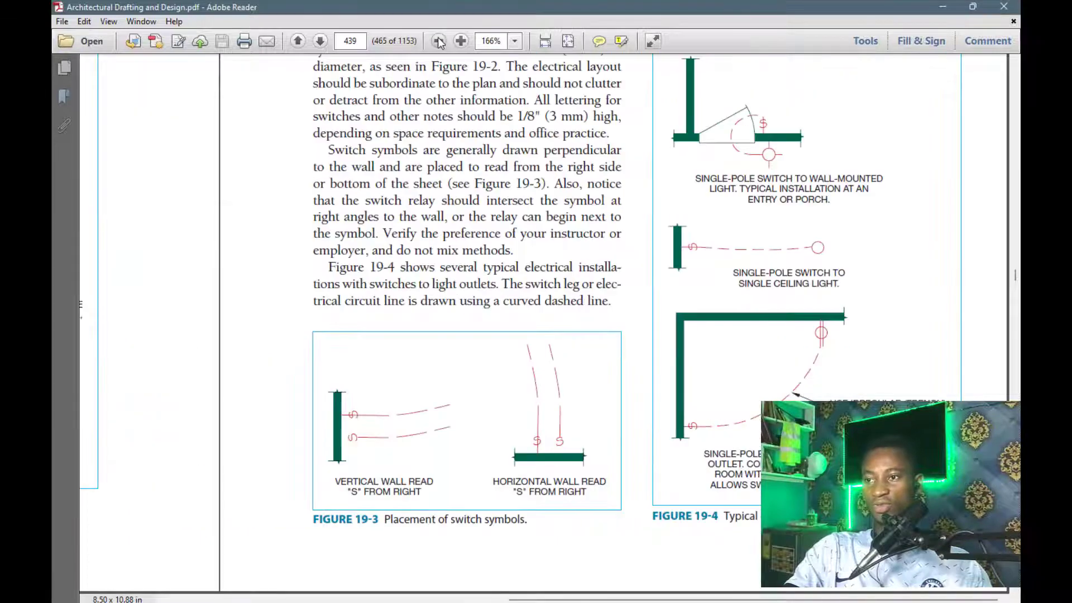
pyautogui.click(438, 40)
pyautogui.click(439, 41)
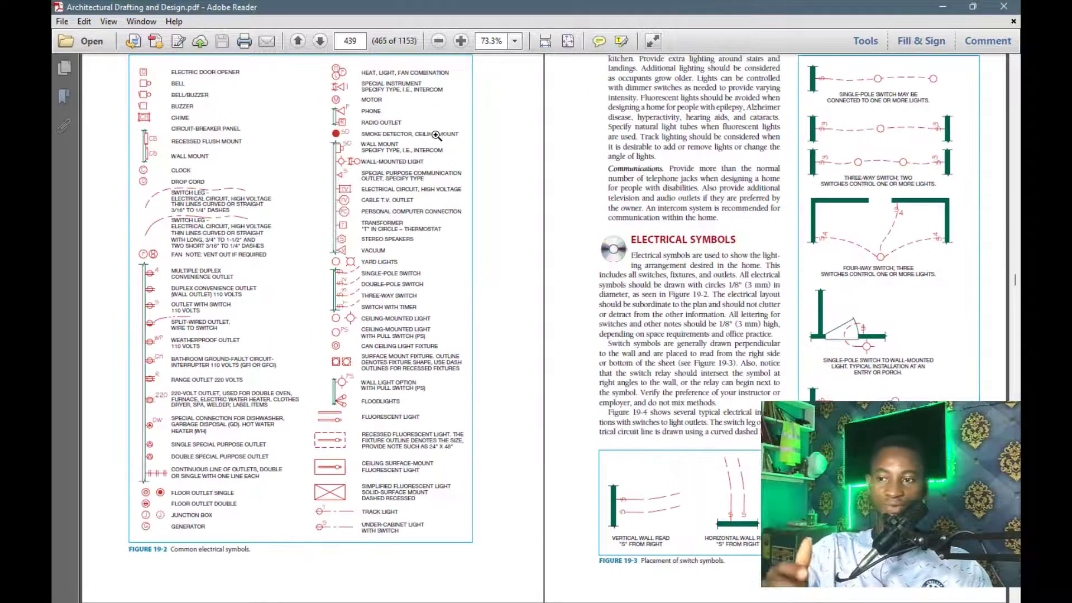
pyautogui.scroll(-10, 435, 136)
pyautogui.scroll(-1, 419, 195)
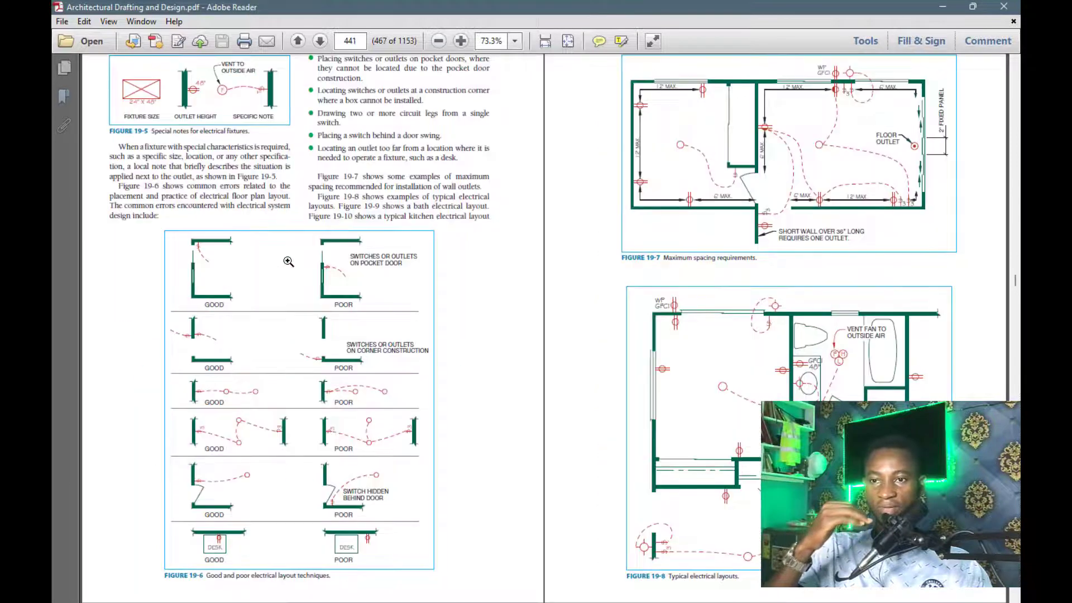
pyautogui.moveTo(162, 226); pyautogui.dragTo(493, 572)
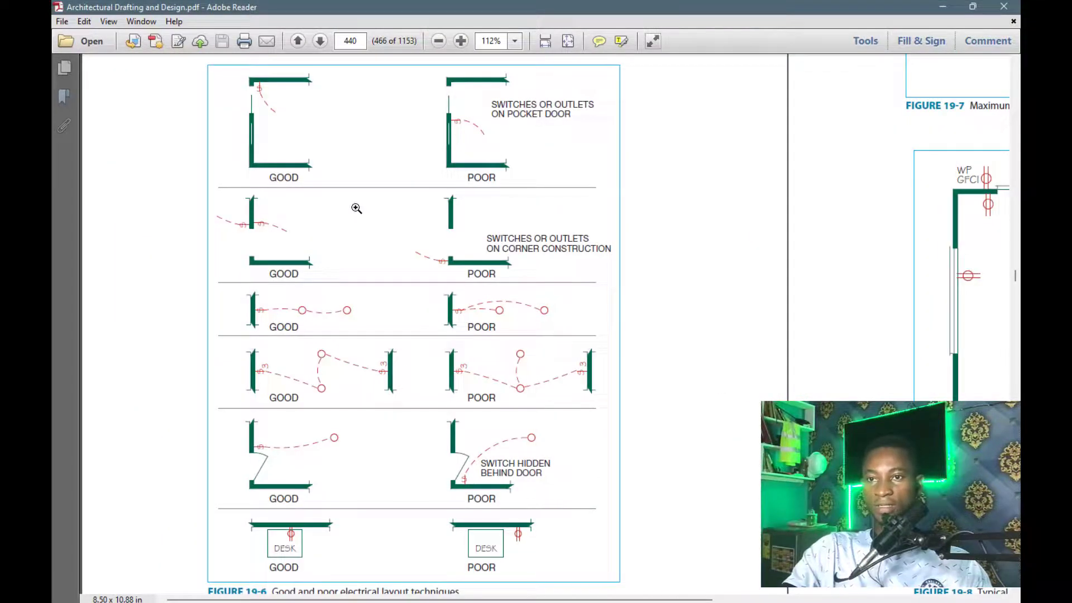
pyautogui.scroll(1, 341, 181)
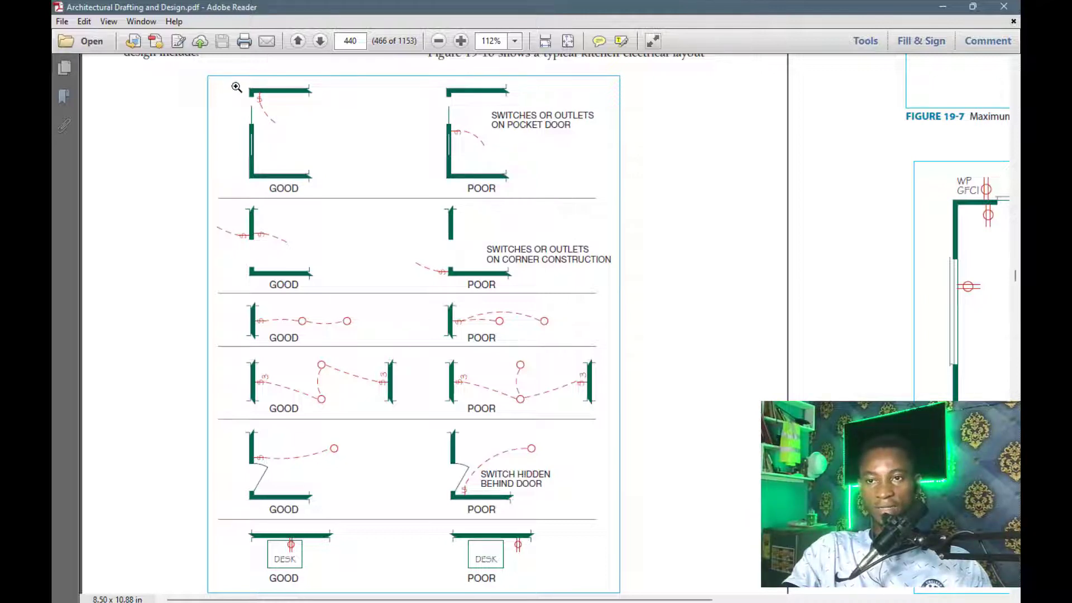
# Examine the good switch placement beside a pocket door in Figure 19-6 up close
pyautogui.moveTo(235, 86); pyautogui.dragTo(330, 193)
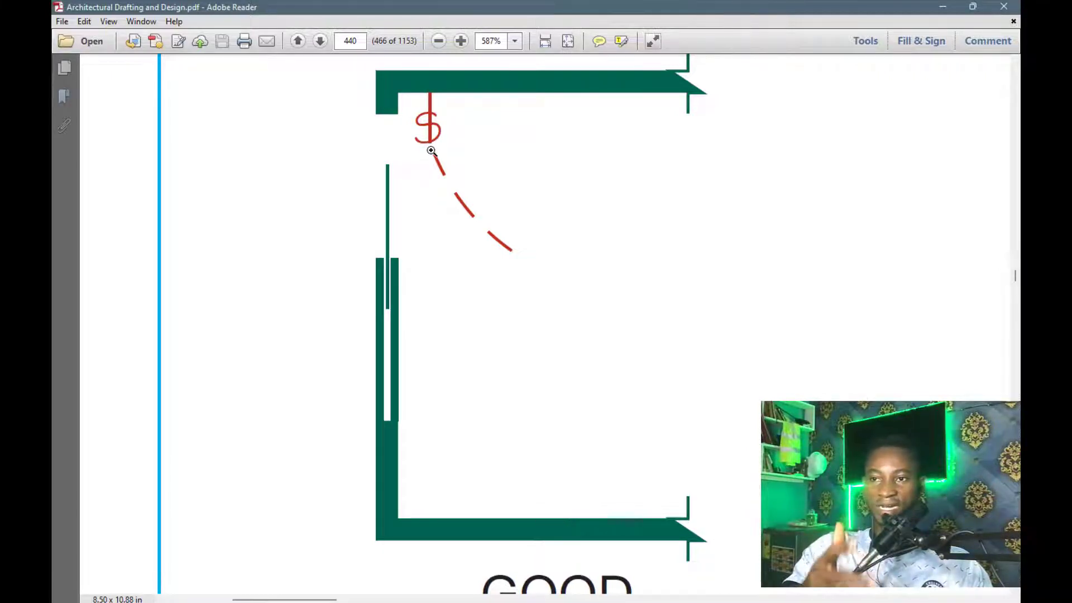
pyautogui.scroll(-1, 431, 151)
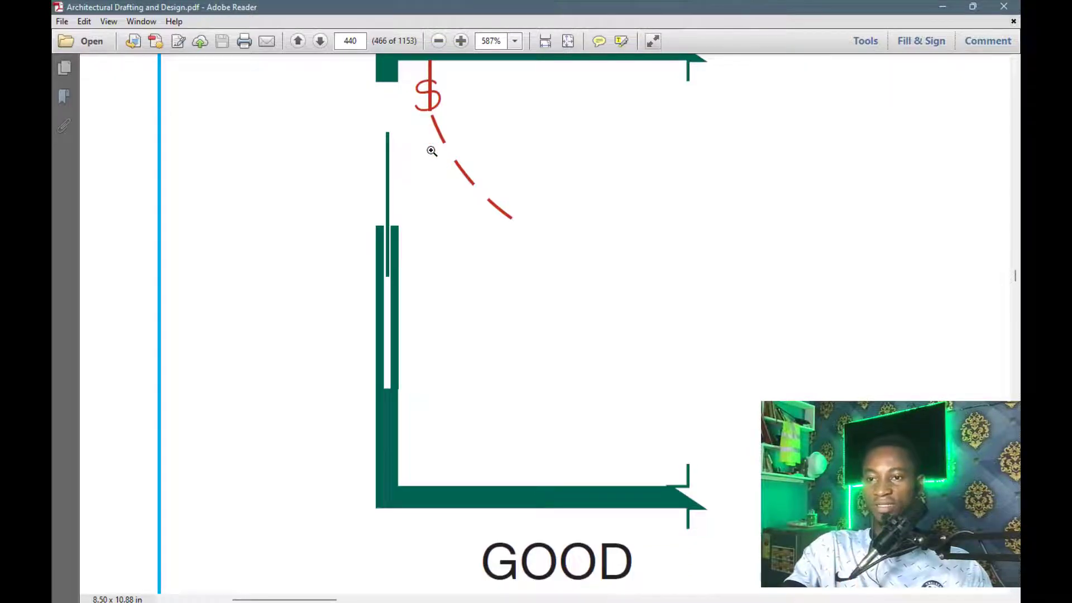
pyautogui.click(443, 40)
pyautogui.click(443, 41)
pyautogui.click(441, 40)
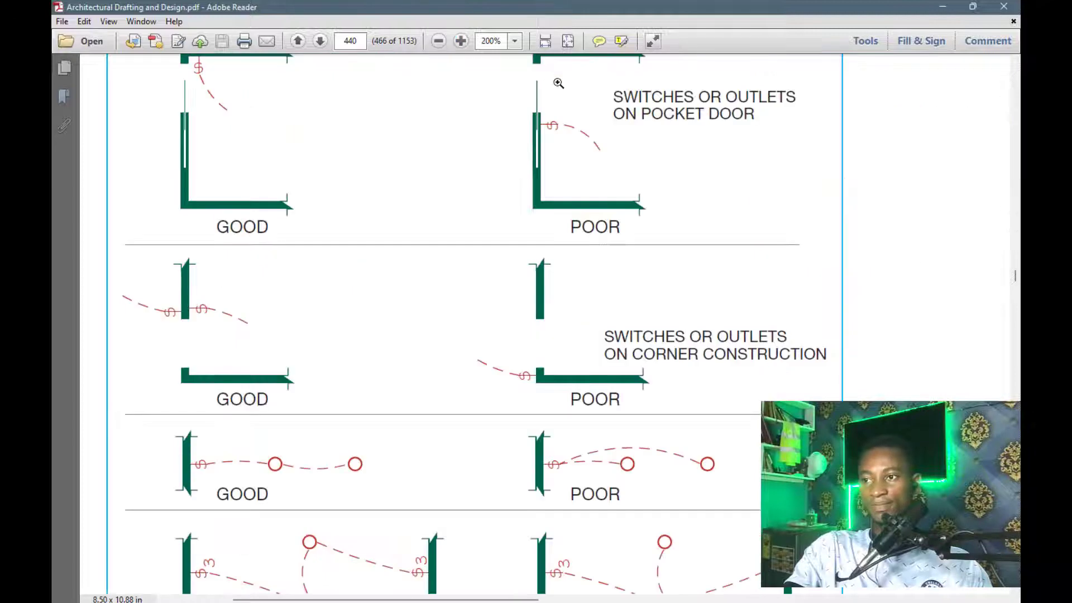
# Examine the poor switch placement on a pocket door in Figure 19-6 up close
pyautogui.scroll(1, 629, 179)
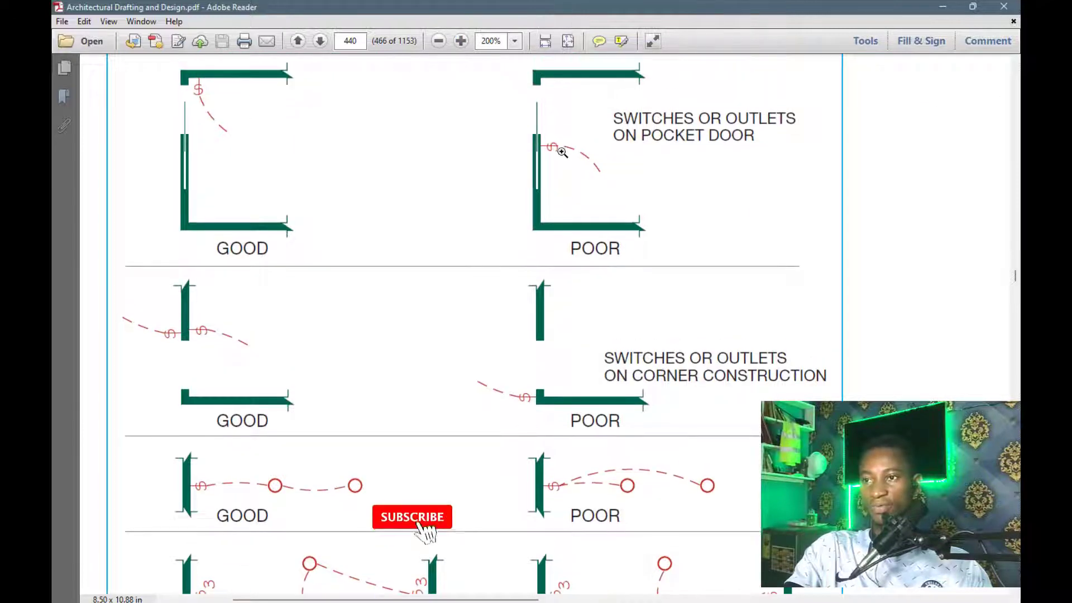
pyautogui.moveTo(483, 68); pyautogui.dragTo(667, 209)
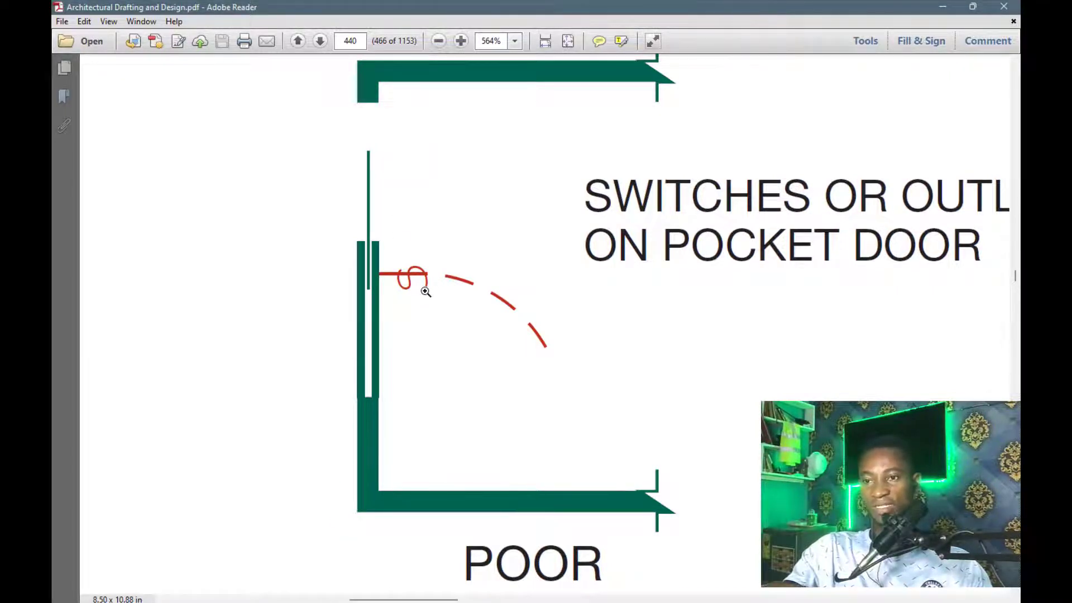
pyautogui.scroll(-2, 426, 291)
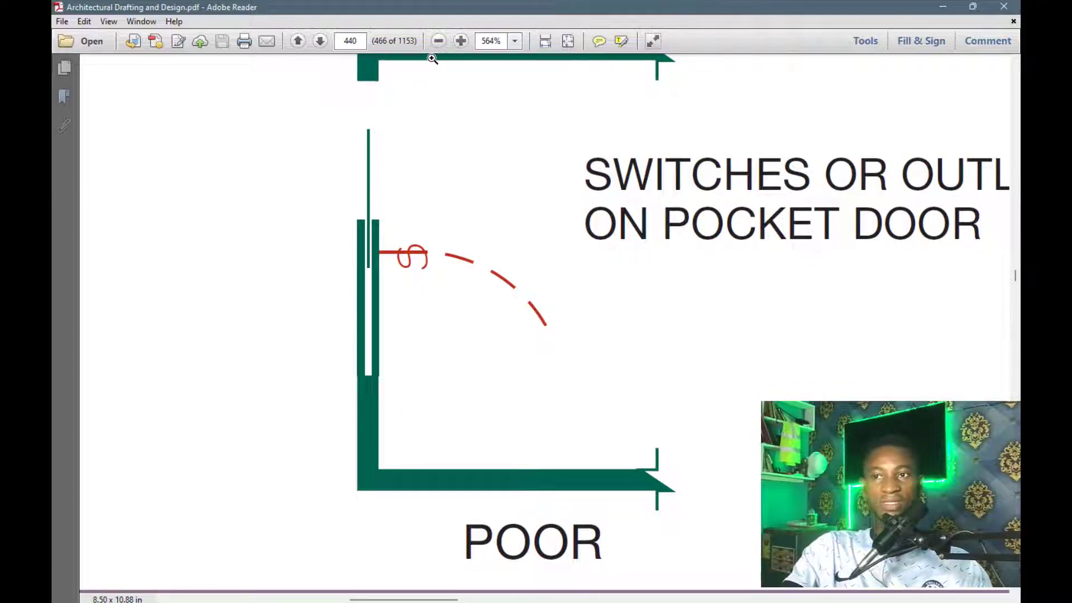
pyautogui.click(438, 43)
pyautogui.click(439, 40)
pyautogui.click(439, 41)
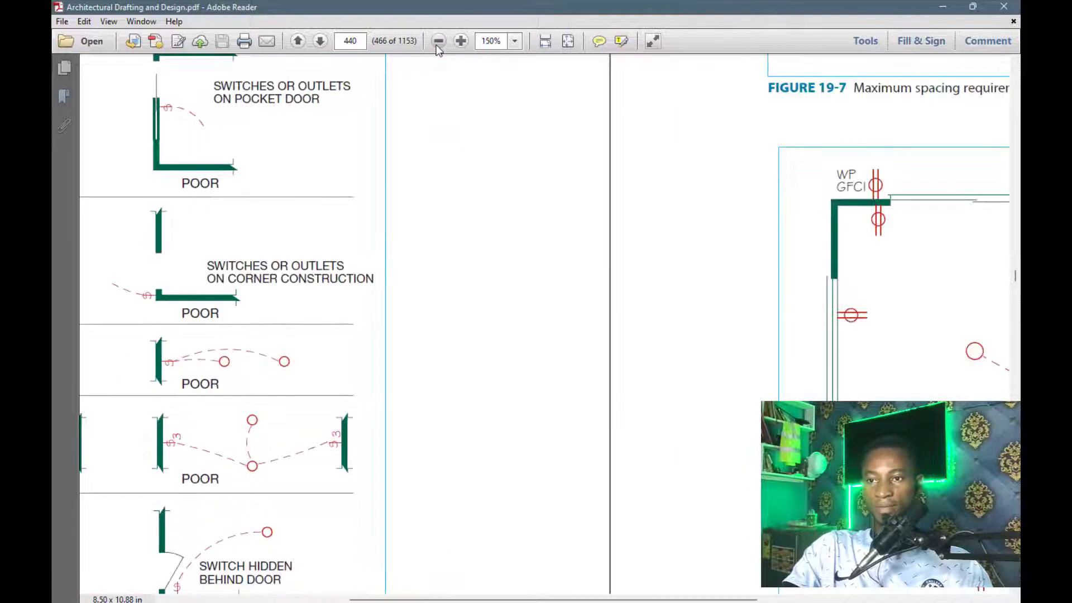
# Compare the remaining good and poor layouts in Figure 19-6, covering corner construction, circuit legs, switches behind doors and desk outlets
pyautogui.hscroll(-3, 313, 562)
pyautogui.moveTo(305, 599); pyautogui.dragTo(235, 599)
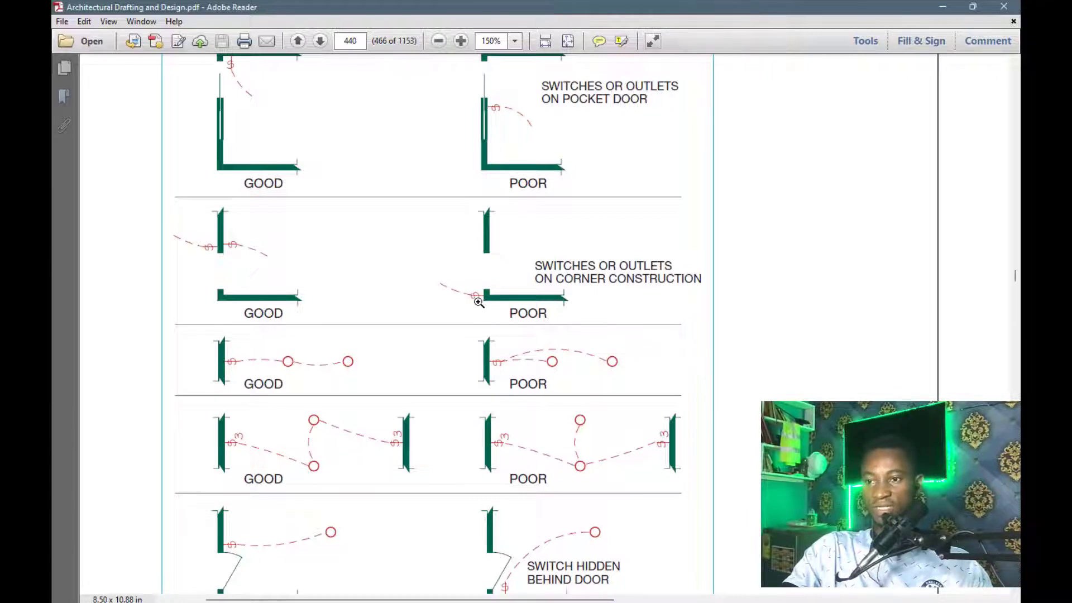
pyautogui.scroll(-1, 500, 303)
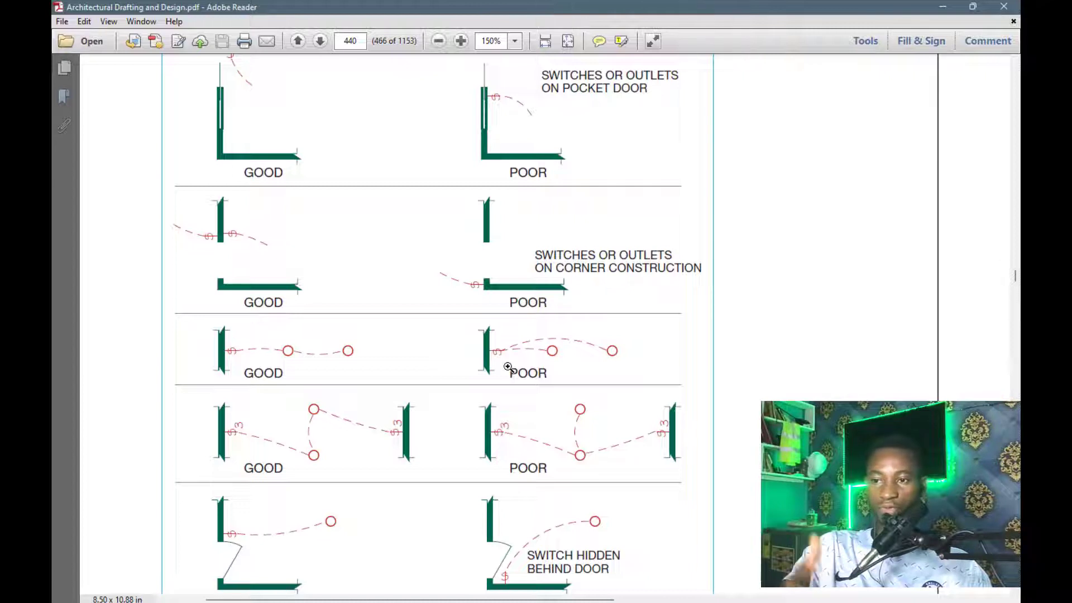
pyautogui.scroll(-1, 521, 363)
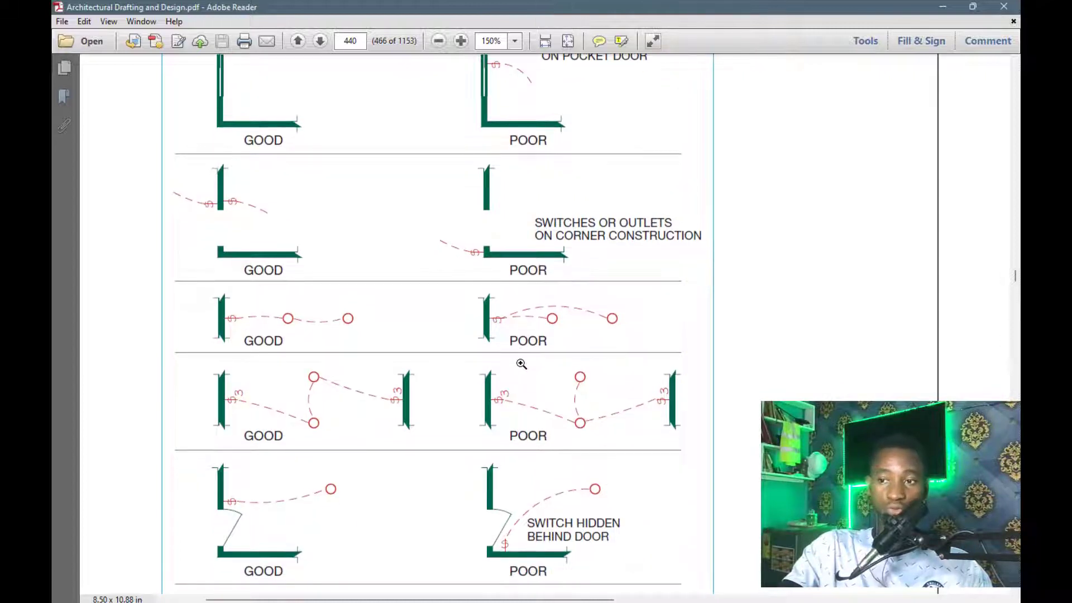
pyautogui.scroll(-4, 521, 363)
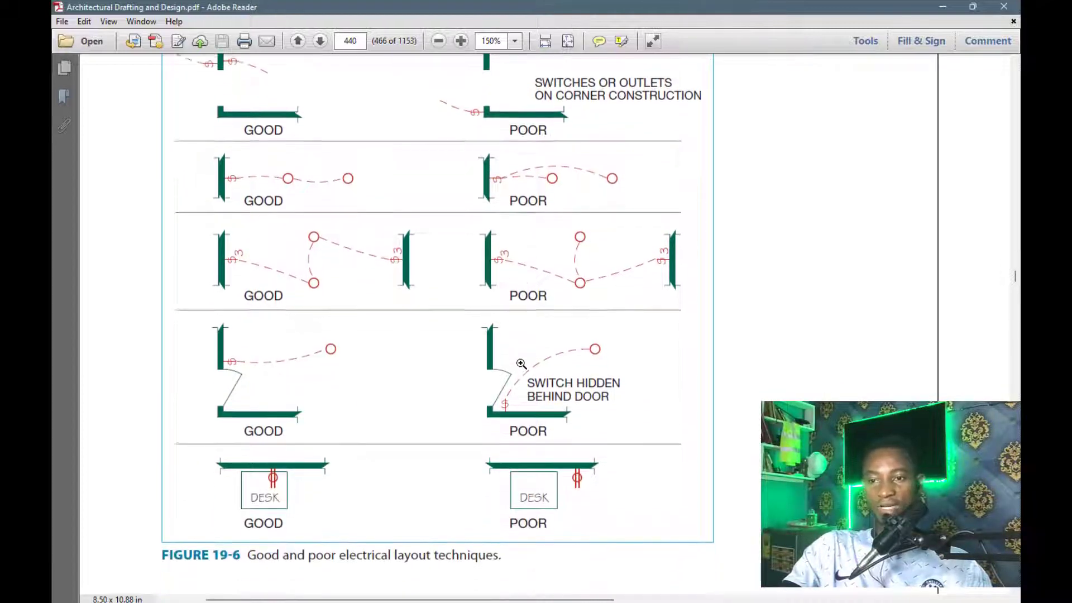
pyautogui.scroll(-1, 521, 364)
pyautogui.scroll(-1, 378, 334)
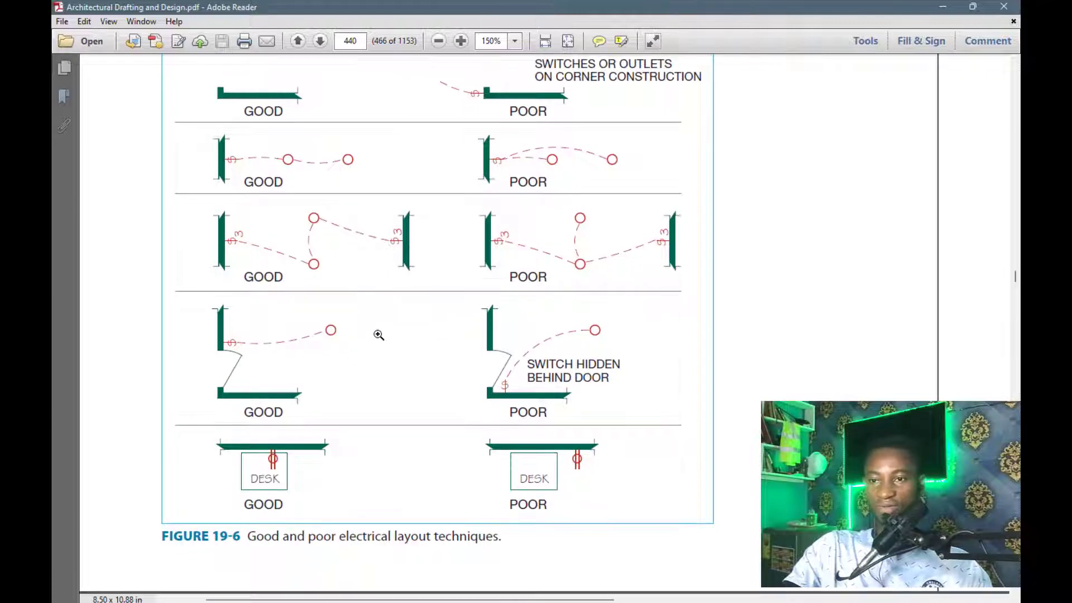
# Look over the bath layout in Figure 19-9 and typical layouts in Figure 19-8, and return to the symbol table on page 438
pyautogui.scroll(2, 263, 270)
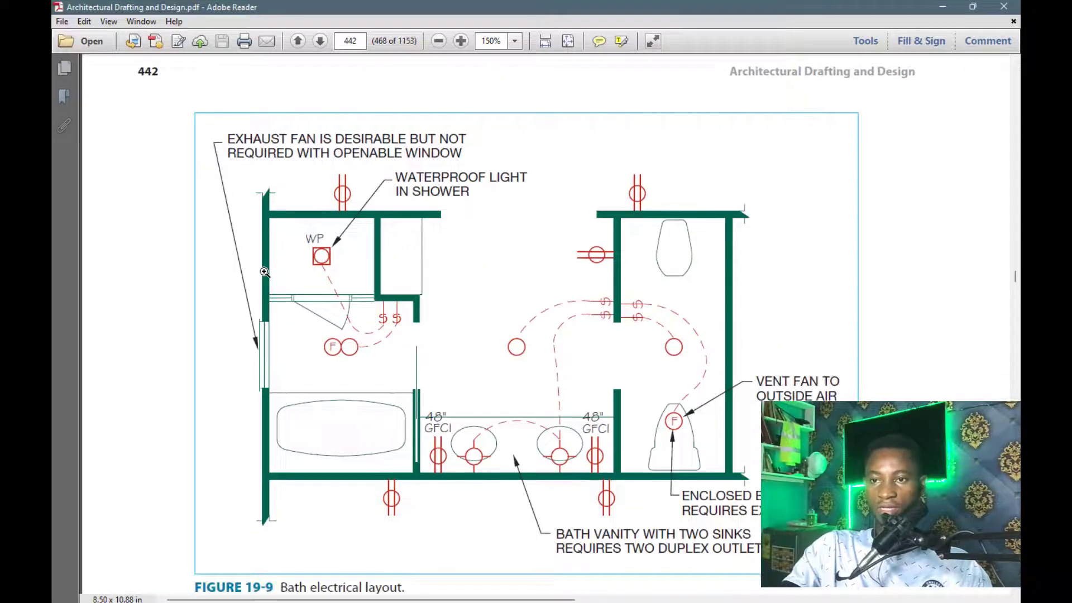
pyautogui.scroll(10, 264, 272)
pyautogui.scroll(3, 274, 272)
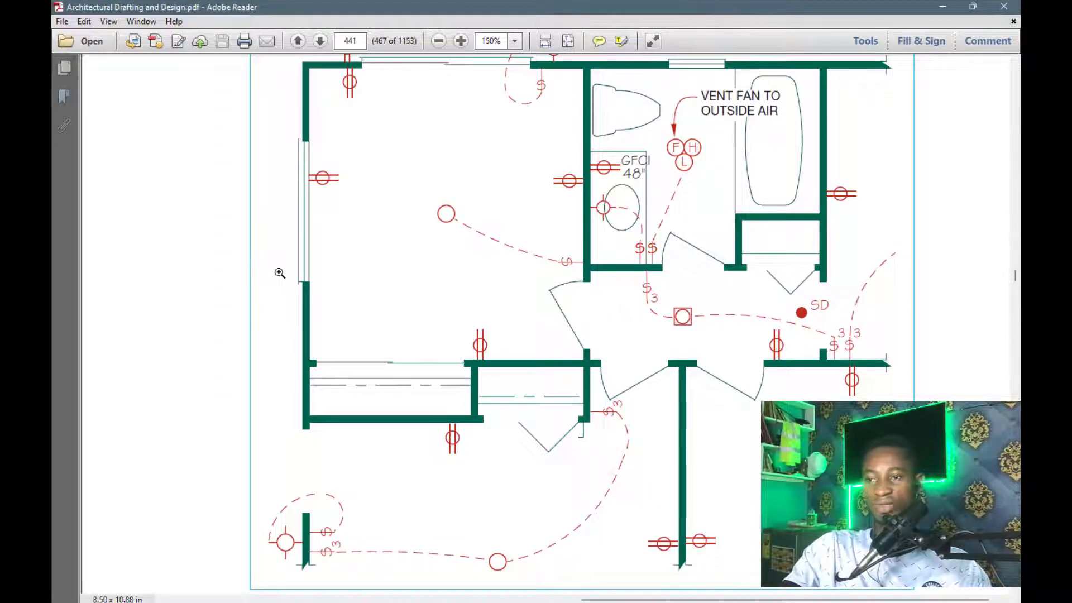
pyautogui.click(439, 41)
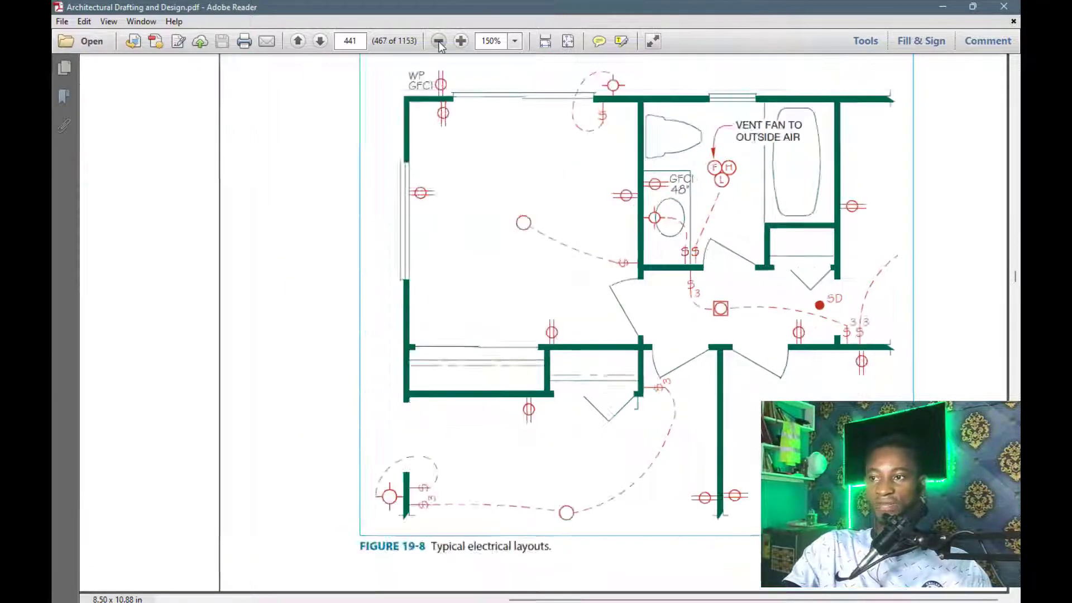
pyautogui.click(438, 42)
pyautogui.click(439, 43)
pyautogui.scroll(8, 750, 219)
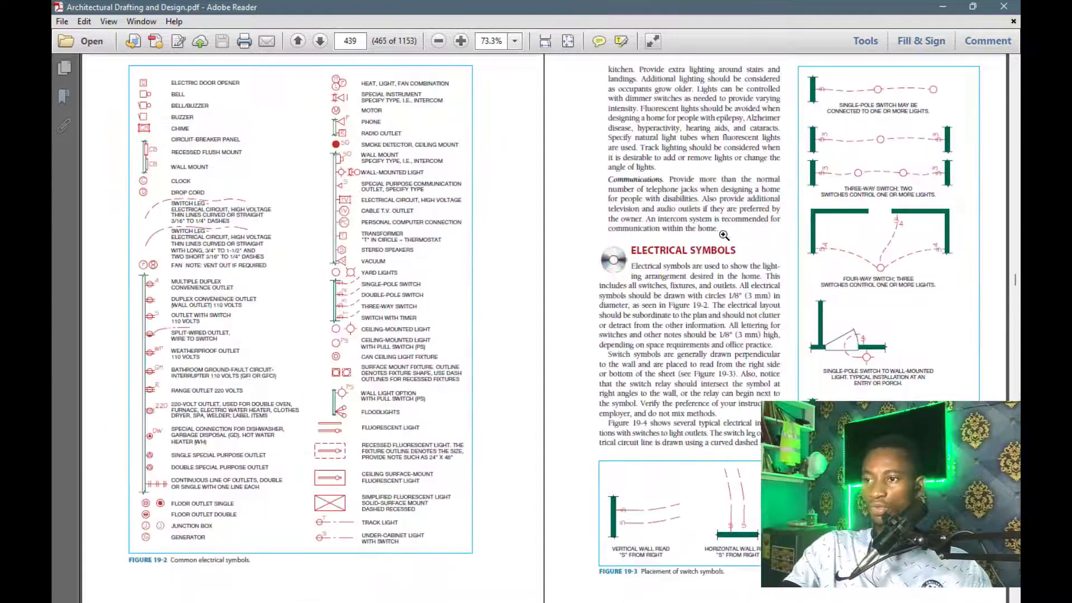
# Examine the maximum outlet spacing requirements in Figure 19-7 up close, and switch back to Revit
pyautogui.scroll(-8, 724, 235)
pyautogui.moveTo(617, 102); pyautogui.dragTo(989, 335)
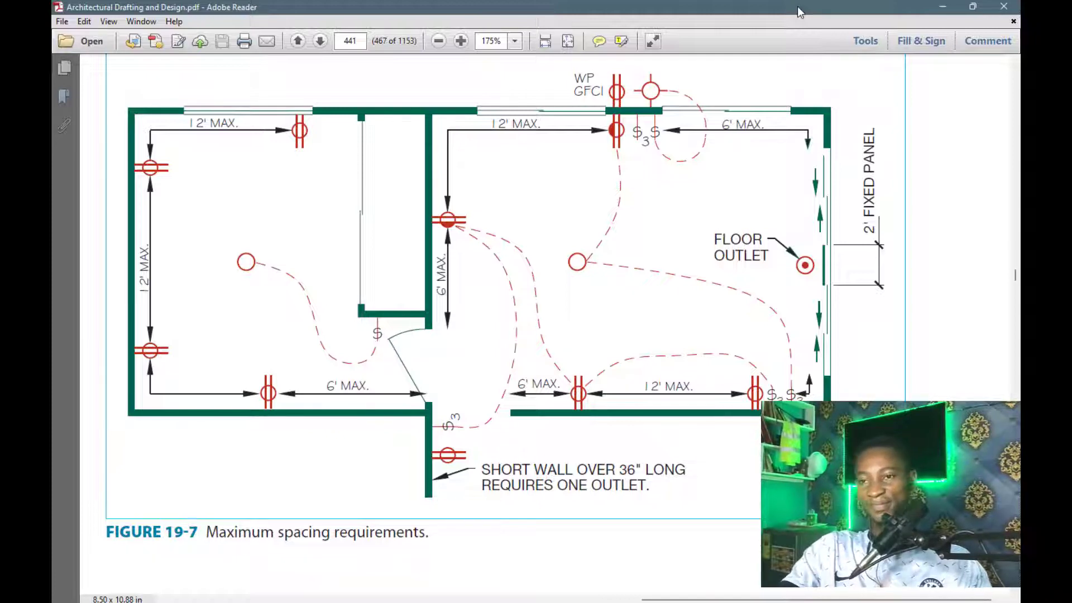
pyautogui.click(942, 6)
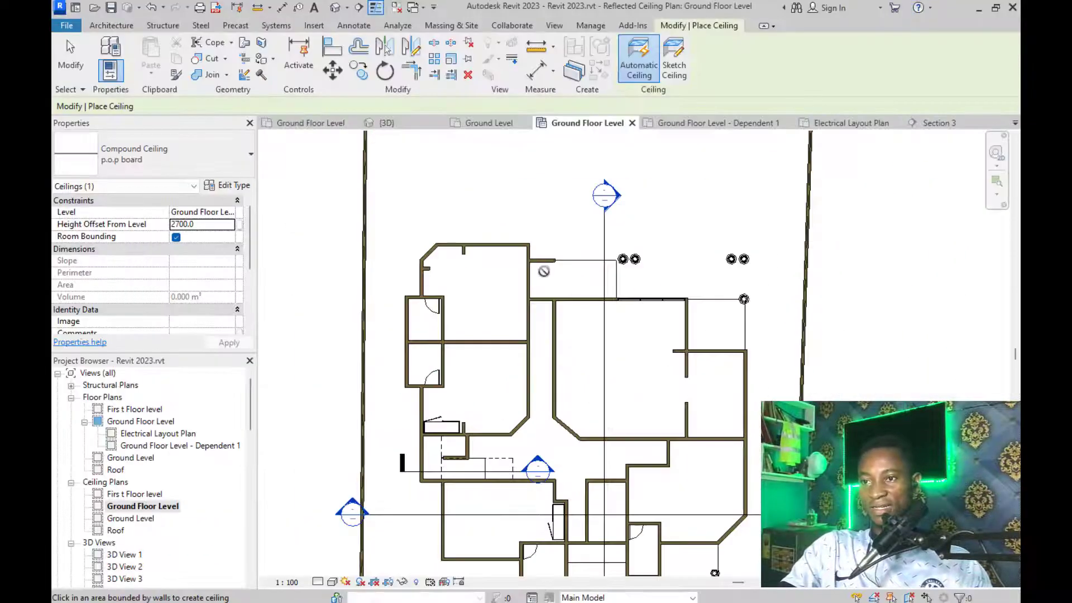
# Restart automatic ceiling placement with p.o.p board at a 2700 offset and check the enclosed boundaries of the northern bedroom and adjoining toilet
pyautogui.scroll(-4, 370, 362)
pyautogui.scroll(2, 428, 331)
pyautogui.scroll(2, 441, 338)
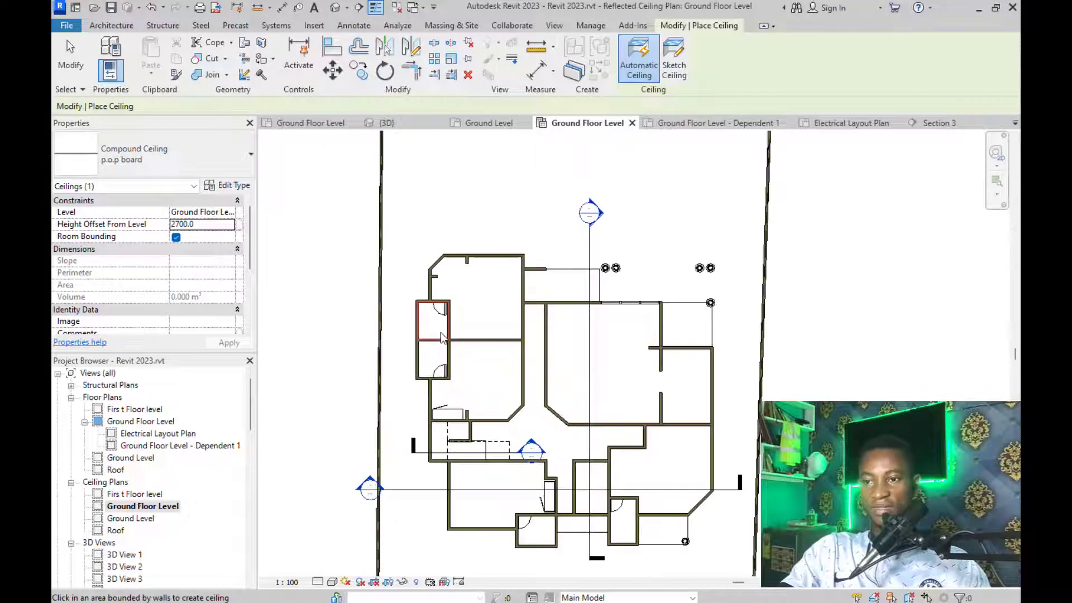
pyautogui.click(70, 56)
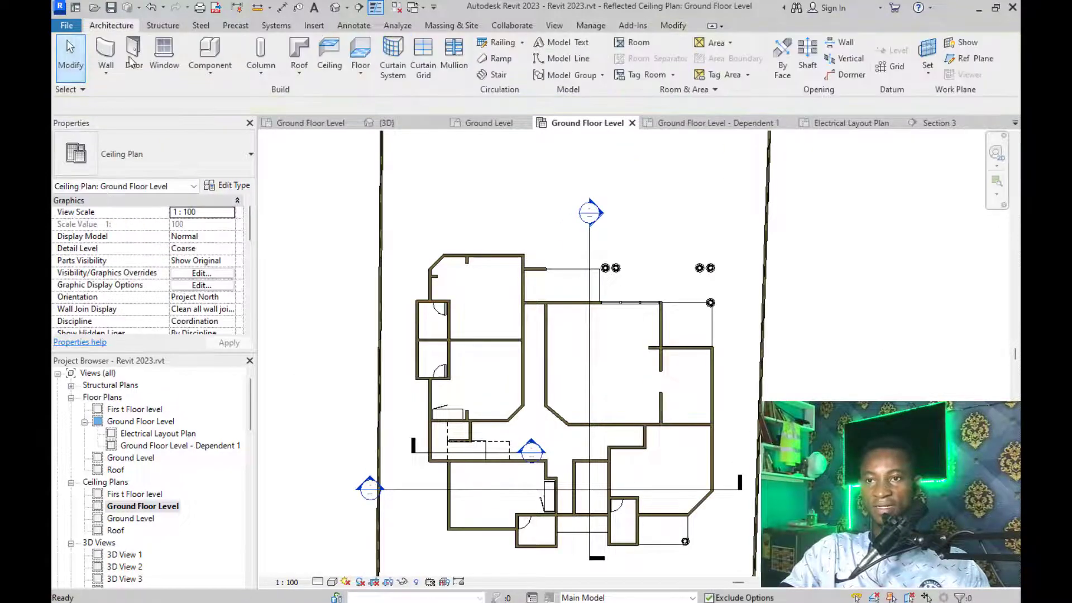
pyautogui.click(337, 53)
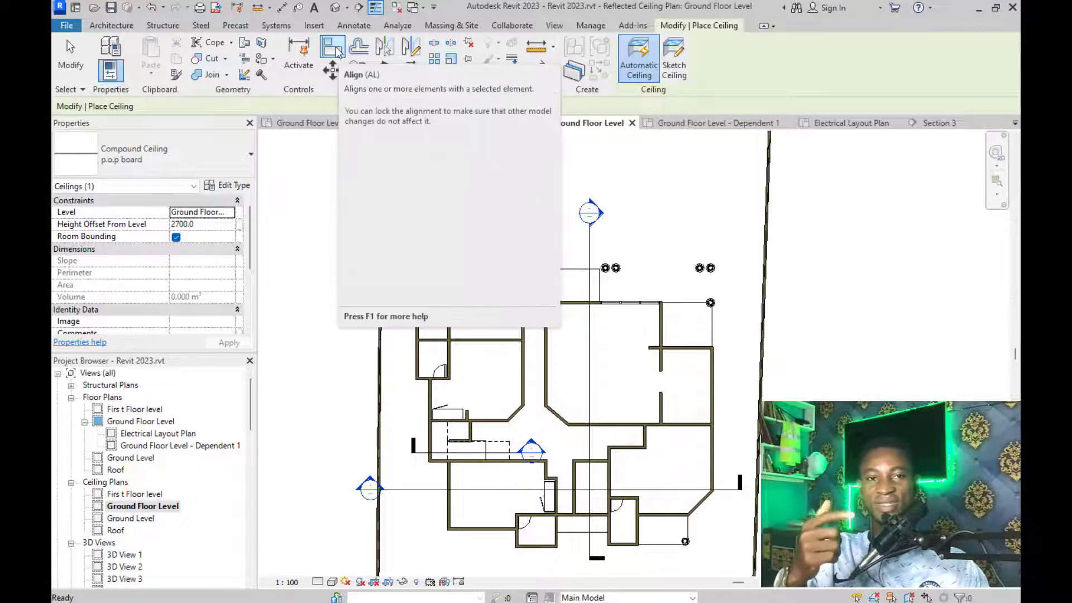
pyautogui.scroll(2, 482, 307)
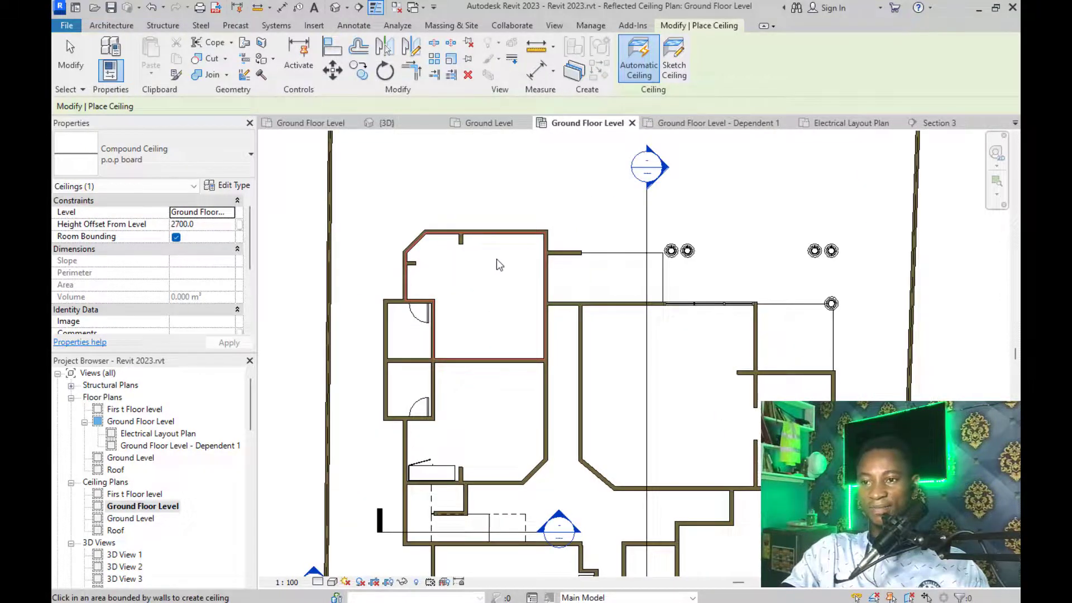
pyautogui.scroll(-2, 478, 327)
pyautogui.scroll(3, 419, 305)
pyautogui.scroll(2, 420, 304)
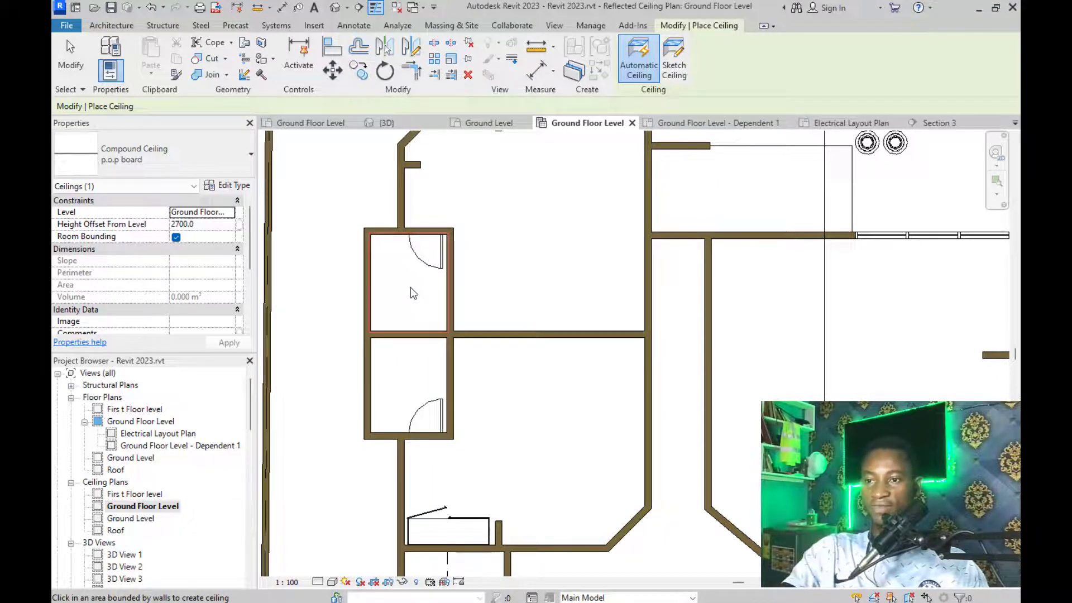
# Check the remaining enclosed room boundaries, including the southern rooms and living area, for automatic ceilings, and leave ceiling placement
pyautogui.scroll(-3, 512, 378)
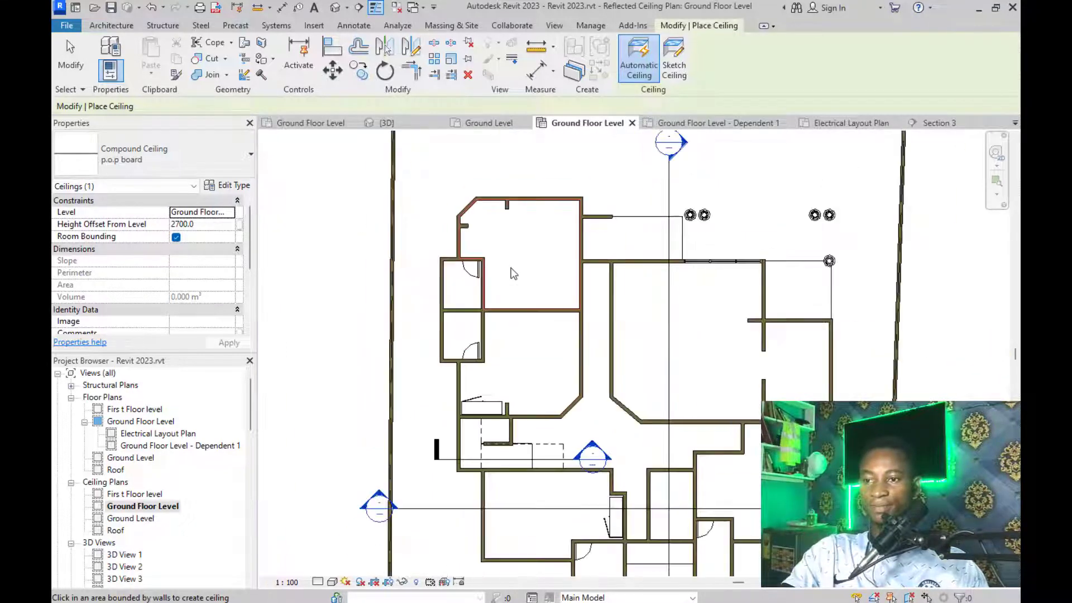
pyautogui.scroll(2, 548, 357)
pyautogui.scroll(3, 531, 391)
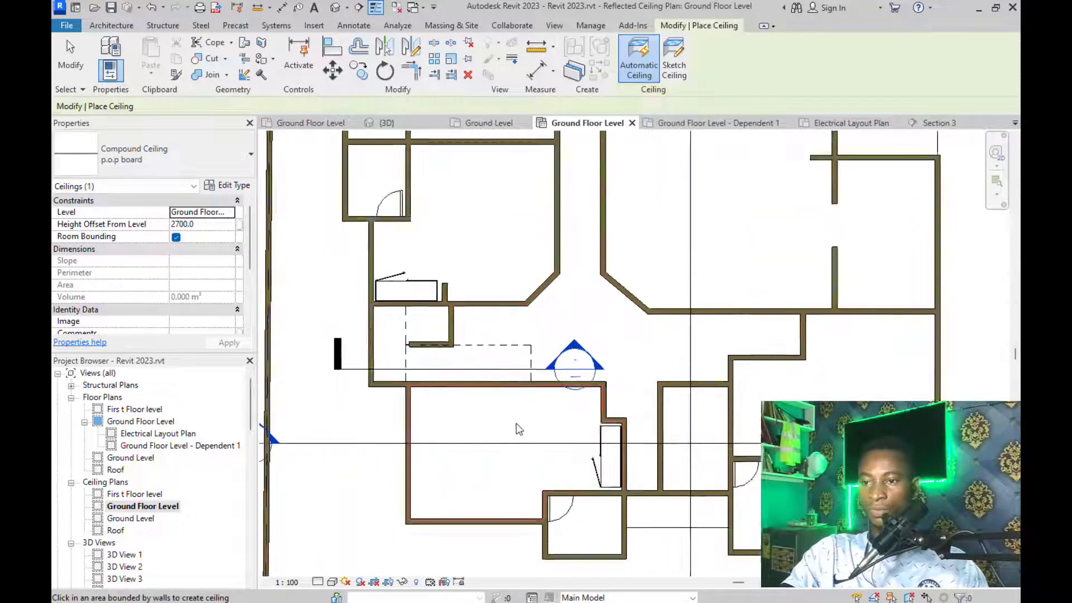
pyautogui.scroll(-4, 508, 381)
pyautogui.scroll(4, 517, 384)
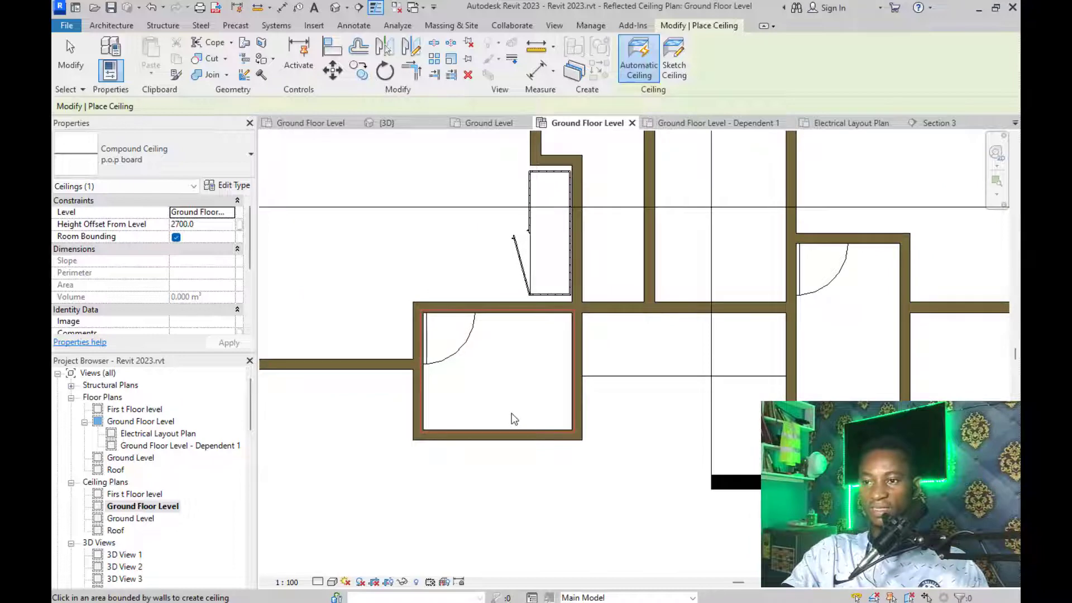
pyautogui.scroll(-3, 515, 419)
pyautogui.scroll(2, 603, 307)
pyautogui.scroll(-1, 717, 300)
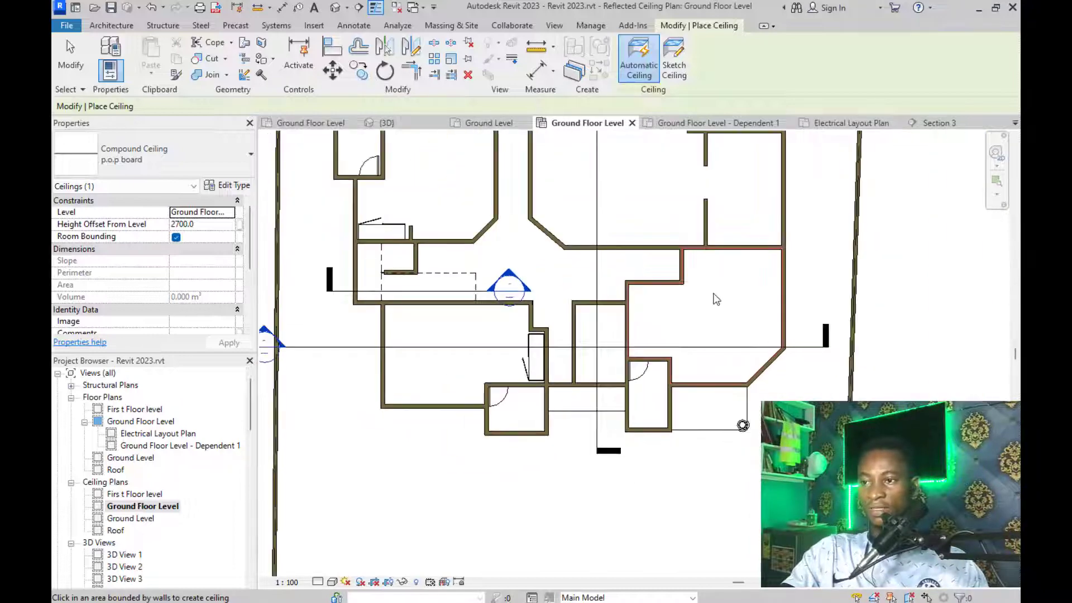
pyautogui.moveTo(646, 412); pyautogui.dragTo(552, 574, button='middle')
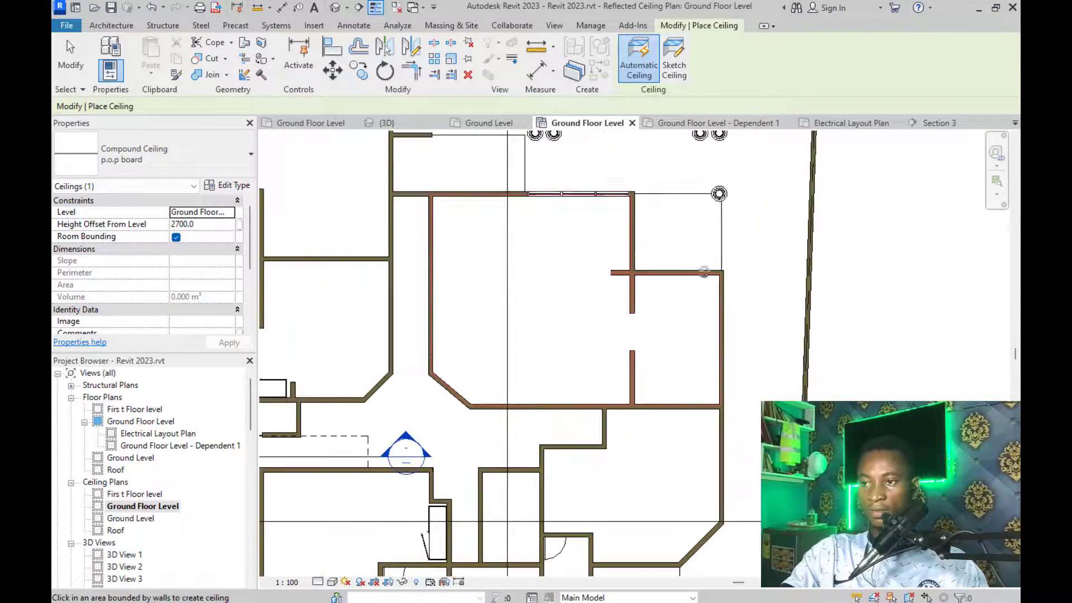
pyautogui.scroll(-1, 627, 250)
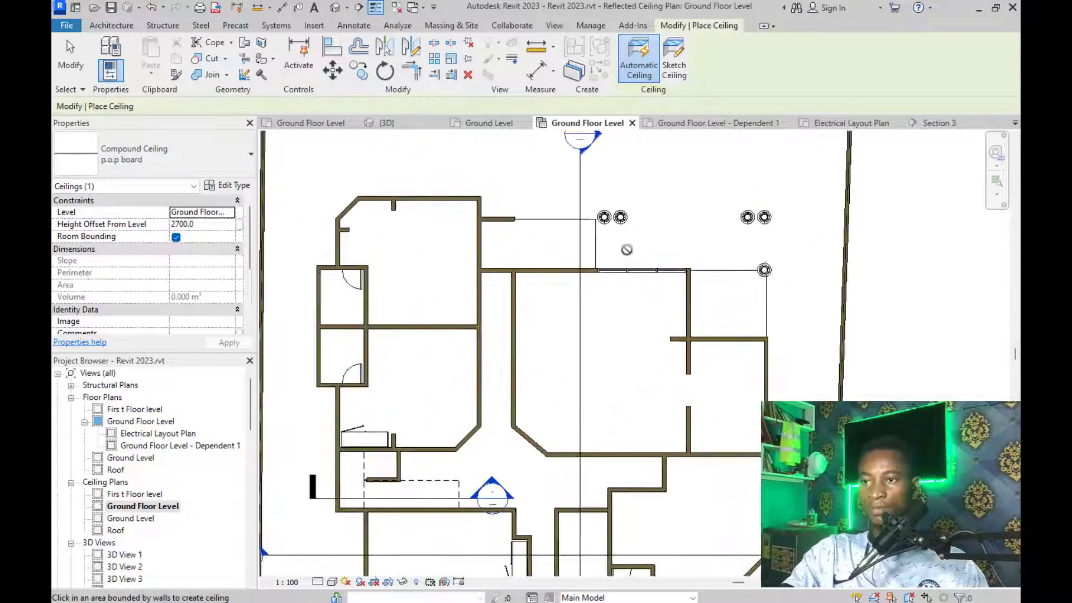
pyautogui.scroll(1, 627, 250)
pyautogui.scroll(-5, 508, 189)
pyautogui.scroll(4, 572, 305)
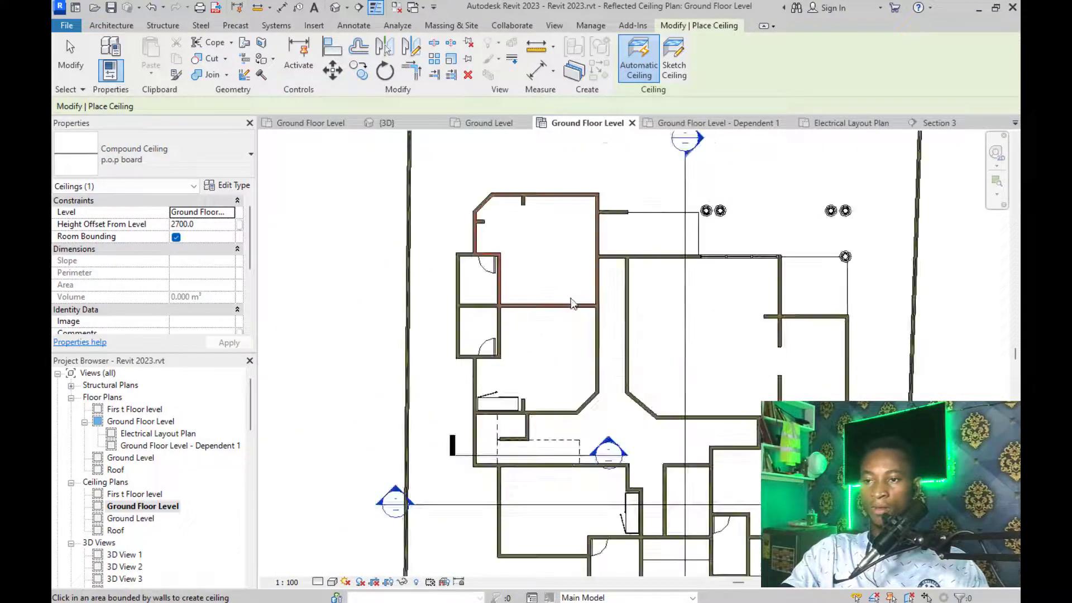
pyautogui.scroll(-3, 575, 302)
pyautogui.press('Escape')
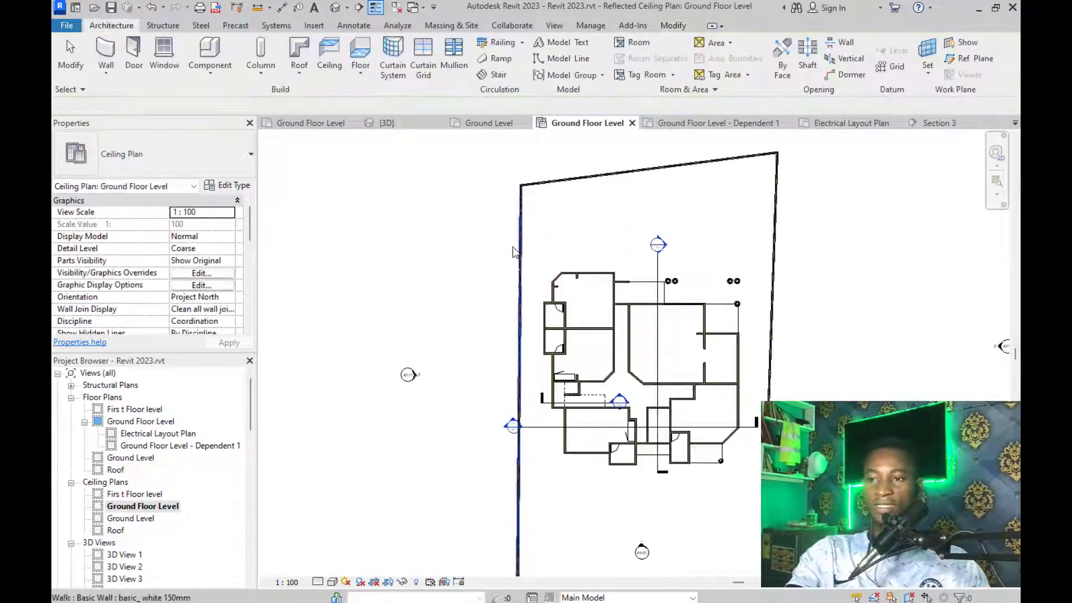
# Select all the site boundary walls around the house and hide them in the Ground Floor Level ceiling plan
pyautogui.moveTo(538, 217); pyautogui.dragTo(474, 173)
pyautogui.scroll(1, 716, 253)
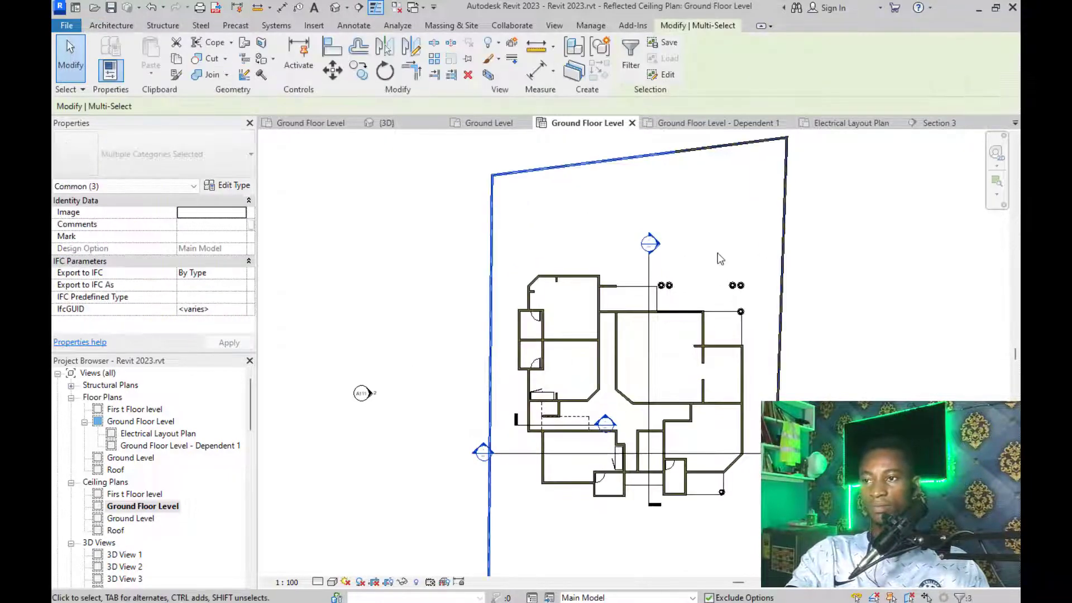
pyautogui.scroll(-4, 717, 259)
pyautogui.keyDown('ctrl'); pyautogui.moveTo(782, 210); pyautogui.dragTo(708, 158); pyautogui.keyUp('ctrl')
pyautogui.scroll(-4, 708, 158)
pyautogui.scroll(1, 735, 432)
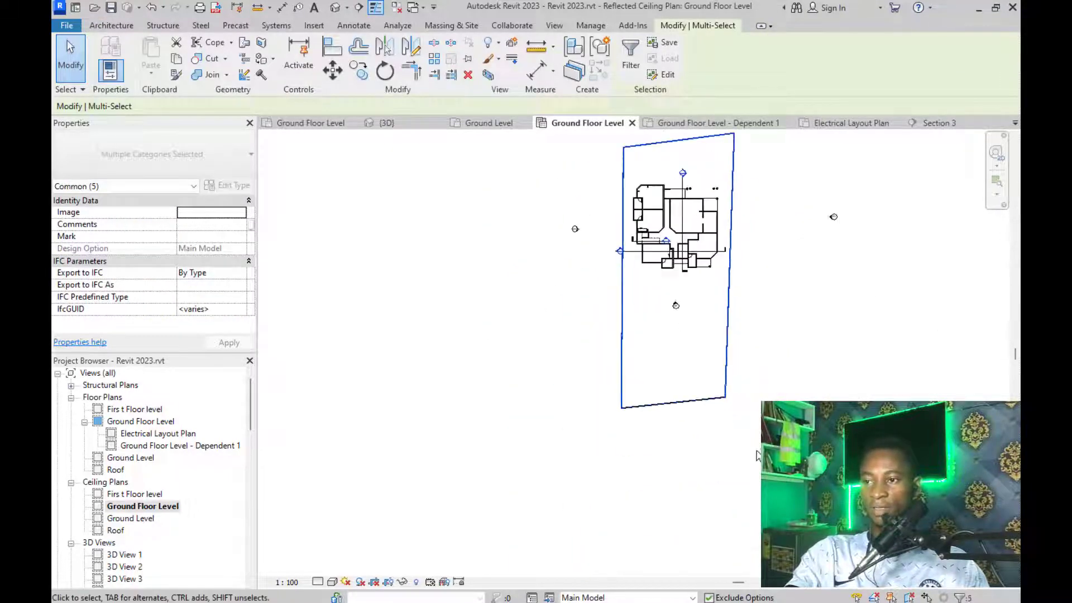
pyautogui.keyDown('ctrl'); pyautogui.moveTo(757, 455); pyautogui.dragTo(529, 364); pyautogui.keyUp('ctrl')
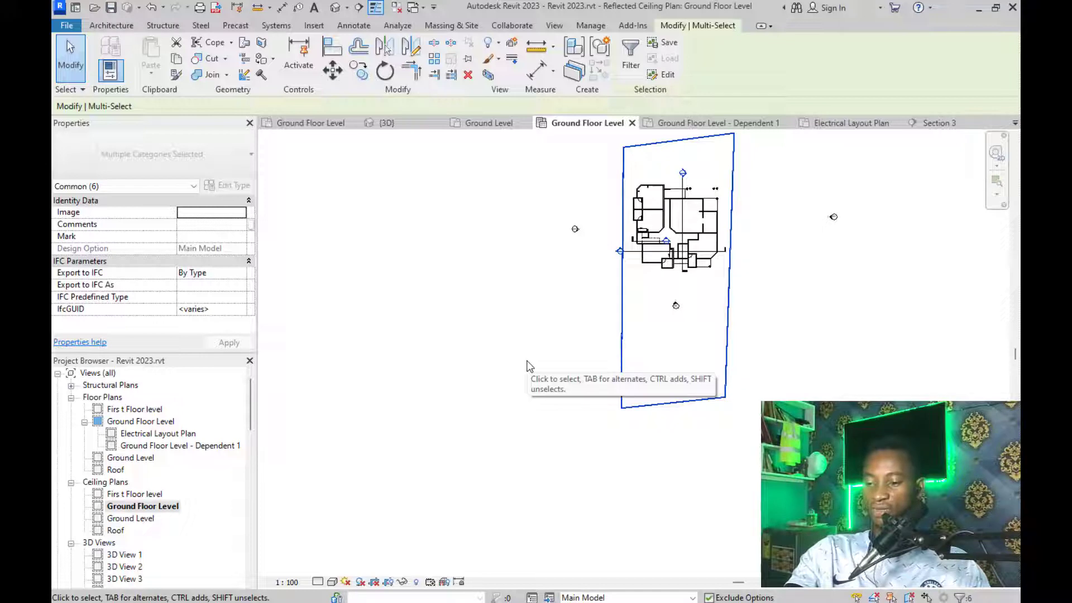
pyautogui.click(528, 364)
# Select the four elevation markers around the house and hide them in the ceiling plan
pyautogui.moveTo(622, 221); pyautogui.dragTo(566, 306, button='middle')
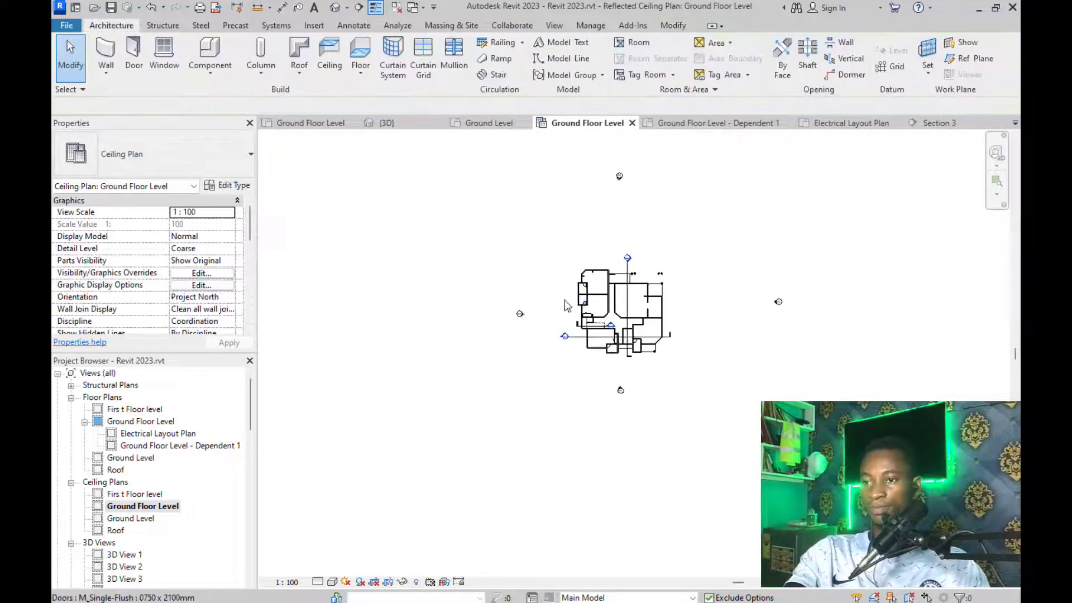
pyautogui.moveTo(489, 289); pyautogui.dragTo(531, 345)
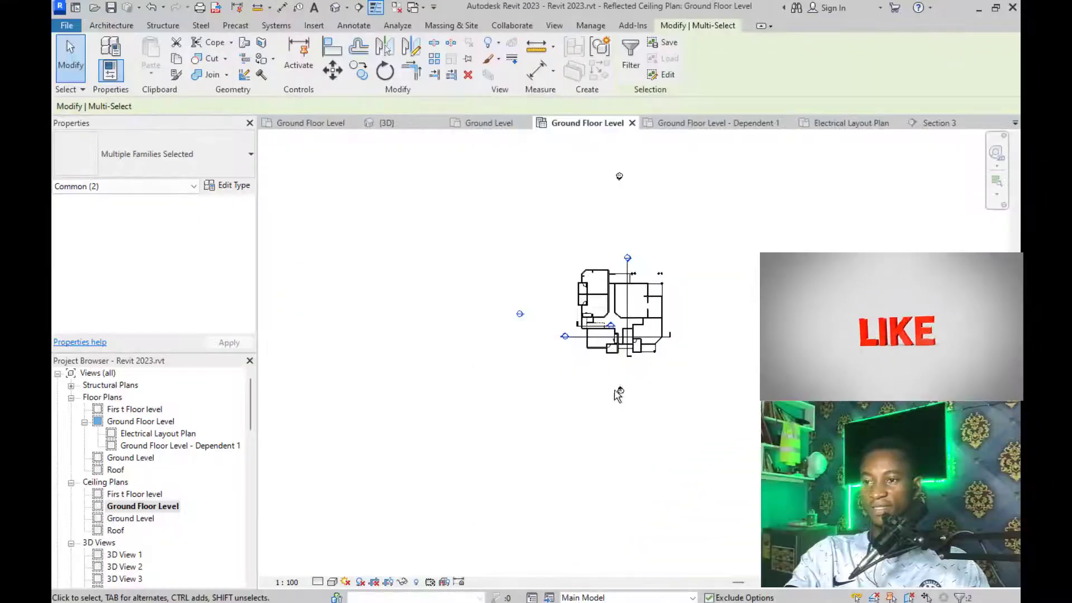
pyautogui.keyDown('ctrl'); pyautogui.moveTo(671, 208); pyautogui.dragTo(512, 154); pyautogui.keyUp('ctrl')
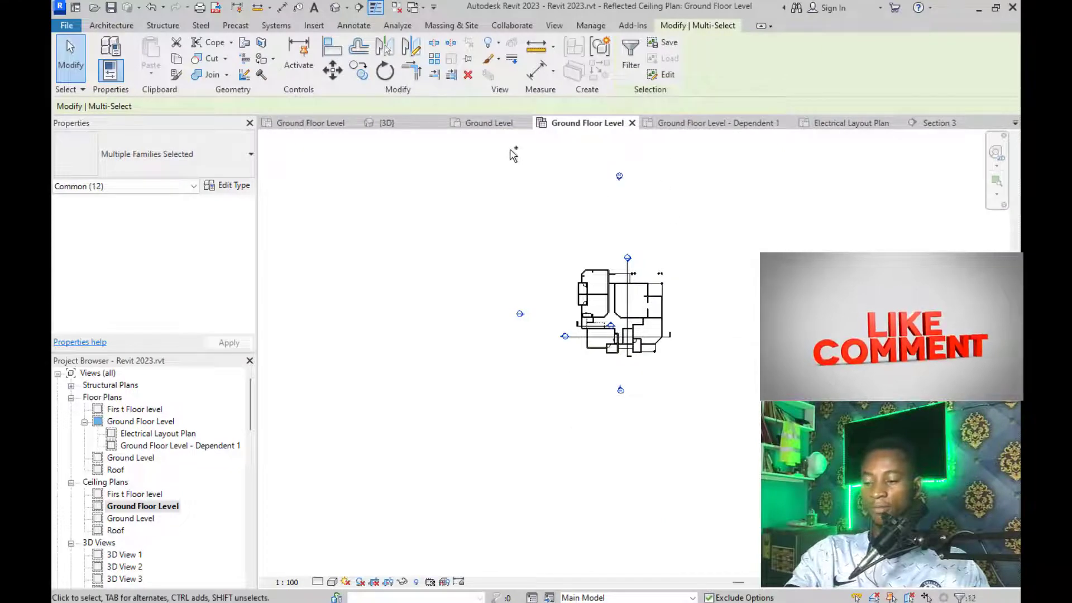
pyautogui.scroll(4, 648, 177)
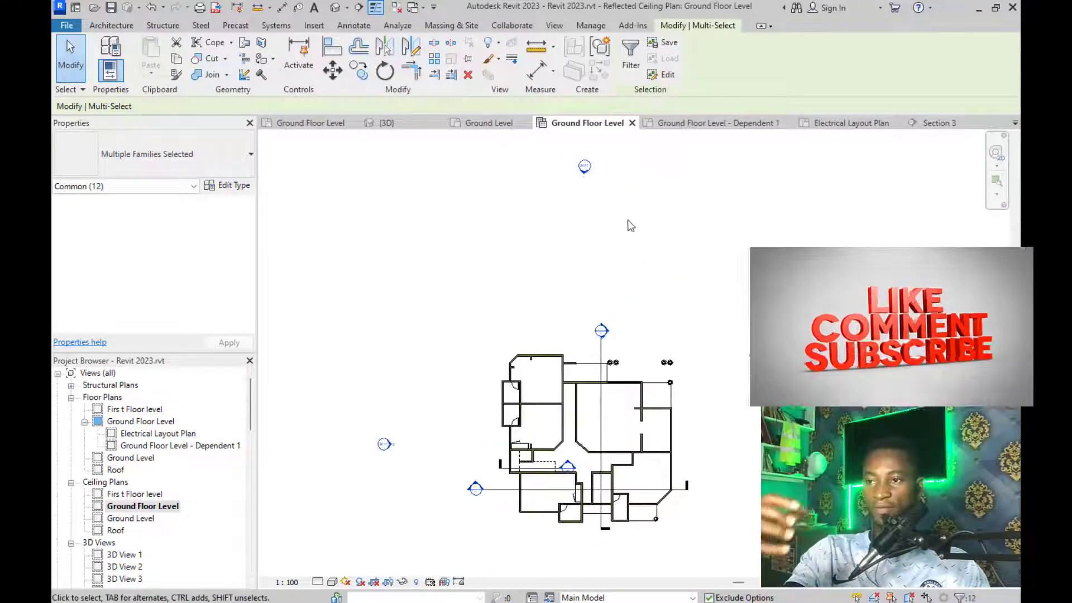
pyautogui.scroll(-1, 463, 340)
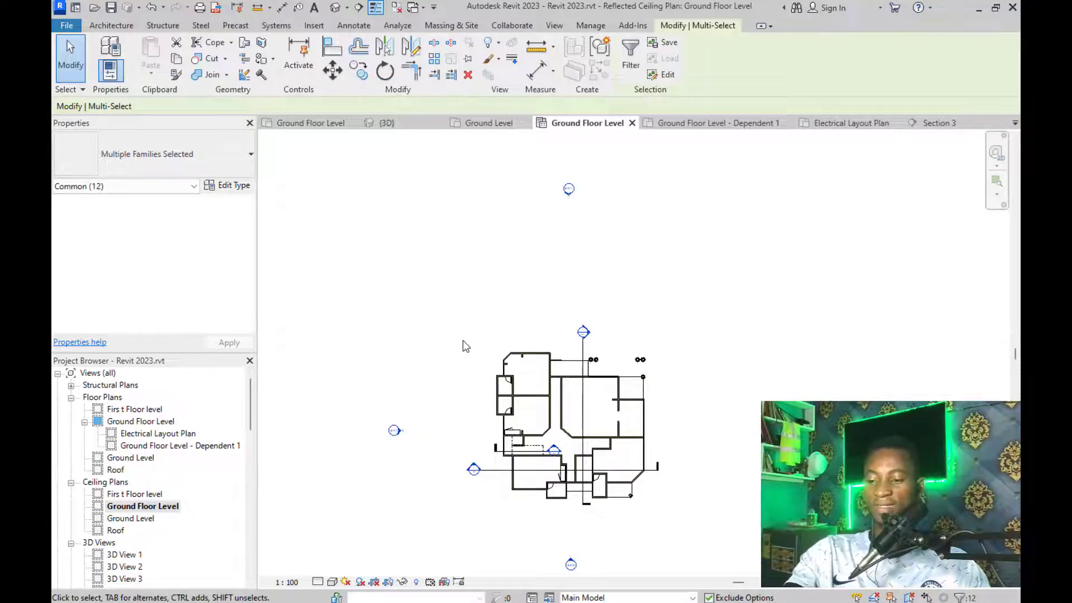
pyautogui.click(463, 340)
# Locate the Hide in View command among the modification tools
pyautogui.scroll(-2, 679, 239)
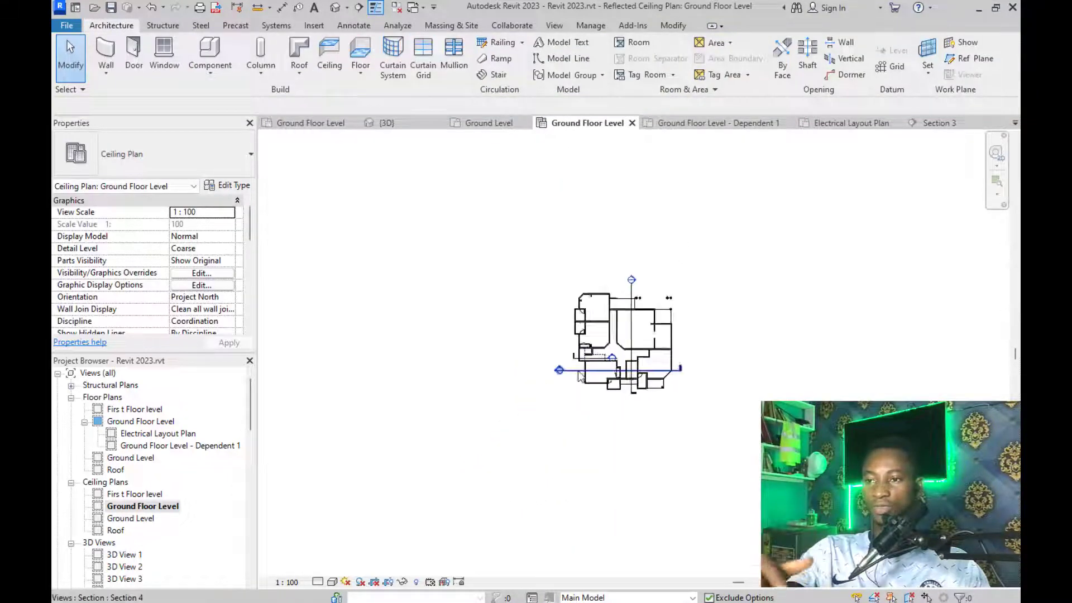
pyautogui.scroll(1, 581, 377)
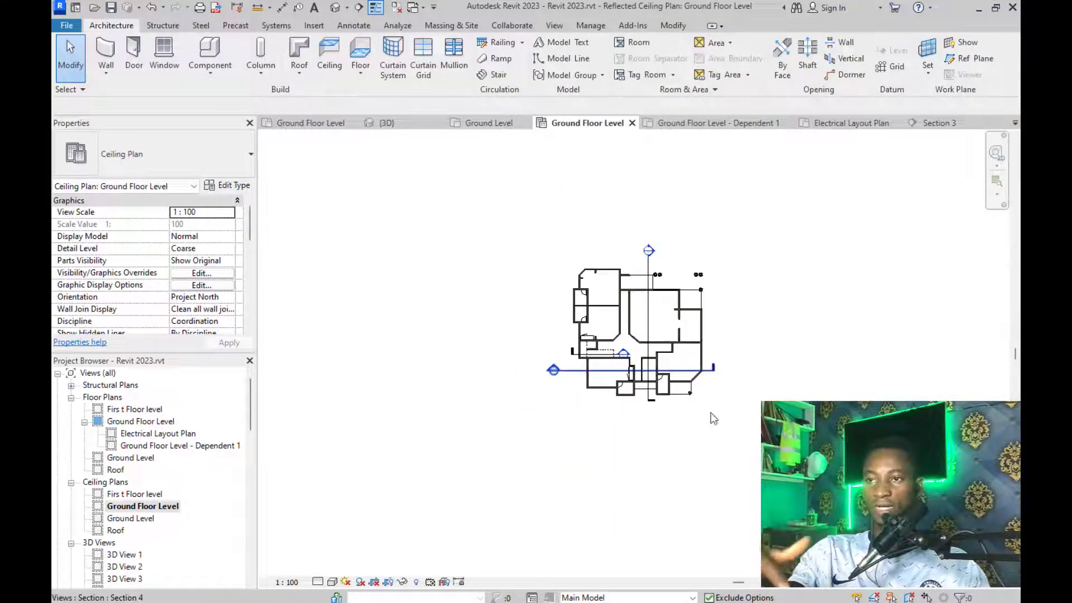
pyautogui.click(674, 26)
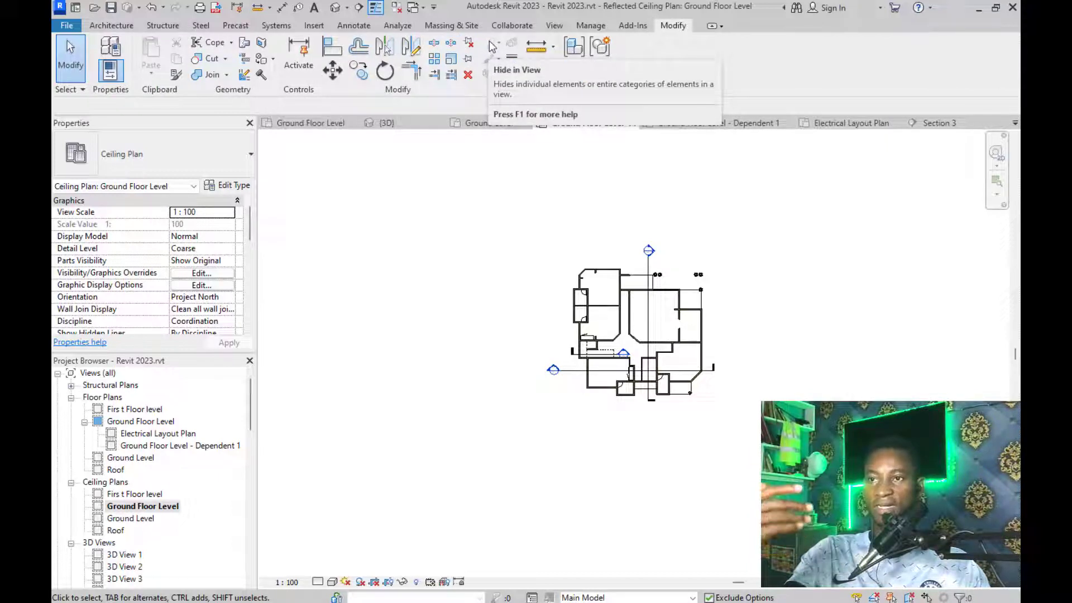
pyautogui.scroll(1, 585, 332)
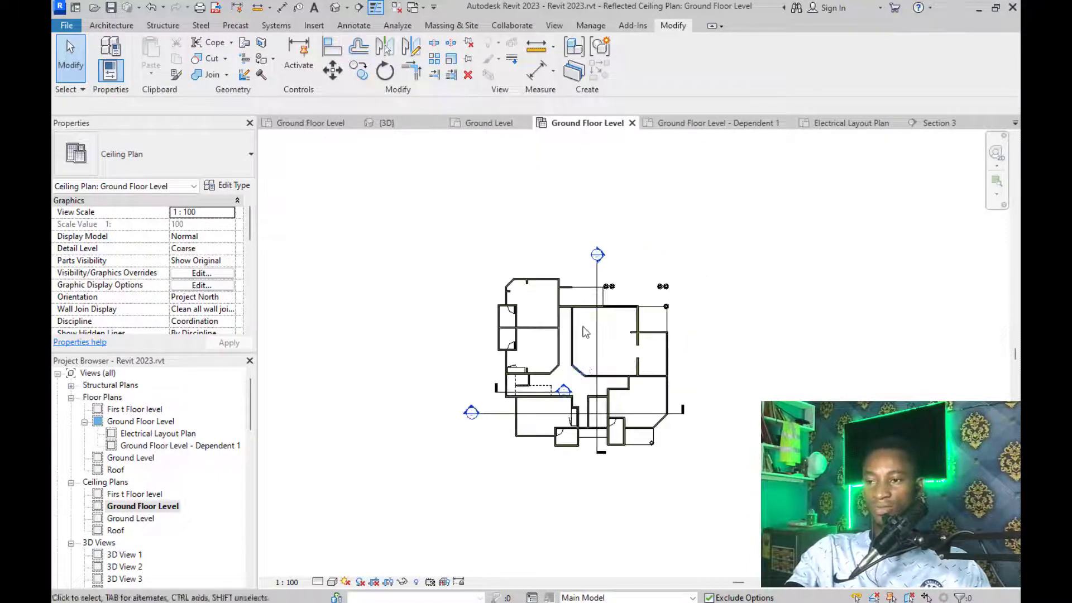
# Open Section 3 from its marker in the ceiling plan and inspect the ground-floor p.o.p board ceiling's height offset
pyautogui.scroll(2, 585, 332)
pyautogui.scroll(-2, 492, 335)
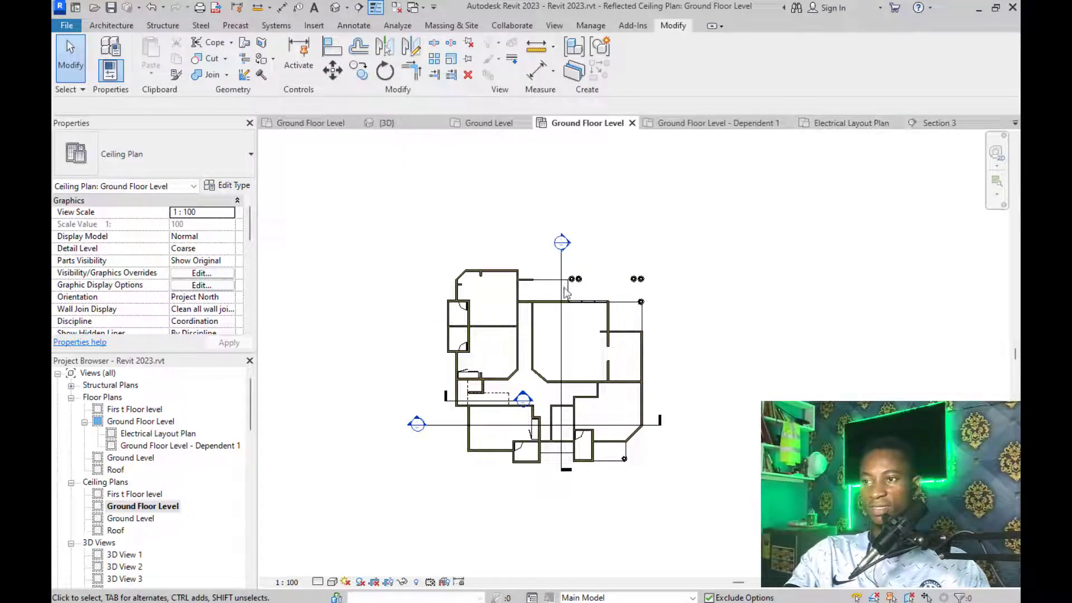
pyautogui.doubleClick(562, 243)
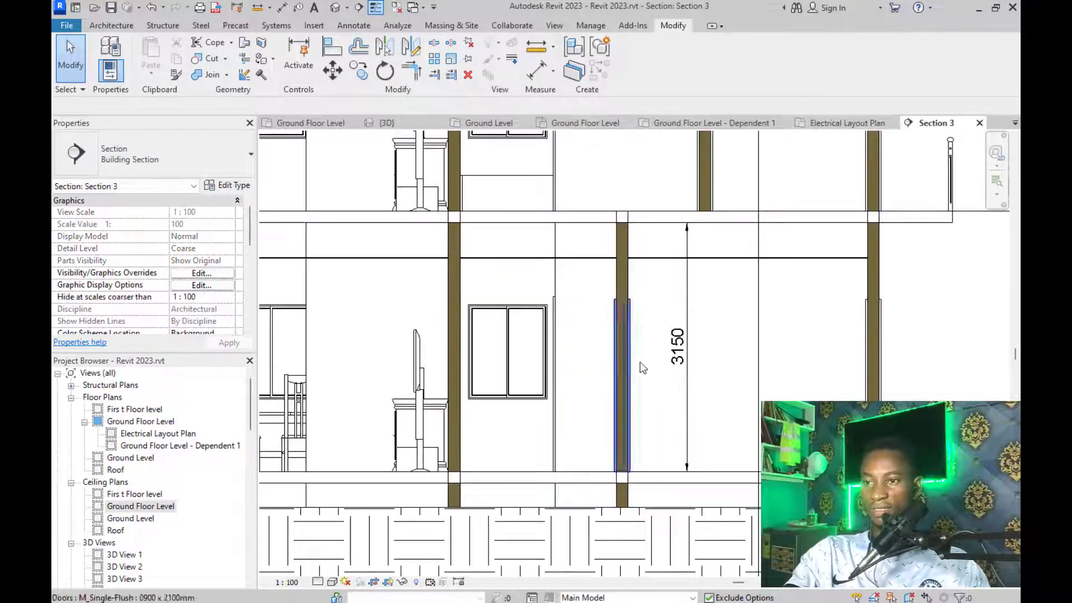
pyautogui.scroll(-3, 640, 362)
pyautogui.scroll(2, 701, 279)
pyautogui.scroll(6, 546, 347)
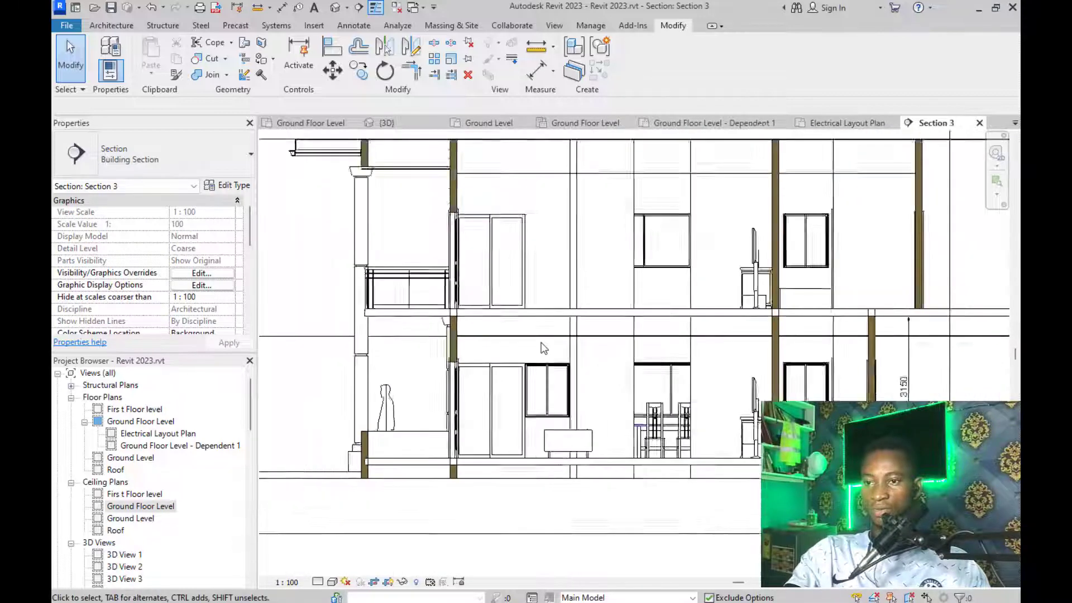
pyautogui.click(491, 342)
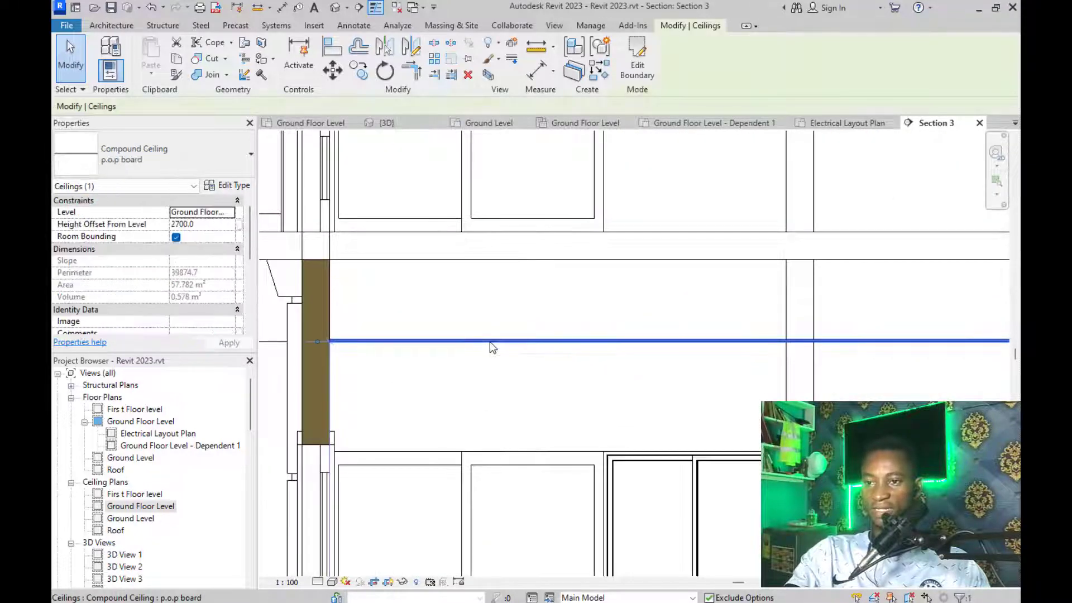
pyautogui.scroll(-2, 535, 346)
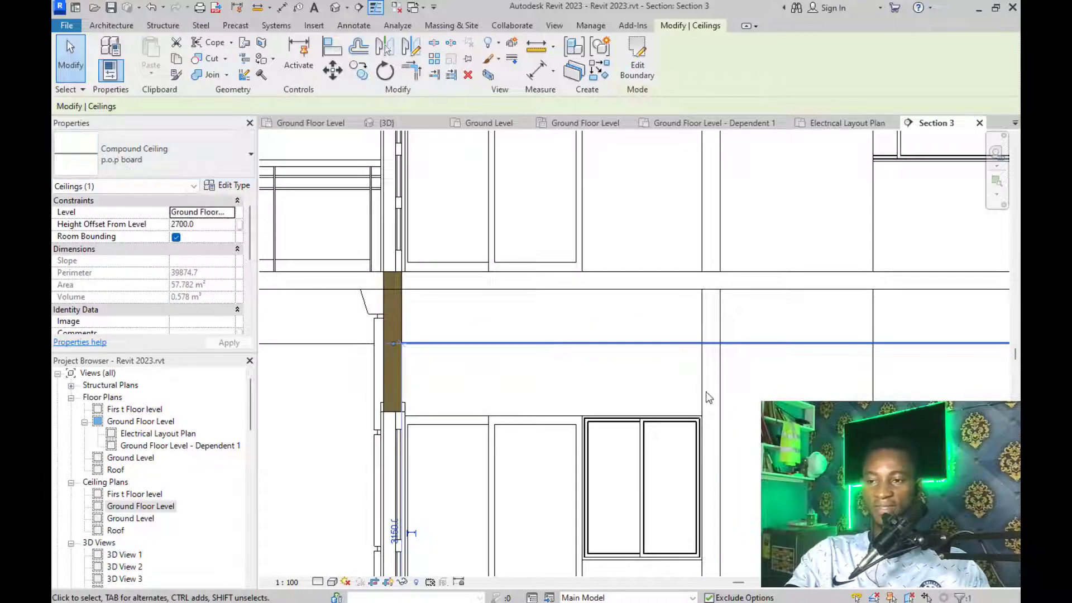
pyautogui.scroll(-5, 615, 371)
pyautogui.click(364, 430)
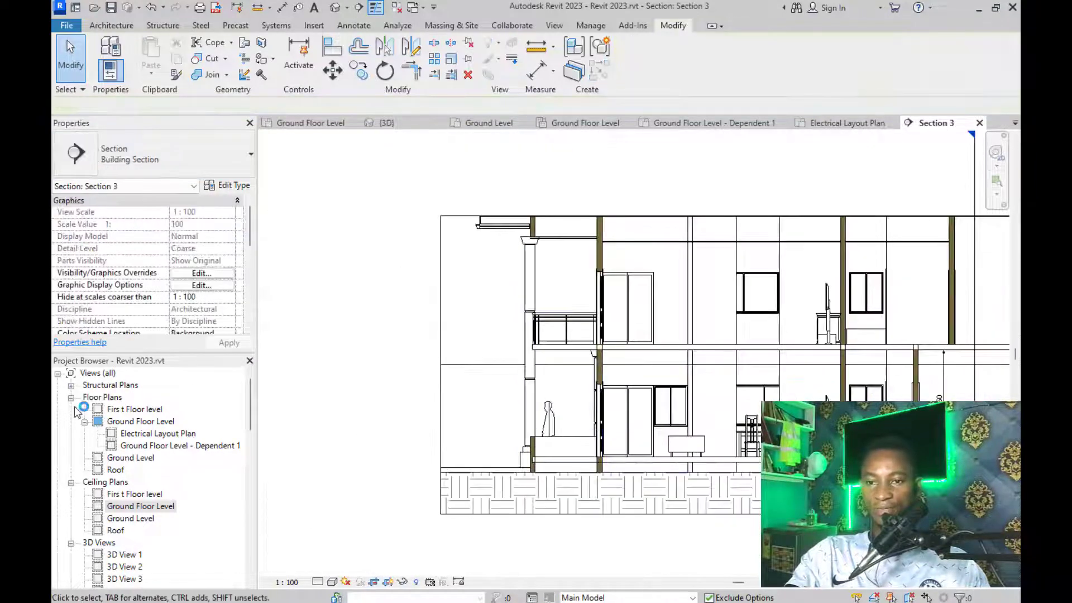
# Open the Electrical Layout Plan and focus on the living area
pyautogui.doubleClick(165, 434)
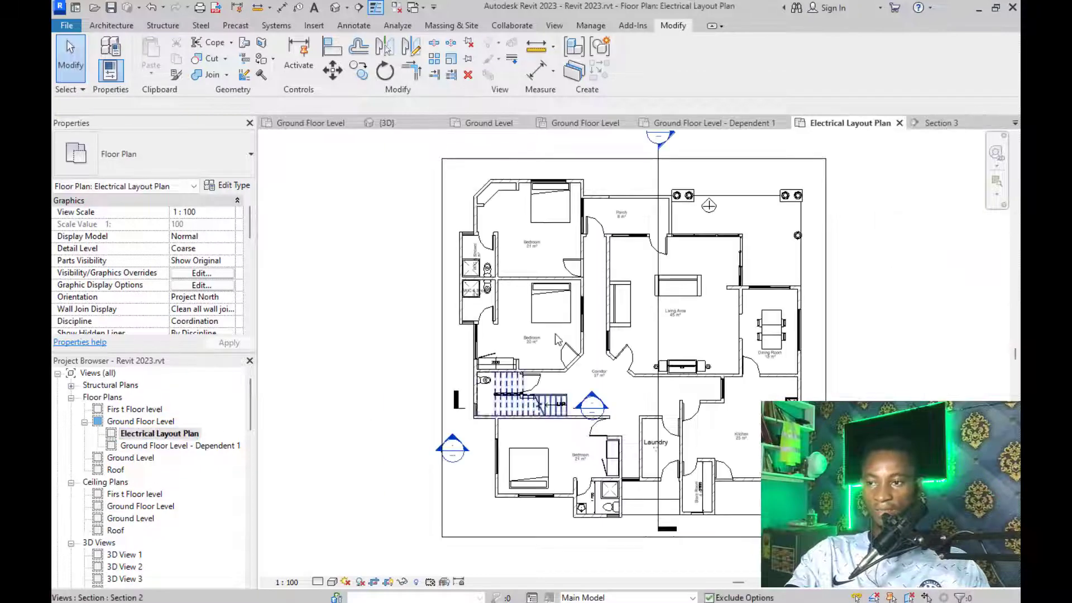
pyautogui.scroll(5, 608, 312)
pyautogui.scroll(-6, 609, 312)
pyautogui.scroll(4, 605, 308)
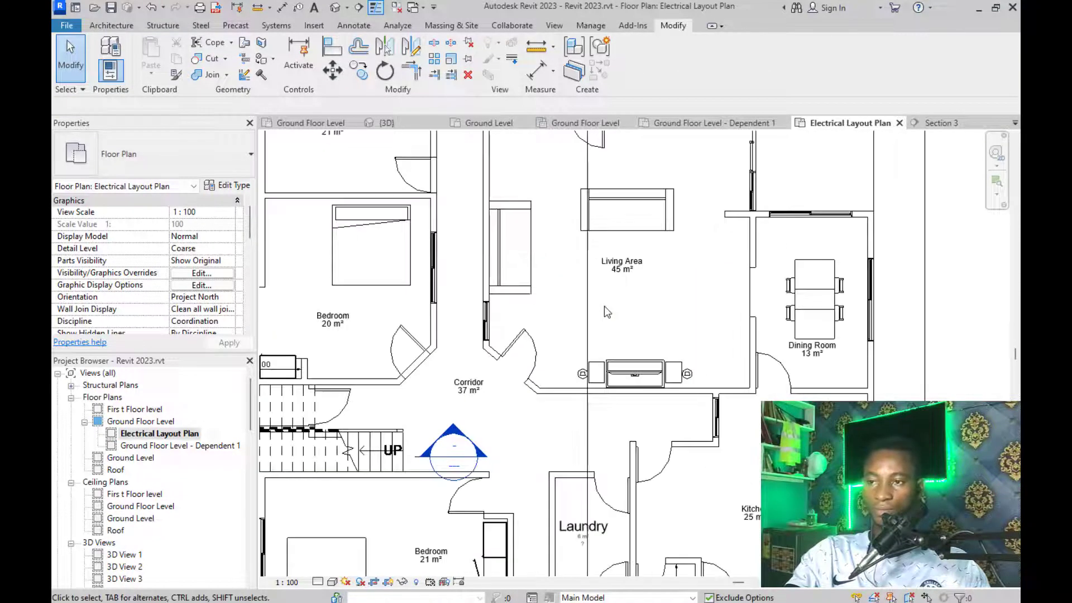
pyautogui.scroll(-2, 604, 306)
pyautogui.scroll(-5, 435, 278)
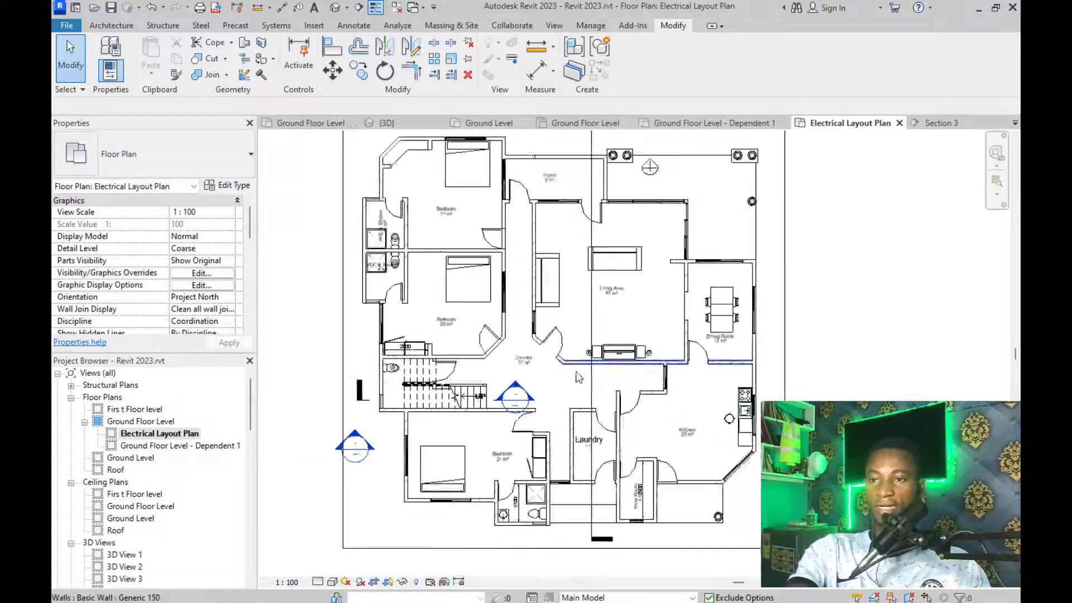
pyautogui.scroll(2, 639, 253)
pyautogui.scroll(-2, 639, 253)
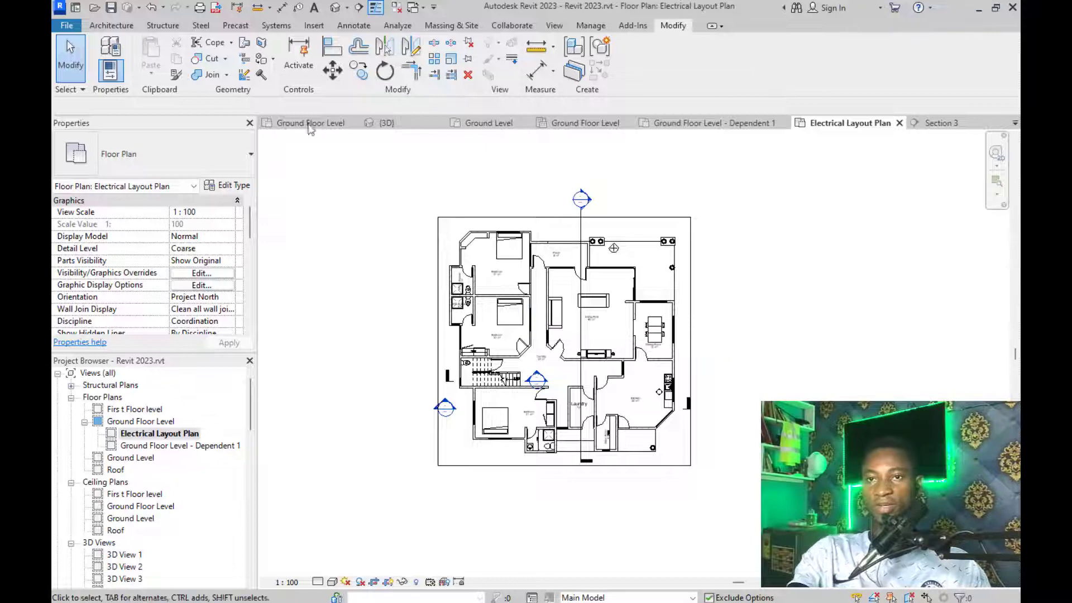
# Start placing a lighting fixture in the Electrical Layout Plan and review the available fixture types
pyautogui.click(276, 26)
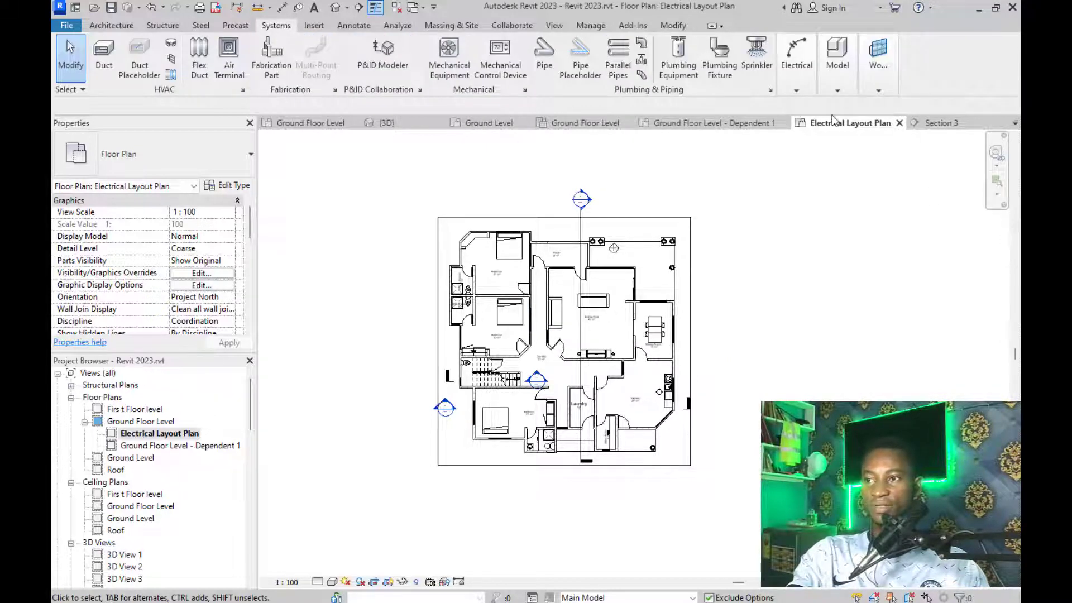
pyautogui.click(797, 92)
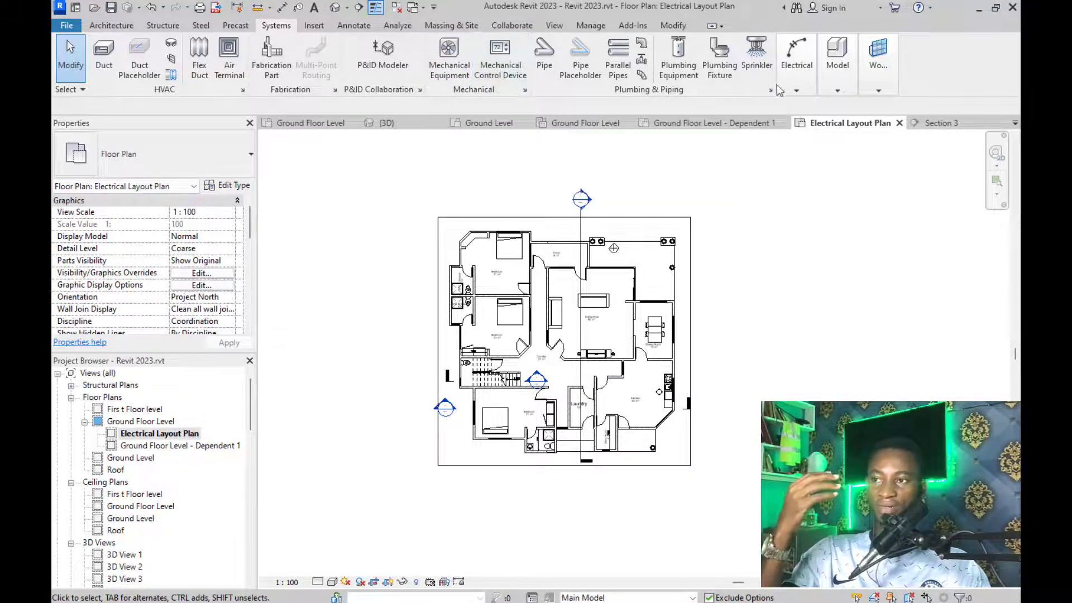
pyautogui.click(794, 85)
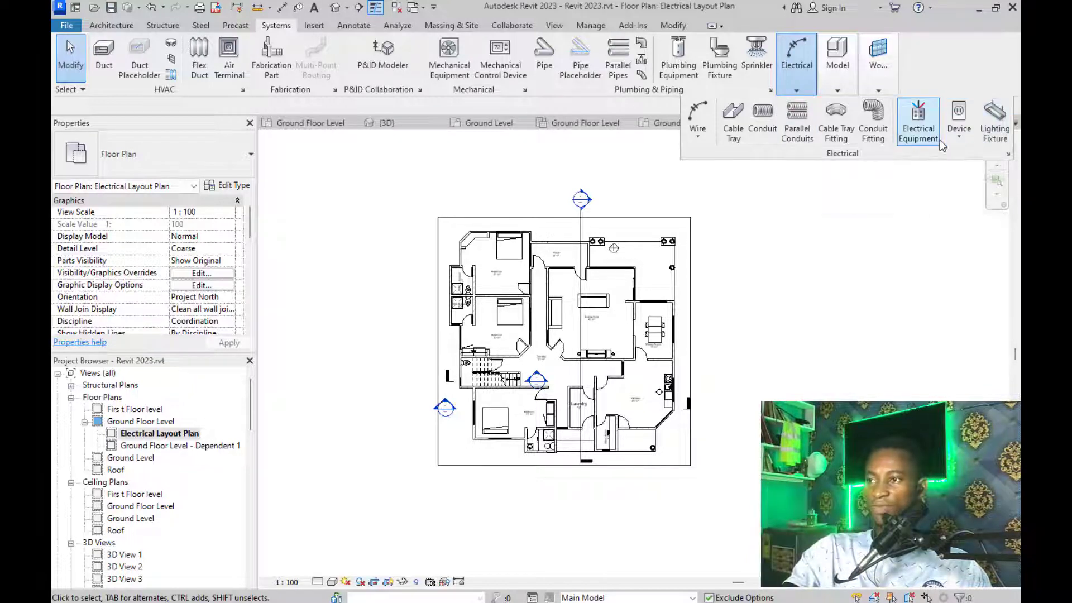
pyautogui.click(999, 134)
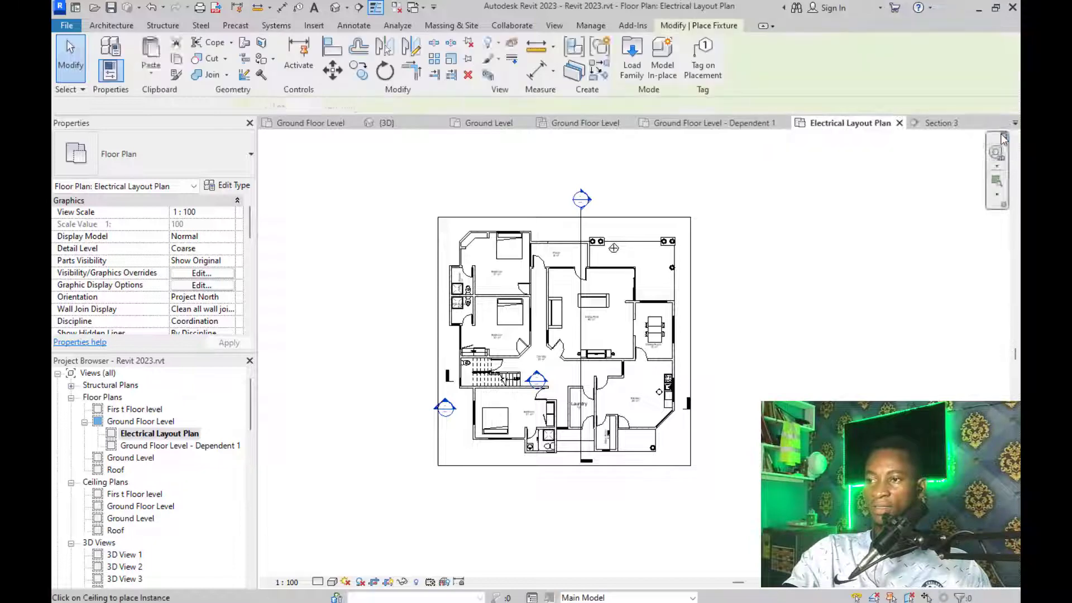
pyautogui.click(159, 159)
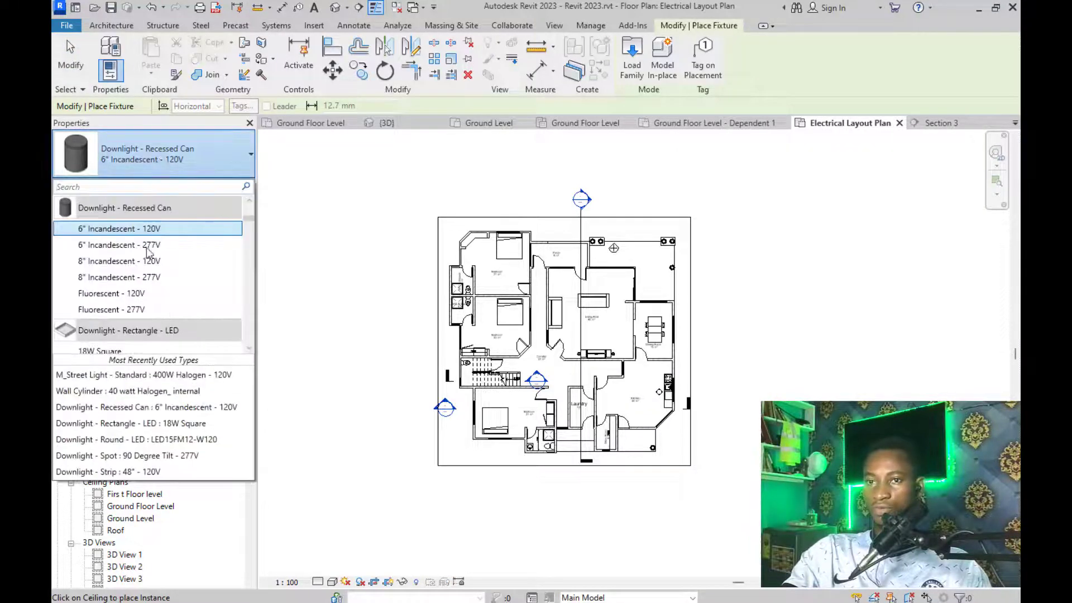
pyautogui.scroll(-5, 145, 252)
pyautogui.scroll(-10, 142, 291)
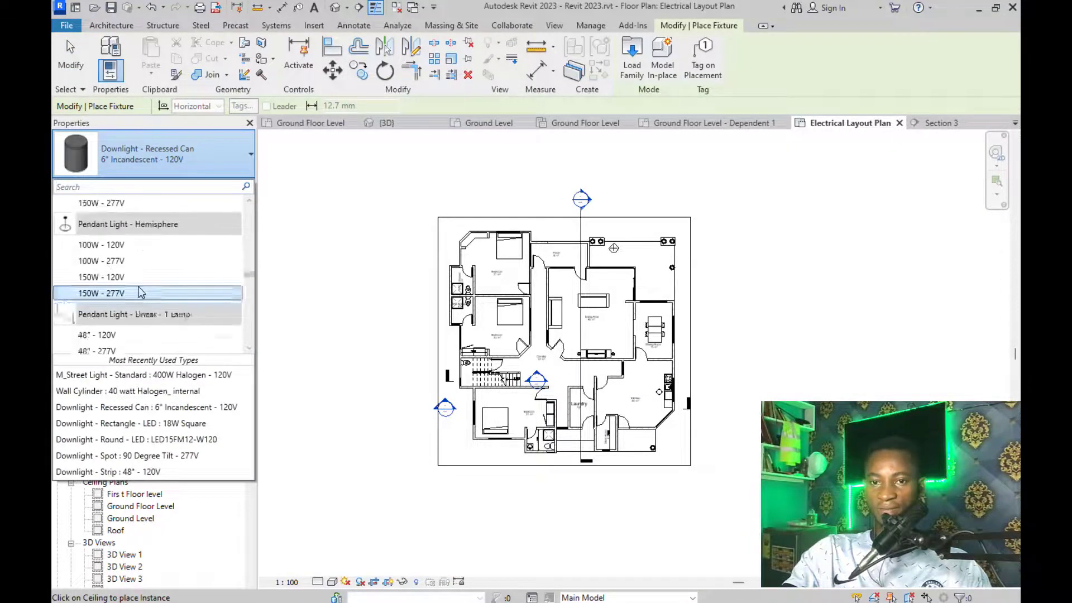
pyautogui.scroll(-3, 140, 292)
pyautogui.scroll(8, 137, 285)
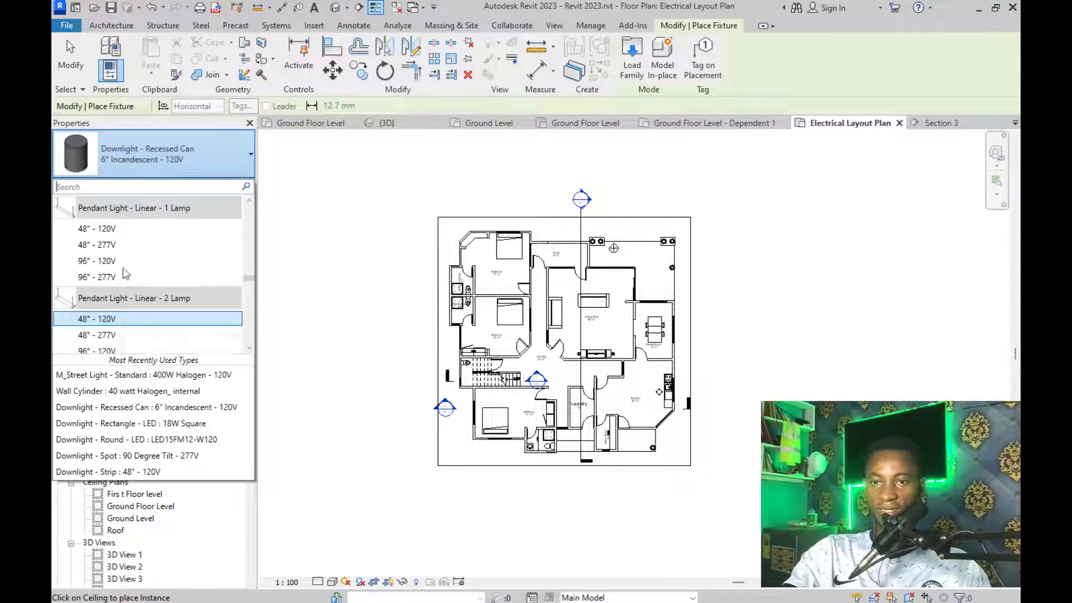
pyautogui.scroll(3, 122, 279)
pyautogui.scroll(10, 124, 270)
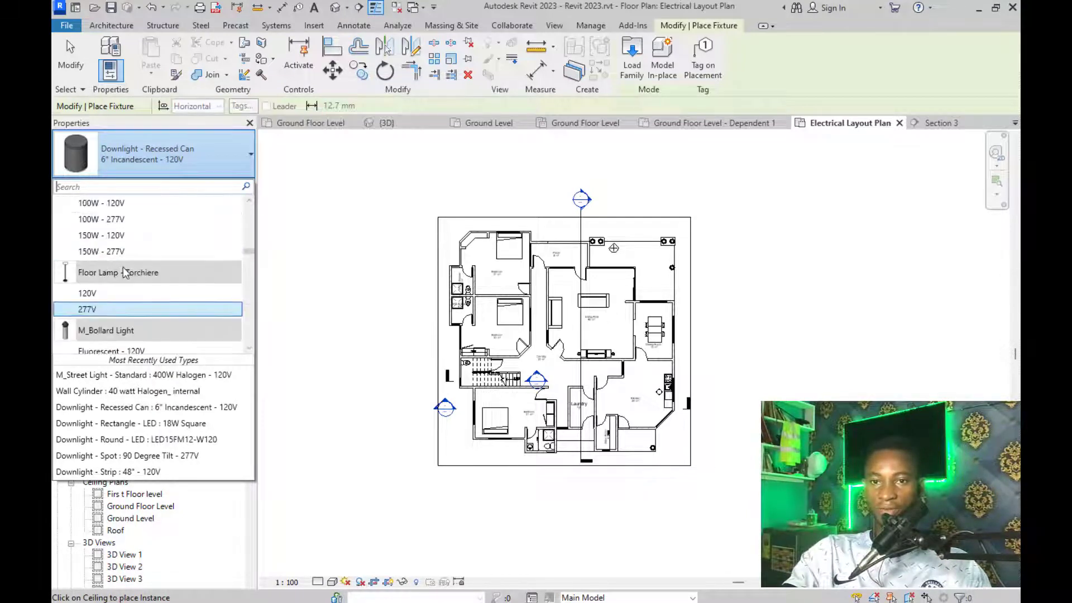
pyautogui.scroll(8, 123, 268)
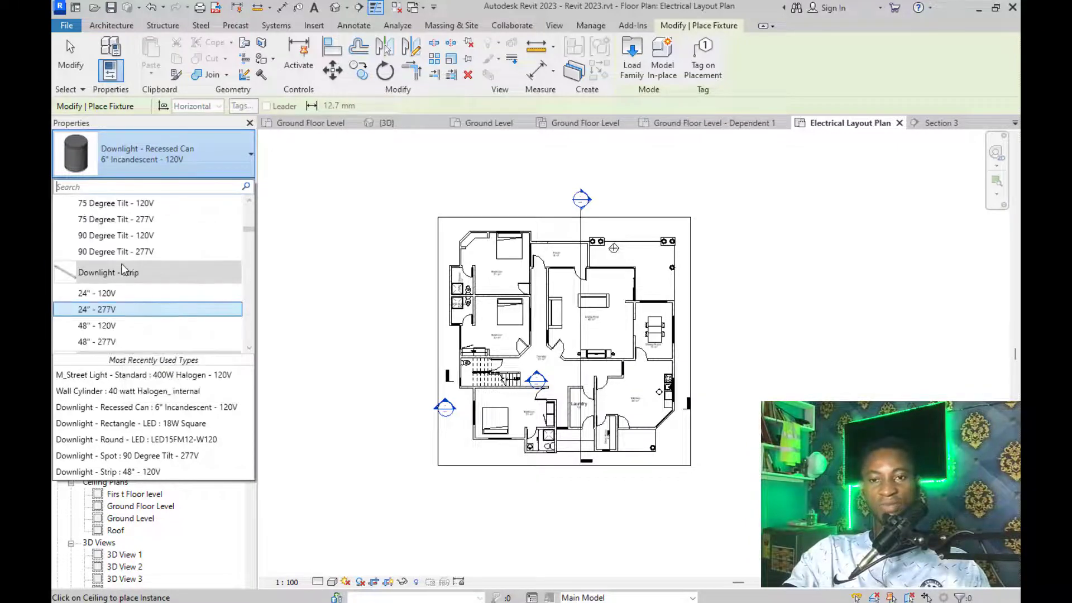
pyautogui.scroll(8, 123, 268)
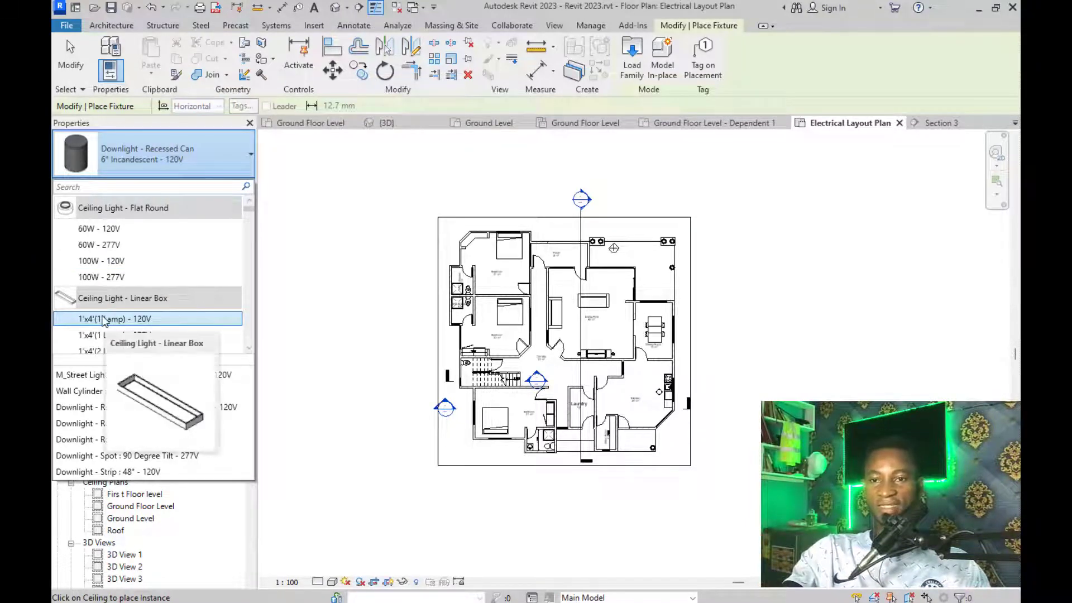
pyautogui.click(649, 66)
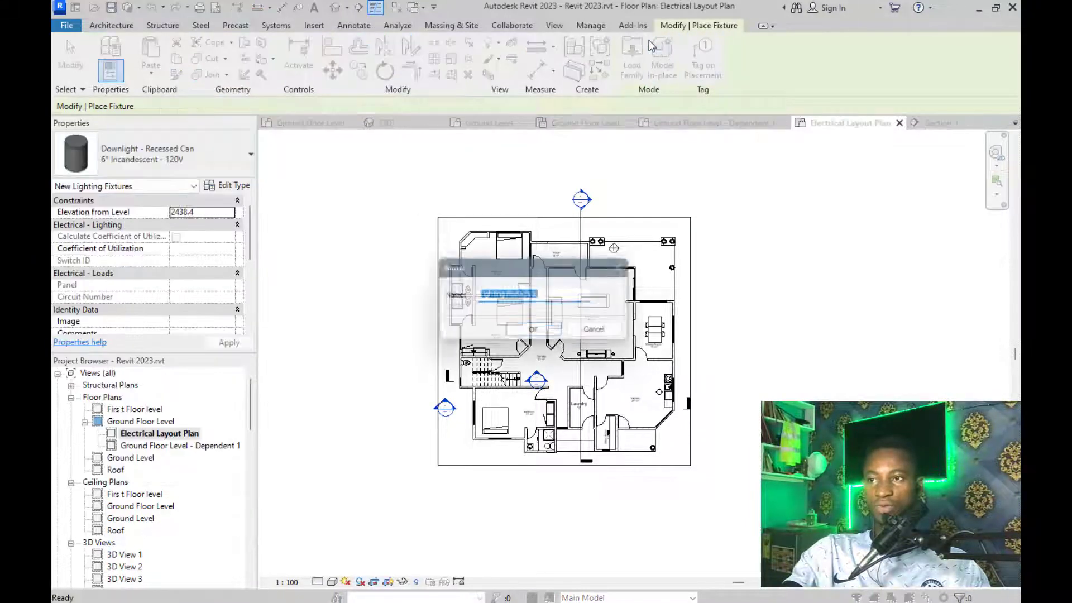
pyautogui.press('Escape')
pyautogui.press('Escape')
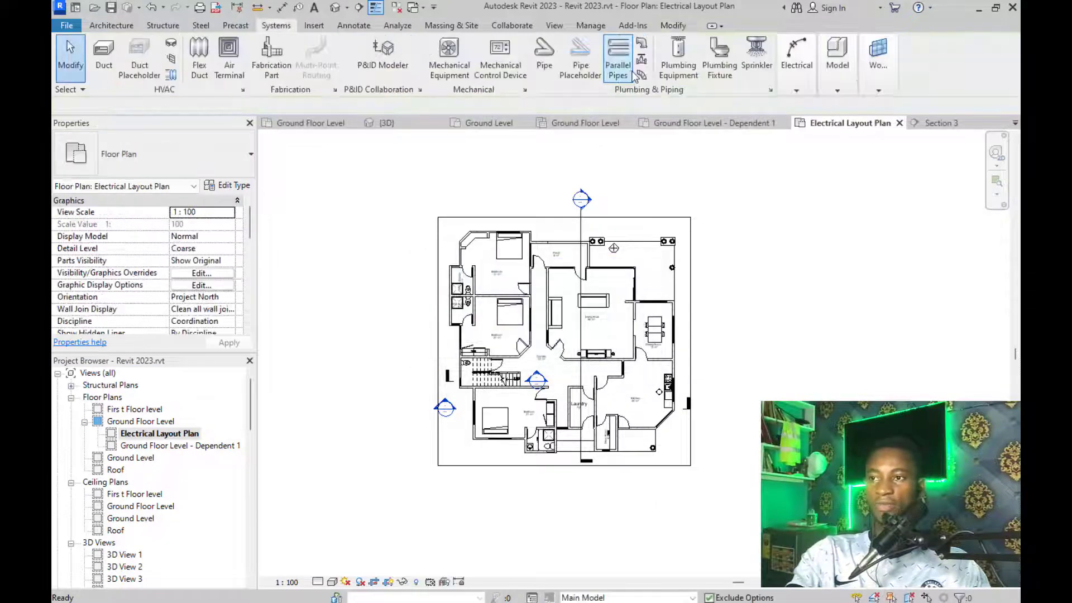
# Restart lighting fixture placement, begin loading a family, and go up from the English-Imperial library to the Autodesk folder
pyautogui.click(799, 90)
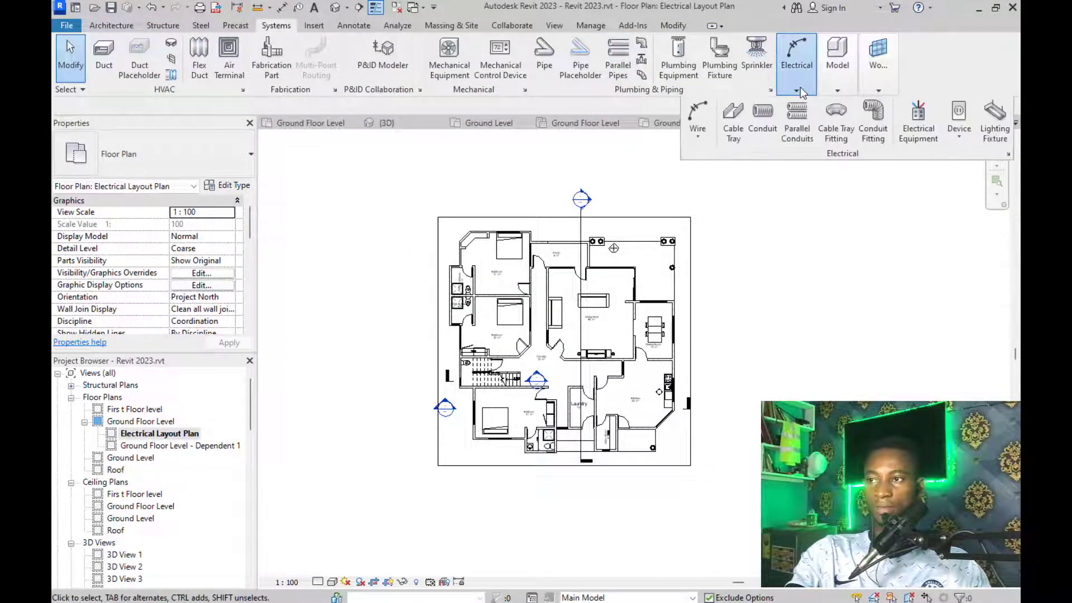
pyautogui.click(959, 120)
pyautogui.click(625, 67)
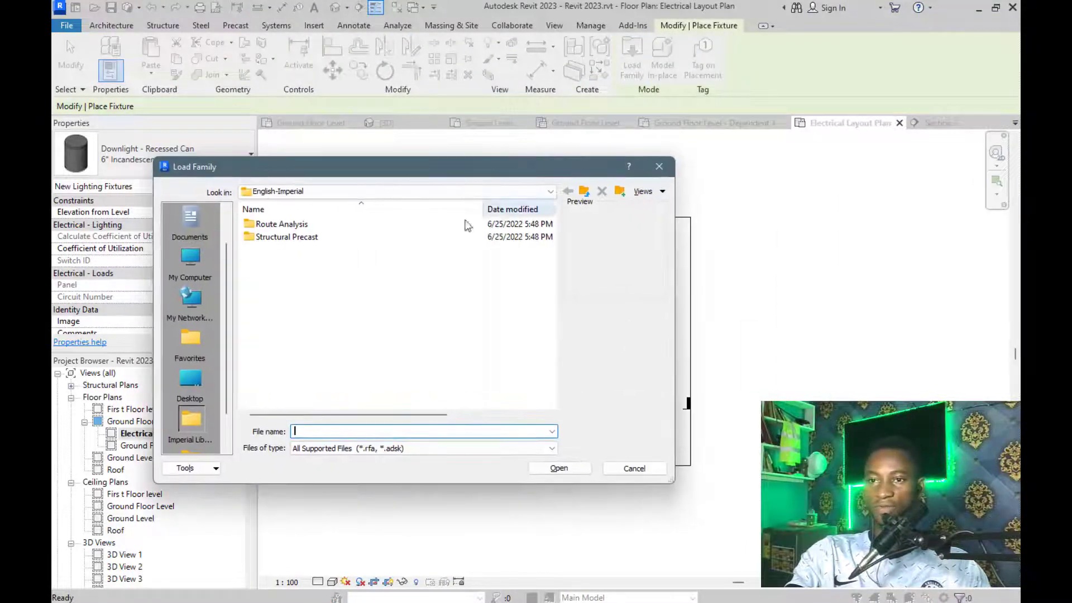
pyautogui.click(585, 192)
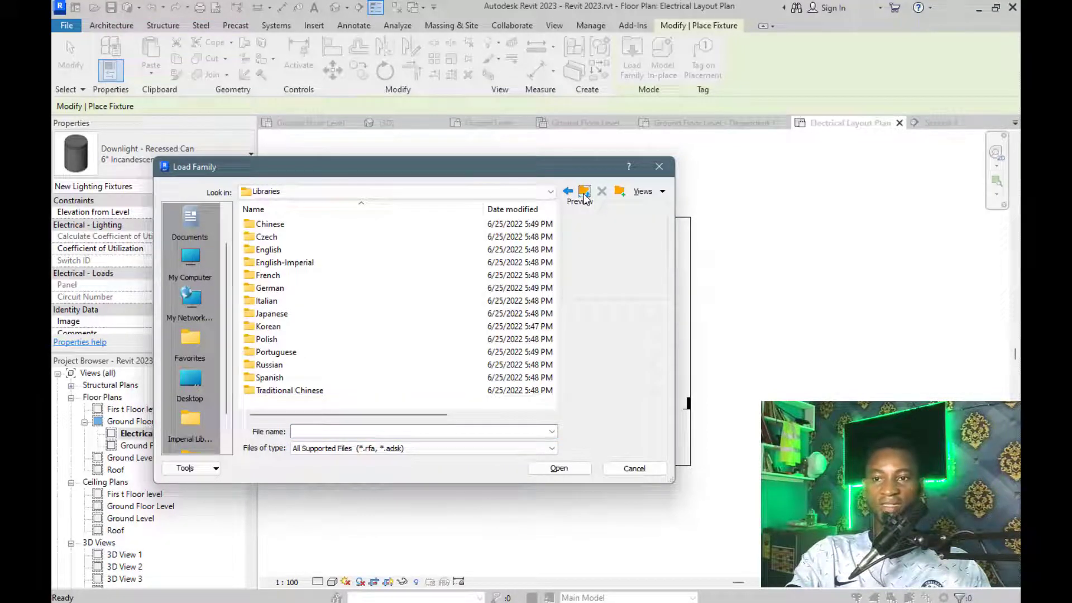
pyautogui.click(585, 192)
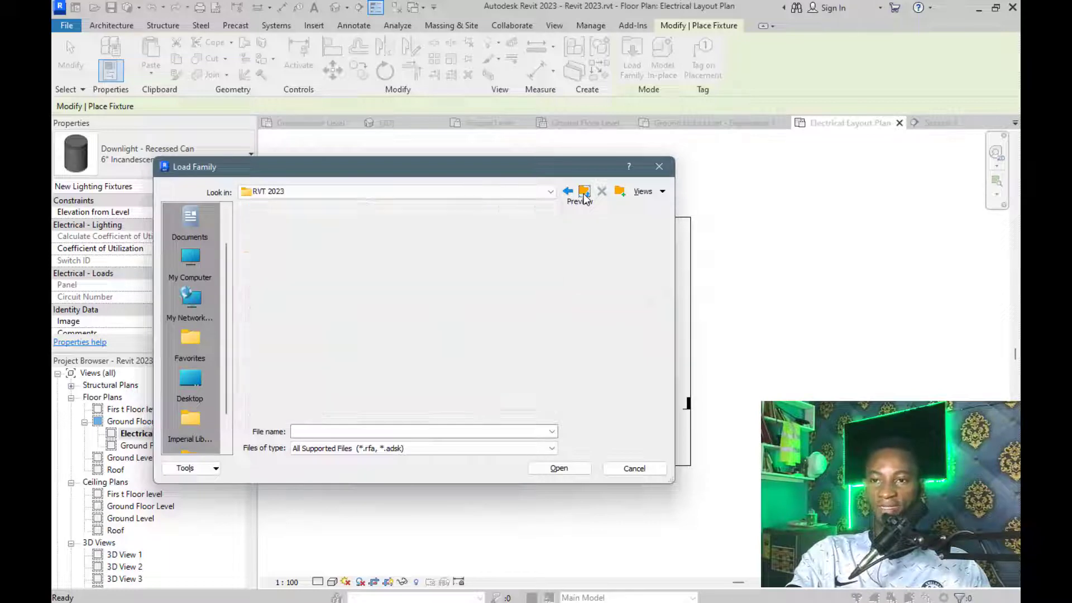
pyautogui.click(585, 192)
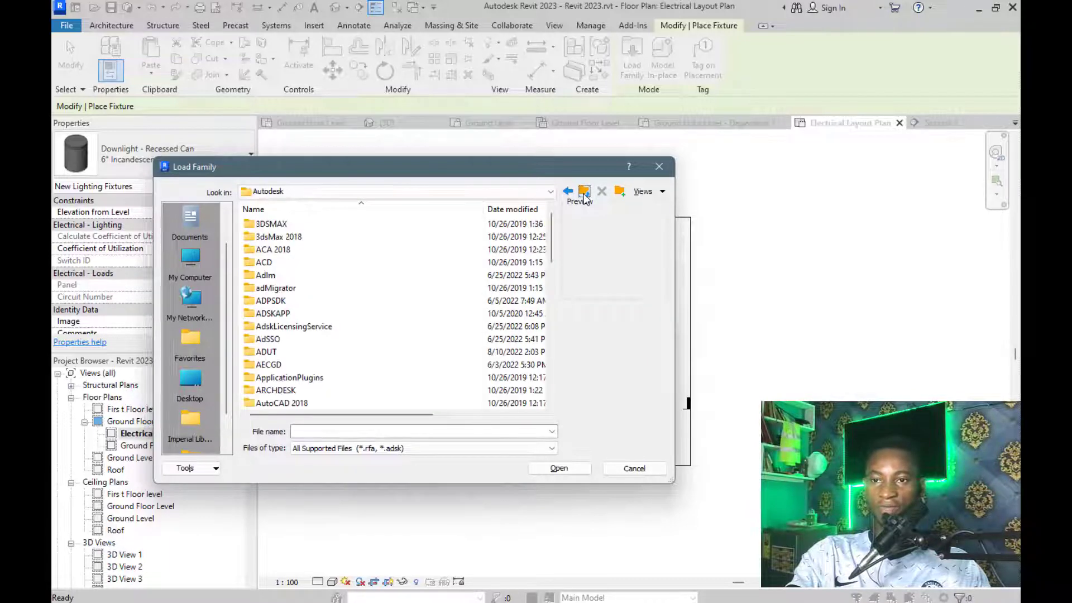
# Open the English folder in the RVT 2021 libraries to choose a family from it
pyautogui.scroll(-10, 307, 343)
pyautogui.scroll(-3, 307, 343)
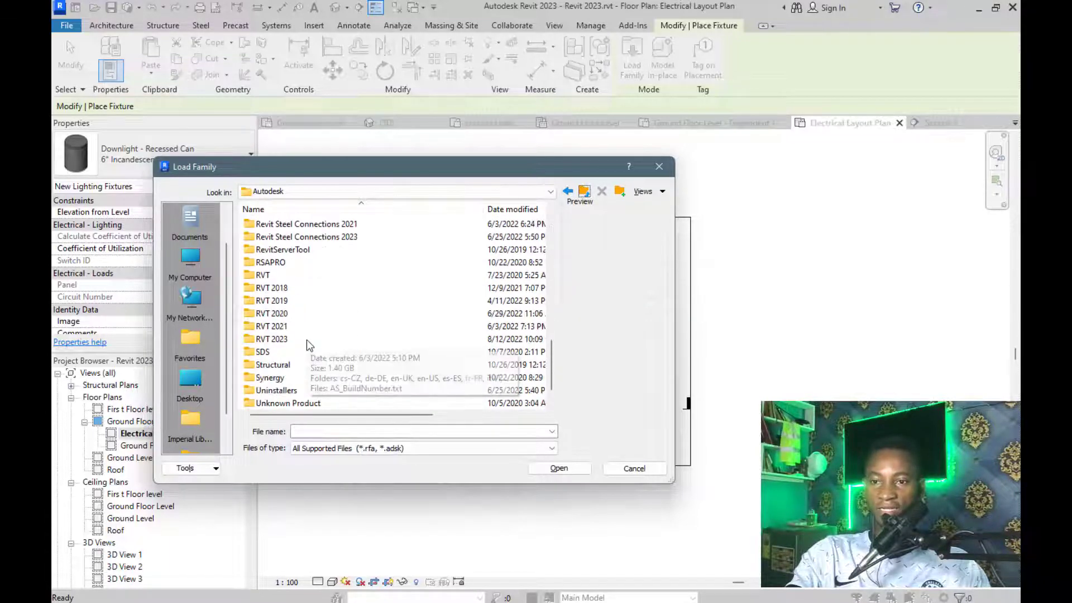
pyautogui.doubleClick(279, 331)
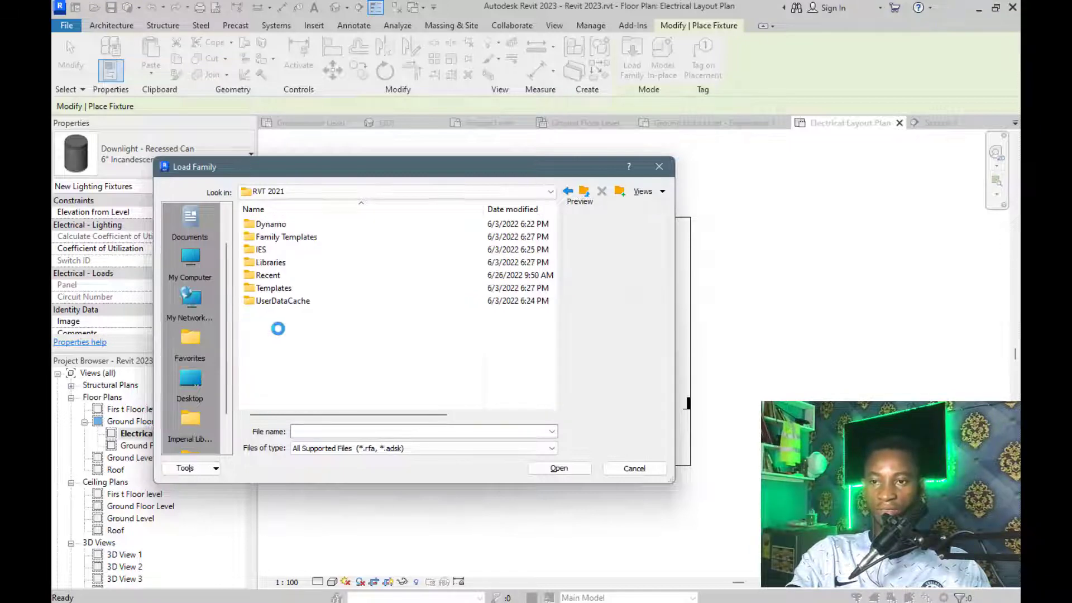
pyautogui.click(265, 262)
pyautogui.doubleClick(265, 263)
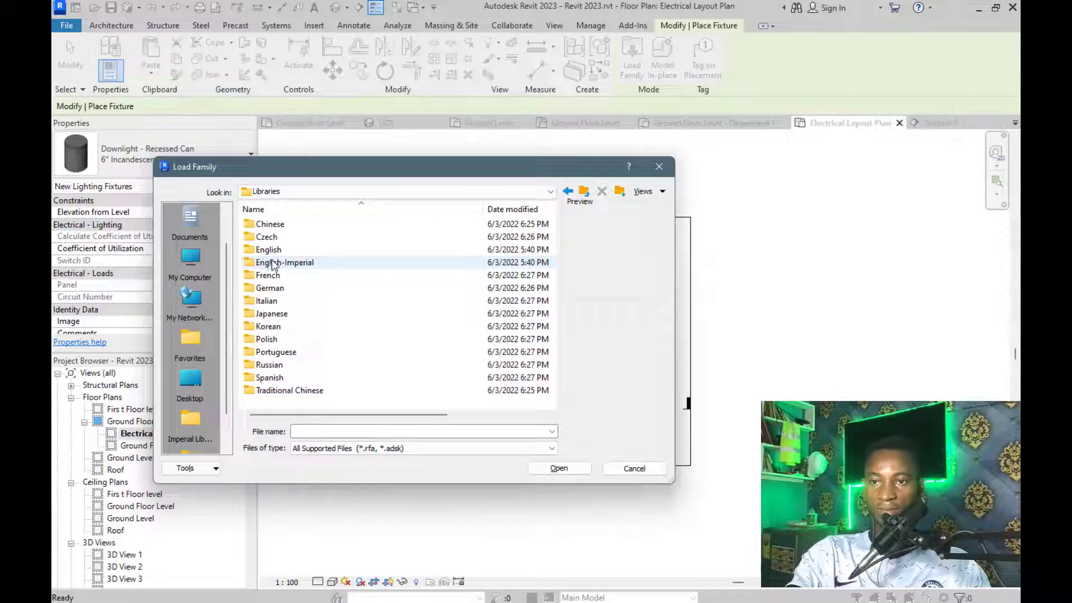
pyautogui.doubleClick(267, 250)
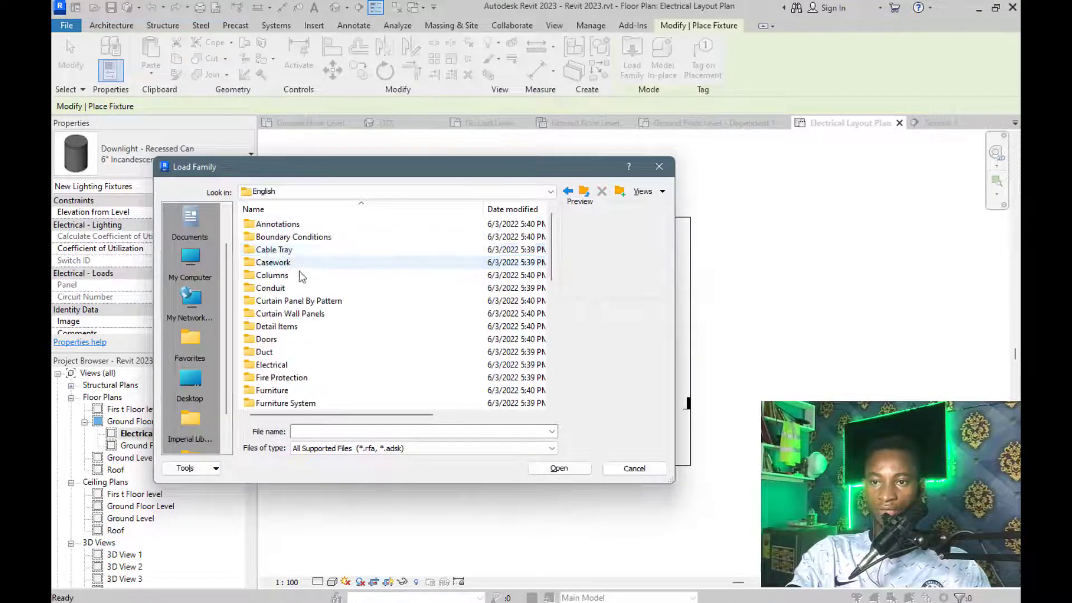
# Look through the English library's categories and open its Electrical folder
pyautogui.scroll(-9, 307, 313)
pyautogui.scroll(2, 305, 366)
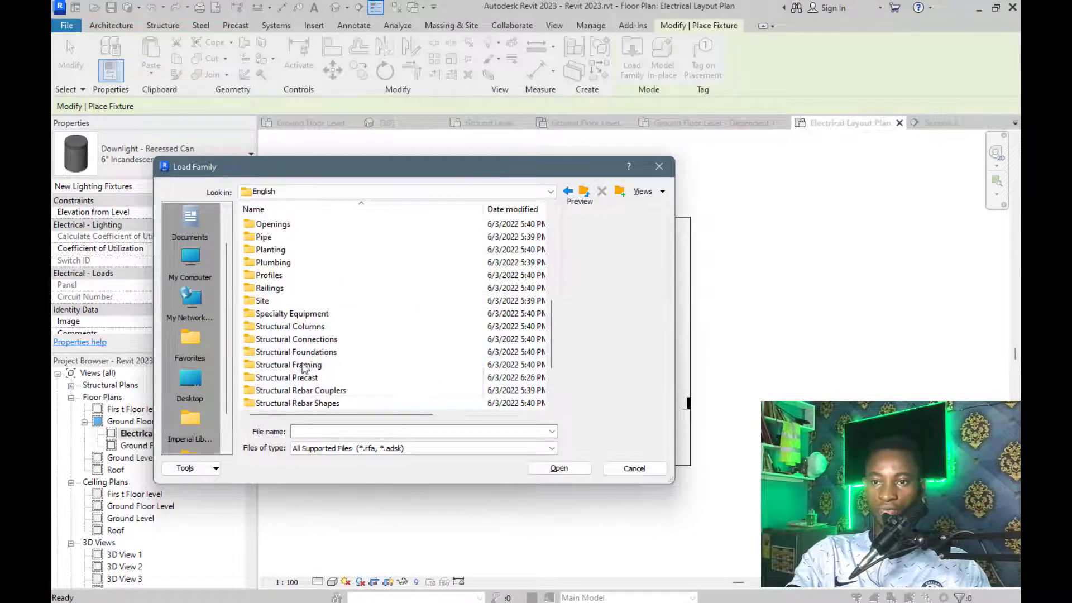
pyautogui.scroll(2, 293, 284)
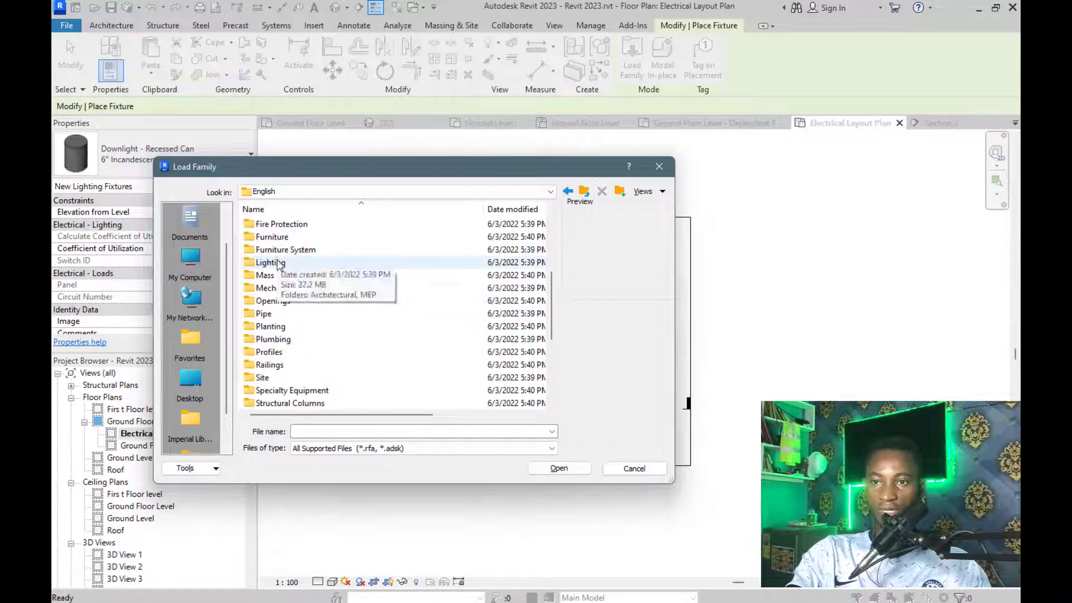
pyautogui.scroll(4, 279, 280)
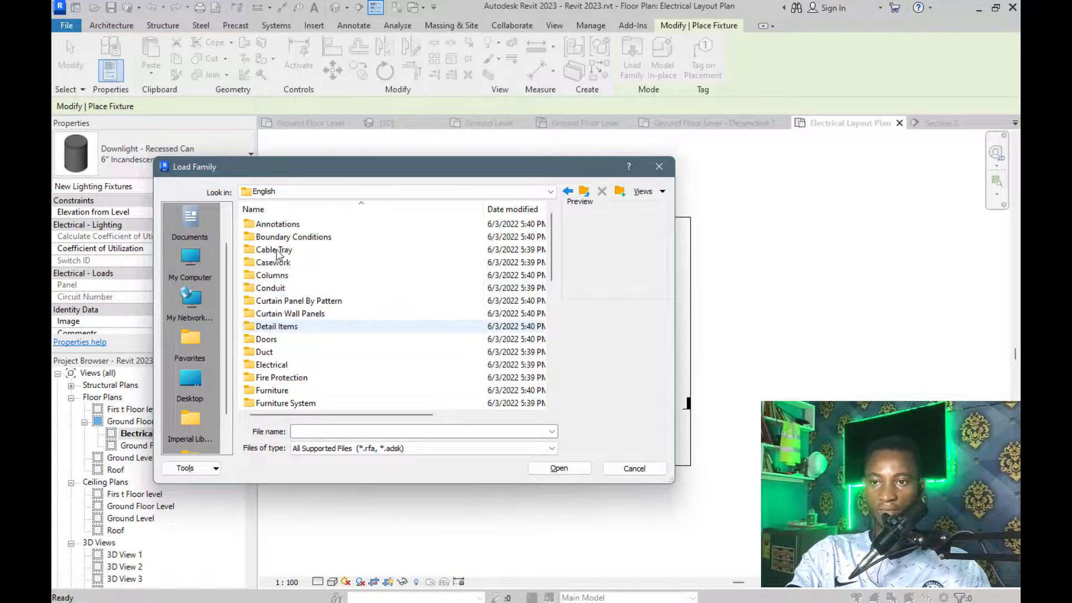
pyautogui.scroll(-1, 288, 279)
pyautogui.doubleClick(291, 326)
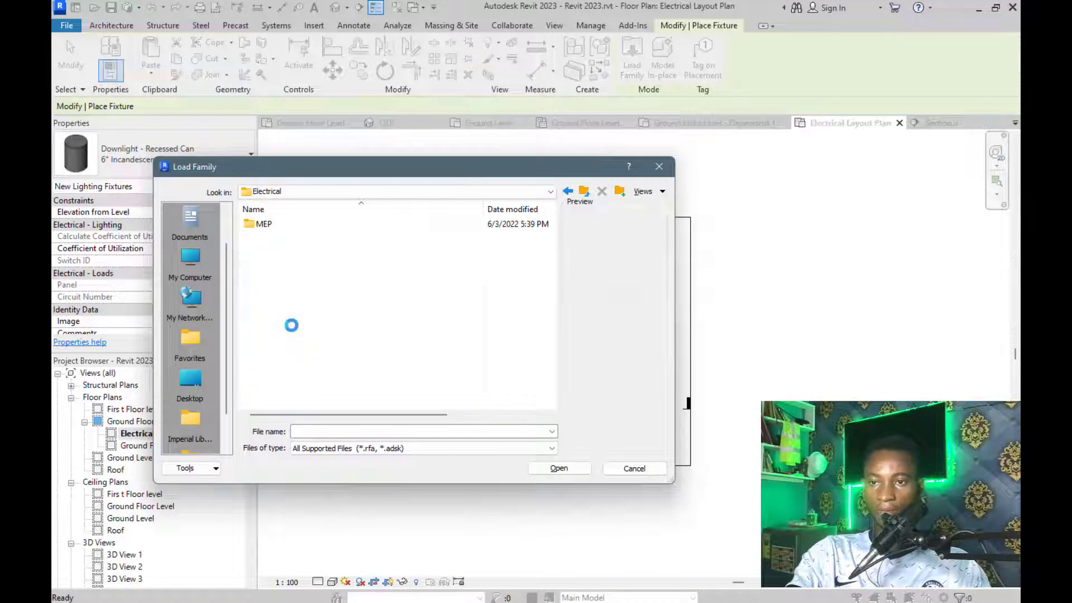
# Preview power connector families in the MEP Connectors folder, and return to the MEP folder
pyautogui.doubleClick(273, 224)
pyautogui.doubleClick(275, 224)
pyautogui.click(276, 225)
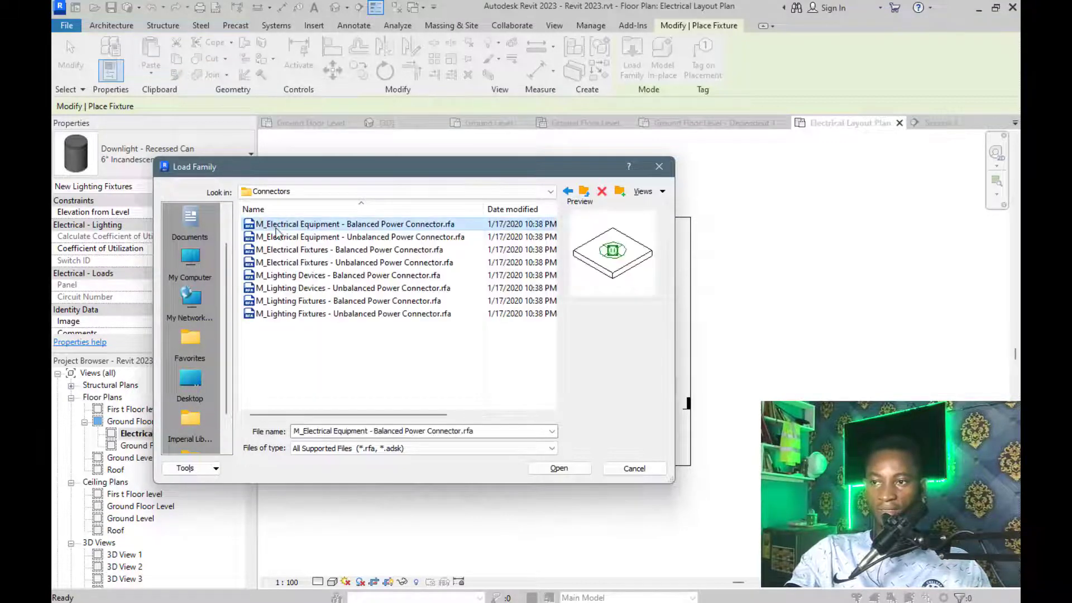
pyautogui.click(282, 236)
pyautogui.click(288, 251)
pyautogui.press('BackSpace')
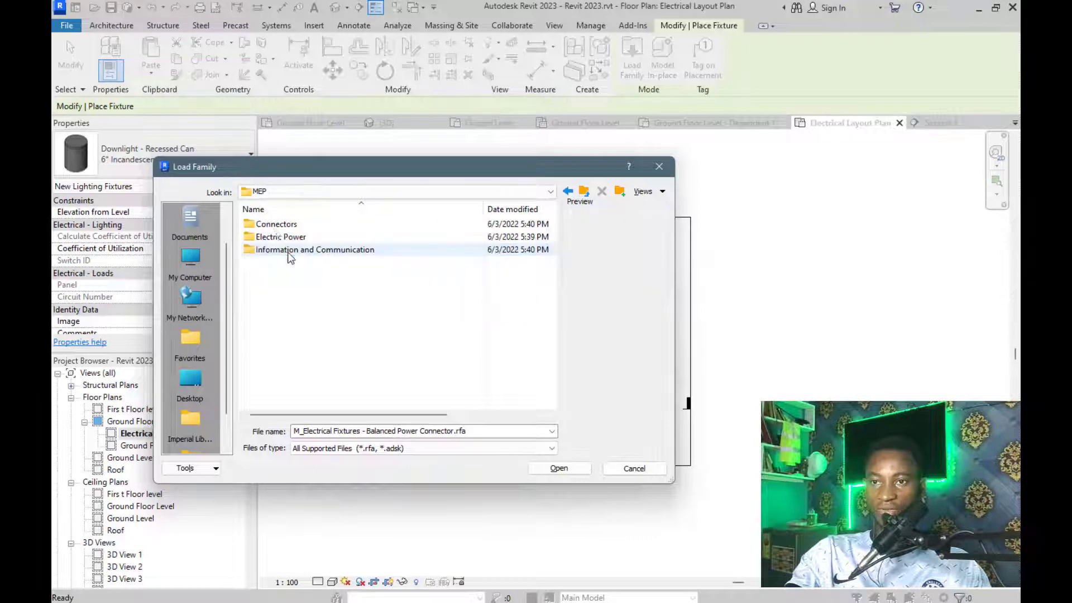
# Open the Appliances folder under Electric Power and preview the fan, hair dryer, hand dryer and heater families
pyautogui.doubleClick(278, 236)
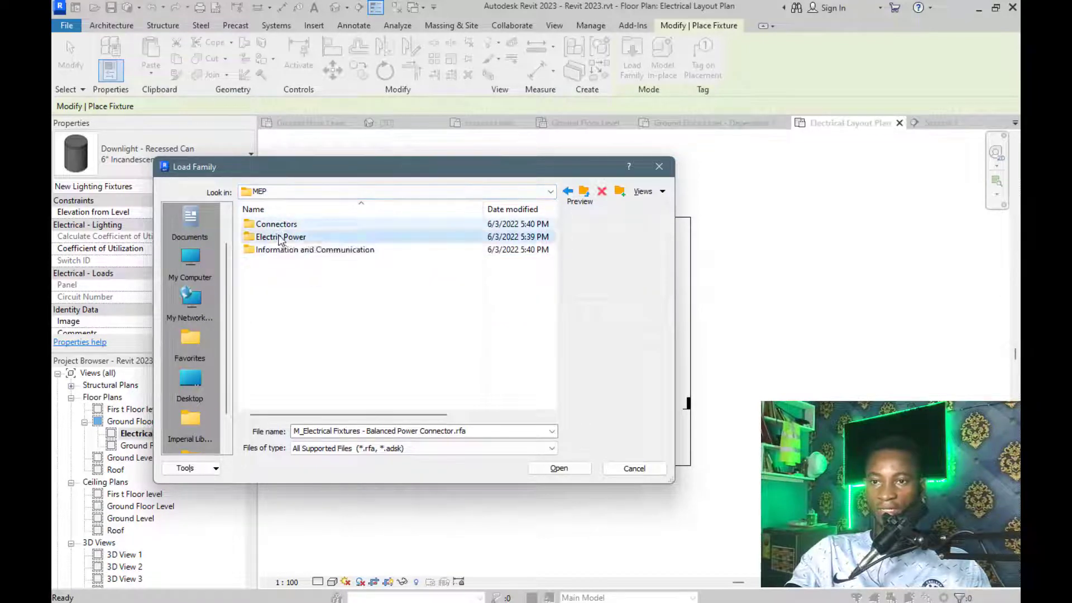
pyautogui.doubleClick(274, 224)
pyautogui.click(275, 224)
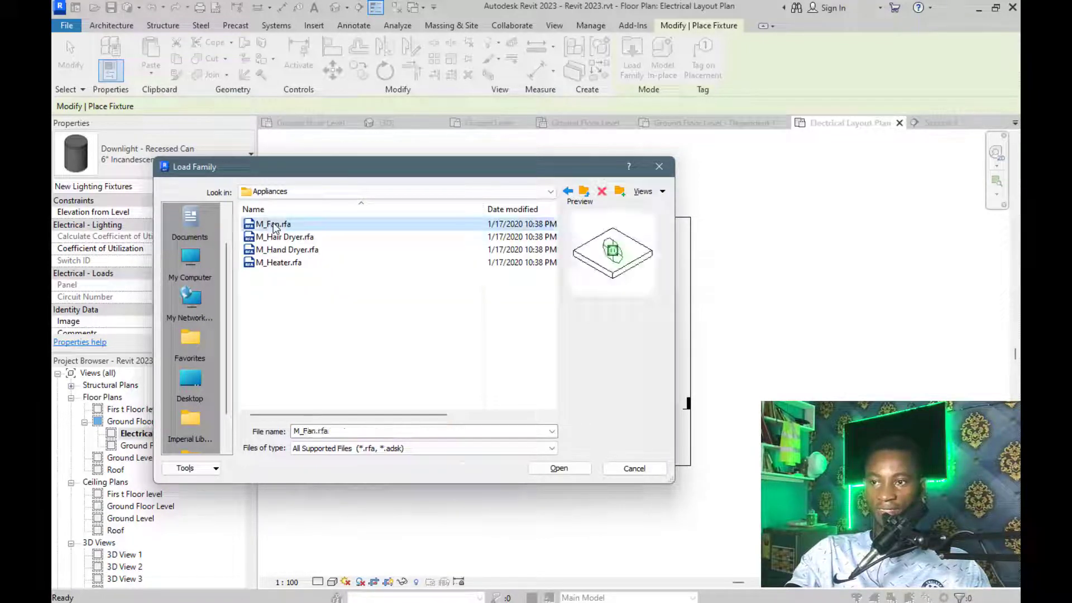
pyautogui.click(284, 237)
pyautogui.click(290, 251)
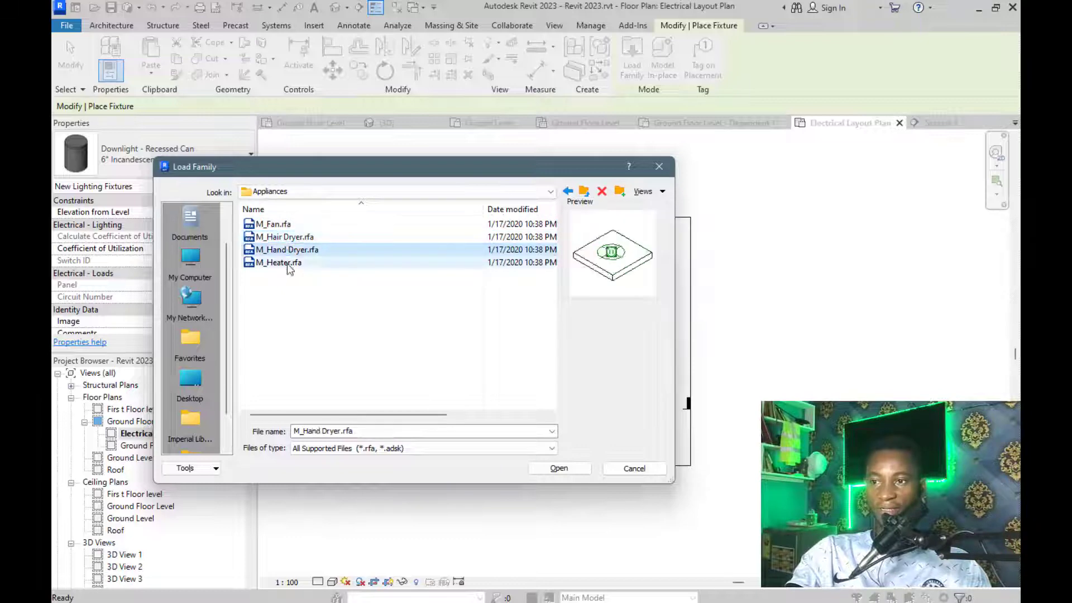
pyautogui.click(289, 273)
pyautogui.click(284, 263)
# Try to load the M_Fan.rfa family as a lighting fixture, and choose to retry with other files
pyautogui.click(273, 224)
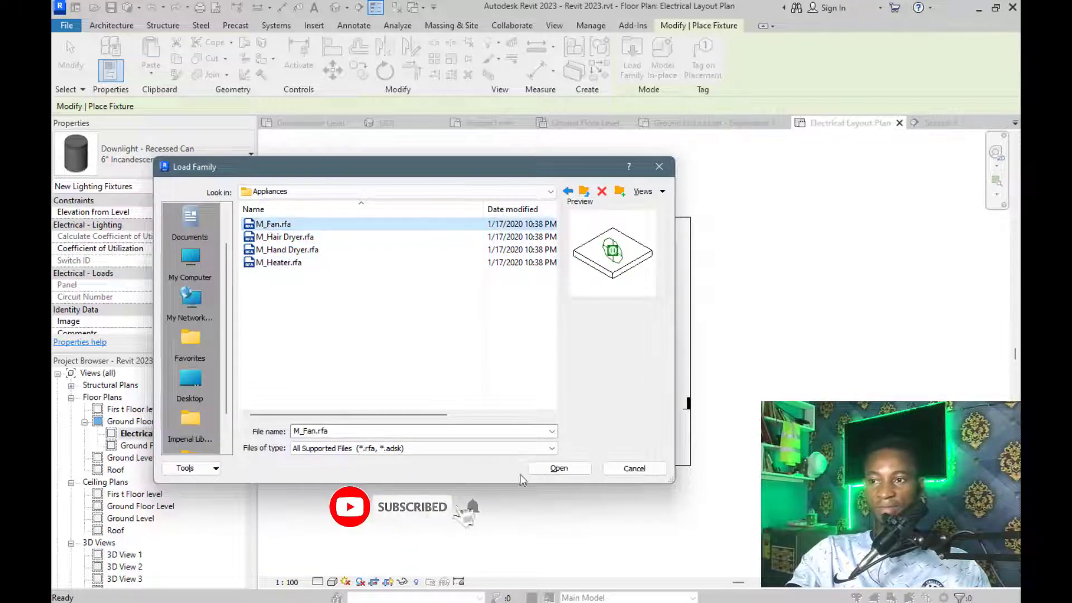
pyautogui.click(566, 471)
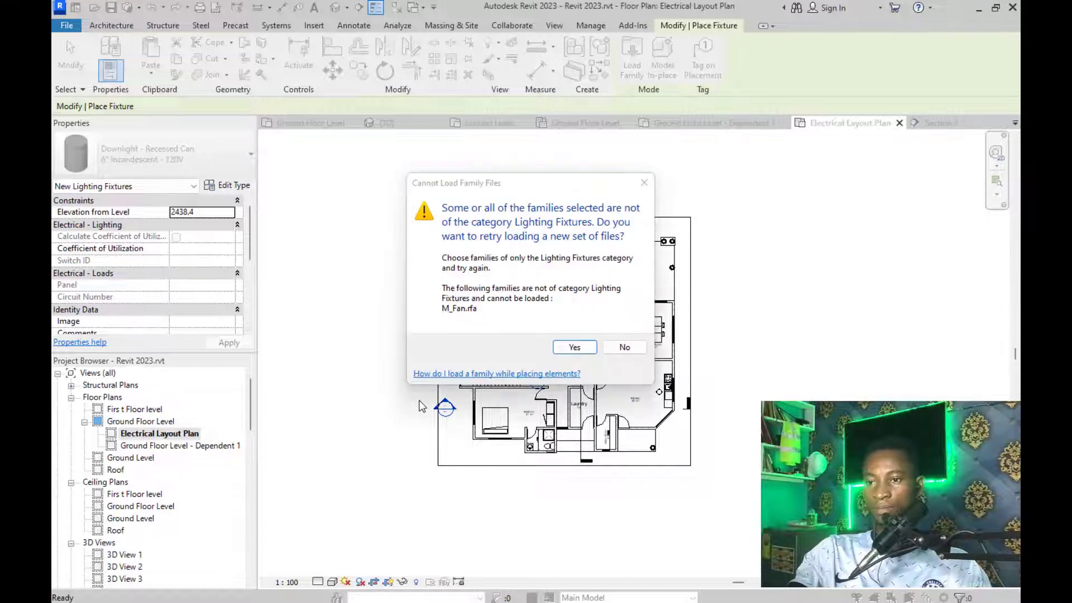
pyautogui.click(574, 348)
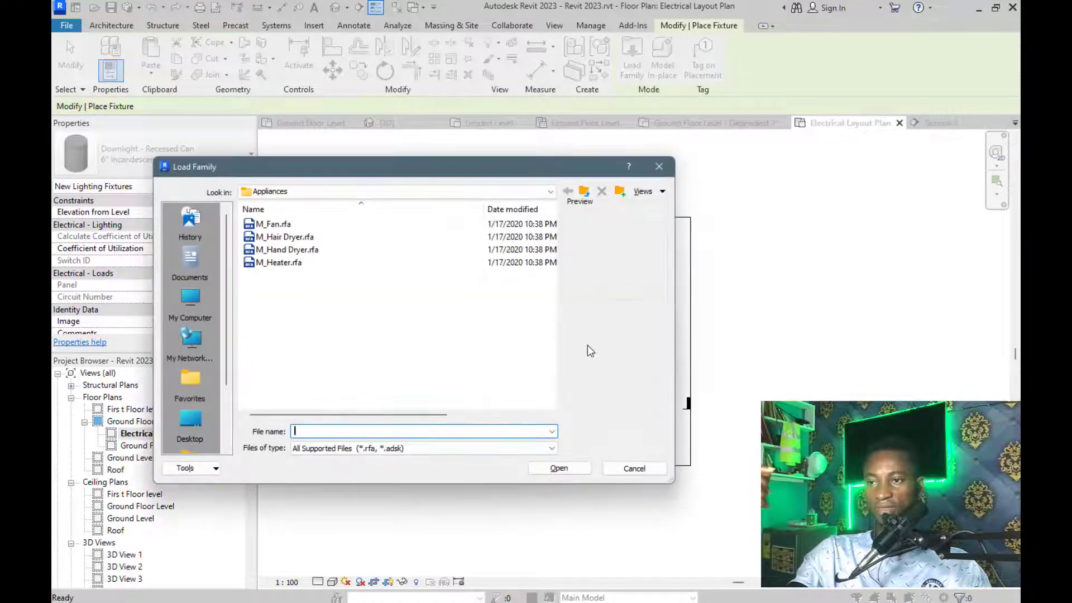
# Look into the MEP library's Information and Communication folder, and return to the English library folder
pyautogui.click(585, 196)
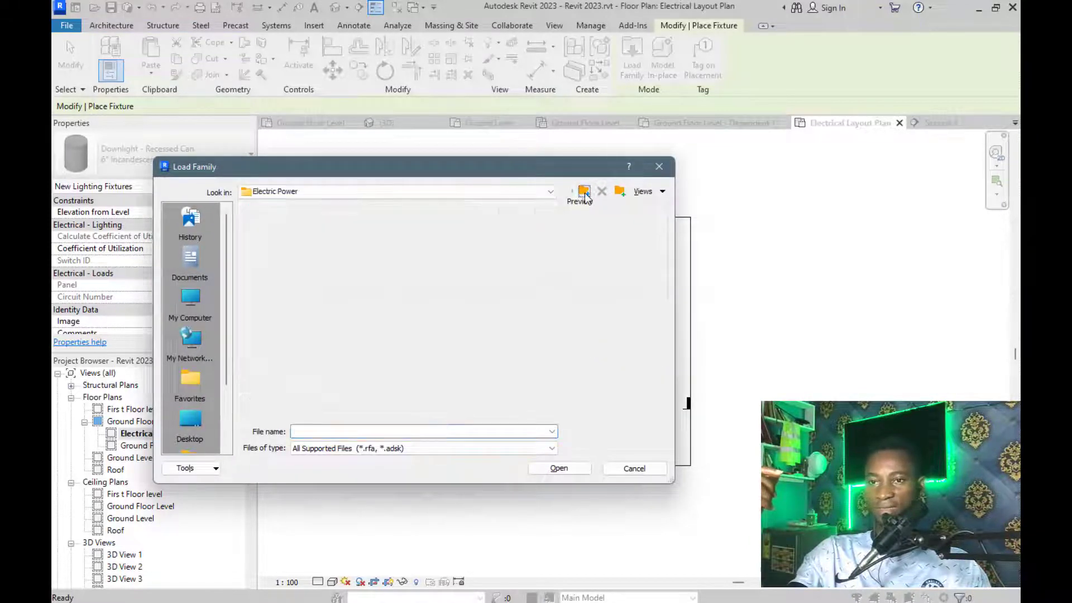
pyautogui.click(585, 197)
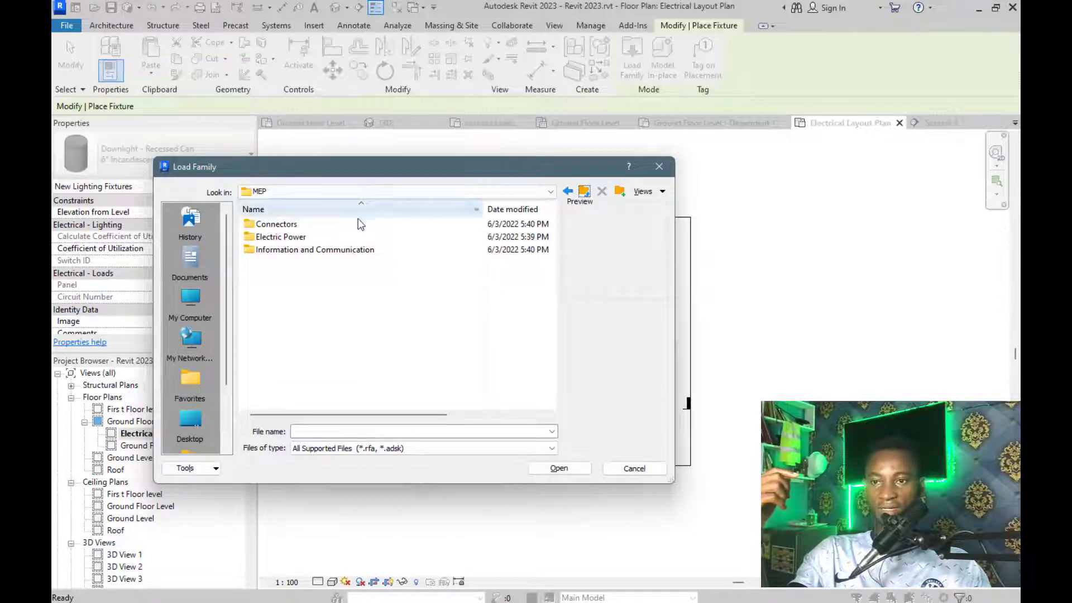
pyautogui.doubleClick(306, 252)
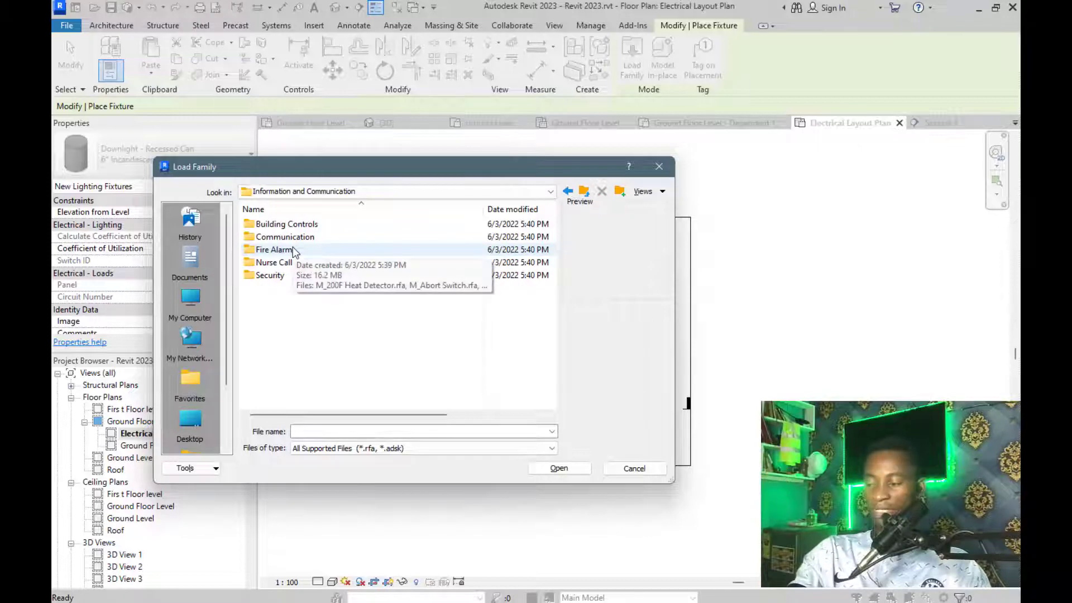
pyautogui.press('BackSpace')
pyautogui.press('BackSpace')
pyautogui.press('BackSpace')
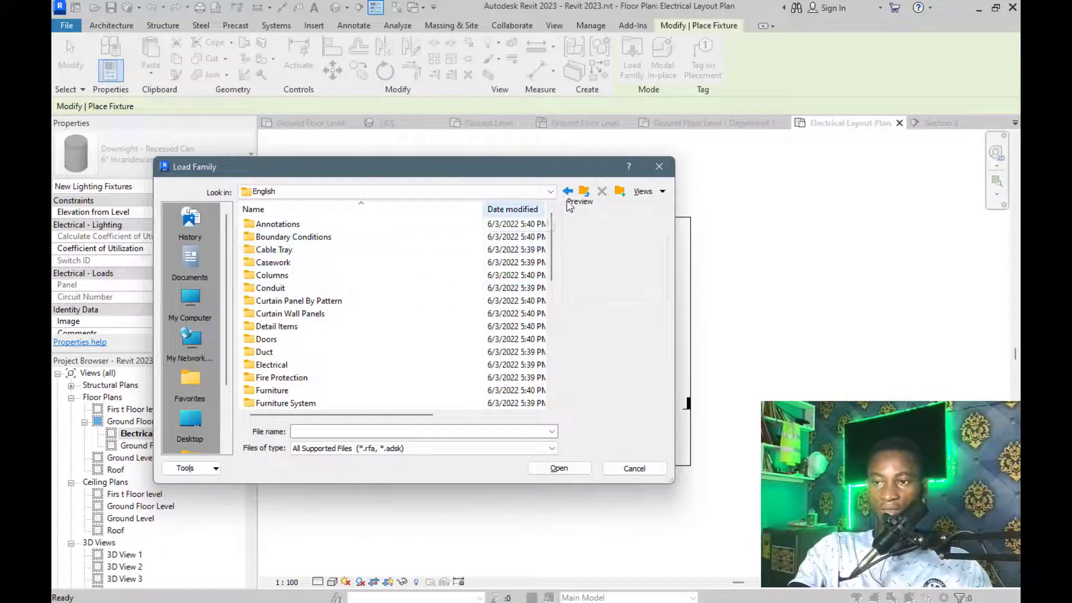
# Go up to the Autodesk program data folder and open its RVT 2020 folder
pyautogui.click(584, 192)
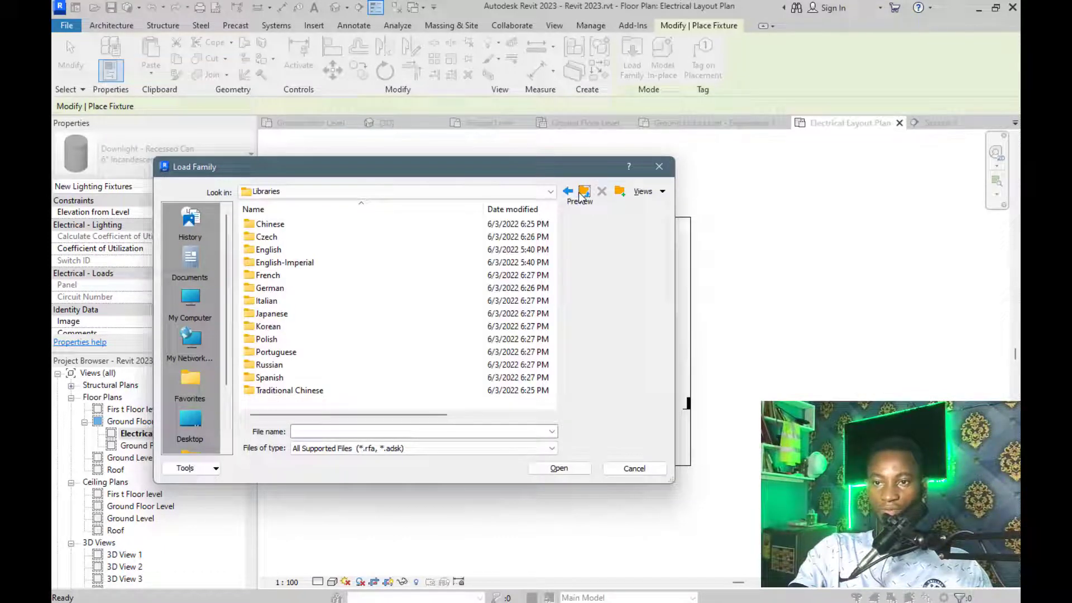
pyautogui.click(584, 192)
pyautogui.click(584, 192)
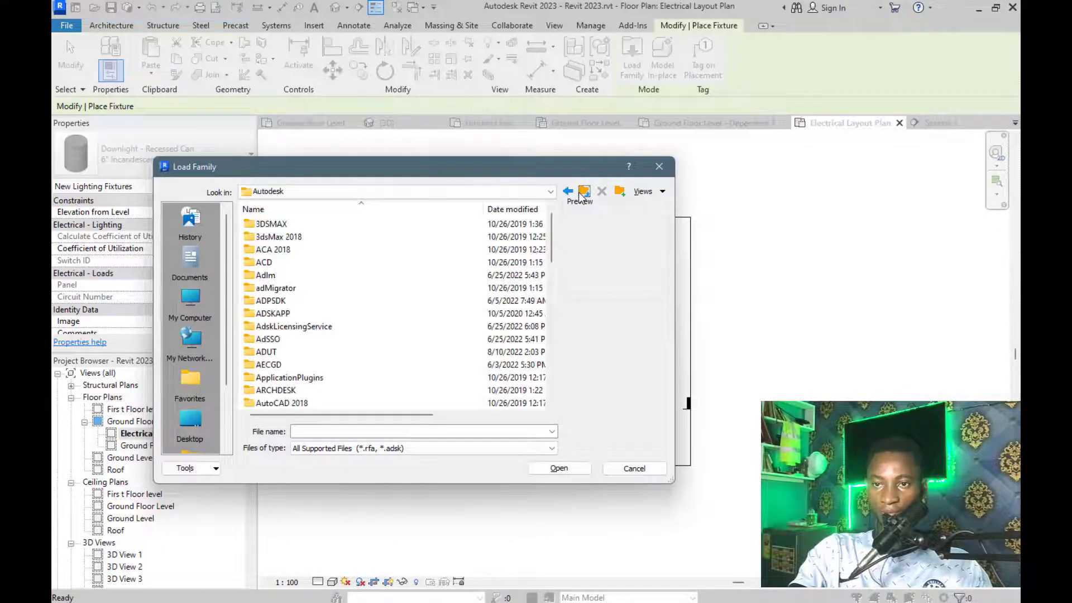
pyautogui.scroll(-8, 335, 307)
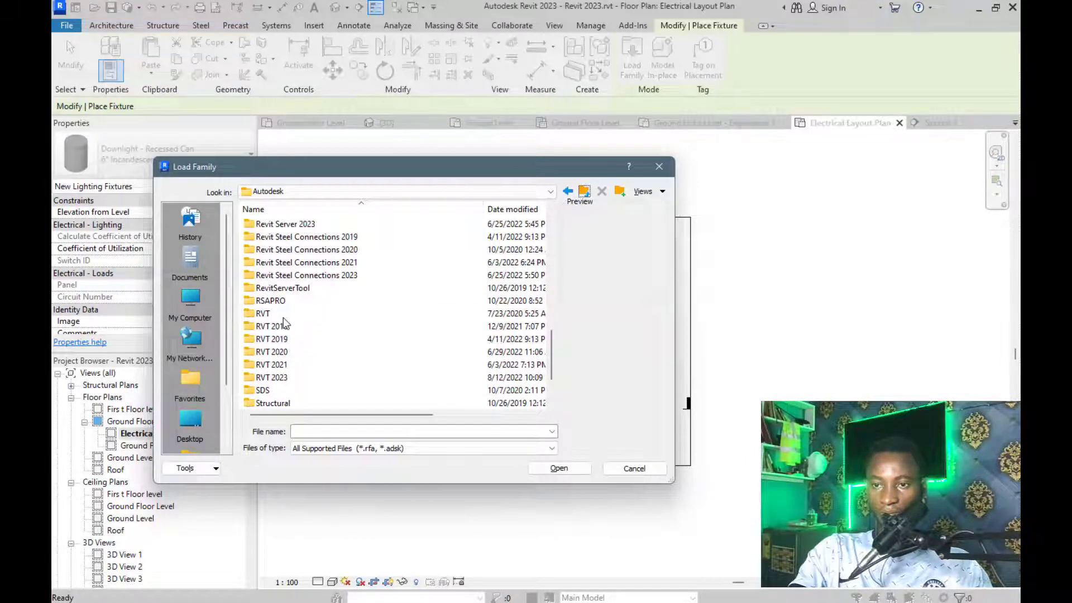
pyautogui.scroll(-1, 283, 318)
pyautogui.doubleClick(282, 321)
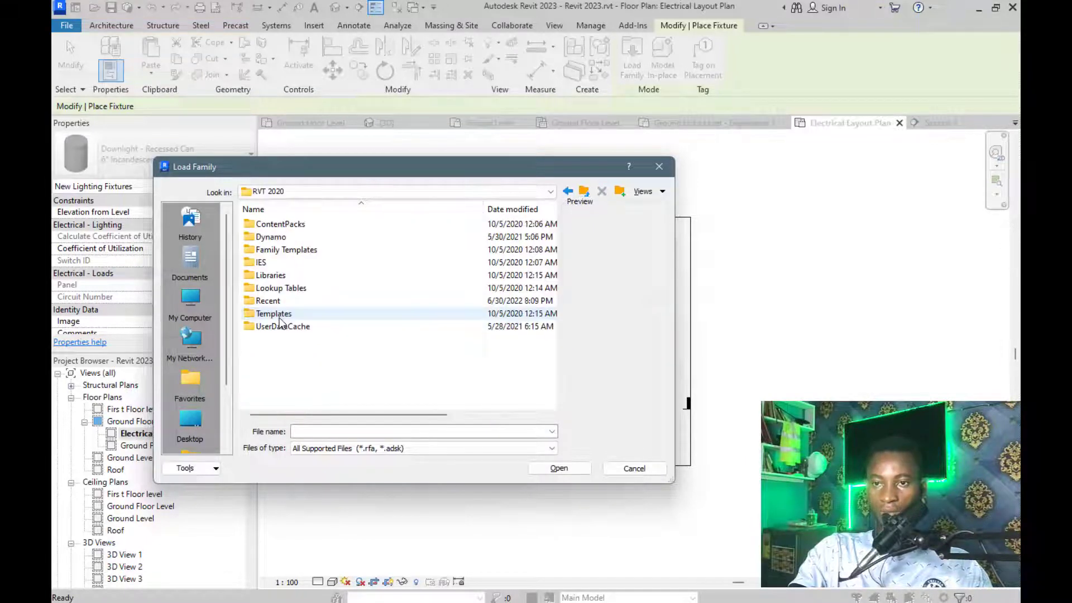
# Open the Electrical folder of the US Metric library
pyautogui.click(284, 278)
pyautogui.doubleClick(284, 277)
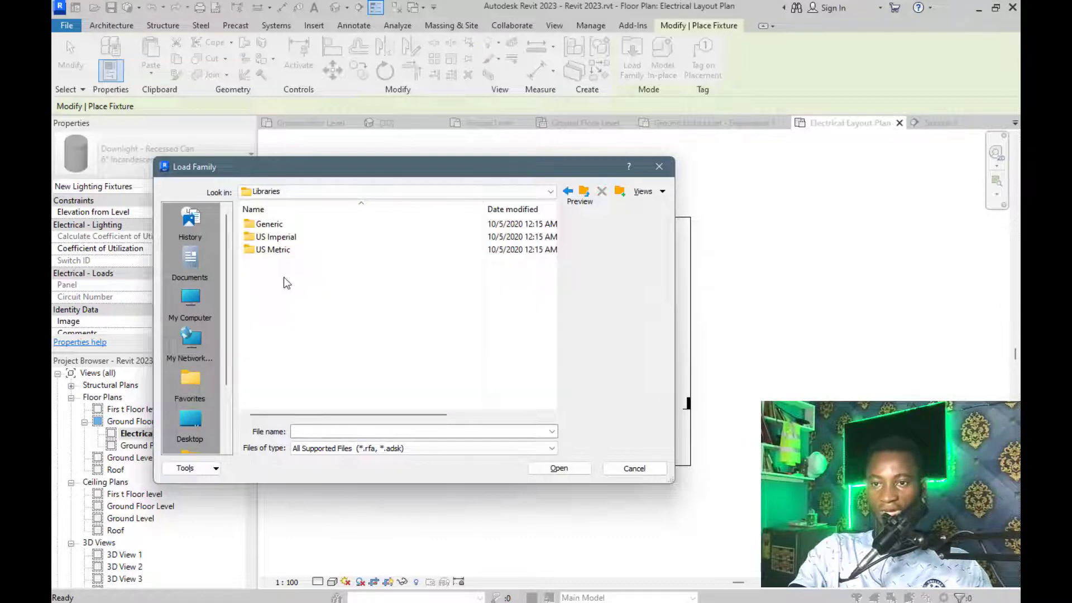
pyautogui.doubleClick(277, 250)
pyautogui.scroll(-1, 288, 263)
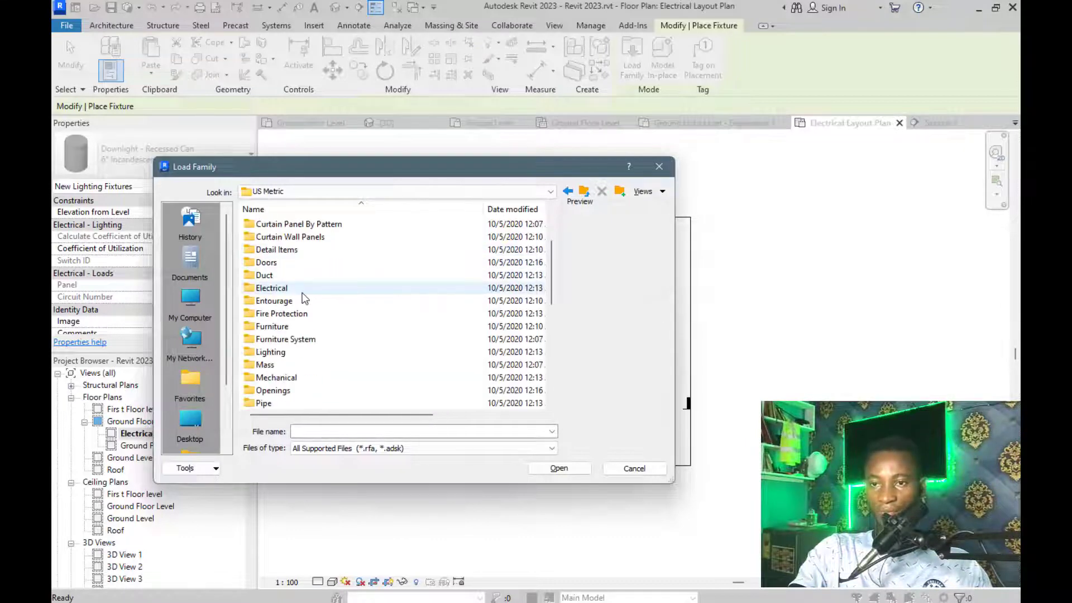
pyautogui.doubleClick(293, 287)
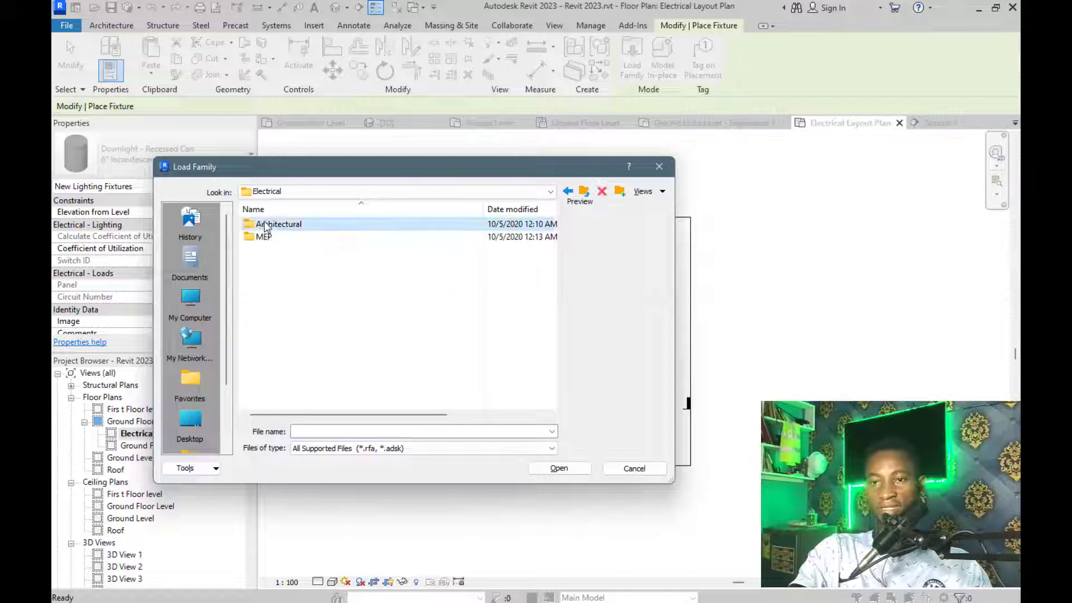
# Preview the M_Electrical Panel.rfa family in the Architectural Distribution folder, and return to Electrical Power
pyautogui.doubleClick(264, 225)
pyautogui.click(276, 237)
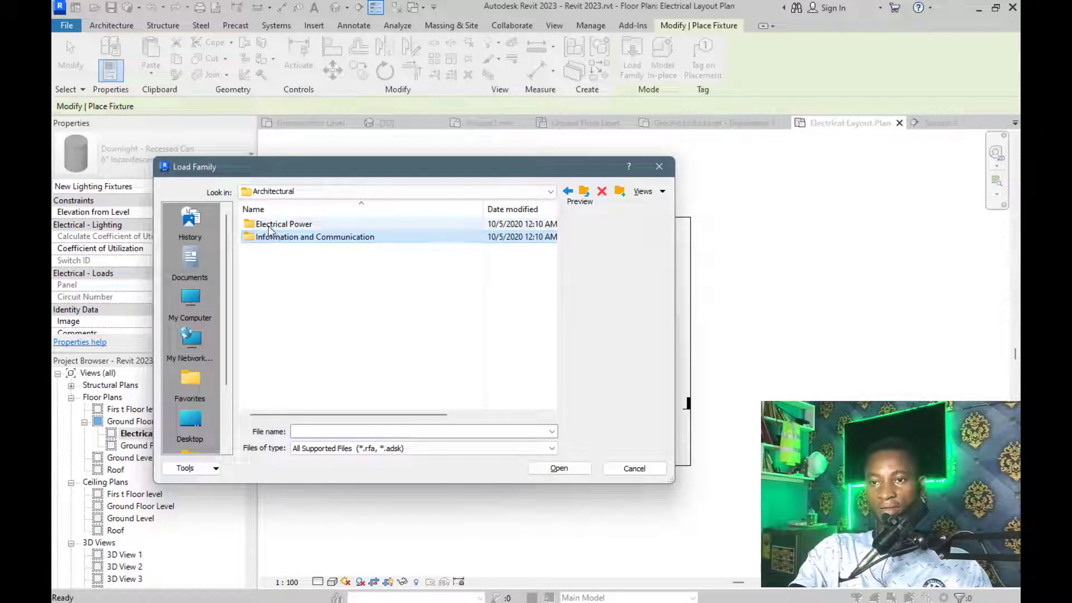
pyautogui.doubleClick(272, 224)
pyautogui.click(269, 228)
pyautogui.doubleClick(270, 228)
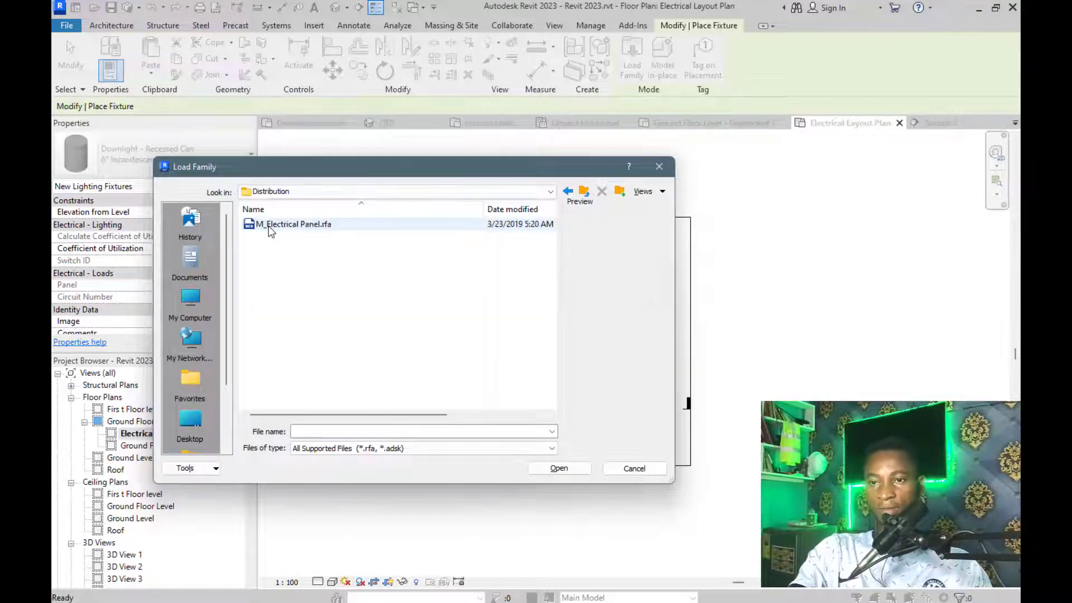
pyautogui.click(271, 230)
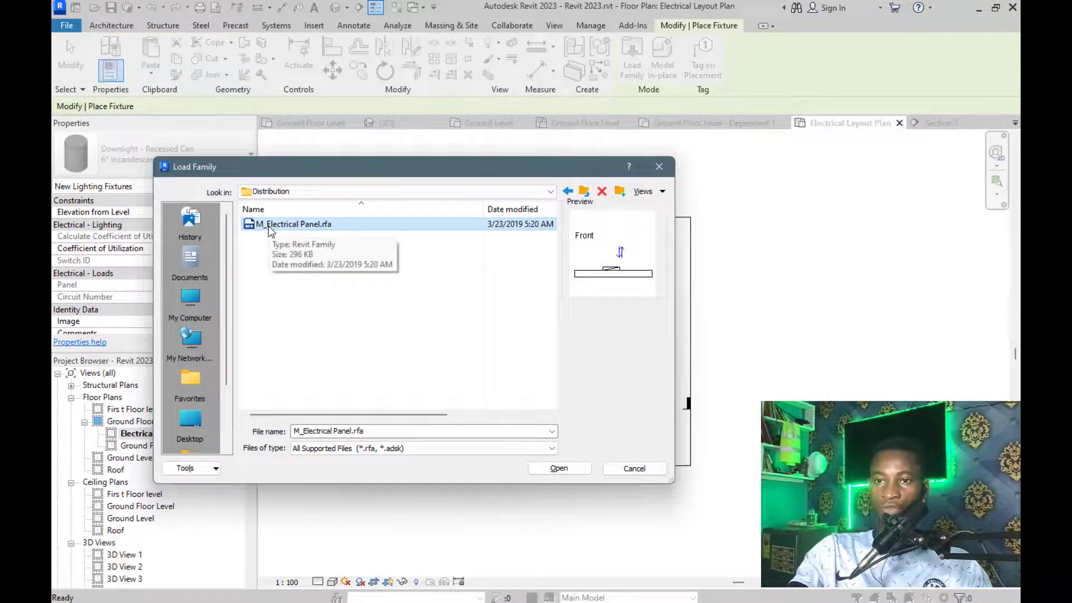
pyautogui.press('BackSpace')
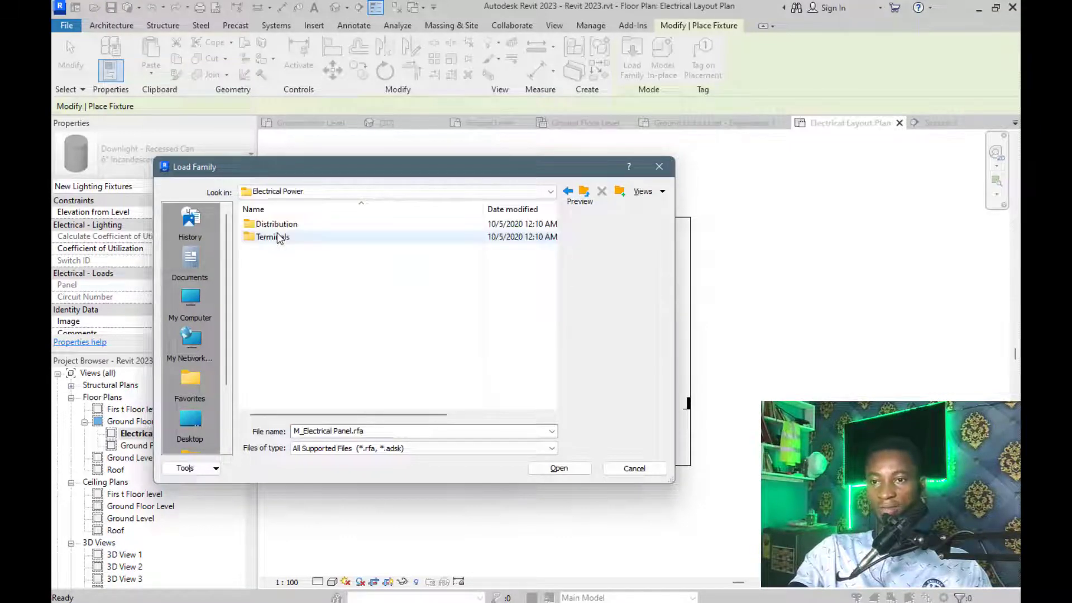
# Open the Terminals folder and preview the duplex and range outlets and the dimmer and three-way switches
pyautogui.doubleClick(277, 236)
pyautogui.click(277, 236)
pyautogui.click(280, 250)
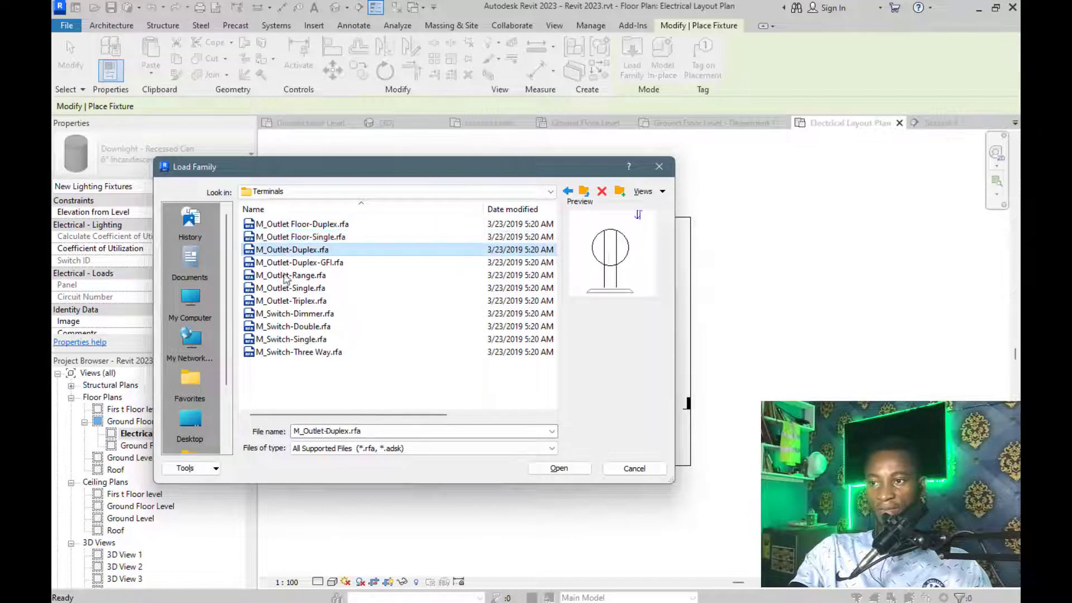
pyautogui.click(282, 275)
pyautogui.click(285, 314)
pyautogui.click(291, 353)
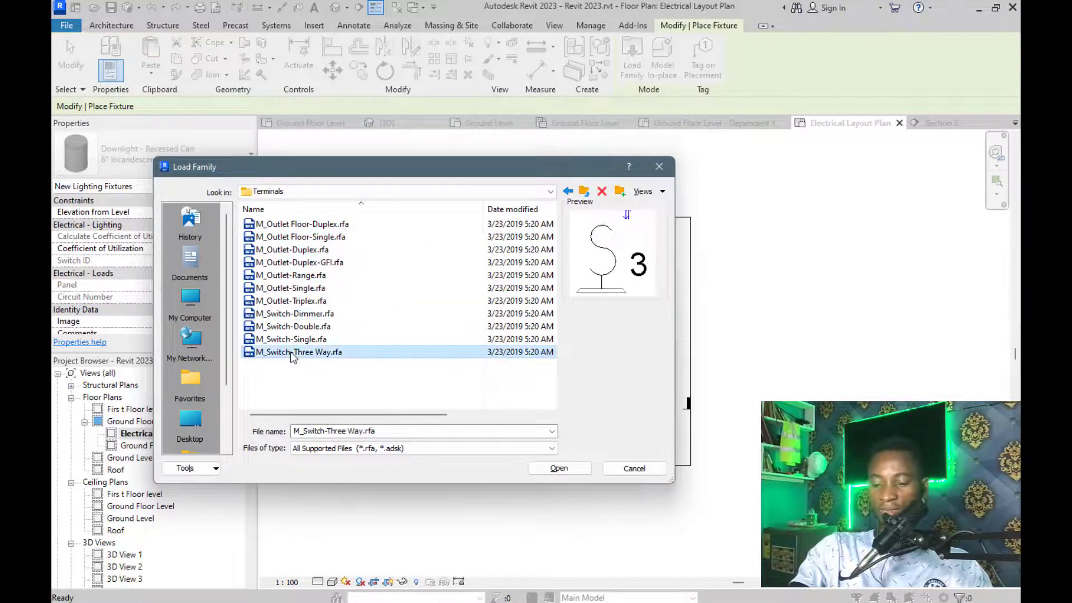
# Try to load all outlet and switch families from the Terminals folder, and choose to retry with other files
pyautogui.hotkey('ctrl', 'a')
pyautogui.click(560, 468)
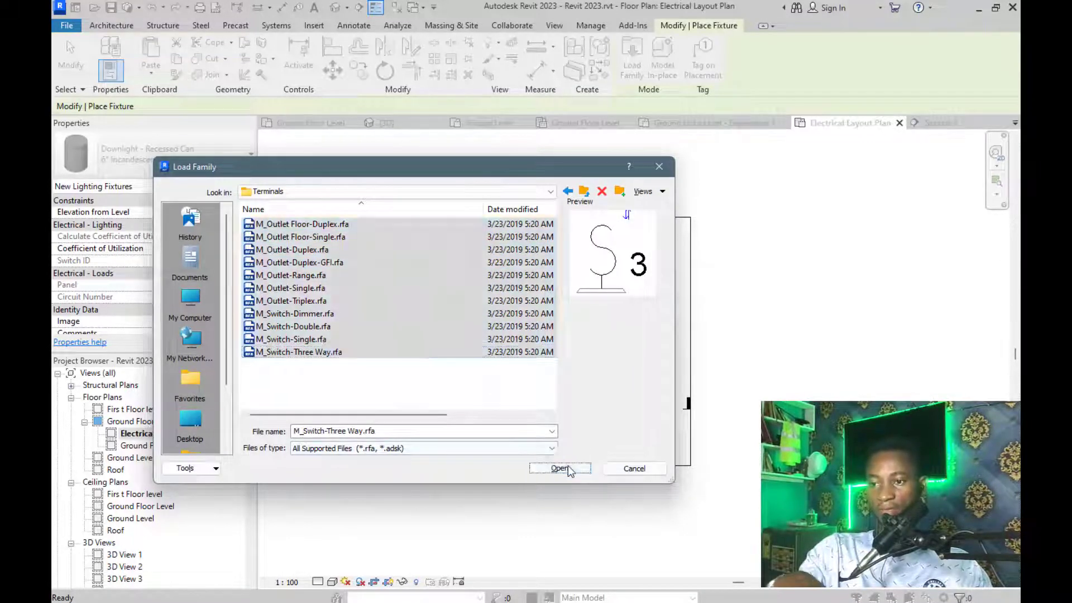
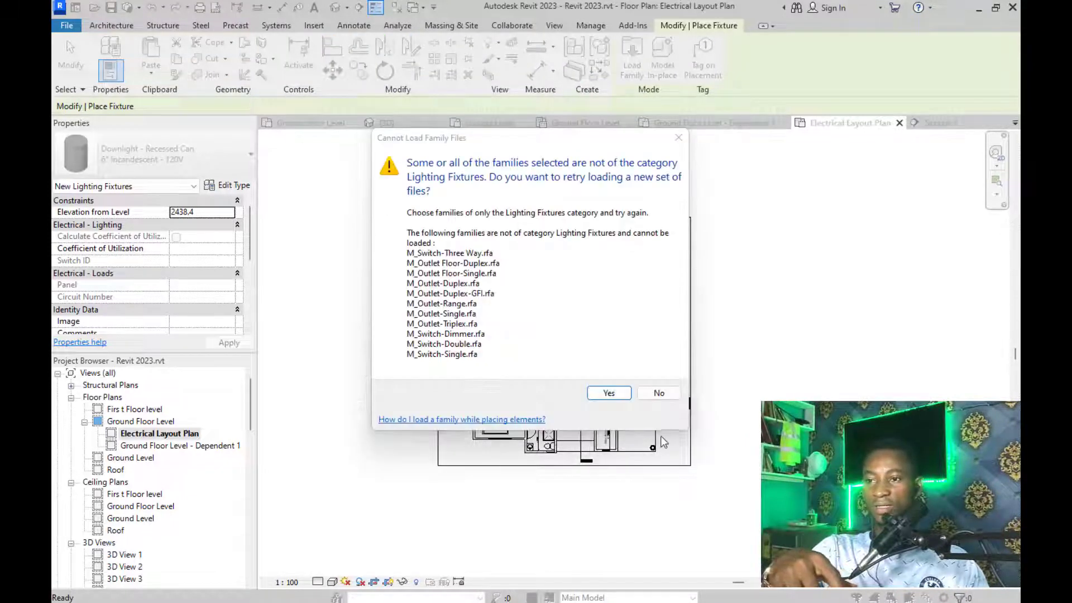
pyautogui.click(608, 393)
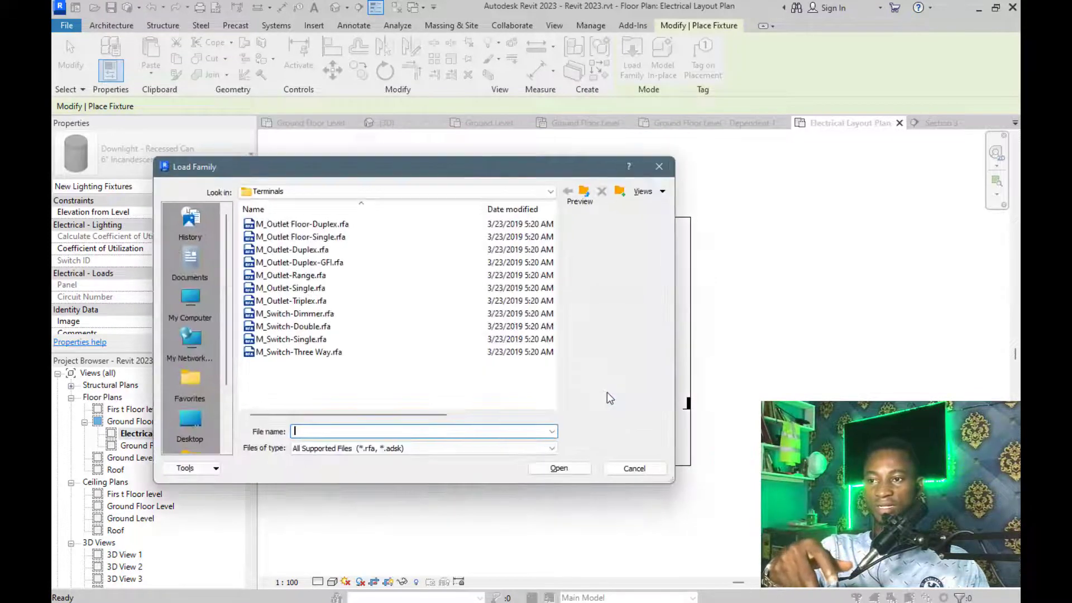
# Open the Building Controls folder under the Electrical library's MEP Information and Communication folder
pyautogui.click(590, 192)
pyautogui.click(590, 192)
pyautogui.click(589, 193)
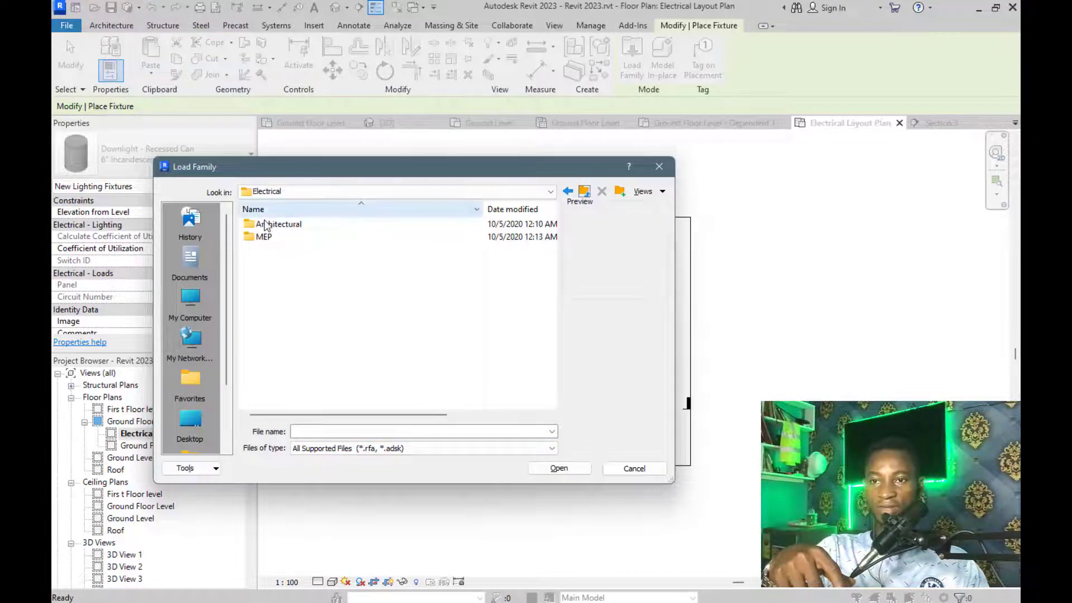
pyautogui.doubleClick(264, 236)
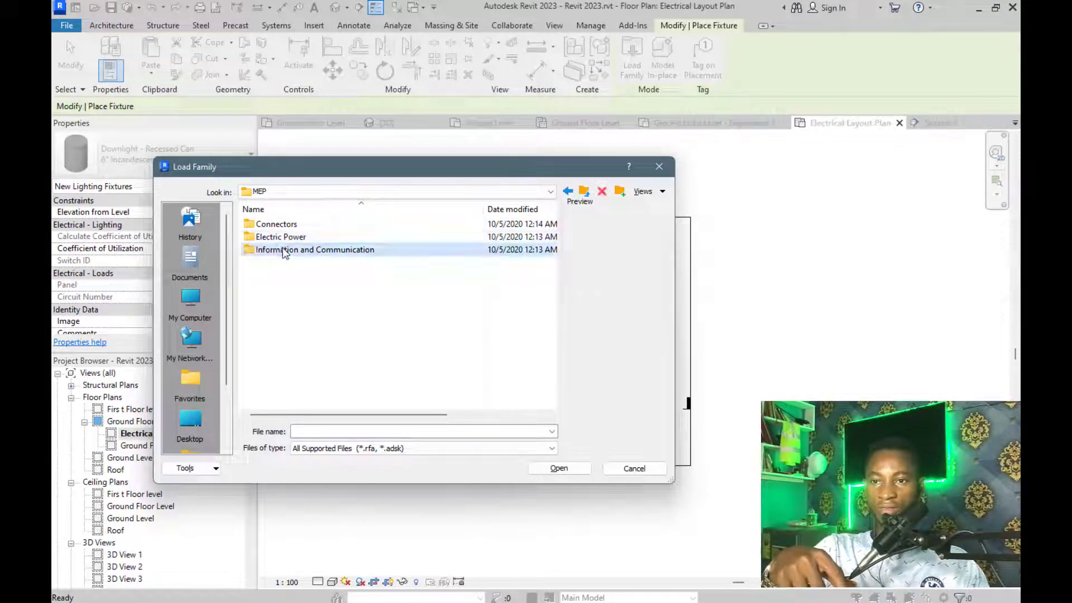
pyautogui.doubleClick(280, 249)
pyautogui.doubleClick(274, 224)
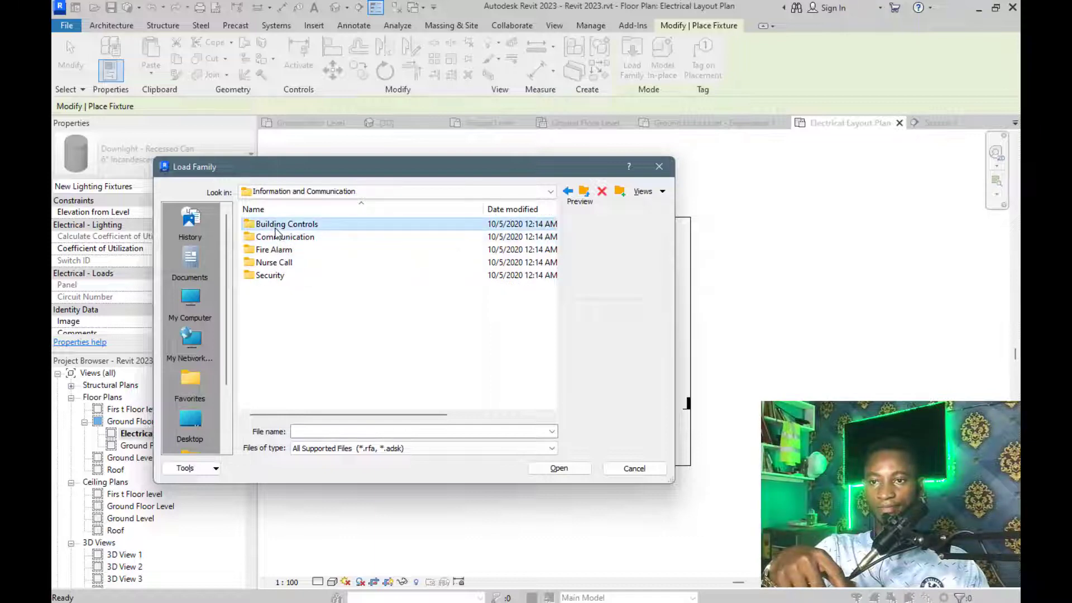
pyautogui.click(275, 224)
# Preview the ceiling daylighting sensors, try to load M_Ceiling Daylighting Sensor - Low Voltage.rfa, and decline to retry
pyautogui.click(281, 237)
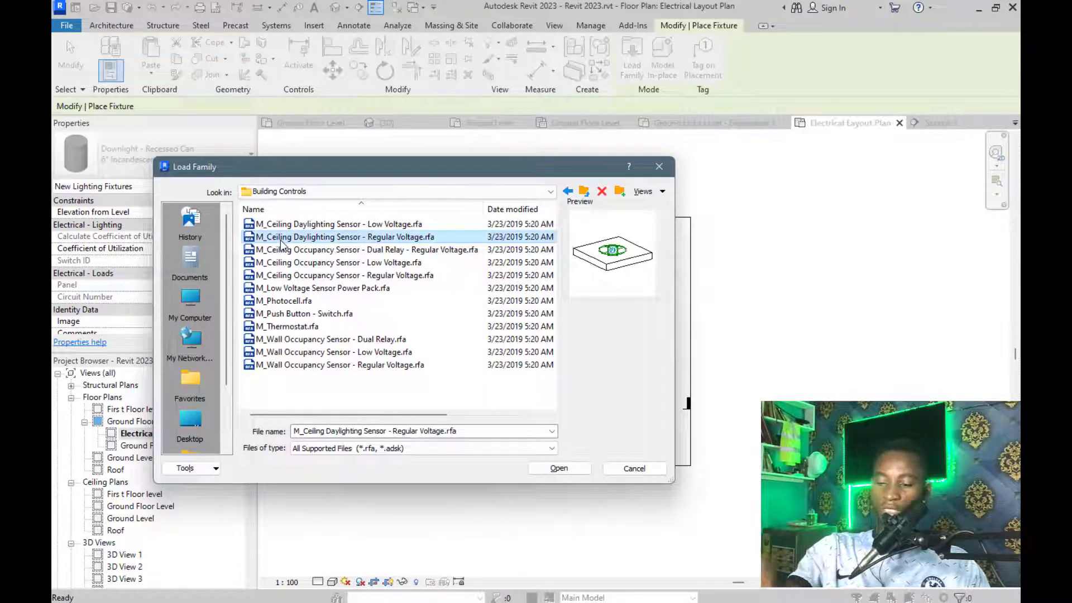
pyautogui.click(281, 224)
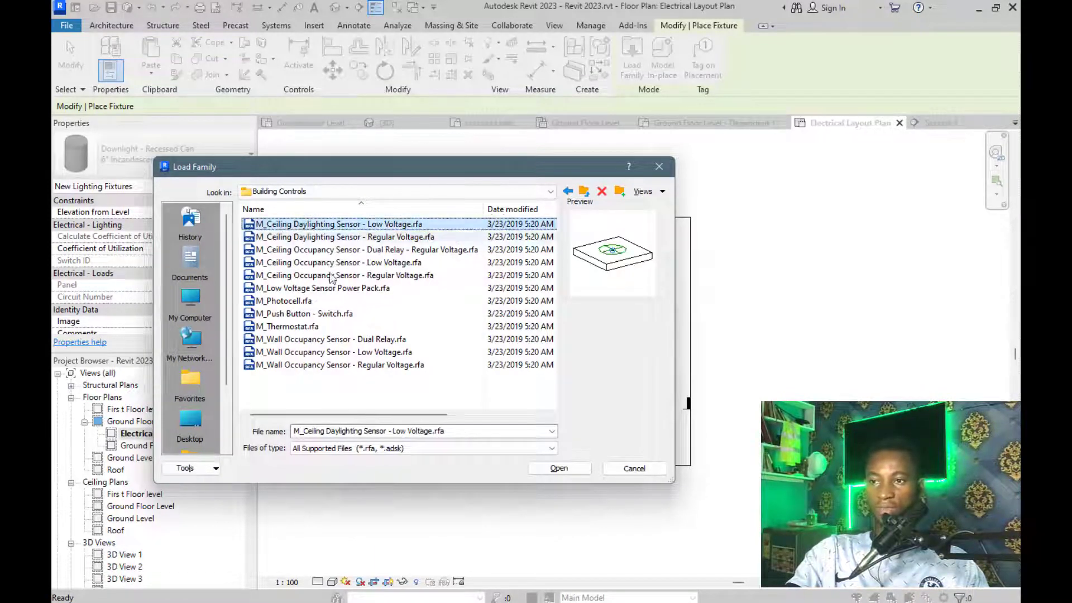
pyautogui.click(559, 471)
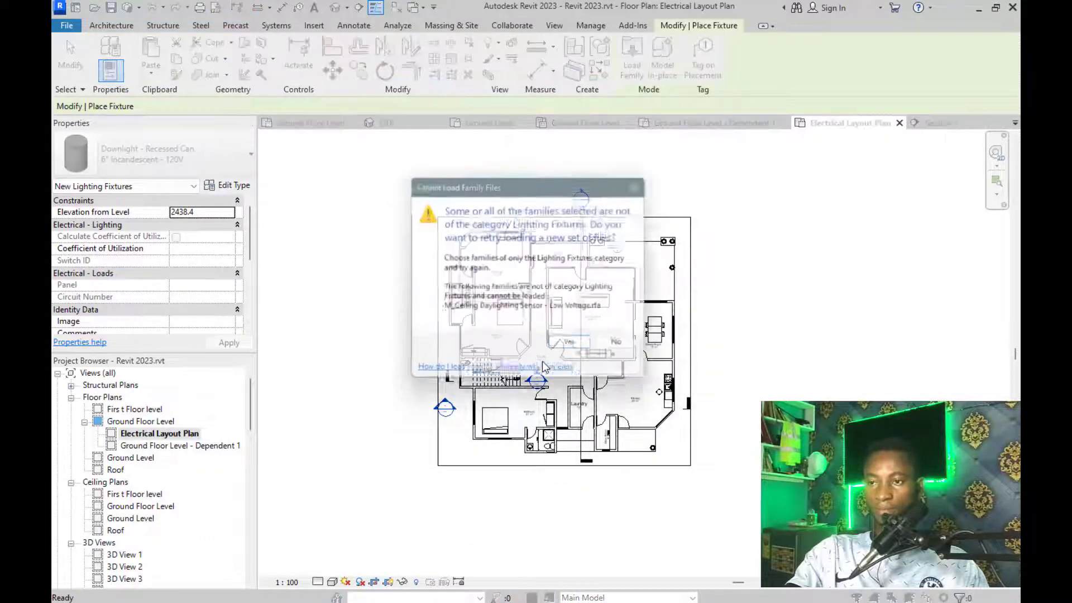
pyautogui.click(625, 347)
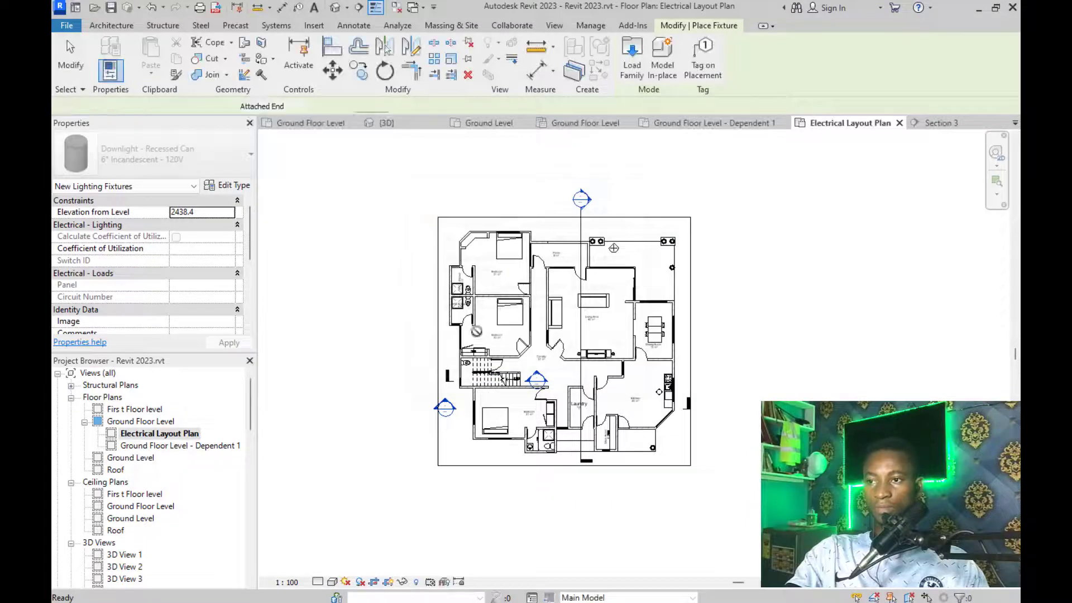
# Look through the loaded lighting fixture types, search them for "fan", and end the fixture placement
pyautogui.scroll(5, 486, 384)
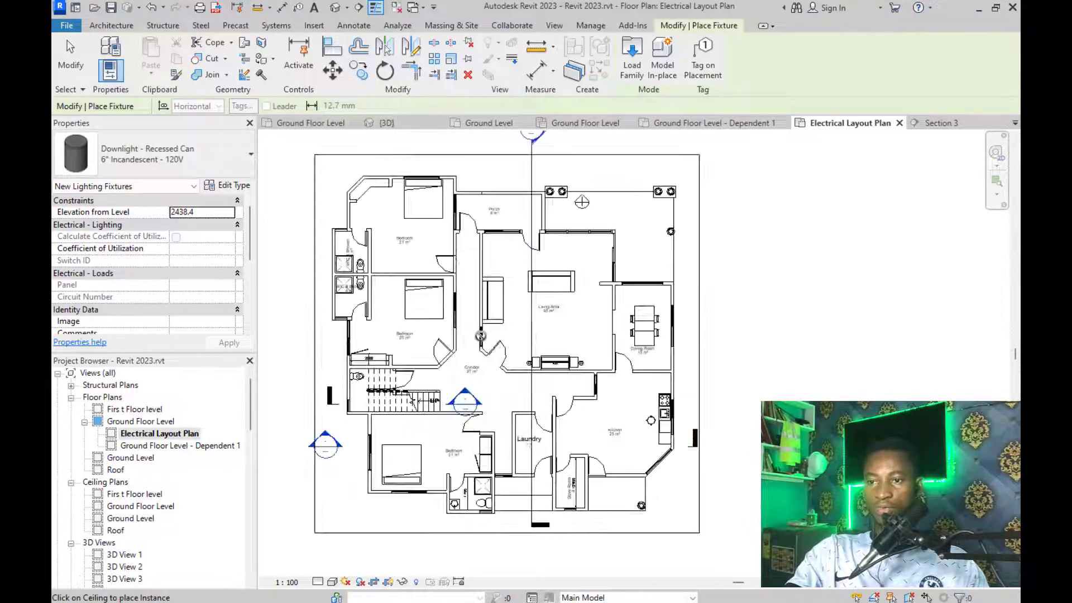
pyautogui.click(134, 155)
pyautogui.scroll(5, 135, 257)
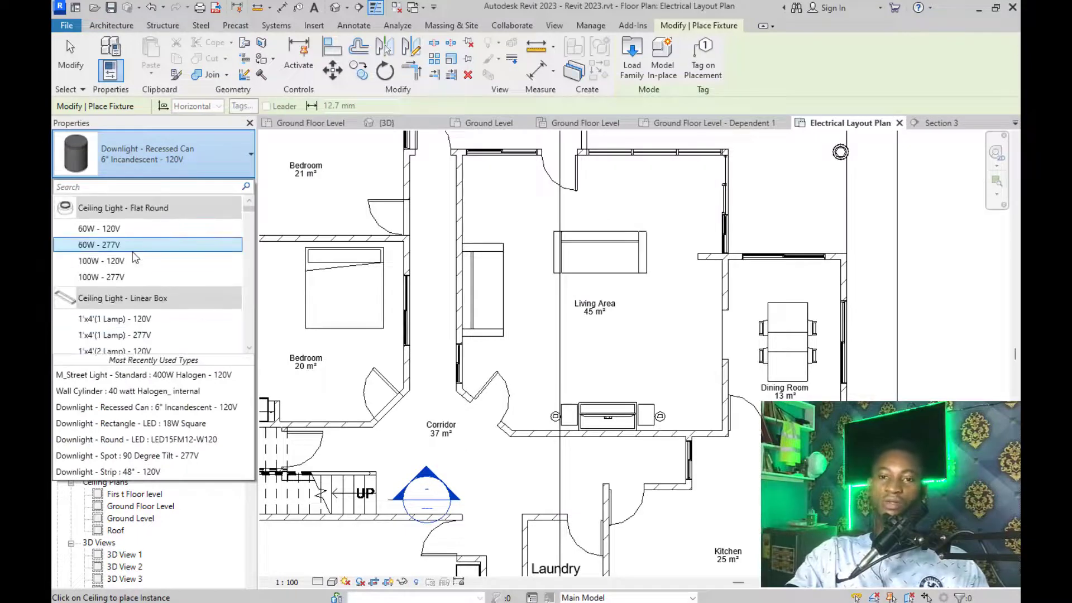
pyautogui.scroll(-2, 134, 257)
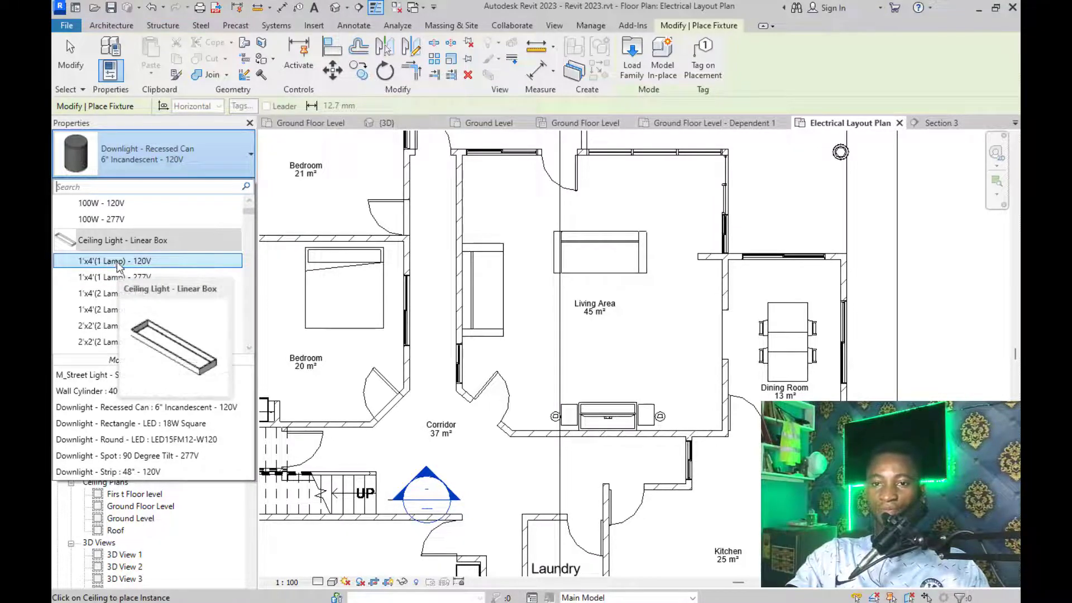
pyautogui.scroll(-1, 124, 302)
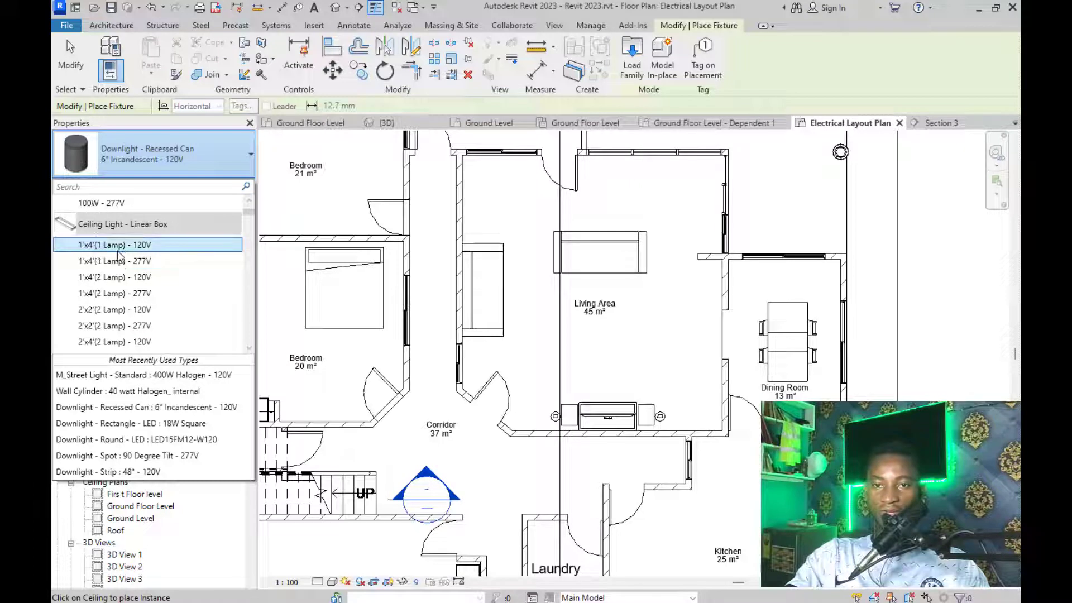
pyautogui.scroll(3, 120, 246)
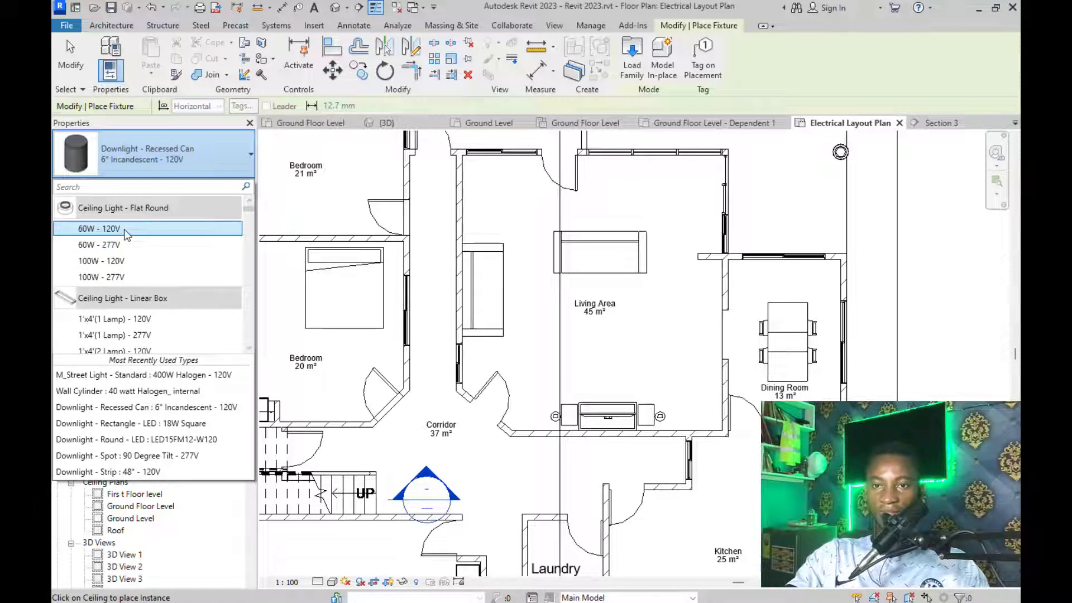
pyautogui.click(78, 186)
pyautogui.write('fan')
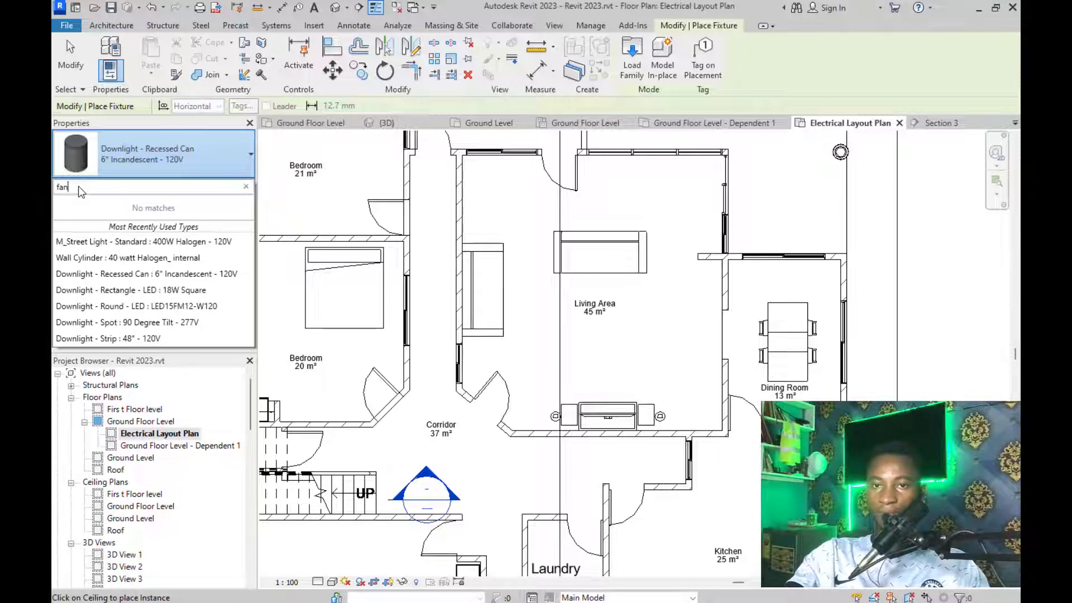
pyautogui.press('BackSpace')
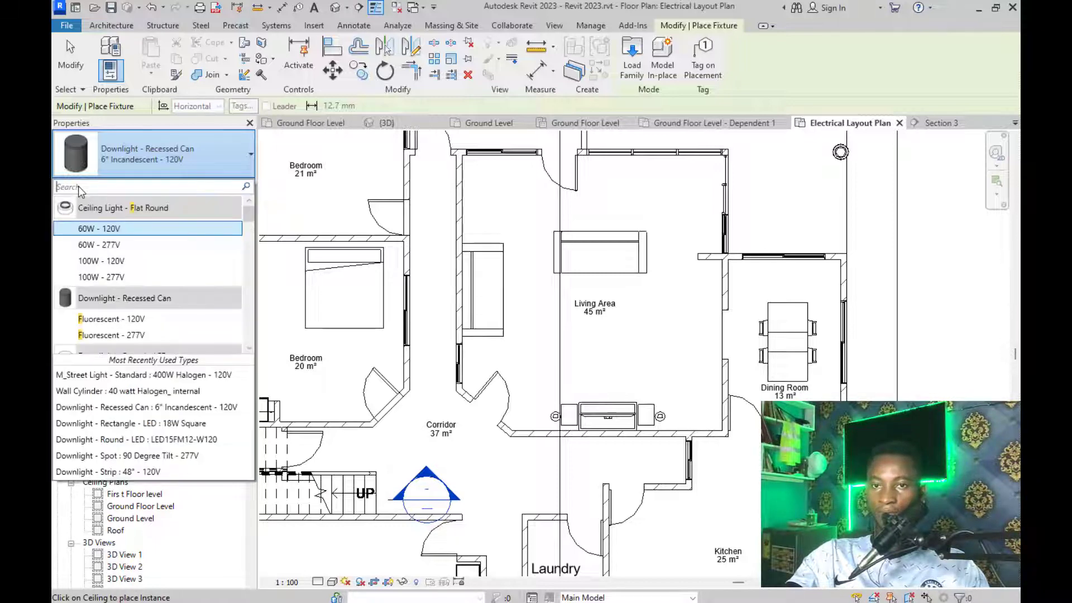
pyautogui.click(70, 66)
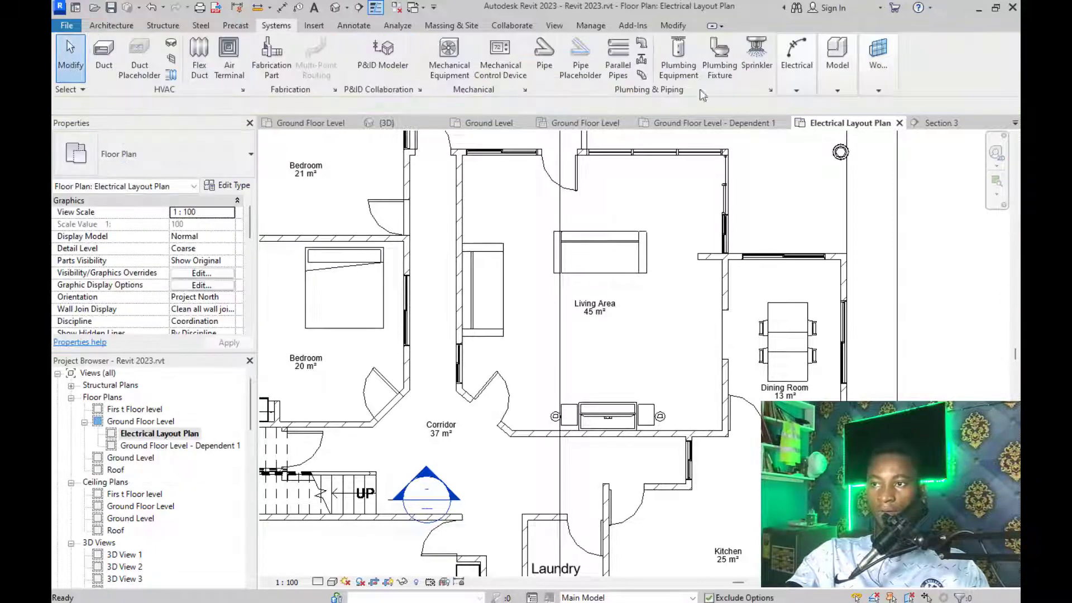
# Look through the loaded electrical fixture types, search them for "fan", and end the device placement
pyautogui.click(831, 82)
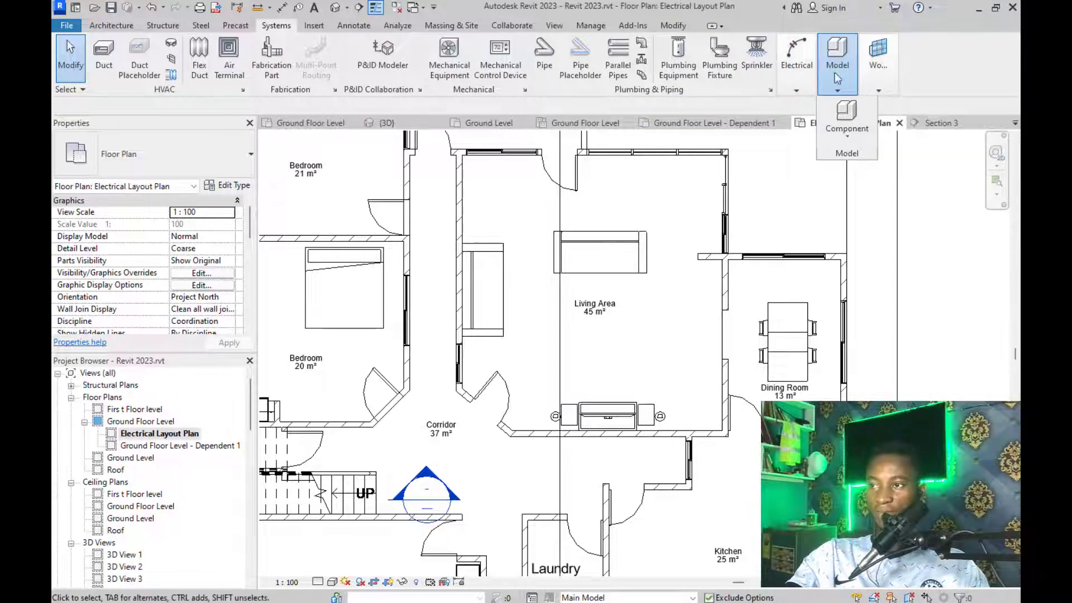
pyautogui.click(797, 78)
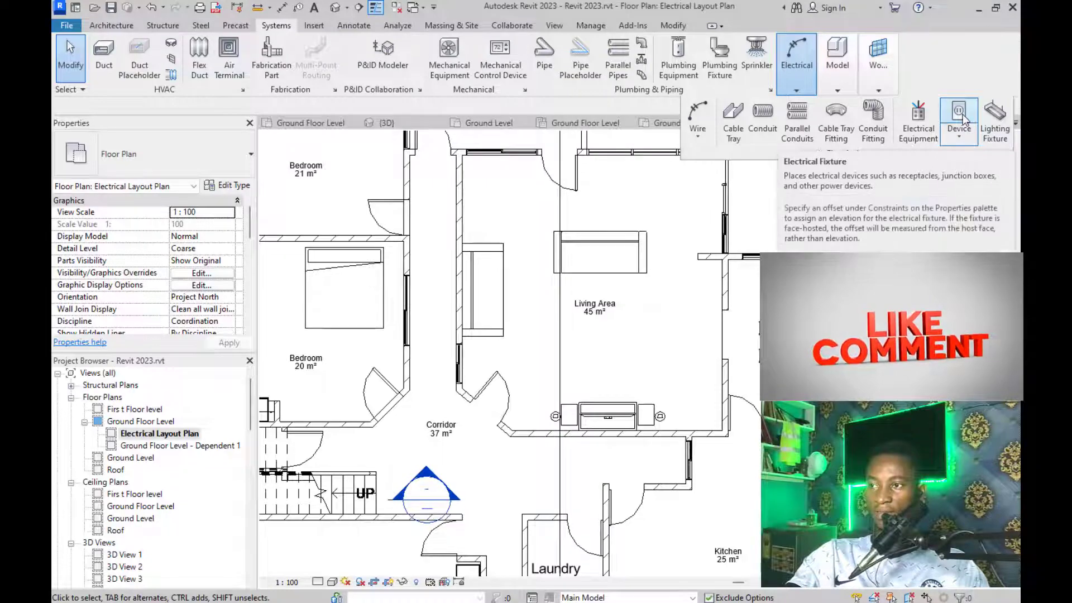
pyautogui.click(960, 115)
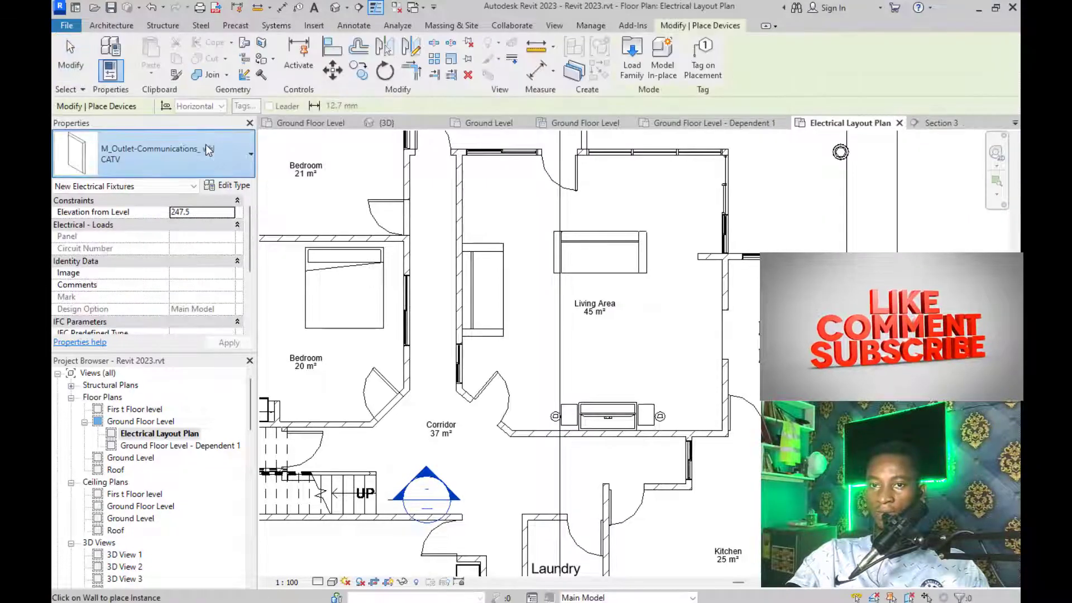
pyautogui.click(205, 144)
pyautogui.scroll(-3, 120, 230)
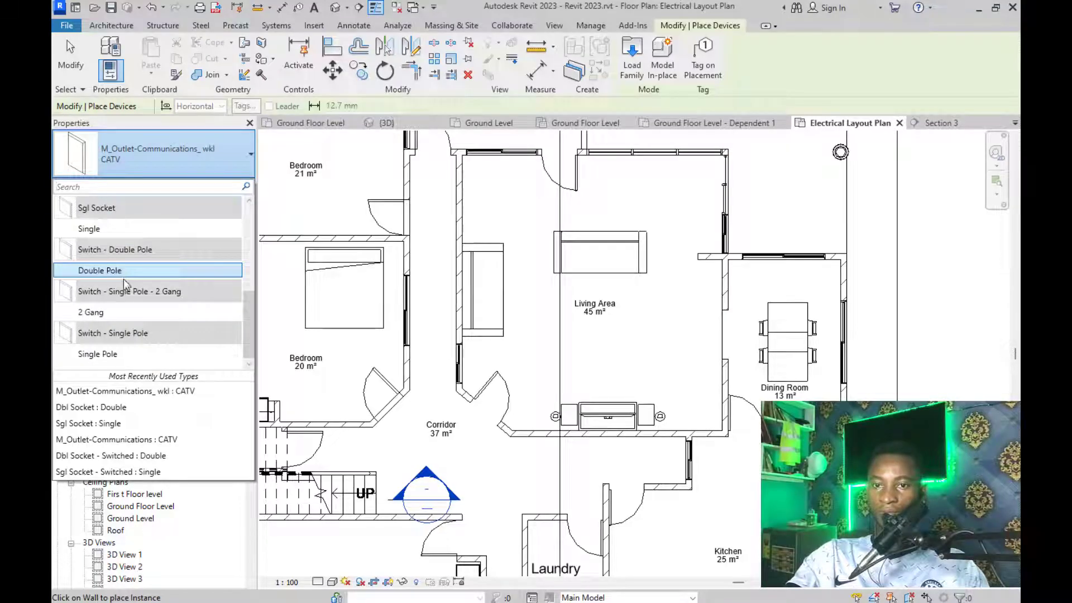
pyautogui.scroll(3, 123, 272)
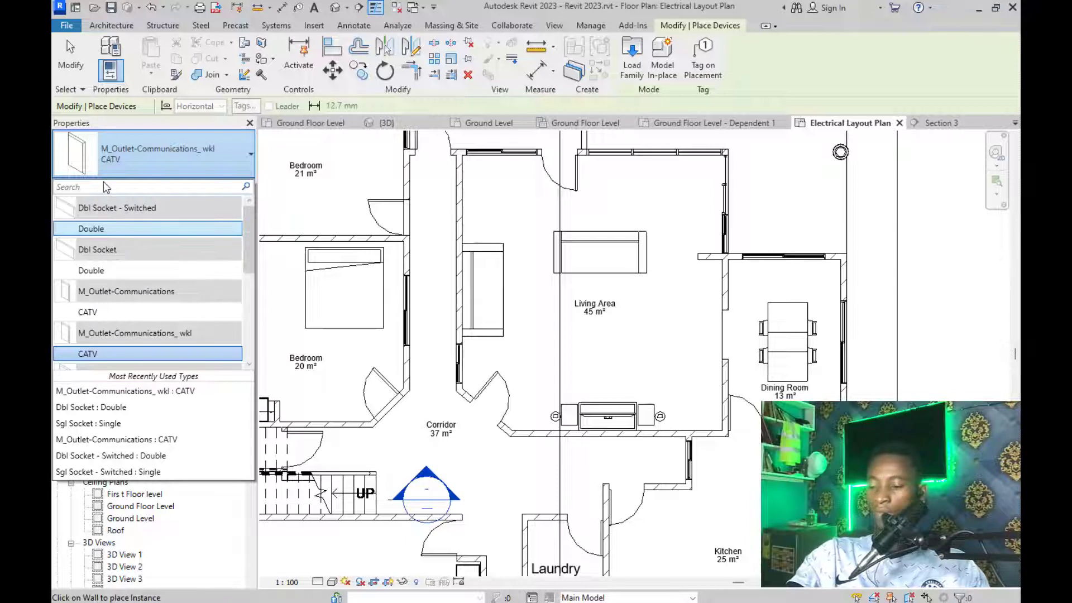
pyautogui.write('fa')
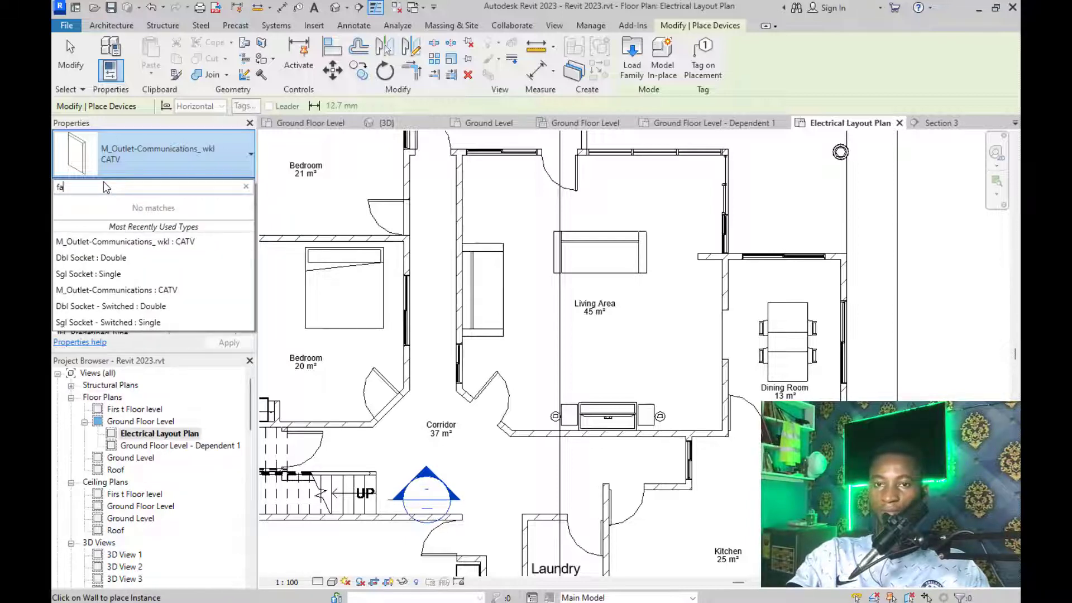
pyautogui.write('n')
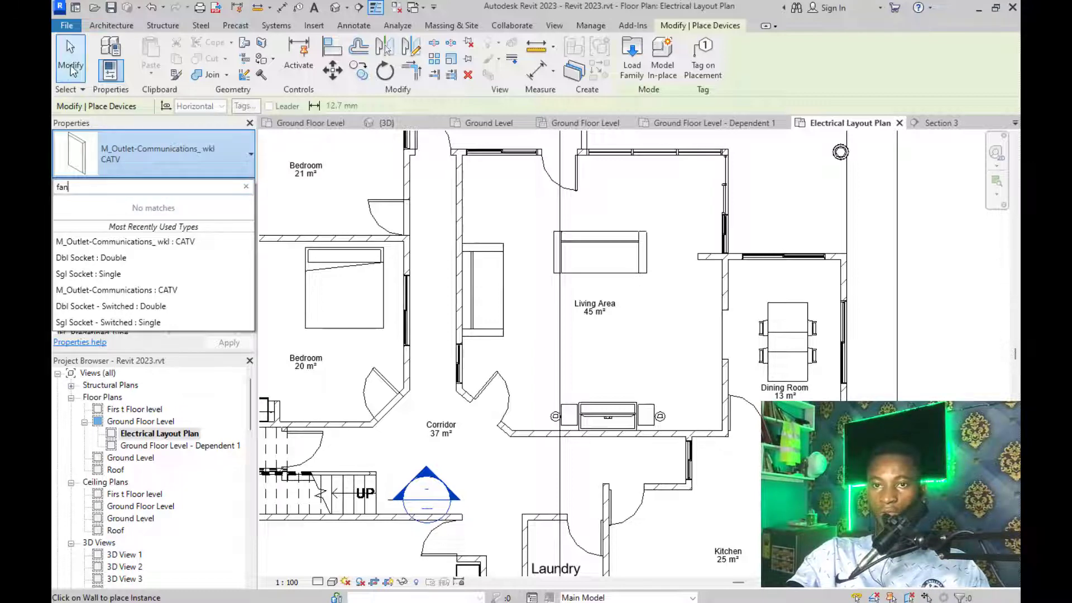
pyautogui.press('Escape')
pyautogui.press('Escape')
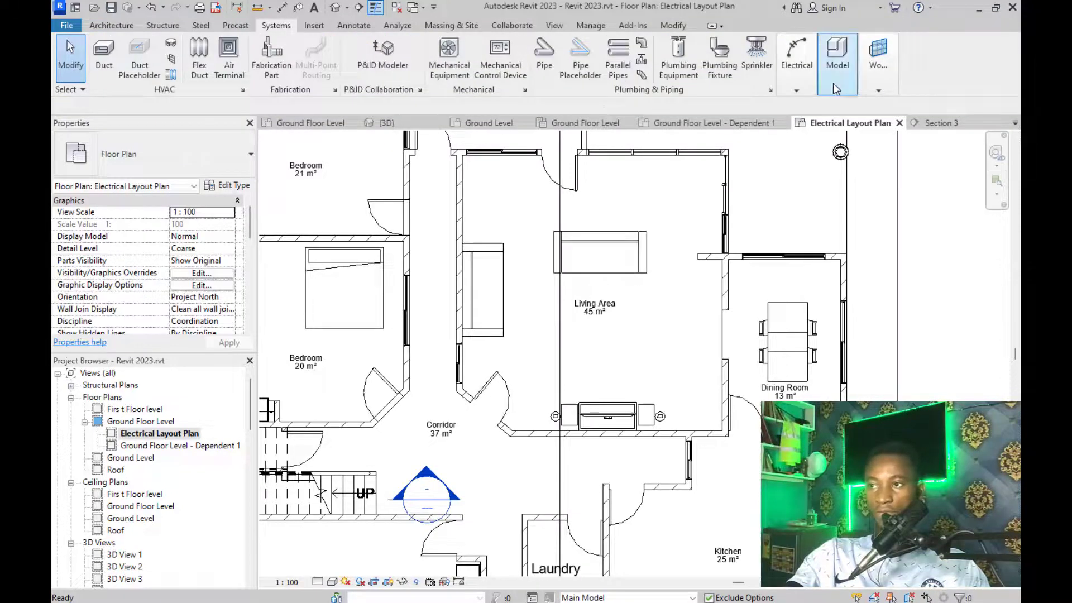
# Try to load all families from the Building Controls folder as electrical fixtures, decline to retry, and end the device placement
pyautogui.click(782, 88)
pyautogui.click(958, 114)
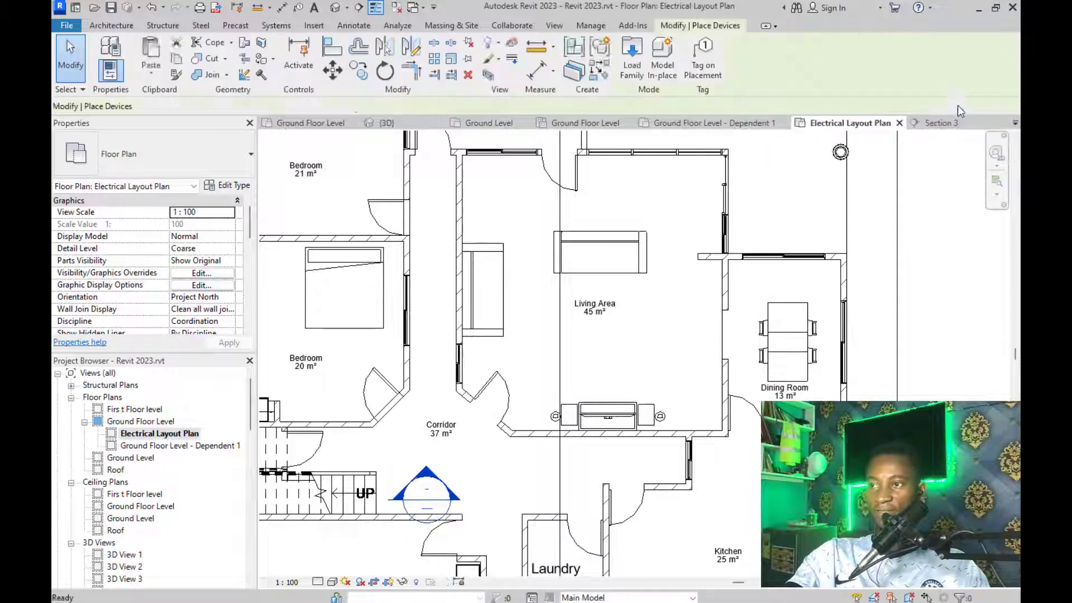
pyautogui.click(632, 56)
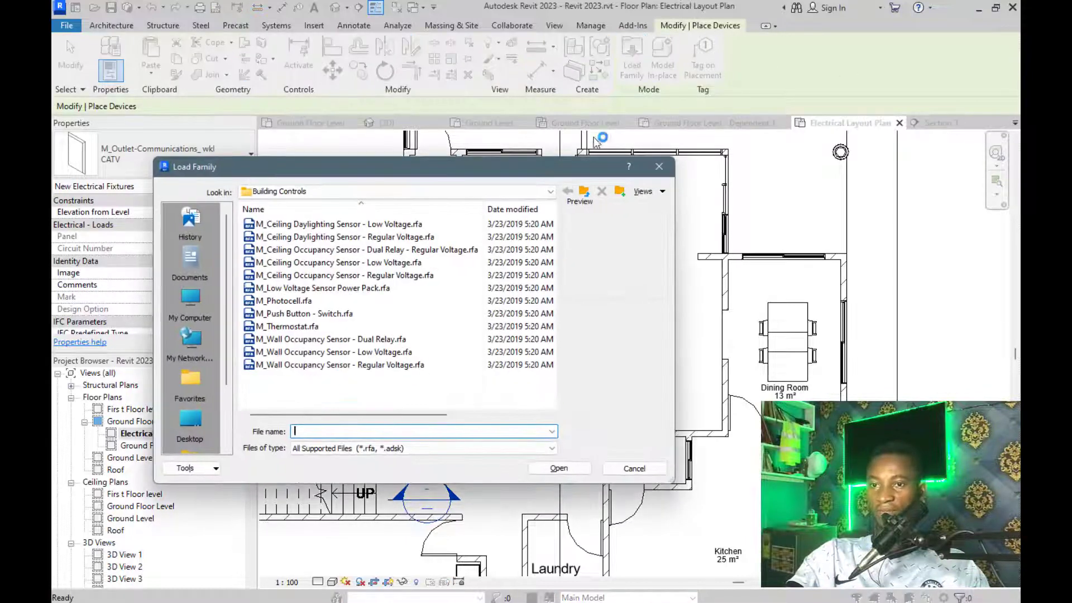
pyautogui.click(288, 250)
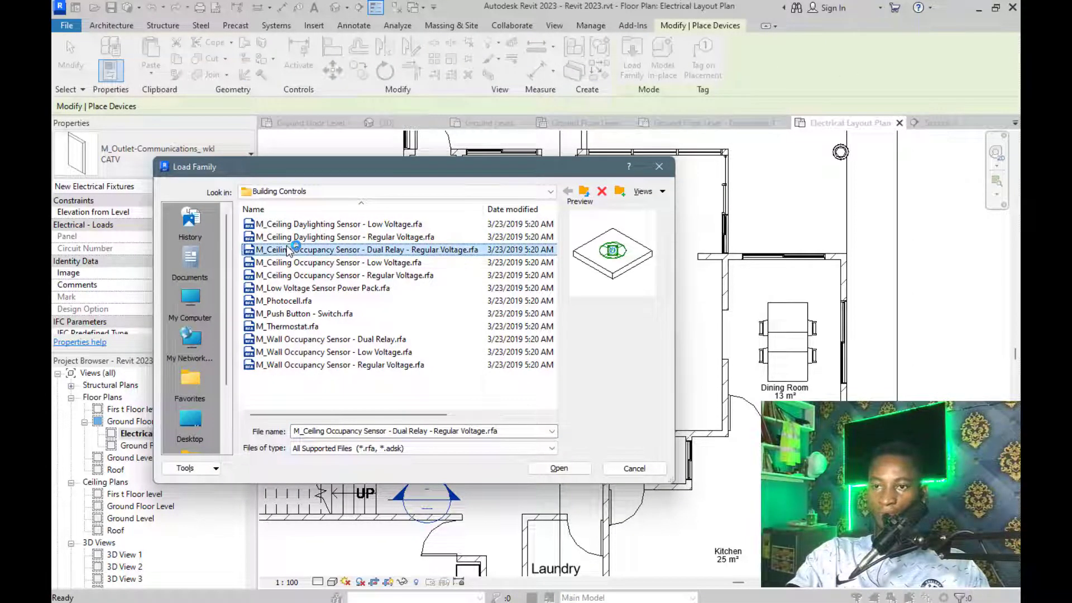
pyautogui.hotkey('ctrl', 'a')
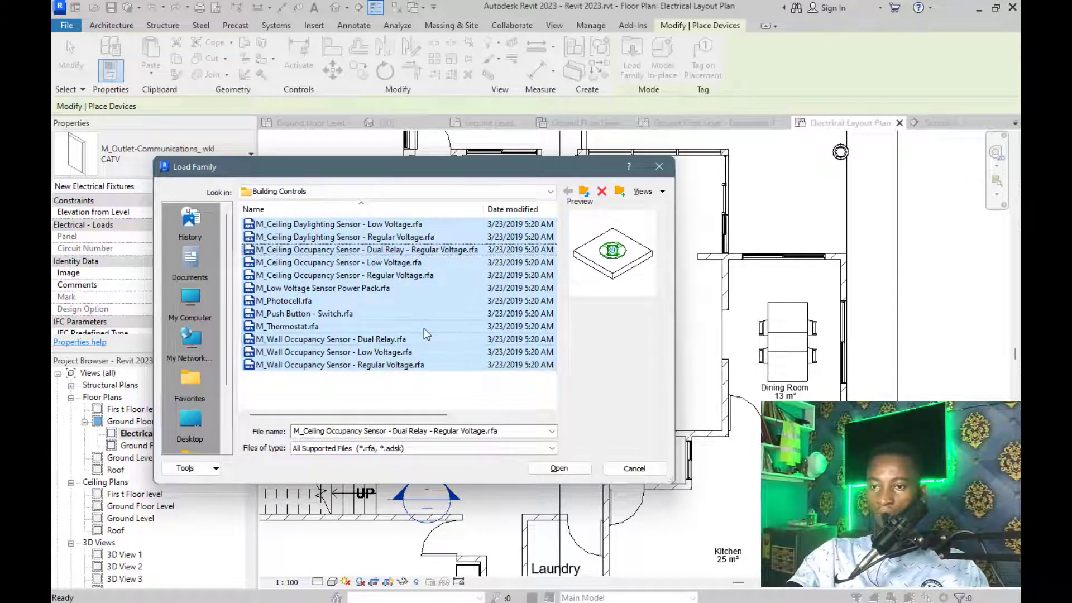
pyautogui.click(561, 469)
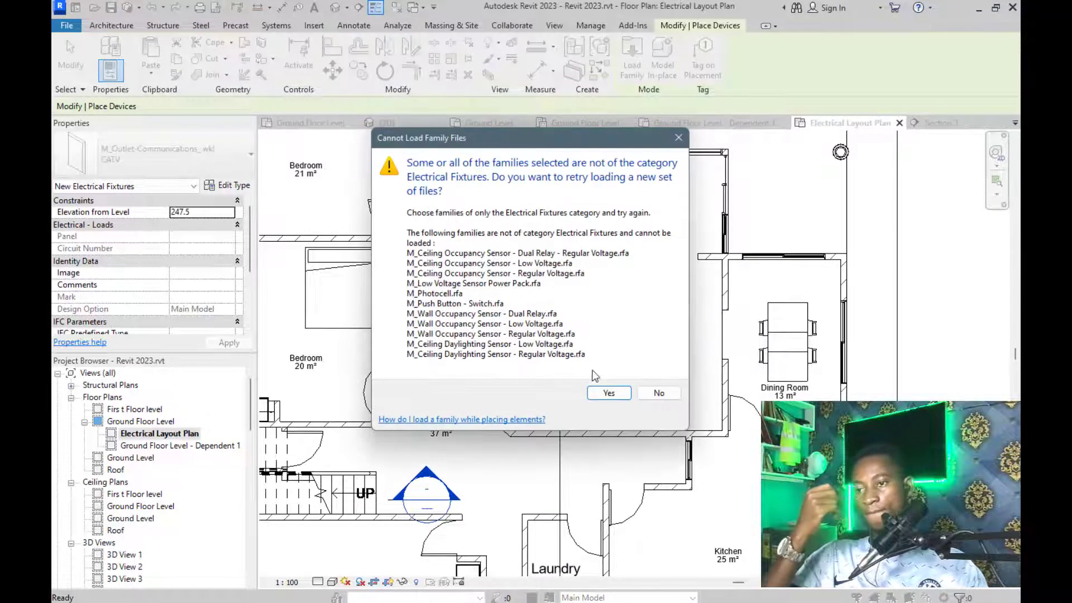
pyautogui.click(659, 392)
pyautogui.scroll(-5, 558, 340)
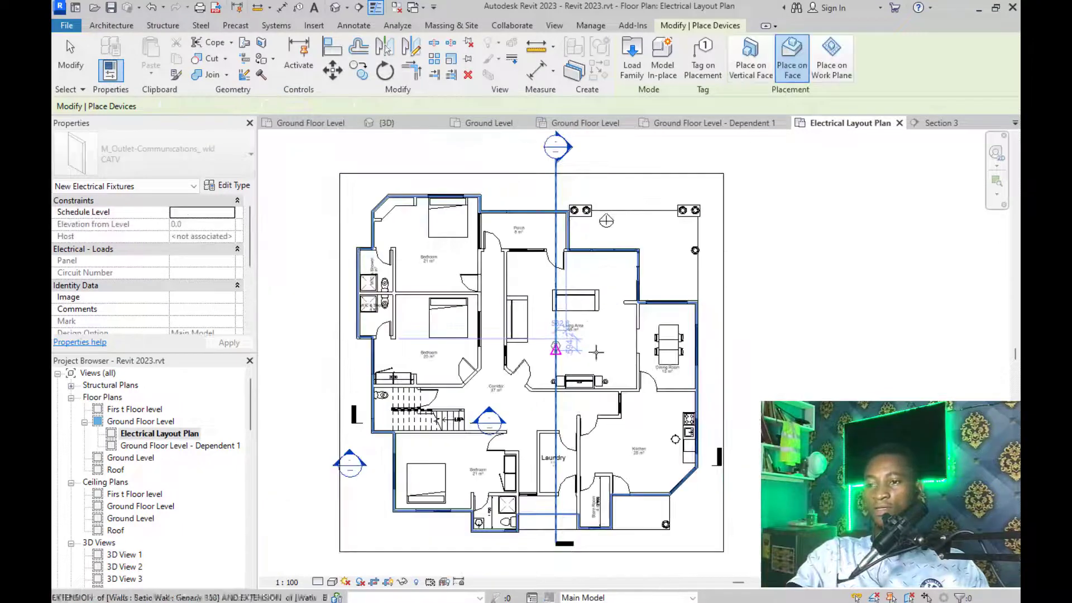
pyautogui.scroll(7, 561, 341)
pyautogui.scroll(2, 559, 342)
pyautogui.scroll(-2, 503, 296)
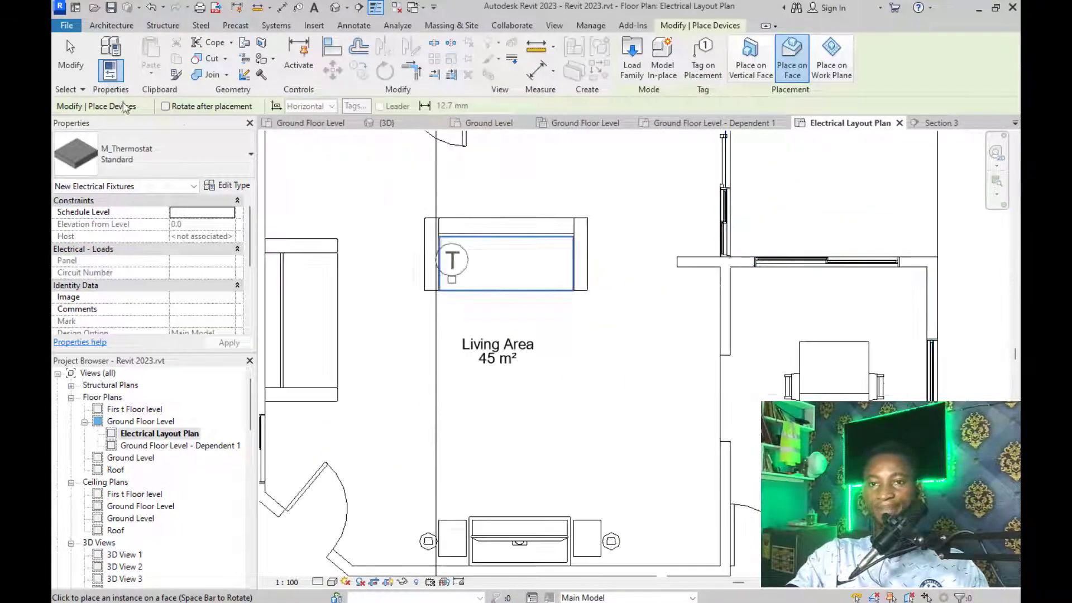
pyautogui.press('Escape')
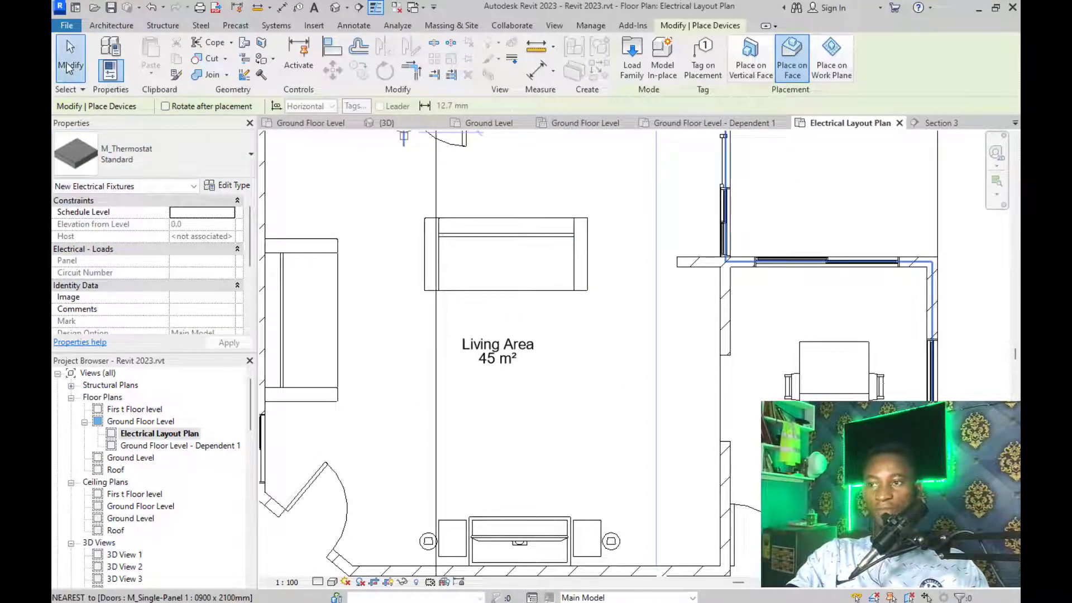
# Start placing an electrical fixture of type Sgl Socket - Switched: Single and preview it on the wall beside the Living Area's corridor door
pyautogui.moveTo(793, 77)
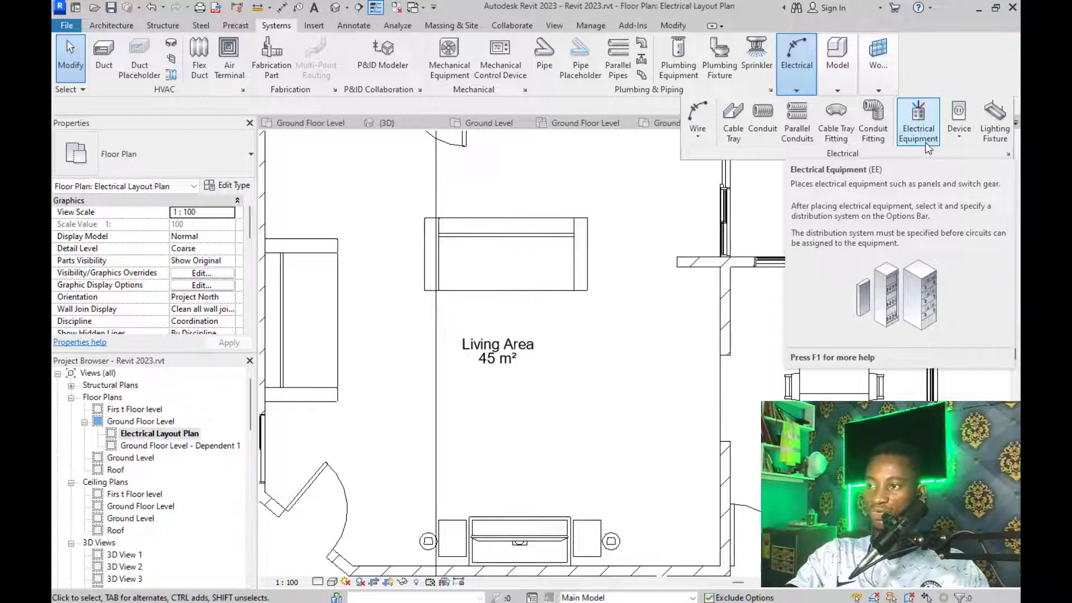
pyautogui.click(959, 141)
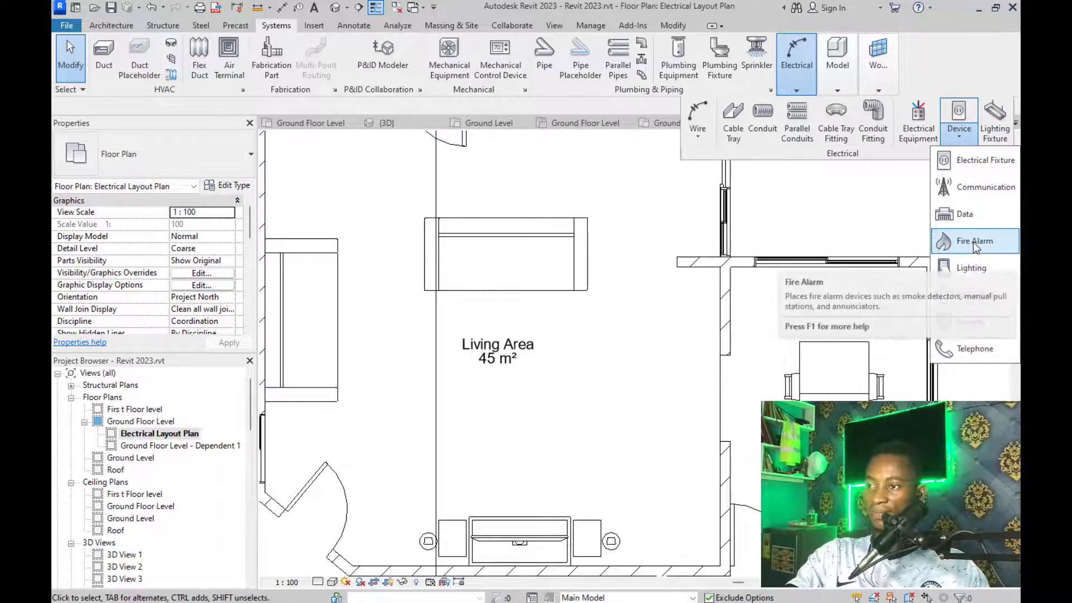
pyautogui.click(961, 117)
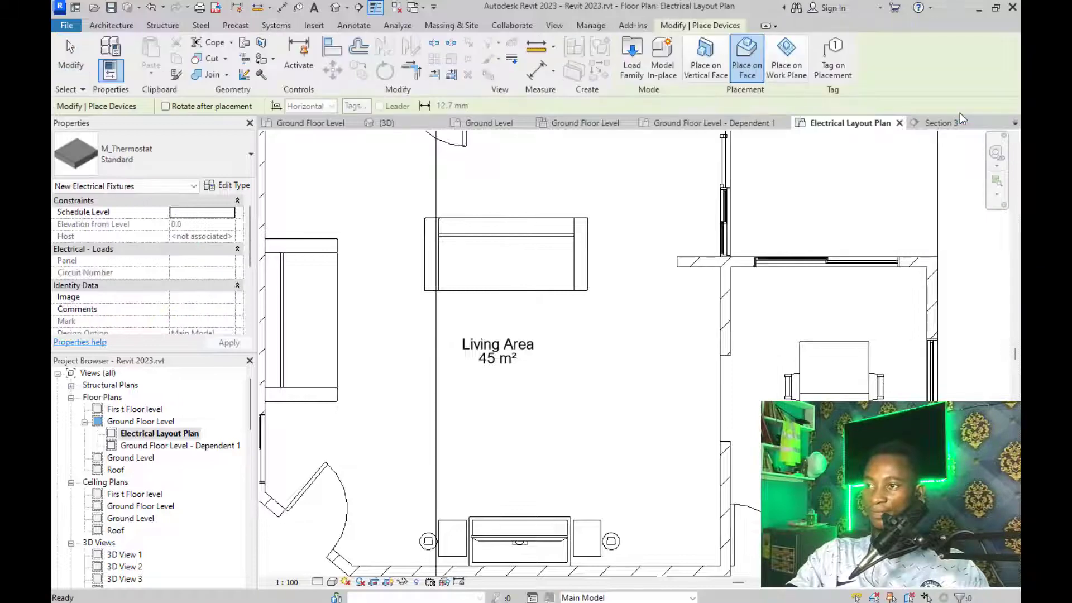
pyautogui.click(129, 156)
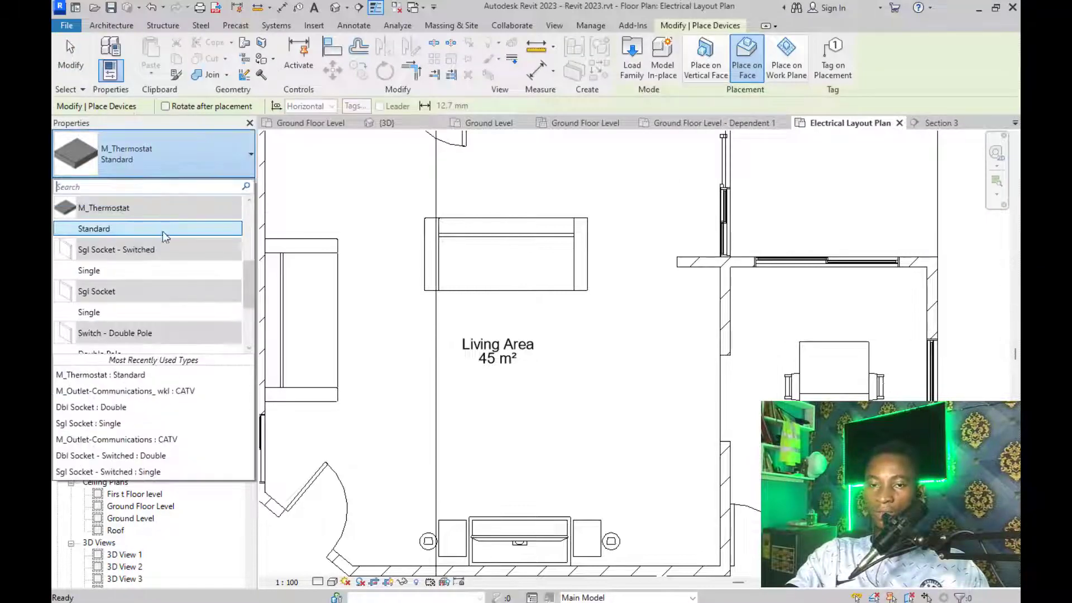
pyautogui.scroll(-4, 168, 313)
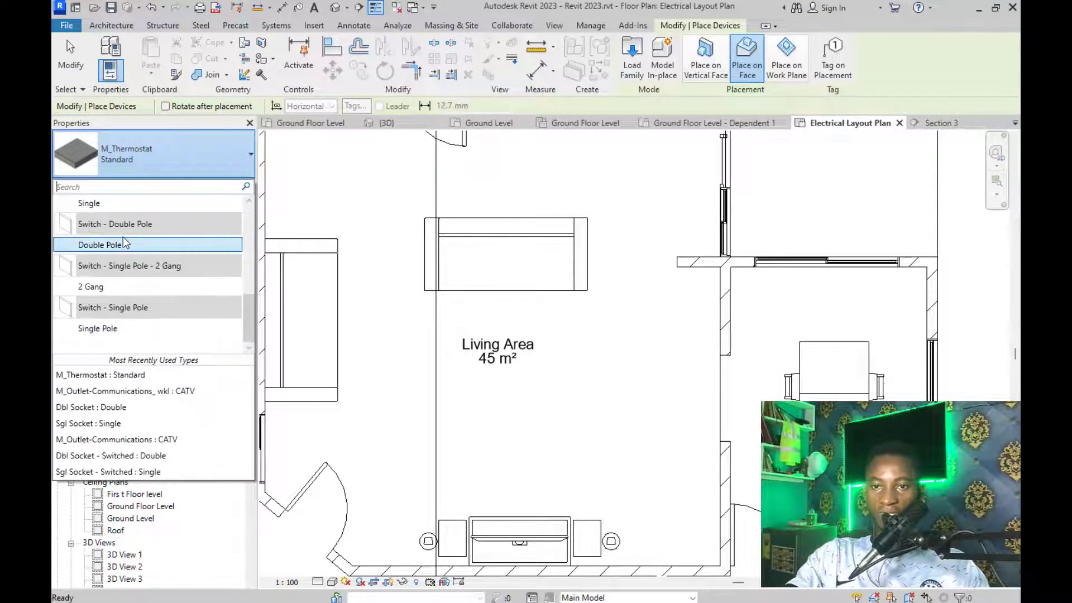
pyautogui.scroll(2, 123, 237)
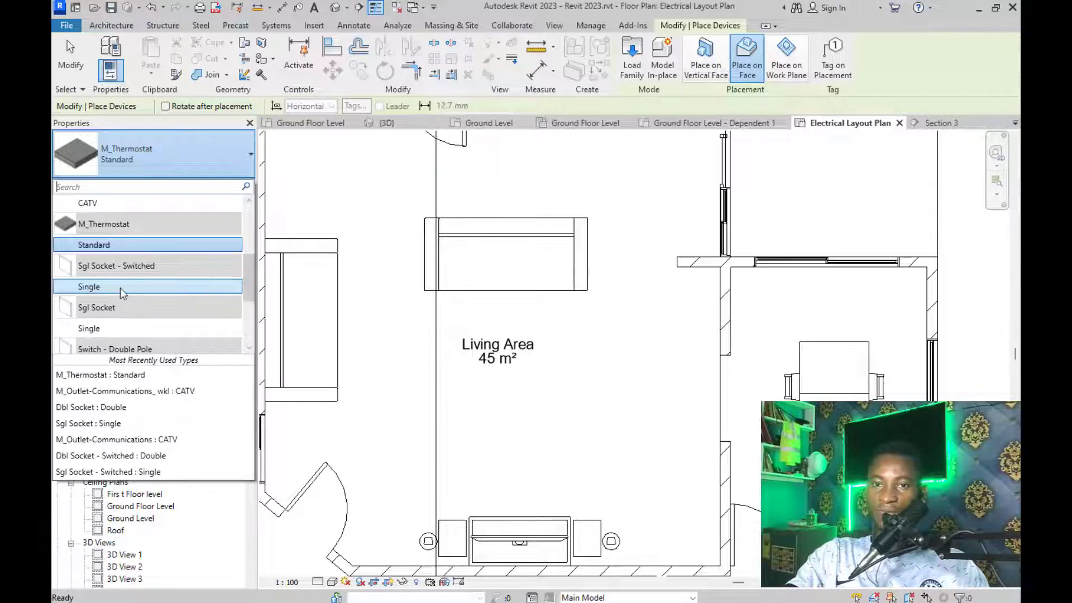
pyautogui.click(109, 287)
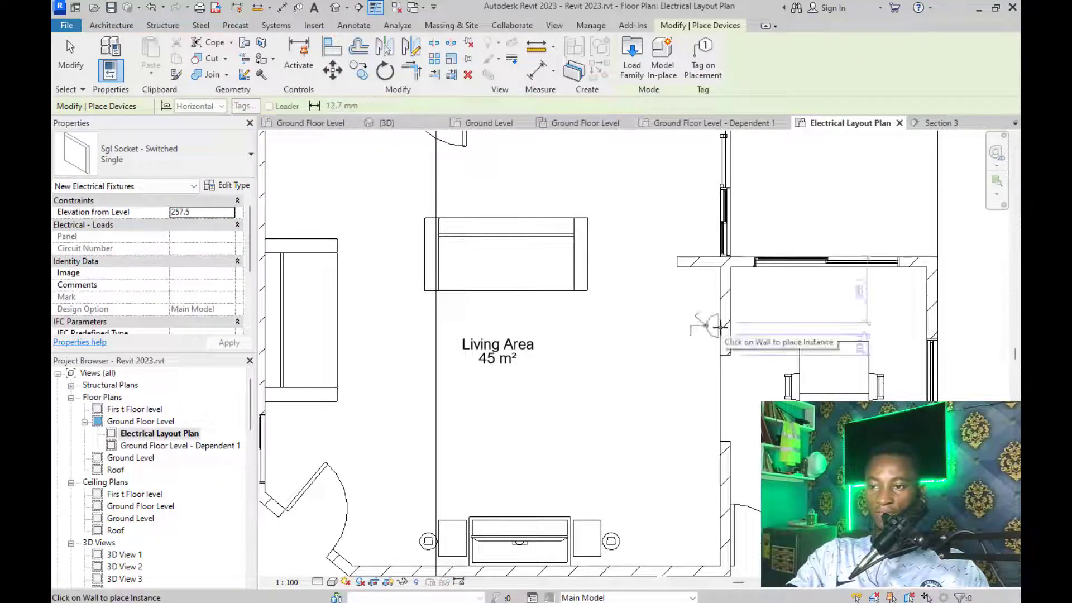
pyautogui.scroll(-4, 707, 328)
pyautogui.scroll(3, 601, 420)
pyautogui.scroll(4, 601, 421)
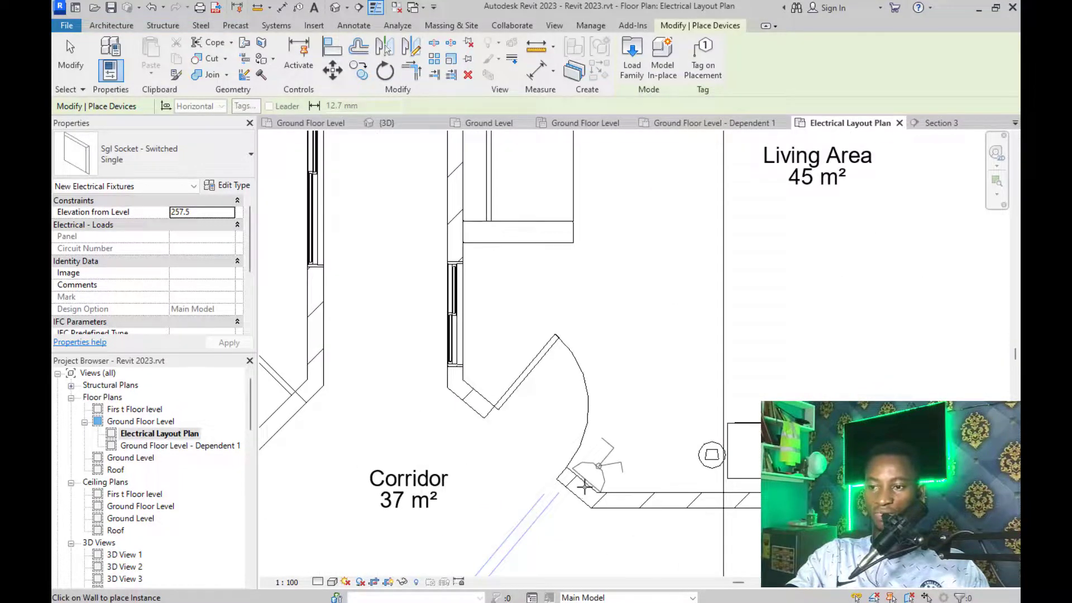
# Look through the loaded socket, outlet and switch types for a suitable device
pyautogui.click(130, 162)
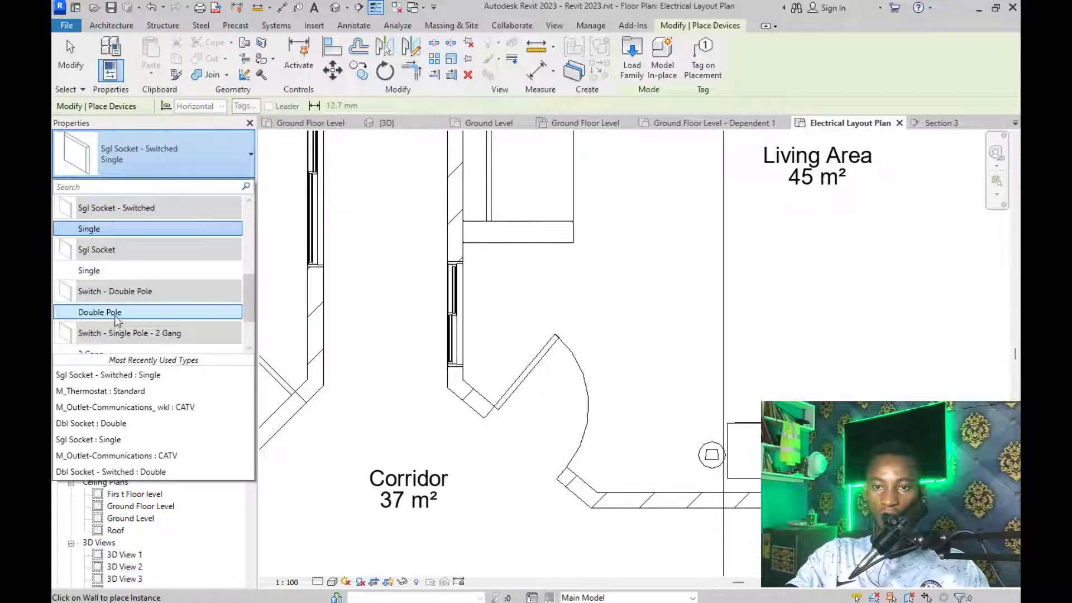
pyautogui.scroll(-1, 116, 321)
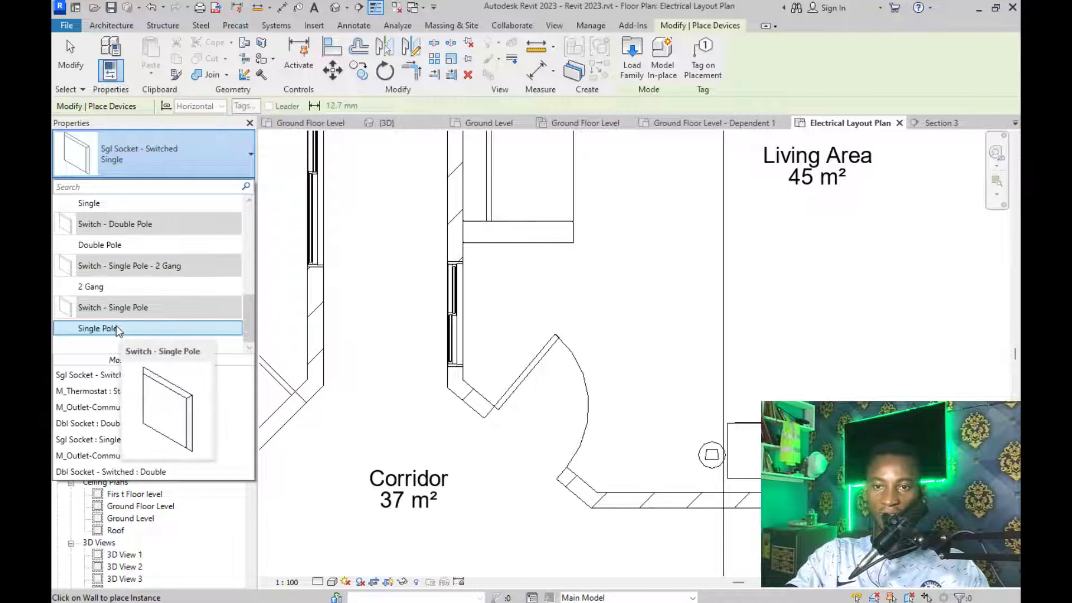
pyautogui.scroll(3, 116, 312)
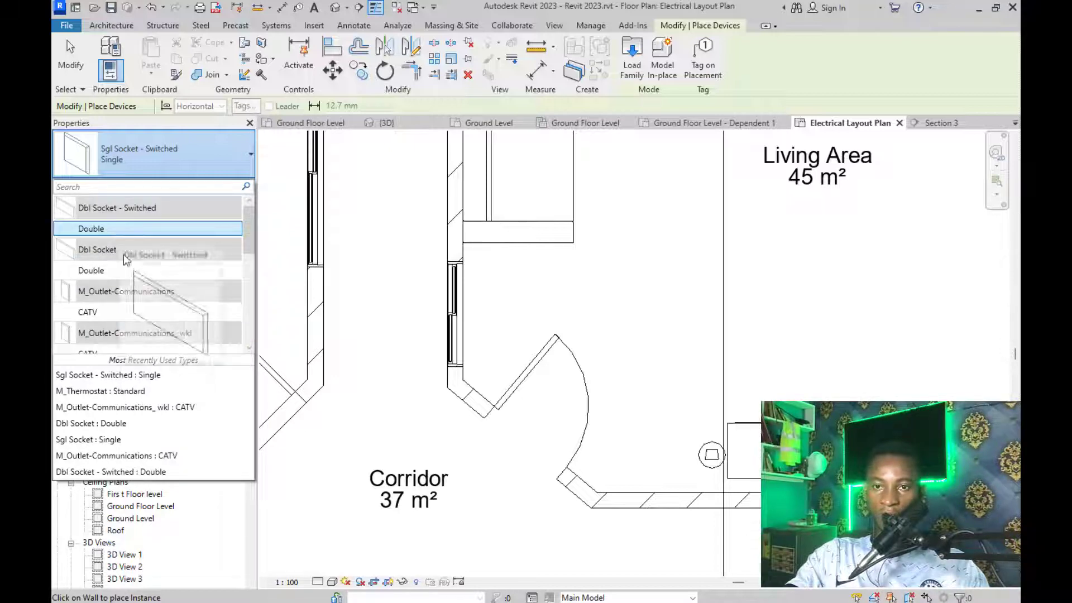
pyautogui.scroll(-2, 125, 266)
pyautogui.scroll(2, 127, 273)
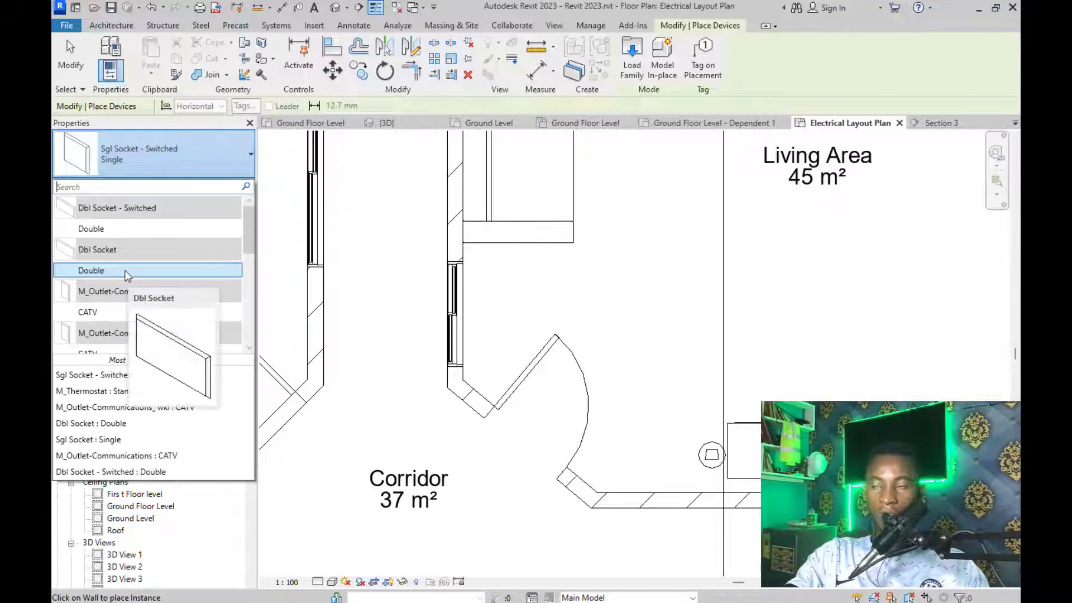
# Start loading a family and open the Electrical Power folder under the Electrical library's Architectural folder
pyautogui.click(637, 69)
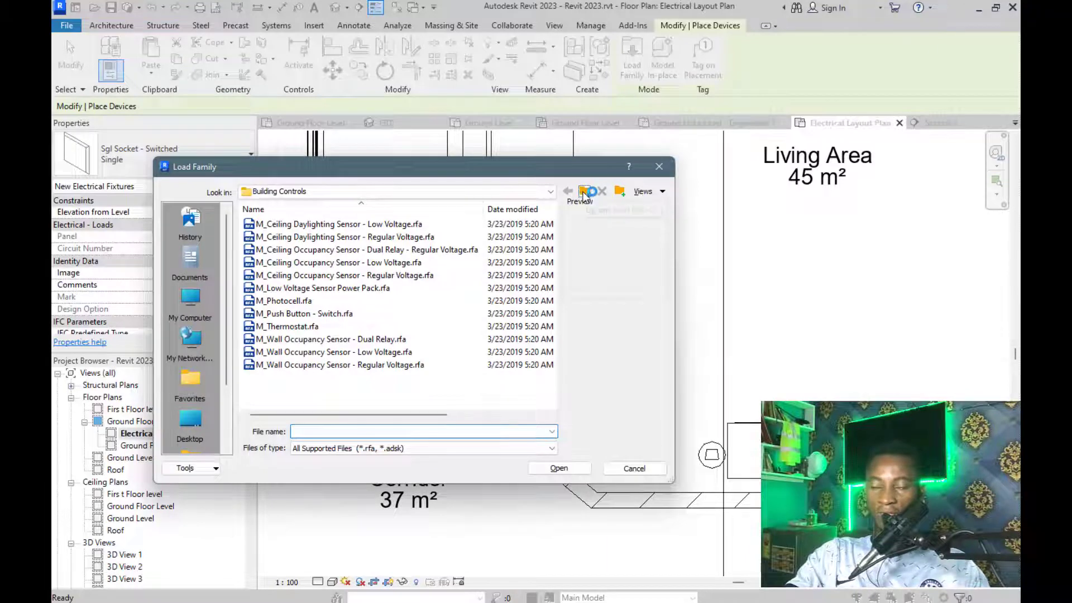
pyautogui.click(585, 192)
pyautogui.click(585, 191)
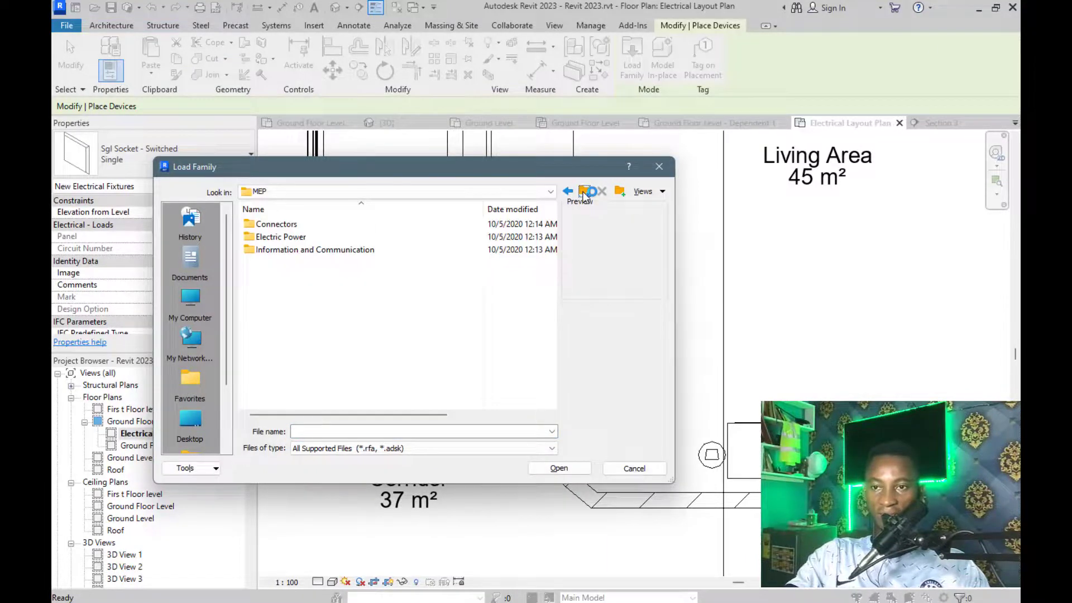
pyautogui.click(585, 191)
pyautogui.click(299, 226)
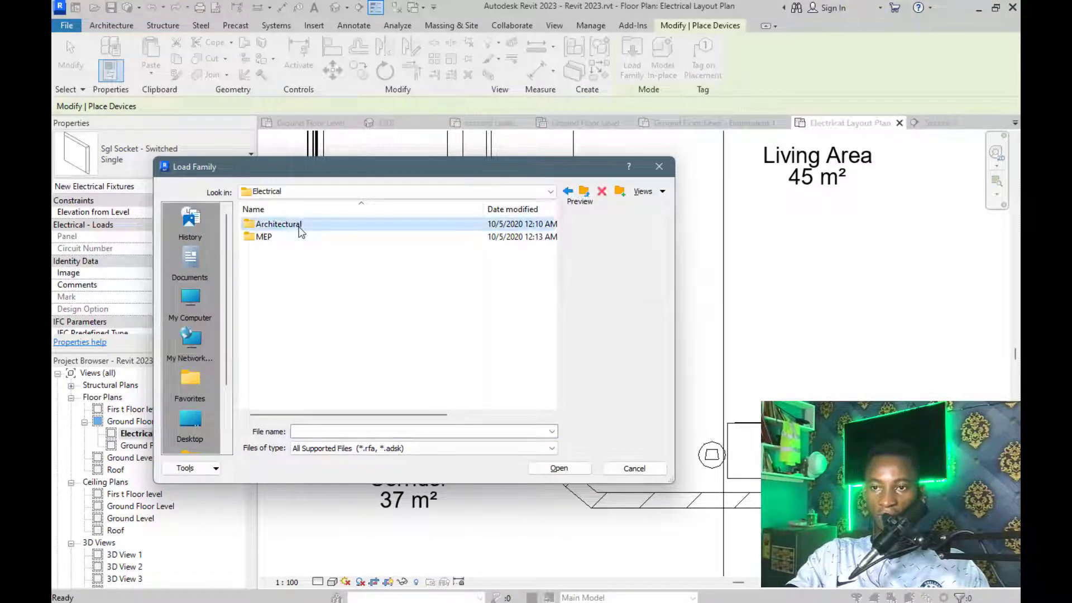
pyautogui.doubleClick(299, 227)
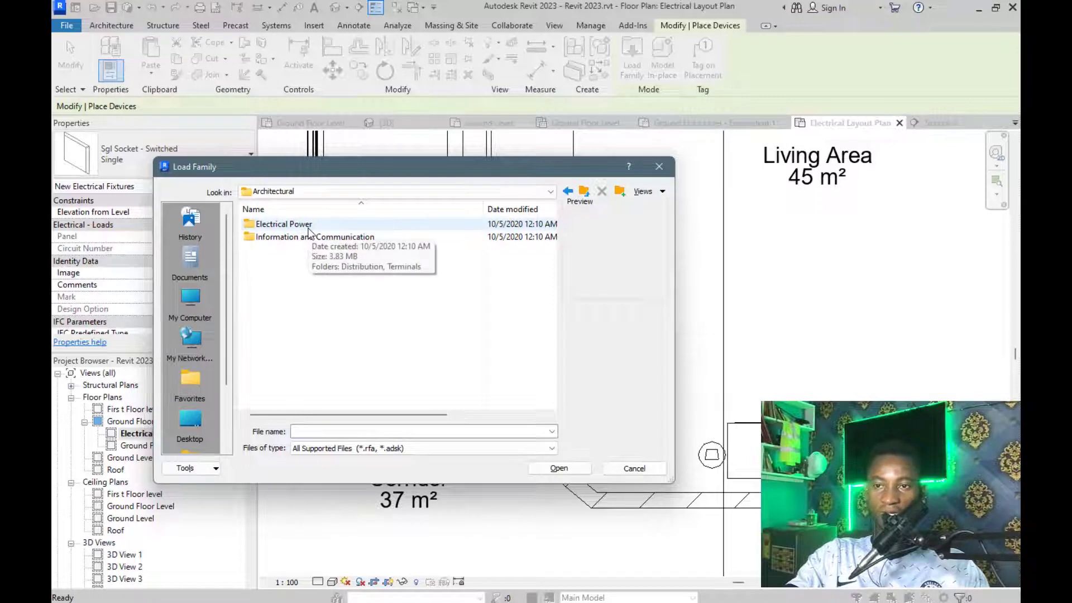
pyautogui.doubleClick(308, 226)
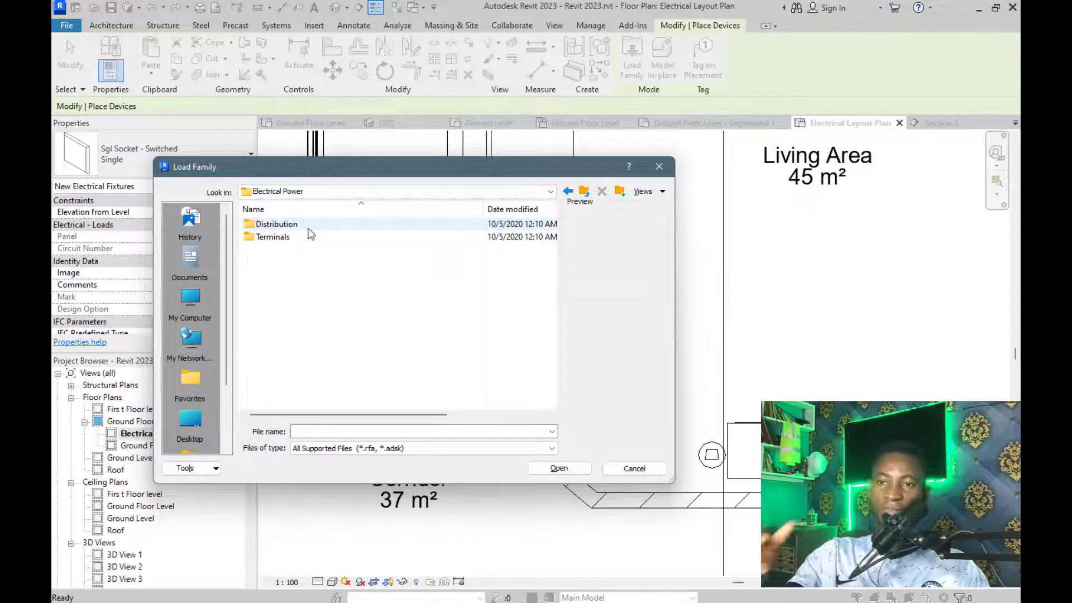
# Preview M_Electrical Panel.rfa in the Distribution folder, and open the neighbouring Terminals folder
pyautogui.doubleClick(309, 225)
pyautogui.click(309, 226)
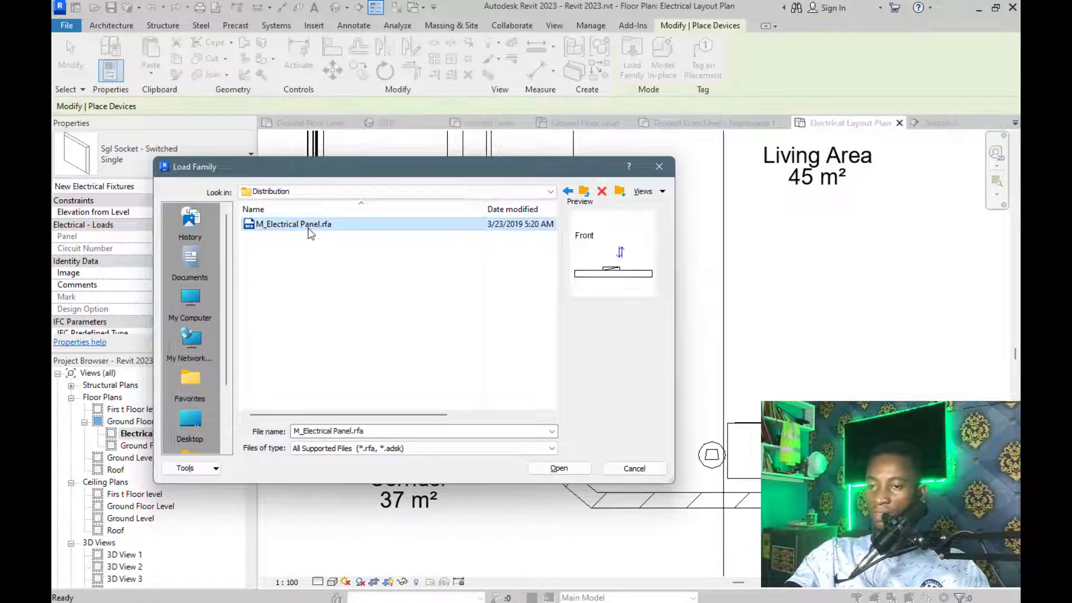
pyautogui.press('BackSpace')
pyautogui.doubleClick(305, 236)
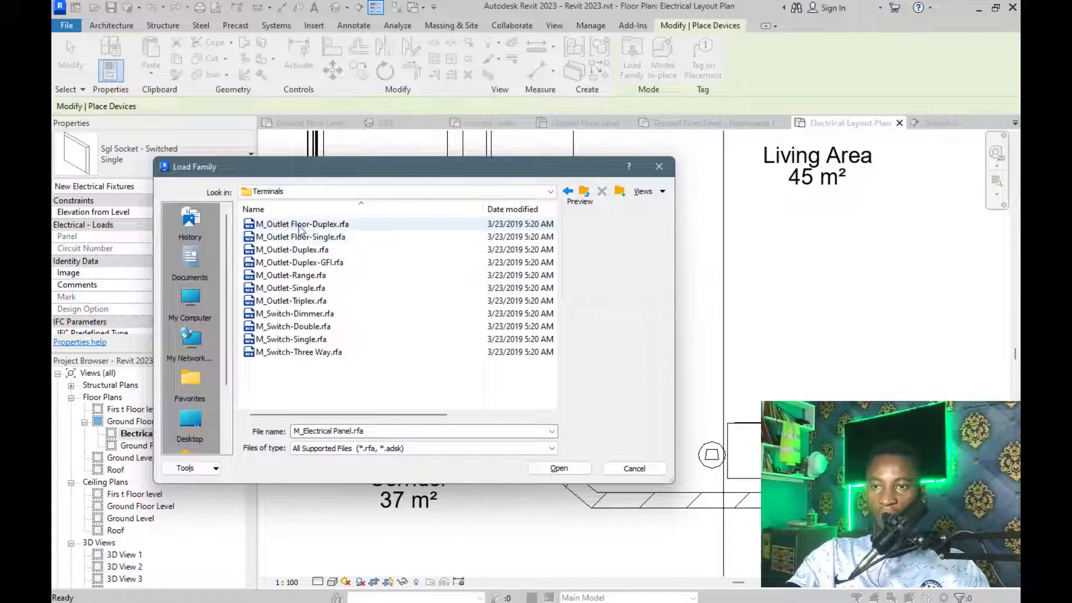
# Preview the outlet and switch families in the Terminals folder, from M_Outlet Floor-Duplex.rfa through M_Switch-Single.rfa
pyautogui.click(301, 224)
pyautogui.click(301, 236)
pyautogui.click(301, 250)
pyautogui.click(301, 263)
pyautogui.click(302, 275)
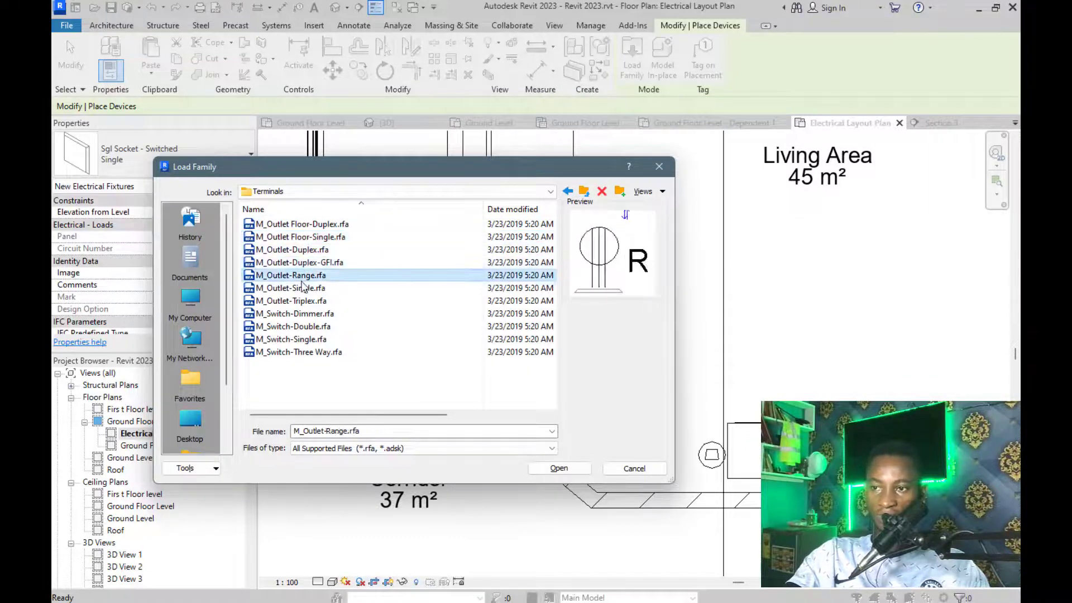
pyautogui.click(302, 301)
pyautogui.click(298, 314)
pyautogui.click(296, 338)
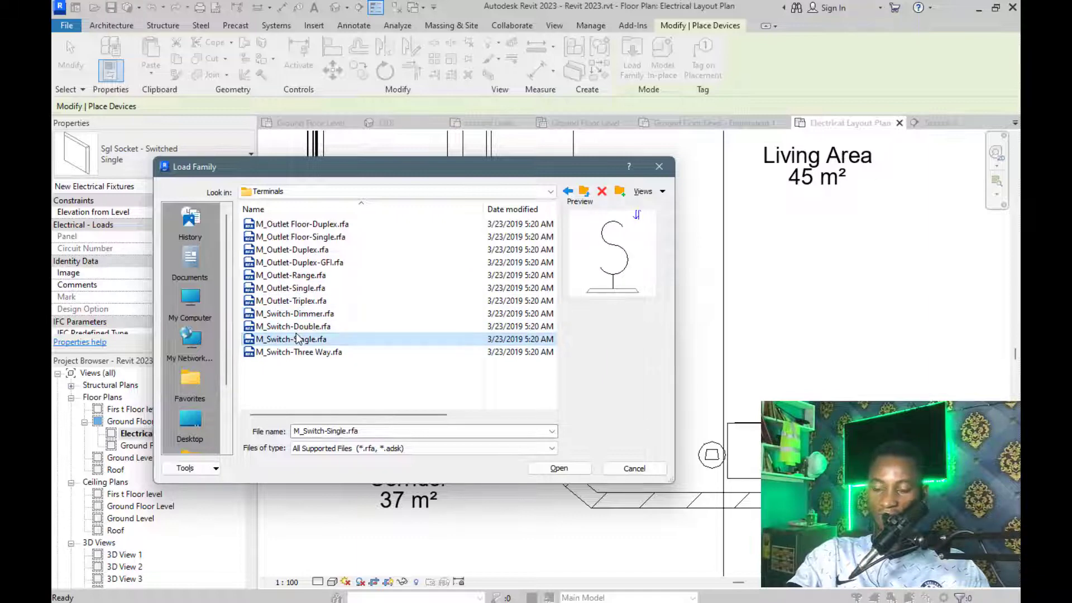
# Try to load all the outlet and switch families in the Terminals folder at once, and reopen that folder to retry the selection
pyautogui.hotkey('ctrl', 'a')
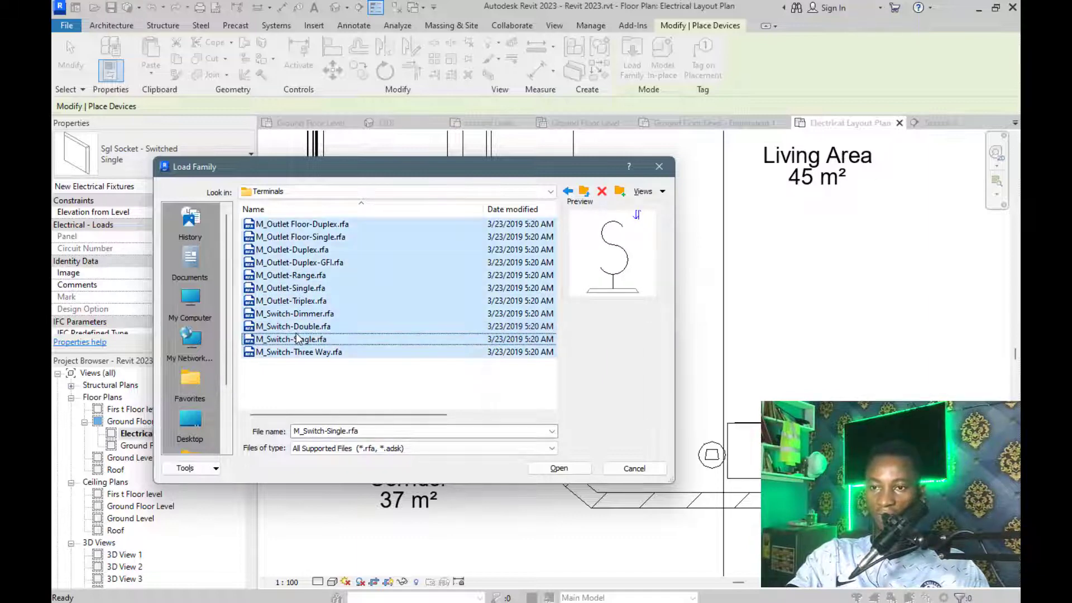
pyautogui.click(532, 468)
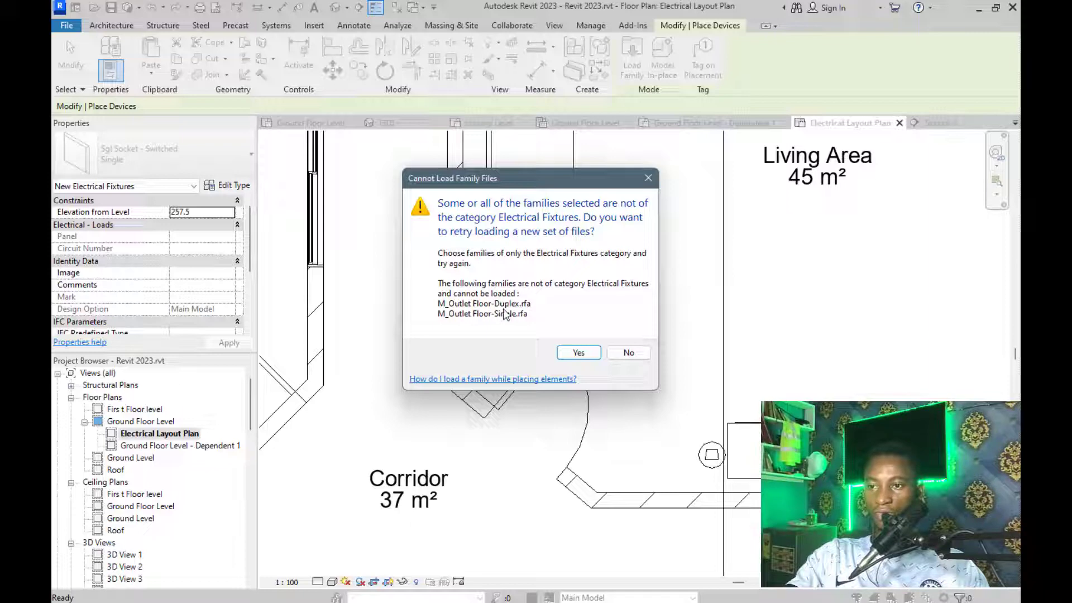
pyautogui.click(579, 353)
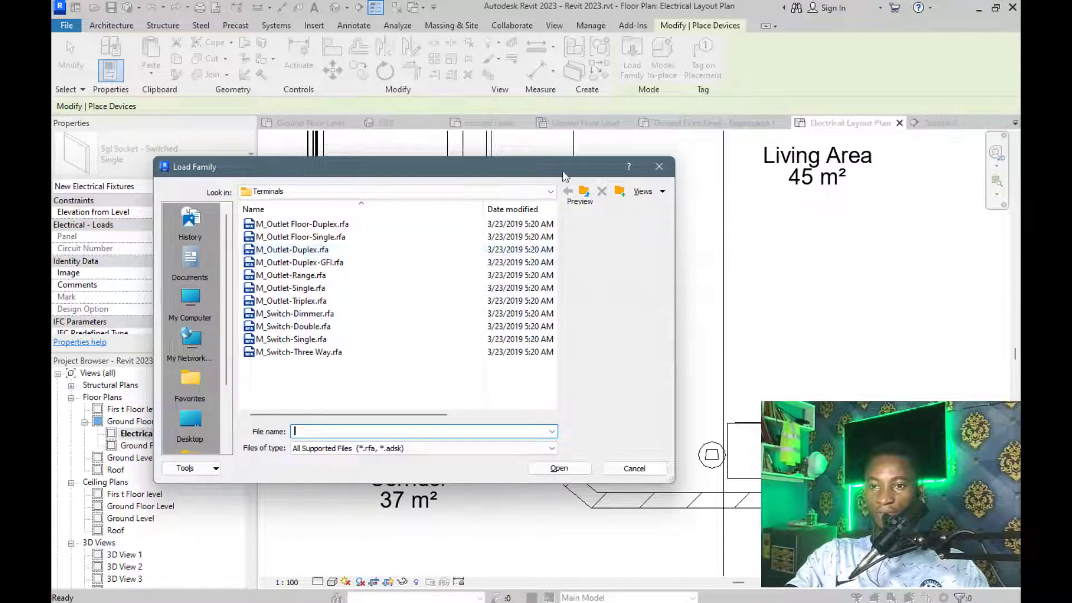
pyautogui.click(584, 192)
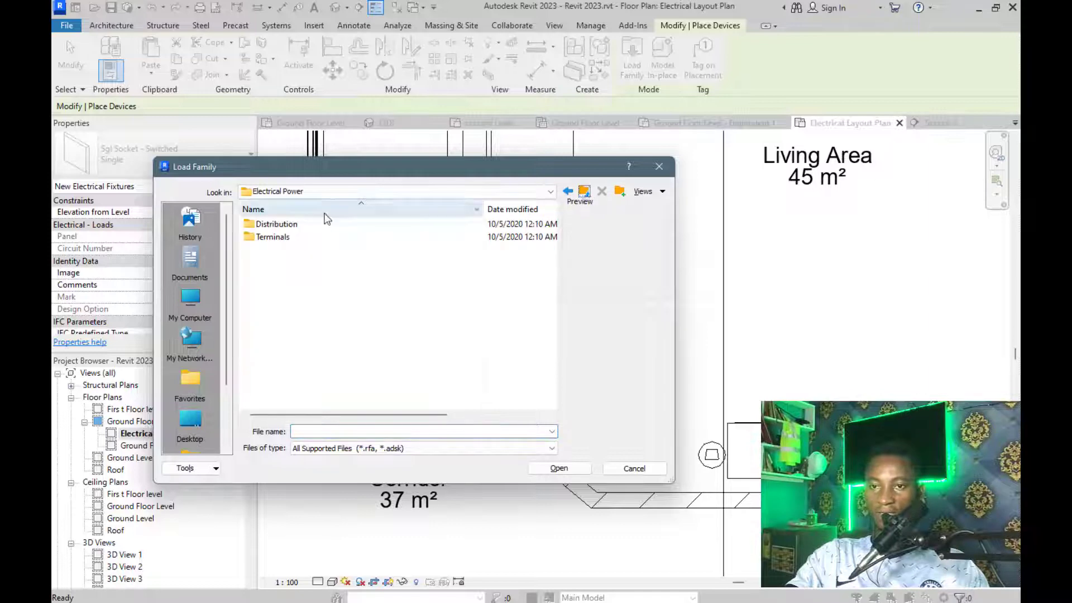
pyautogui.doubleClick(316, 239)
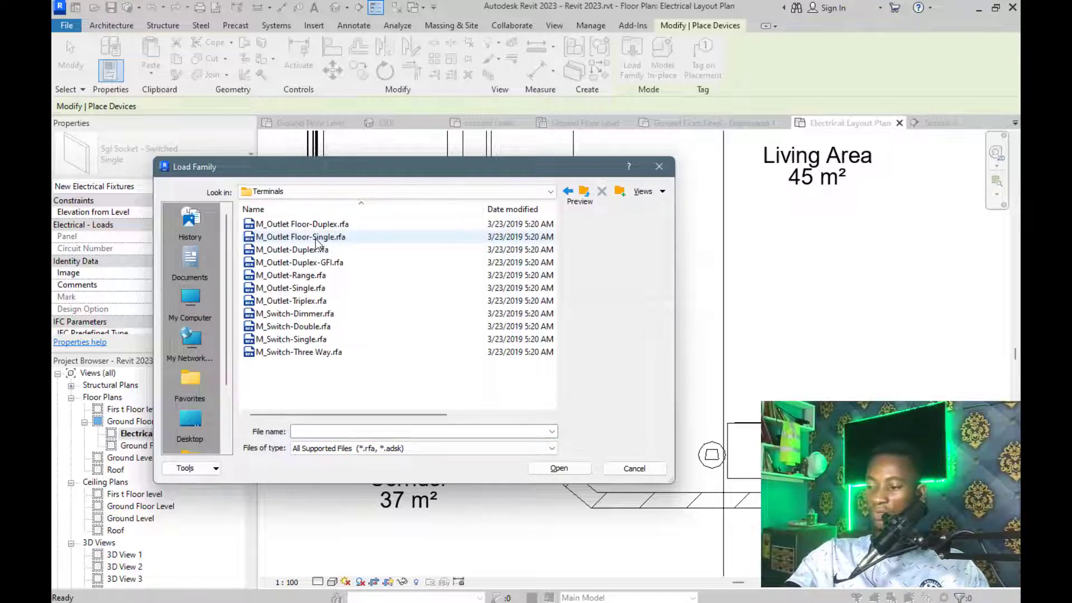
# Browse the Electrical Power families in the Distribution and Terminals folders, previewing the outlet and switch families
pyautogui.press('BackSpace')
pyautogui.press('BackSpace')
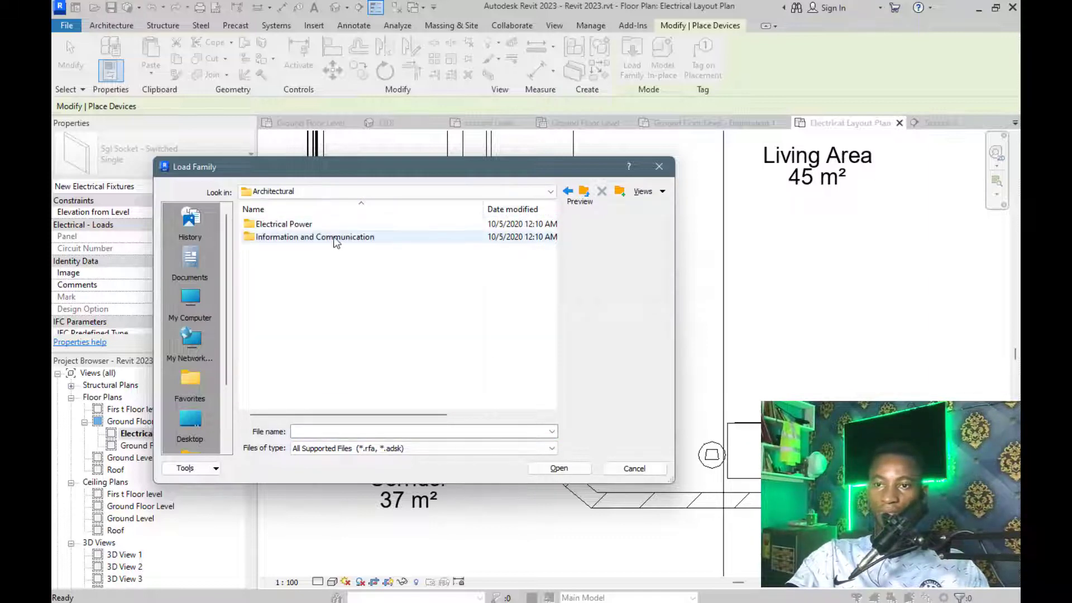
pyautogui.press('BackSpace')
pyautogui.doubleClick(282, 226)
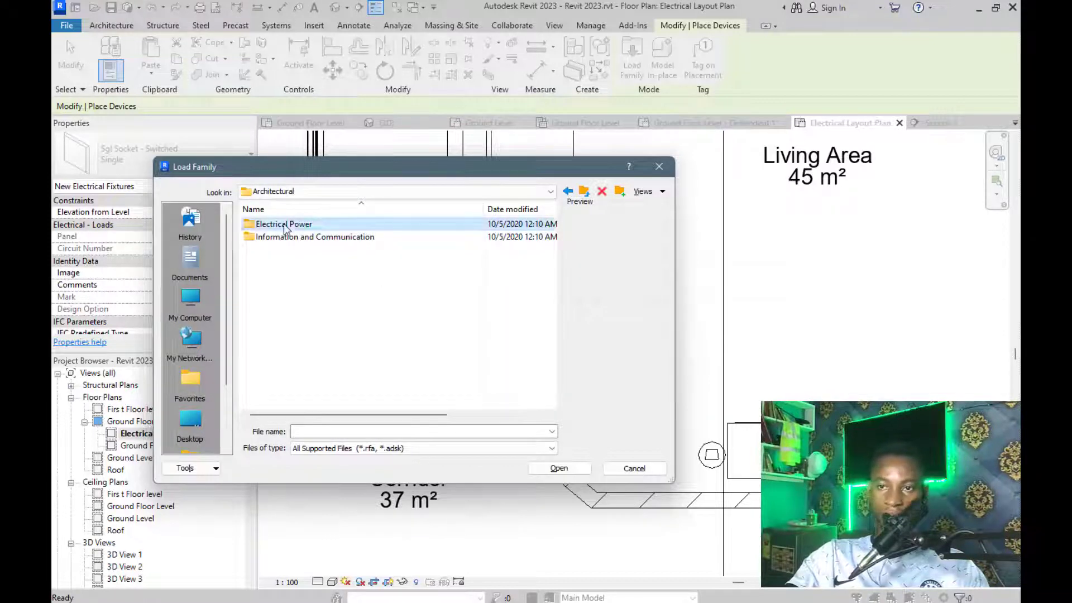
pyautogui.doubleClick(286, 226)
pyautogui.doubleClick(284, 226)
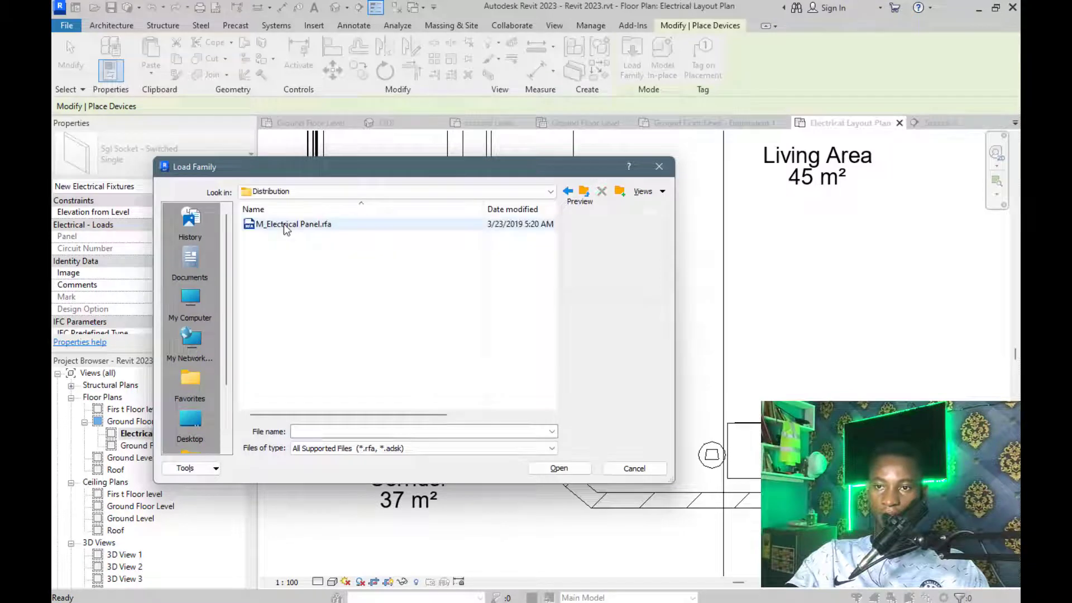
pyautogui.click(285, 225)
pyautogui.press('BackSpace')
pyautogui.doubleClick(287, 237)
pyautogui.click(287, 237)
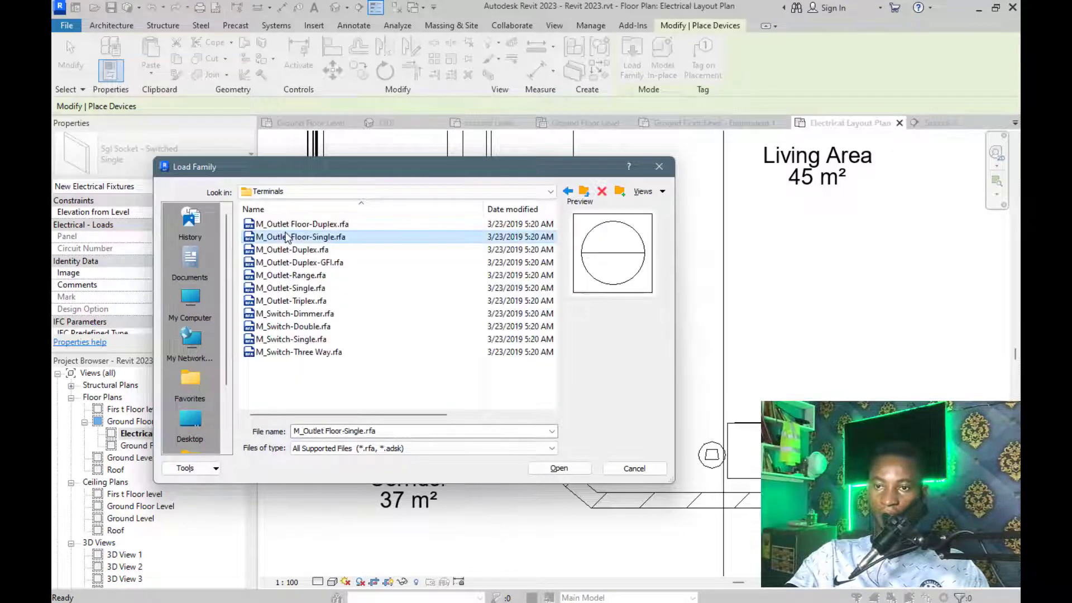
pyautogui.click(291, 262)
pyautogui.click(291, 288)
pyautogui.click(291, 326)
pyautogui.press('BackSpace')
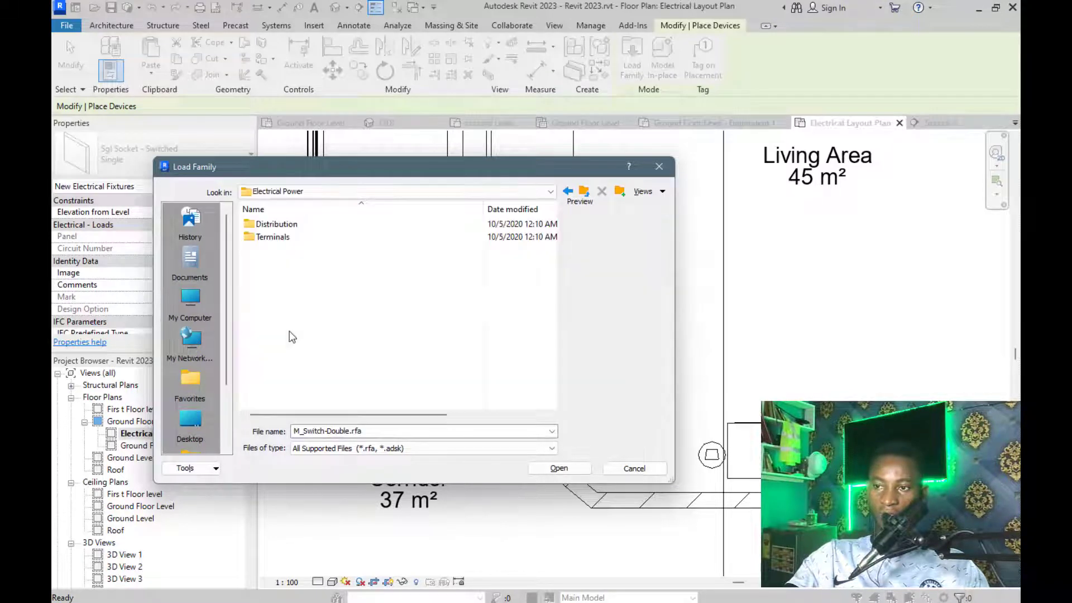
# Go back up to the US Metric library and open its Lighting folder
pyautogui.press('BackSpace')
pyautogui.press('BackSpace')
pyautogui.press('BackSpace')
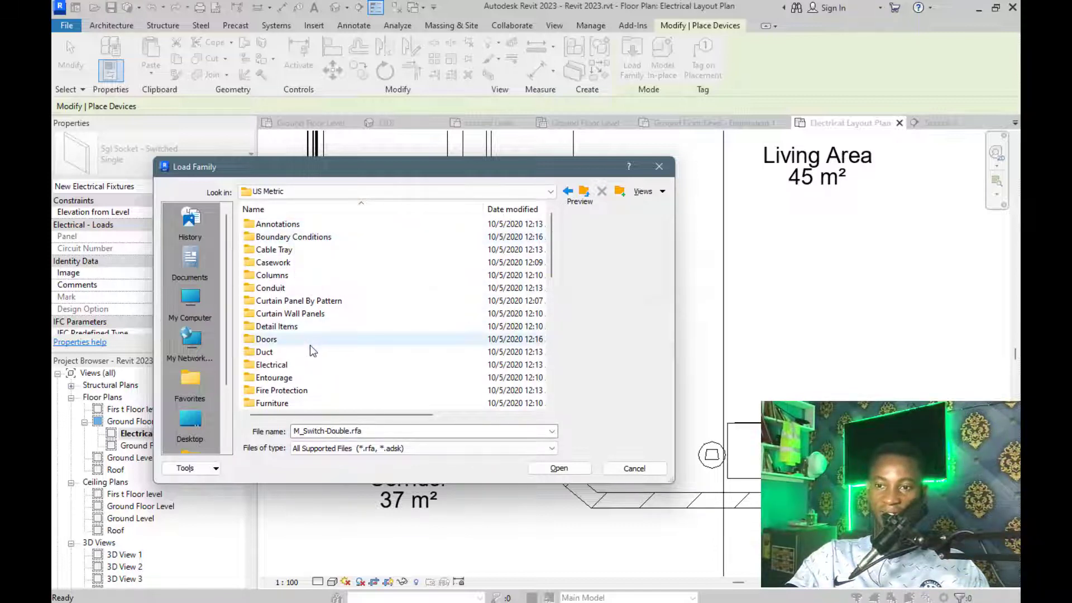
pyautogui.scroll(-1, 309, 345)
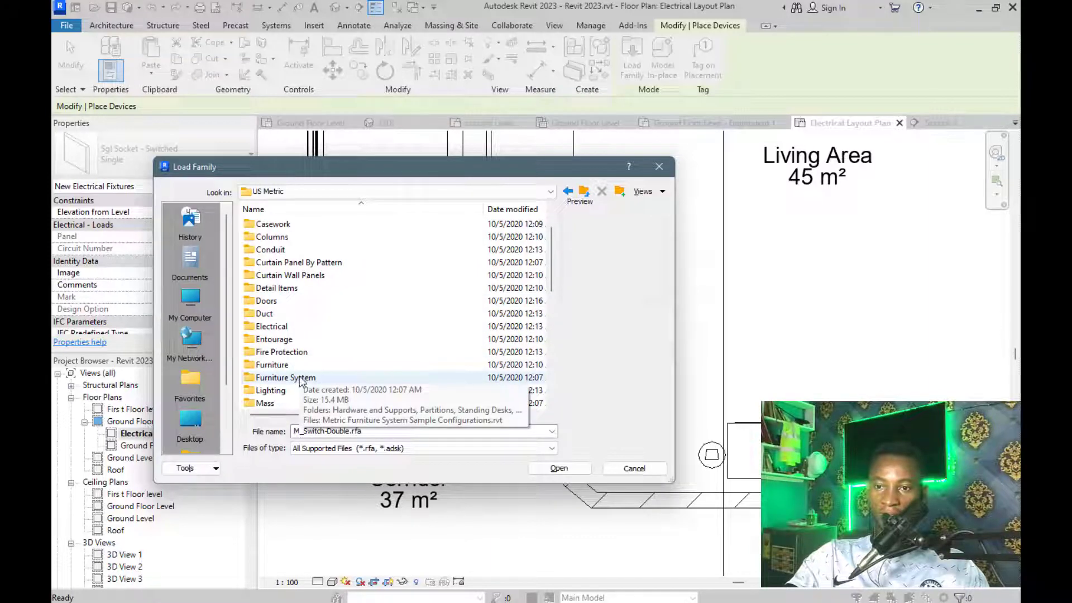
pyautogui.scroll(-5, 301, 380)
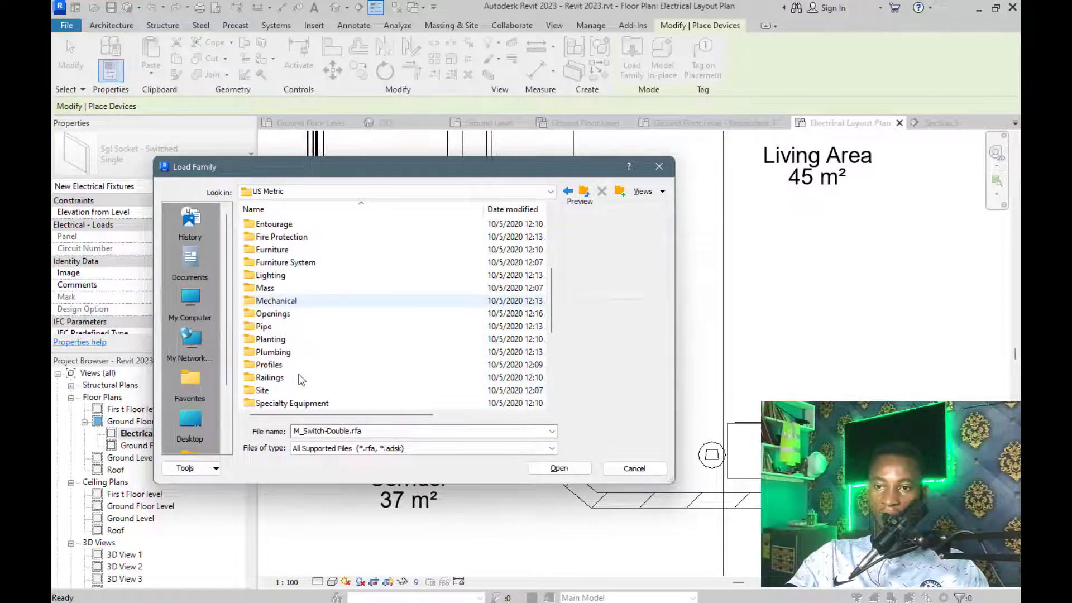
pyautogui.scroll(-3, 301, 380)
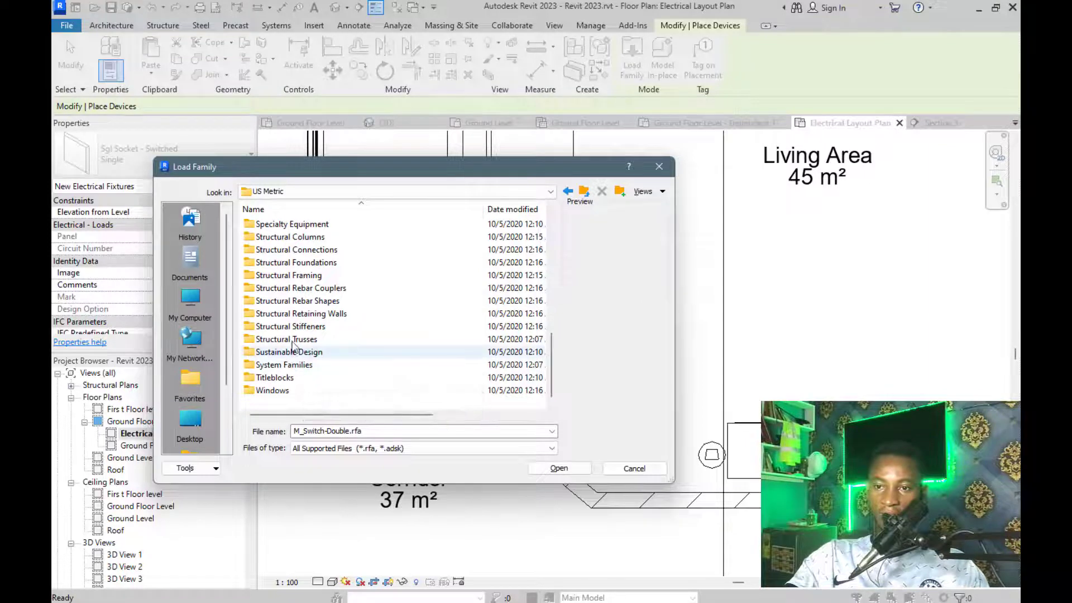
pyautogui.scroll(1, 296, 325)
pyautogui.scroll(3, 296, 326)
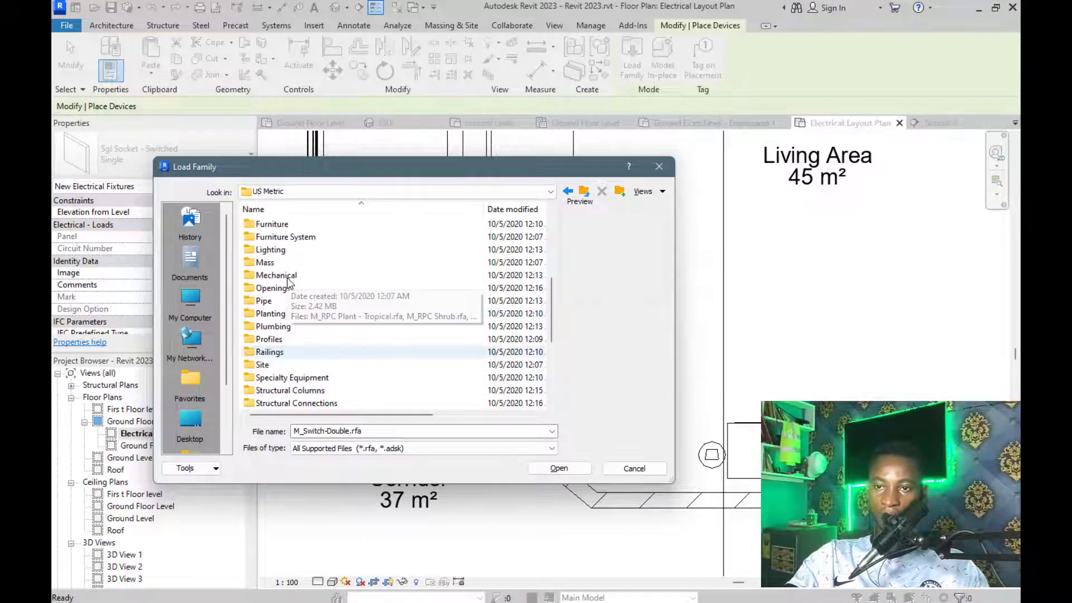
pyautogui.click(277, 252)
pyautogui.doubleClick(277, 252)
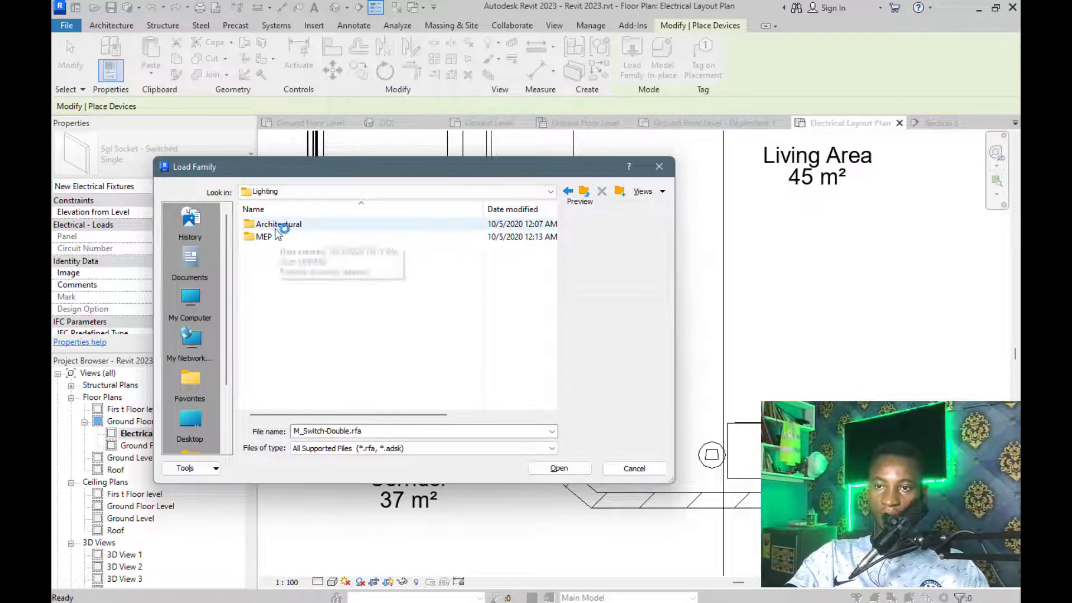
# Preview the street light and wall pack families in the Architectural lighting External folder
pyautogui.click(277, 228)
pyautogui.doubleClick(271, 224)
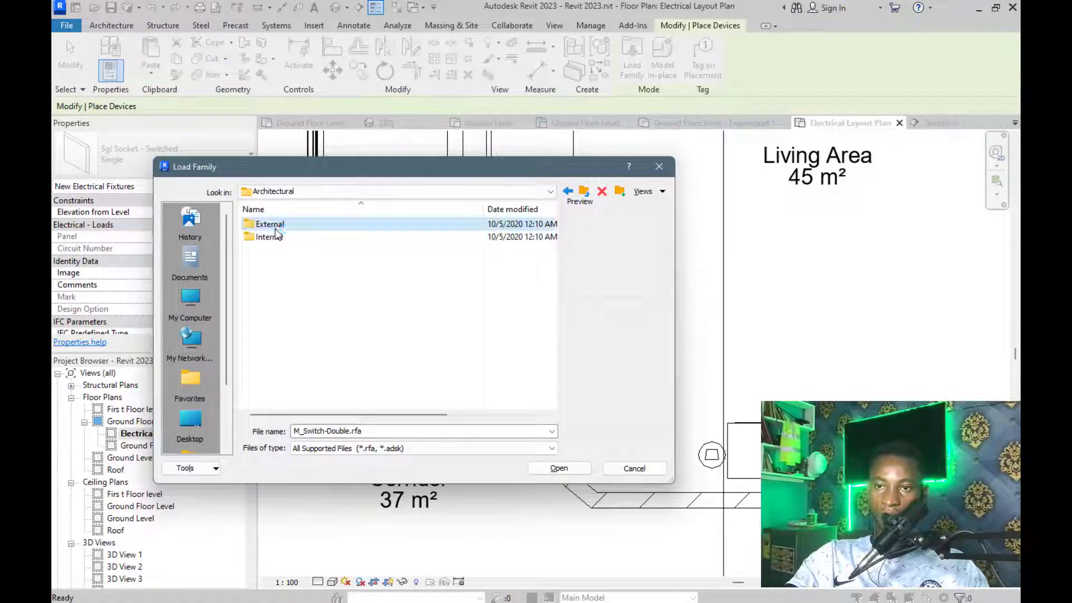
pyautogui.click(283, 238)
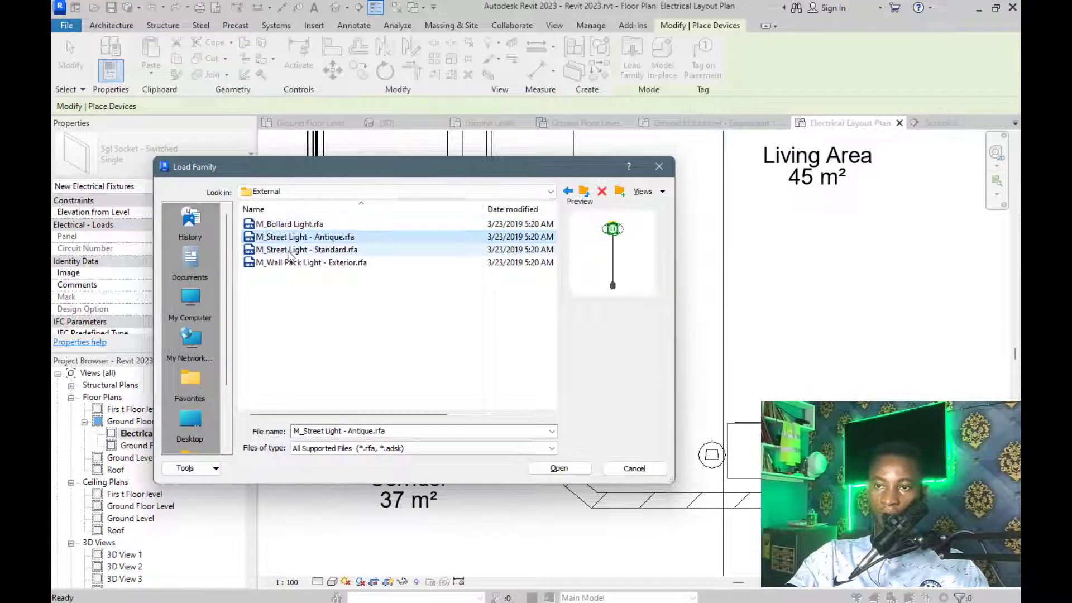
pyautogui.click(288, 250)
pyautogui.click(291, 262)
pyautogui.press('BackSpace')
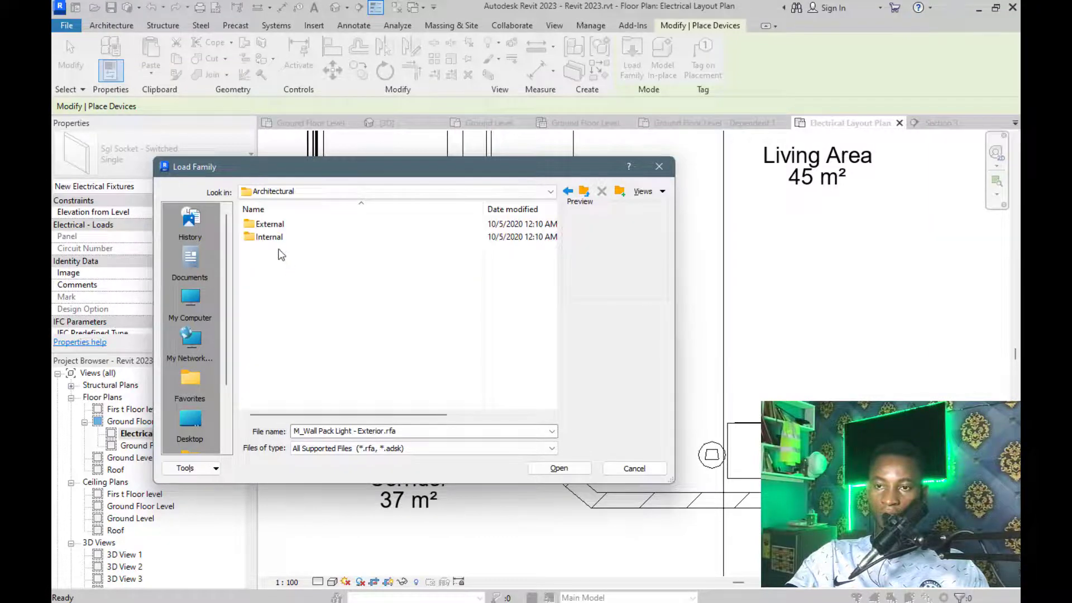
# Try to load all the lighting families from the Internal folder while placing an electrical fixture
pyautogui.doubleClick(278, 238)
pyautogui.click(280, 238)
pyautogui.click(285, 263)
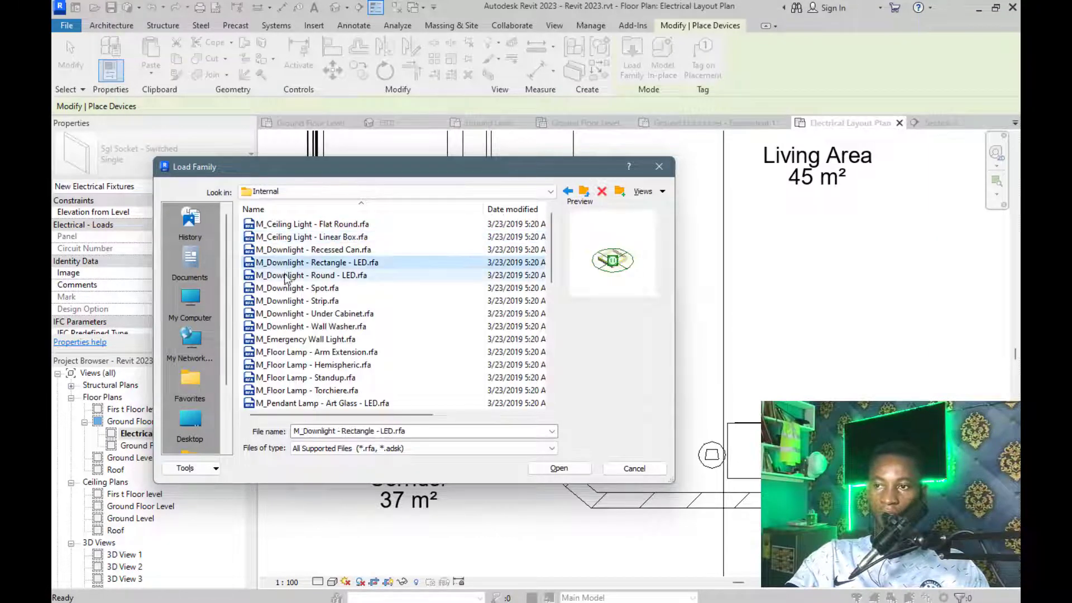
pyautogui.scroll(-1, 284, 274)
pyautogui.click(285, 275)
pyautogui.scroll(-4, 286, 279)
pyautogui.click(286, 276)
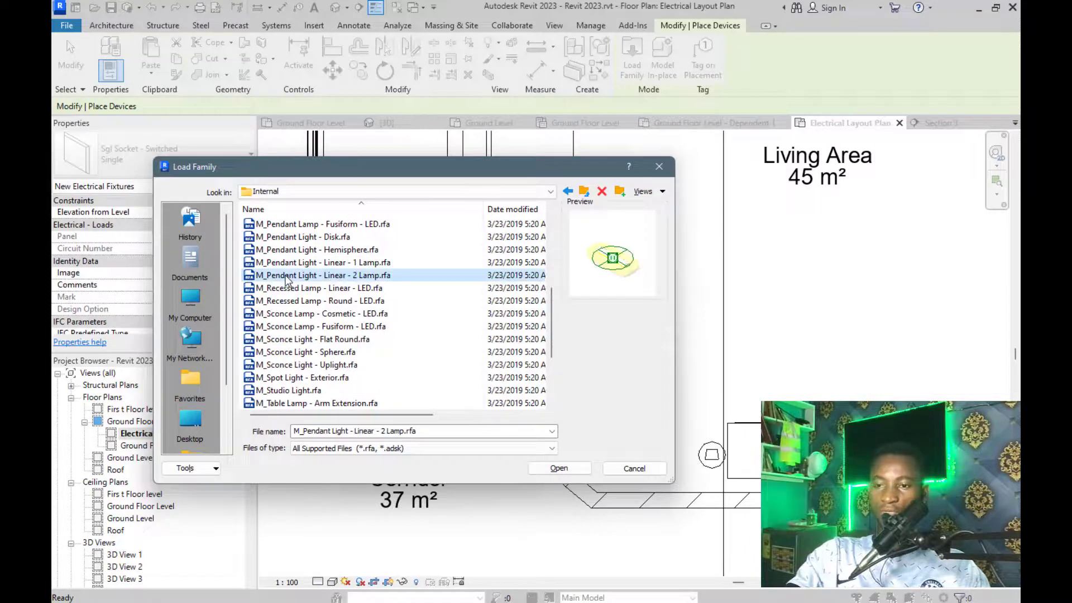
pyautogui.hotkey('ctrl', 'a')
pyautogui.click(549, 466)
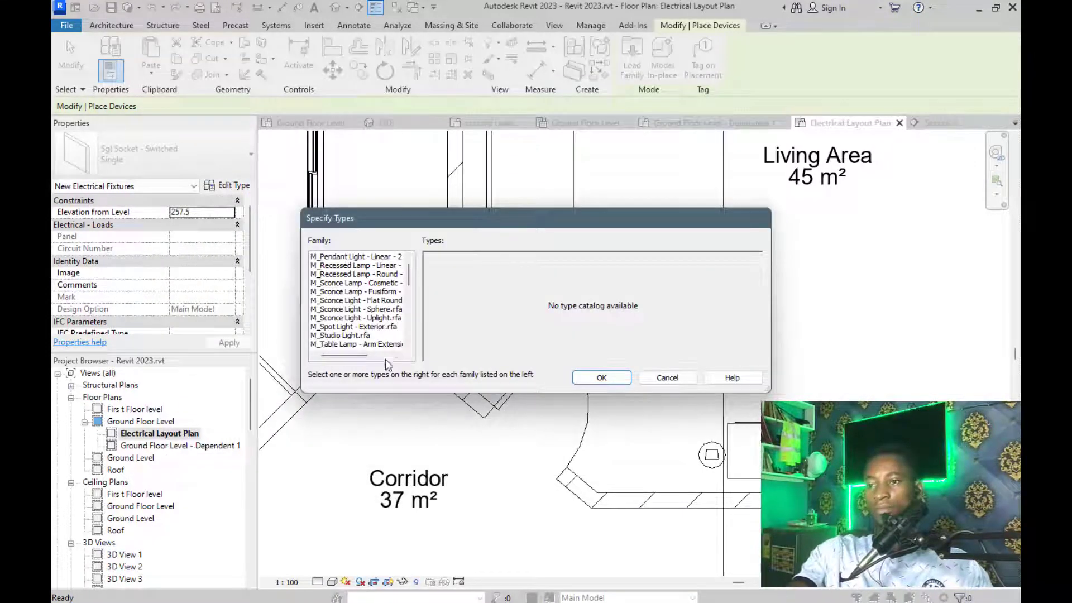
pyautogui.click(593, 378)
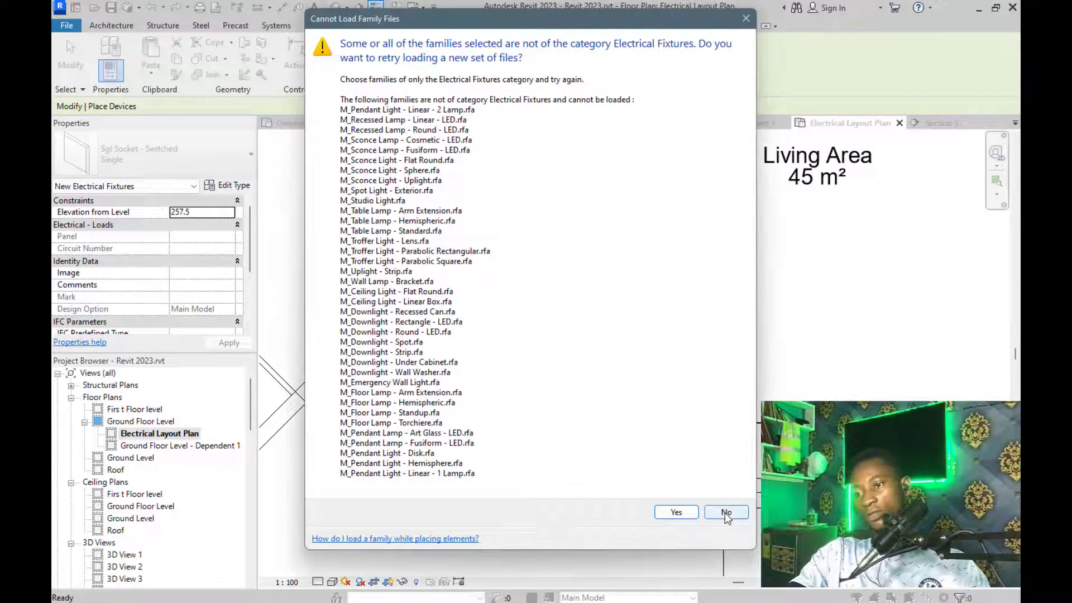
pyautogui.click(725, 513)
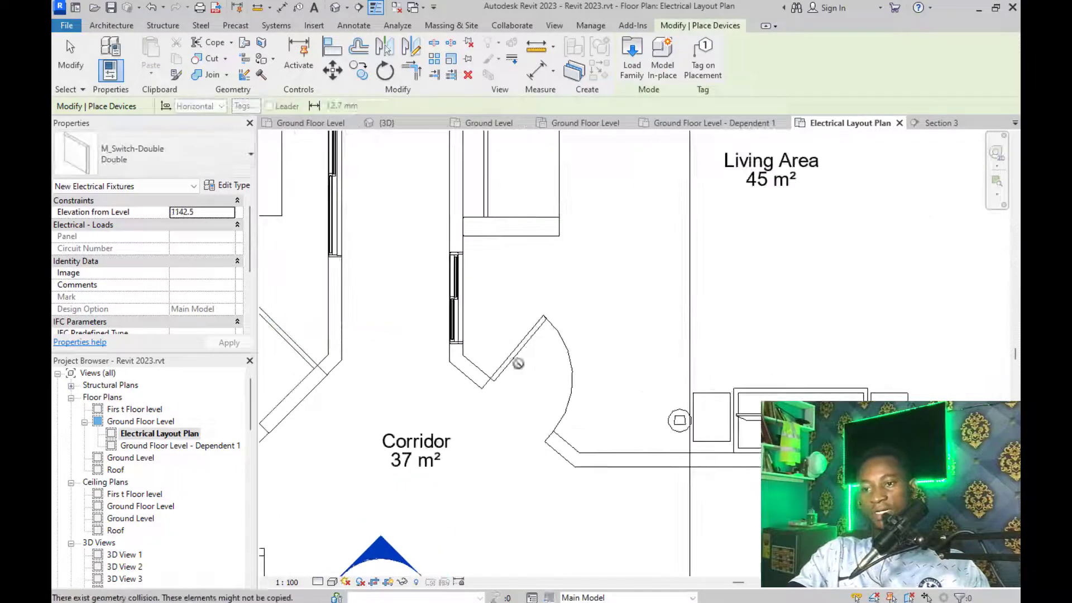
# Look through the available electrical fixture types, comparing the sockets, outlets and switches
pyautogui.scroll(1, 558, 352)
pyautogui.scroll(1, 578, 422)
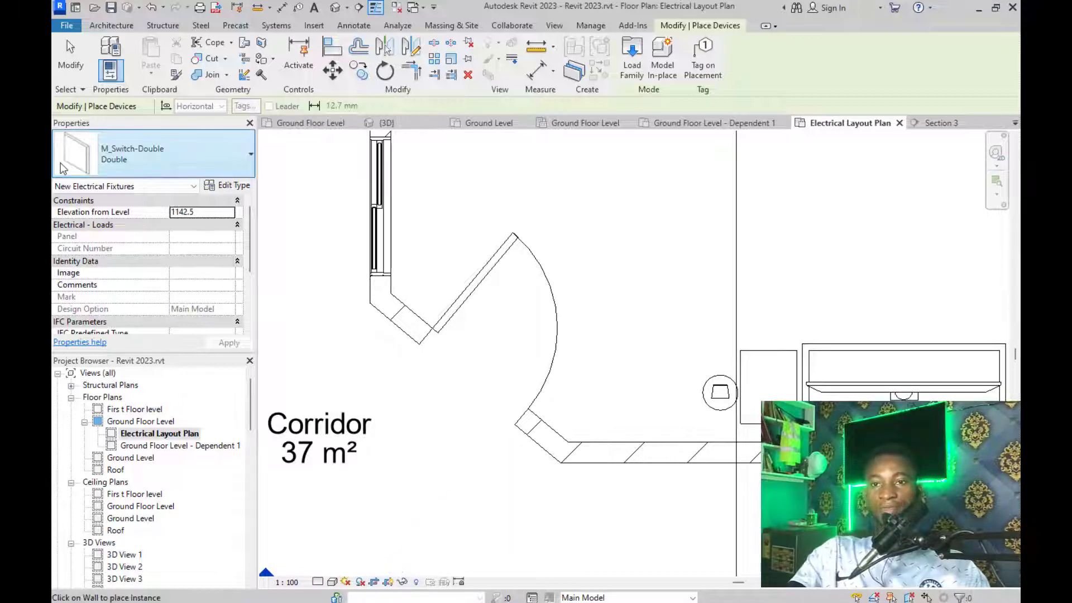
pyautogui.click(99, 162)
pyautogui.scroll(5, 106, 230)
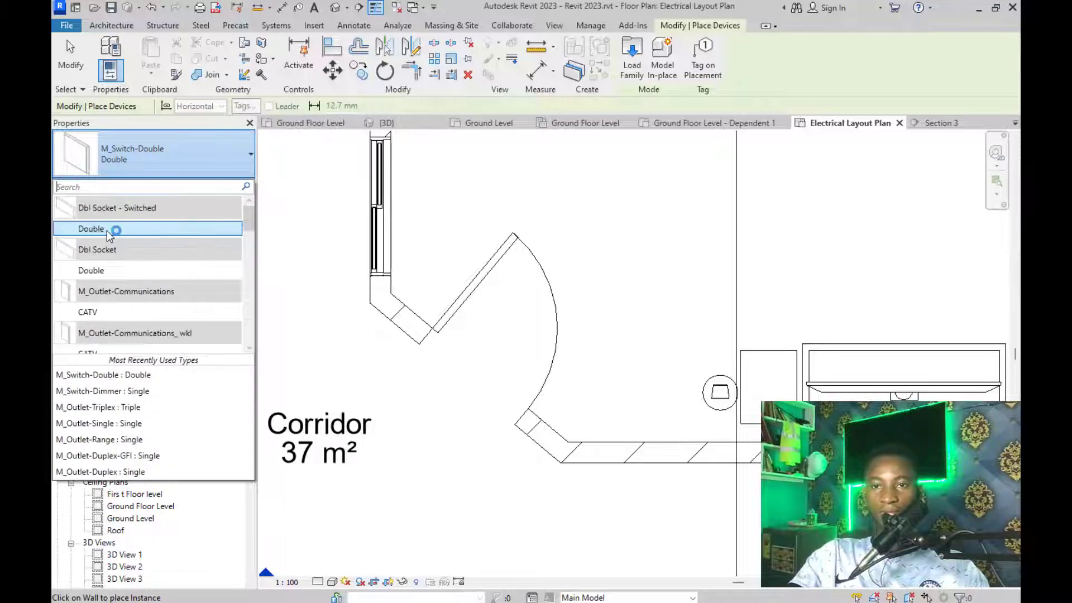
pyautogui.click(106, 230)
pyautogui.scroll(-5, 109, 251)
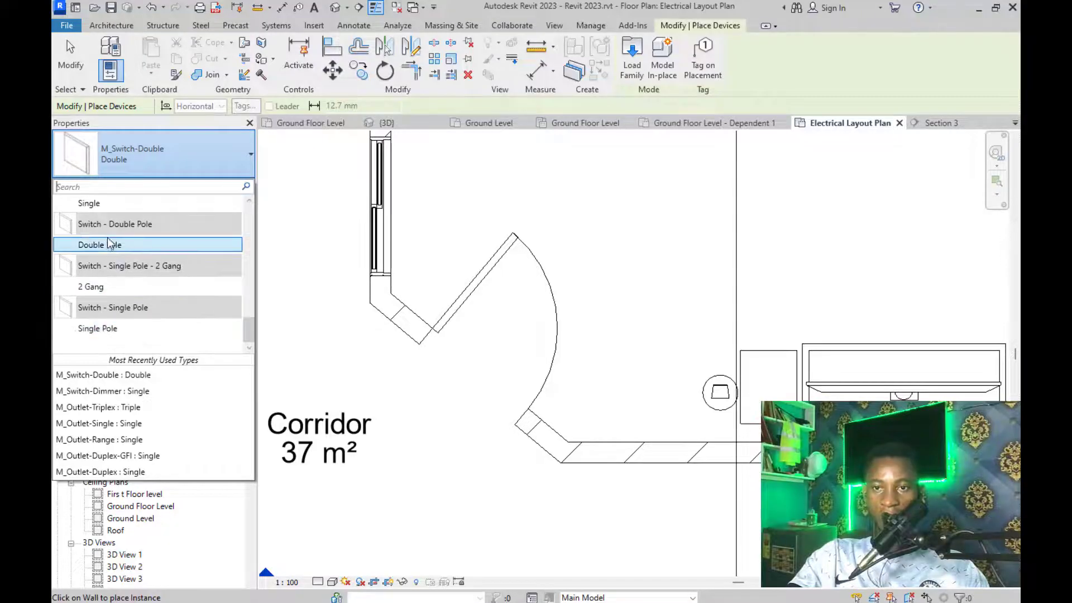
pyautogui.scroll(1, 108, 239)
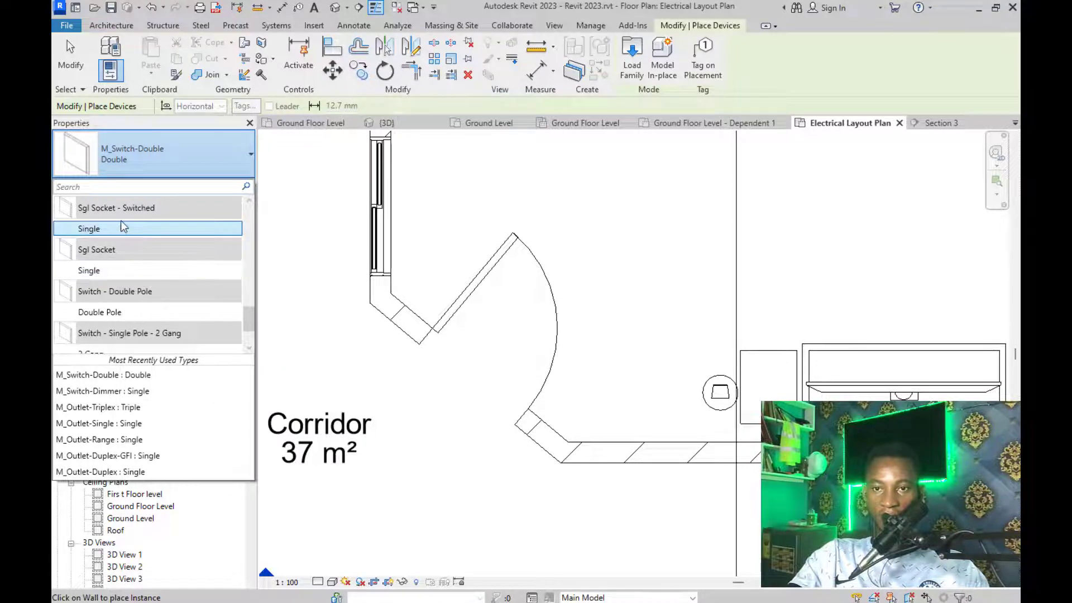
pyautogui.scroll(2, 121, 220)
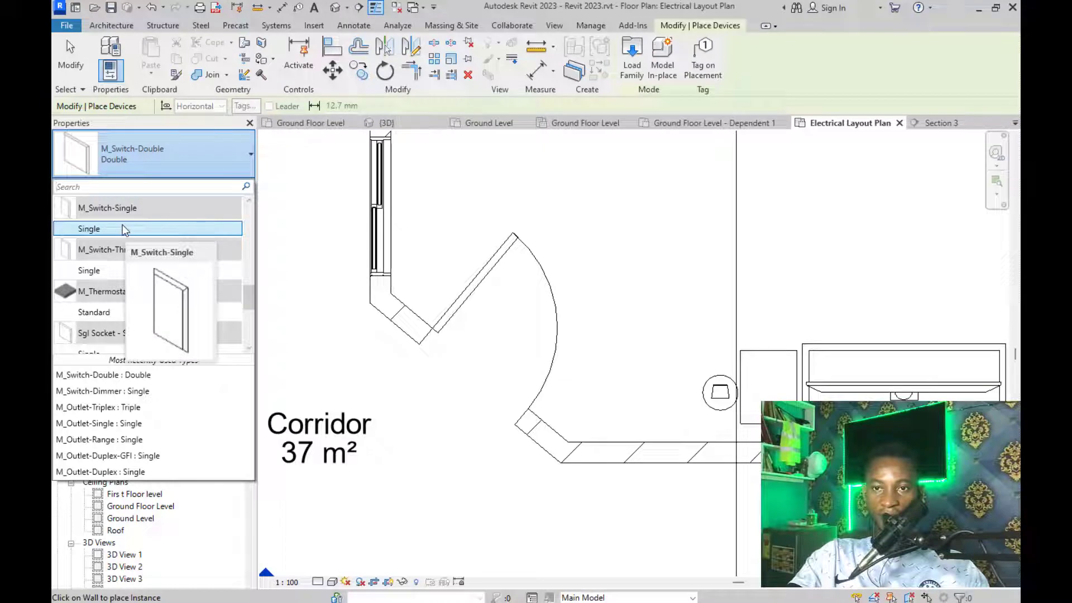
pyautogui.scroll(2, 123, 224)
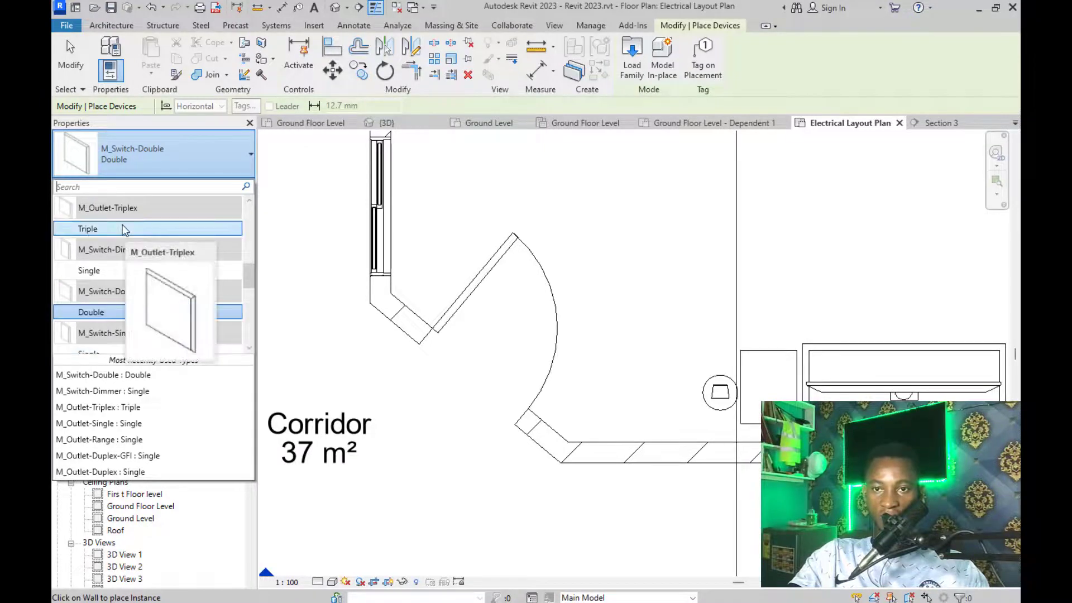
pyautogui.scroll(2, 122, 225)
pyautogui.scroll(3, 123, 229)
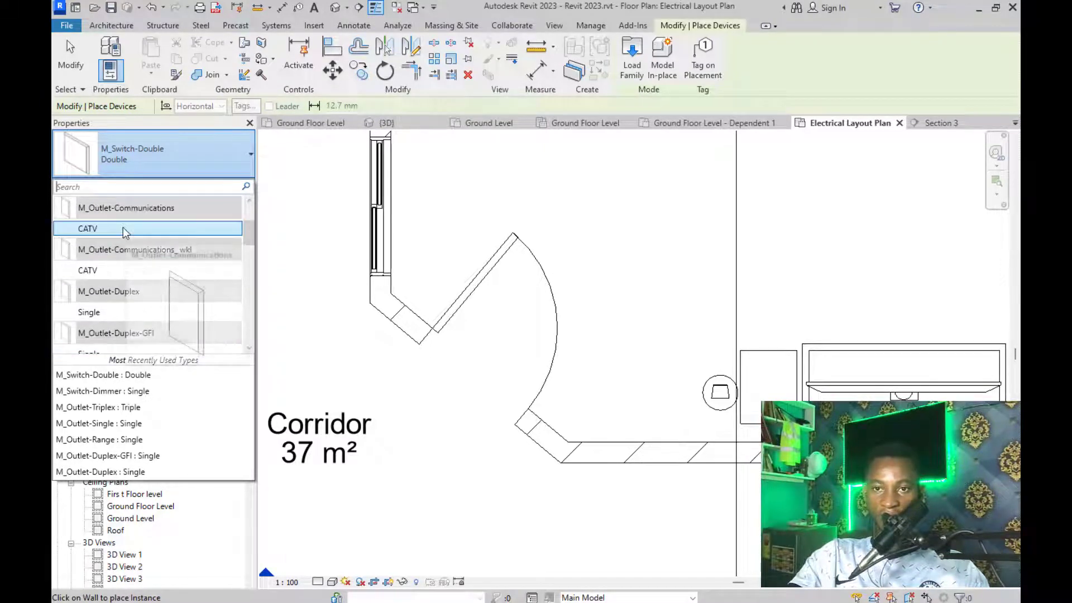
pyautogui.moveTo(127, 295)
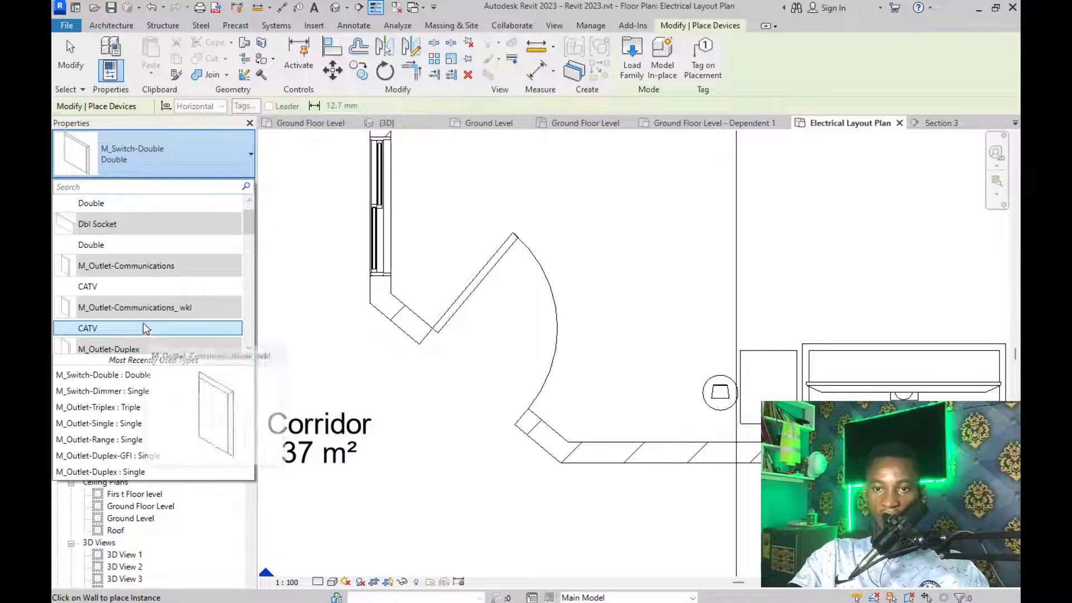
pyautogui.scroll(1, 140, 312)
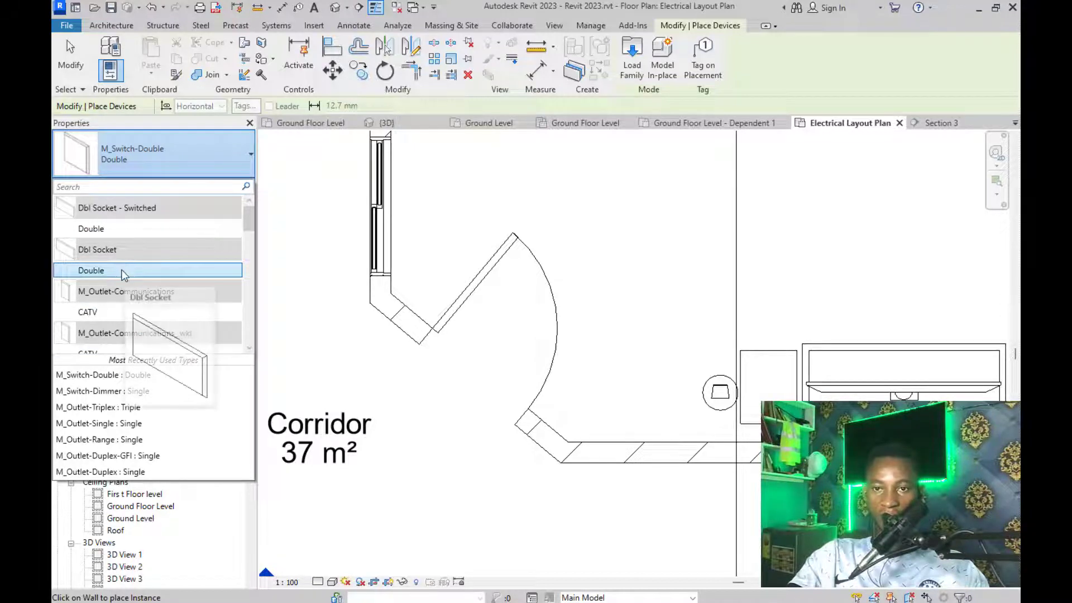
pyautogui.moveTo(113, 237)
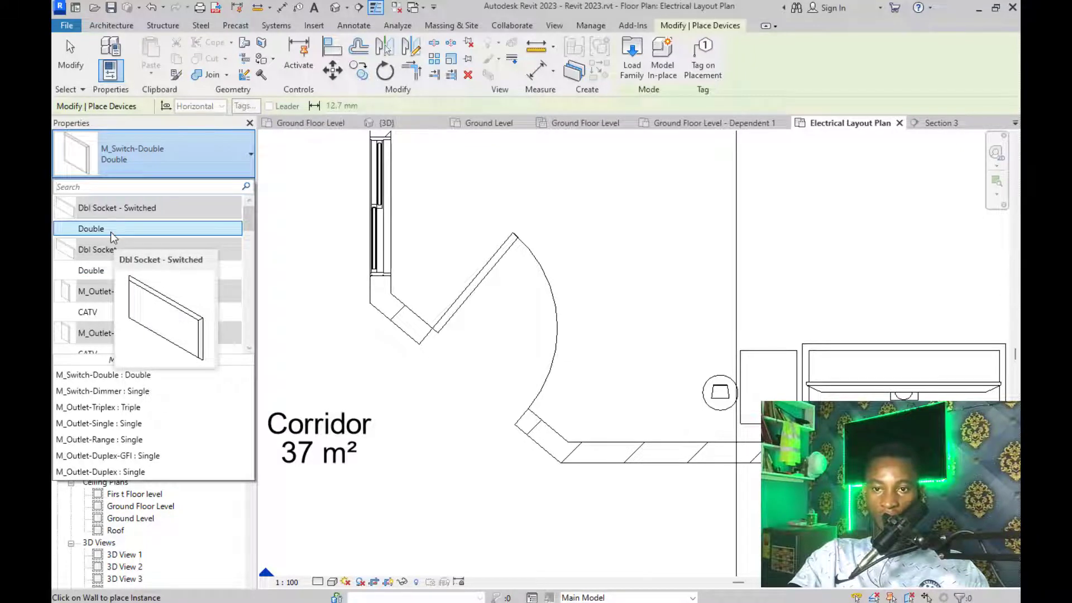
# Choose the Double Pole type of the Switch - Double Pole family for the device being placed
pyautogui.scroll(-5, 120, 251)
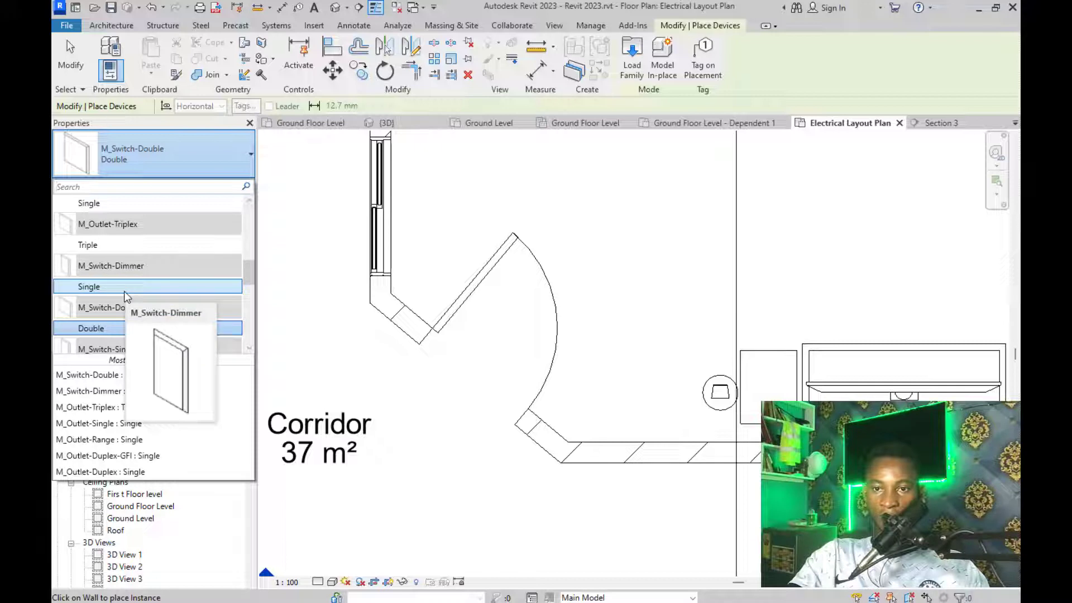
pyautogui.scroll(-3, 126, 330)
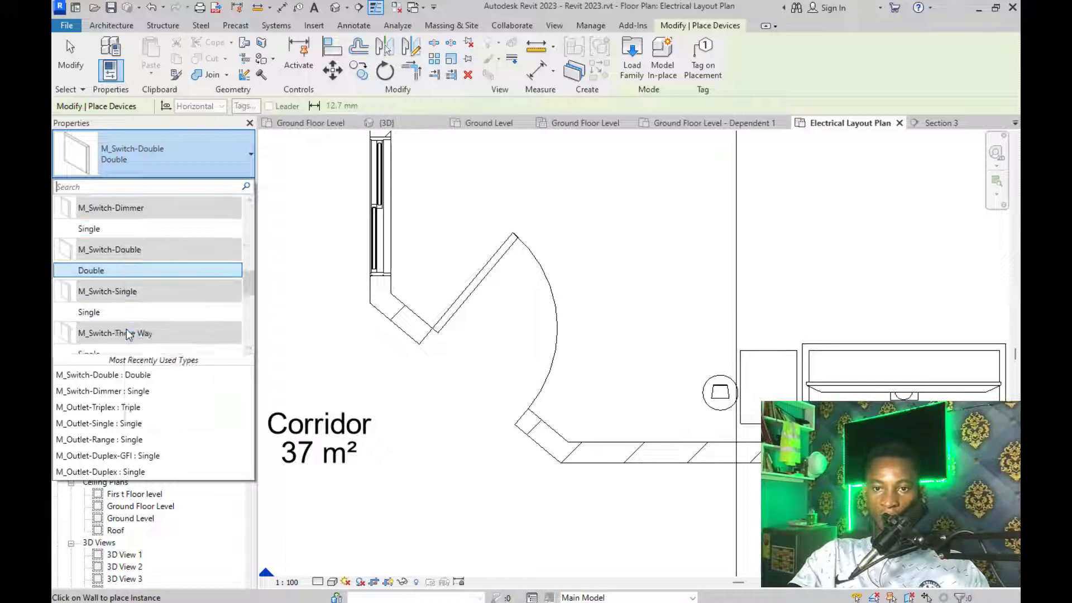
pyautogui.scroll(-3, 125, 316)
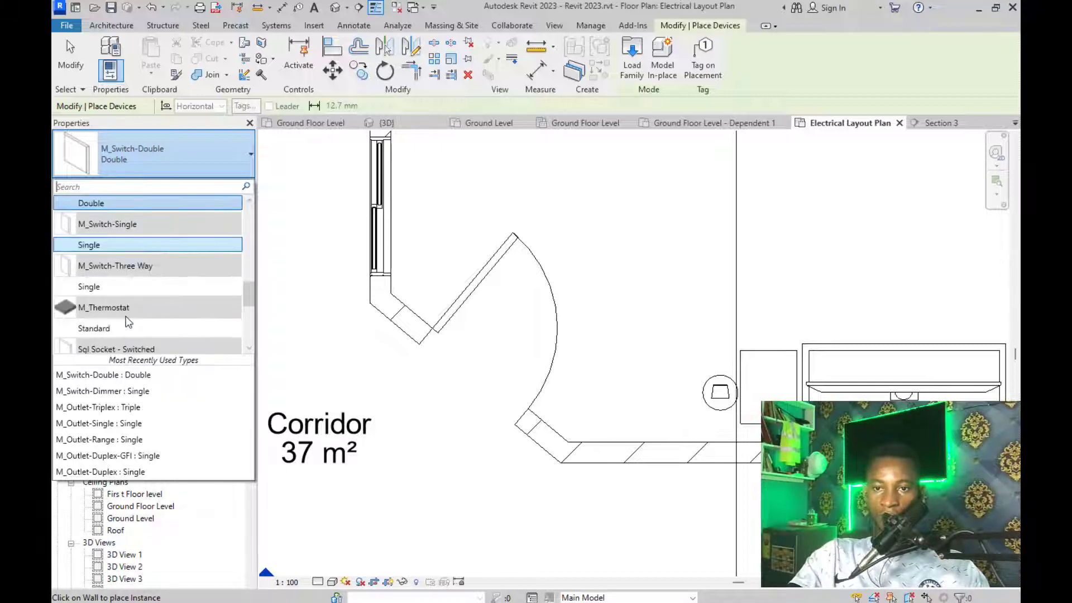
pyautogui.scroll(-3, 128, 326)
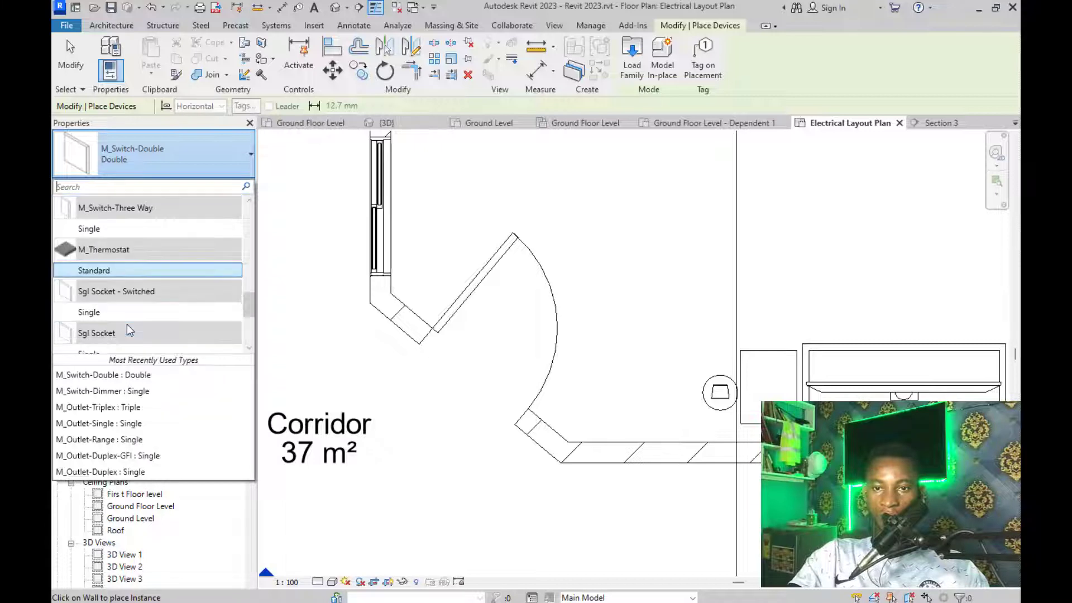
pyautogui.scroll(-3, 117, 318)
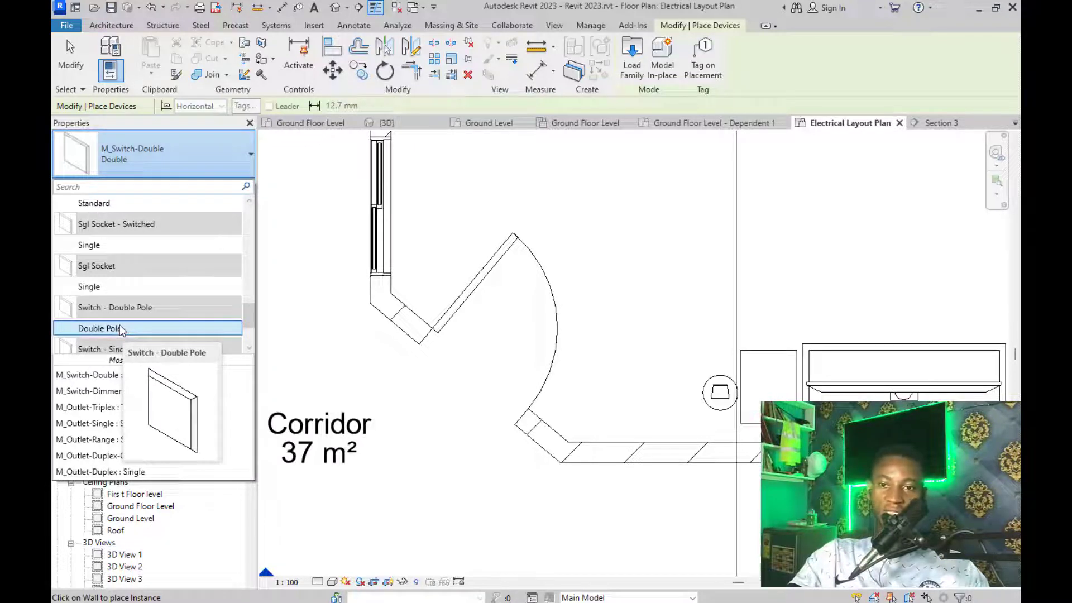
pyautogui.click(122, 329)
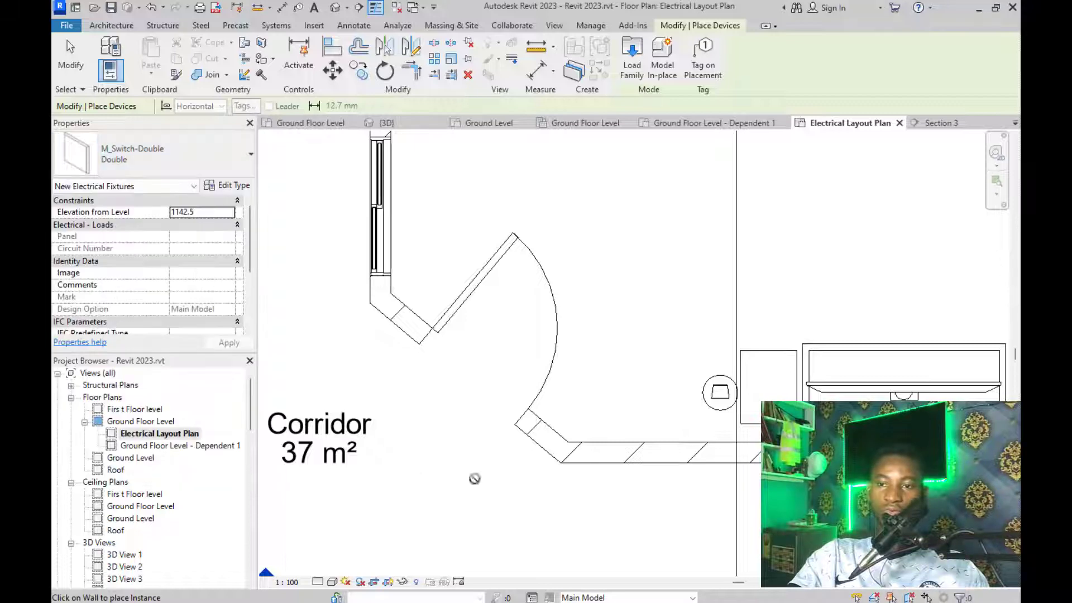
# Place the Double Pole switch on the angled wall end beside the door between the corridor and the Living Area
pyautogui.scroll(1, 575, 439)
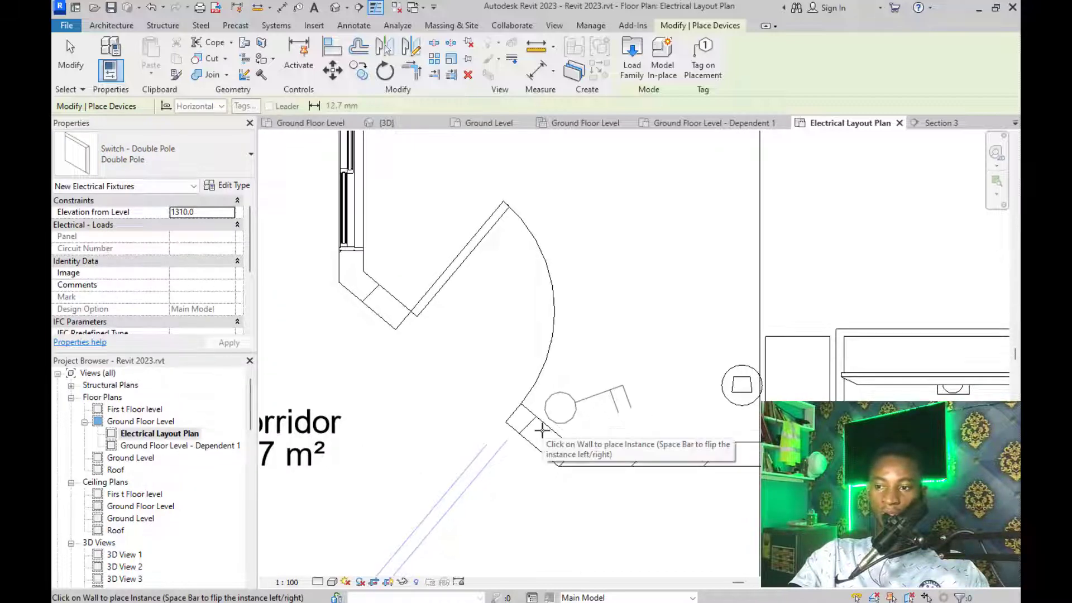
pyautogui.click(542, 432)
pyautogui.scroll(-2, 503, 424)
pyautogui.scroll(-2, 410, 389)
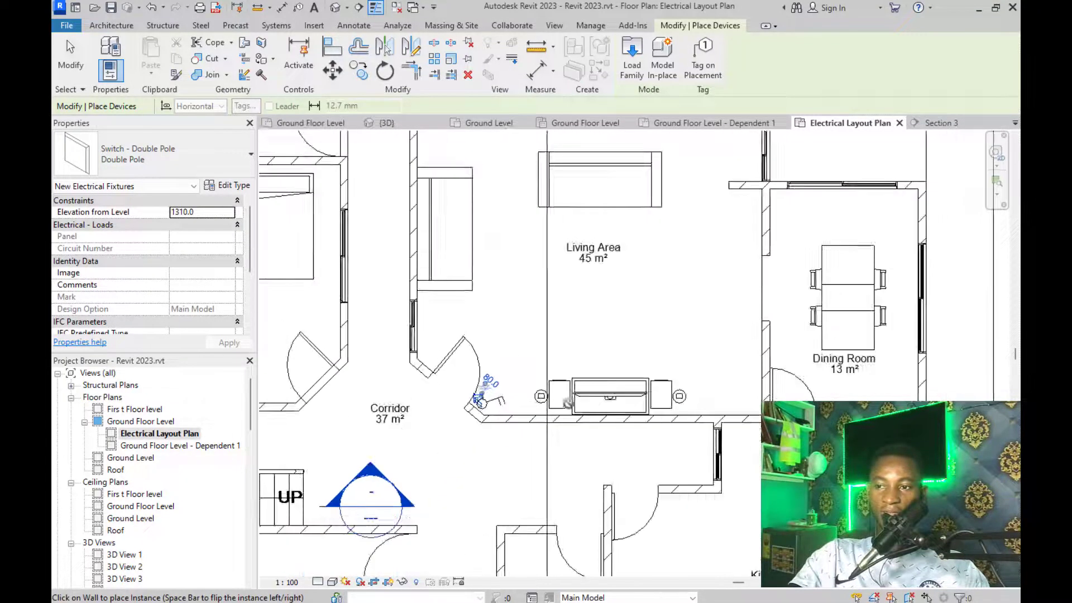
# Place a 2 Gang Switch - Single Pole on the short wall stub in the Living Area near the Dining Room, about 100 mm from its free end
pyautogui.click(163, 152)
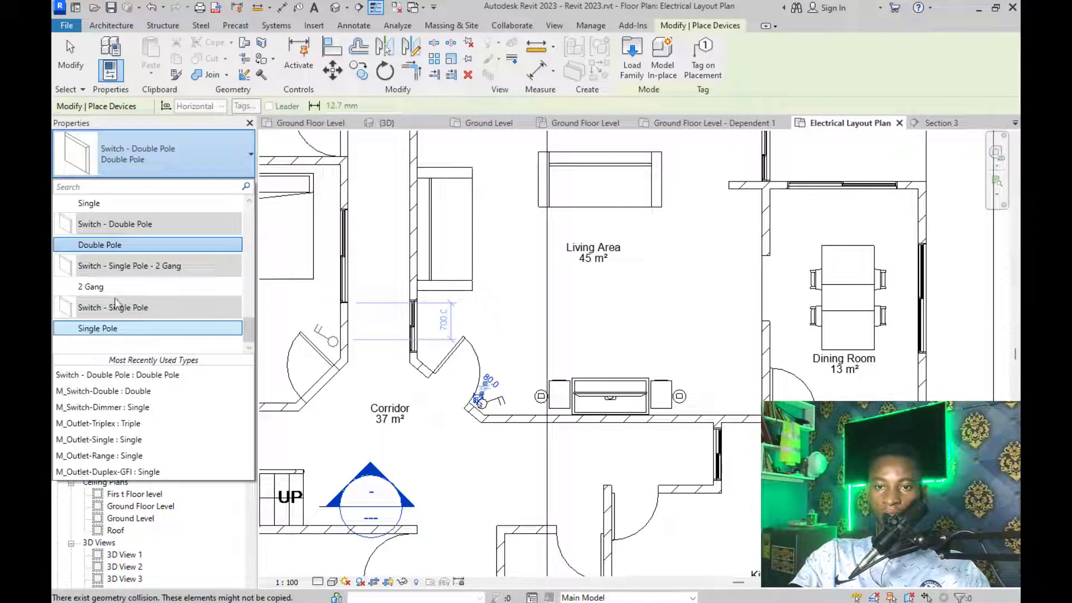
pyautogui.click(115, 287)
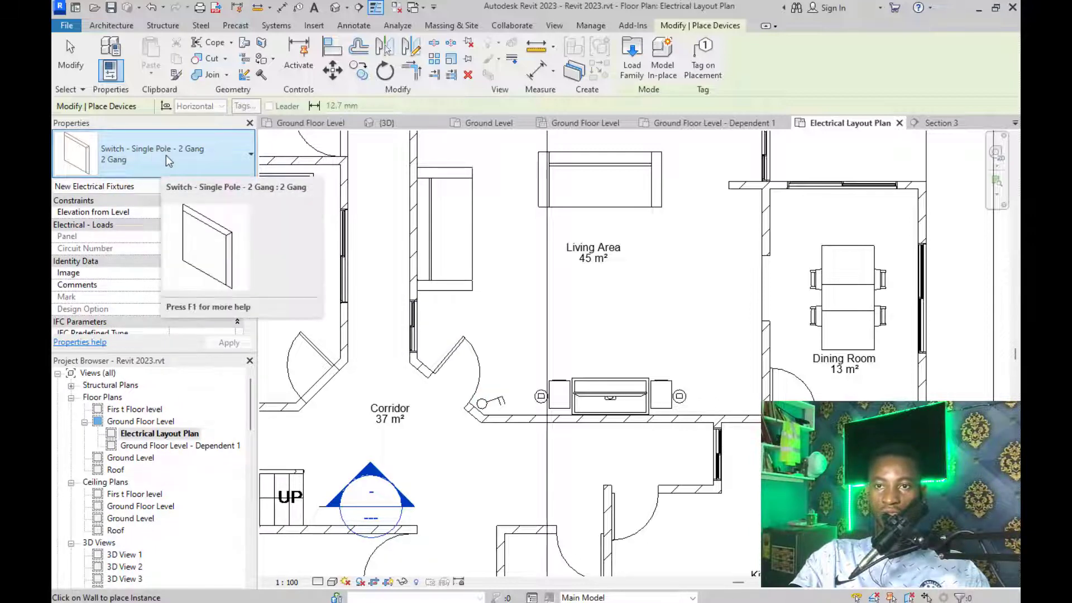
pyautogui.scroll(-3, 584, 426)
pyautogui.scroll(3, 569, 249)
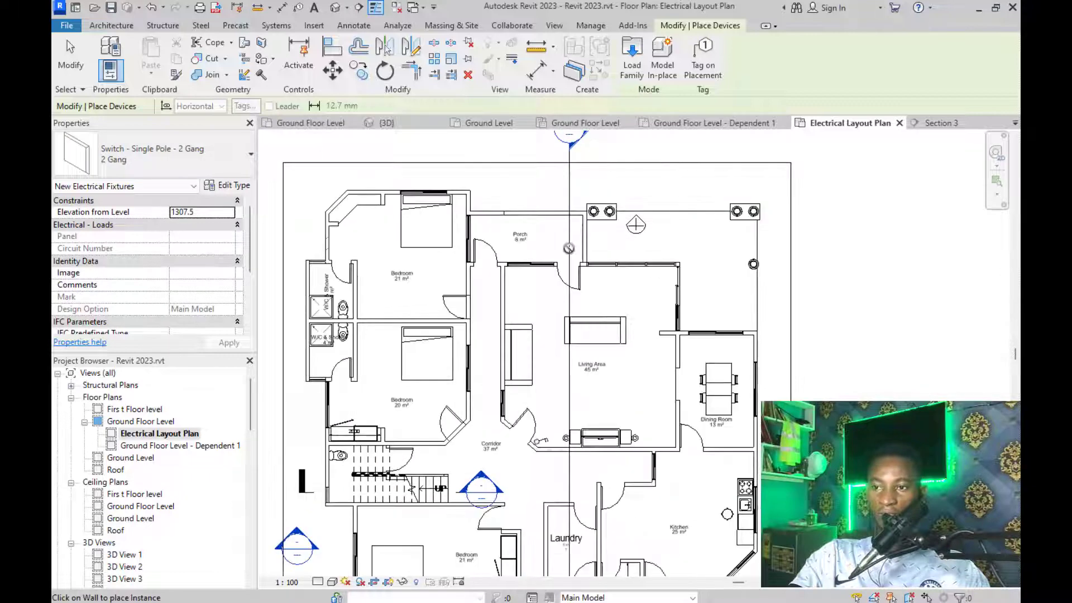
pyautogui.scroll(2, 782, 376)
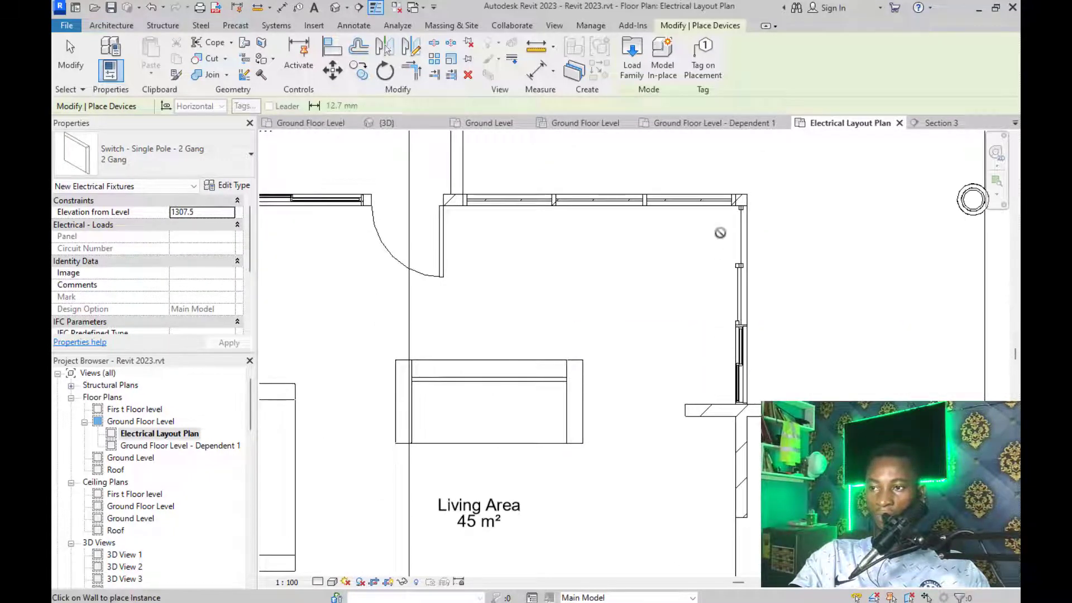
pyautogui.scroll(2, 720, 232)
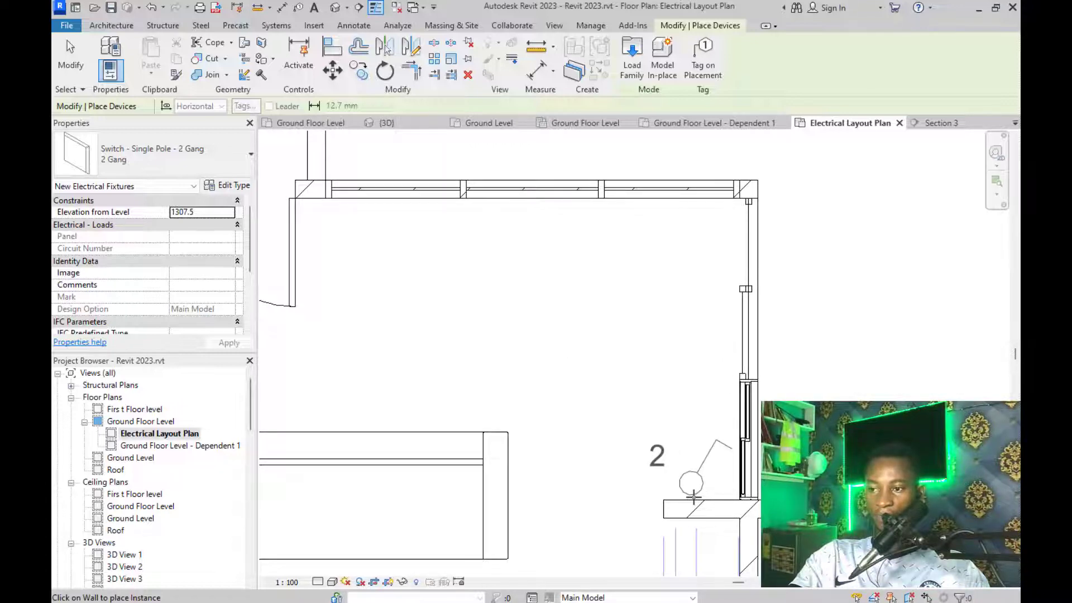
pyautogui.scroll(-5, 623, 390)
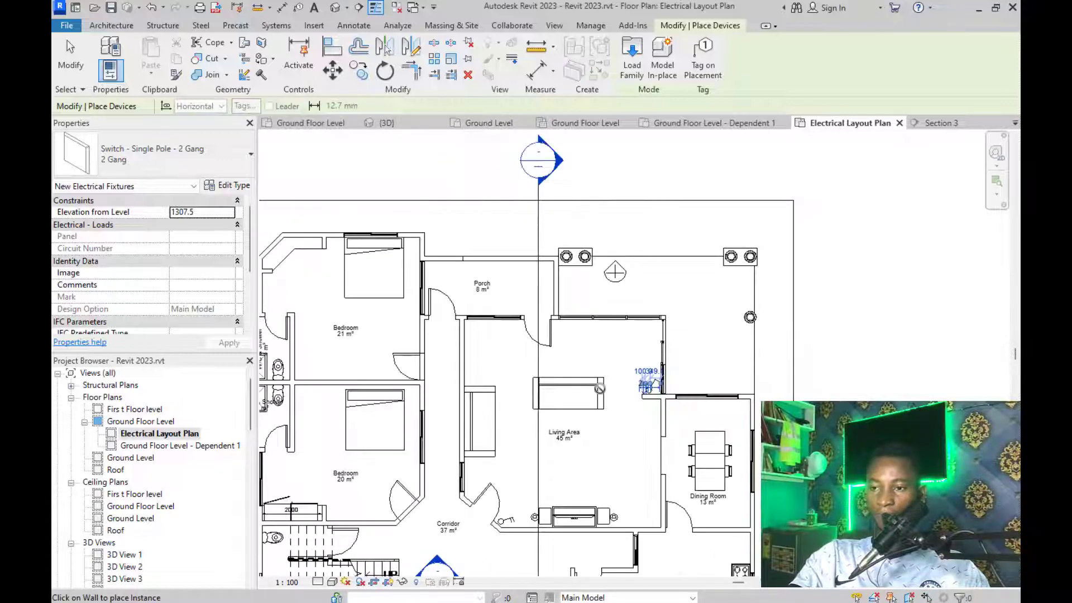
# Place another 2 Gang switch on the corridor side of the Living Area wall, about 300 mm from the porch wall
pyautogui.scroll(-2, 599, 388)
pyautogui.scroll(1, 558, 312)
pyautogui.scroll(-2, 558, 312)
pyautogui.scroll(4, 565, 309)
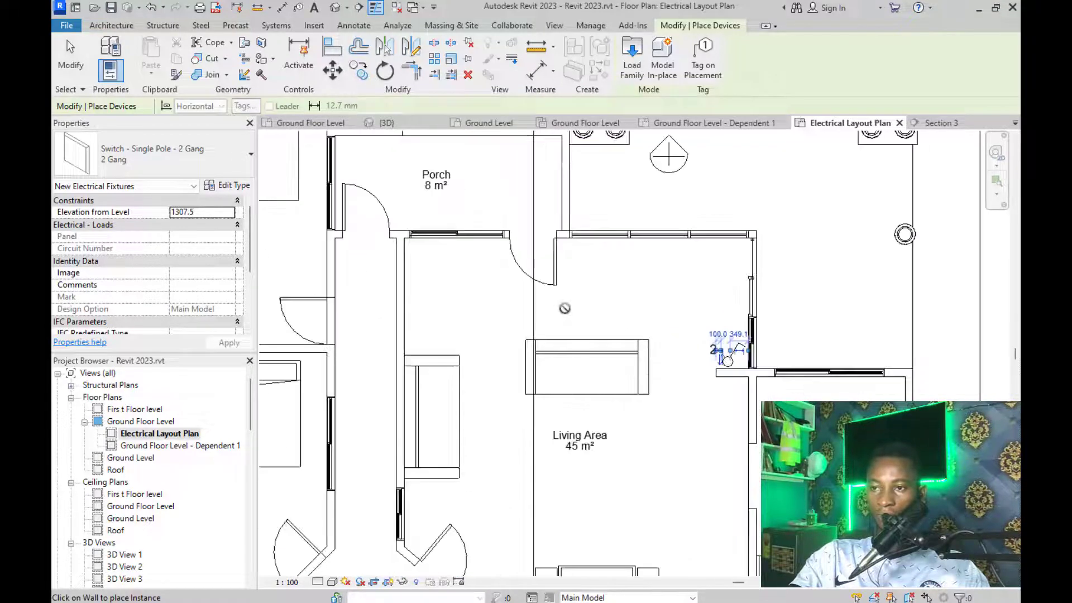
pyautogui.scroll(-3, 603, 327)
pyautogui.scroll(3, 606, 280)
pyautogui.scroll(-4, 530, 391)
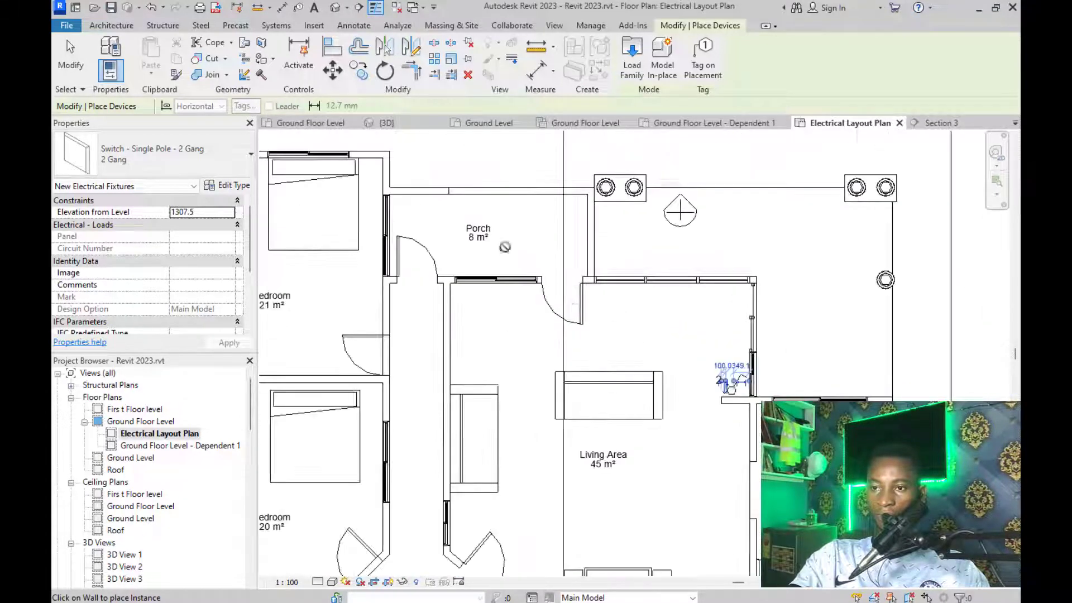
pyautogui.scroll(4, 531, 401)
pyautogui.scroll(-4, 559, 335)
pyautogui.scroll(5, 428, 306)
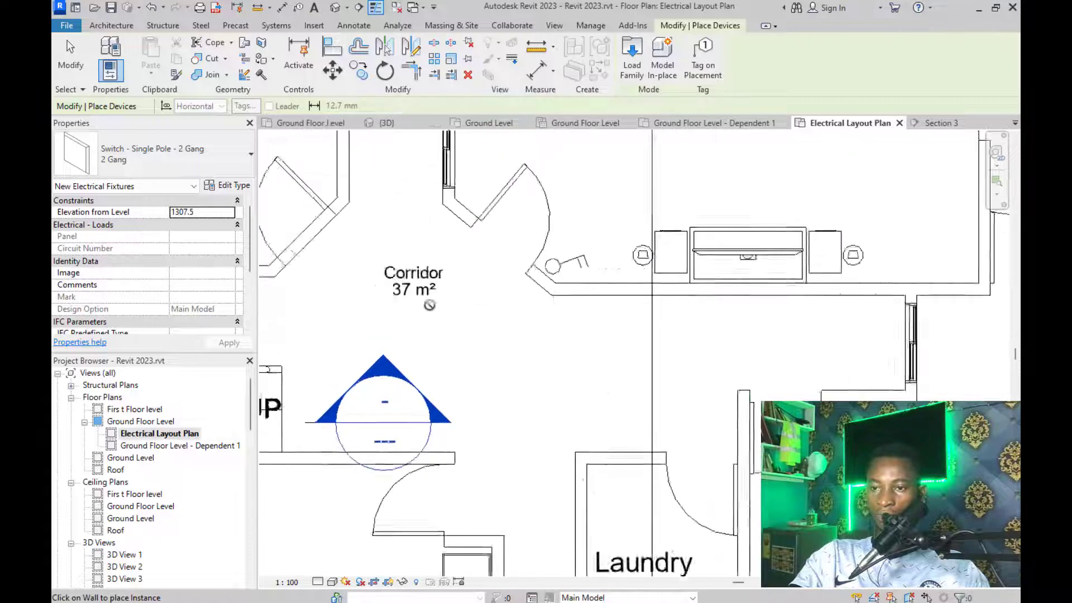
pyautogui.scroll(-1, 583, 370)
pyautogui.scroll(-4, 583, 370)
pyautogui.scroll(6, 576, 300)
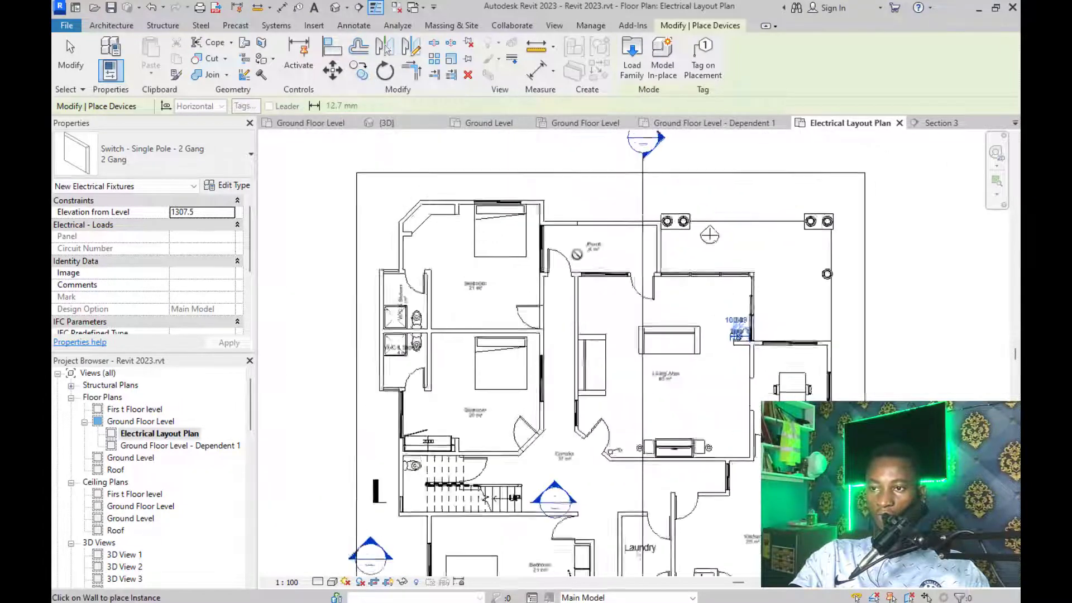
pyautogui.scroll(1, 567, 306)
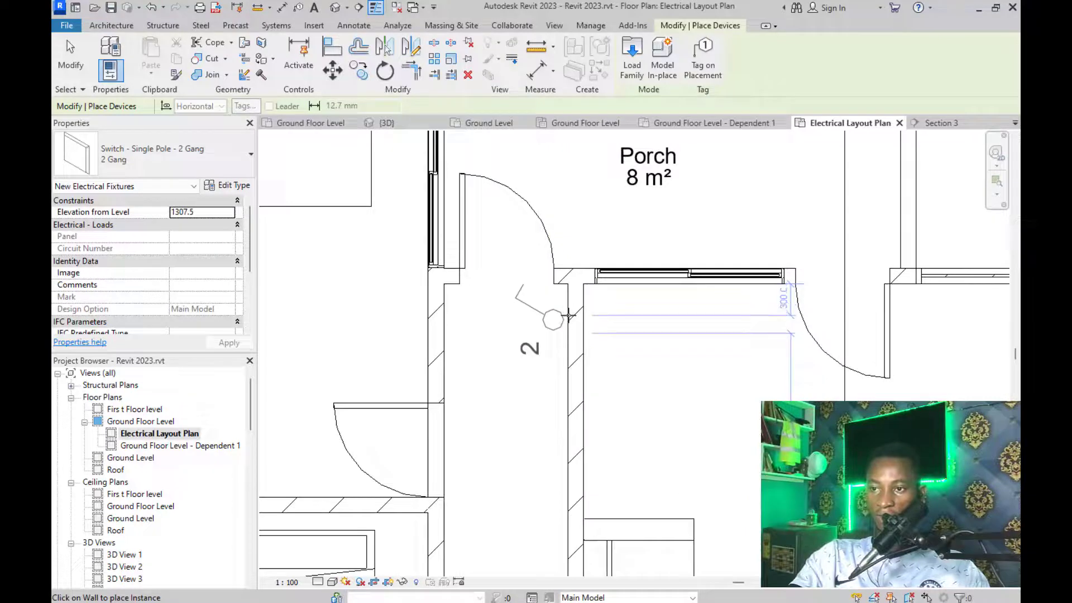
pyautogui.click(568, 315)
pyautogui.scroll(-6, 525, 293)
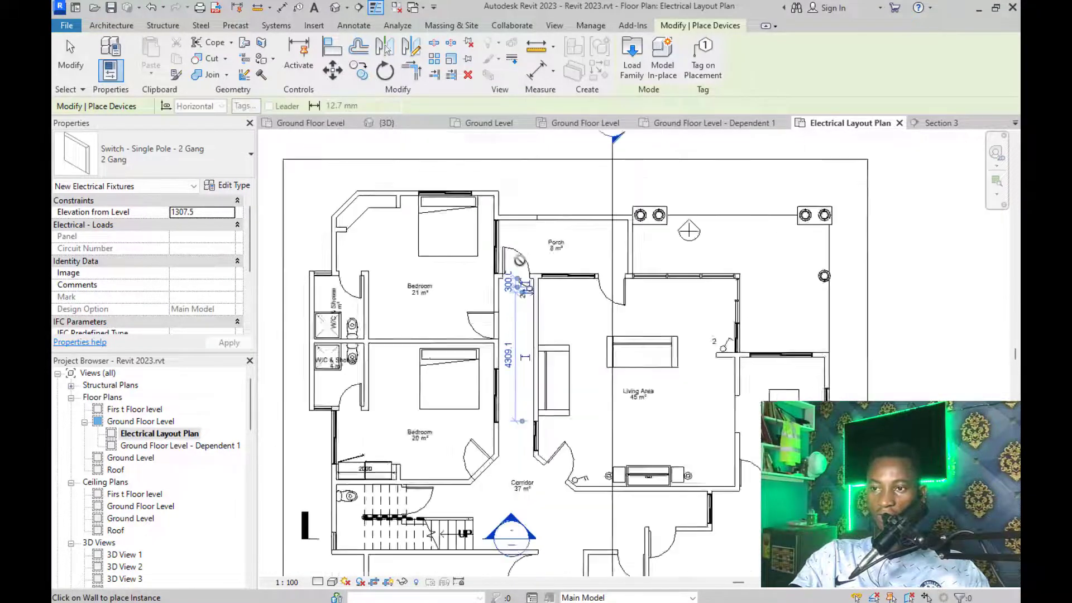
# Place a Single Pole type switch on the corridor side of the Laundry wall, about 200 mm from the door opening
pyautogui.scroll(3, 533, 416)
pyautogui.scroll(4, 531, 447)
pyautogui.scroll(-3, 568, 324)
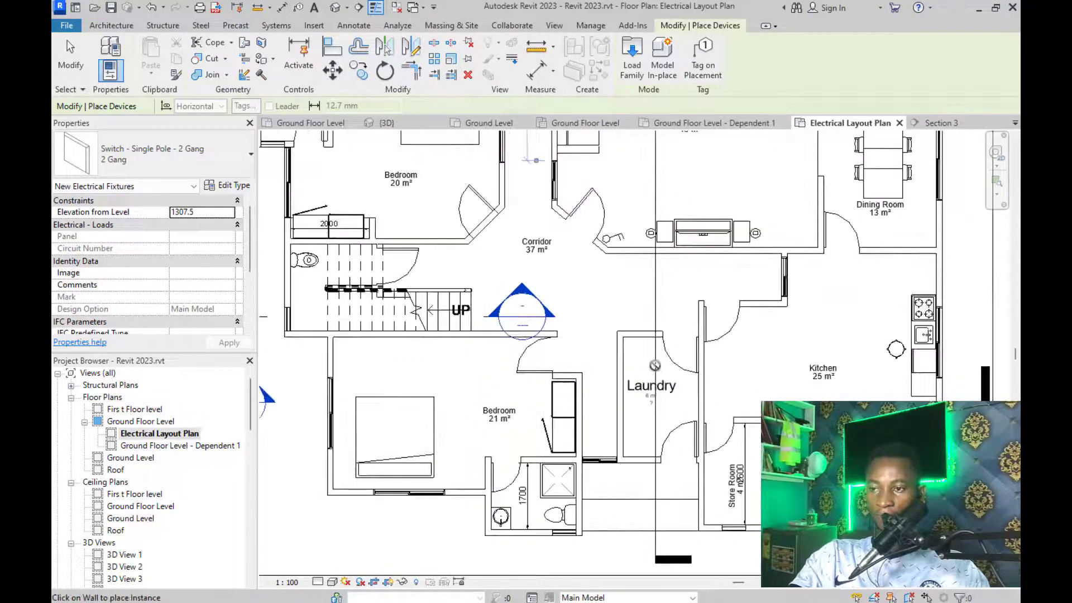
pyautogui.scroll(3, 654, 365)
pyautogui.scroll(-4, 612, 364)
pyautogui.scroll(4, 625, 335)
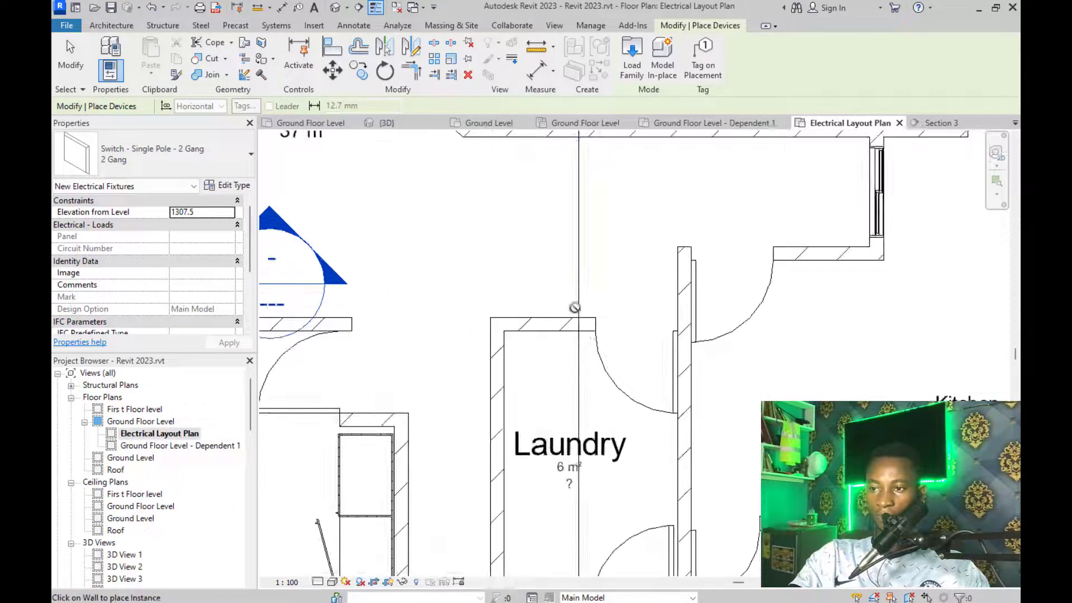
pyautogui.click(168, 156)
pyautogui.scroll(2, 139, 271)
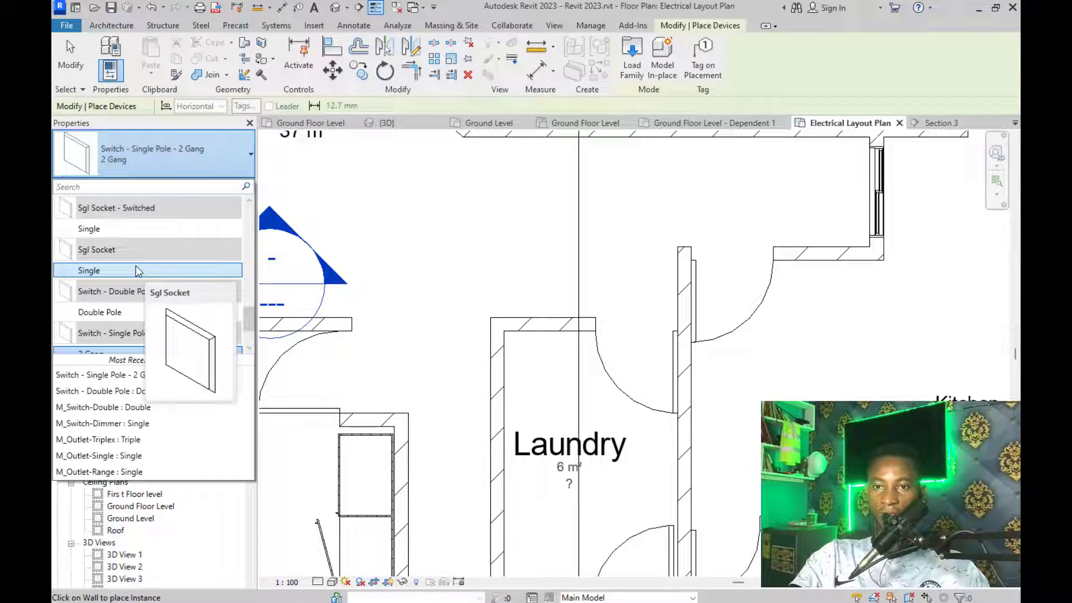
pyautogui.scroll(-1, 138, 271)
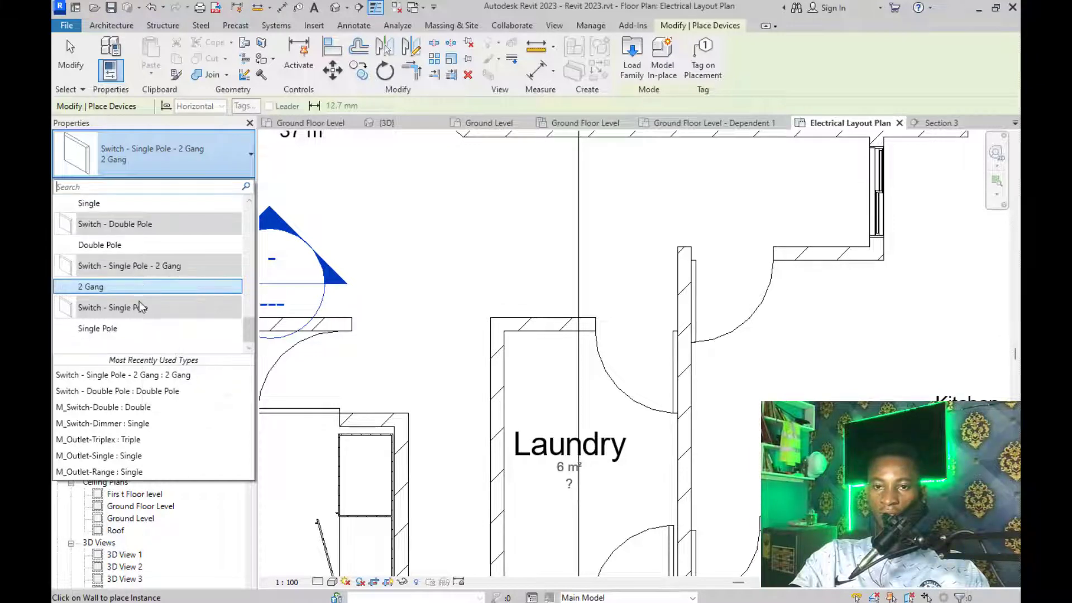
pyautogui.click(137, 329)
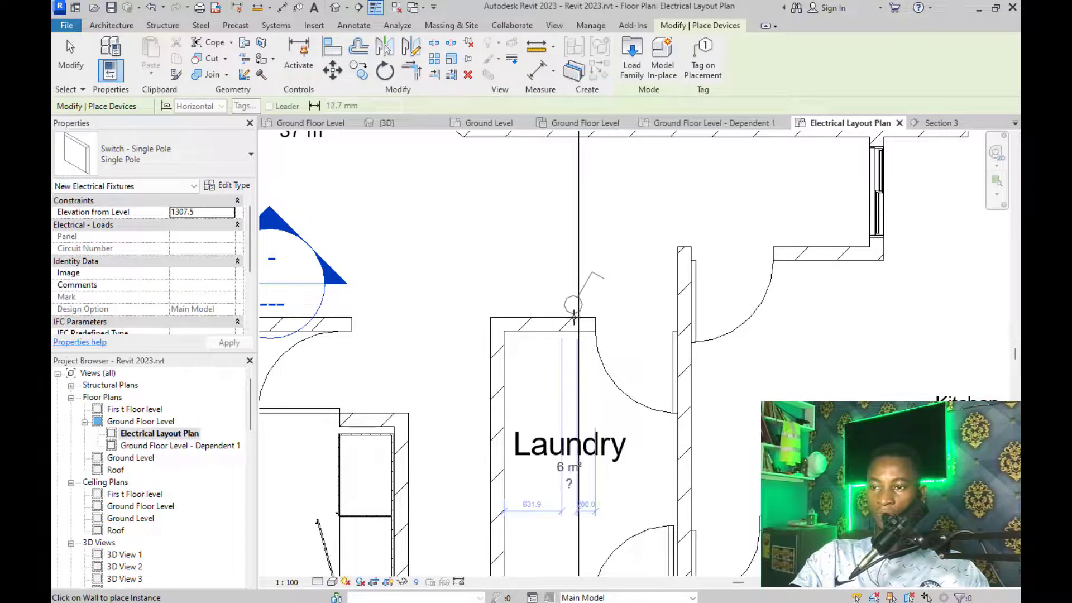
pyautogui.scroll(-2, 553, 305)
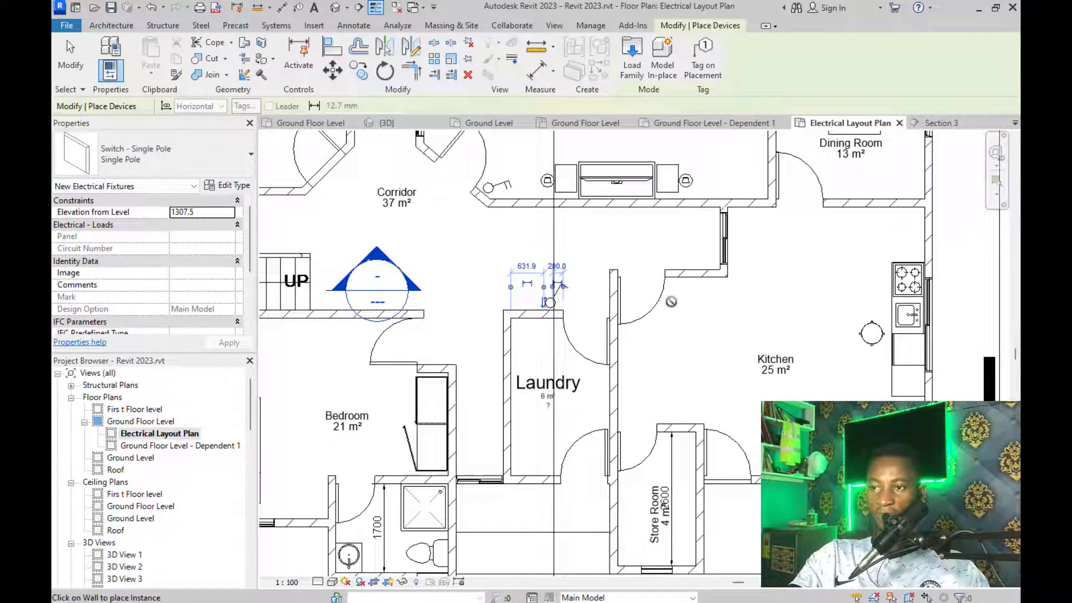
# Place a Single Pole switch on the short wall right beside the door from the corridor into the Kitchen
pyautogui.scroll(2, 671, 302)
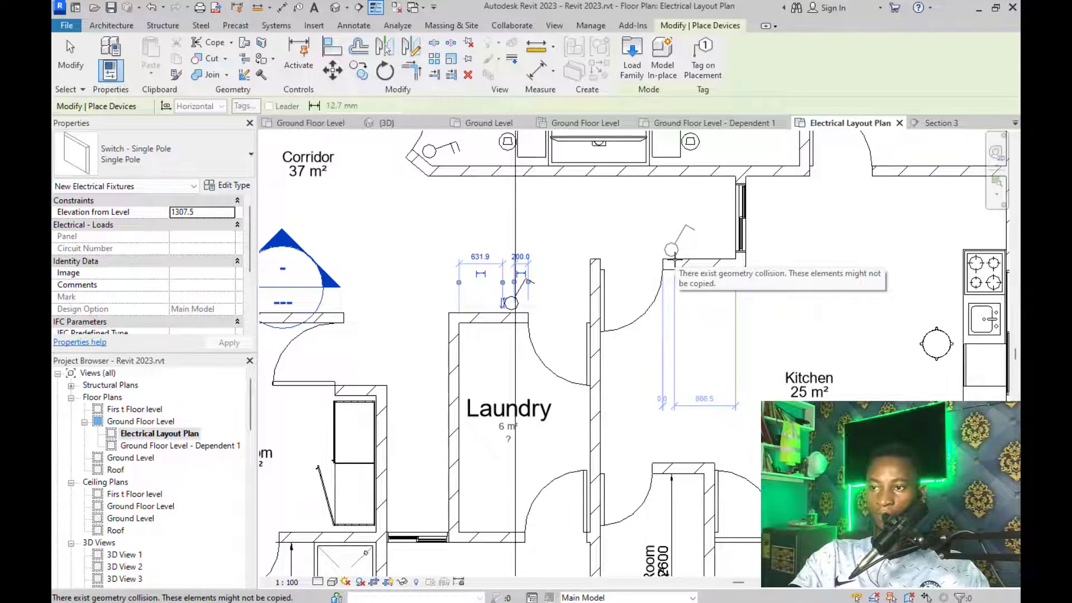
pyautogui.click(674, 256)
pyautogui.scroll(-2, 670, 245)
pyautogui.scroll(2, 667, 240)
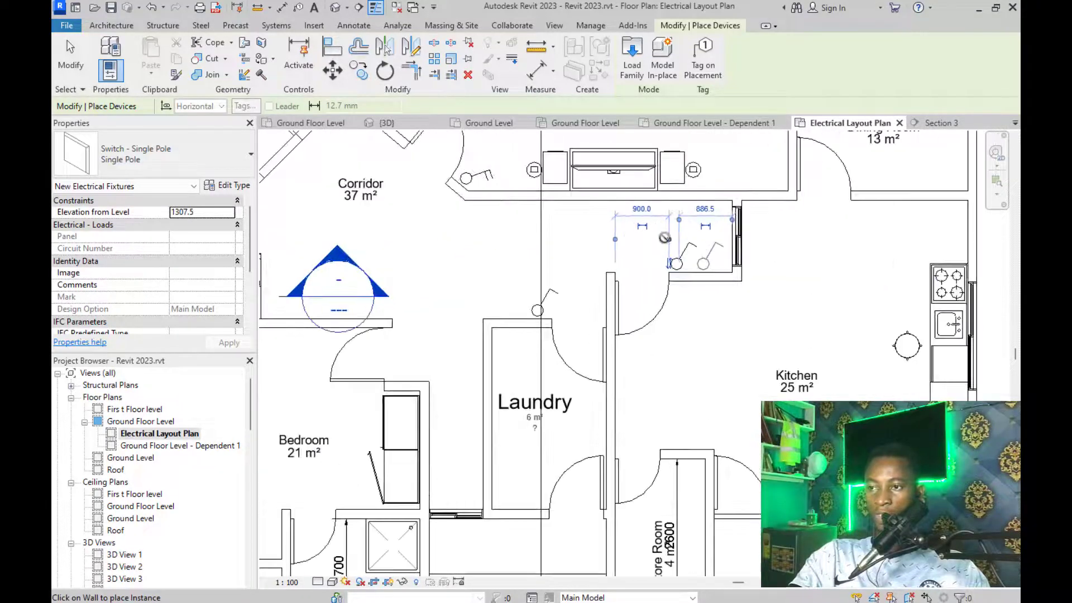
# Place a Single Pole switch inside the Kitchen on the exterior wall, about 100 mm from the back door near the Store Room
pyautogui.scroll(2, 664, 237)
pyautogui.scroll(-3, 595, 265)
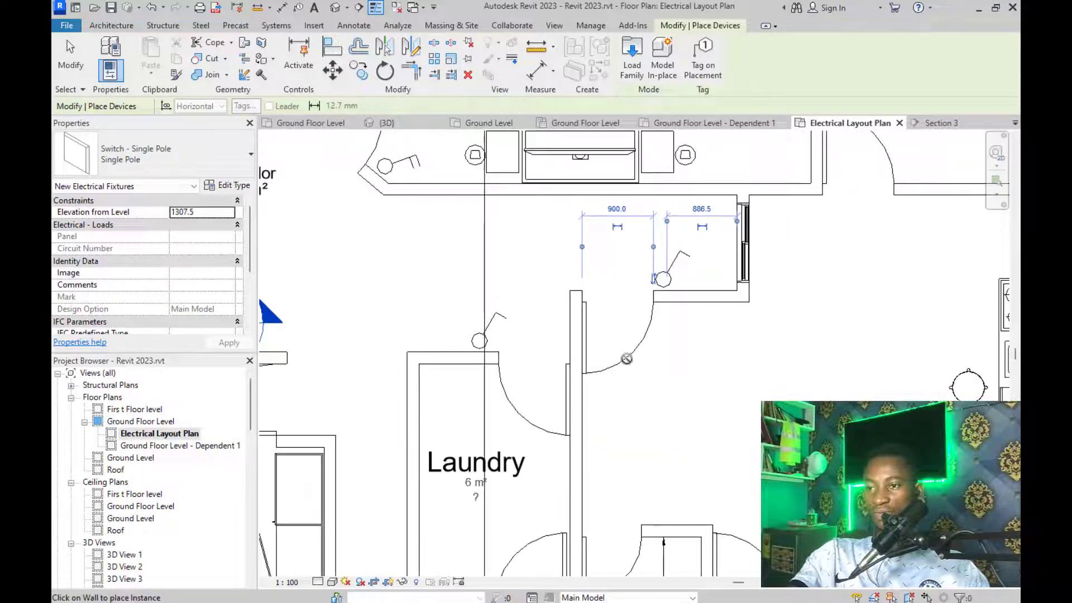
pyautogui.scroll(3, 699, 358)
pyautogui.scroll(-2, 621, 388)
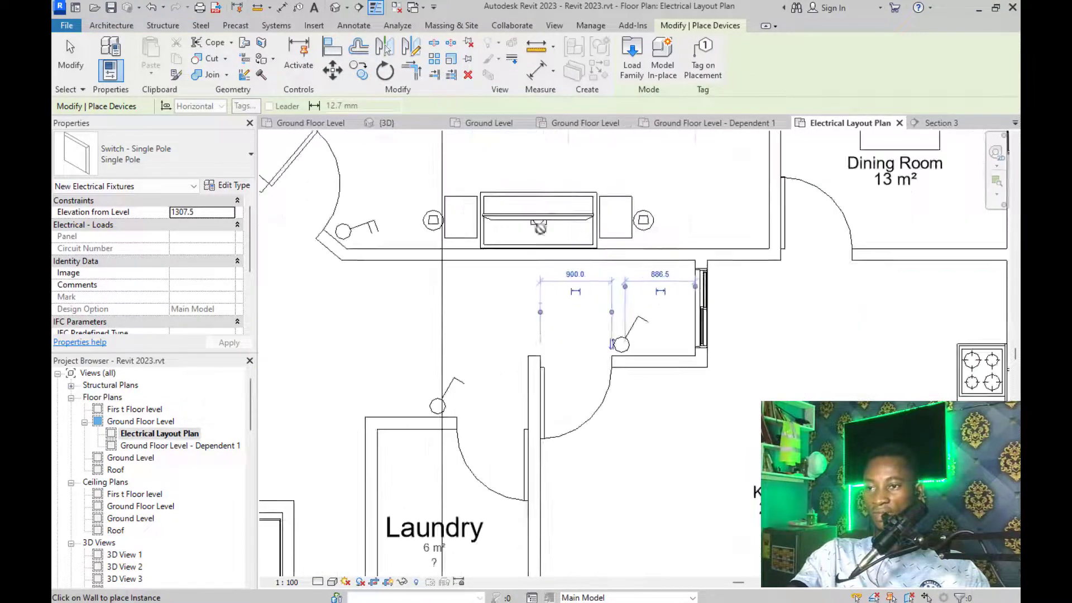
pyautogui.scroll(3, 620, 340)
pyautogui.scroll(-4, 591, 317)
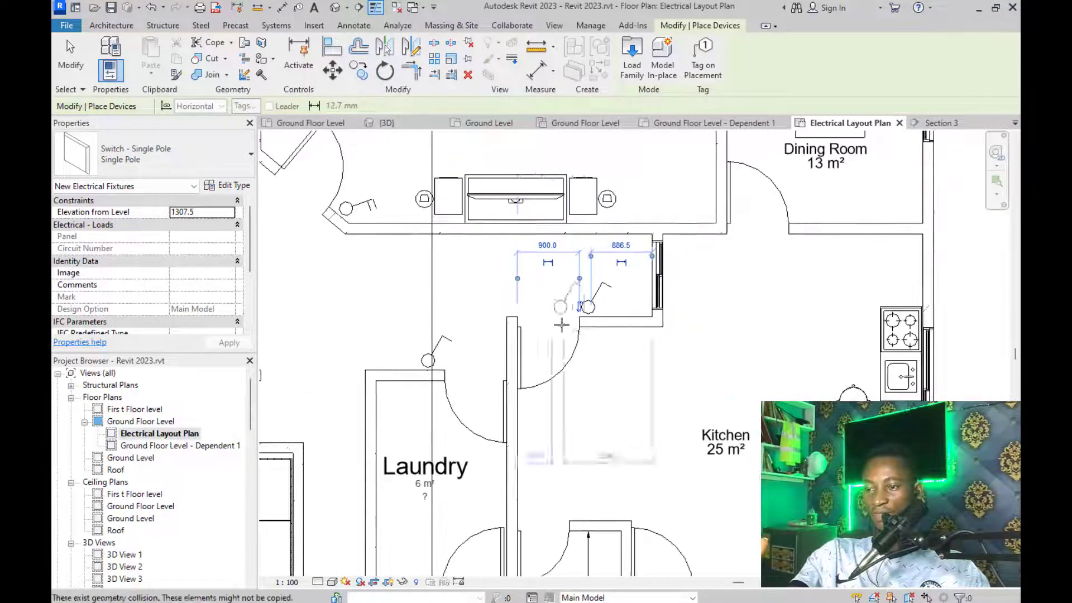
pyautogui.scroll(4, 657, 449)
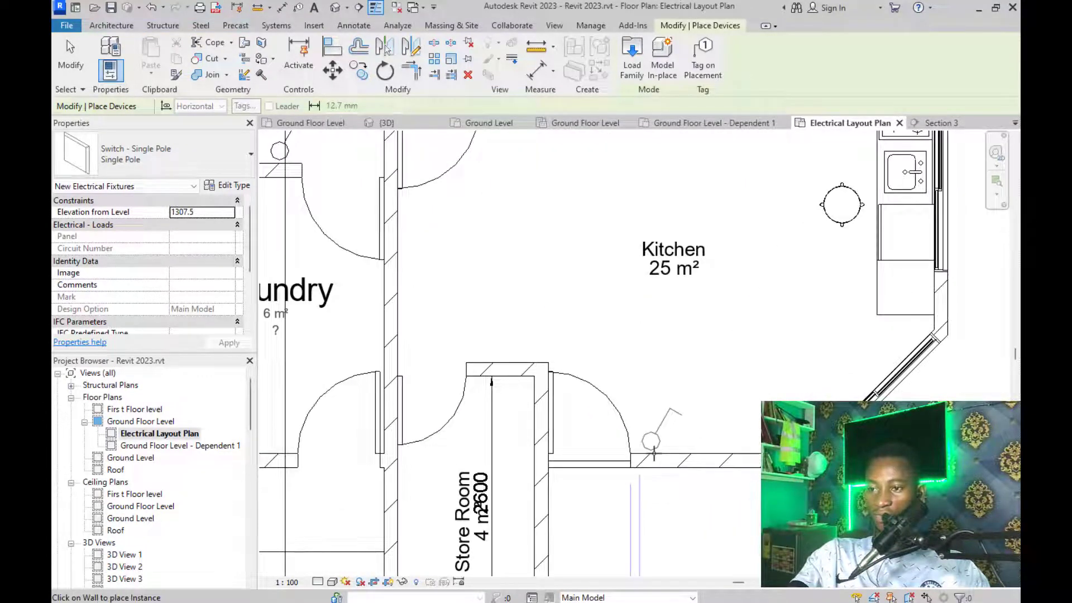
pyautogui.scroll(-5, 650, 455)
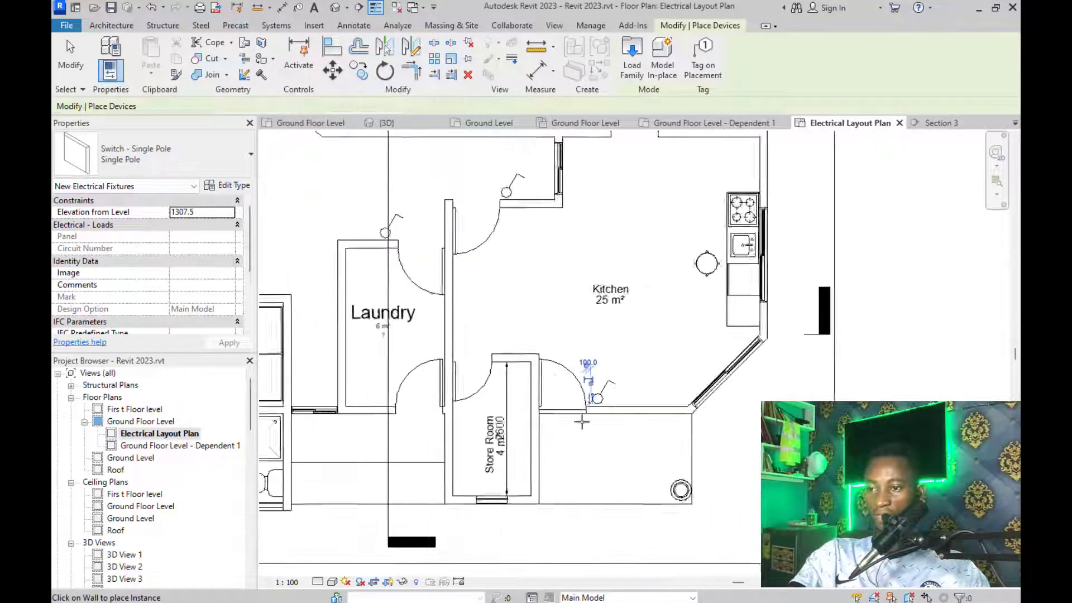
# Place a Single Pole switch on the Kitchen side of the Dining Room wall, about 320 mm from the connecting door
pyautogui.scroll(6, 642, 269)
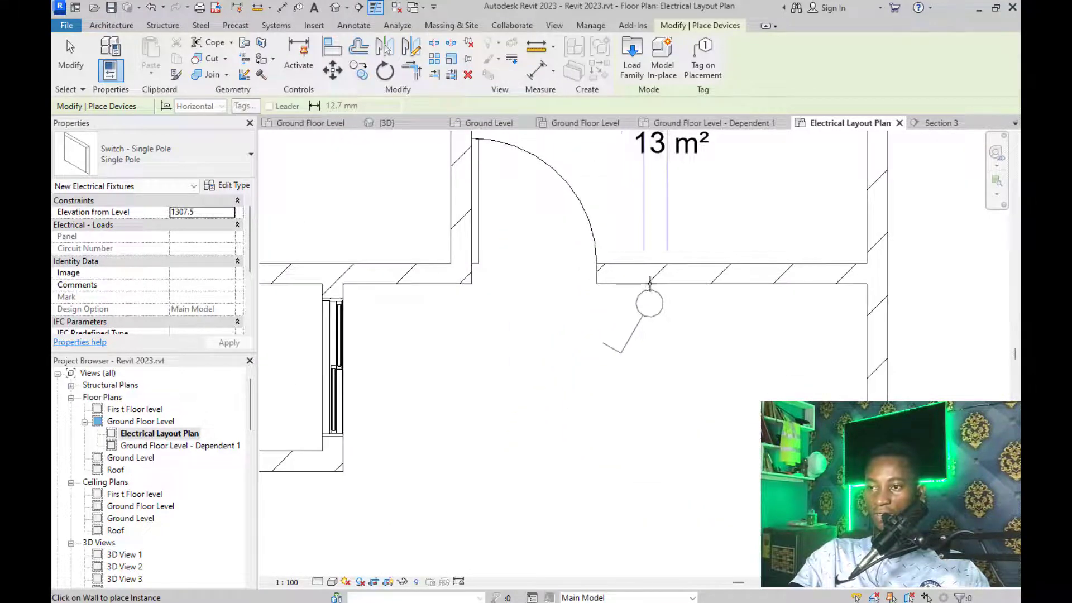
pyautogui.scroll(-3, 650, 283)
pyautogui.scroll(3, 649, 319)
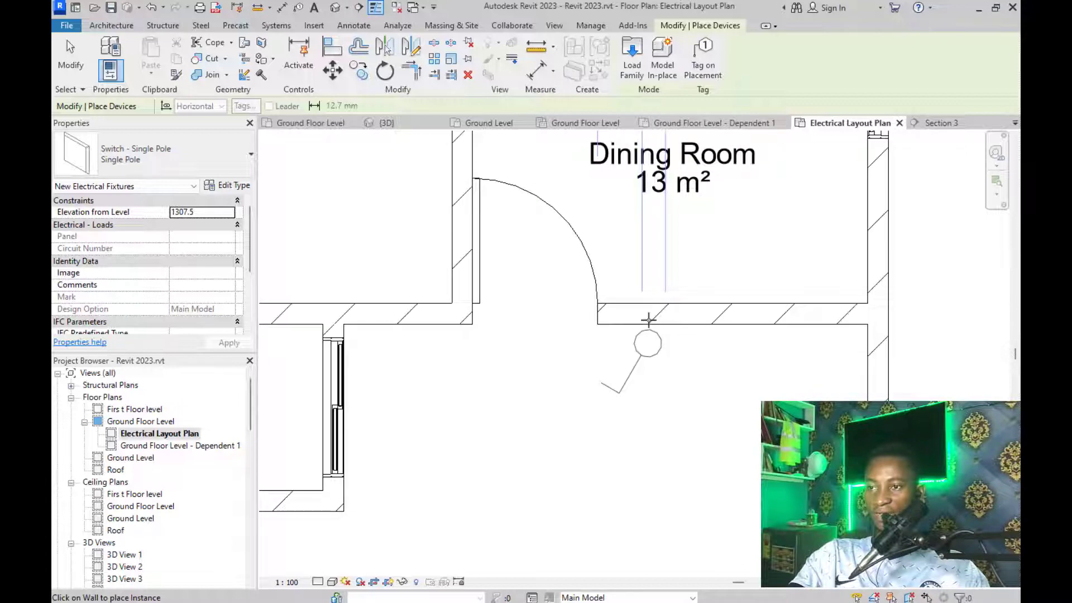
pyautogui.click(649, 319)
pyautogui.scroll(-2, 644, 335)
pyautogui.scroll(2, 646, 345)
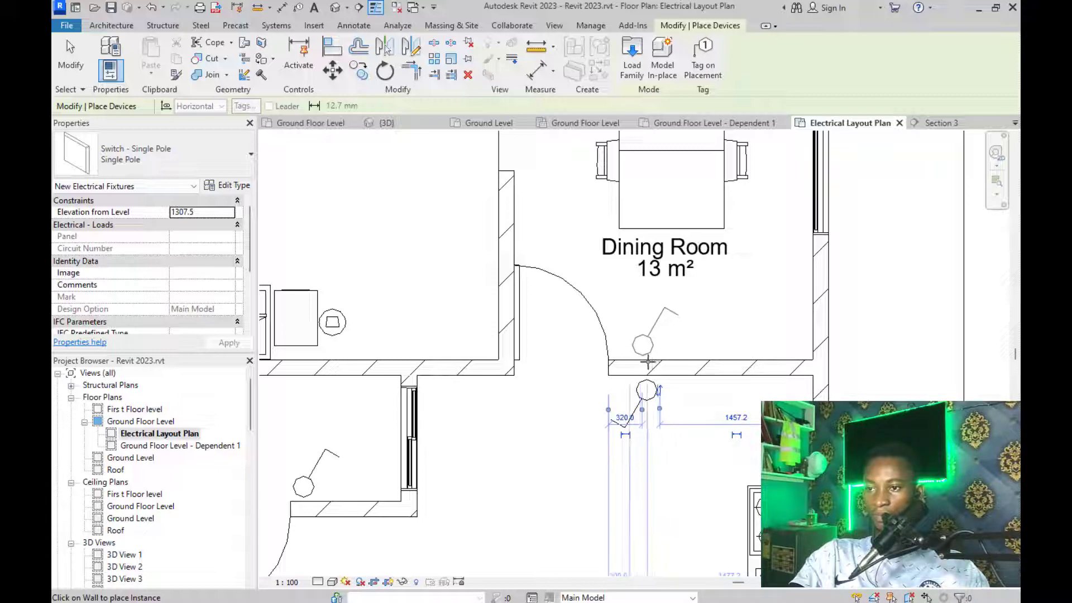
# Place a Single Pole switch on the Dining Room side of the Living Area partition, about 200 mm from the opening
pyautogui.scroll(-1, 648, 362)
pyautogui.moveTo(596, 347); pyautogui.dragTo(634, 347, button='middle')
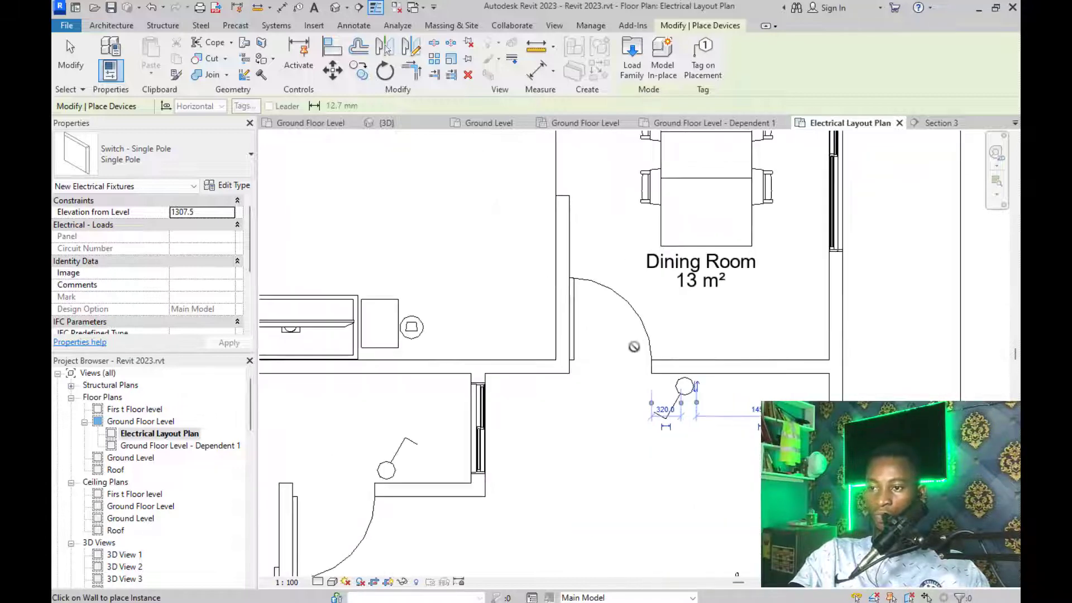
pyautogui.scroll(-4, 682, 393)
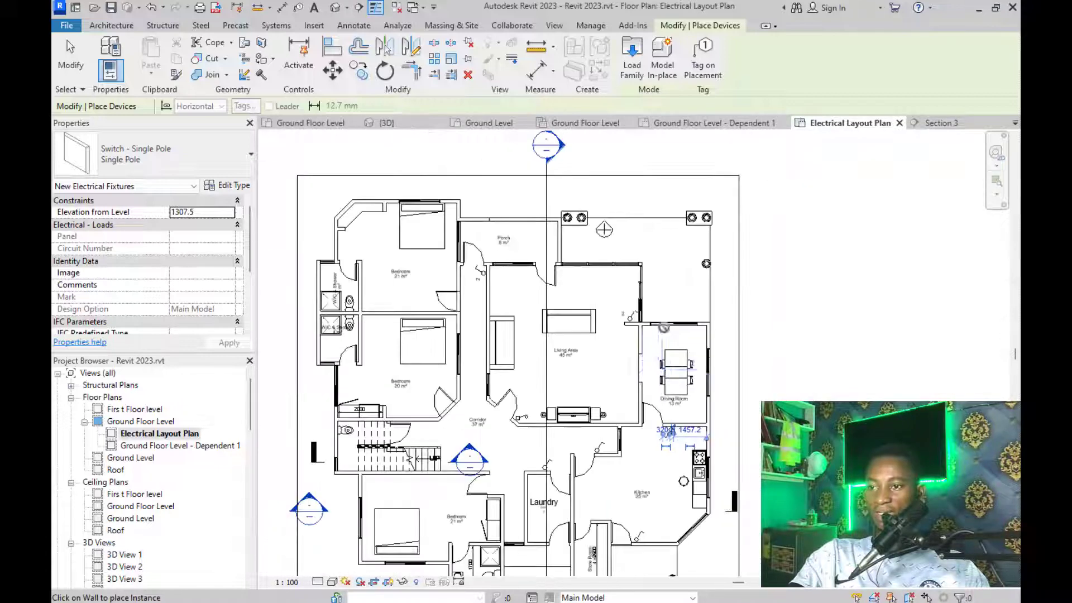
pyautogui.scroll(2, 683, 392)
pyautogui.scroll(2, 683, 392)
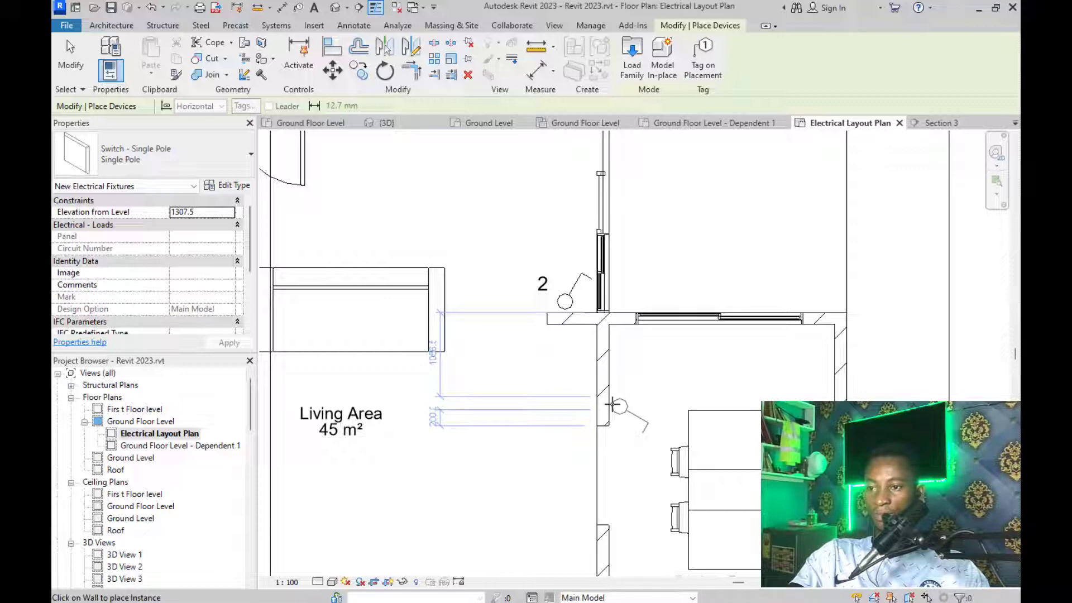
pyautogui.click(614, 404)
pyautogui.scroll(-5, 622, 404)
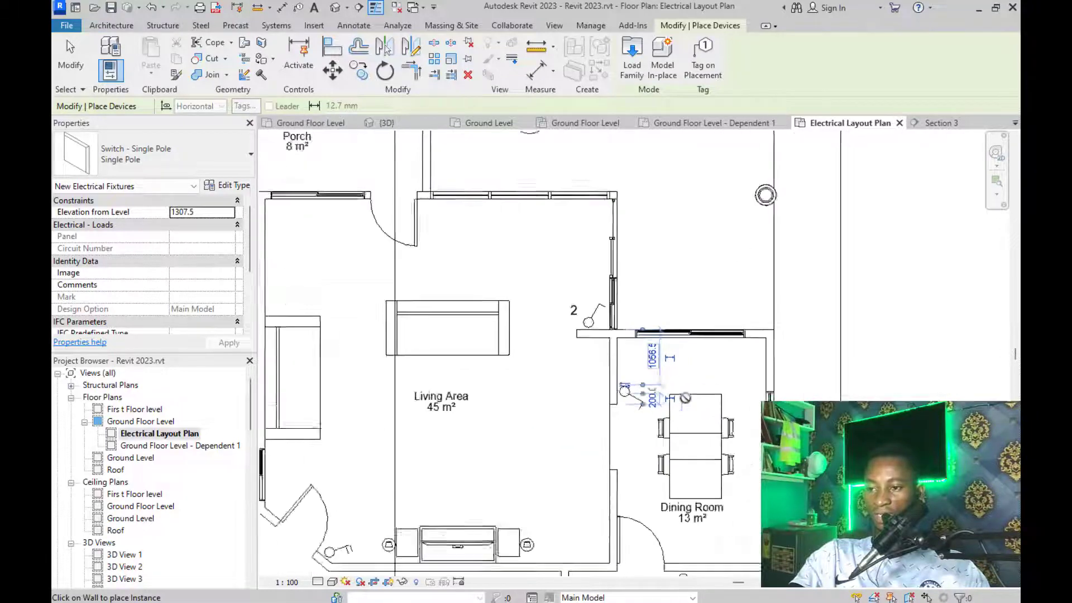
pyautogui.scroll(2, 548, 302)
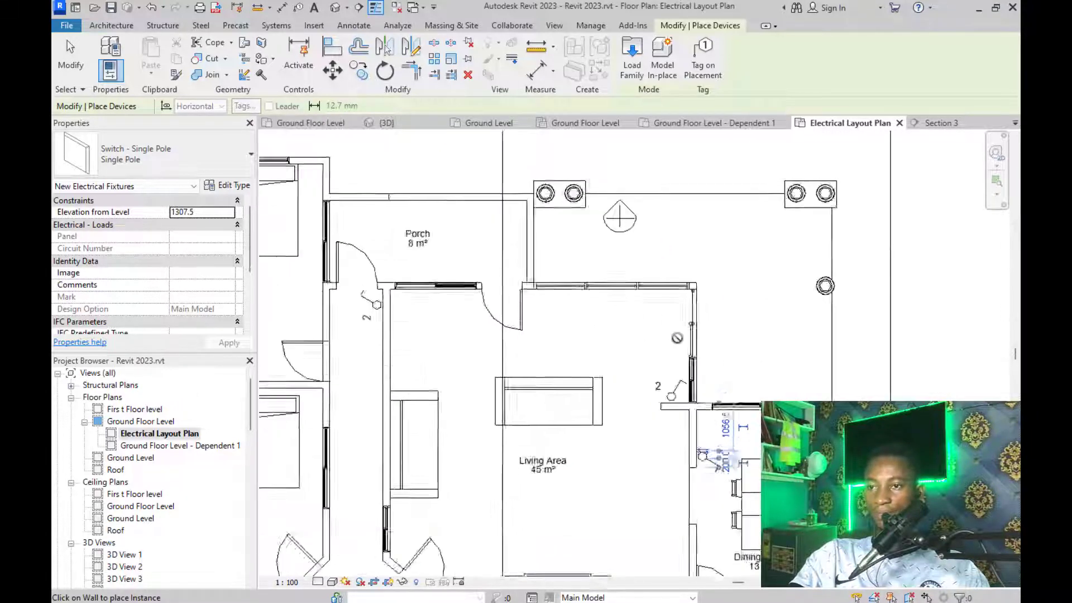
# Place a Single Pole switch inside the 20 m² Bedroom on the wall just beside its angled door
pyautogui.scroll(-3, 677, 340)
pyautogui.scroll(3, 407, 294)
pyautogui.scroll(2, 596, 315)
pyautogui.scroll(-3, 629, 299)
pyautogui.scroll(-2, 629, 299)
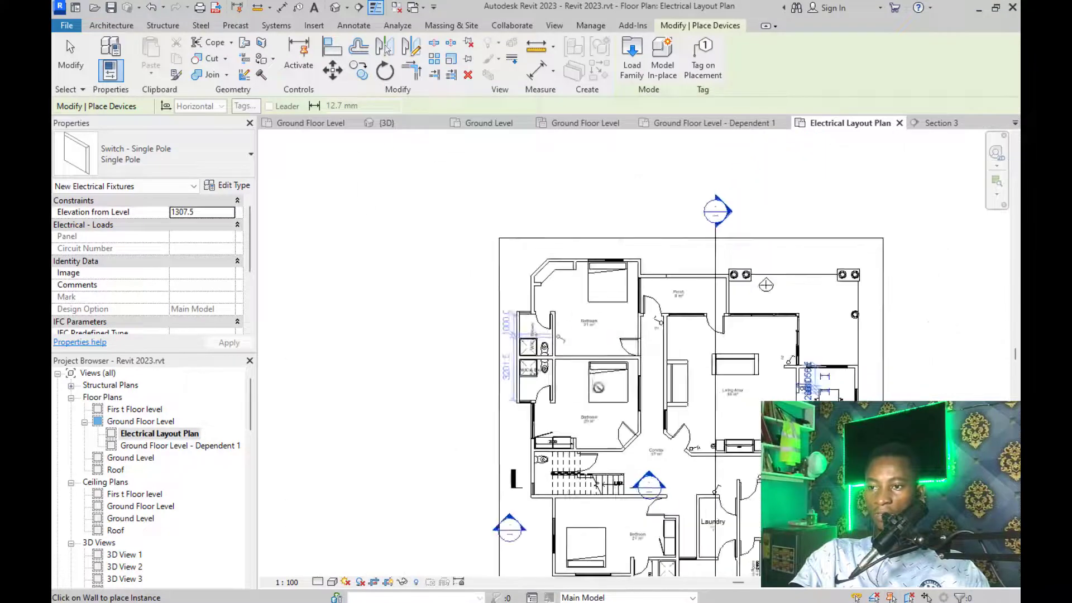
pyautogui.scroll(5, 606, 431)
pyautogui.scroll(2, 607, 432)
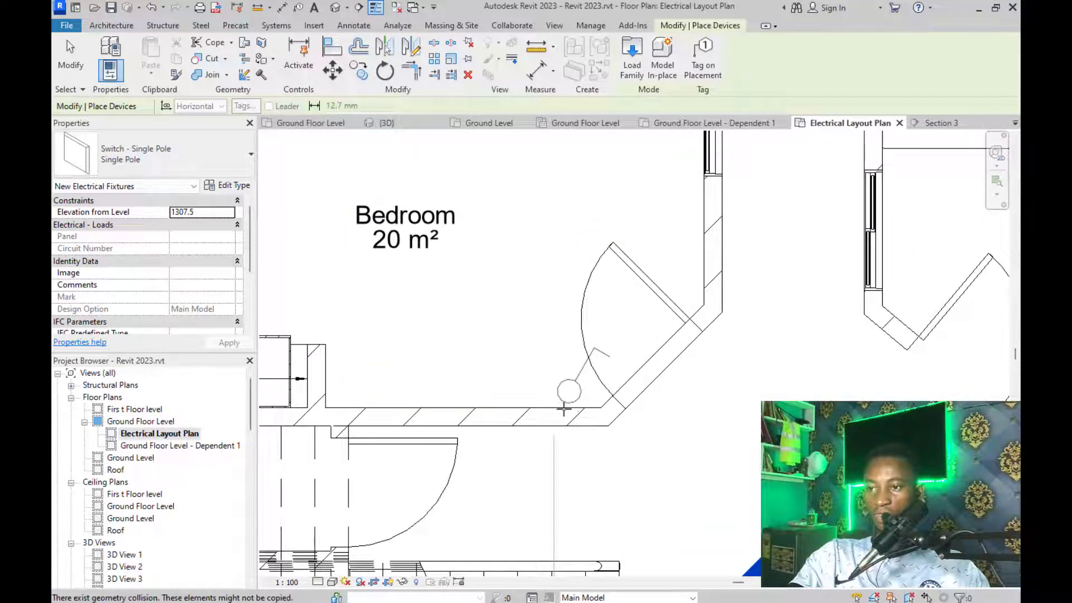
# Place a Single Pole switch in the 21 m² Bedroom next to the Porch, behind its door on the lower wall, about 500 mm from the corner
pyautogui.scroll(-5, 558, 411)
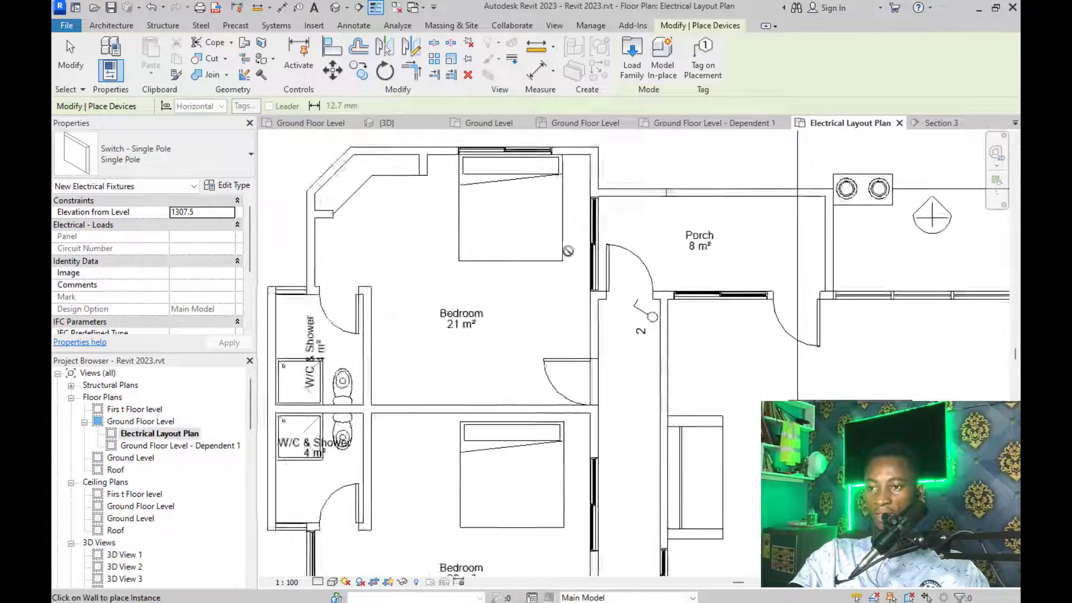
pyautogui.scroll(4, 553, 374)
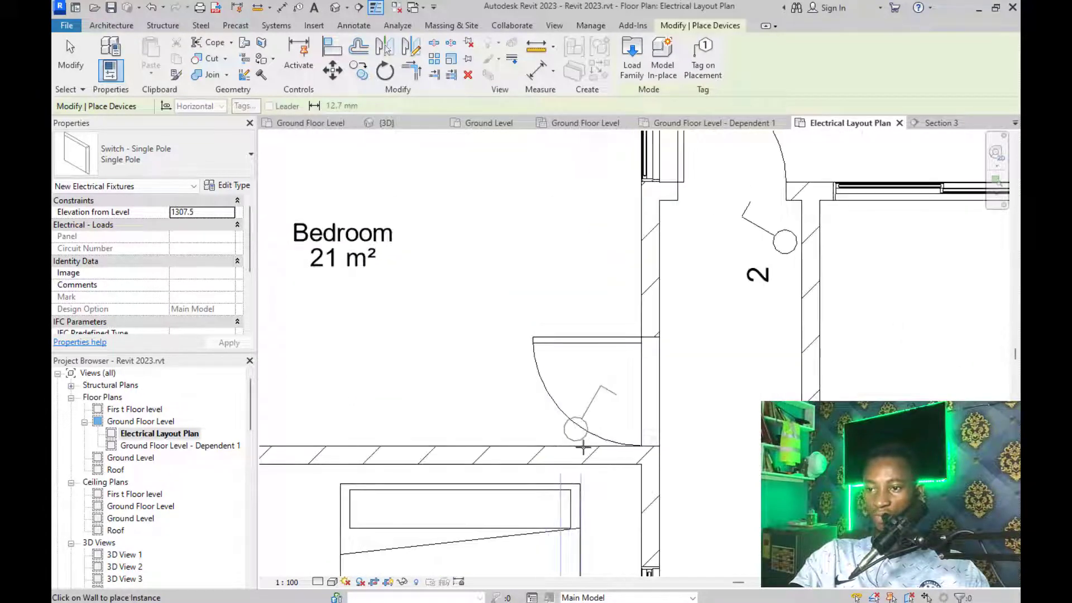
pyautogui.scroll(-3, 558, 402)
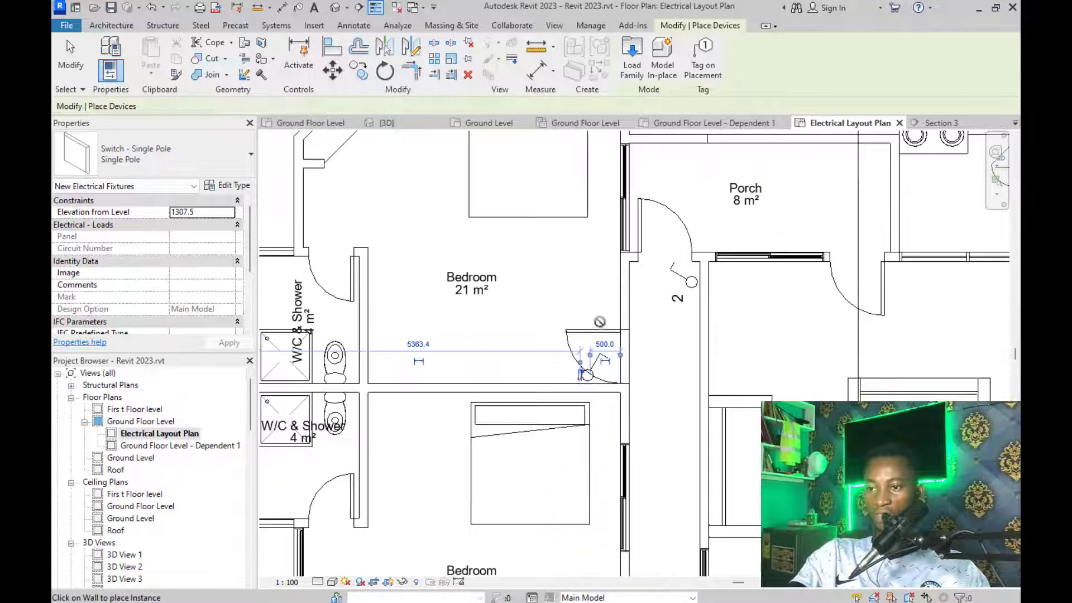
pyautogui.scroll(3, 567, 358)
pyautogui.scroll(-3, 630, 305)
pyautogui.scroll(3, 614, 301)
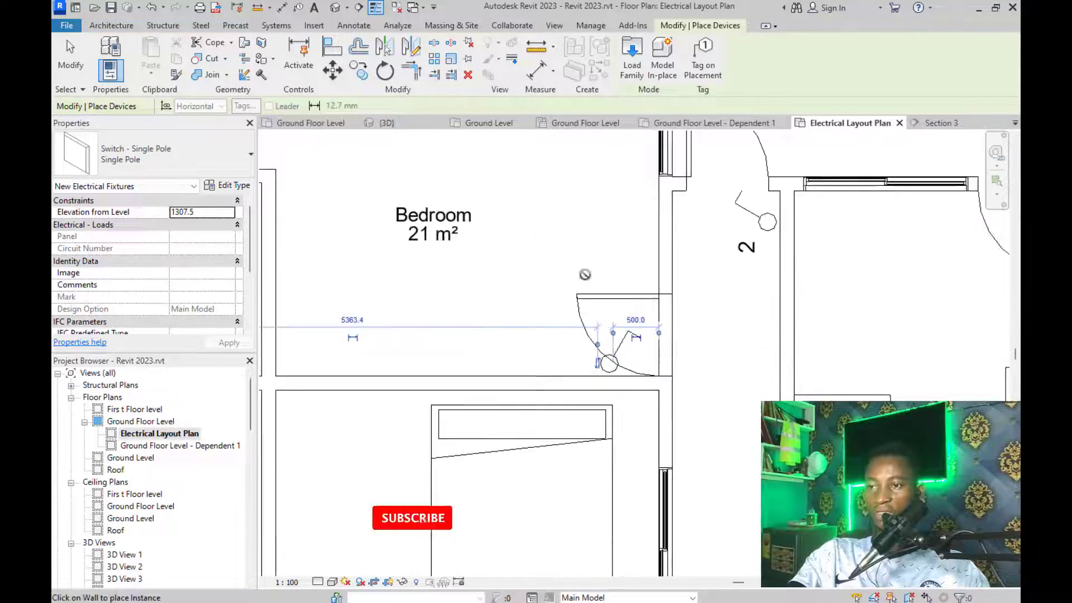
# Place a Single Pole switch inside the 20 m² Bedroom's W/C & Shower, on the short wall between the window and door
pyautogui.scroll(-3, 559, 280)
pyautogui.scroll(2, 493, 238)
pyautogui.scroll(-4, 493, 238)
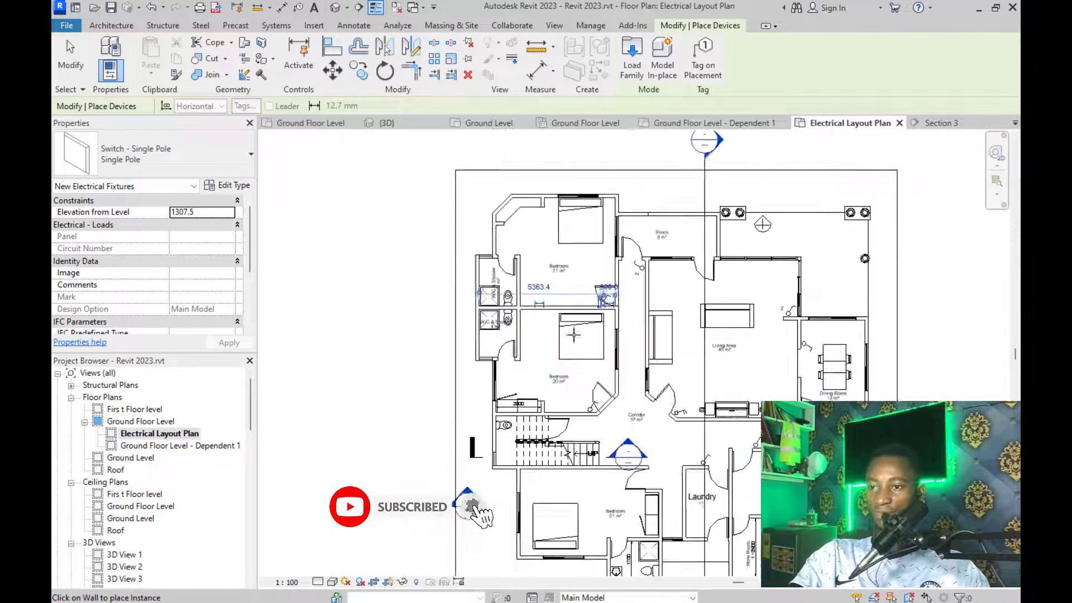
pyautogui.scroll(4, 489, 359)
pyautogui.scroll(3, 488, 359)
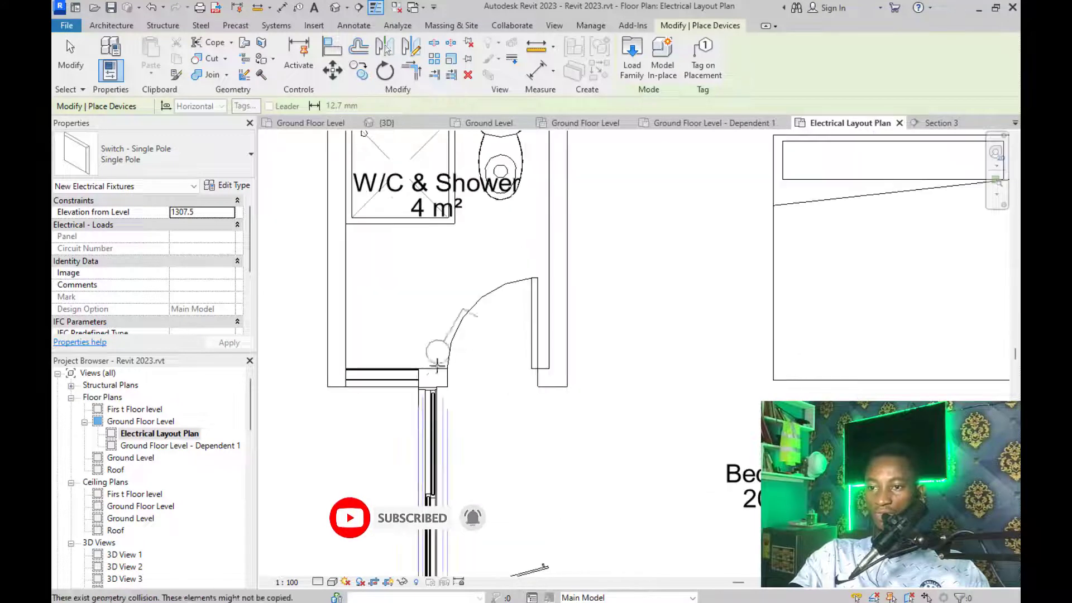
pyautogui.scroll(2, 447, 375)
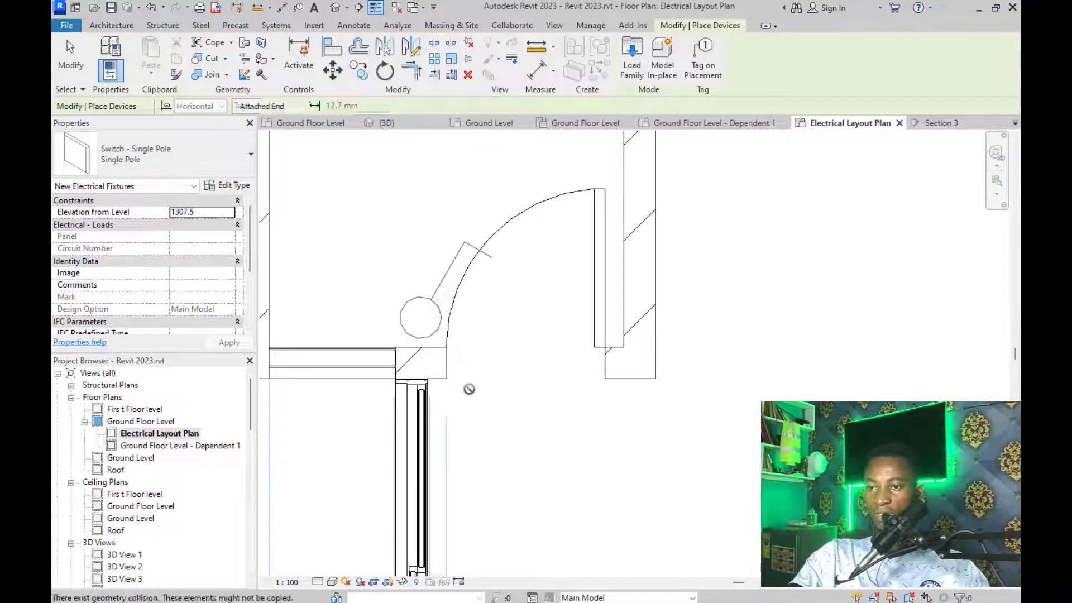
# Place Single Pole switches beside the doors inside the upper 21 m² Bedroom's W/C & Shower and the bathroom of the bedroom below the stairs
pyautogui.scroll(-5, 469, 389)
pyautogui.scroll(4, 479, 201)
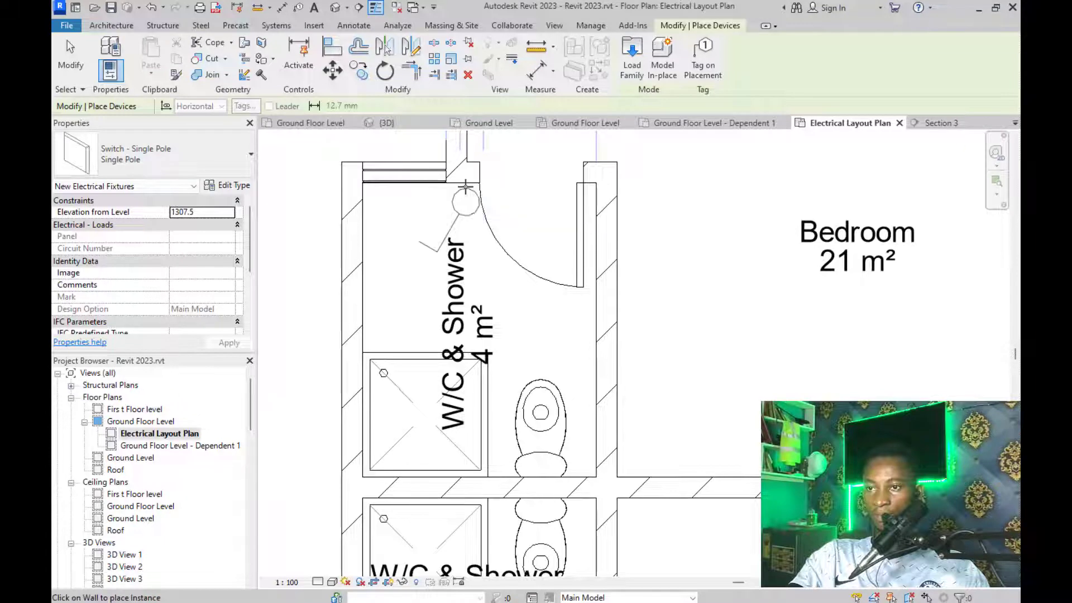
pyautogui.scroll(-6, 466, 186)
pyautogui.scroll(4, 670, 282)
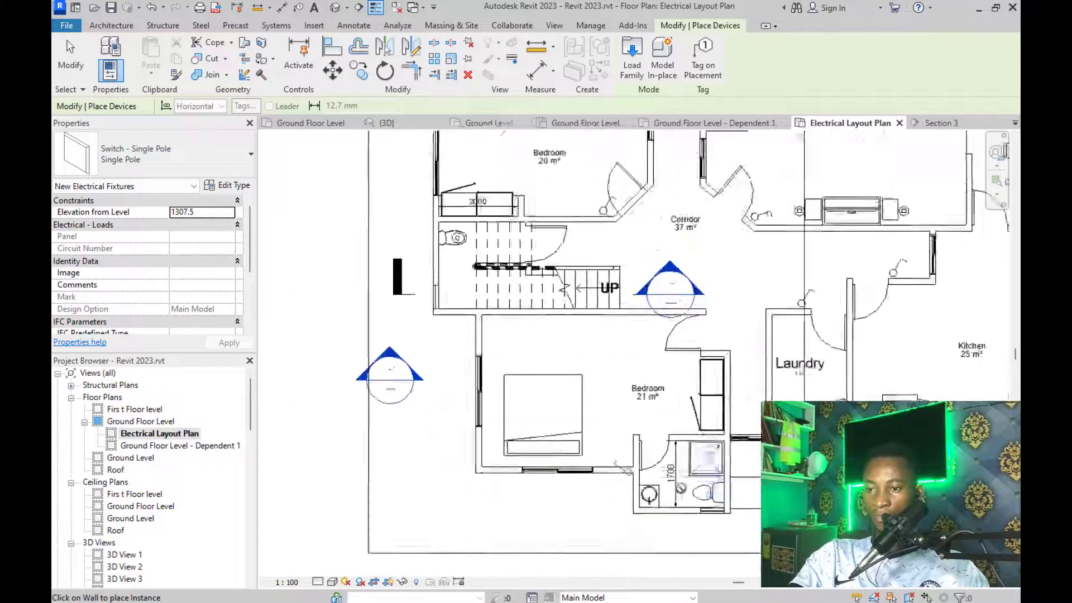
pyautogui.scroll(5, 672, 462)
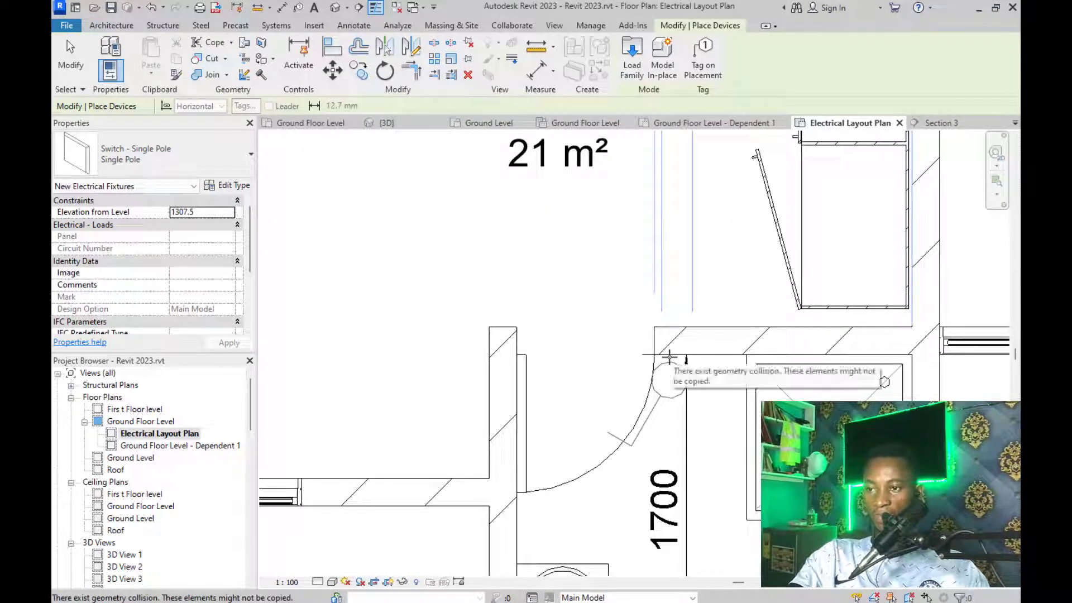
pyautogui.scroll(-5, 670, 358)
pyautogui.scroll(4, 602, 372)
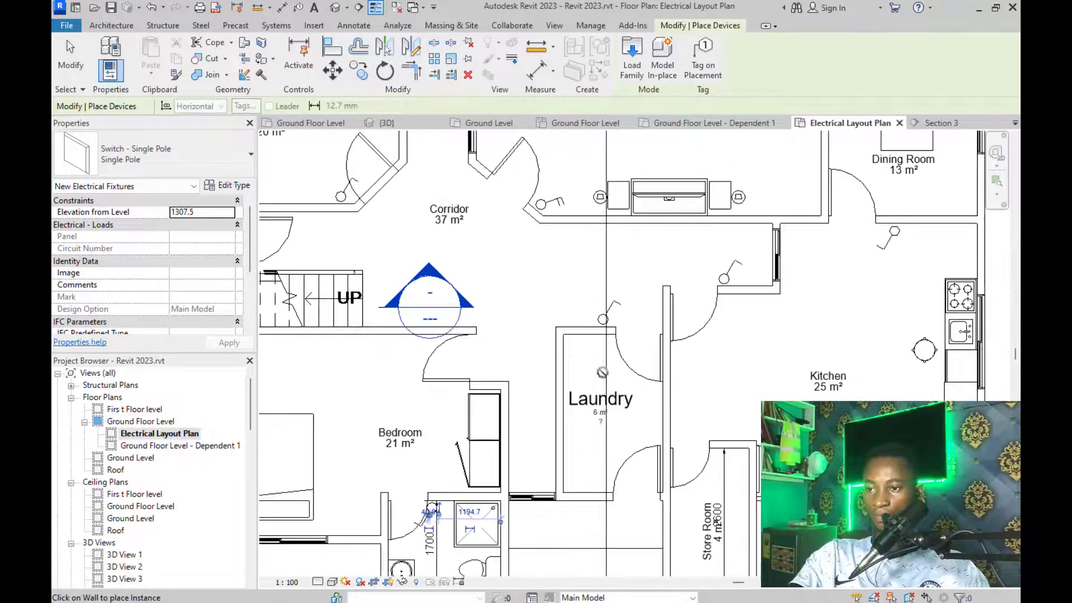
# Place a Single Pole - 2 Gang switch on the Corridor side of the Living Area wall, about 3600 mm from the Corridor's end near the Kitchen
pyautogui.scroll(-1, 602, 372)
pyautogui.scroll(2, 580, 474)
pyautogui.scroll(-4, 580, 474)
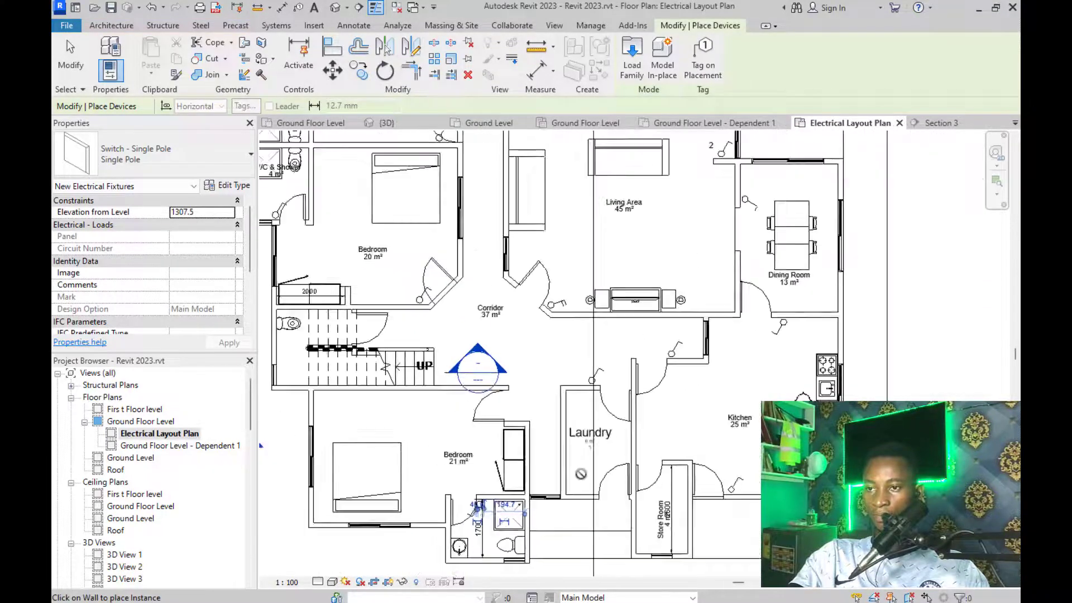
pyautogui.scroll(4, 553, 371)
pyautogui.scroll(-1, 595, 381)
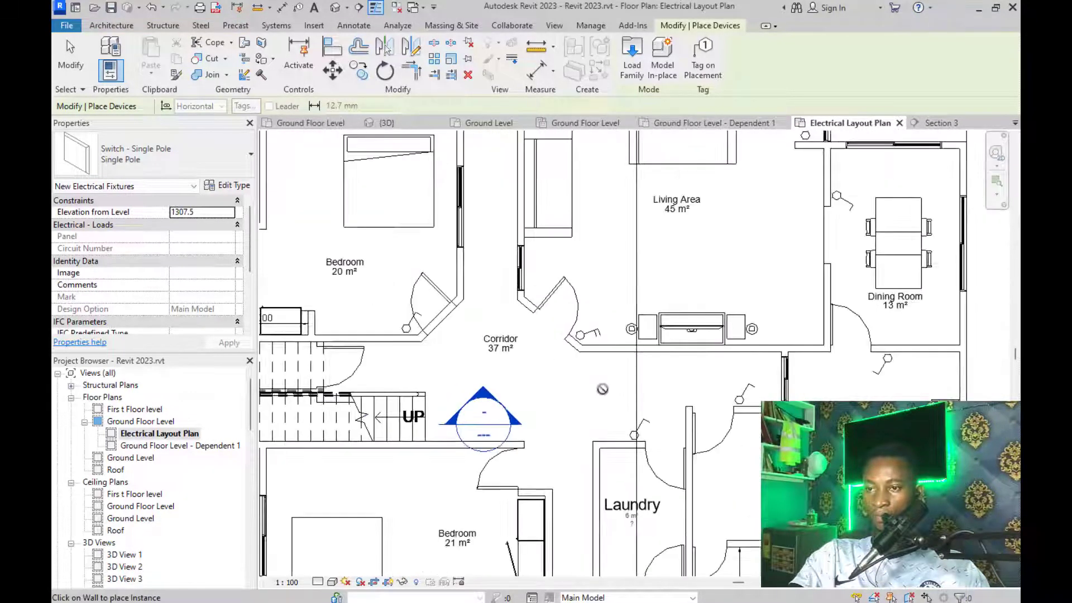
pyautogui.scroll(-3, 602, 390)
pyautogui.scroll(4, 618, 425)
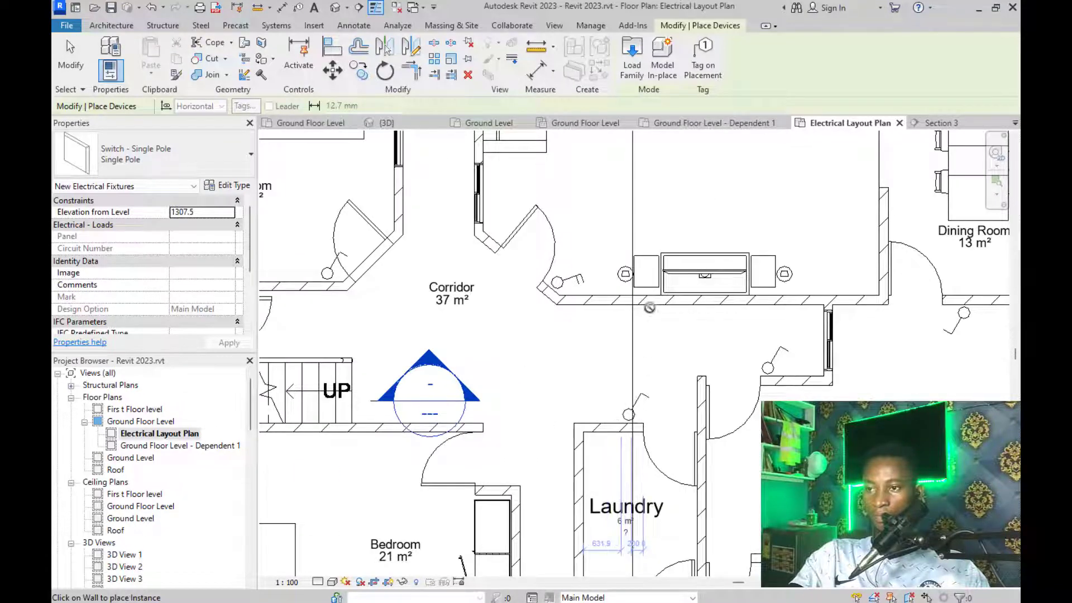
pyautogui.scroll(3, 654, 288)
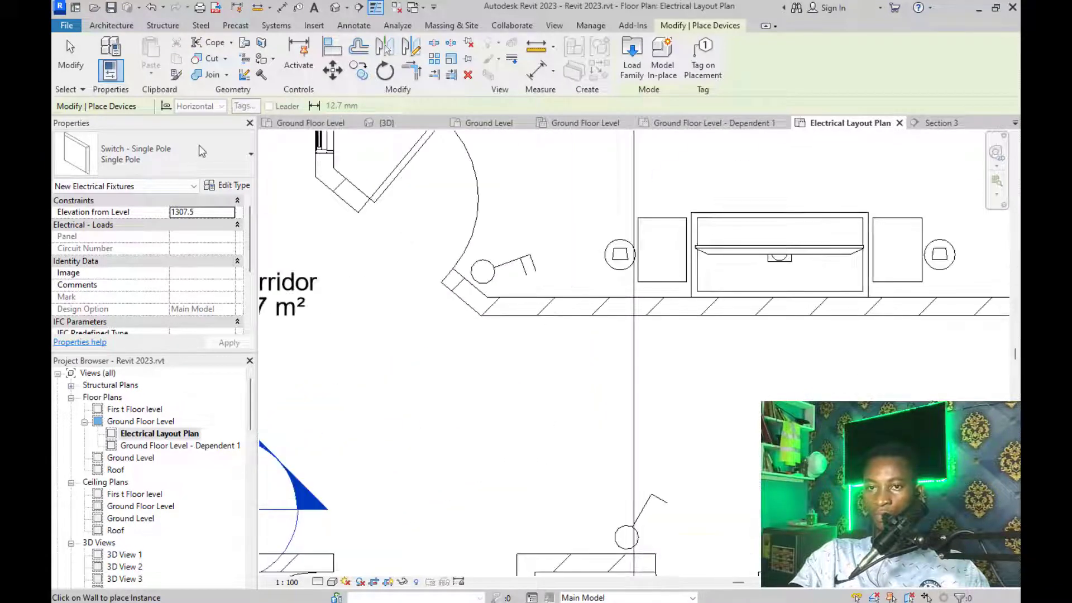
pyautogui.click(167, 151)
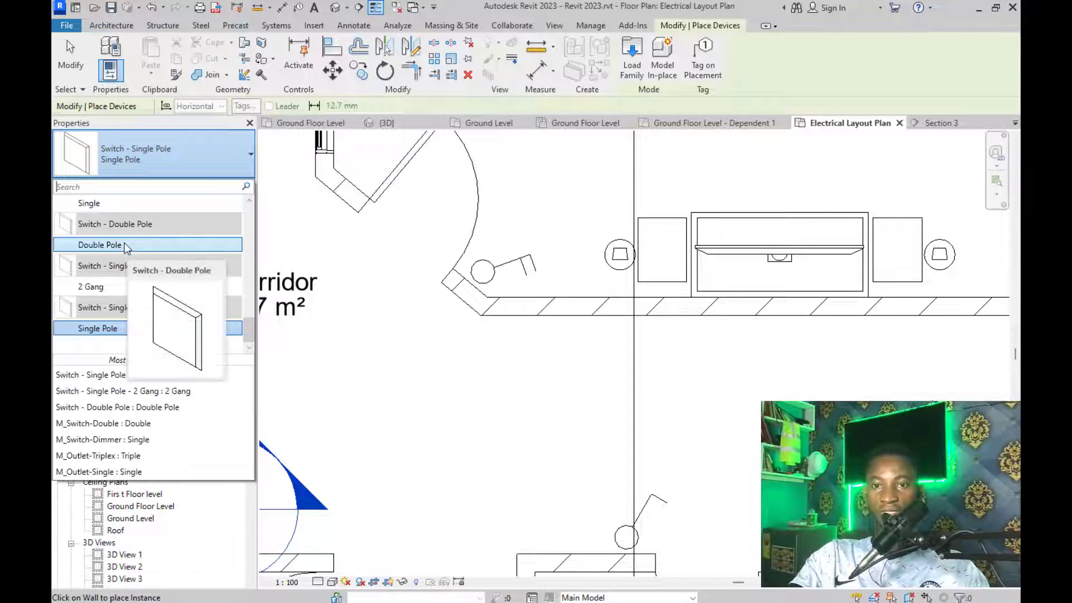
pyautogui.scroll(1, 126, 289)
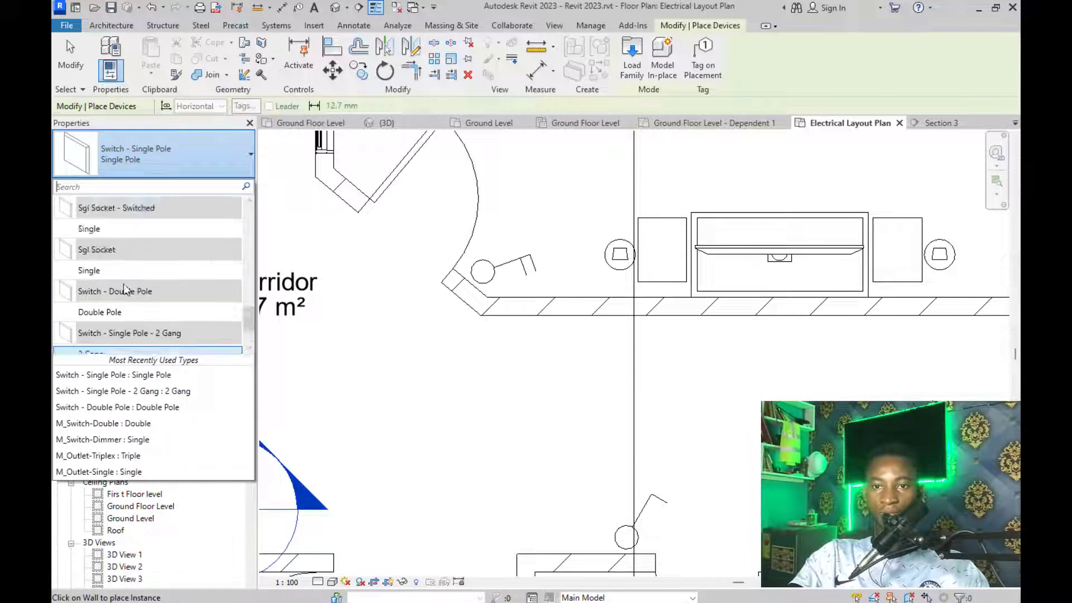
pyautogui.scroll(-1, 125, 289)
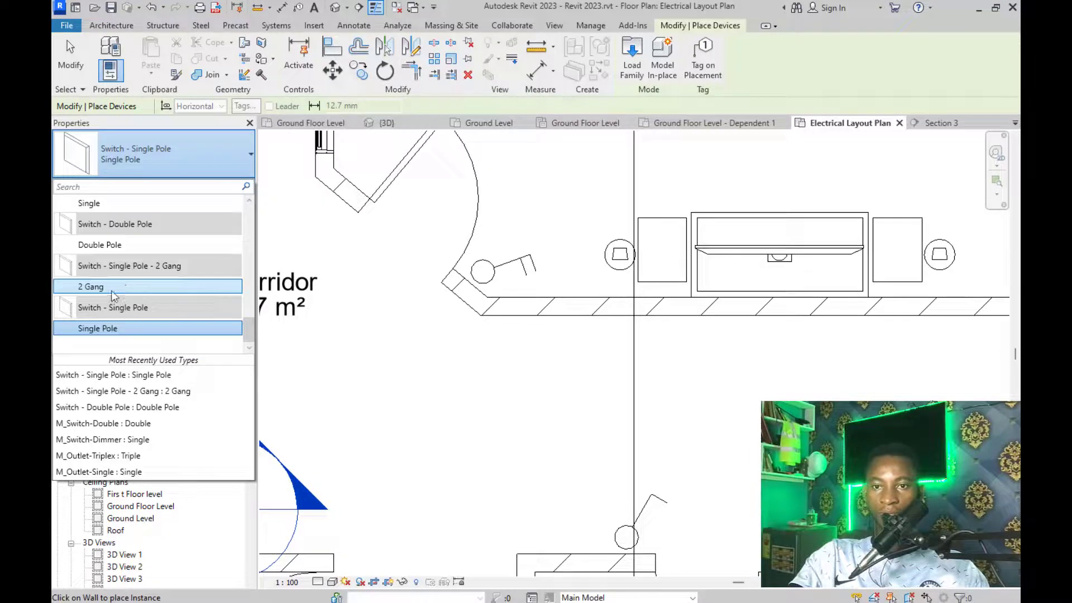
pyautogui.click(114, 288)
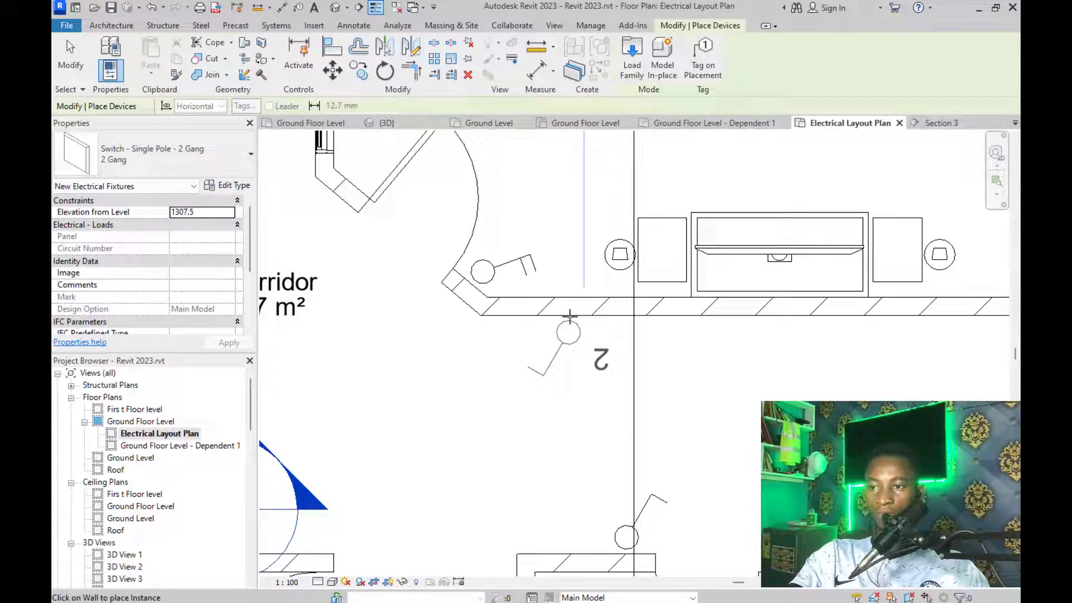
# Place a second Single Pole - 2 Gang switch beside the existing one in the Living Area corner near the Dining Room, about 140 mm from the window wall
pyautogui.scroll(-5, 555, 431)
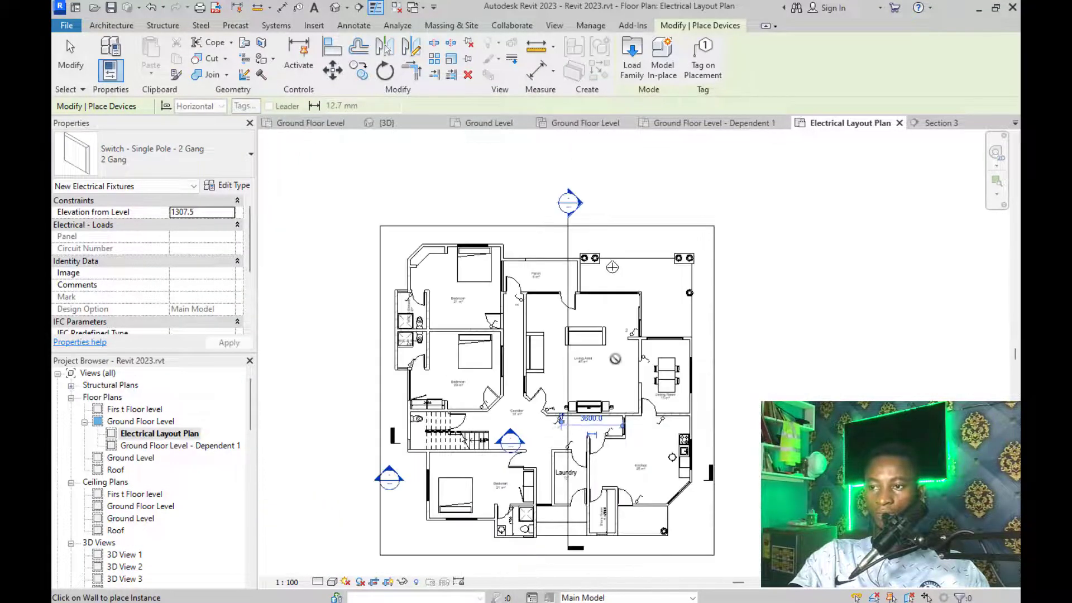
pyautogui.scroll(3, 642, 333)
pyautogui.scroll(2, 642, 333)
pyautogui.scroll(3, 652, 297)
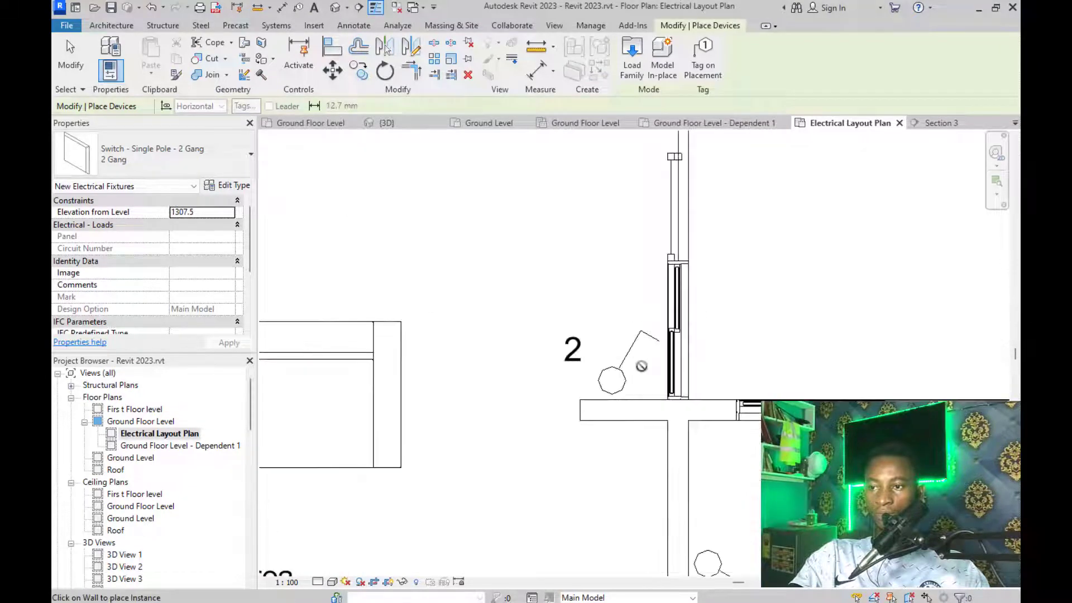
pyautogui.click(643, 379)
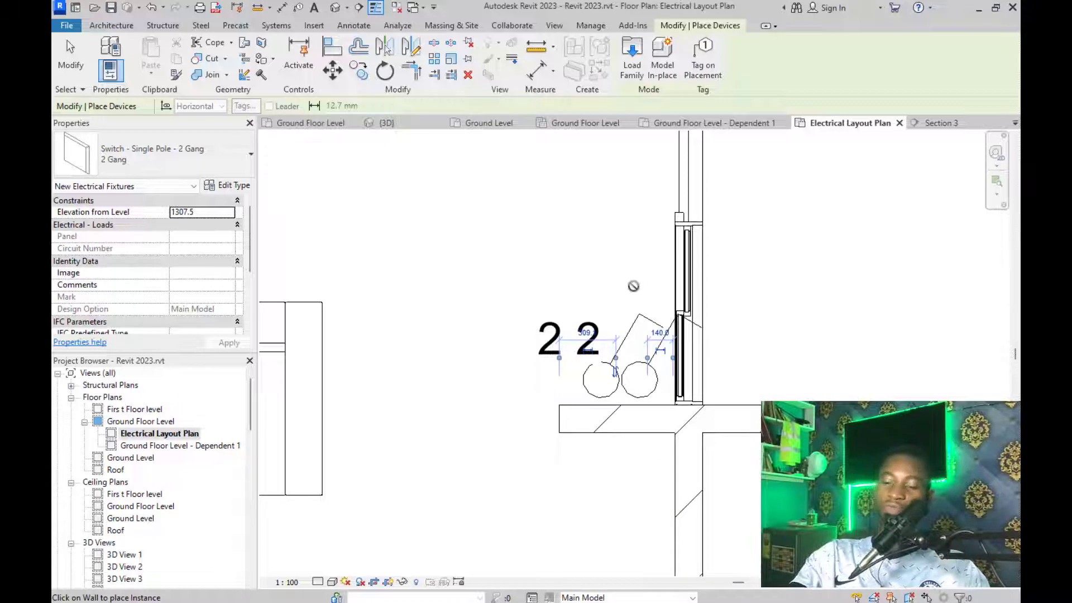
pyautogui.scroll(-1, 634, 286)
pyautogui.scroll(-1, 556, 376)
pyautogui.scroll(1, 621, 378)
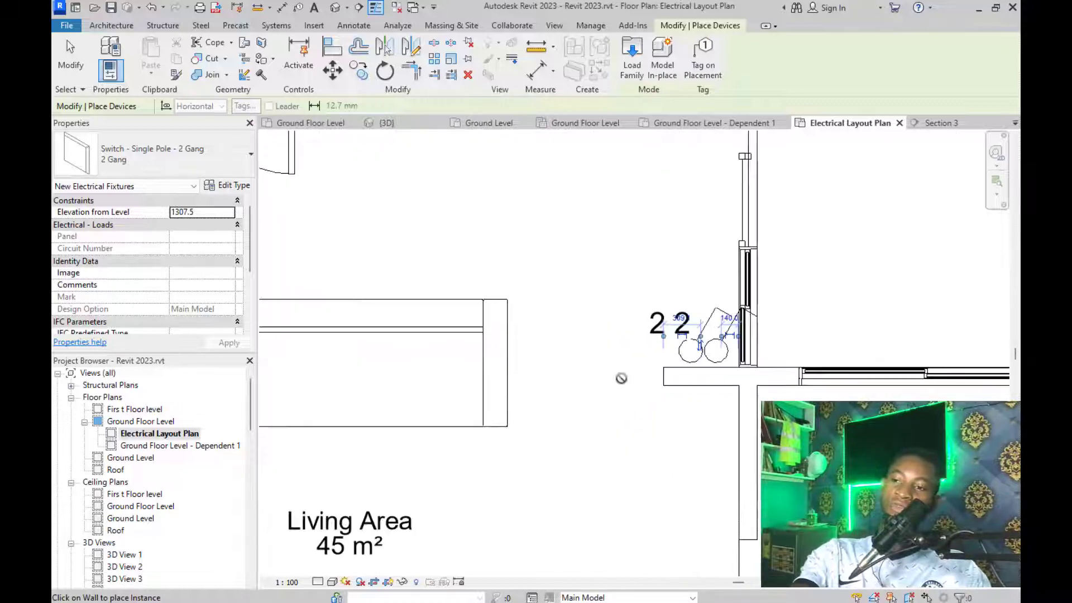
pyautogui.scroll(-2, 621, 378)
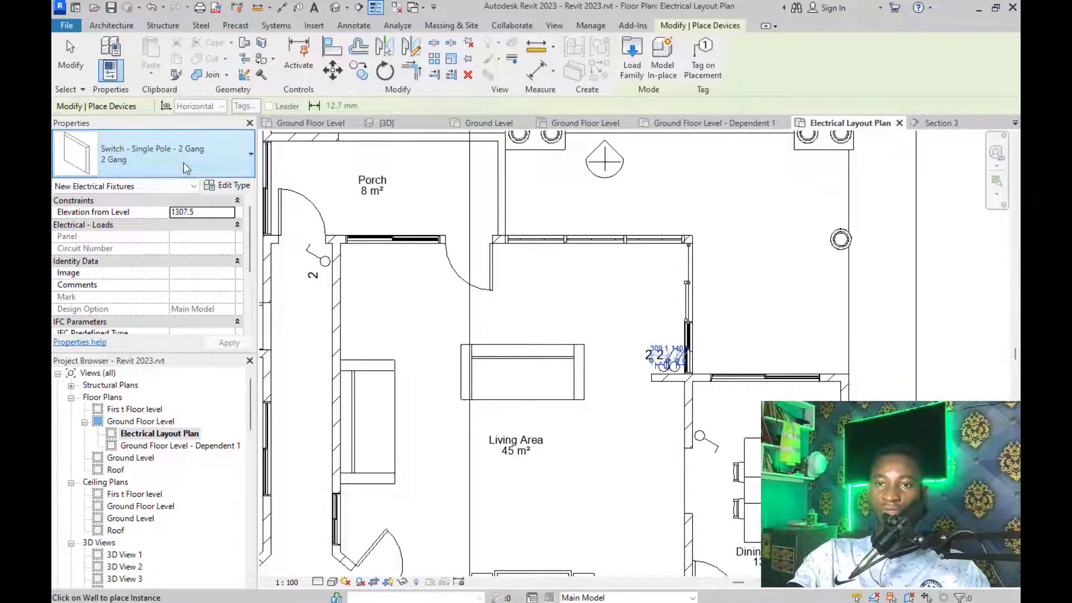
pyautogui.click(183, 162)
pyautogui.scroll(8, 162, 260)
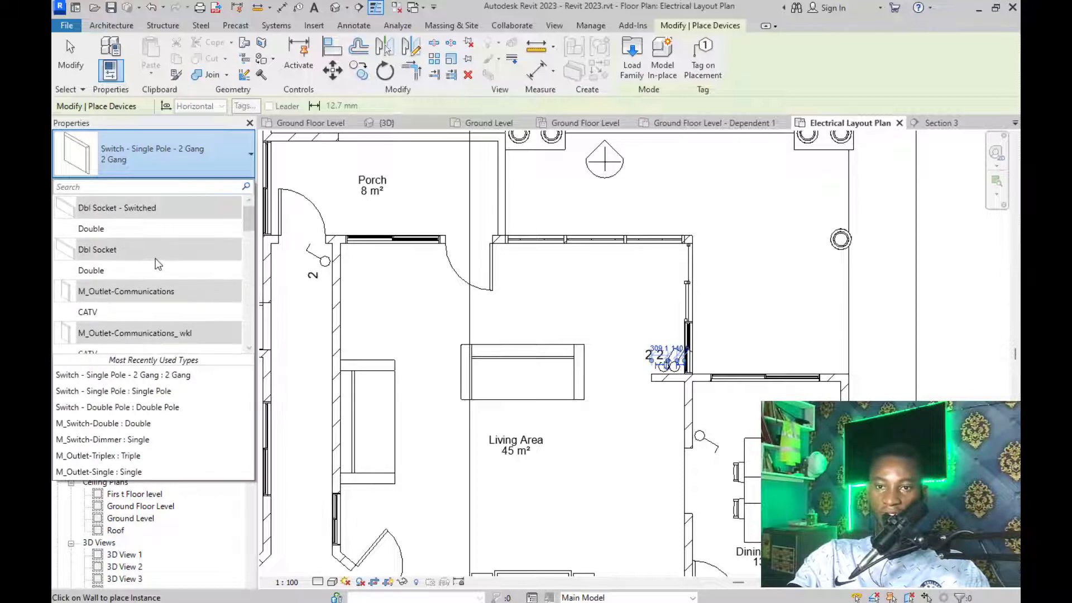
pyautogui.scroll(-6, 139, 233)
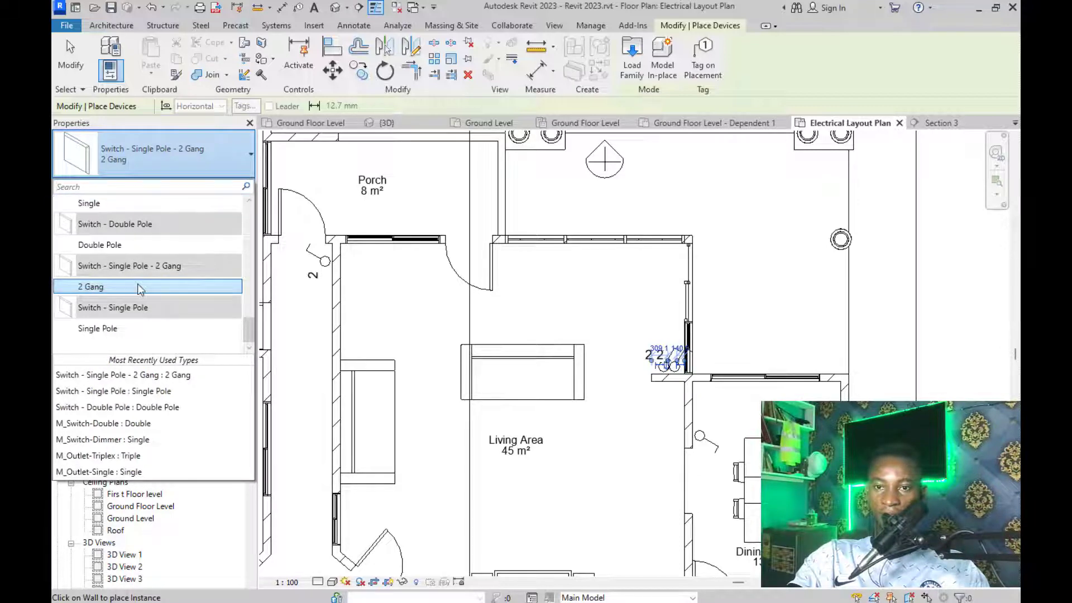
pyautogui.click(69, 56)
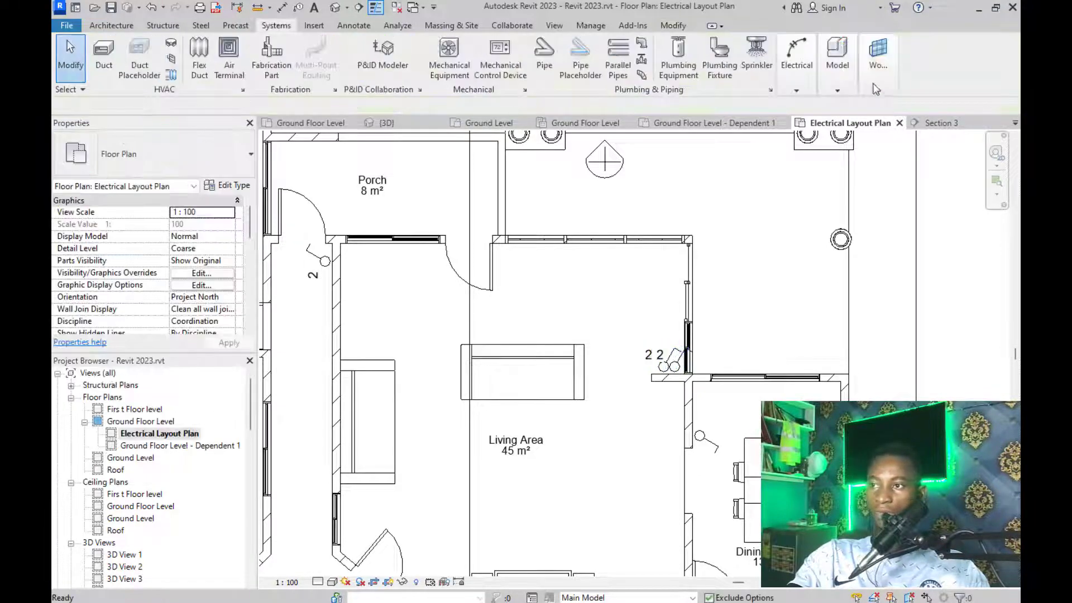
# Review the available lighting fixture types, from ceiling lights and downlights to pendant, troffer and wall lamps, without placing one
pyautogui.moveTo(791, 91)
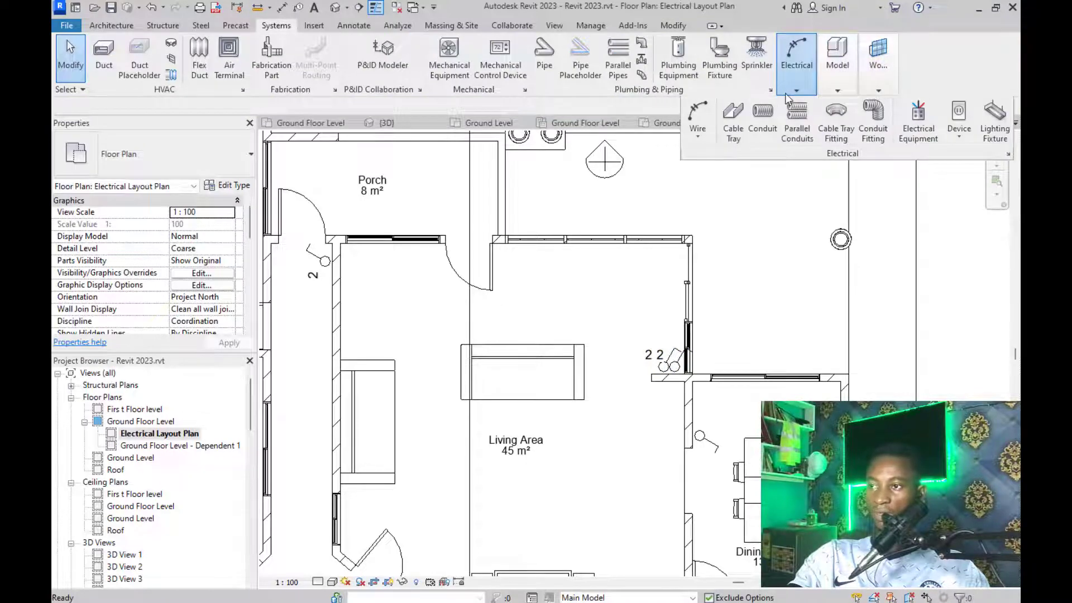
pyautogui.click(995, 126)
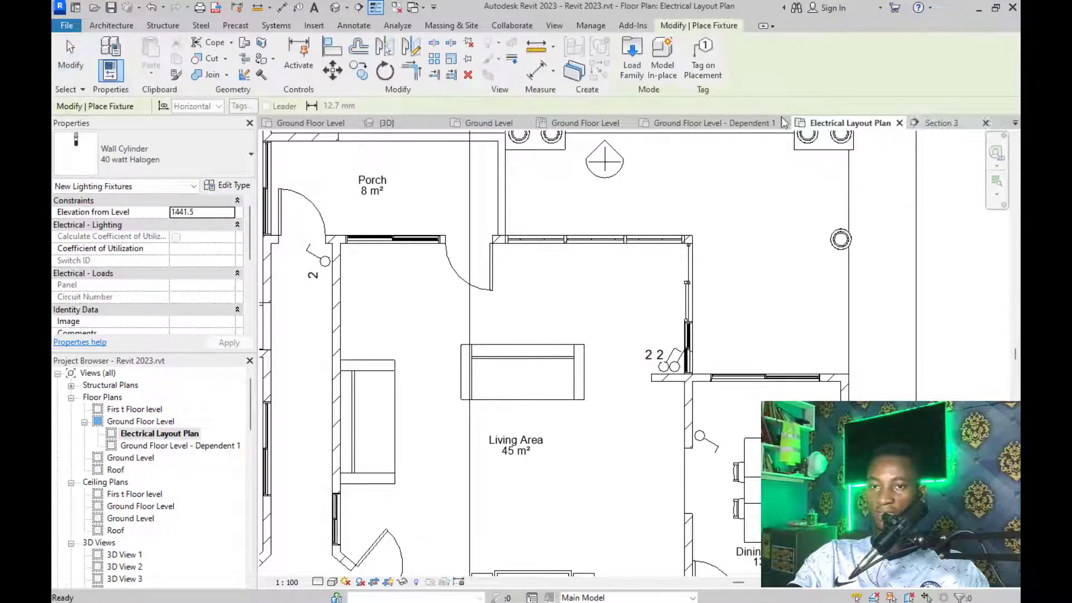
pyautogui.click(162, 156)
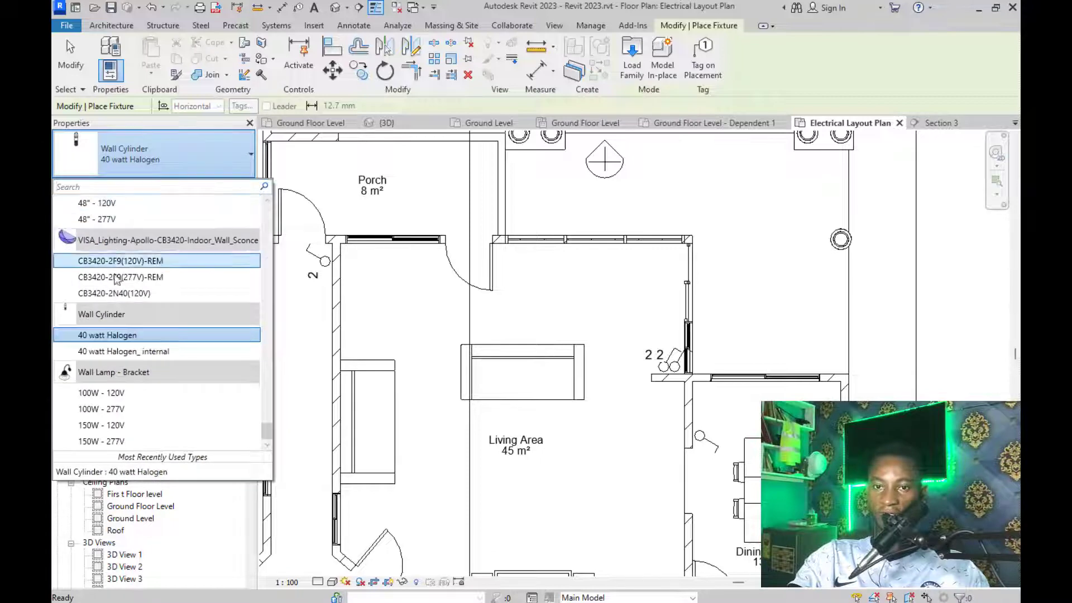
pyautogui.scroll(10, 128, 392)
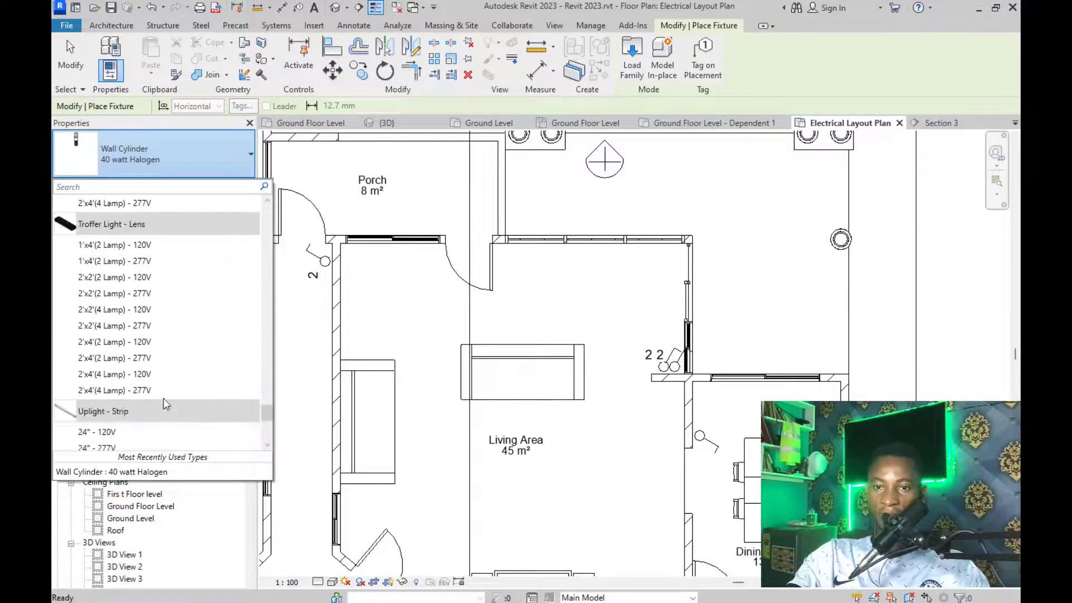
pyautogui.scroll(6, 156, 352)
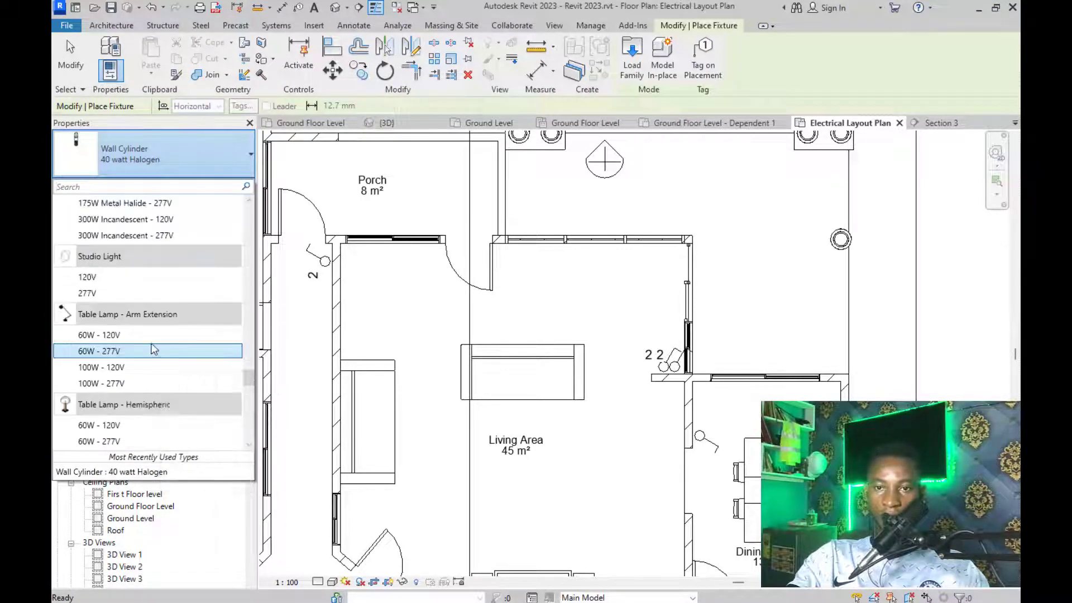
pyautogui.scroll(4, 154, 340)
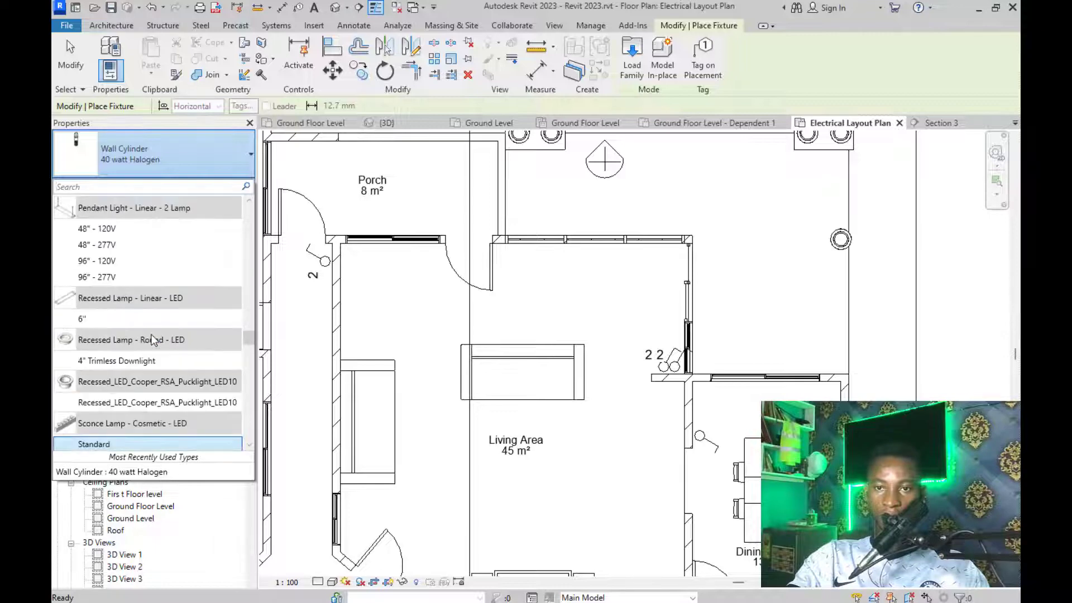
pyautogui.scroll(12, 153, 339)
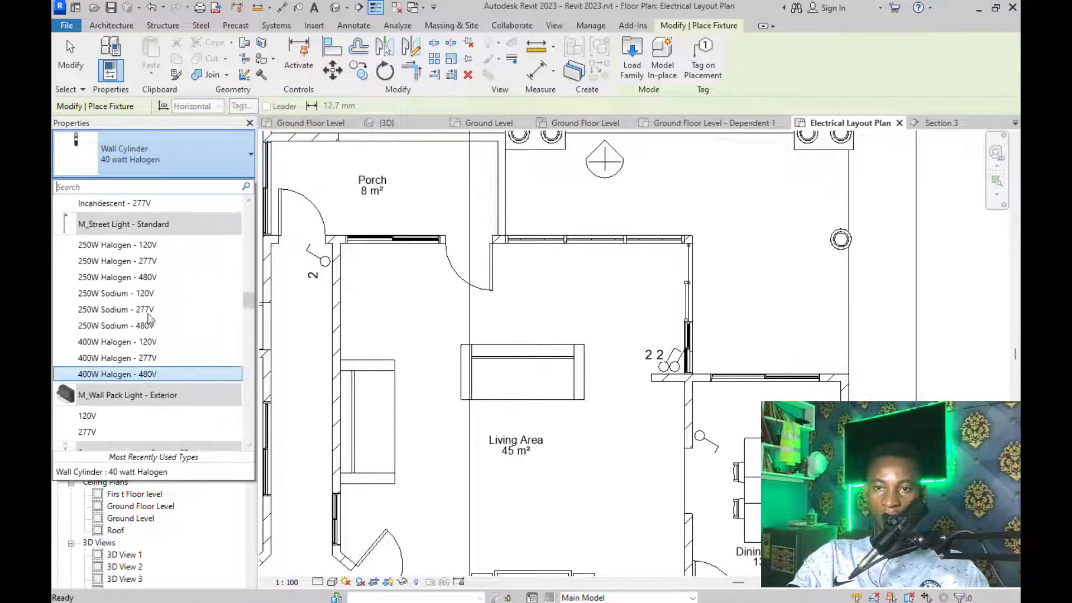
pyautogui.scroll(12, 150, 319)
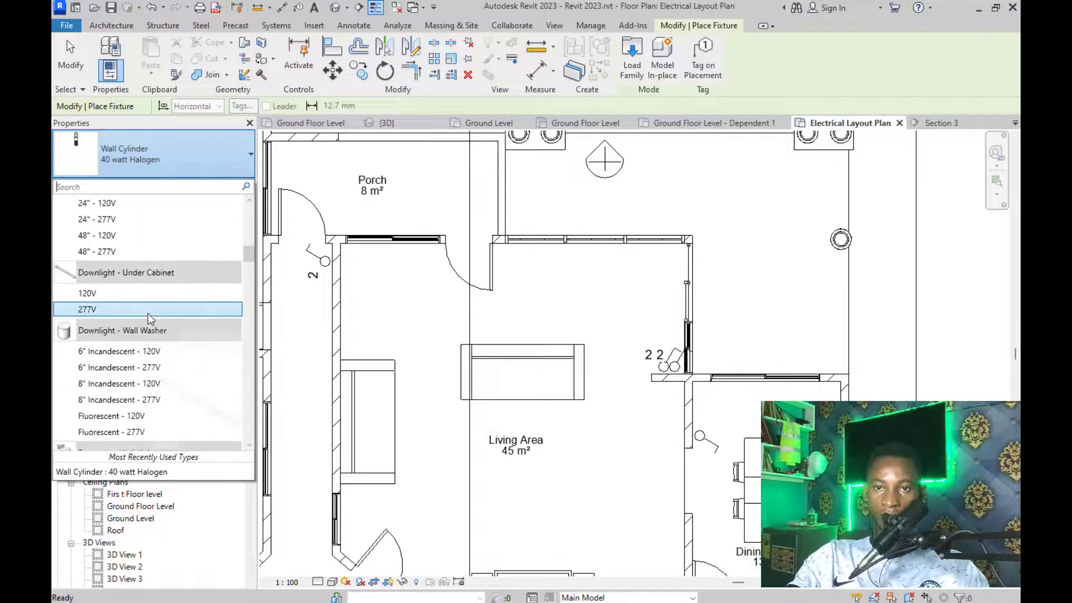
pyautogui.scroll(6, 149, 319)
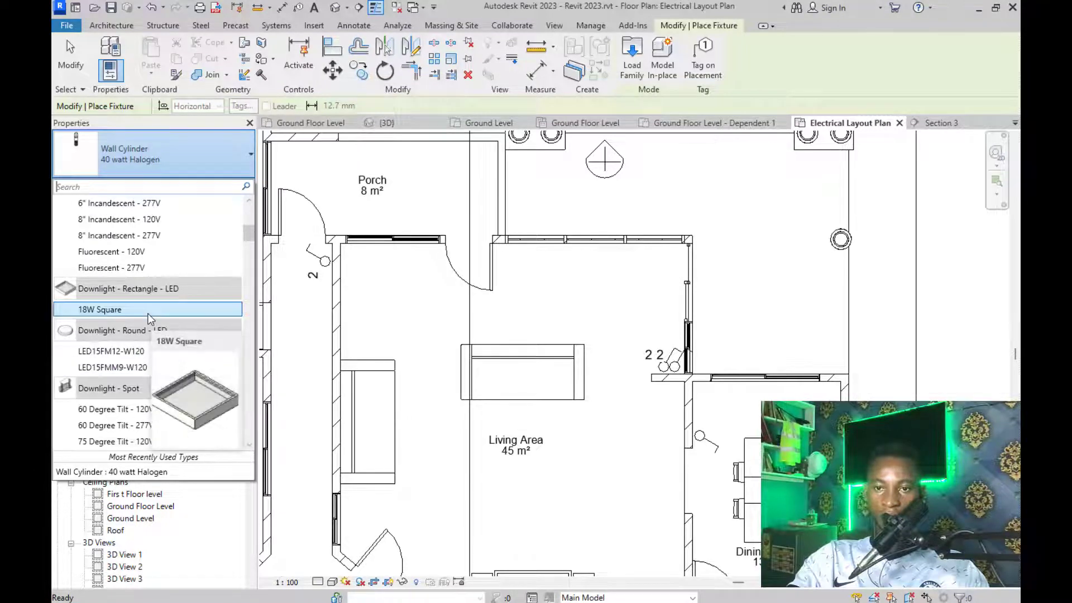
pyautogui.scroll(4, 148, 313)
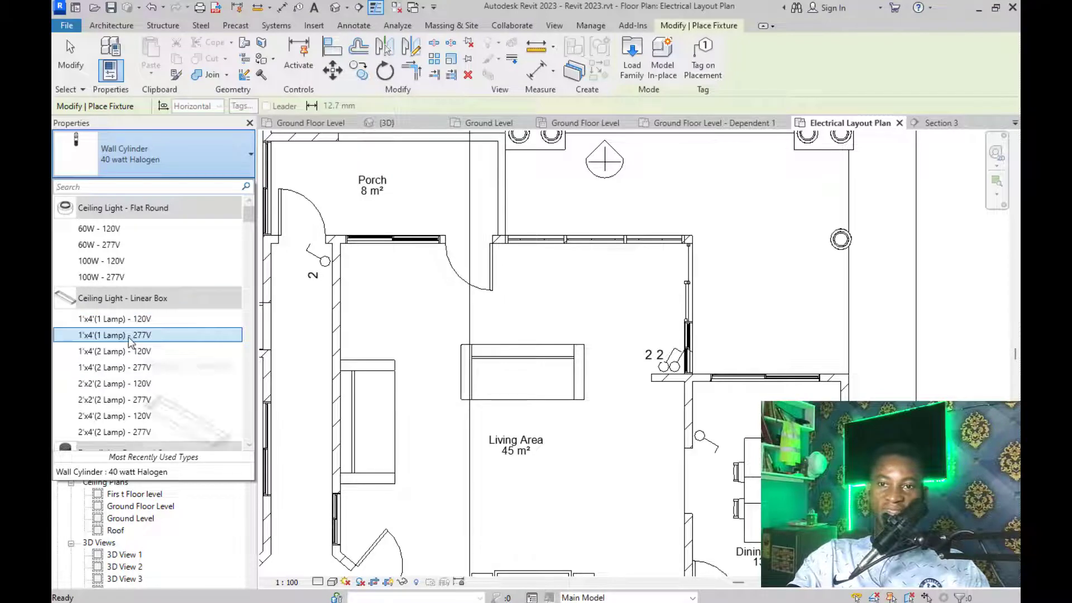
pyautogui.scroll(-3, 147, 340)
pyautogui.scroll(-7, 146, 335)
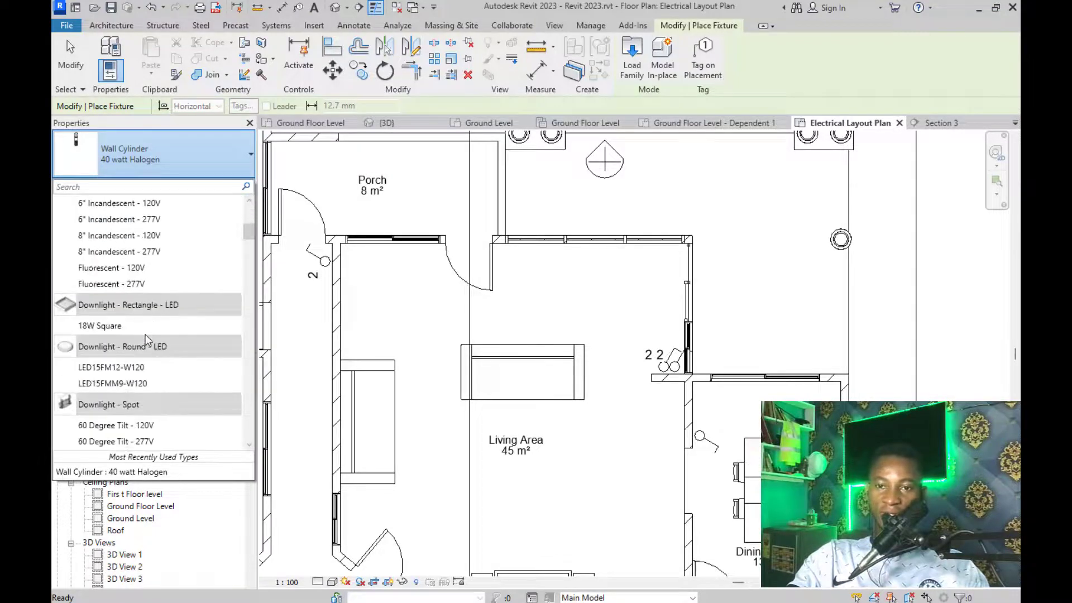
pyautogui.scroll(-10, 131, 333)
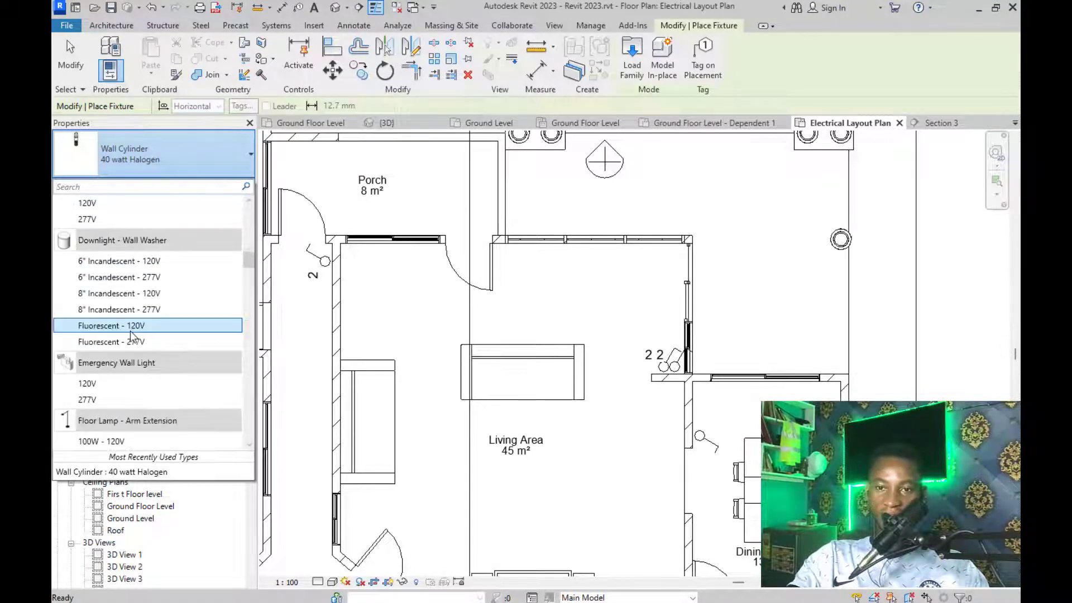
pyautogui.scroll(-4, 132, 335)
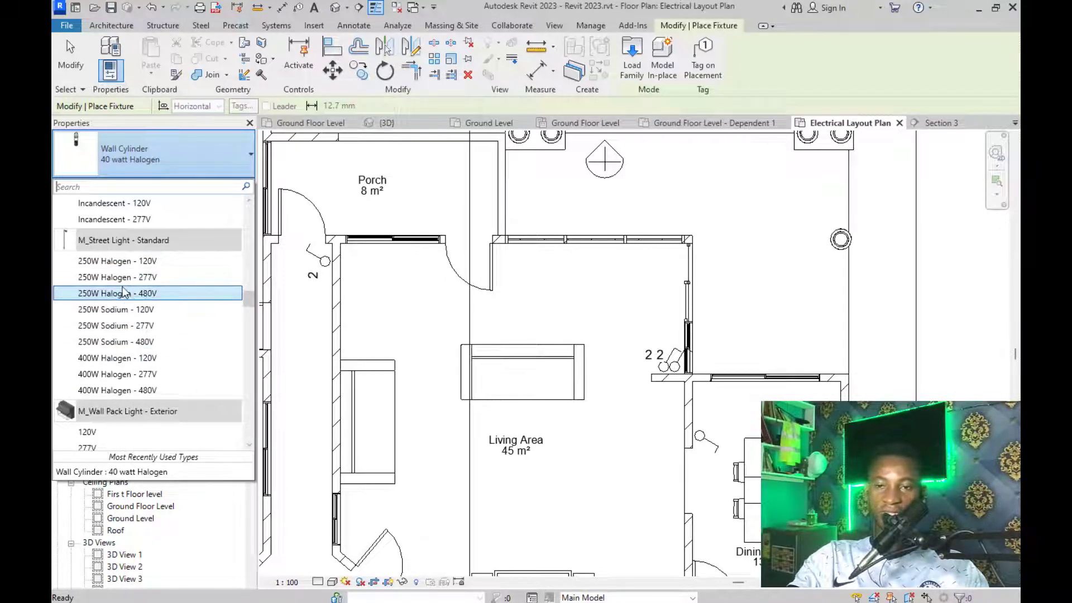
pyautogui.scroll(-4, 126, 293)
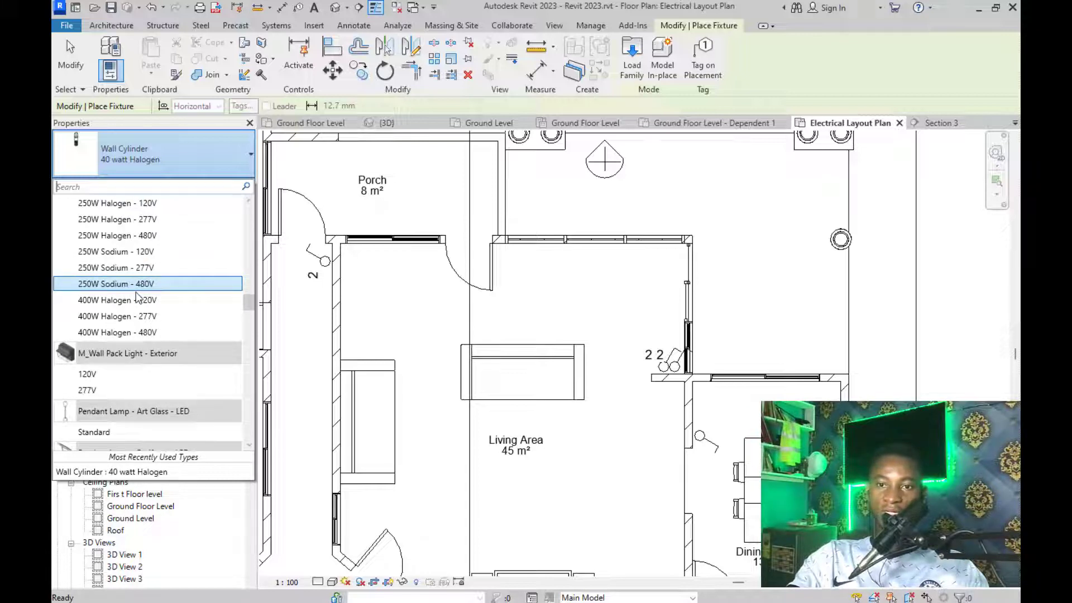
pyautogui.scroll(-5, 115, 295)
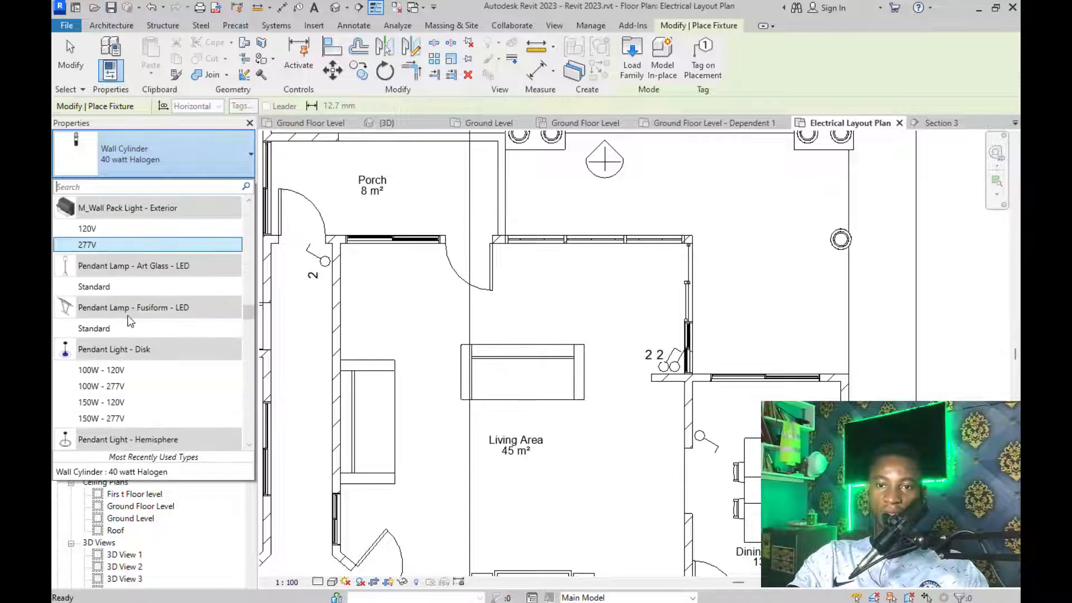
pyautogui.scroll(-3, 116, 307)
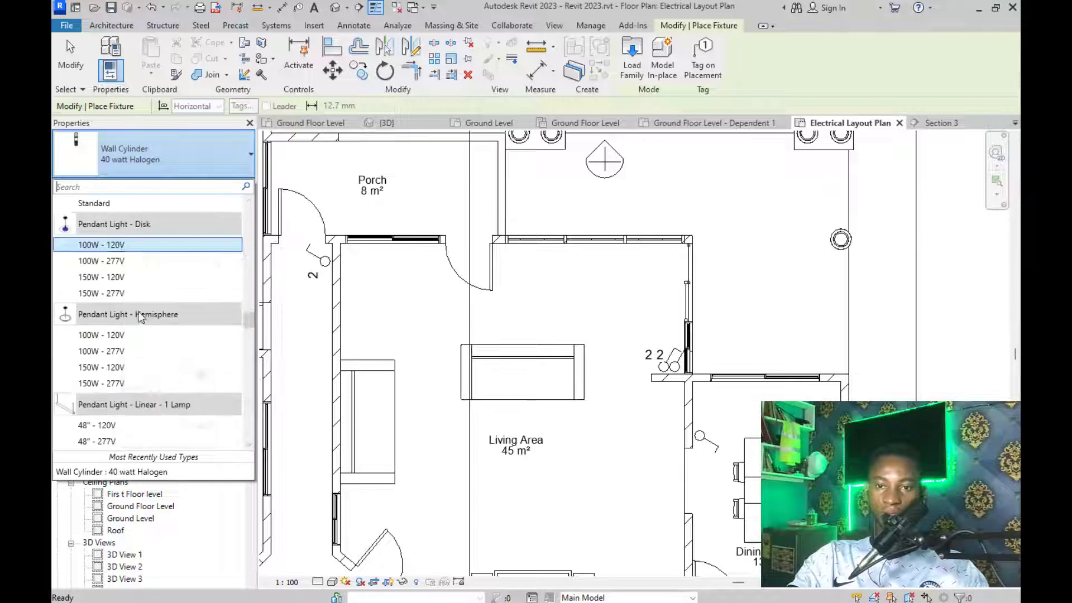
pyautogui.scroll(-5, 116, 312)
pyautogui.scroll(-7, 116, 318)
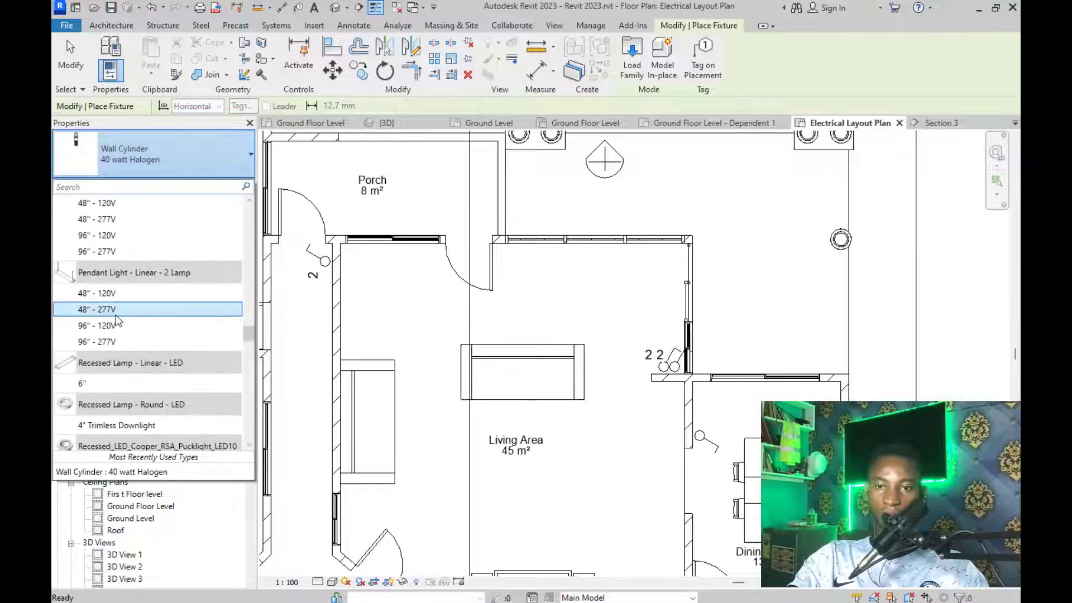
pyautogui.scroll(-15, 116, 327)
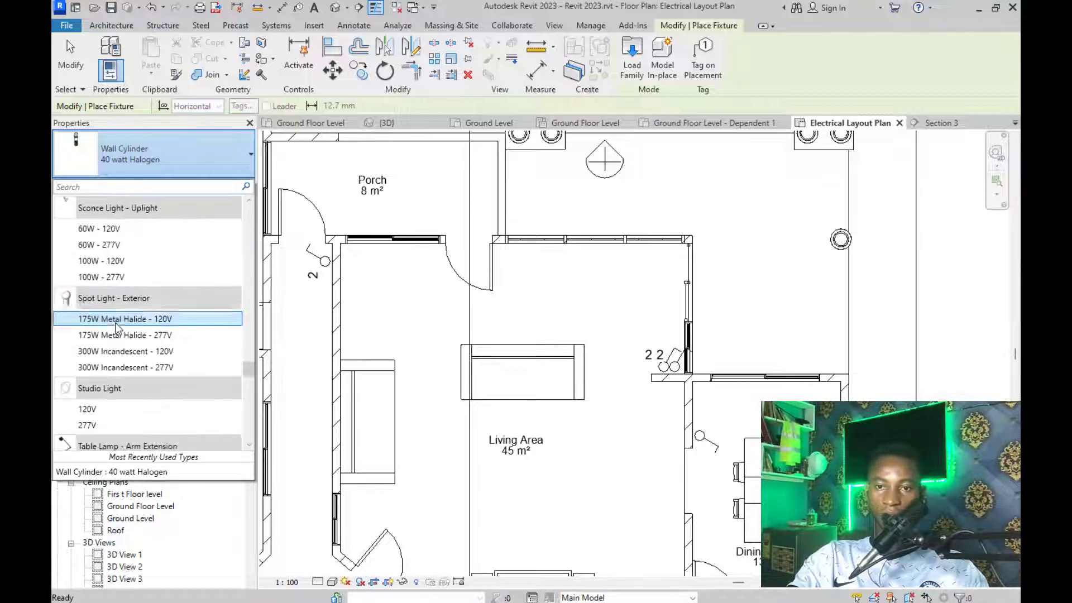
pyautogui.scroll(-15, 116, 329)
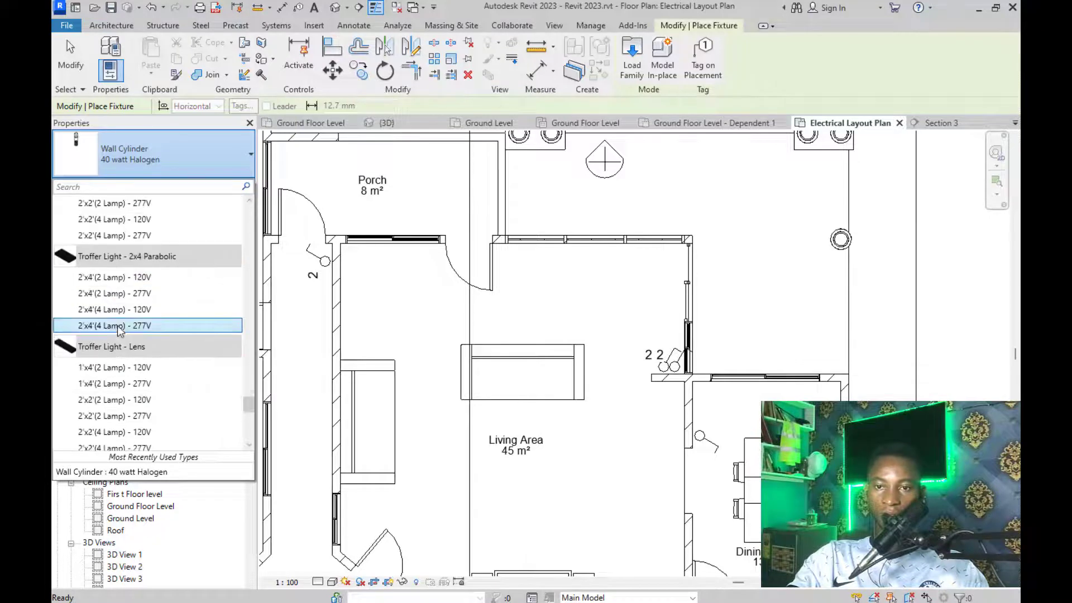
pyautogui.scroll(-9, 119, 330)
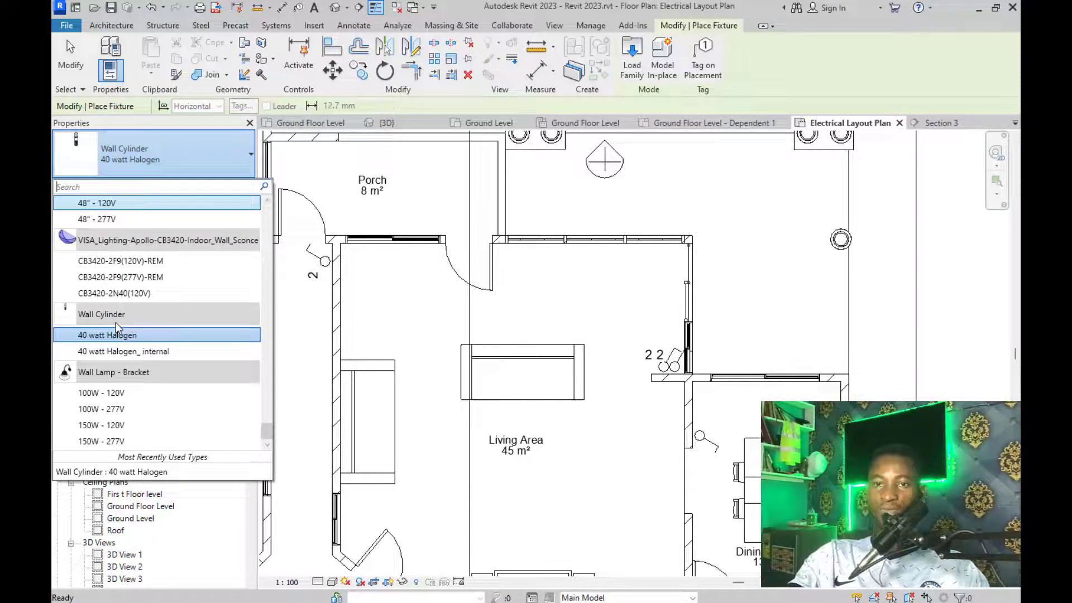
pyautogui.click(78, 75)
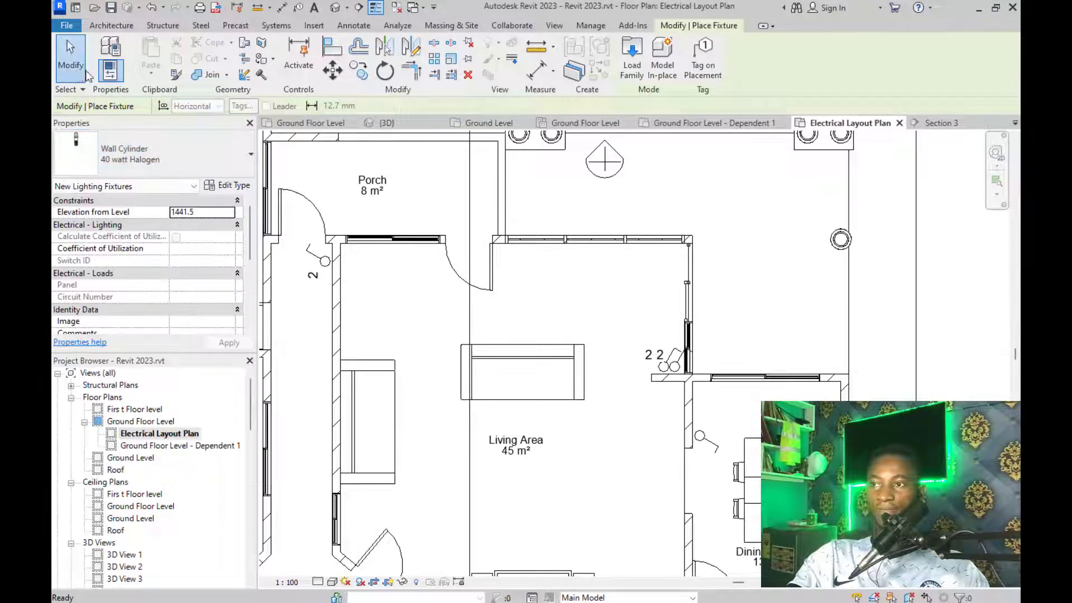
pyautogui.click(78, 75)
# Start placing an electrical fixture and preview loadable lighting families in the Architectural Internal folder, including M_Ceiling Light - Linear Box and M_Floor Lamp - Hemispheric
pyautogui.moveTo(822, 89)
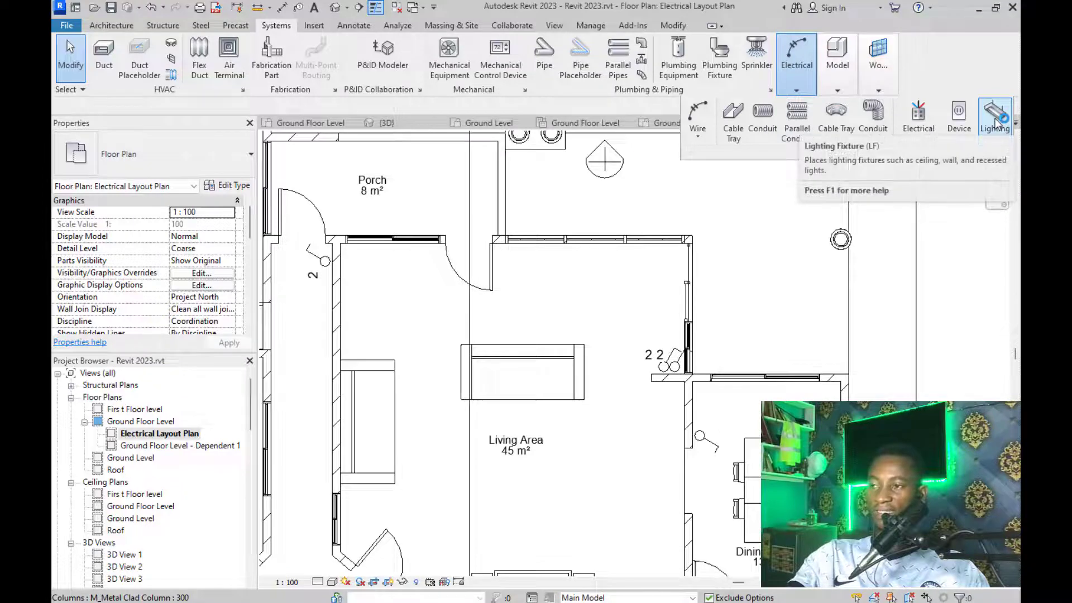
pyautogui.click(960, 136)
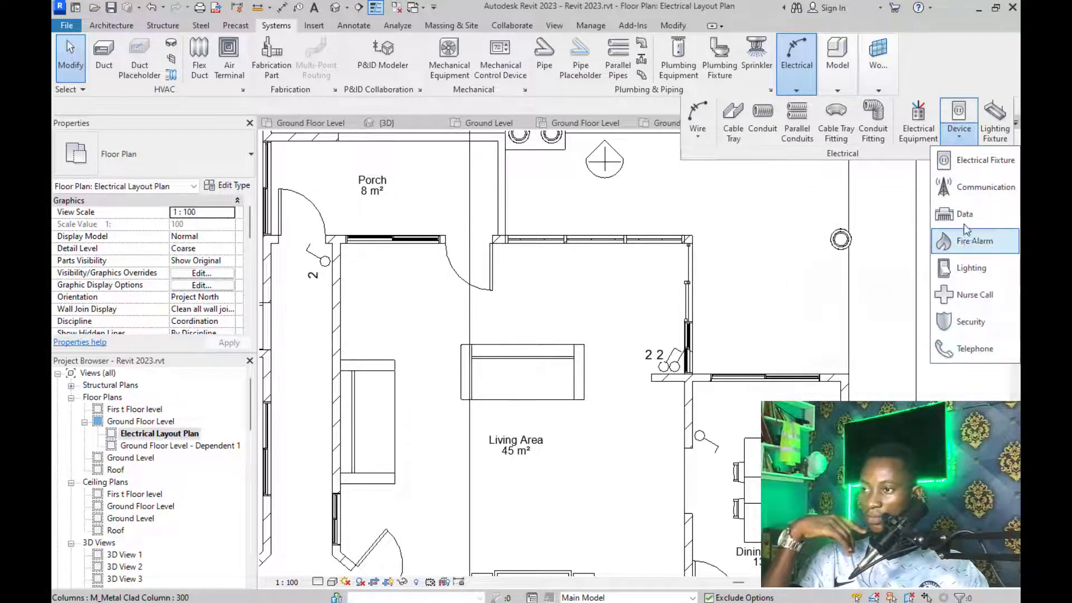
pyautogui.click(964, 163)
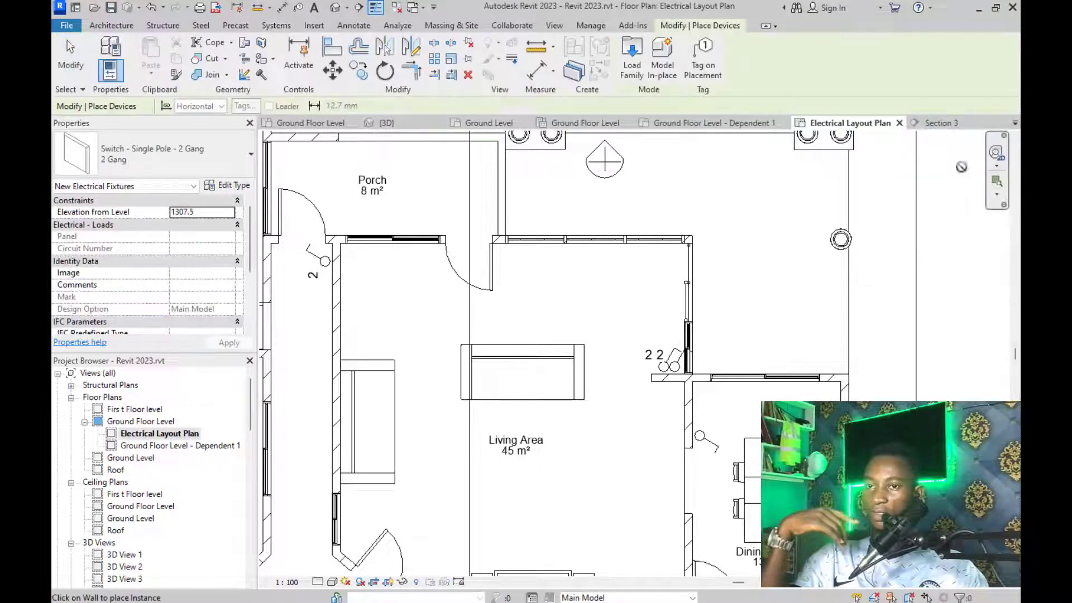
pyautogui.click(633, 48)
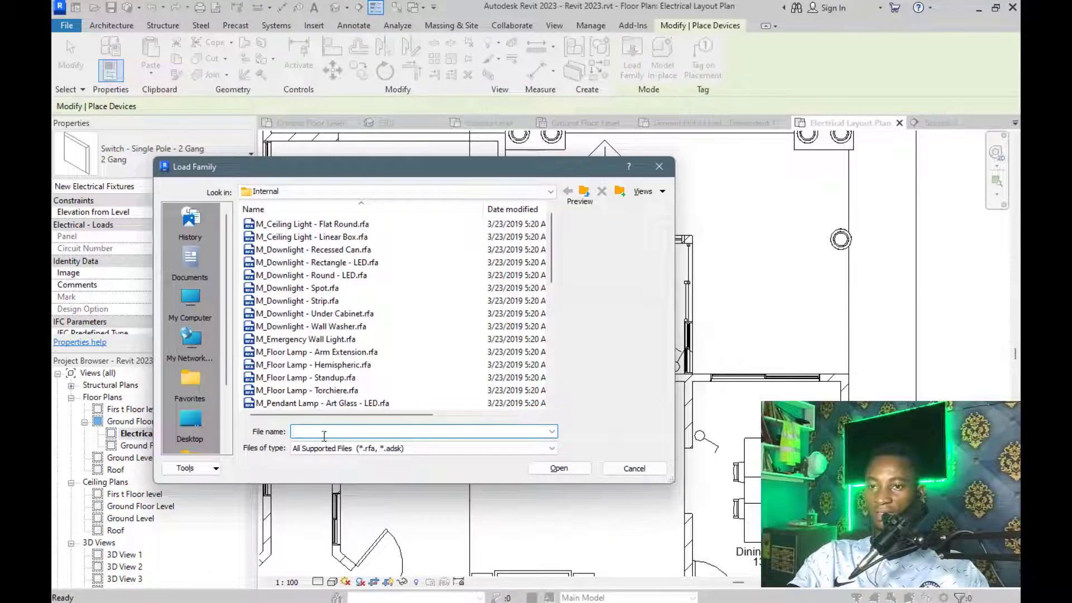
pyautogui.scroll(-6, 383, 352)
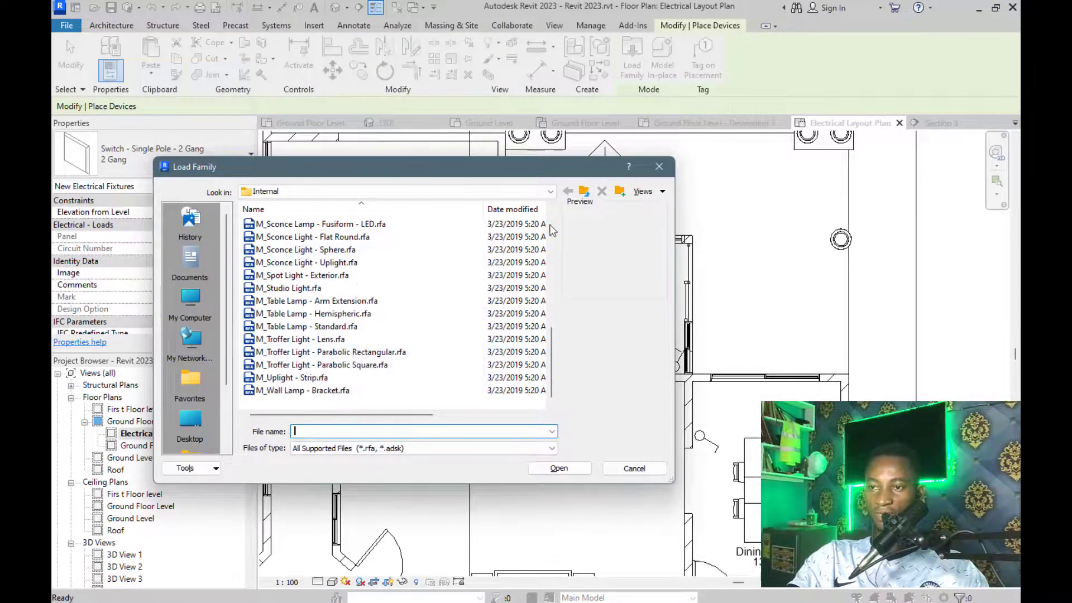
pyautogui.click(585, 192)
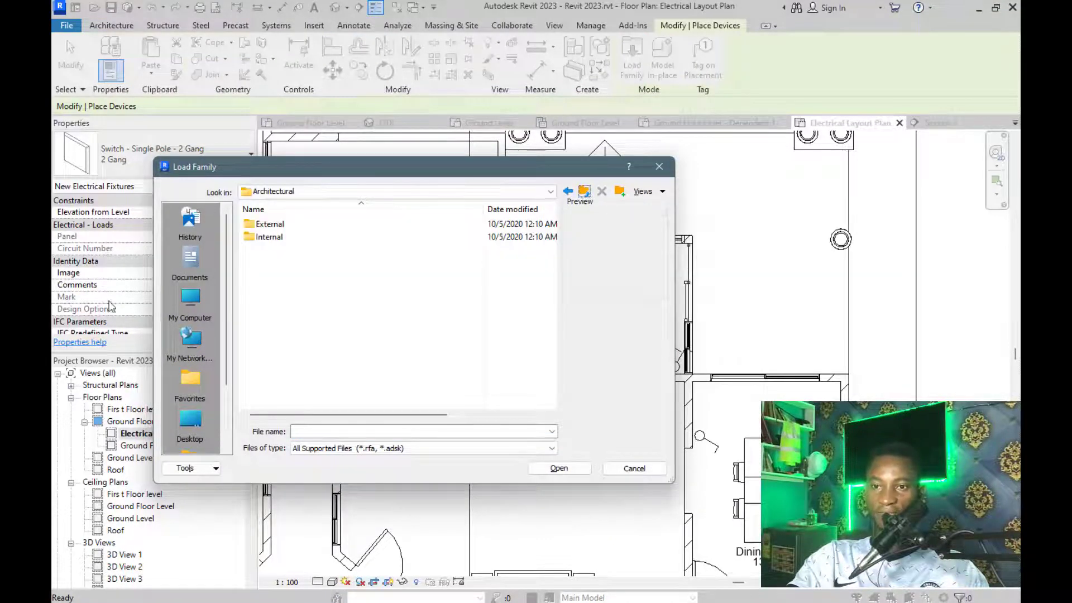
pyautogui.doubleClick(269, 237)
pyautogui.click(288, 237)
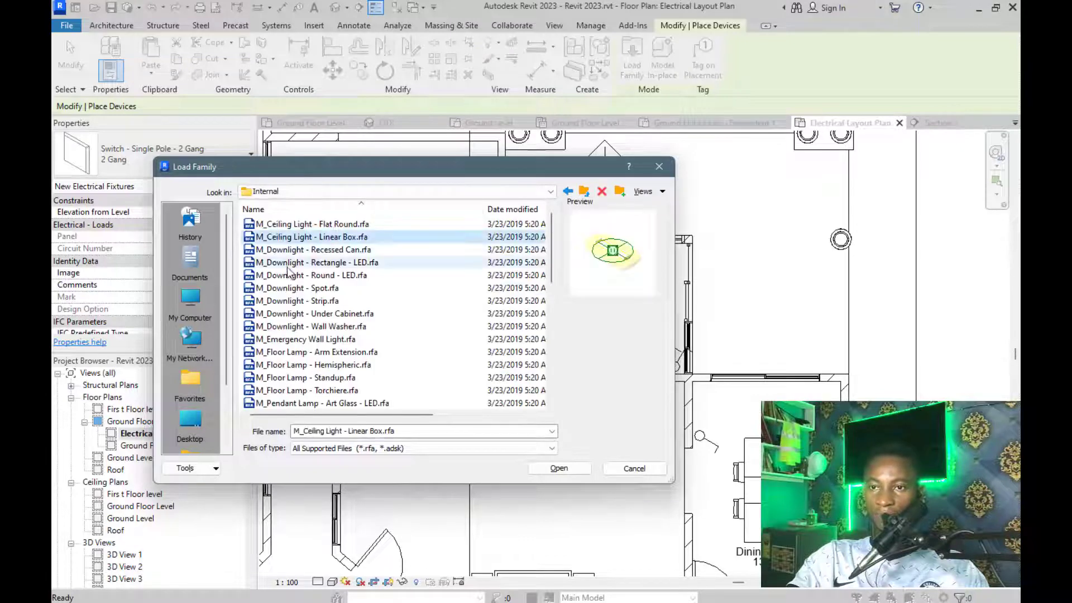
pyautogui.click(287, 264)
pyautogui.click(299, 313)
pyautogui.click(306, 365)
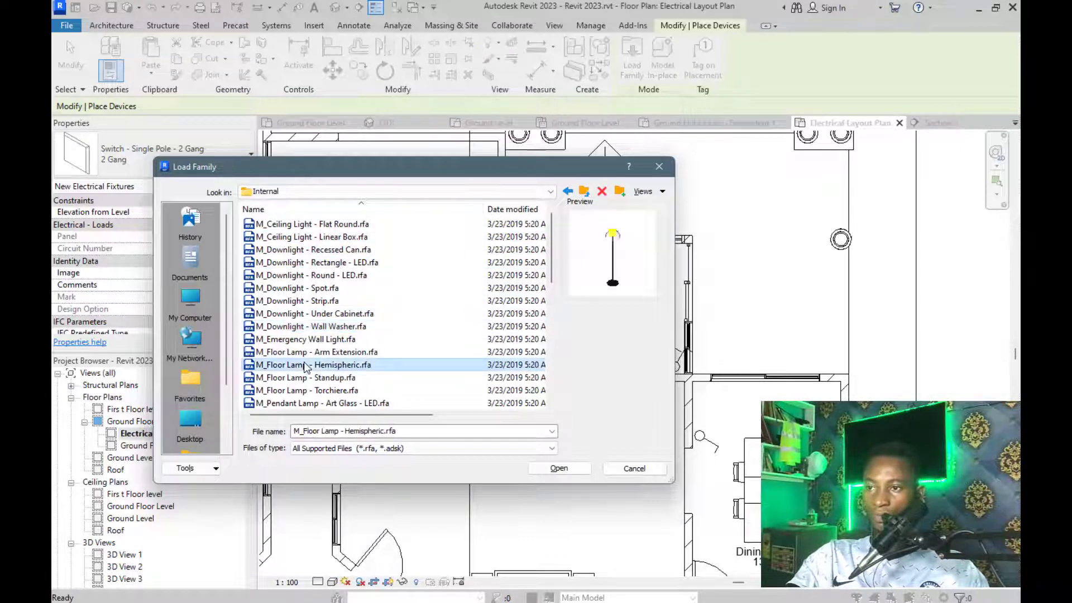
# Browse the family library from US Metric through Electrical, Architectural and Electrical Power to the Terminals folder
pyautogui.press('BackSpace')
pyautogui.press('BackSpace')
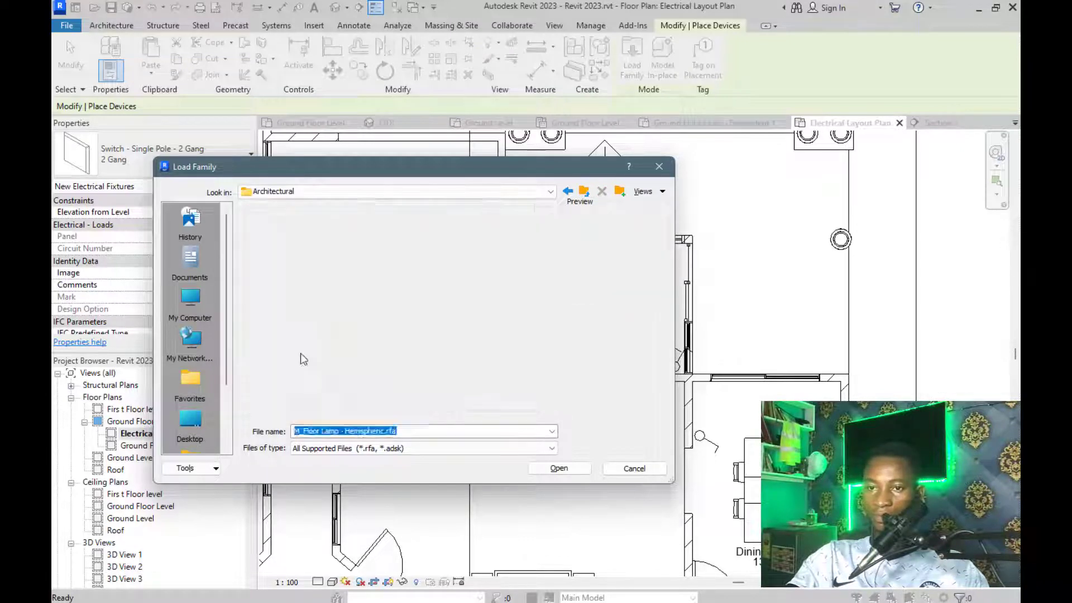
pyautogui.press('BackSpace')
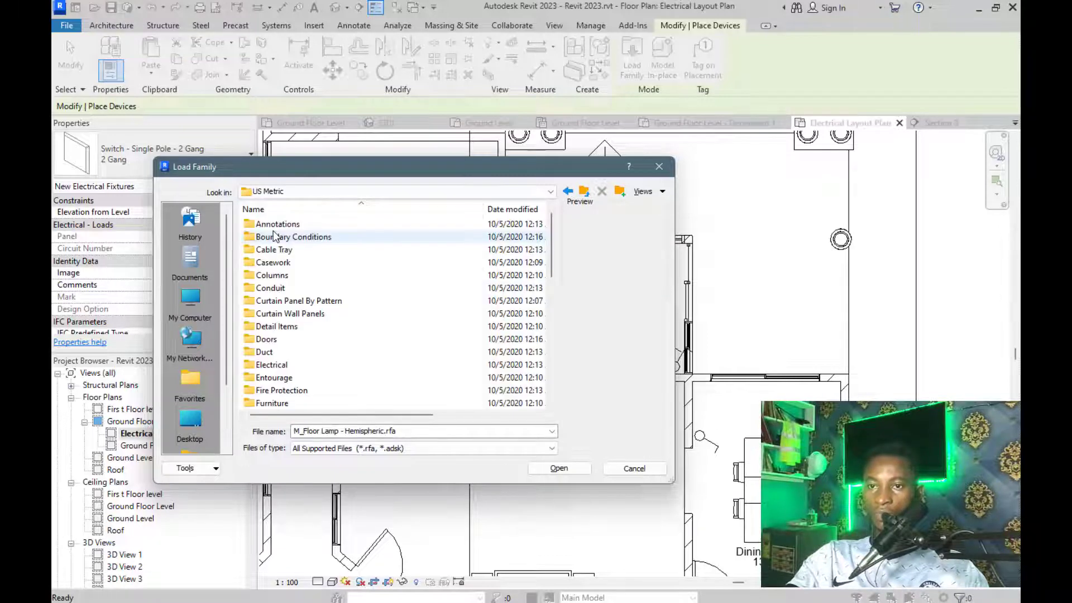
pyautogui.scroll(-1, 279, 313)
pyautogui.doubleClick(278, 328)
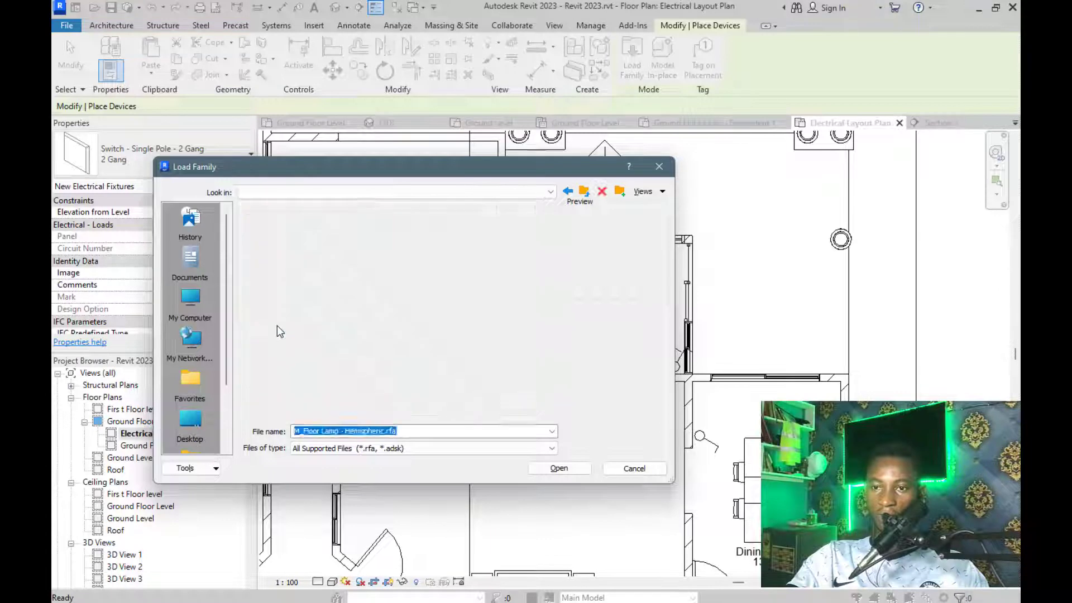
pyautogui.doubleClick(265, 225)
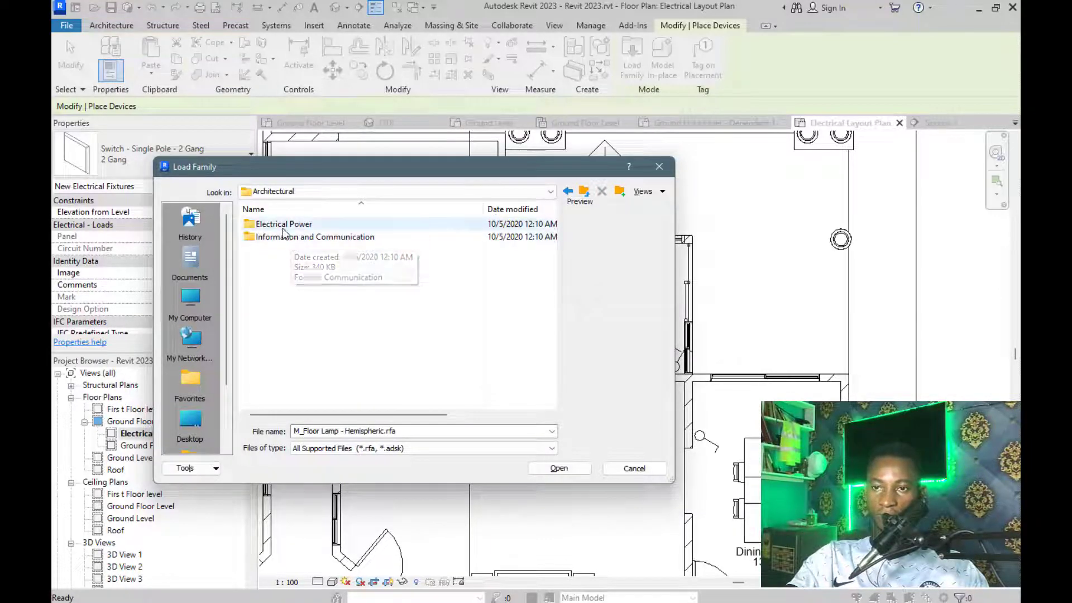
pyautogui.doubleClick(283, 225)
pyautogui.doubleClick(285, 237)
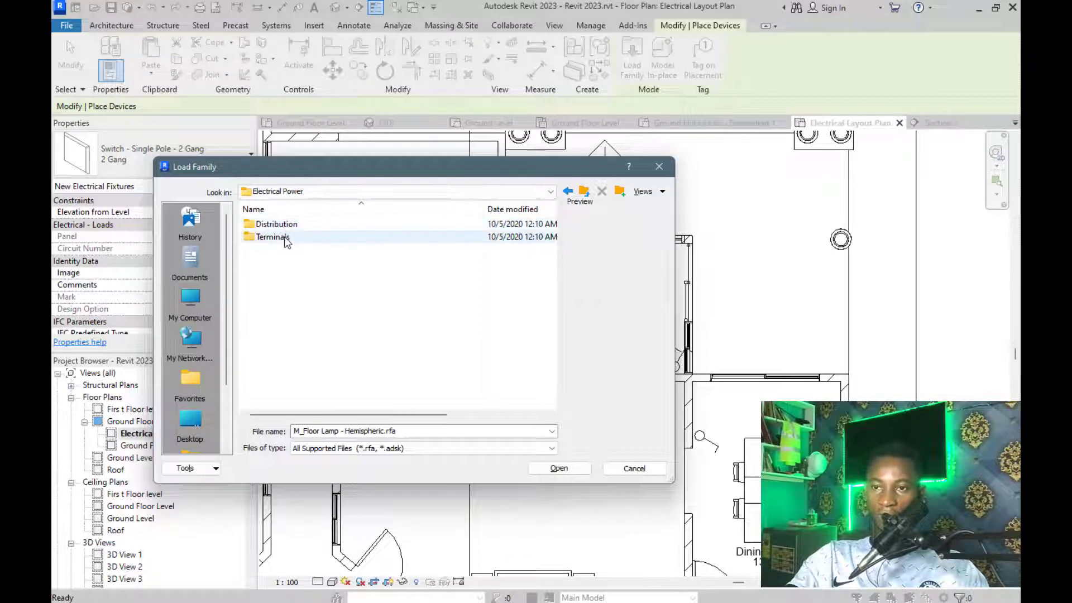
# Preview the outlet and switch families in the Terminals folder, from M_Outlet Floor-Duplex to M_Switch-Three Way
pyautogui.click(280, 225)
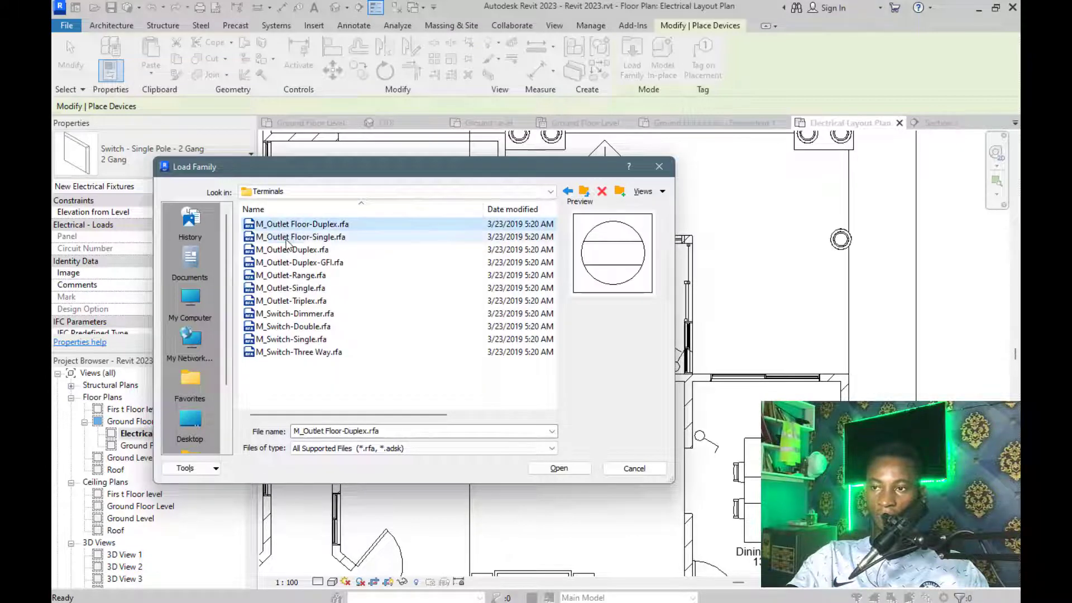
pyautogui.click(284, 237)
pyautogui.click(287, 250)
pyautogui.click(290, 263)
pyautogui.click(291, 274)
pyautogui.click(291, 288)
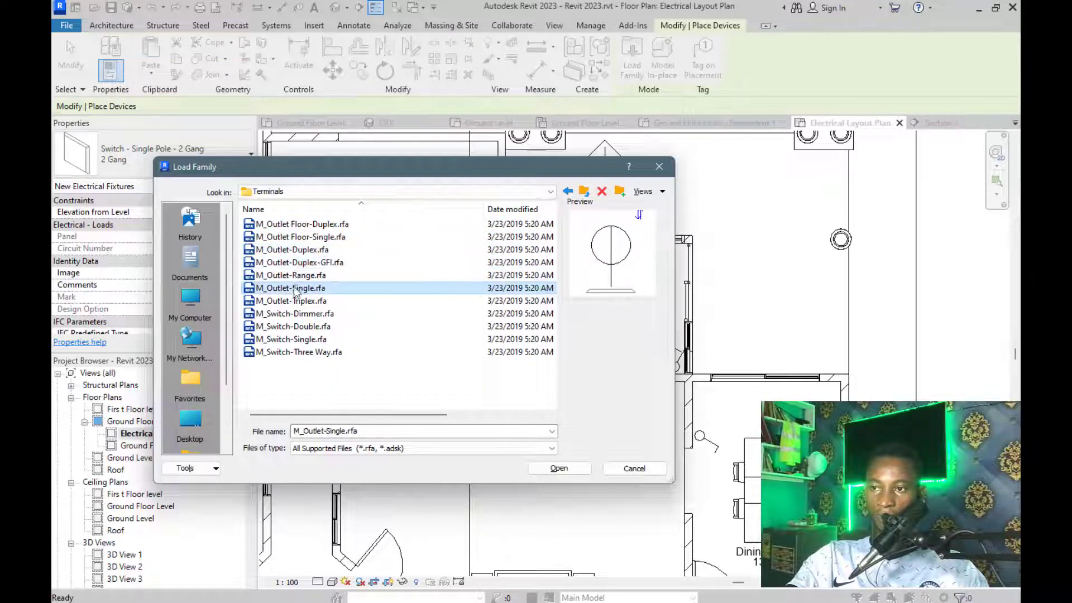
pyautogui.click(289, 300)
pyautogui.click(287, 313)
pyautogui.click(286, 326)
pyautogui.click(288, 313)
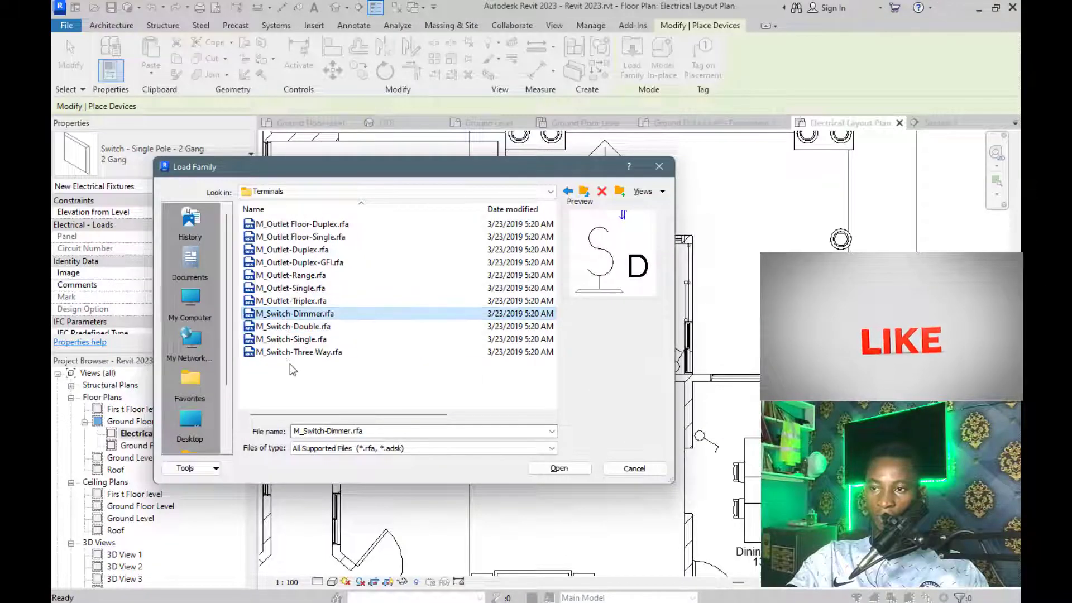
pyautogui.click(288, 352)
pyautogui.click(286, 339)
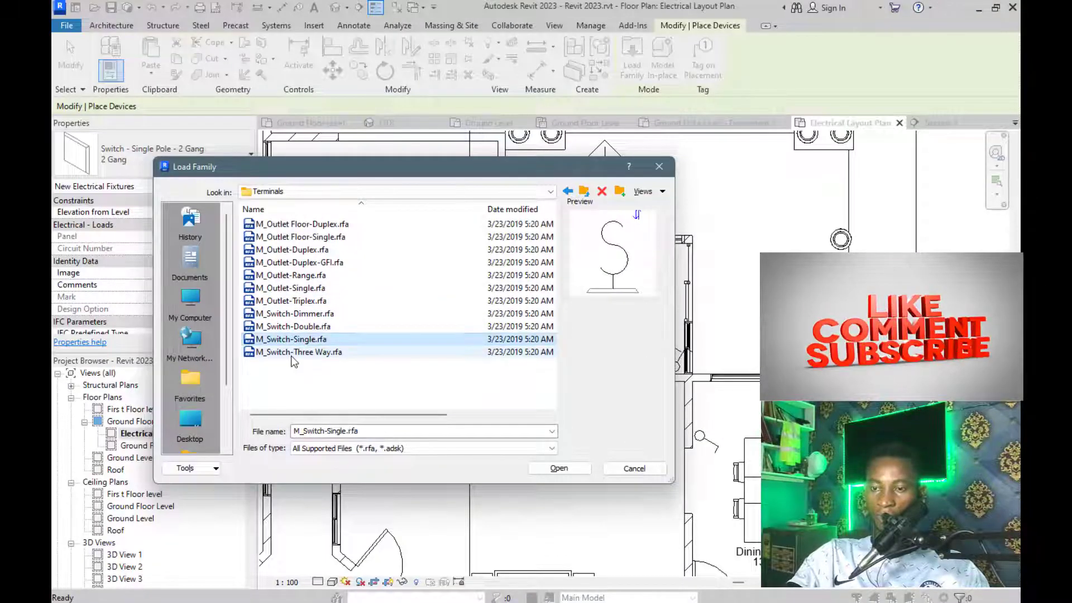
pyautogui.click(290, 353)
# Load all the outlet and switch families from the Terminals folder at once, and close the load retry without choosing further files
pyautogui.hotkey('ctrl', 'a')
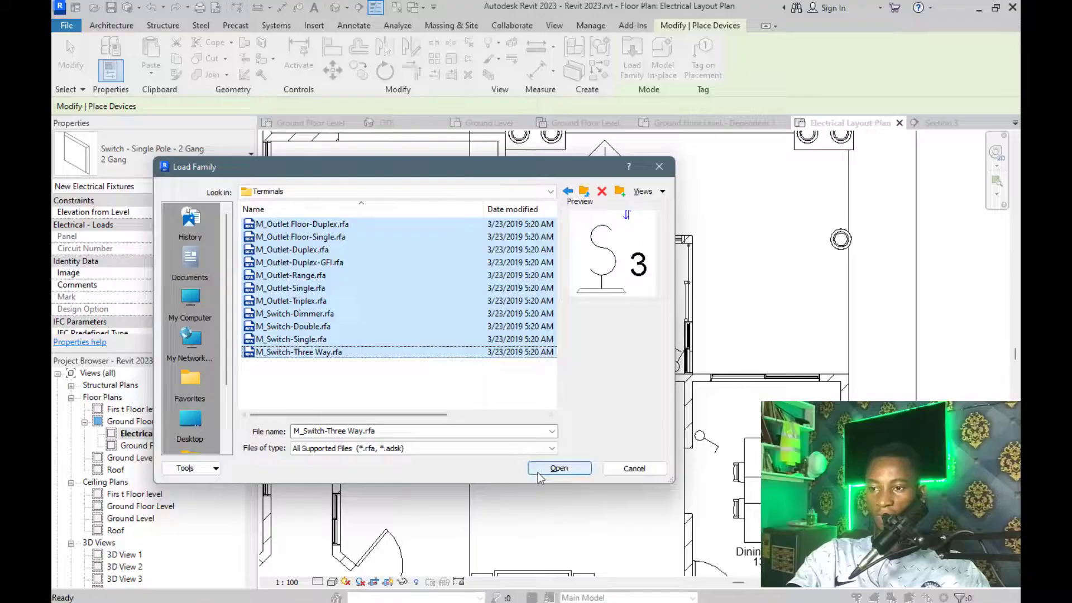
pyautogui.click(549, 472)
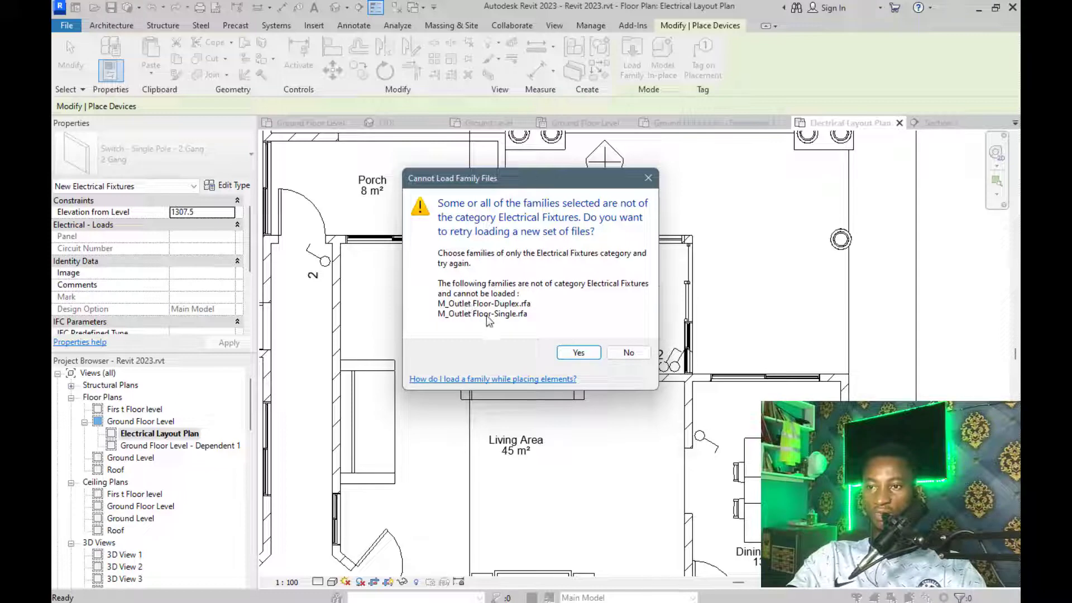
pyautogui.click(578, 353)
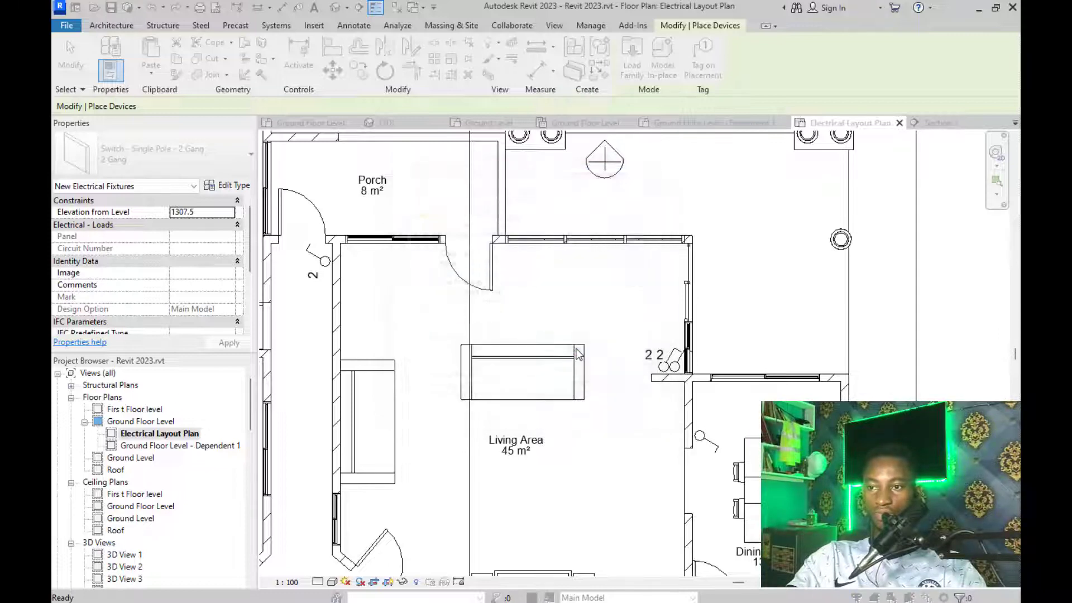
pyautogui.click(665, 167)
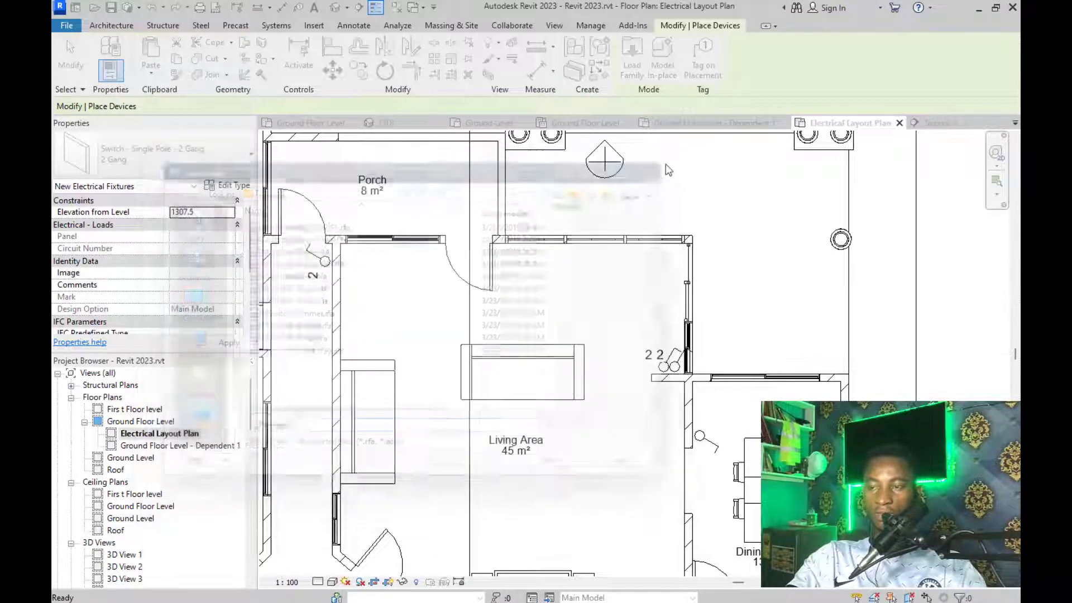
# Check the available electrical fixture types and load the M_Switch-Three Way family from the Terminals folder
pyautogui.click(149, 158)
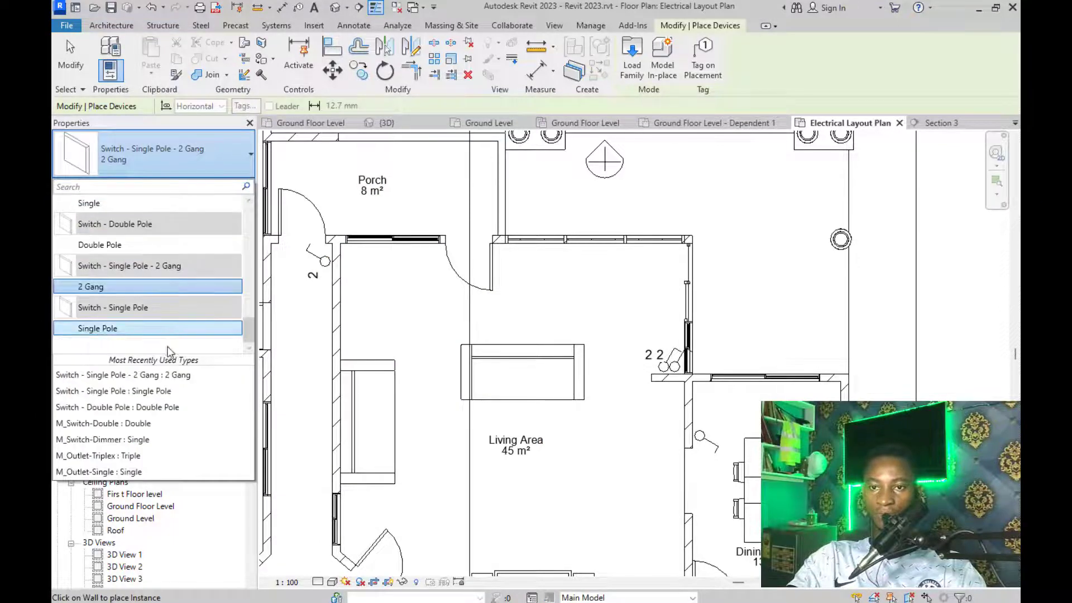
pyautogui.scroll(10, 167, 317)
pyautogui.scroll(-10, 173, 295)
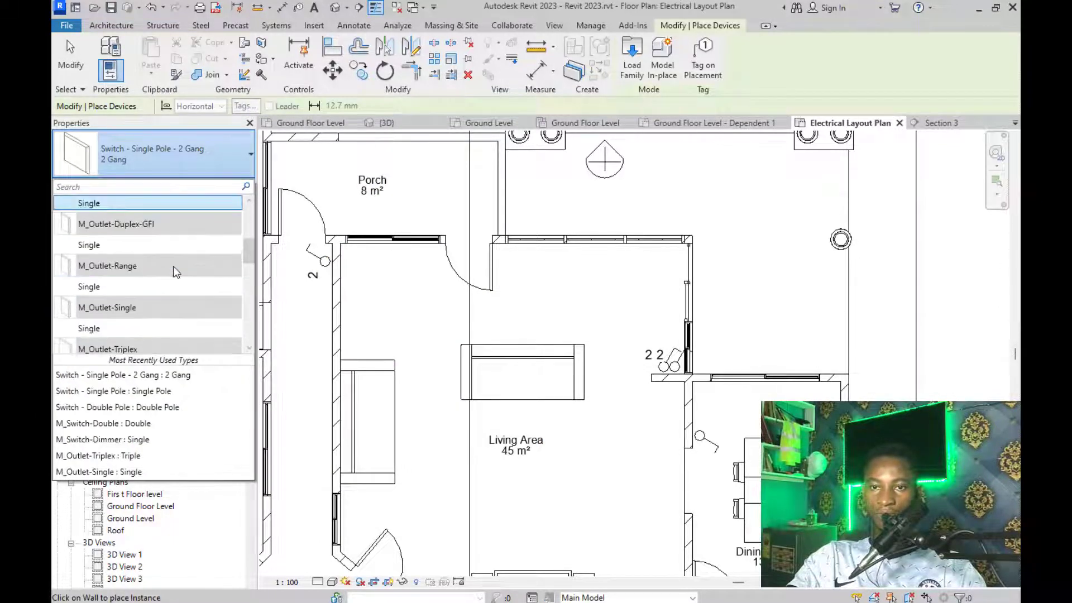
pyautogui.scroll(8, 173, 289)
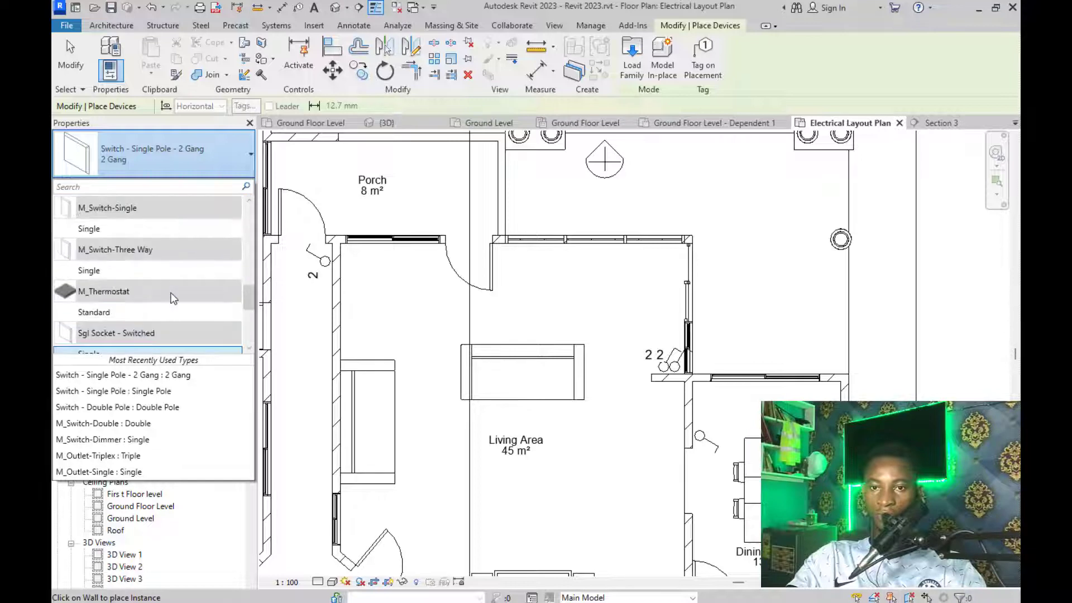
pyautogui.scroll(3, 170, 292)
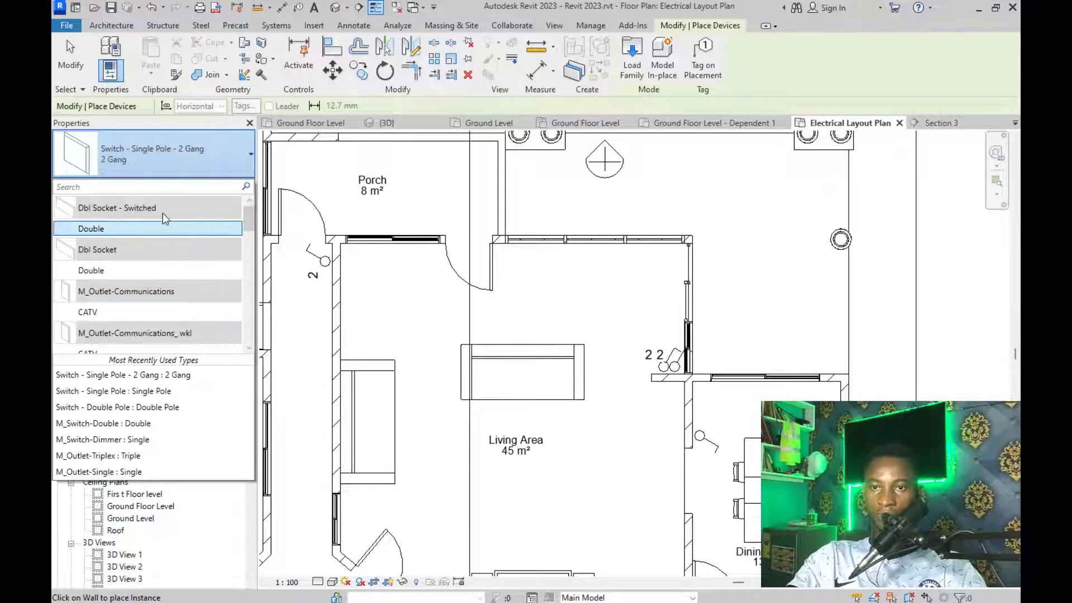
pyautogui.click(633, 66)
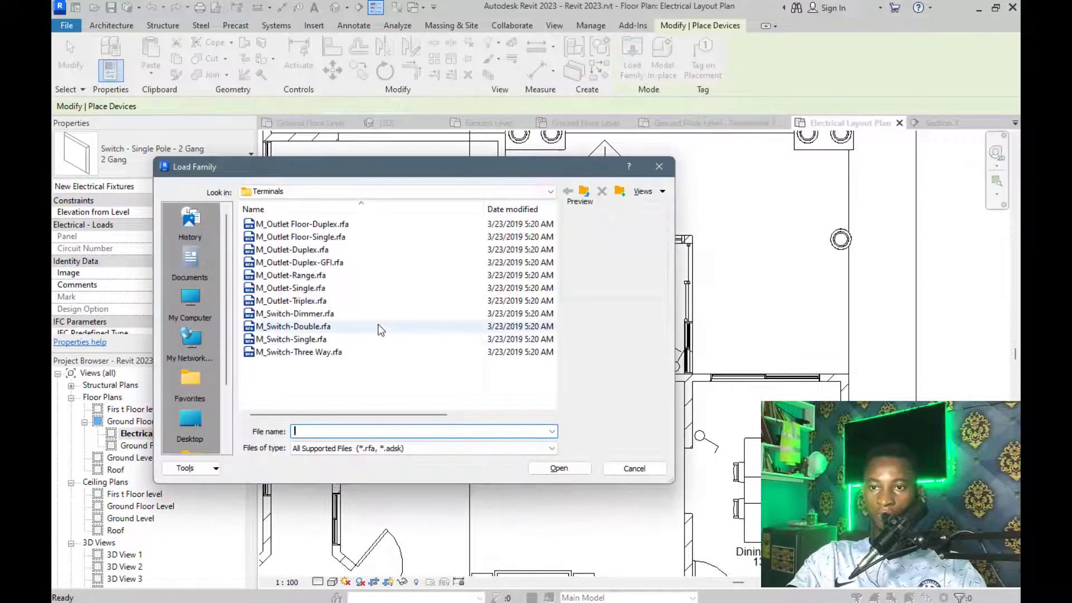
pyautogui.click(370, 352)
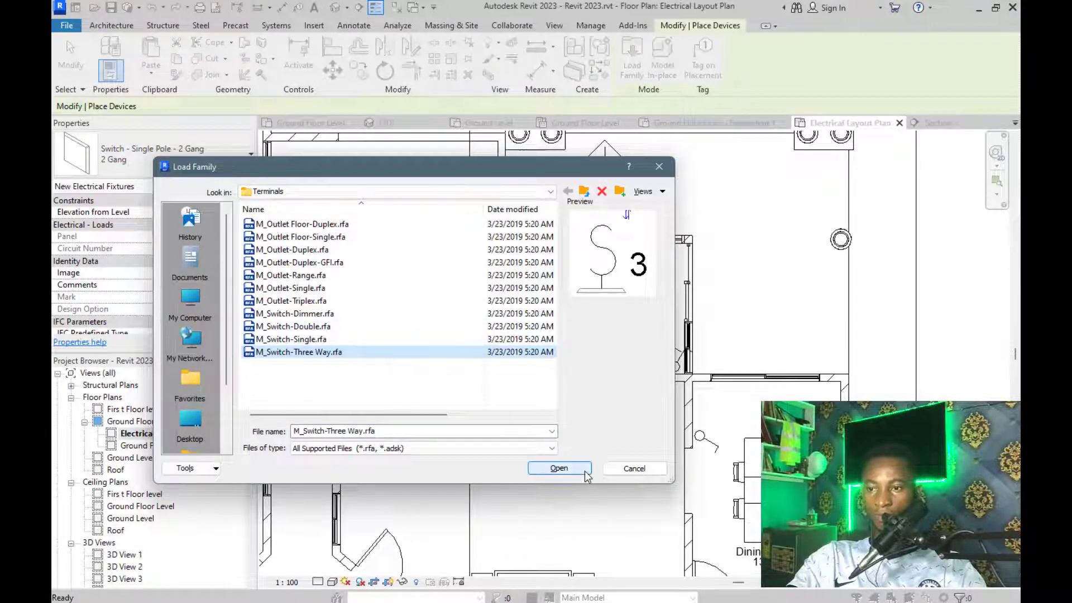
pyautogui.click(567, 467)
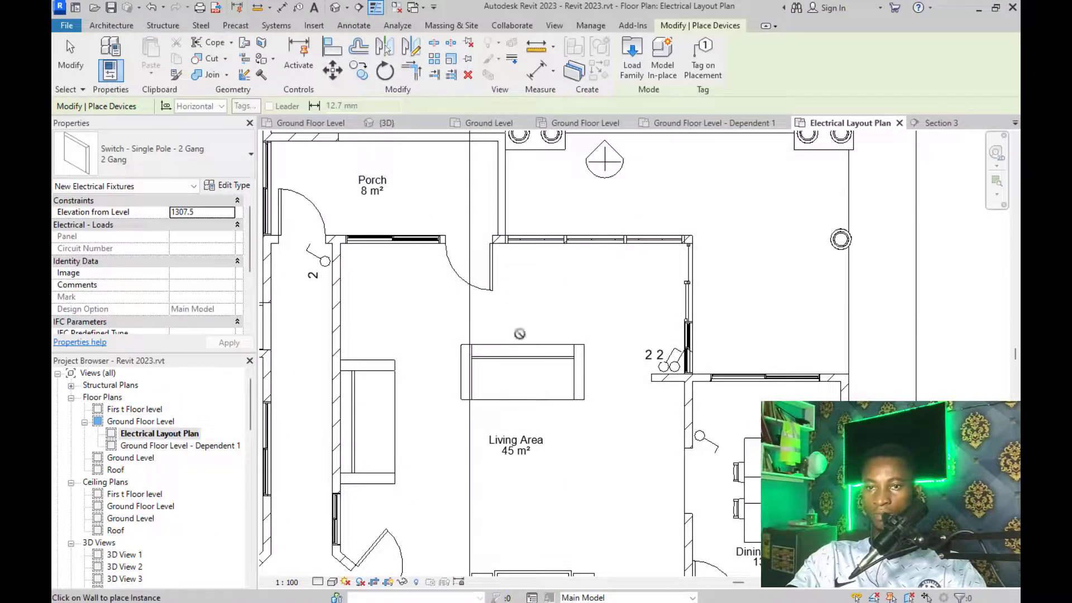
# Choose the Single type of the M_Switch-Three Way family as the fixture to place
pyautogui.click(110, 166)
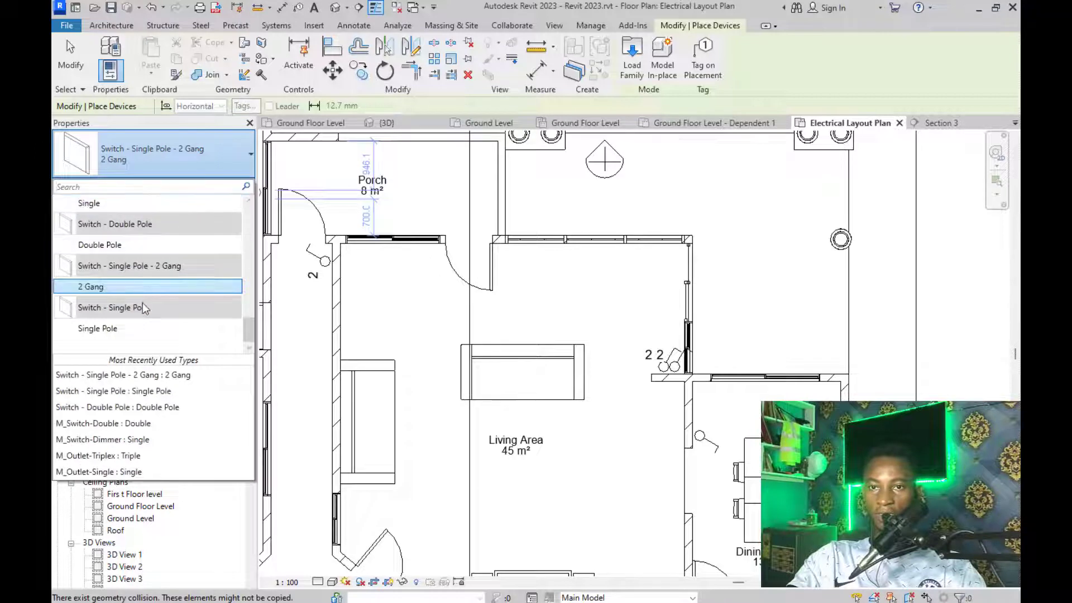
pyautogui.scroll(-5, 142, 306)
pyautogui.scroll(-6, 142, 288)
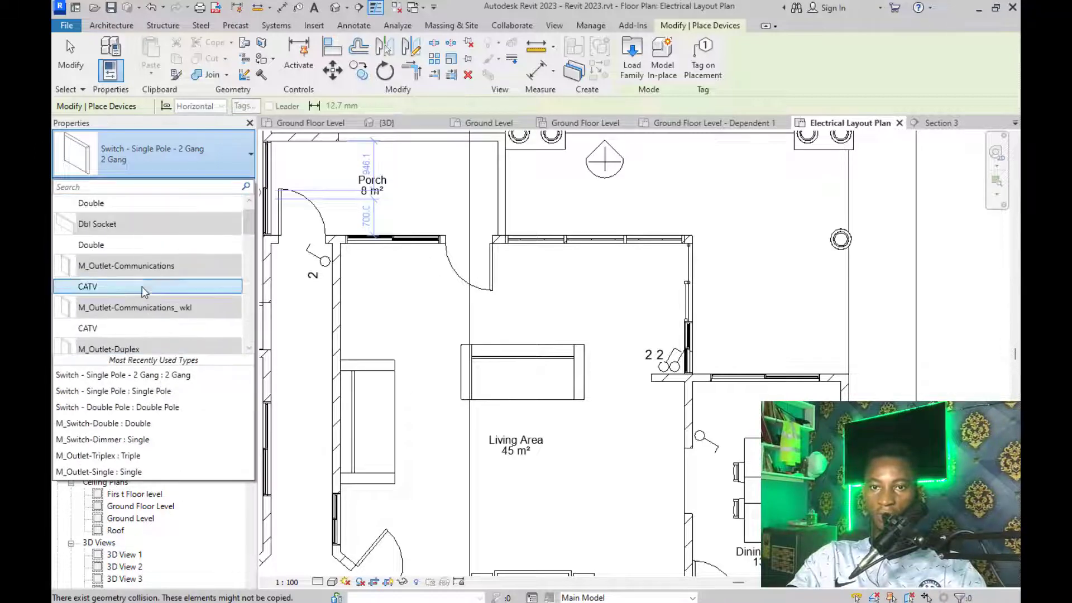
pyautogui.scroll(-2, 142, 247)
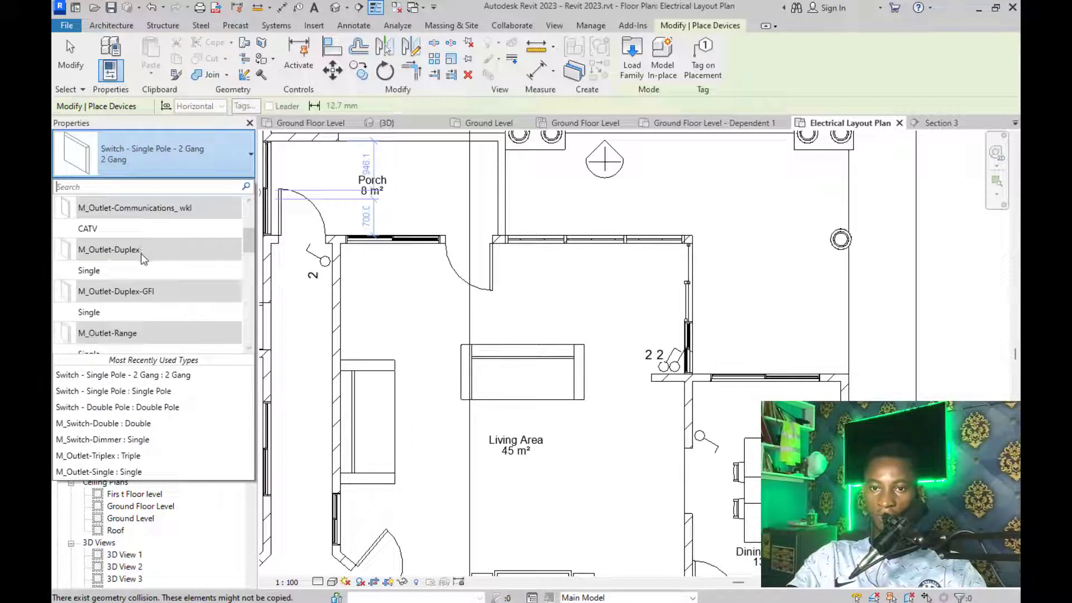
pyautogui.scroll(-4, 144, 262)
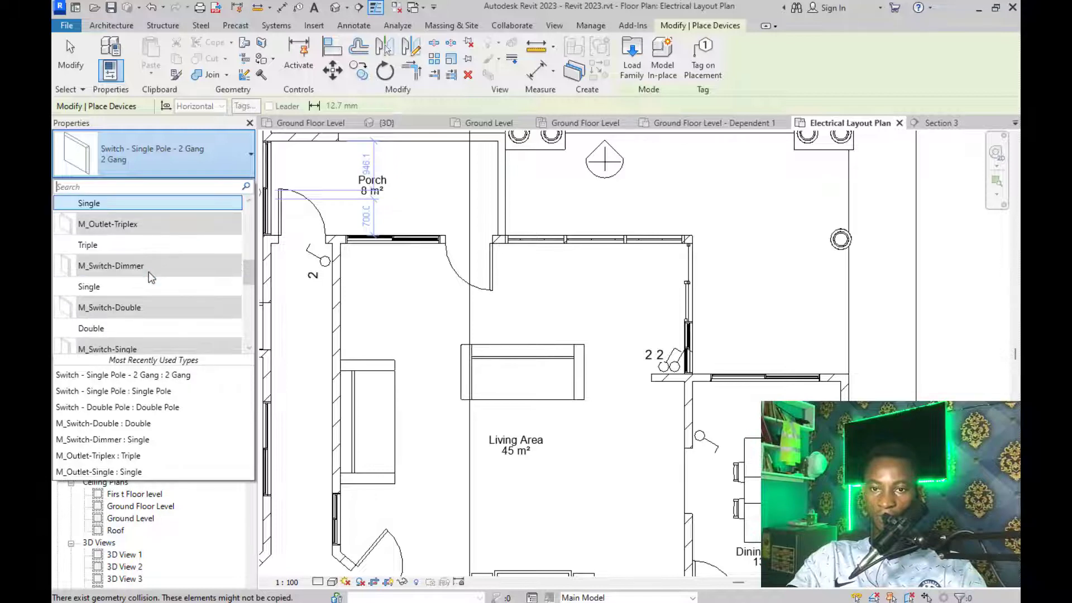
pyautogui.scroll(-2, 149, 272)
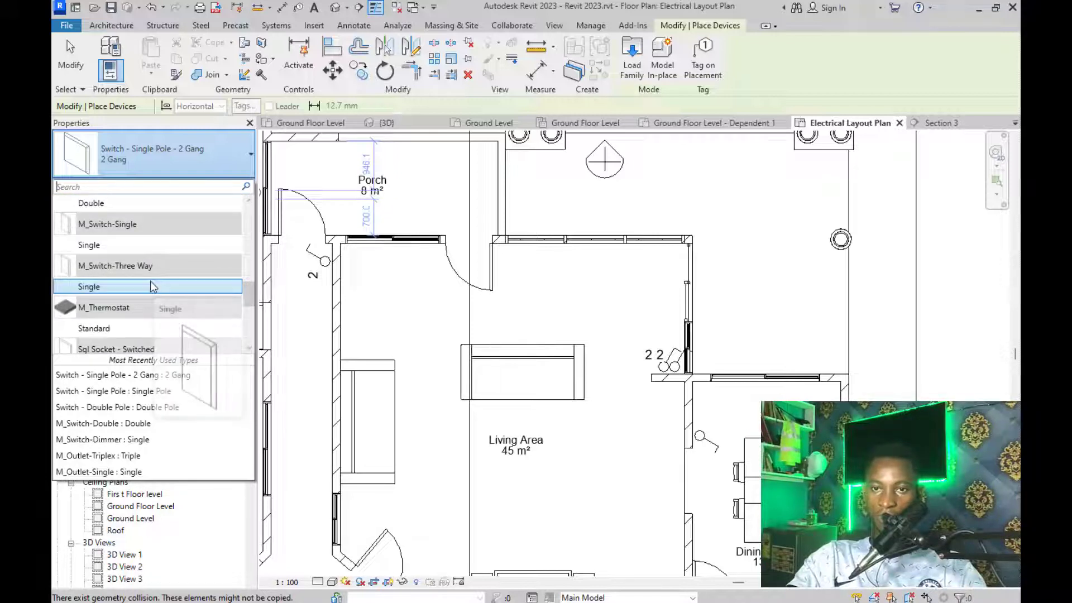
pyautogui.click(150, 282)
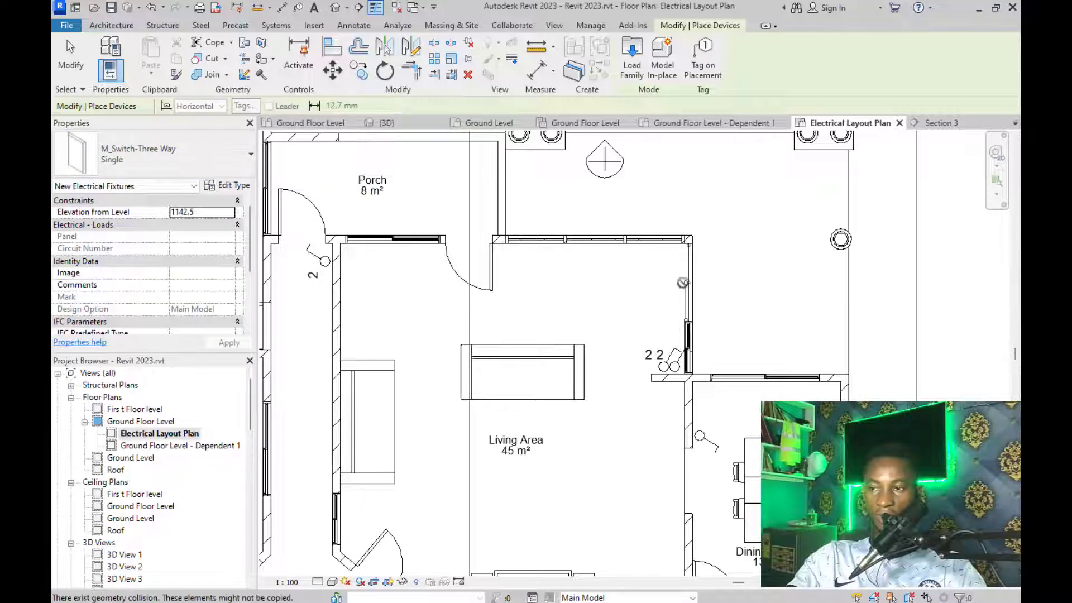
# Leave placement and delete the Single Pole - 2 Gang switch farther from the window wall in the Living Area corner near the Dining Room
pyautogui.scroll(4, 675, 335)
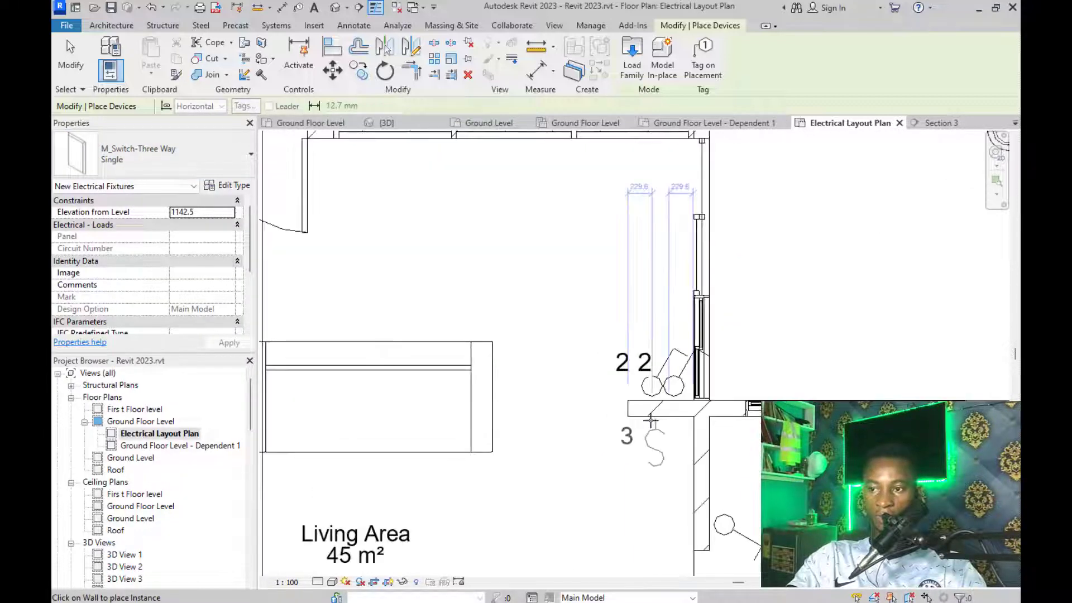
pyautogui.scroll(-2, 651, 420)
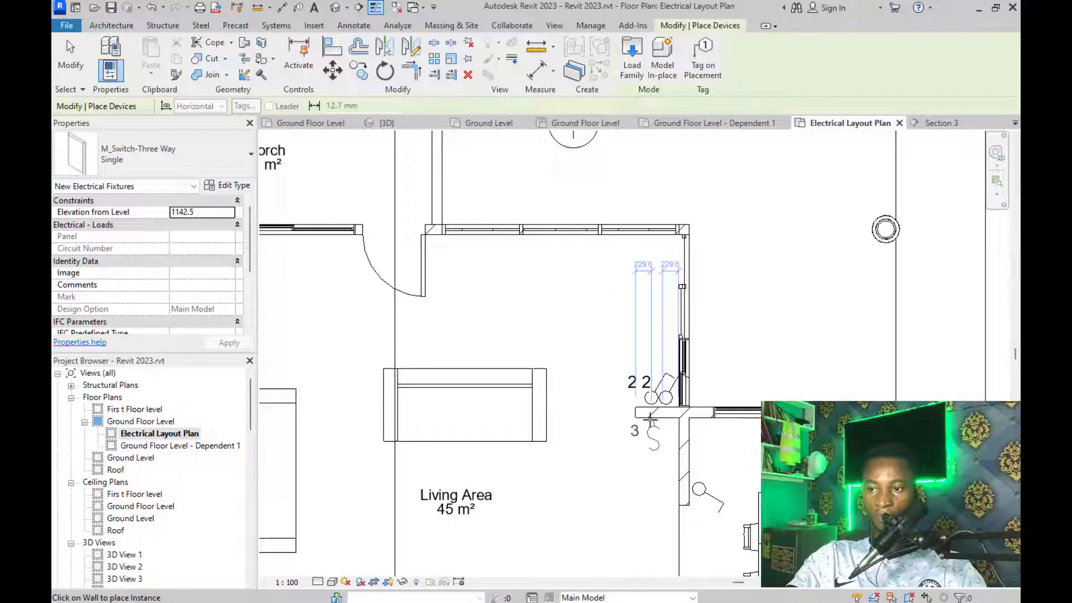
pyautogui.scroll(2, 651, 420)
pyautogui.scroll(-2, 639, 401)
pyautogui.press('Escape')
pyautogui.press('Escape')
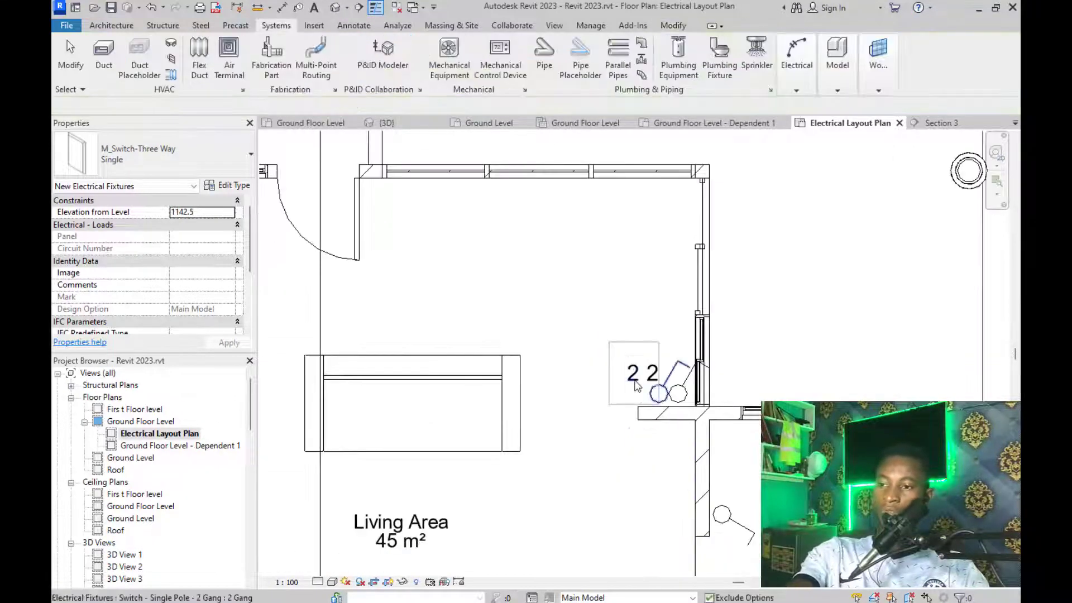
pyautogui.click(636, 385)
pyautogui.press('Delete')
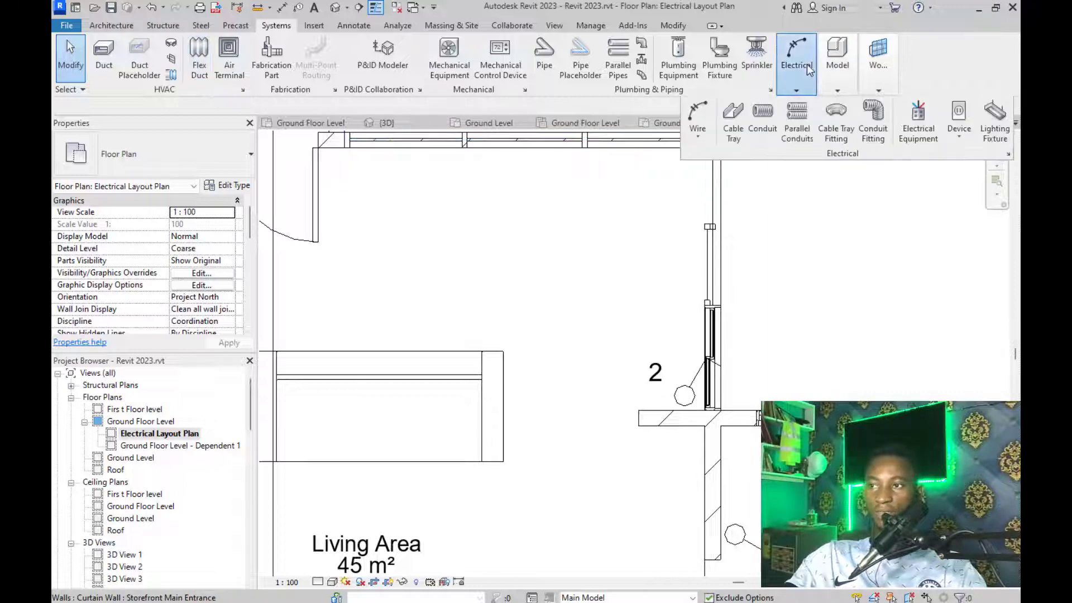
# Place an M_Switch-Three Way Single switch near the free end of the short Living Area wall, beside the remaining 2 Gang switch
pyautogui.moveTo(796, 75)
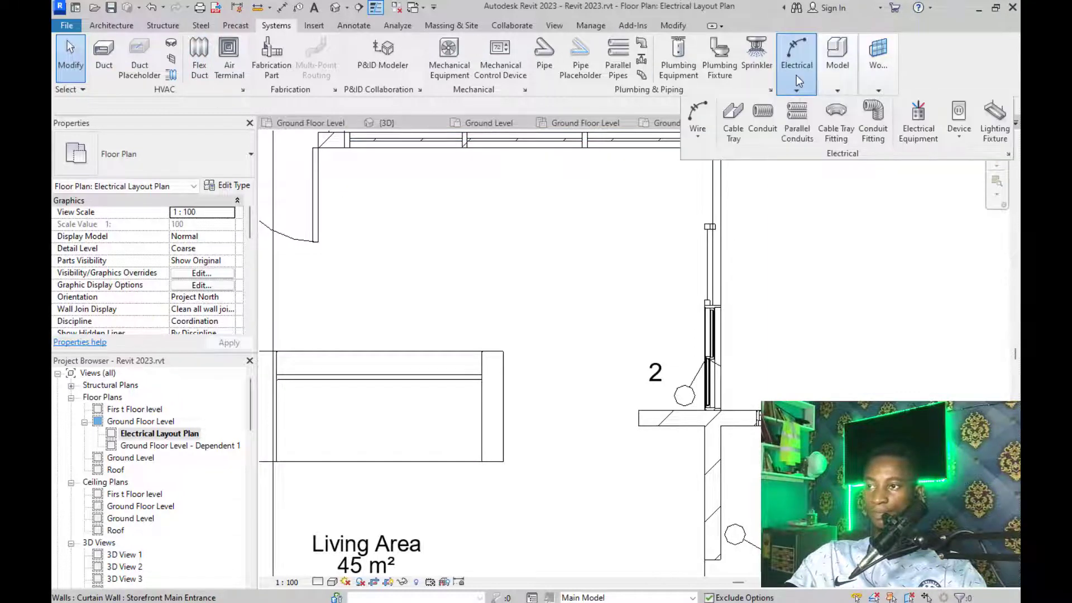
pyautogui.click(970, 115)
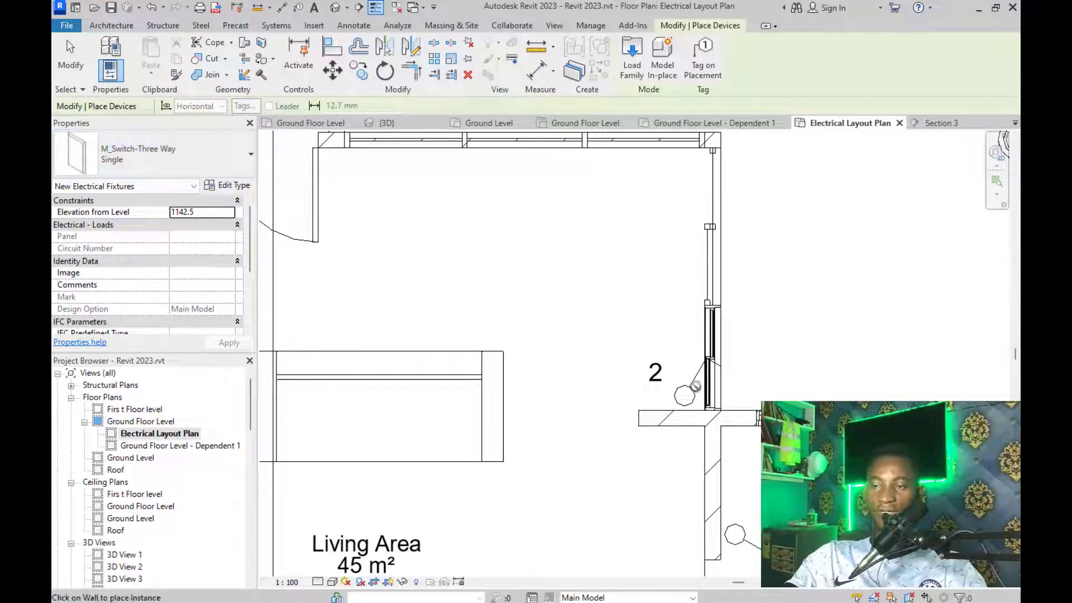
pyautogui.scroll(2, 695, 385)
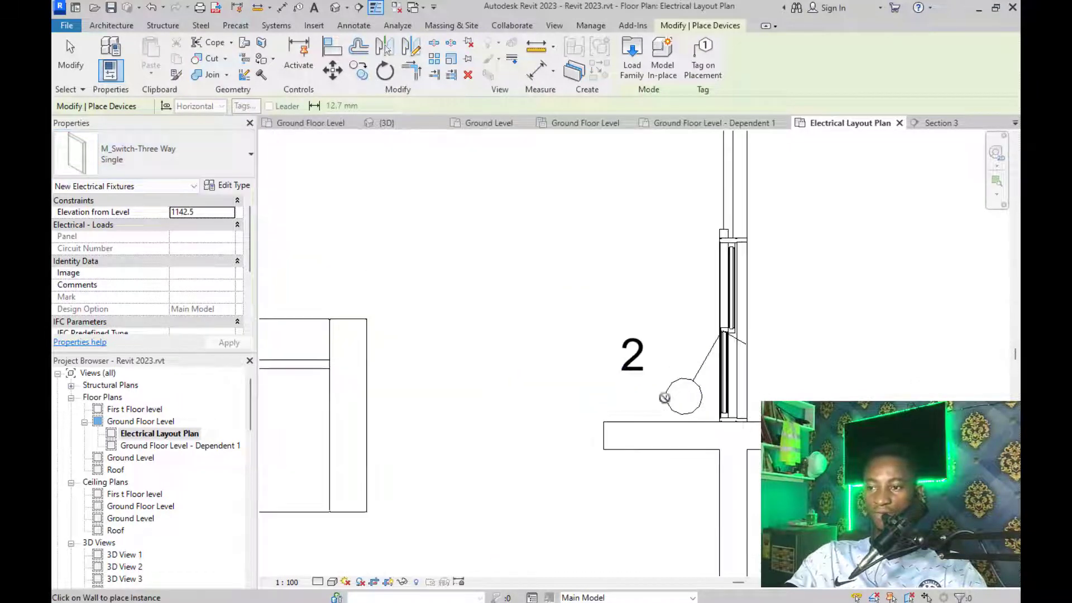
pyautogui.click(615, 420)
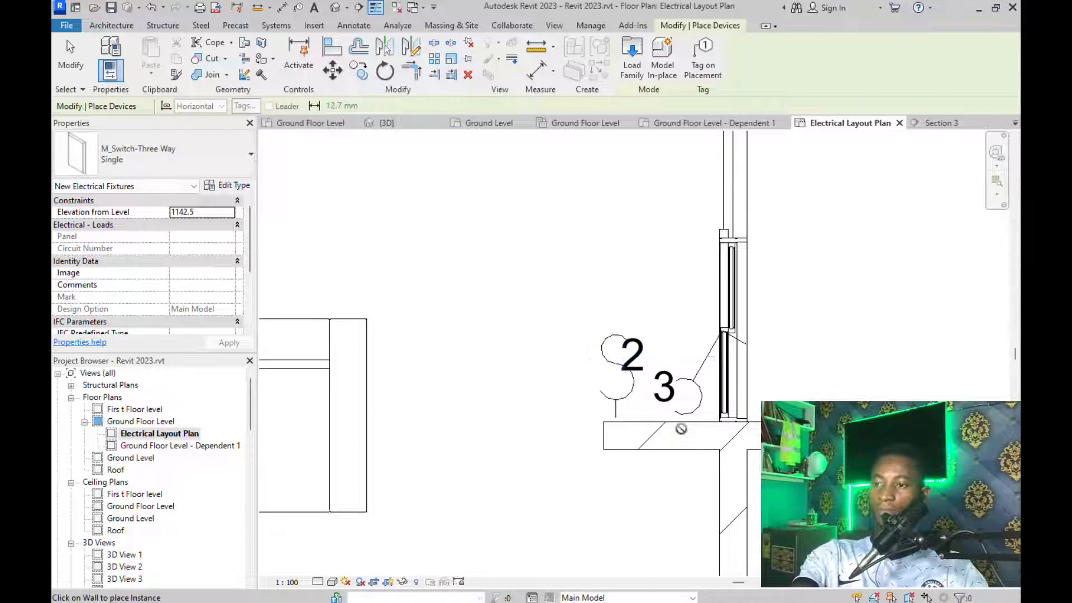
pyautogui.press('Escape')
pyautogui.scroll(-5, 632, 373)
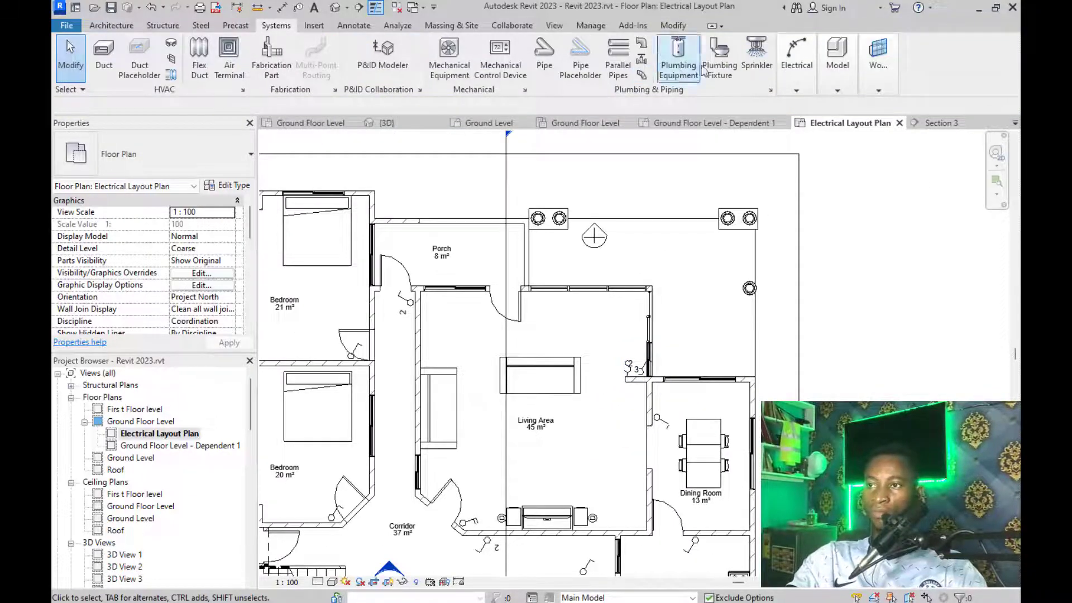
pyautogui.click(803, 79)
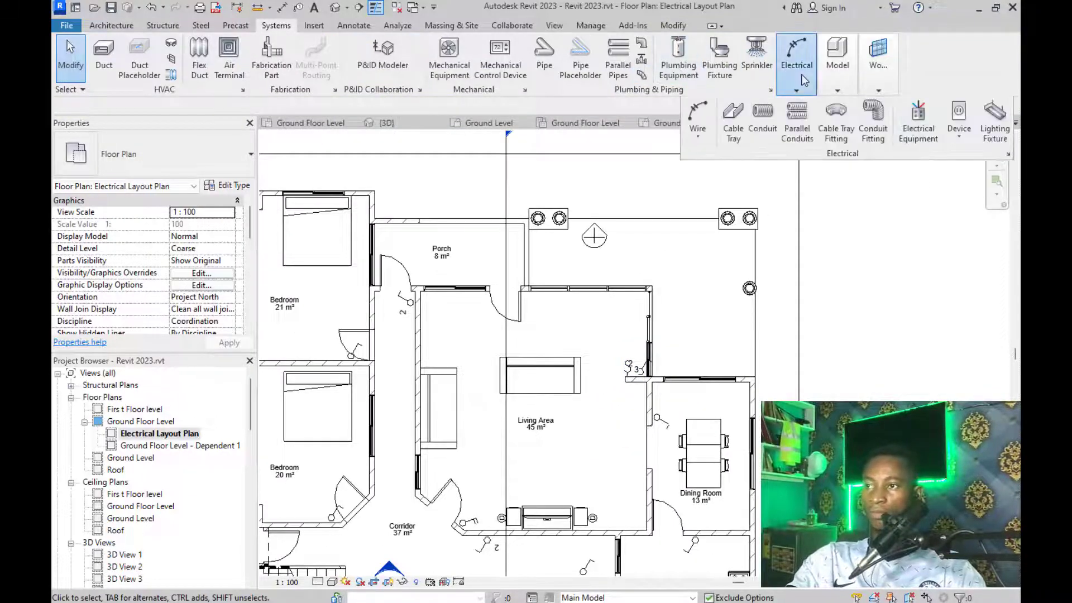
pyautogui.click(959, 140)
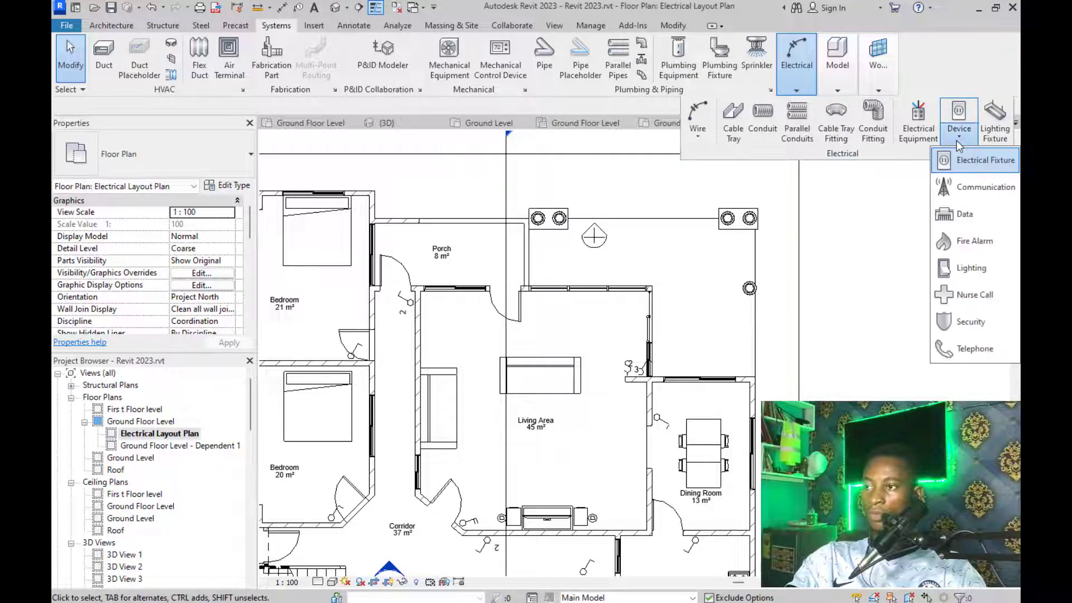
pyautogui.click(966, 190)
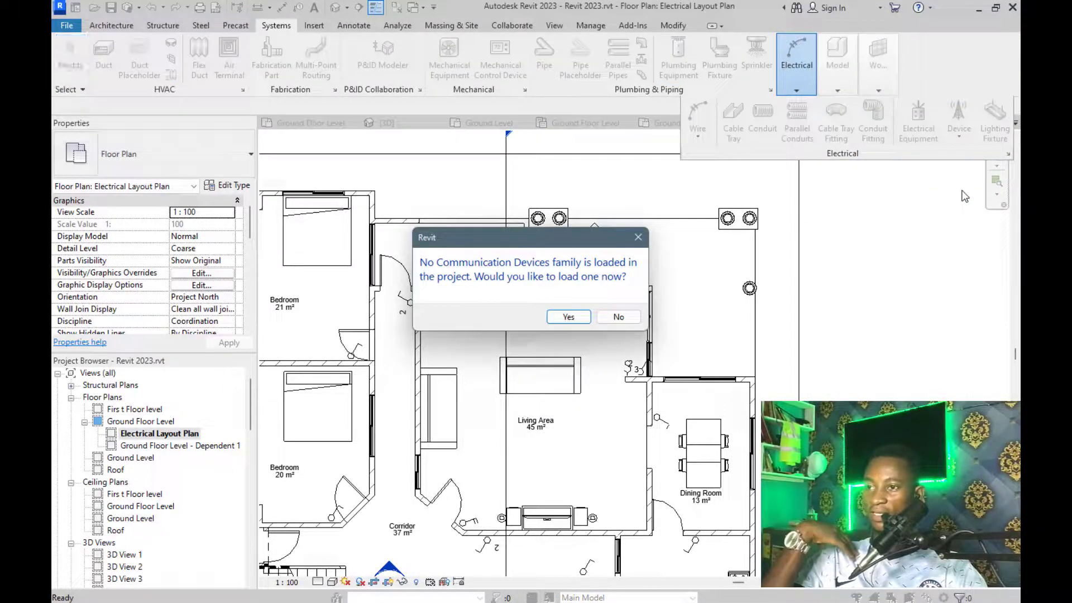
pyautogui.click(608, 317)
# Start placing a Lighting device, dismiss the save reminder and agree to load a family for it
pyautogui.click(787, 81)
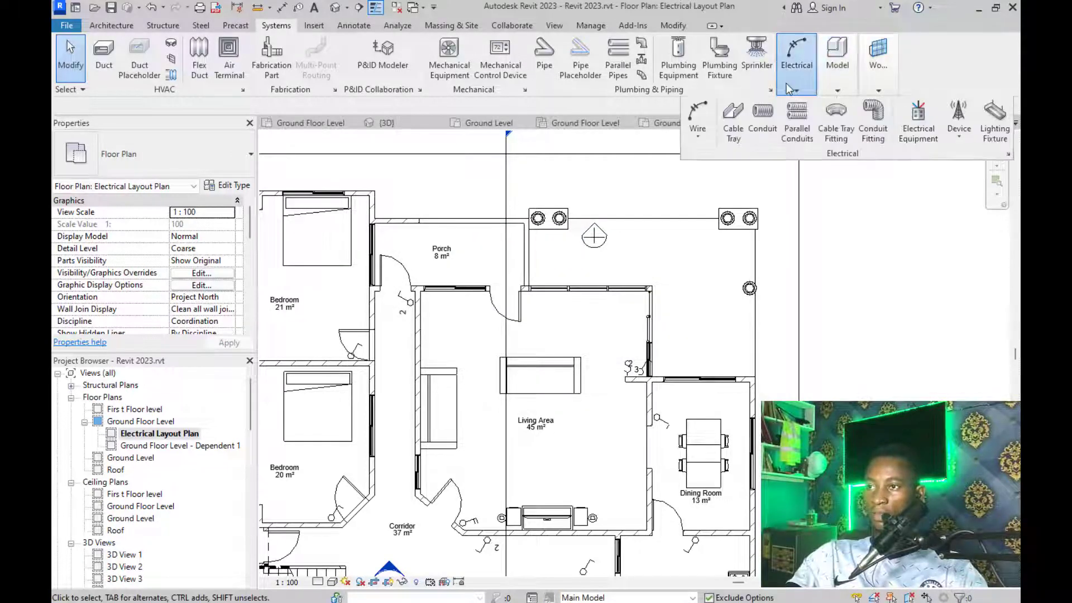
pyautogui.click(968, 143)
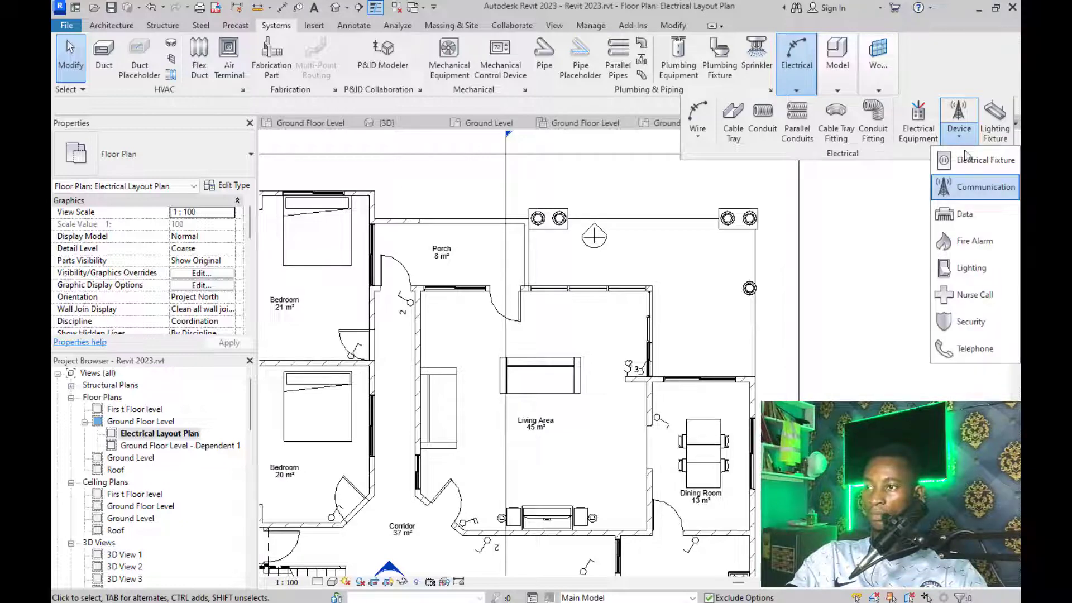
pyautogui.click(987, 275)
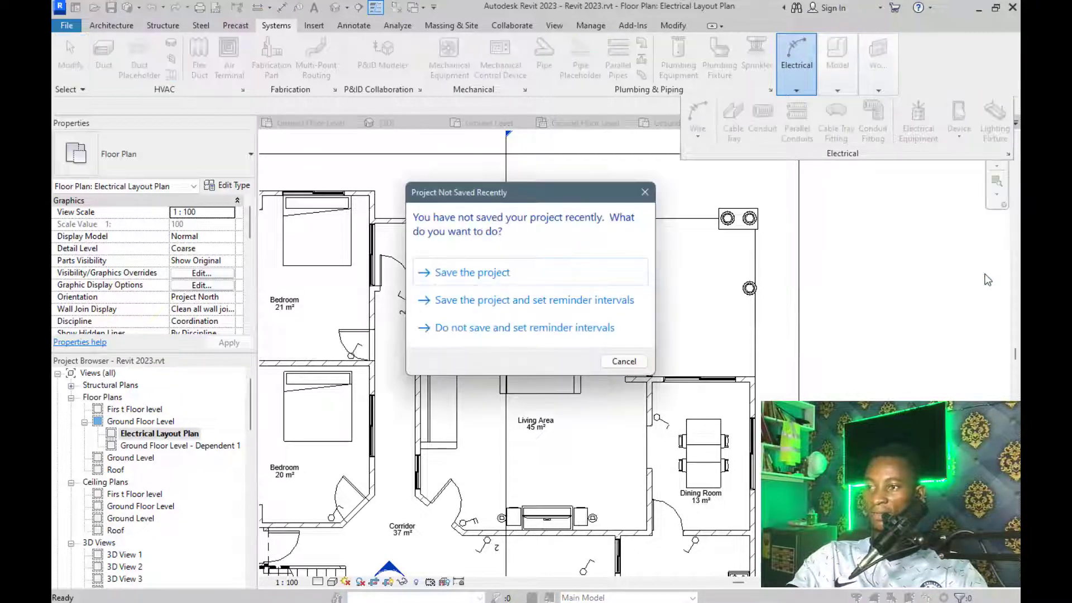
pyautogui.click(644, 193)
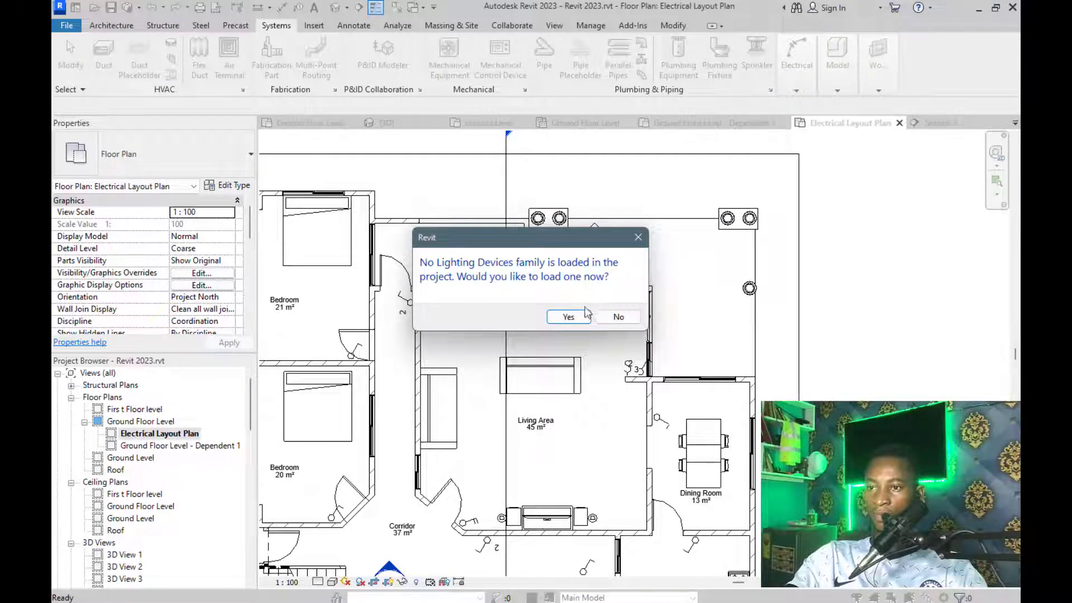
pyautogui.click(569, 317)
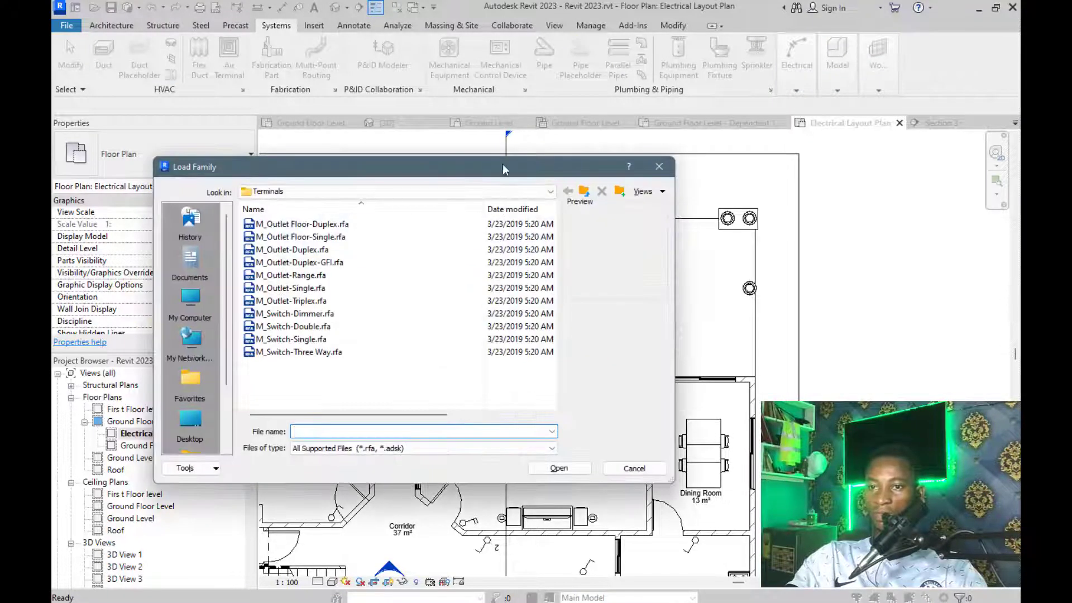
# Try to load M_Ceiling Light - Flat Round from the Lighting library's Architectural Internal folder as a lighting device
pyautogui.click(584, 192)
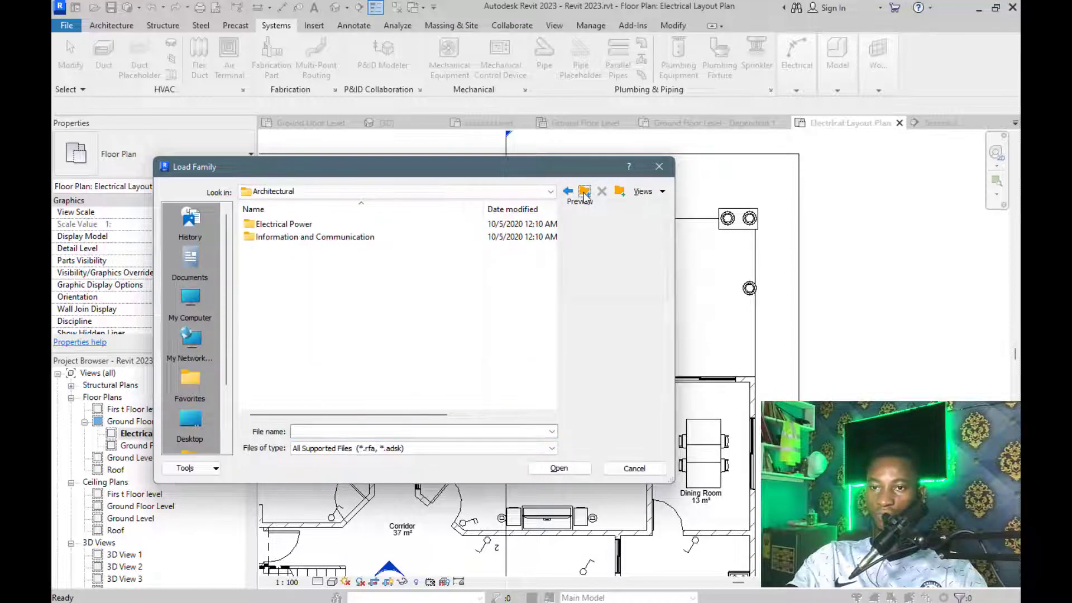
pyautogui.click(584, 193)
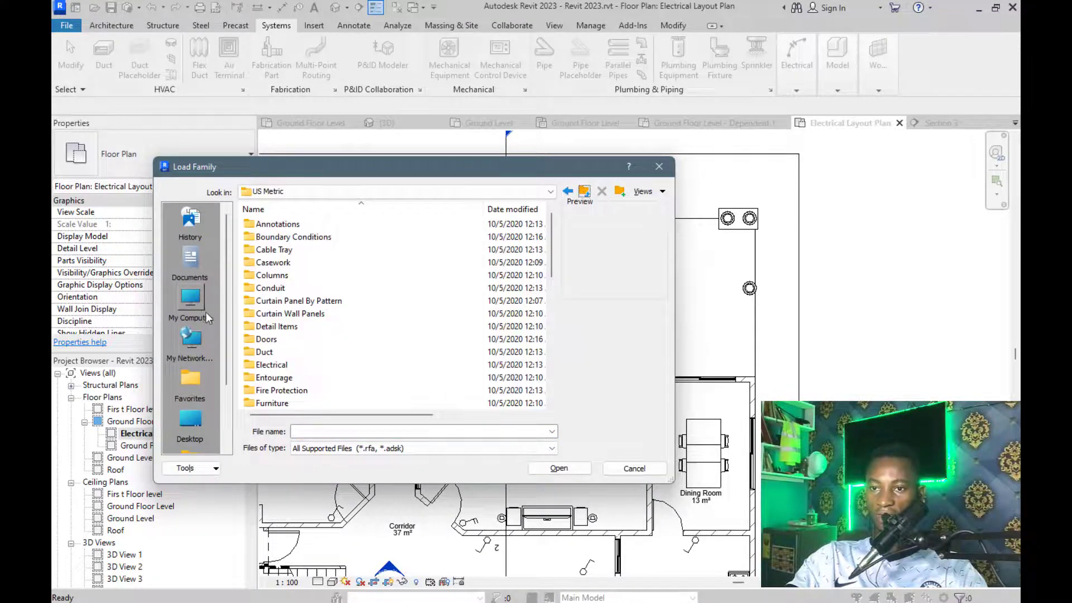
pyautogui.scroll(-3, 272, 328)
pyautogui.doubleClick(271, 313)
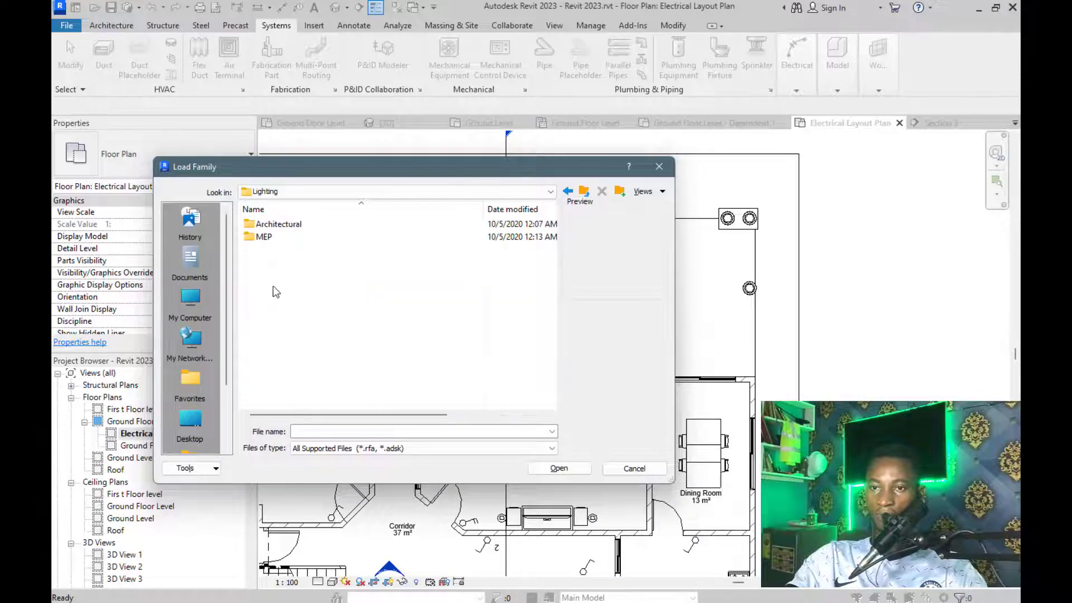
pyautogui.click(269, 224)
pyautogui.doubleClick(270, 224)
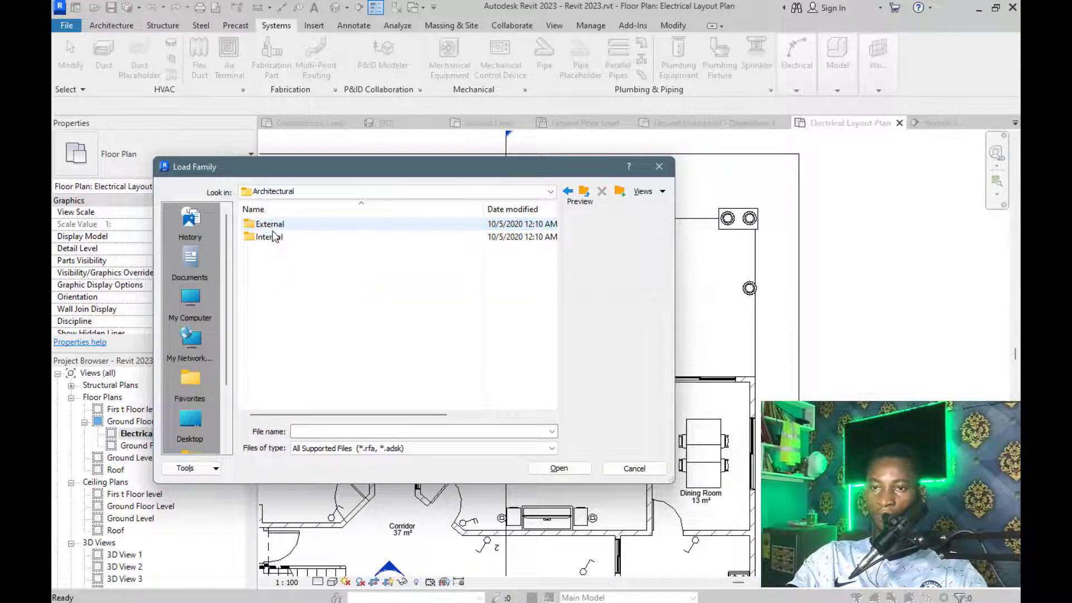
pyautogui.doubleClick(274, 237)
pyautogui.click(282, 249)
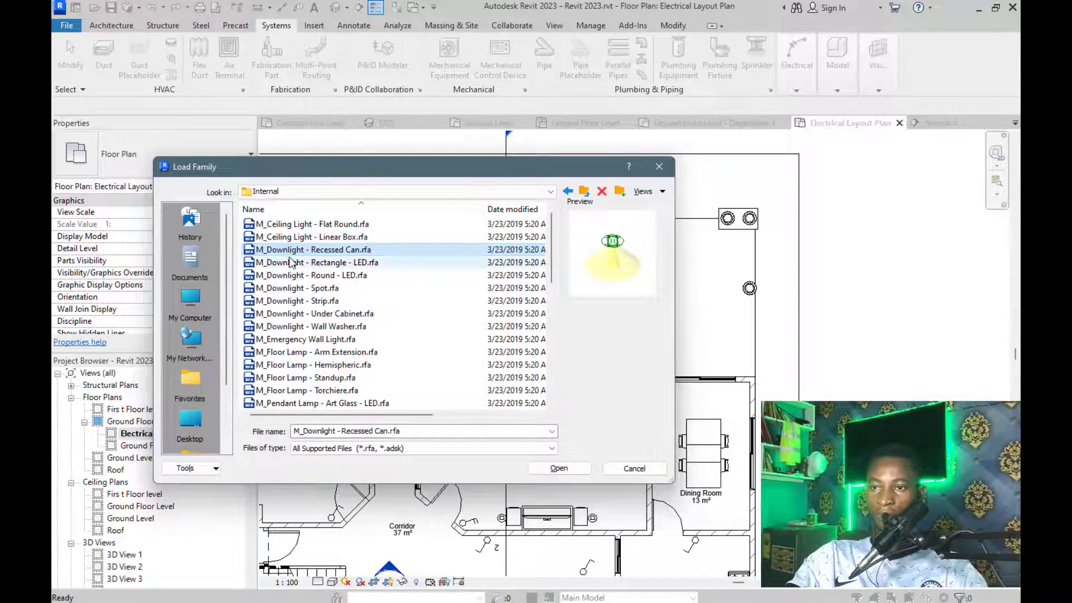
pyautogui.click(285, 224)
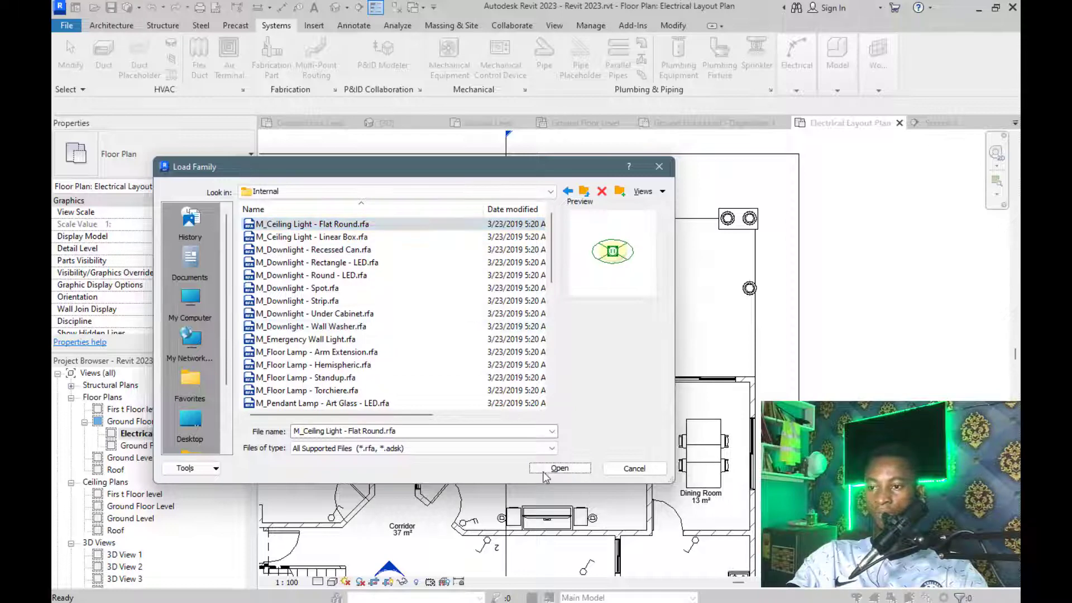
pyautogui.click(544, 470)
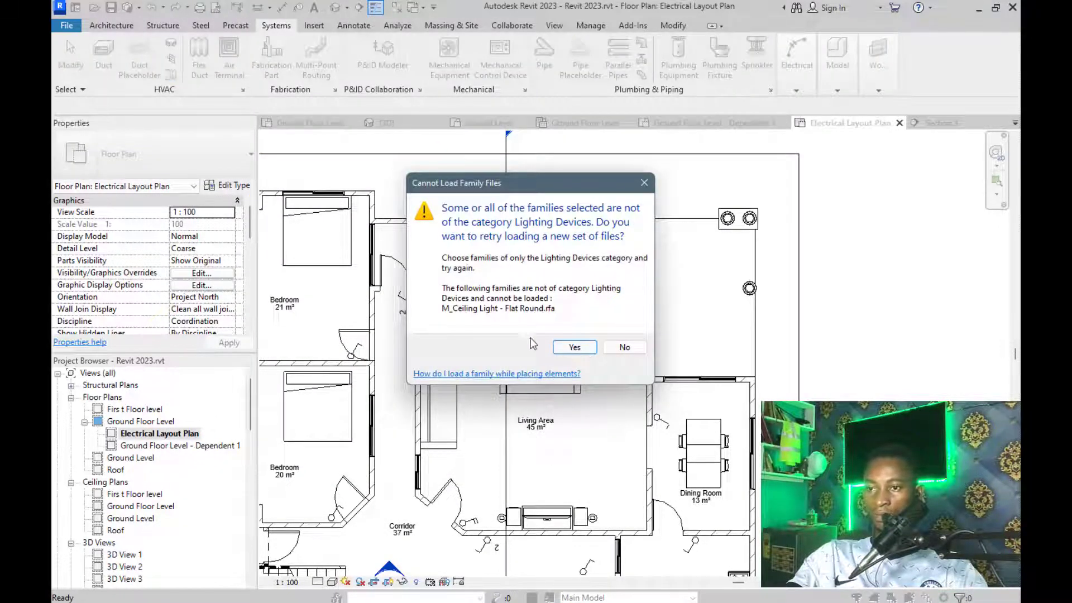
pyautogui.click(625, 347)
# Check the loaded electrical fixture types for a usable lighting family, then leave fixture placement
pyautogui.click(804, 89)
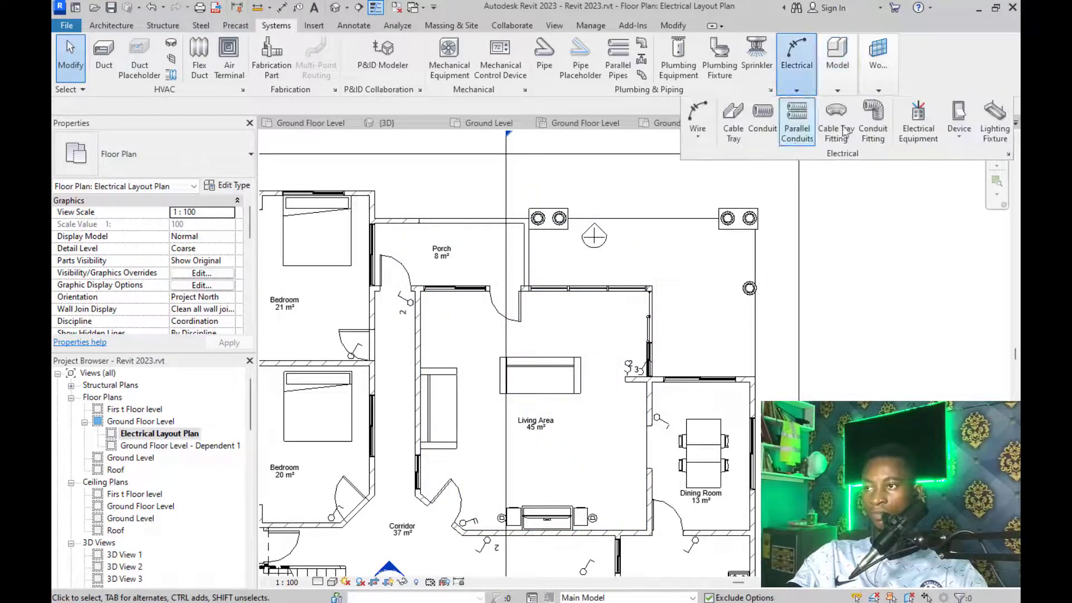
pyautogui.click(959, 132)
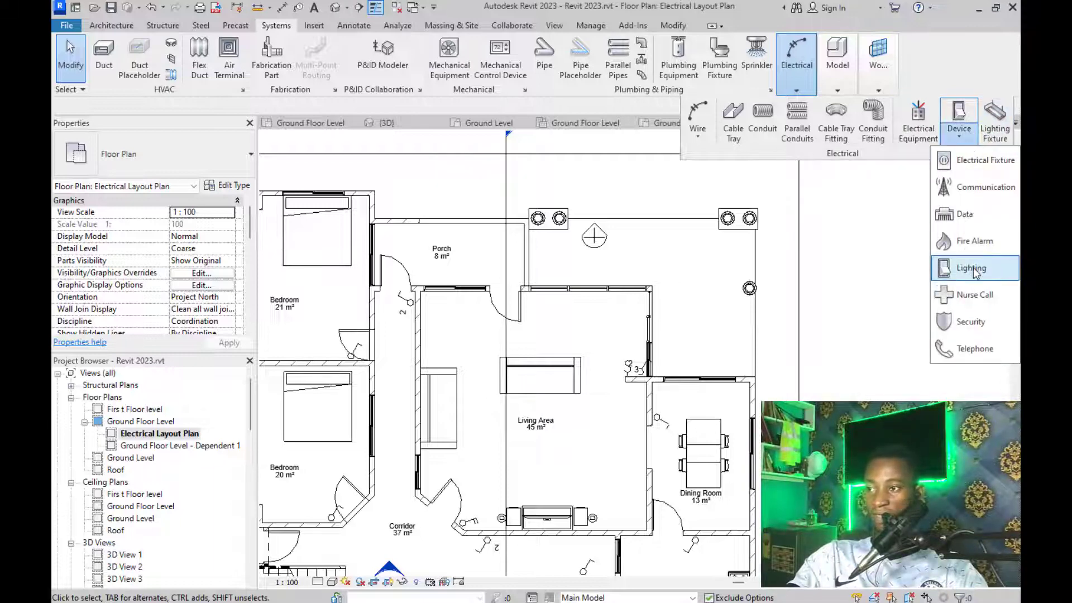
pyautogui.click(977, 160)
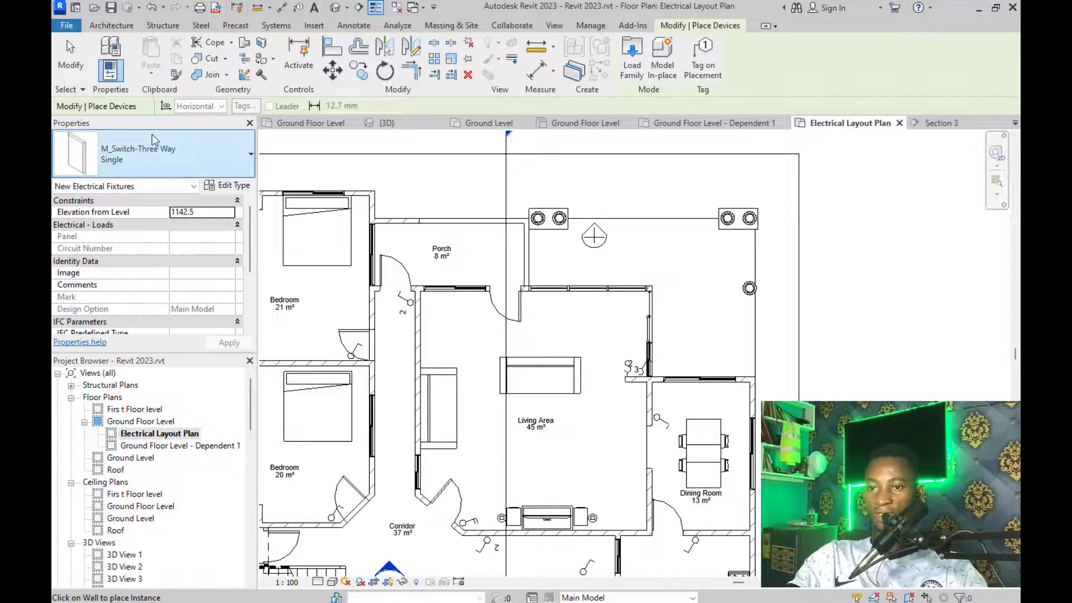
pyautogui.click(150, 155)
pyautogui.scroll(5, 156, 230)
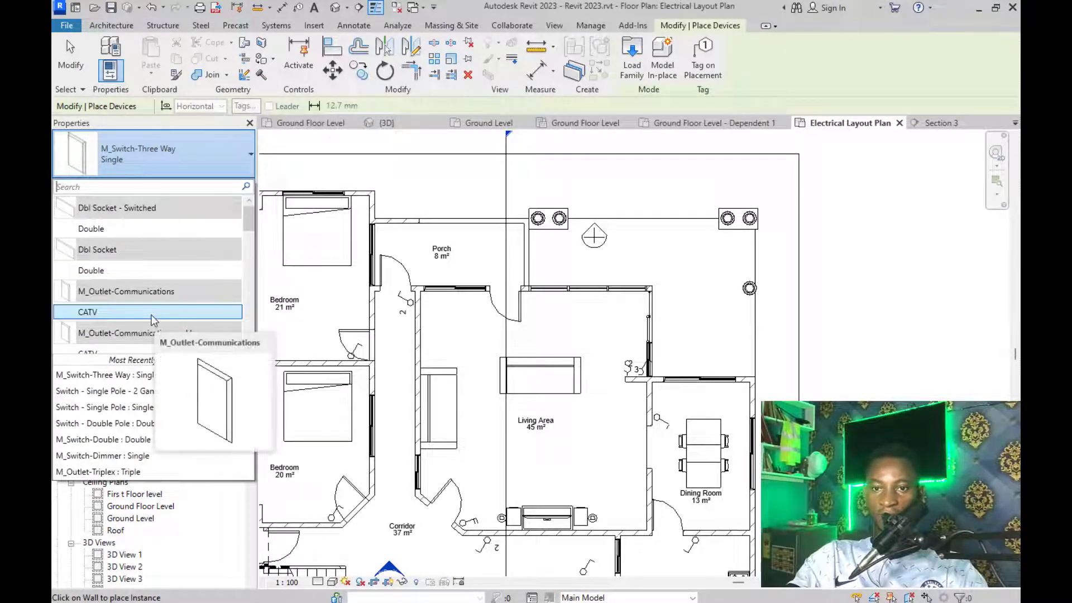
pyautogui.click(155, 159)
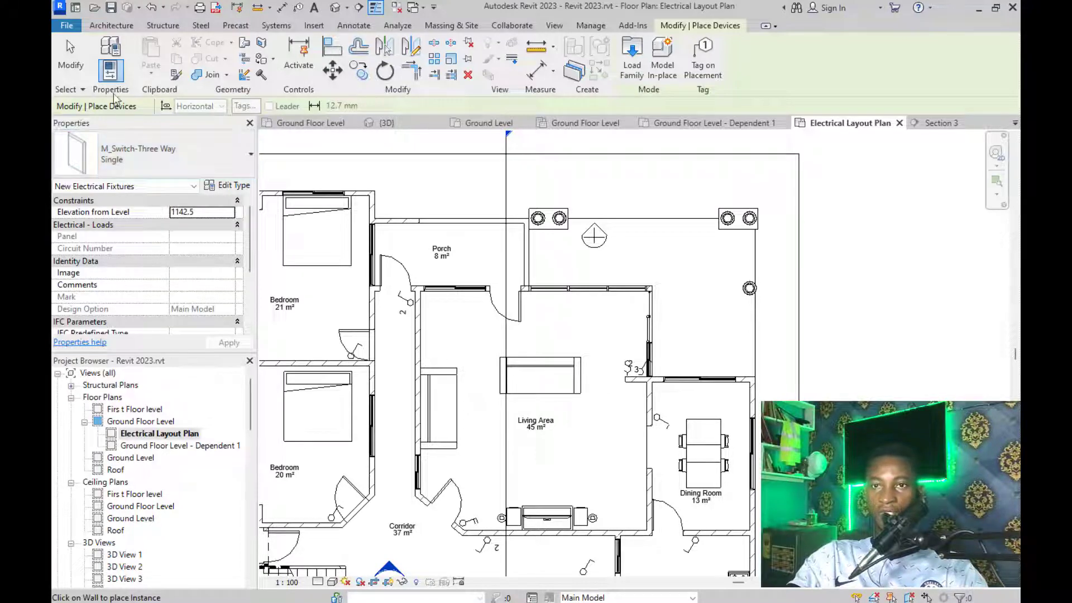
pyautogui.click(68, 62)
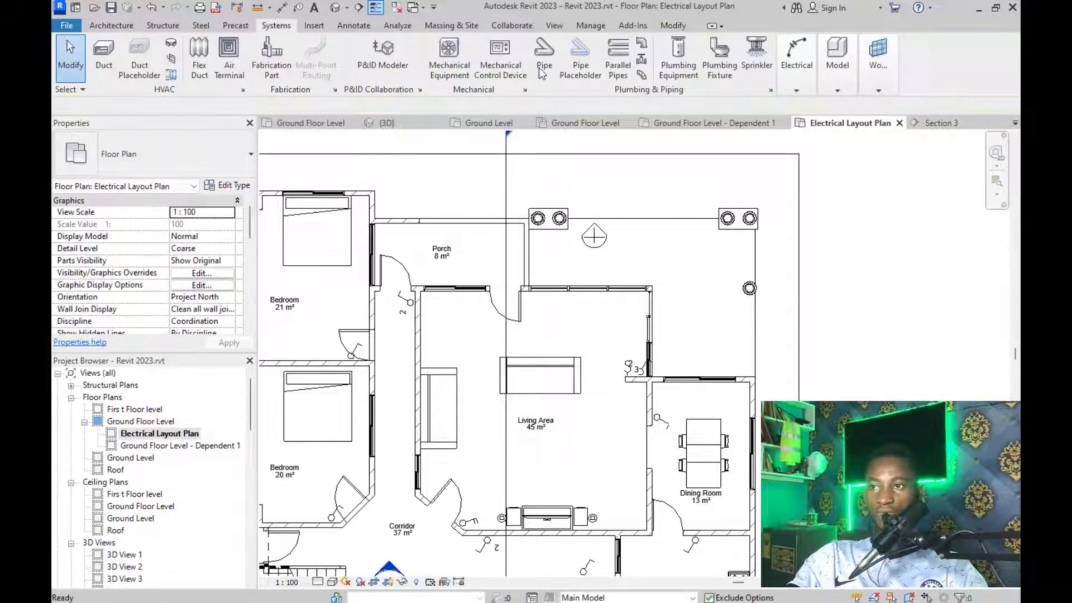
# Open family loading from the library and preview the floor lamp, downlight and ceiling light families in the Internal folder
pyautogui.click(311, 26)
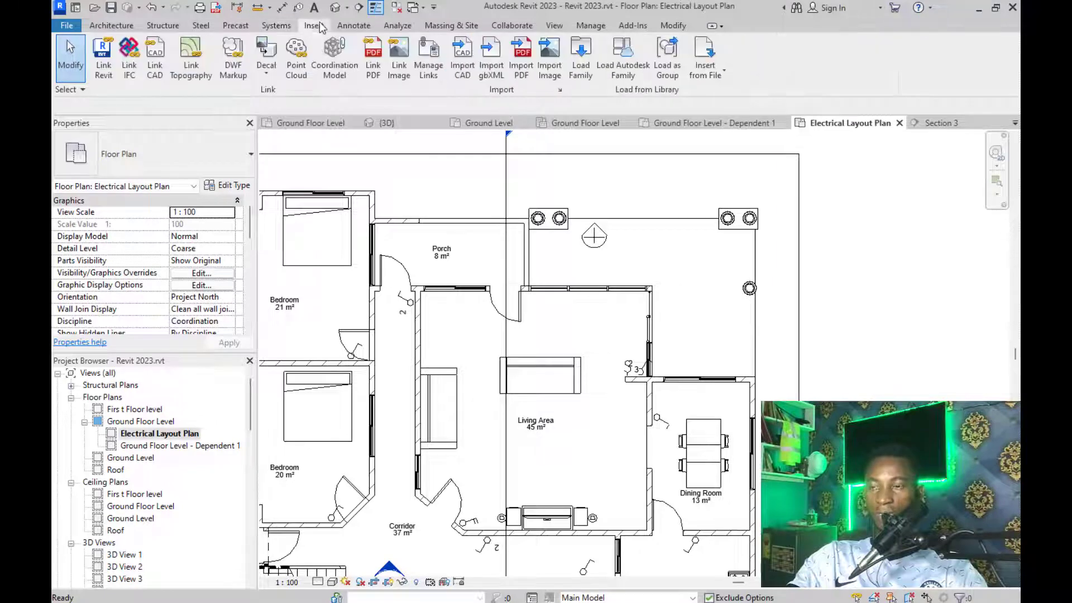
pyautogui.click(581, 56)
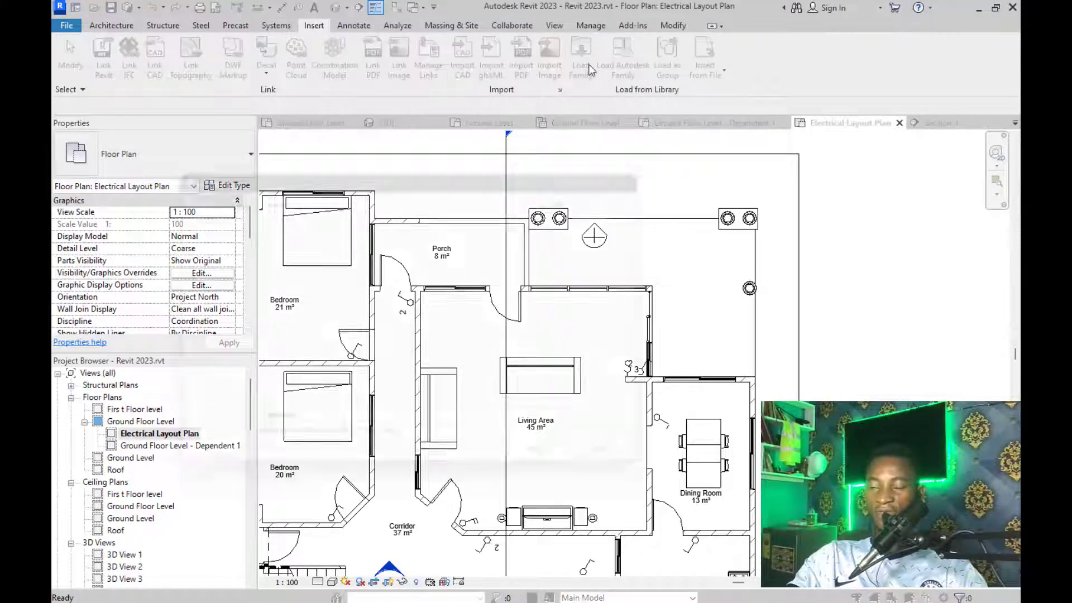
pyautogui.scroll(-9, 426, 327)
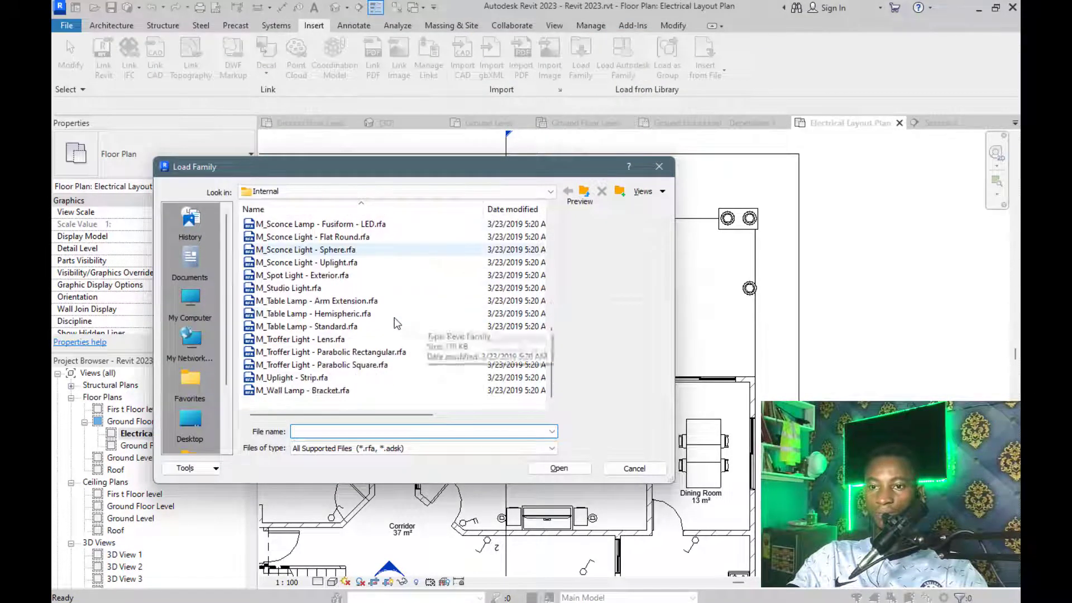
pyautogui.click(392, 314)
pyautogui.scroll(9, 392, 317)
pyautogui.click(312, 352)
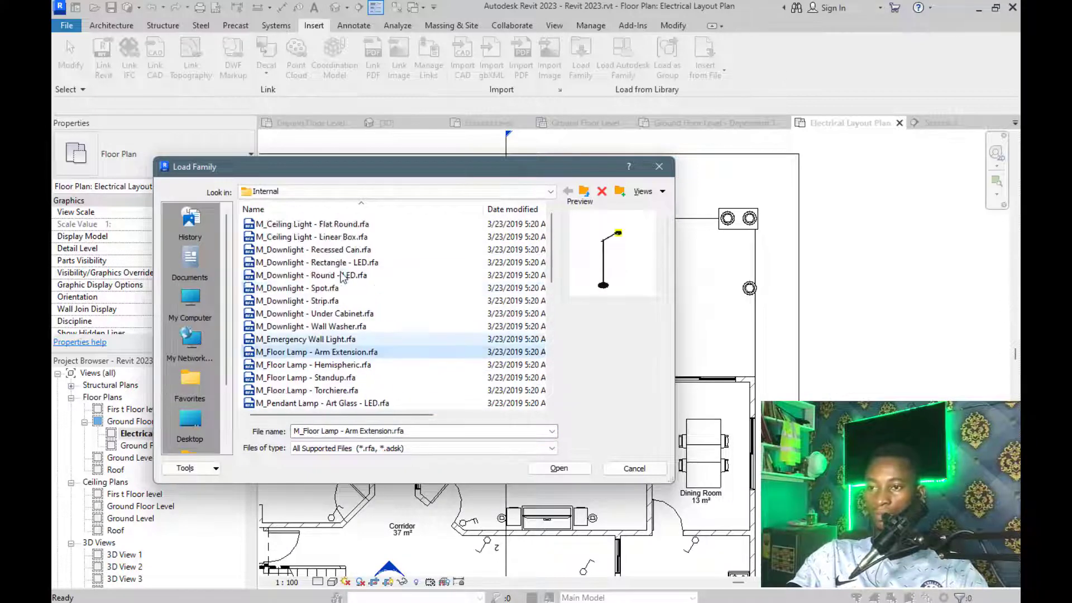
pyautogui.click(335, 274)
pyautogui.click(327, 263)
pyautogui.click(307, 237)
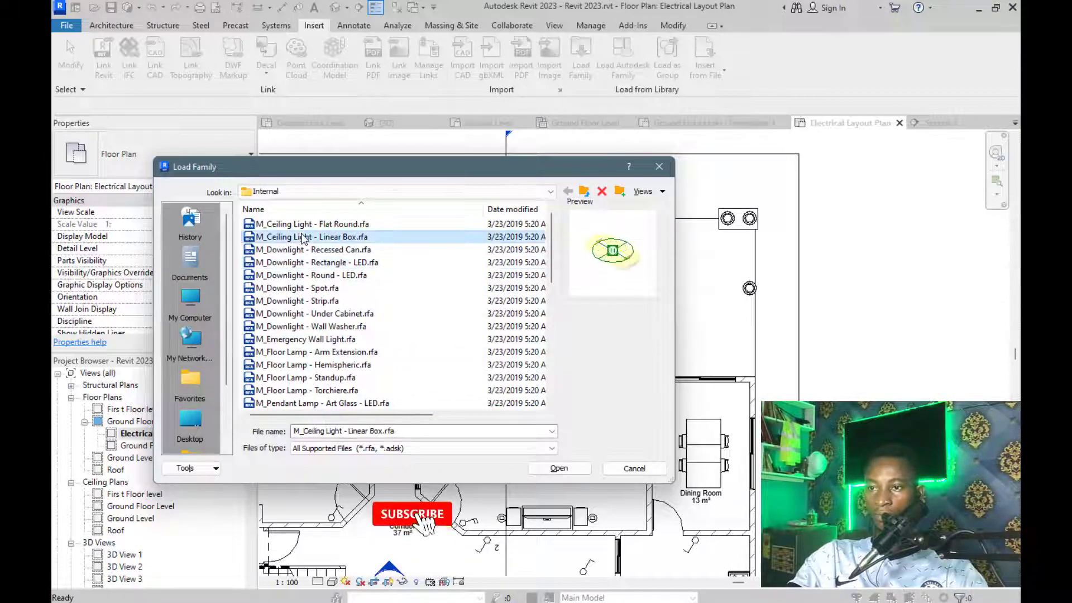
# Browse the US Metric library to Electrical, Architectural, Electrical Power and check the families in the Distribution folder
pyautogui.press('BackSpace')
pyautogui.press('BackSpace')
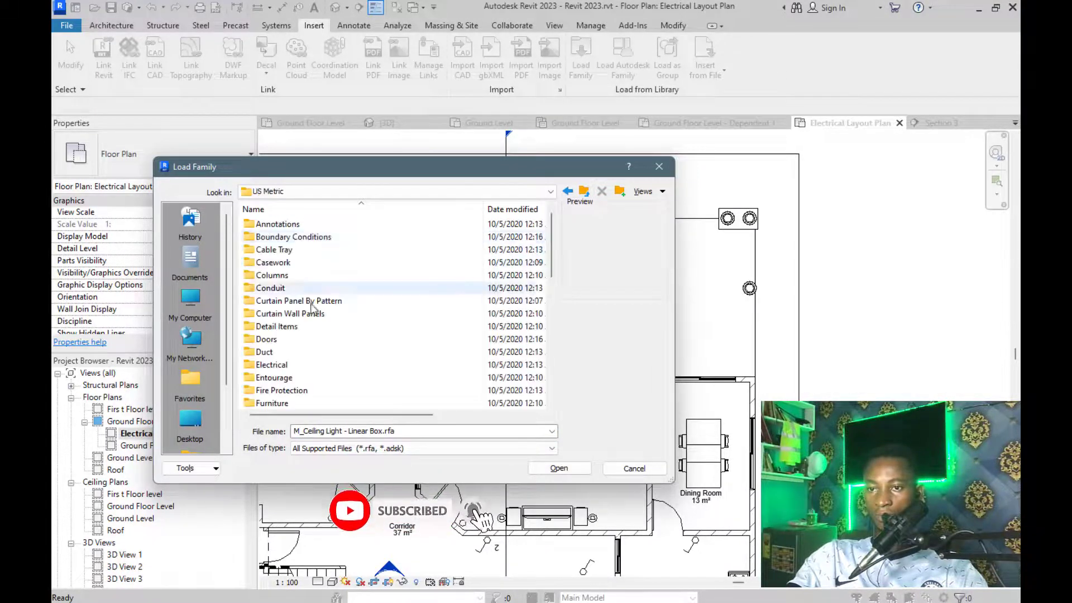
pyautogui.scroll(-2, 303, 285)
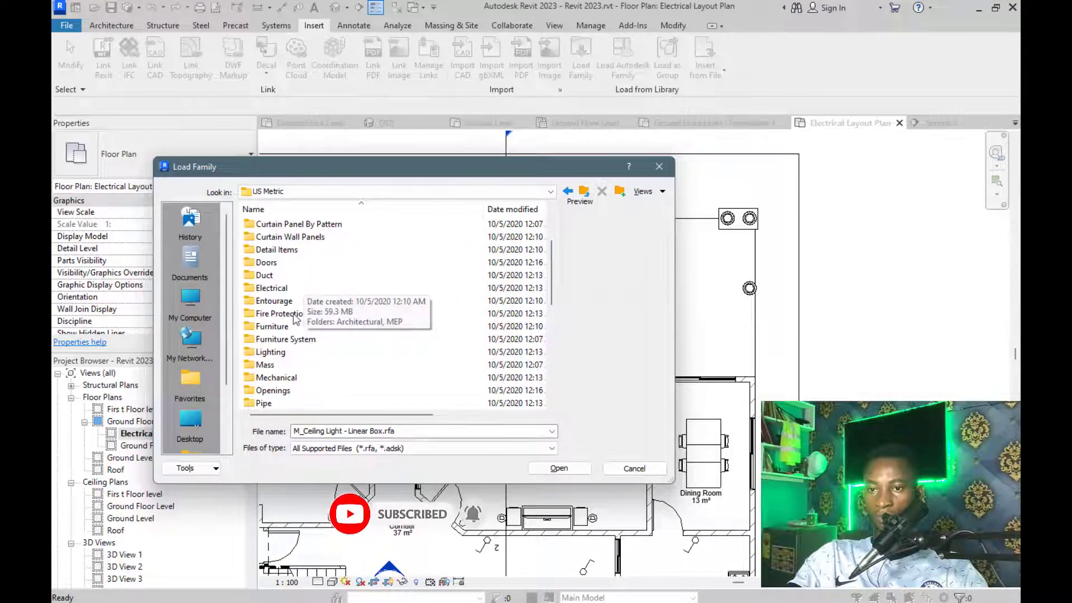
pyautogui.scroll(-2, 294, 305)
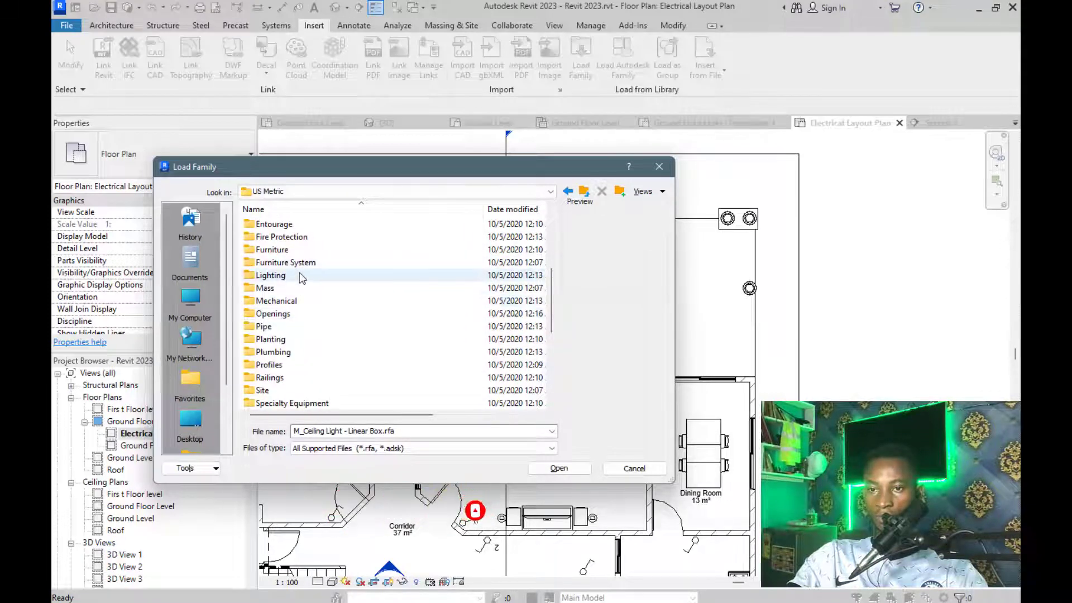
pyautogui.scroll(3, 300, 286)
pyautogui.scroll(1, 300, 287)
pyautogui.scroll(-1, 297, 303)
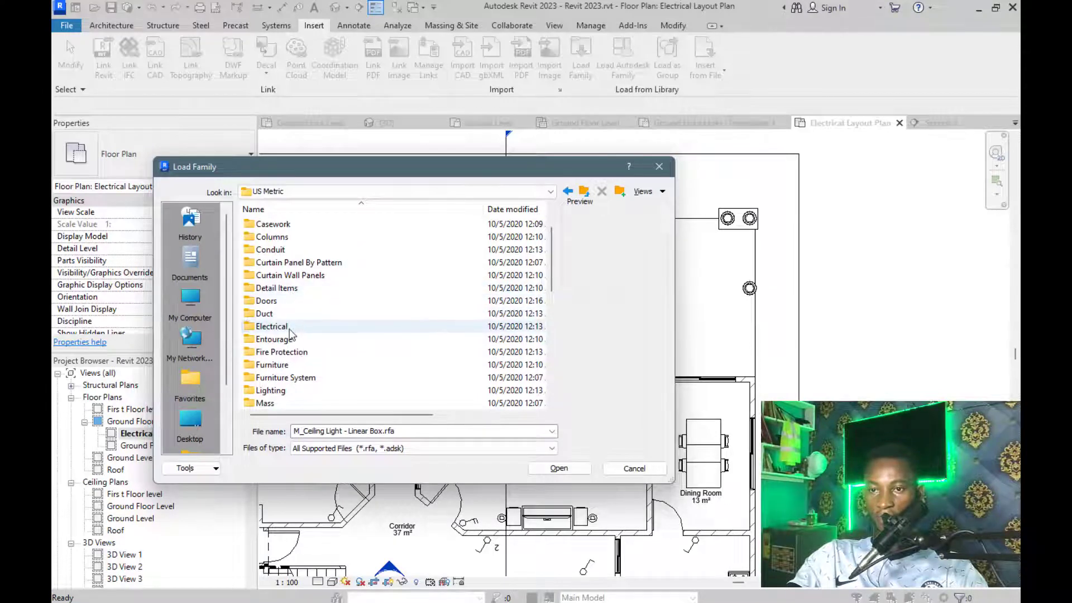
pyautogui.doubleClick(291, 327)
pyautogui.doubleClick(282, 230)
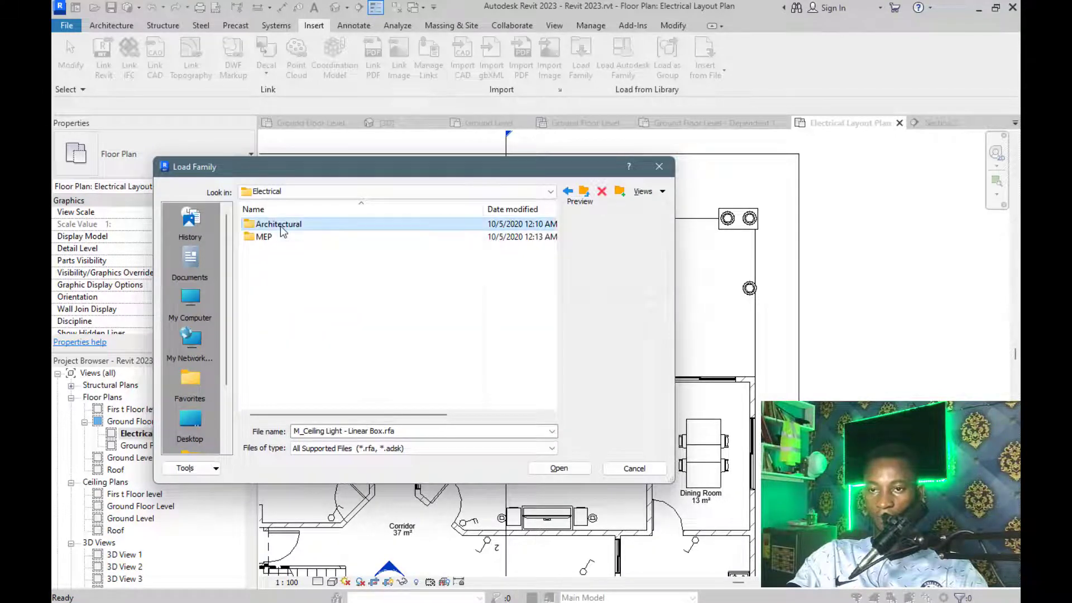
pyautogui.doubleClick(280, 226)
pyautogui.doubleClick(280, 225)
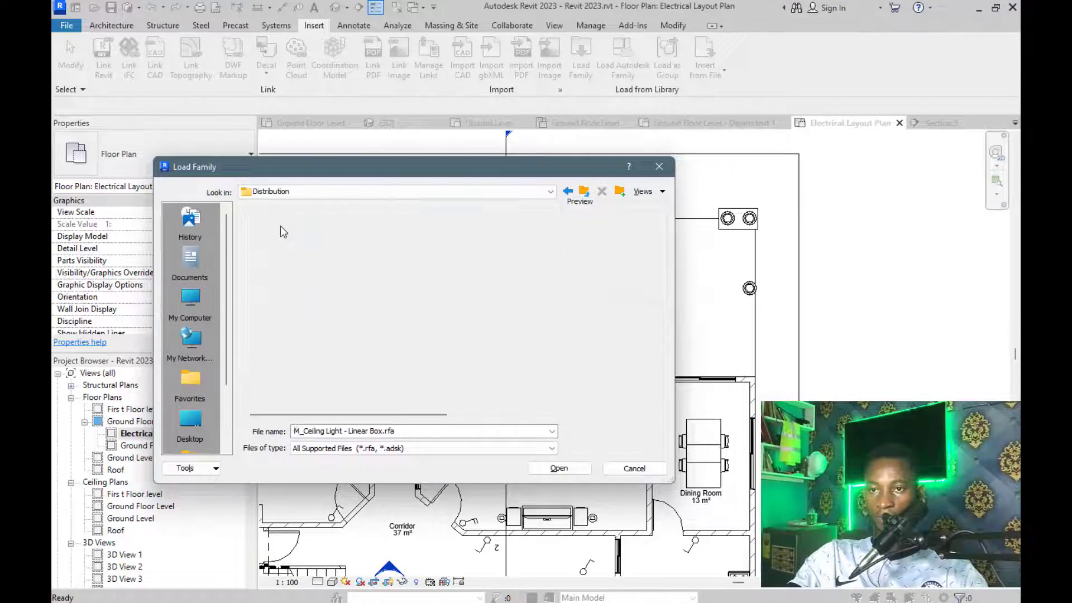
pyautogui.click(280, 225)
pyautogui.press('BackSpace')
# Open the Terminals folder of the electrical library and preview its outlet and switch families
pyautogui.doubleClick(287, 237)
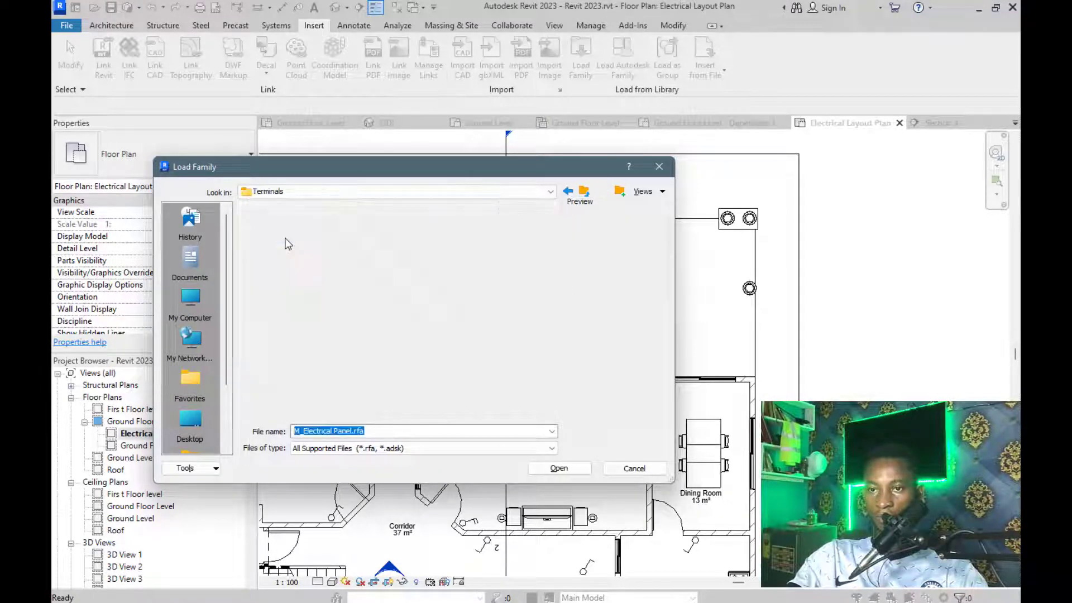
pyautogui.click(287, 237)
pyautogui.click(290, 263)
pyautogui.click(294, 287)
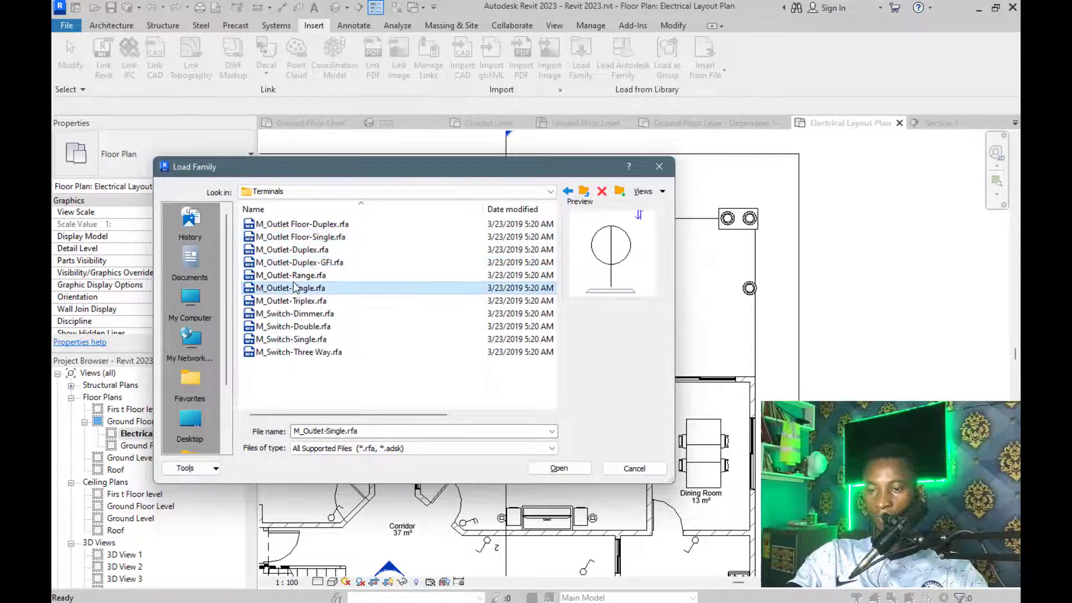
pyautogui.click(293, 301)
pyautogui.click(300, 313)
pyautogui.click(306, 339)
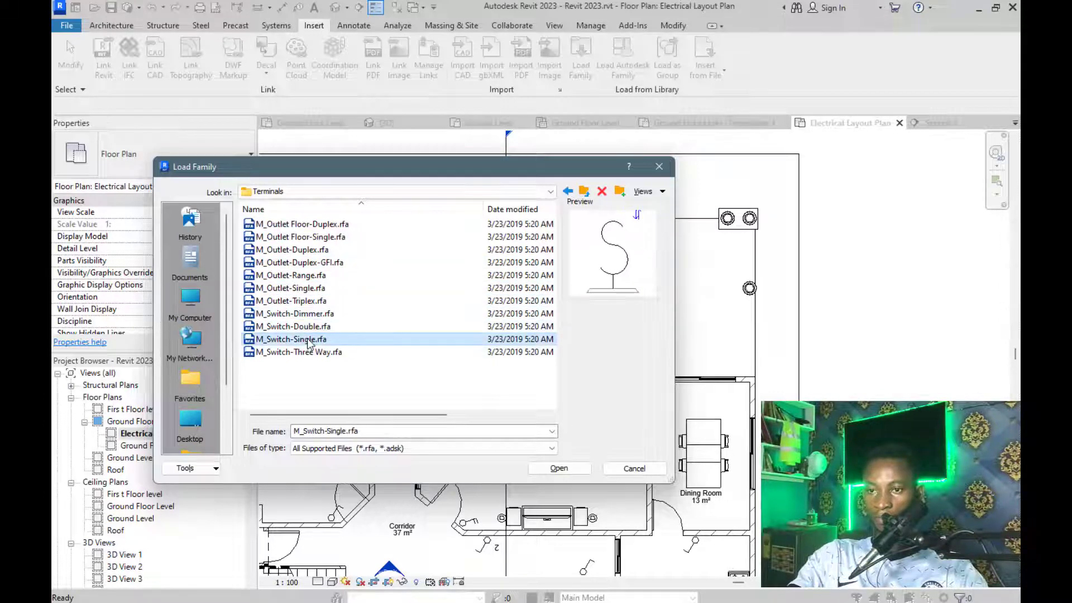
pyautogui.click(313, 352)
pyautogui.click(306, 339)
pyautogui.click(301, 314)
pyautogui.click(296, 287)
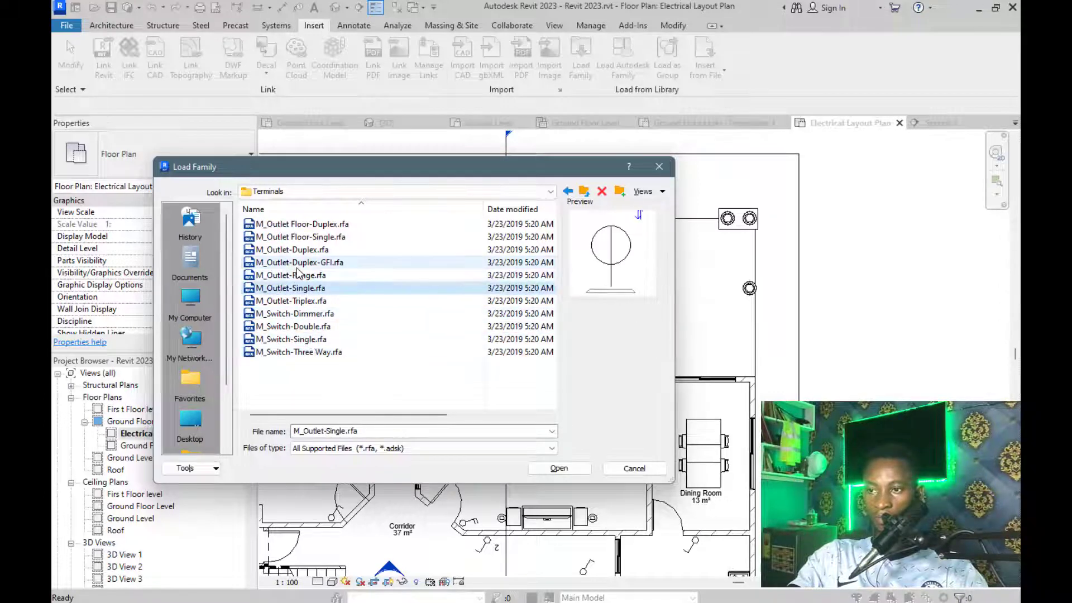
pyautogui.click(297, 263)
pyautogui.click(300, 262)
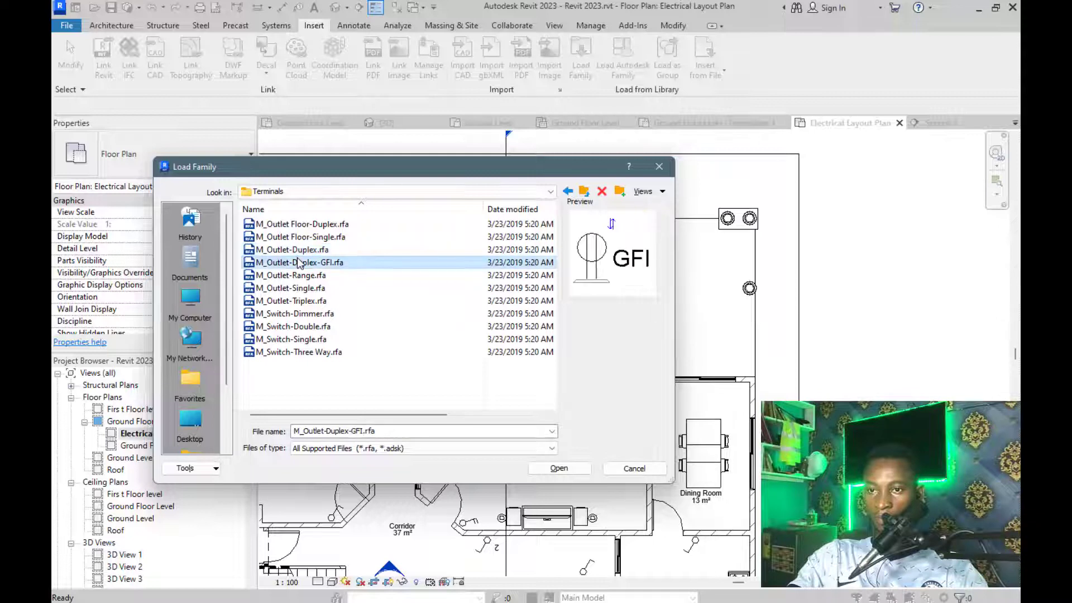
pyautogui.click(304, 251)
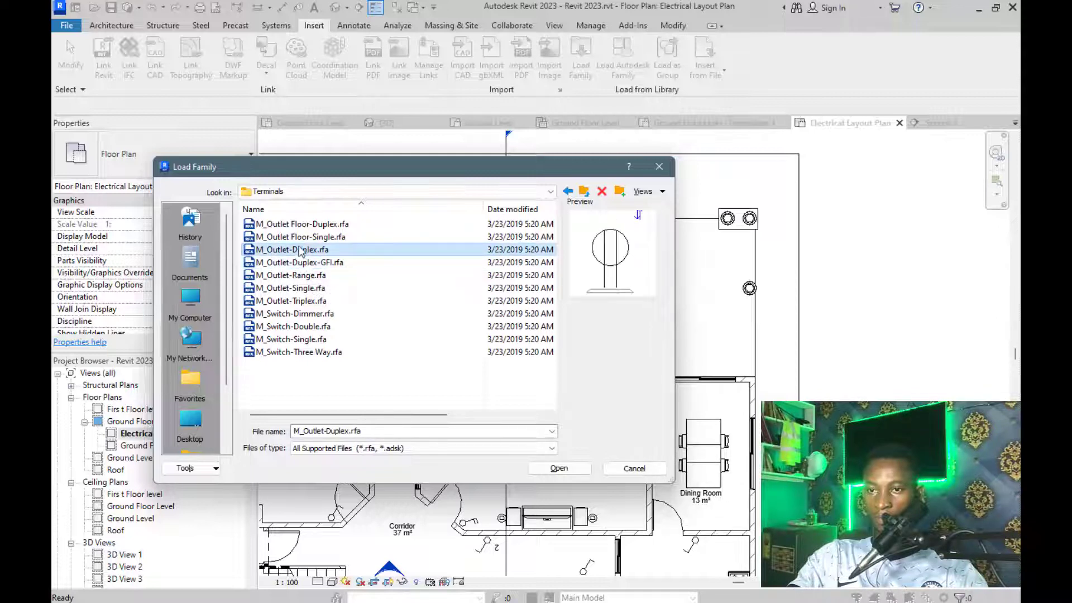
pyautogui.click(299, 238)
# Load all outlet and switch families from the Terminals folder into the project
pyautogui.click(298, 225)
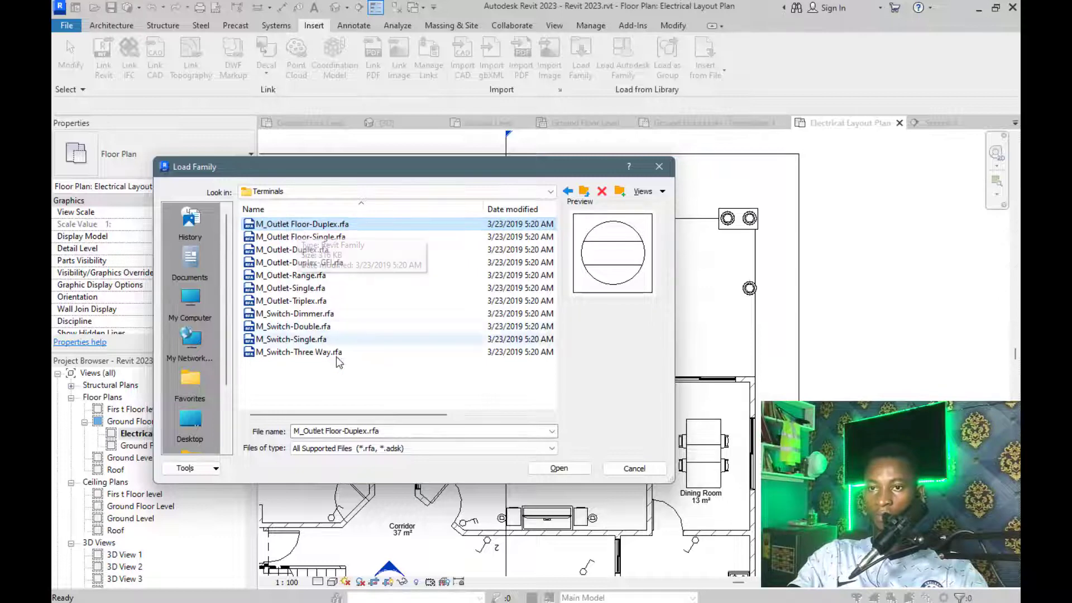
pyautogui.hotkey('ctrl', 'a')
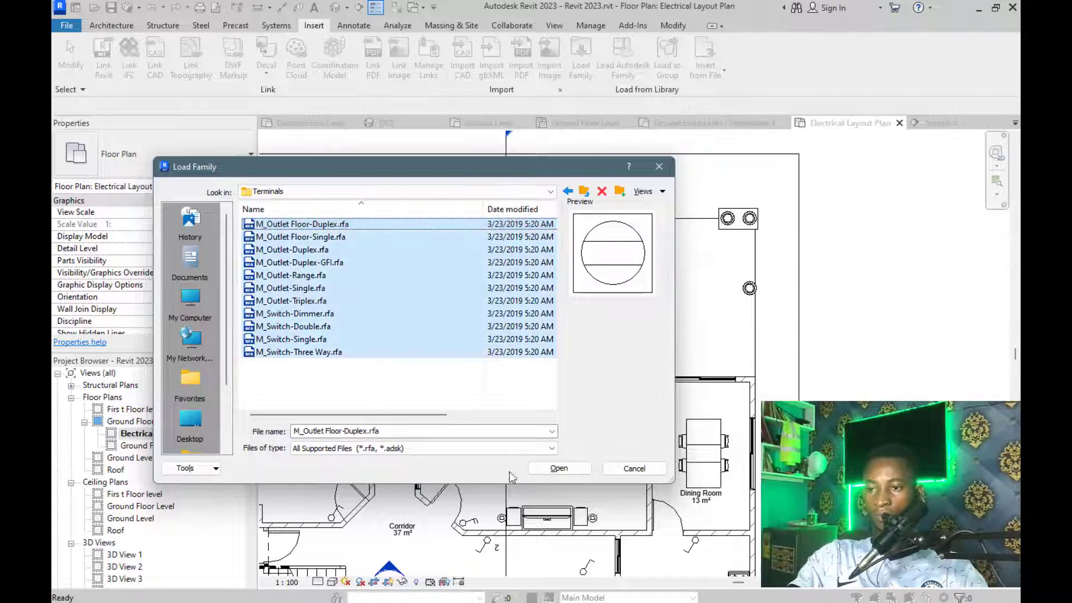
pyautogui.click(543, 473)
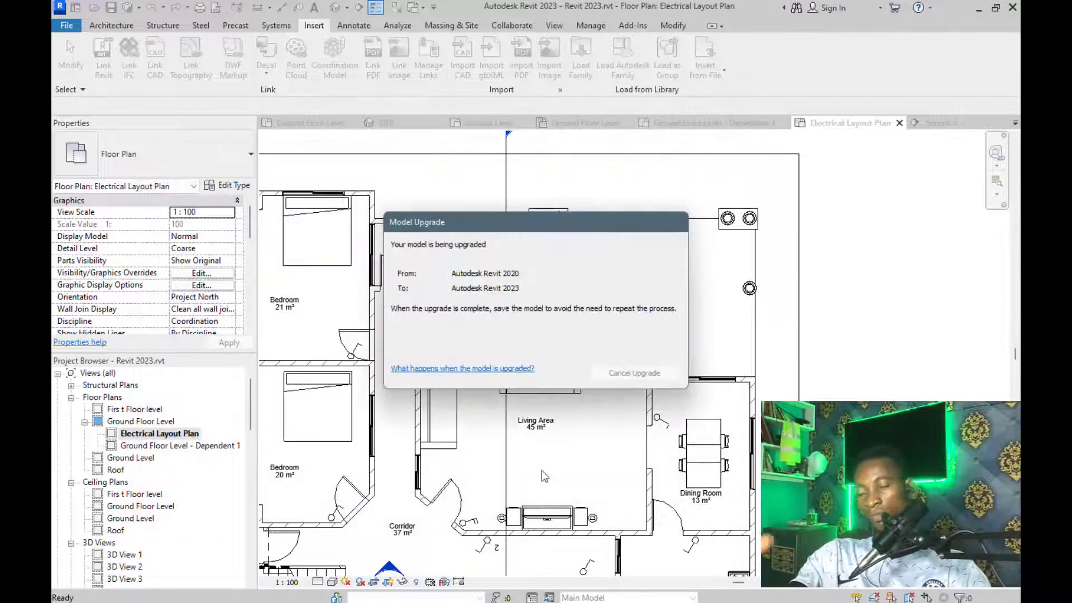
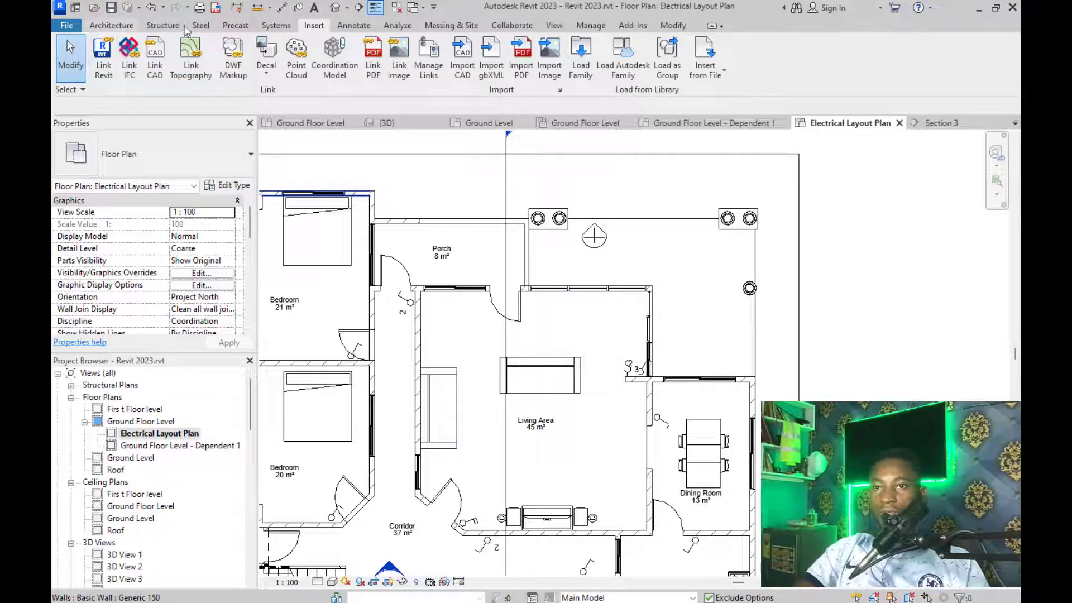
# Start component placement and look through the loaded types for the outlet families, previewing M_Outlet Floor-Single in the living area
pyautogui.click(276, 25)
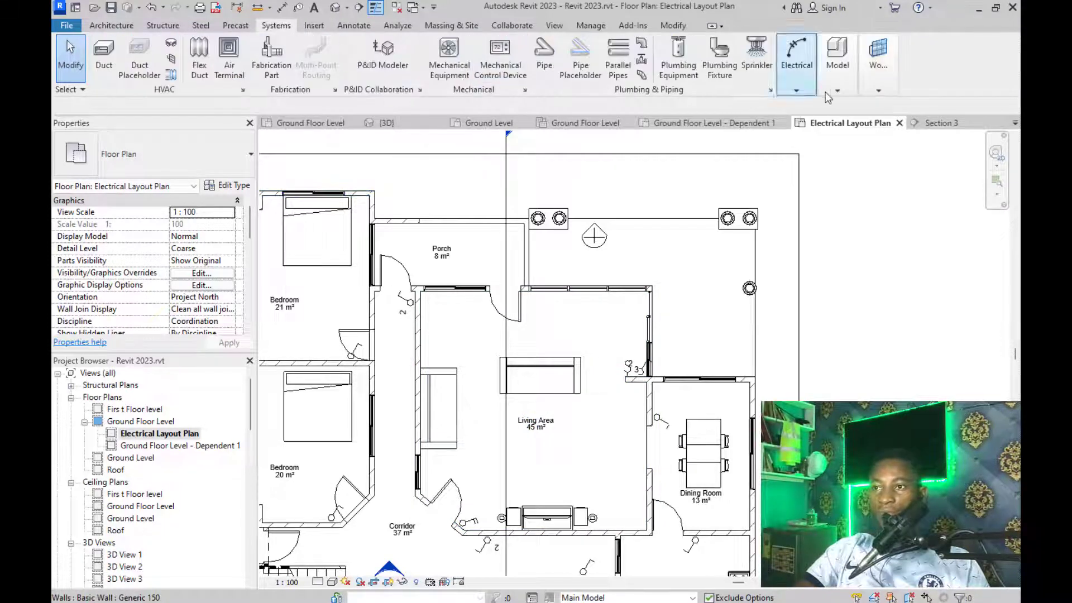
pyautogui.click(843, 90)
pyautogui.click(846, 114)
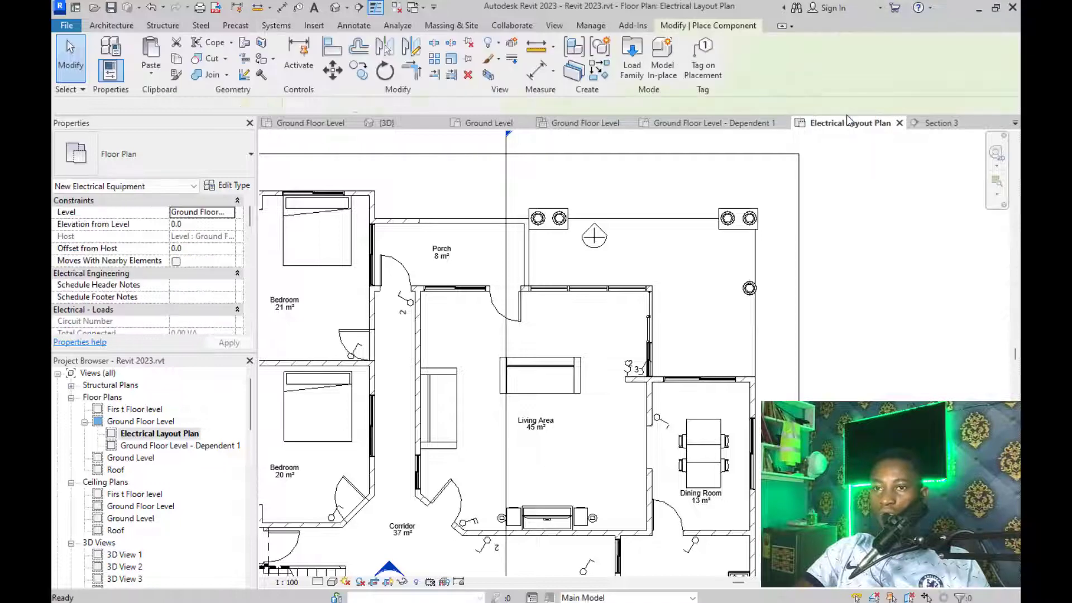
pyautogui.click(137, 169)
pyautogui.scroll(-10, 140, 248)
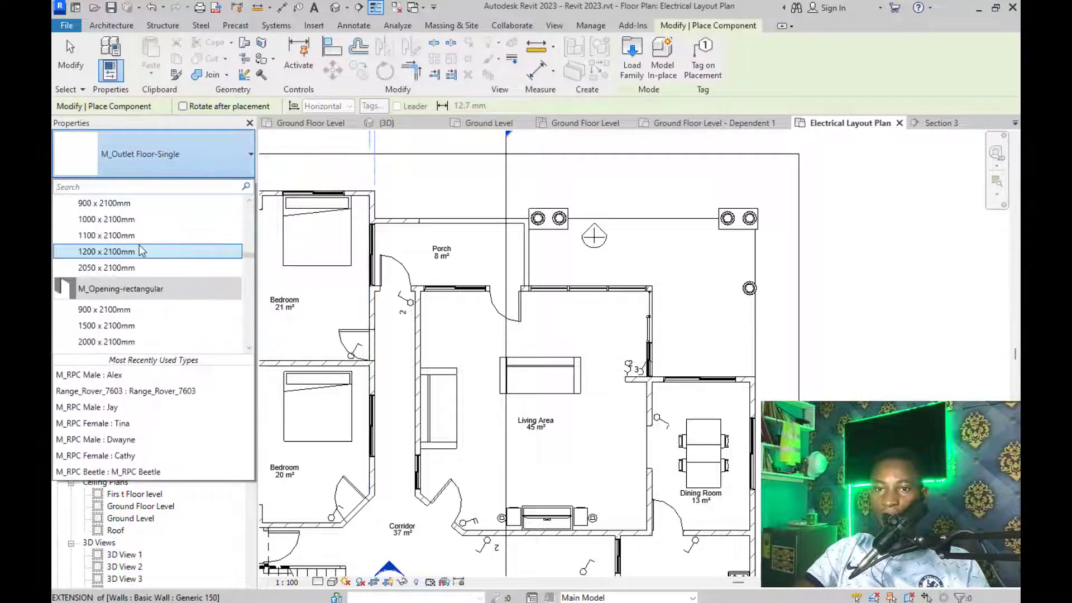
pyautogui.scroll(-10, 138, 254)
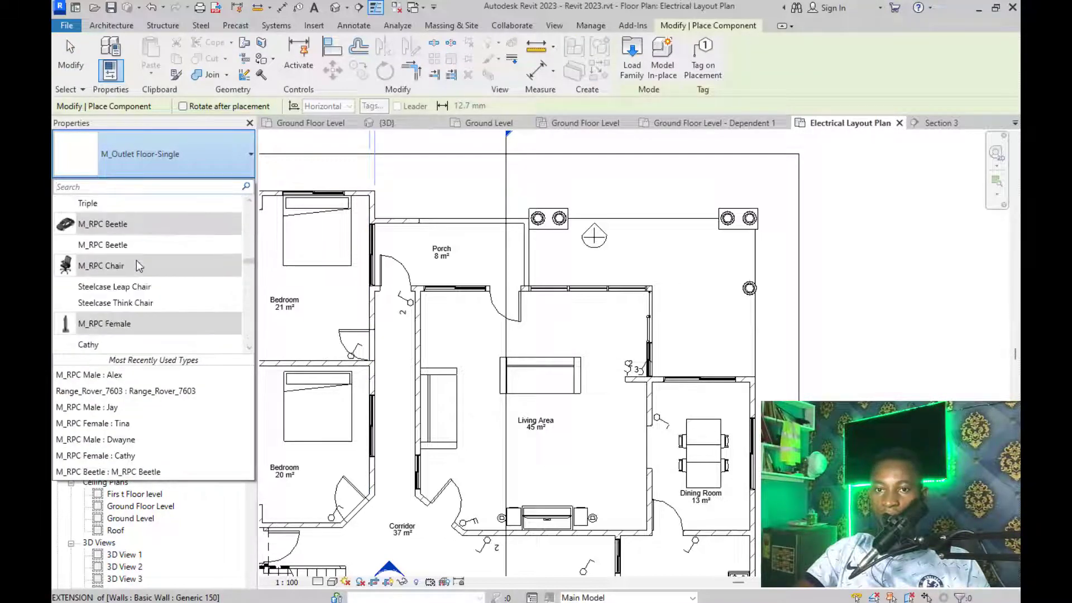
pyautogui.scroll(4, 136, 261)
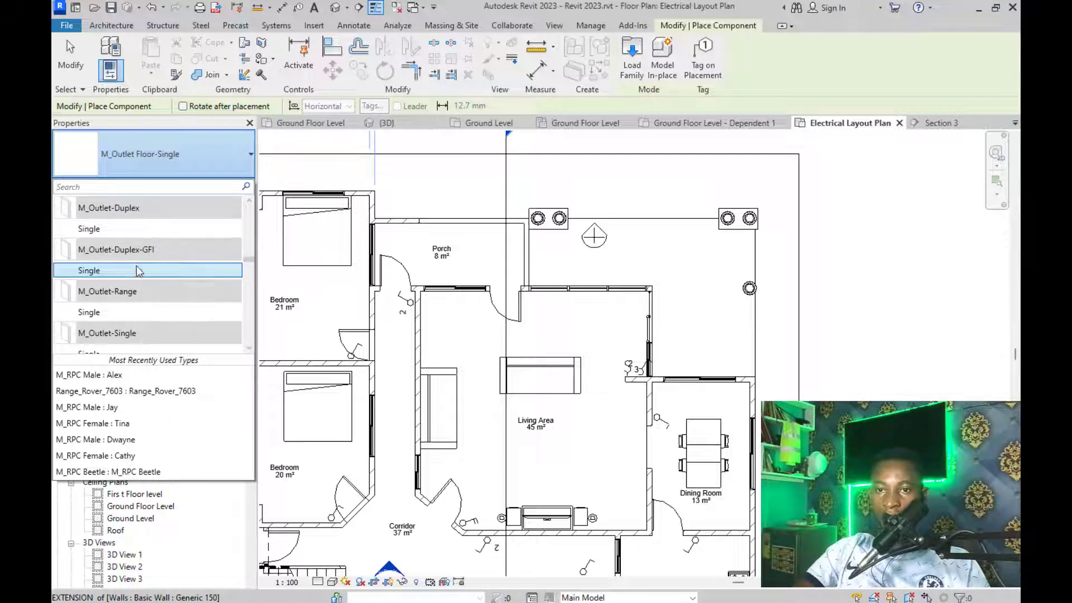
pyautogui.scroll(-2, 150, 311)
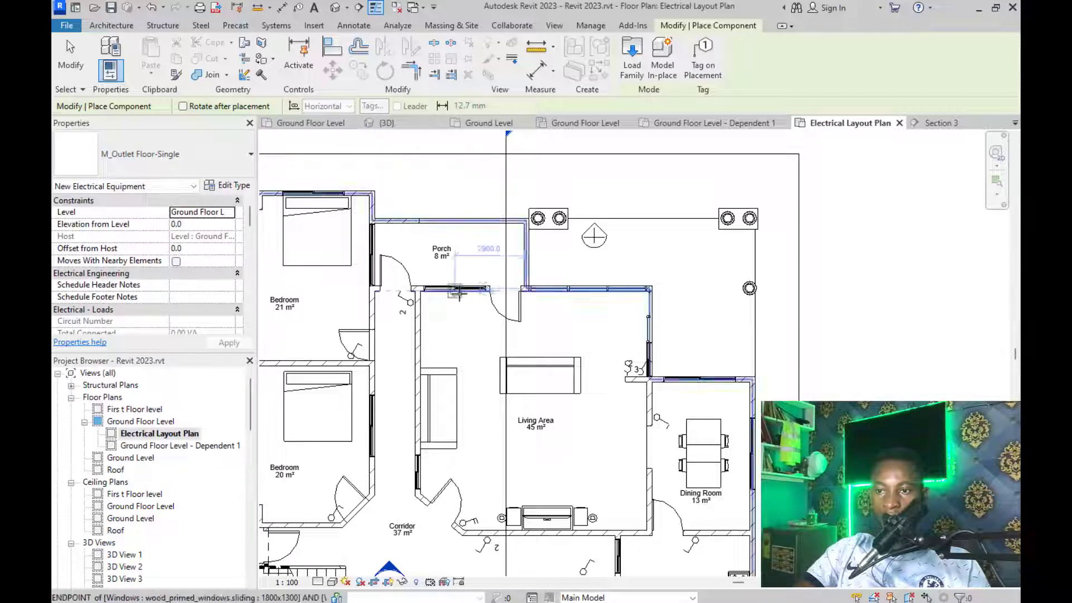
pyautogui.scroll(4, 457, 318)
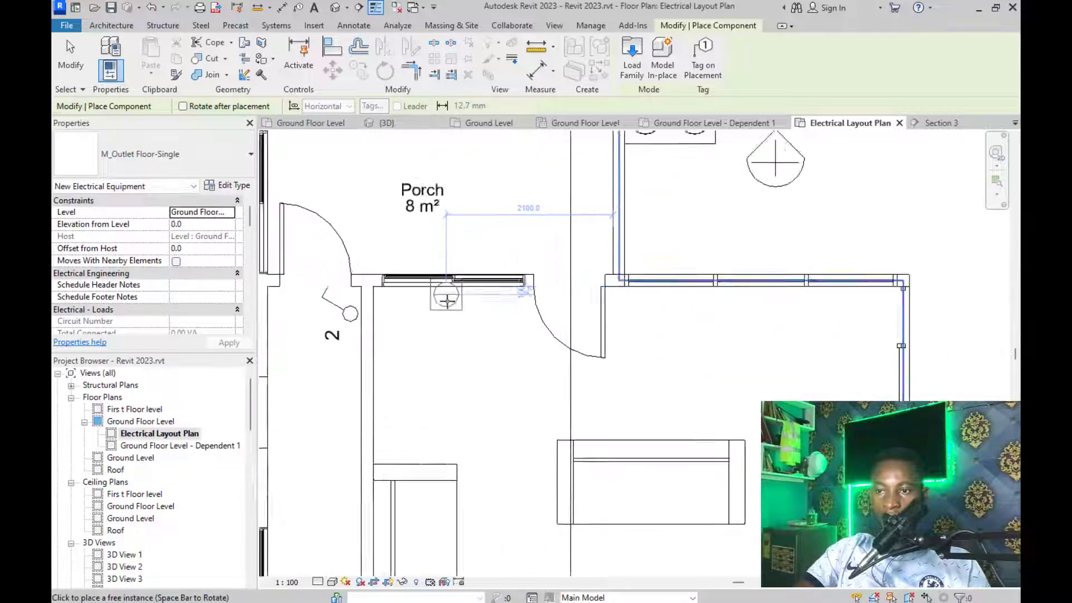
# Place an M_Outlet-Duplex-GFI Single on the living area's corridor-side wall, about 700 mm from the porch-side wall
pyautogui.click(176, 163)
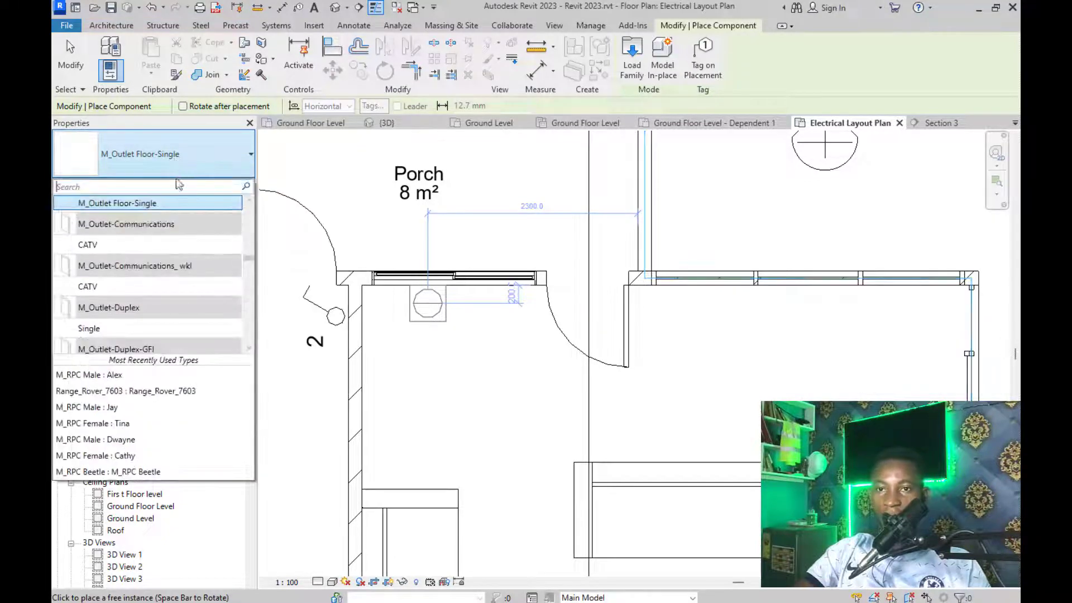
pyautogui.scroll(-1, 168, 326)
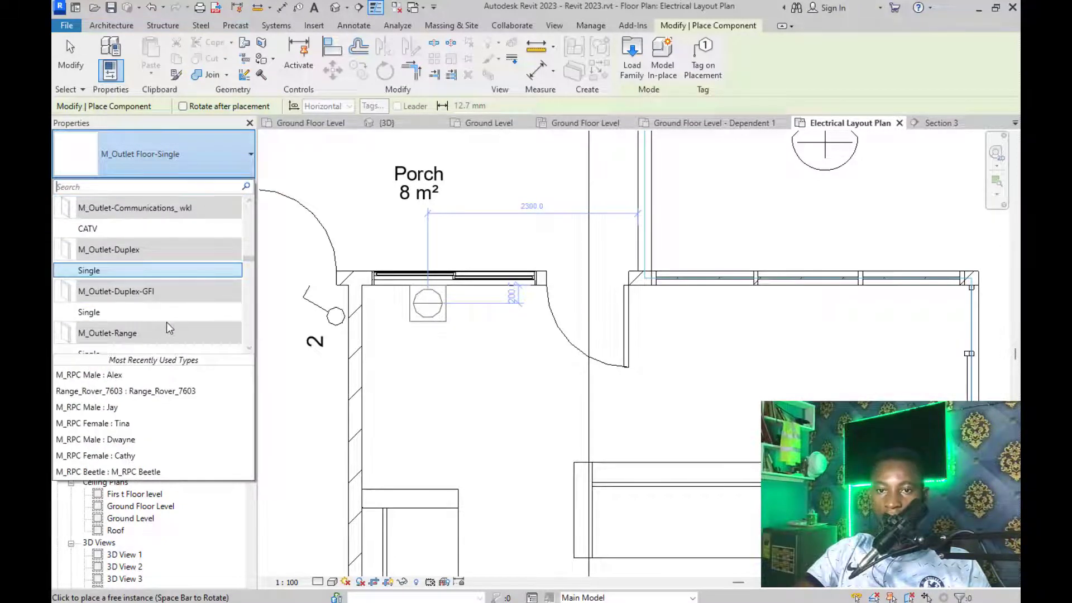
pyautogui.scroll(-1, 166, 322)
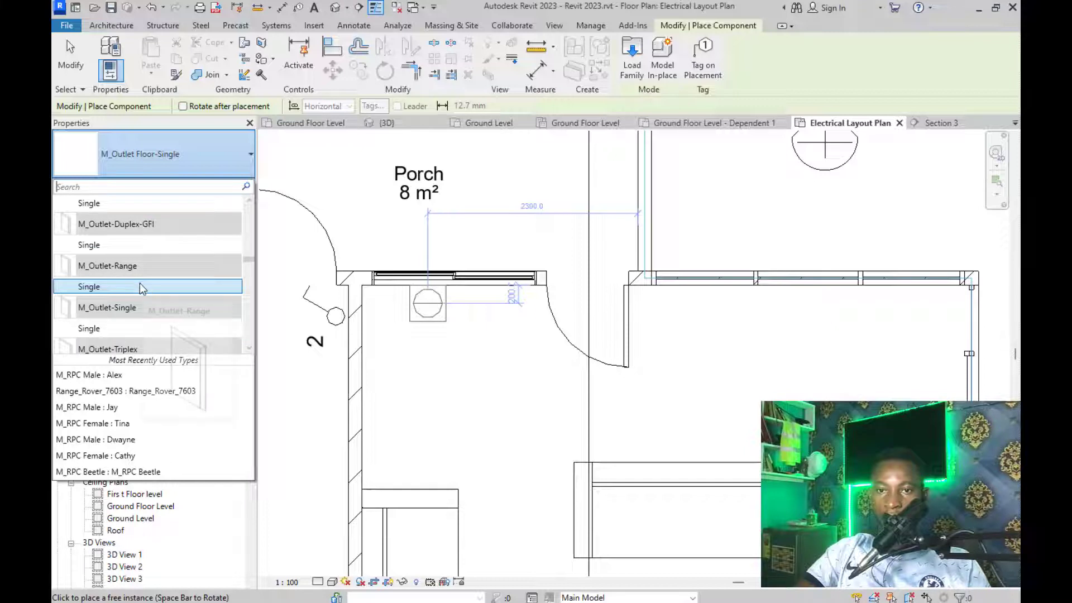
pyautogui.click(146, 246)
pyautogui.scroll(2, 475, 296)
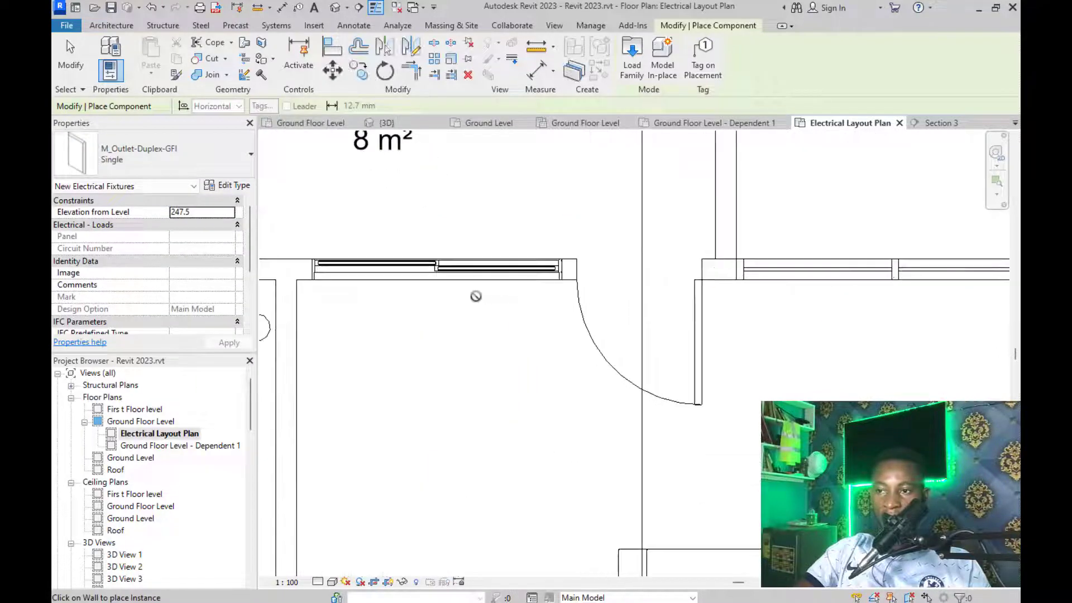
pyautogui.scroll(-4, 424, 293)
pyautogui.scroll(1, 388, 311)
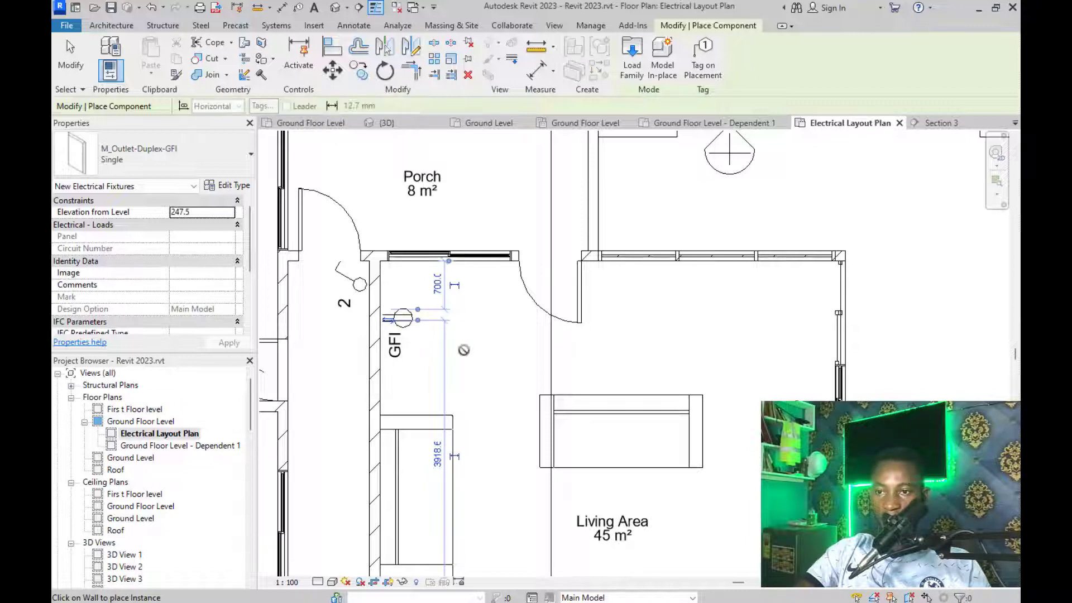
# Place an M_Outlet-Duplex Single on the same living area wall, between the GFI outlet and the sofa, about 1600 mm from the porch-side wall
pyautogui.click(121, 158)
pyautogui.scroll(2, 137, 313)
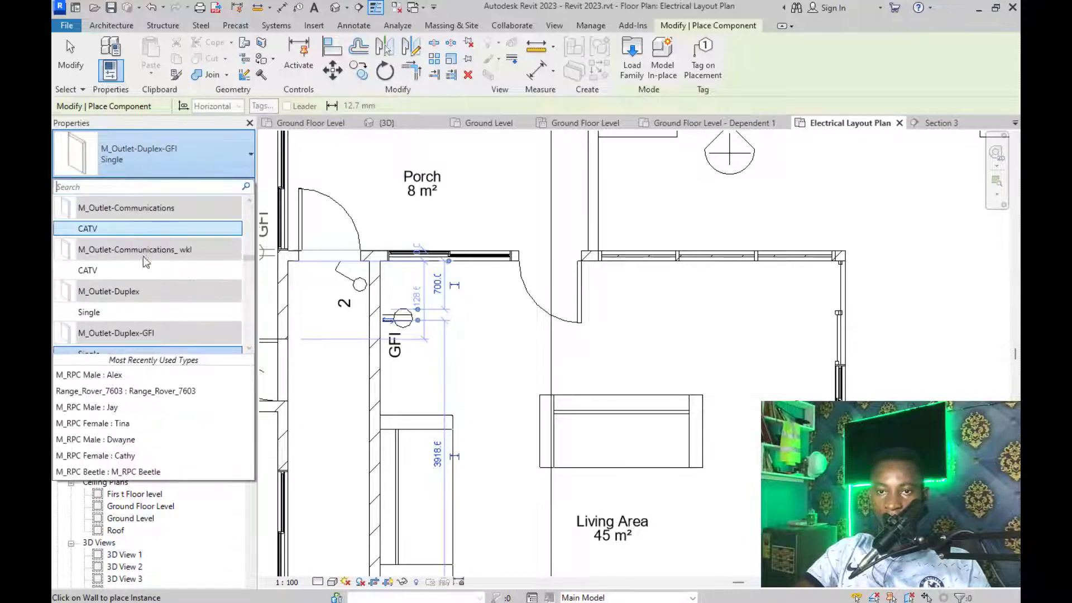
pyautogui.click(130, 316)
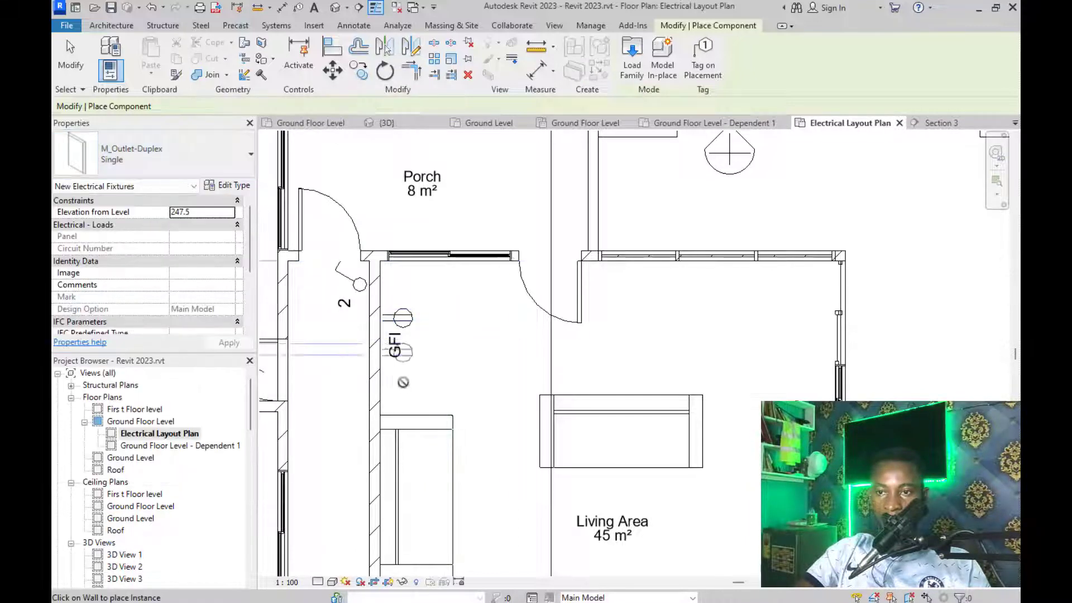
pyautogui.scroll(2, 385, 394)
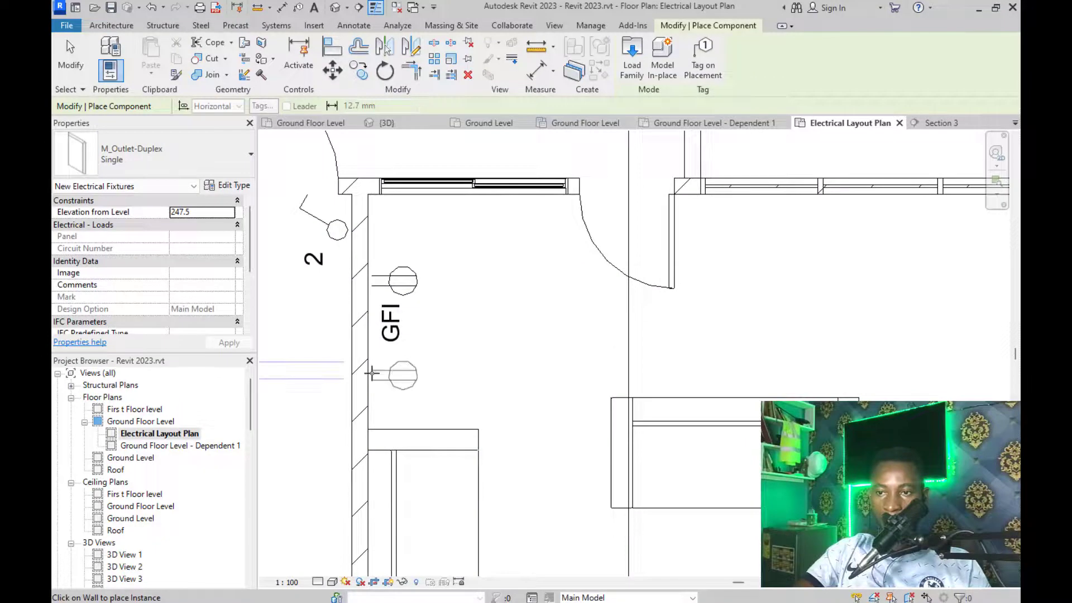
pyautogui.click(371, 373)
# Place an M_Outlet-Communications_ wkl CATV outlet on the living area wall behind the TV unit, beside the lamp on the dining room side
pyautogui.click(139, 161)
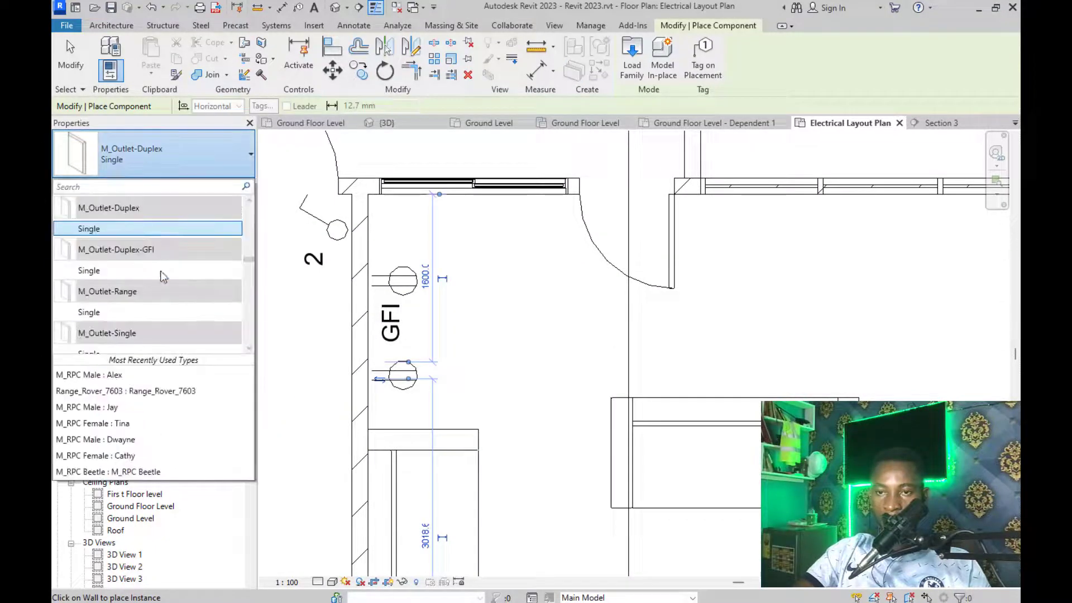
pyautogui.scroll(-1, 207, 323)
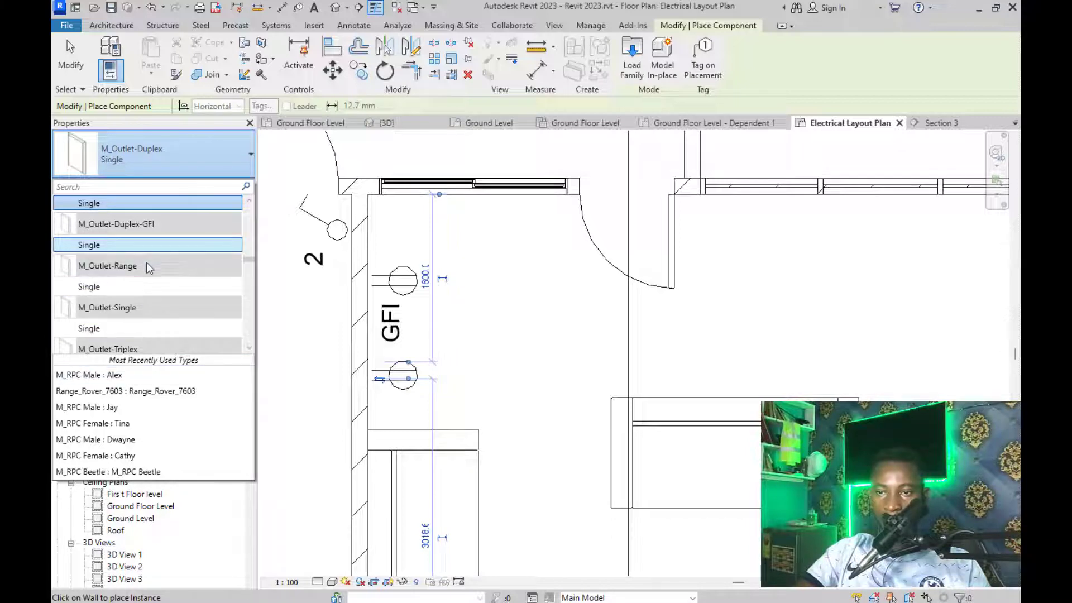
pyautogui.scroll(-1, 168, 290)
pyautogui.scroll(2, 179, 302)
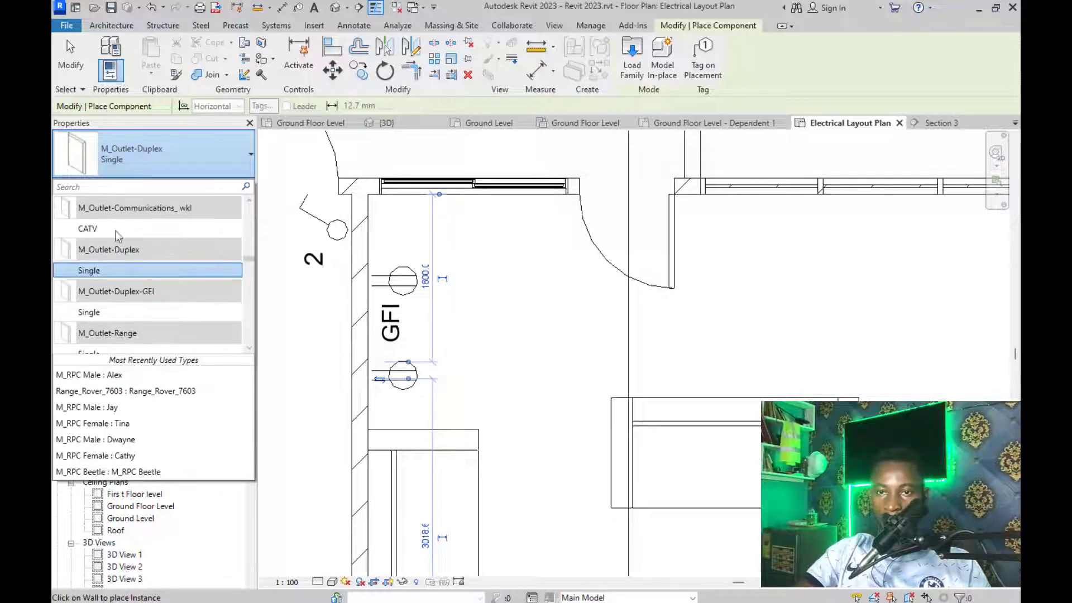
pyautogui.click(118, 232)
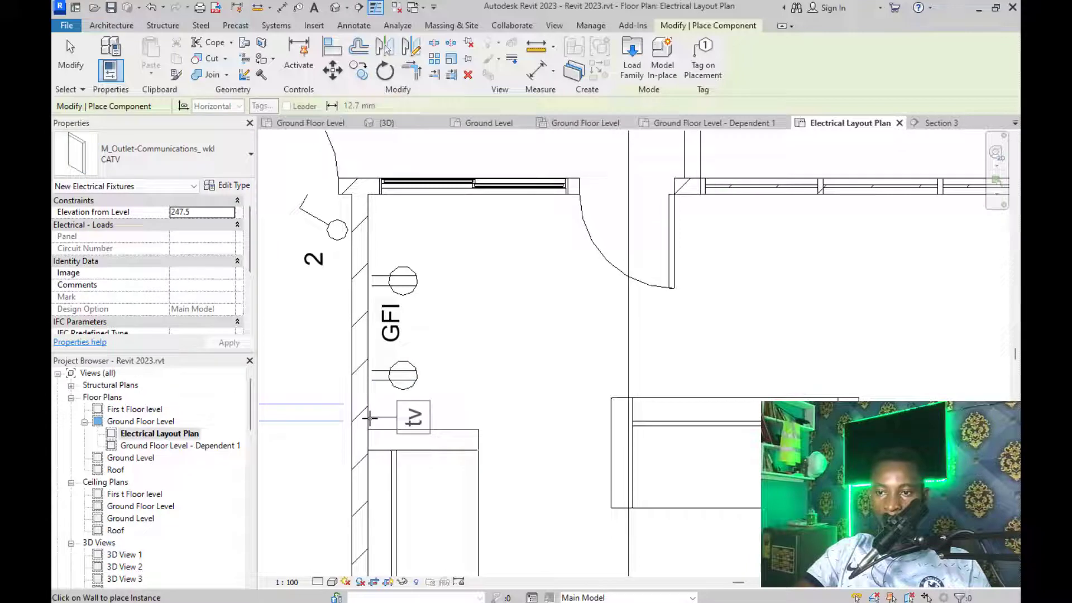
pyautogui.scroll(-6, 370, 417)
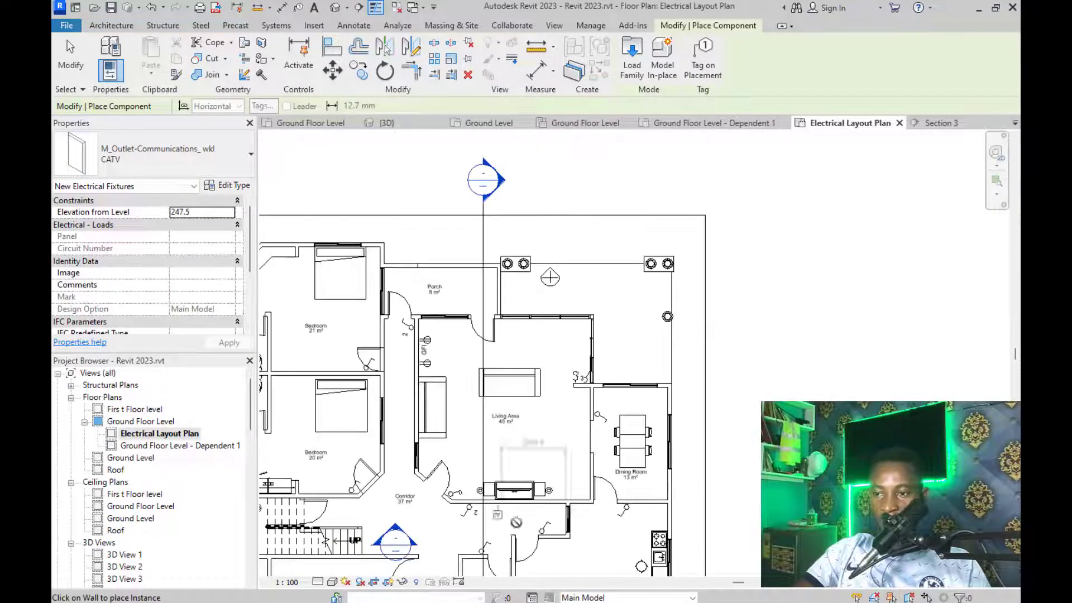
pyautogui.scroll(3, 491, 335)
pyautogui.scroll(2, 511, 496)
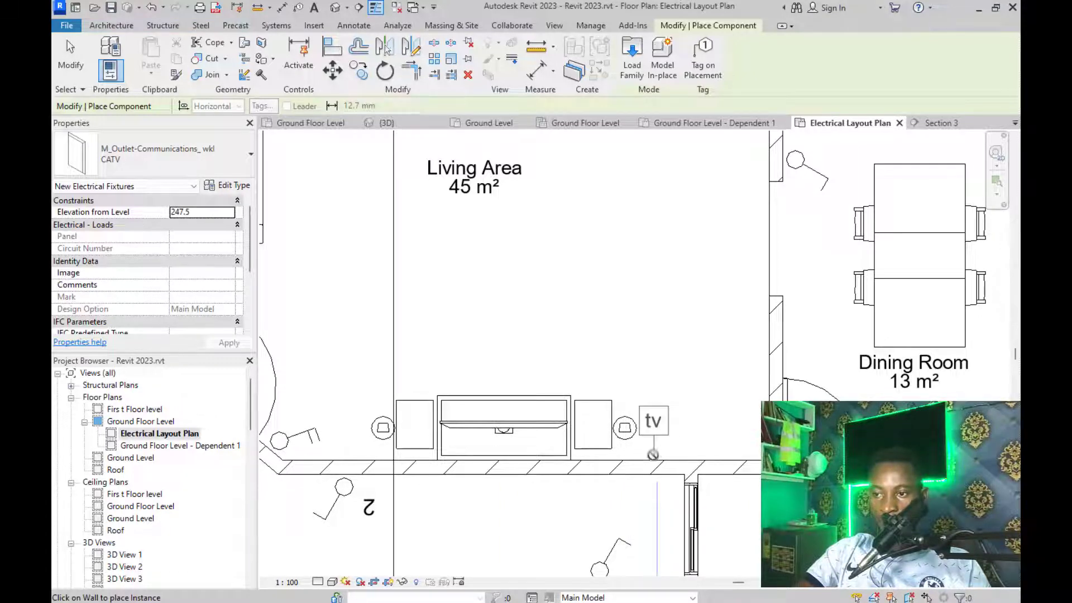
pyautogui.scroll(-4, 653, 454)
pyautogui.scroll(2, 591, 391)
pyautogui.scroll(-2, 577, 475)
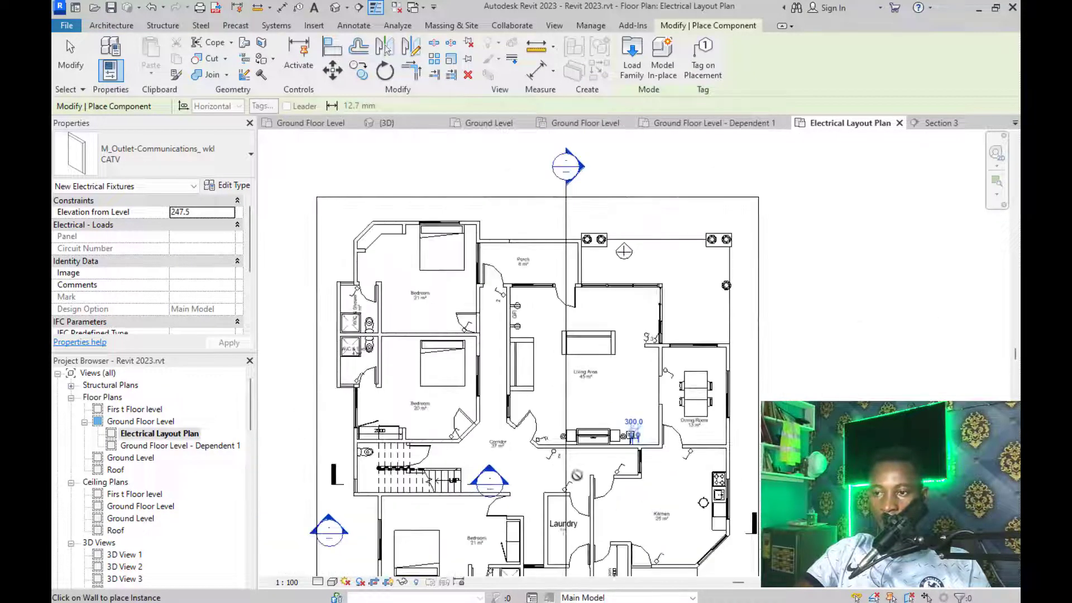
# Compare the CATV types of M_Outlet-Communications and M_Outlet-Communications_ wkl by previewing each in the living area
pyautogui.scroll(2, 577, 475)
pyautogui.click(179, 163)
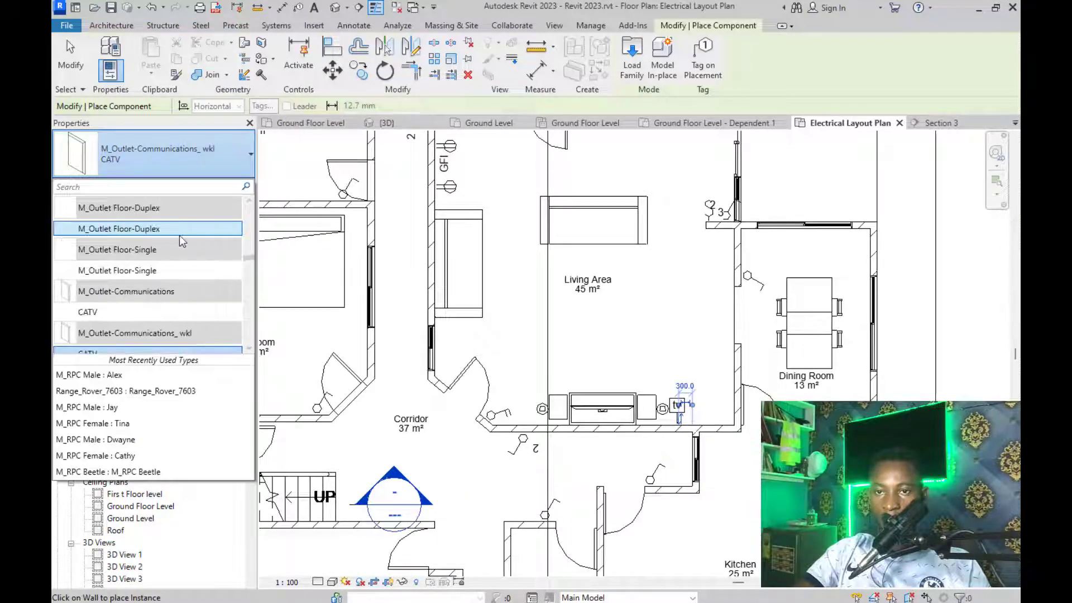
pyautogui.scroll(-3, 169, 291)
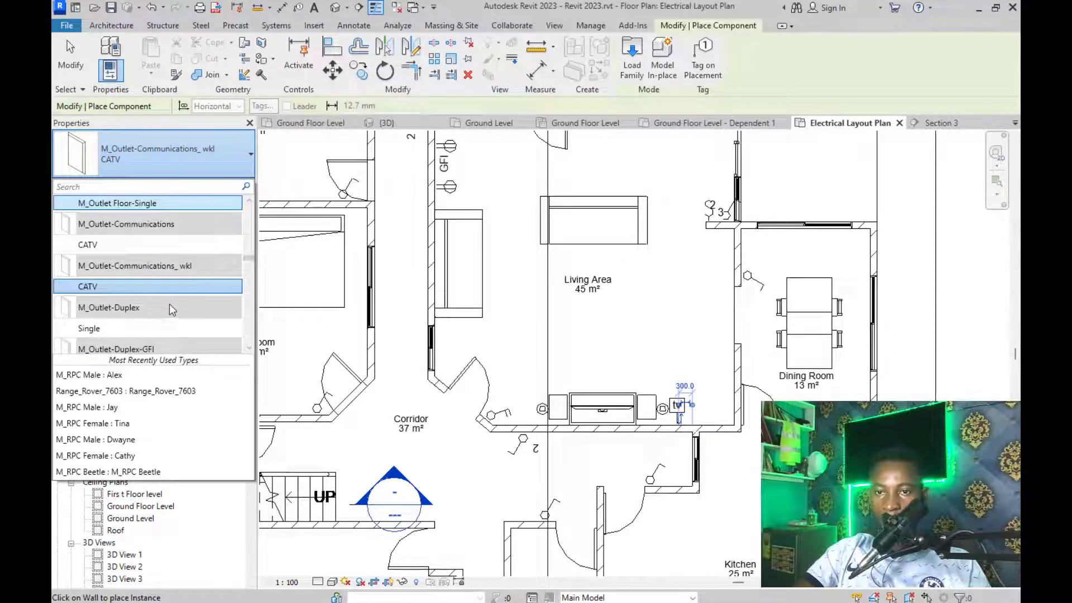
pyautogui.click(127, 244)
pyautogui.scroll(2, 453, 349)
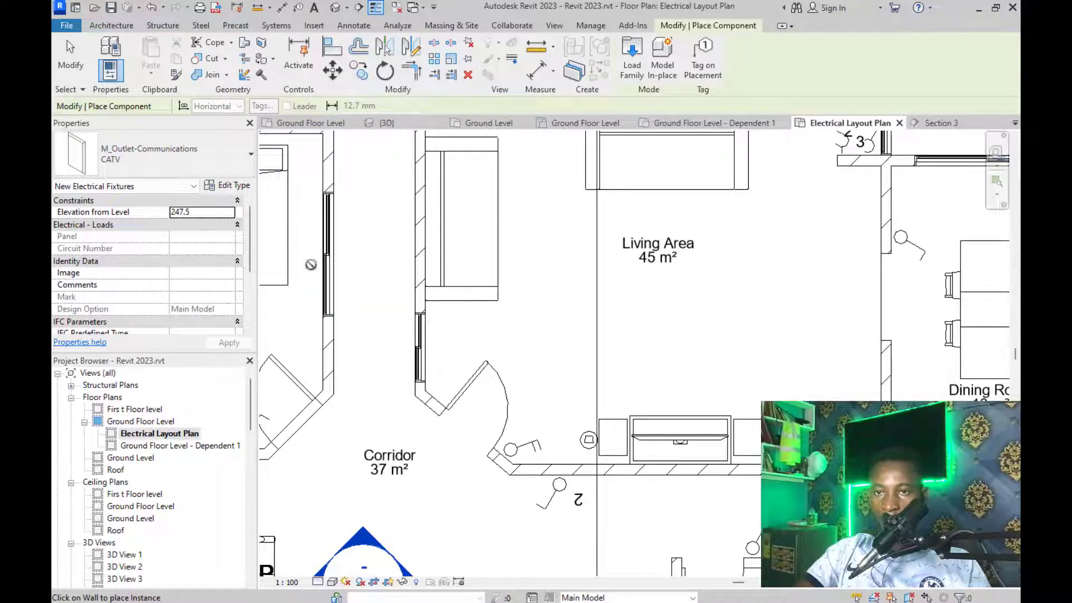
pyautogui.click(159, 171)
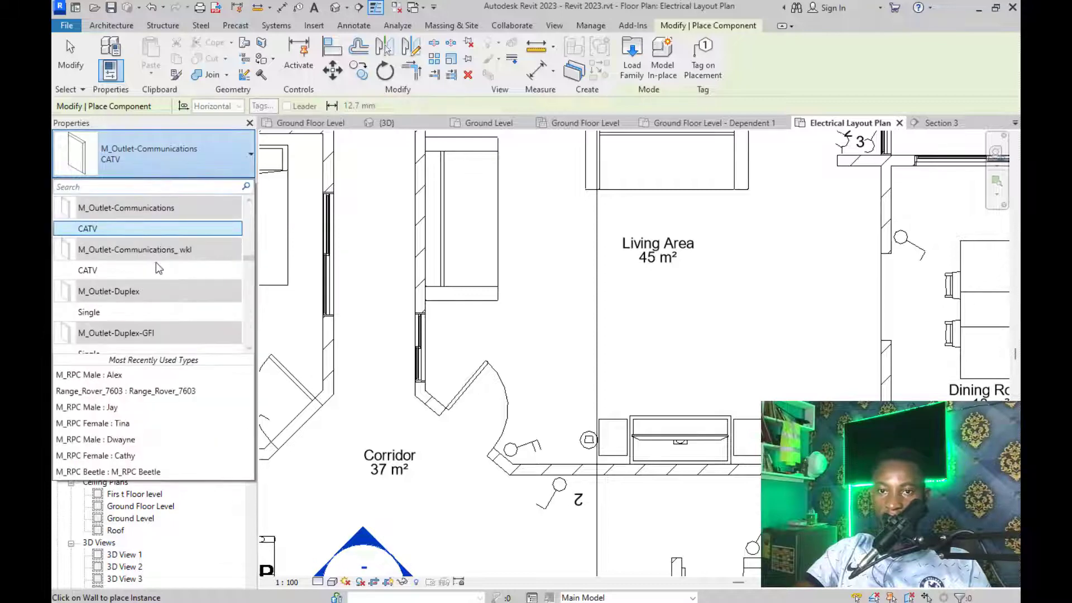
pyautogui.click(156, 271)
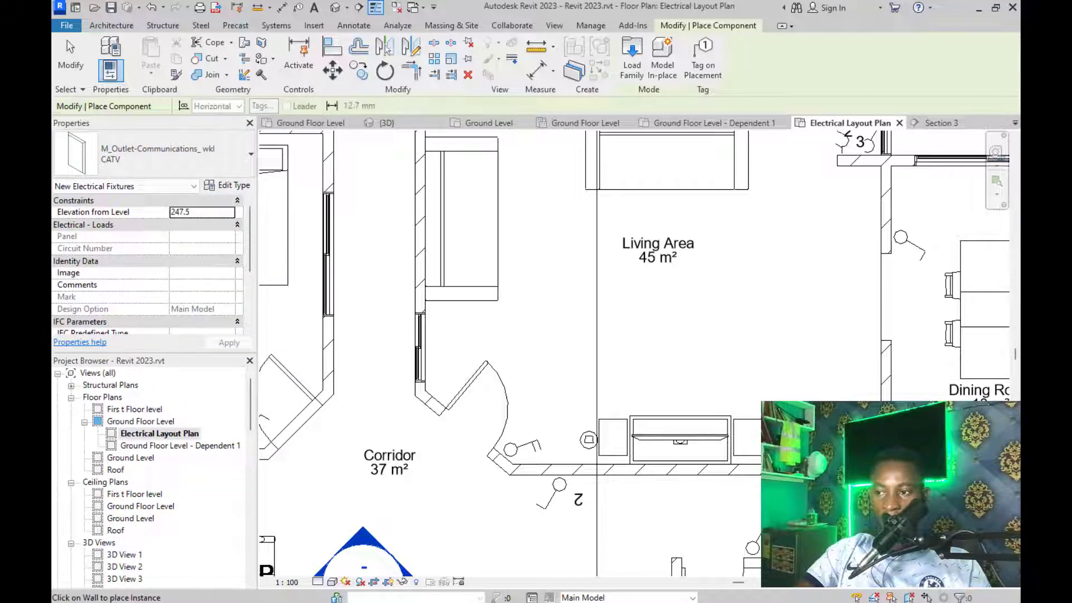
pyautogui.scroll(1, 825, 455)
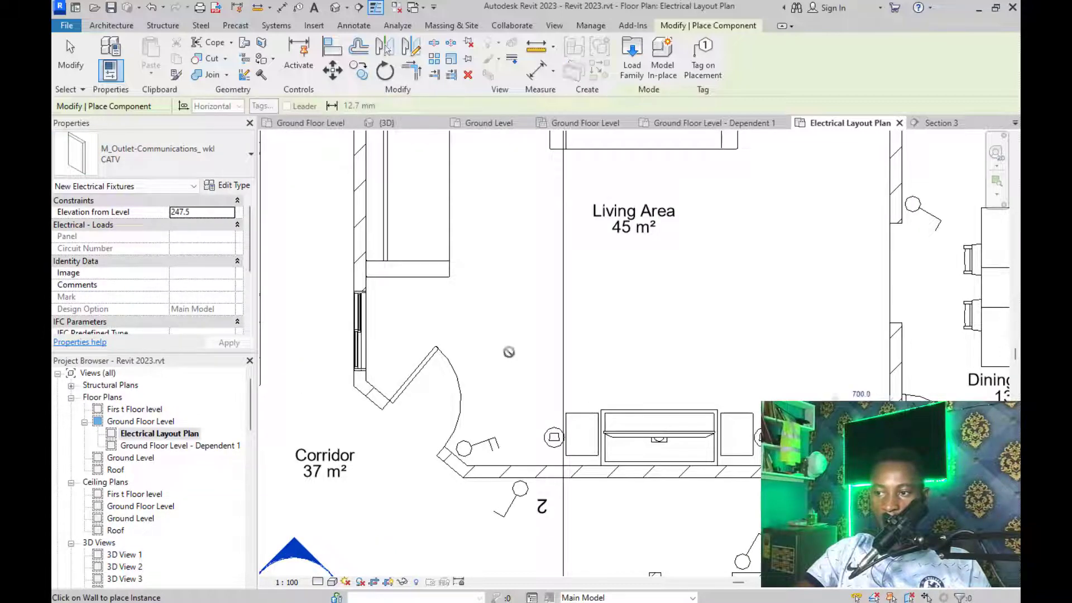
# Place an M_Outlet-Communications CATV outlet on the living area wall behind the TV unit, beside the lamp on the corridor side
pyautogui.click(220, 159)
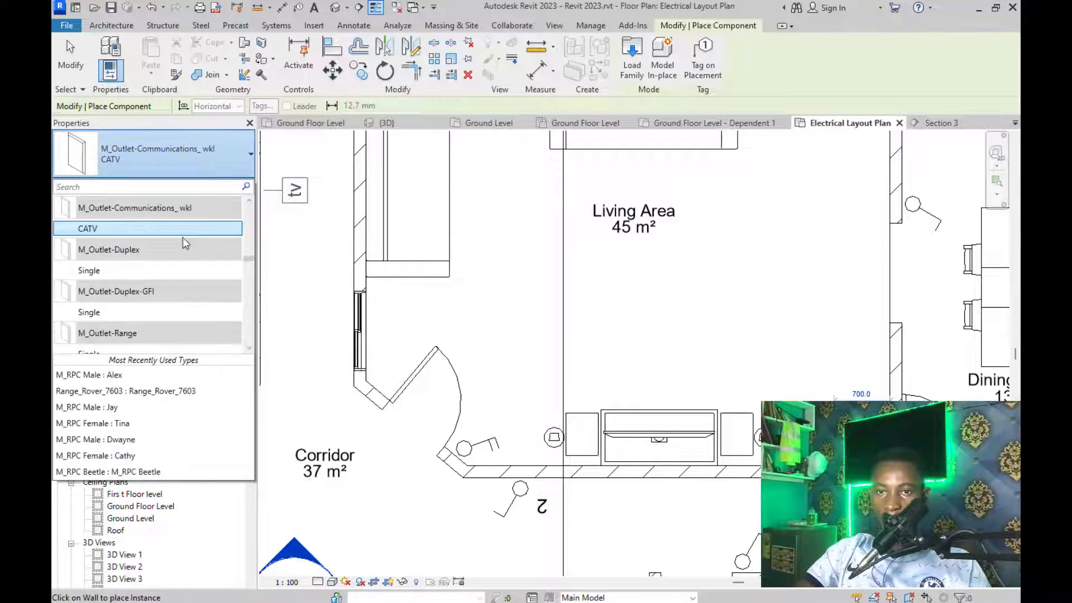
pyautogui.scroll(1, 168, 243)
pyautogui.click(161, 245)
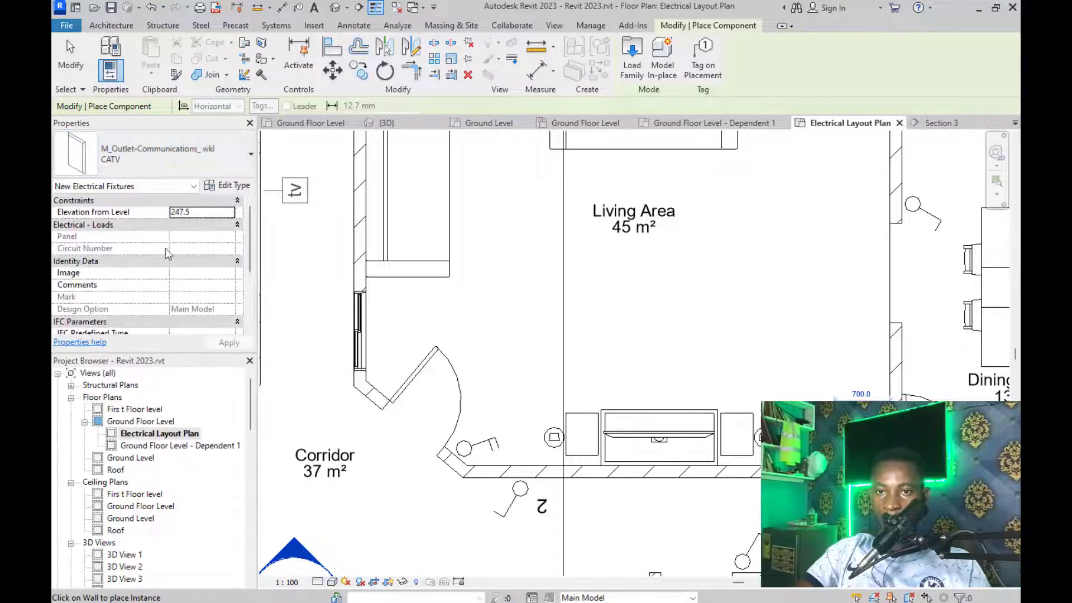
pyautogui.click(524, 461)
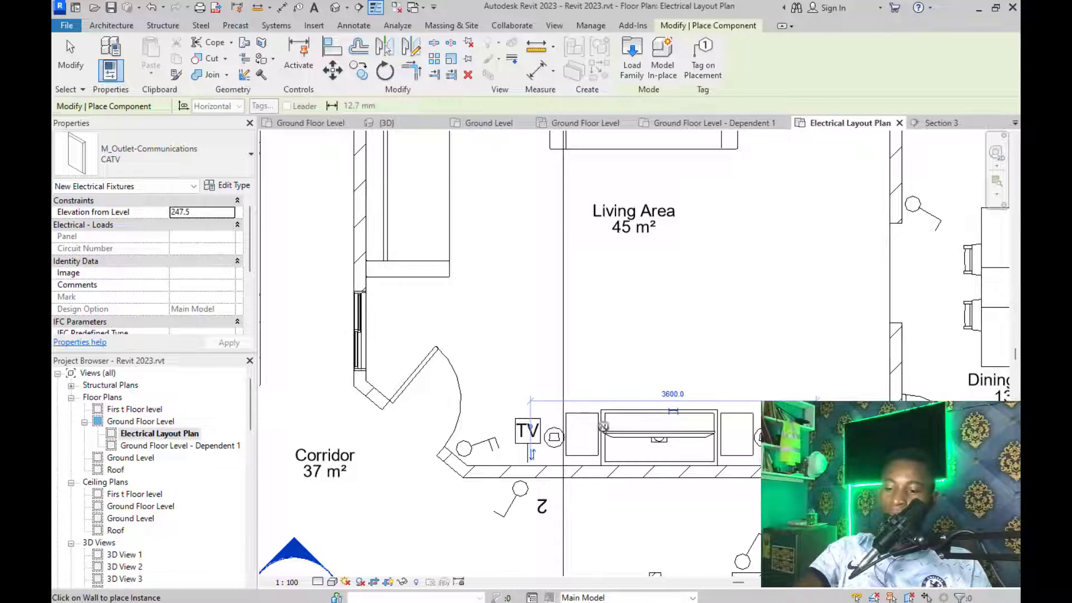
pyautogui.press('Escape')
pyautogui.click(834, 431)
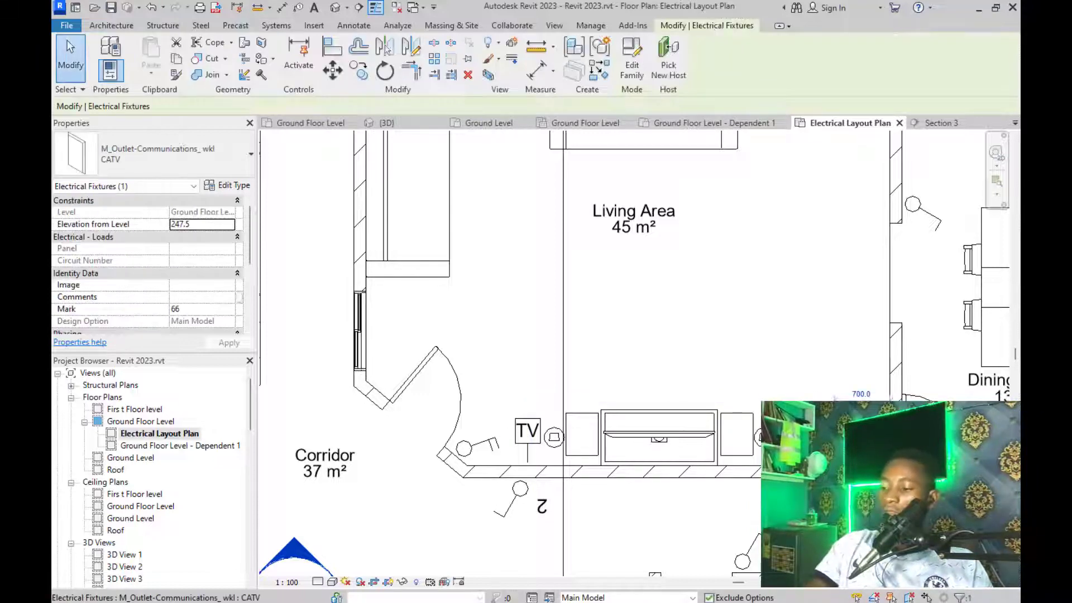
pyautogui.press('Escape')
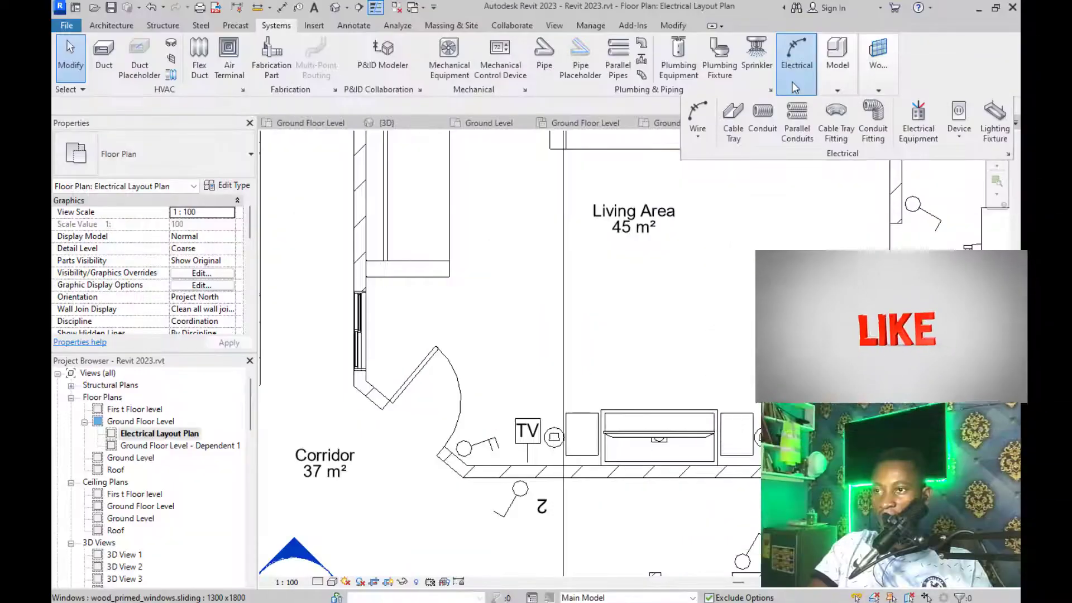
# Place an M_Outlet Floor-Single in the living area beside the GFI outlet, about 1100 mm from the porch-side wall
pyautogui.click(959, 134)
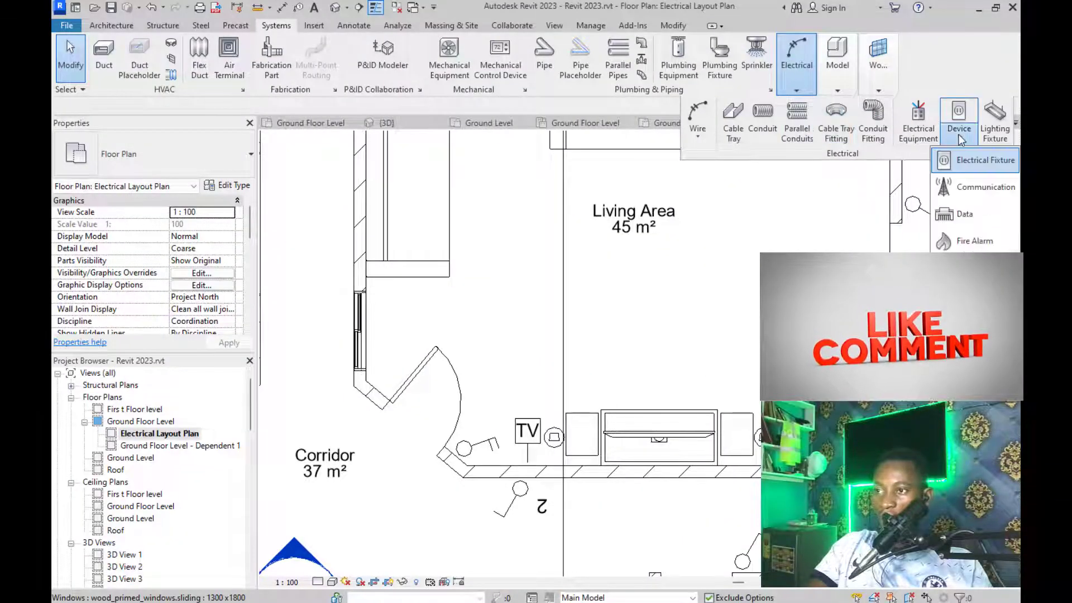
pyautogui.moveTo(839, 78)
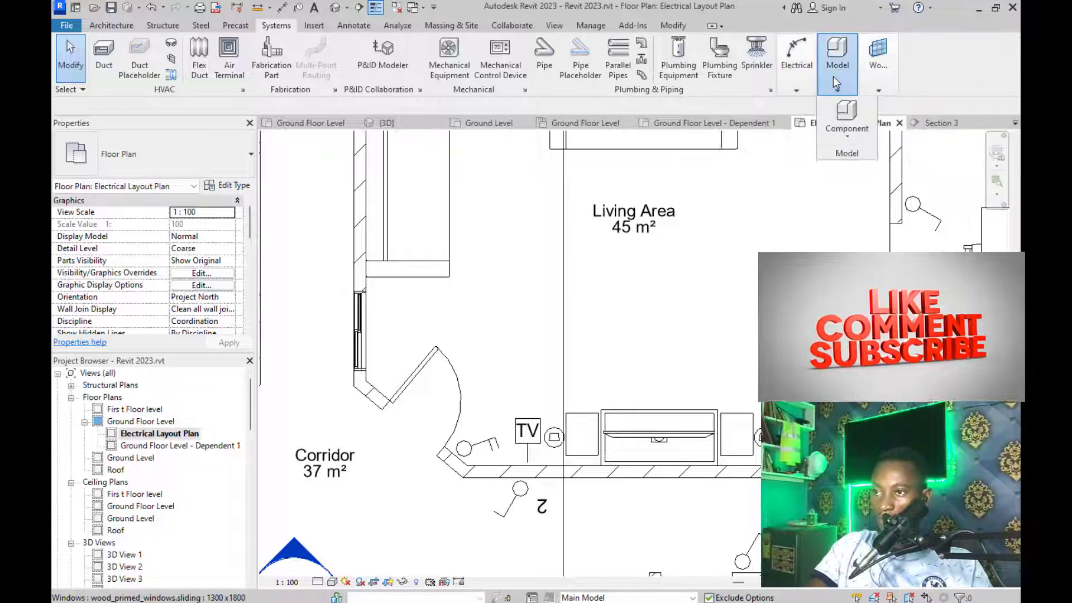
pyautogui.click(848, 115)
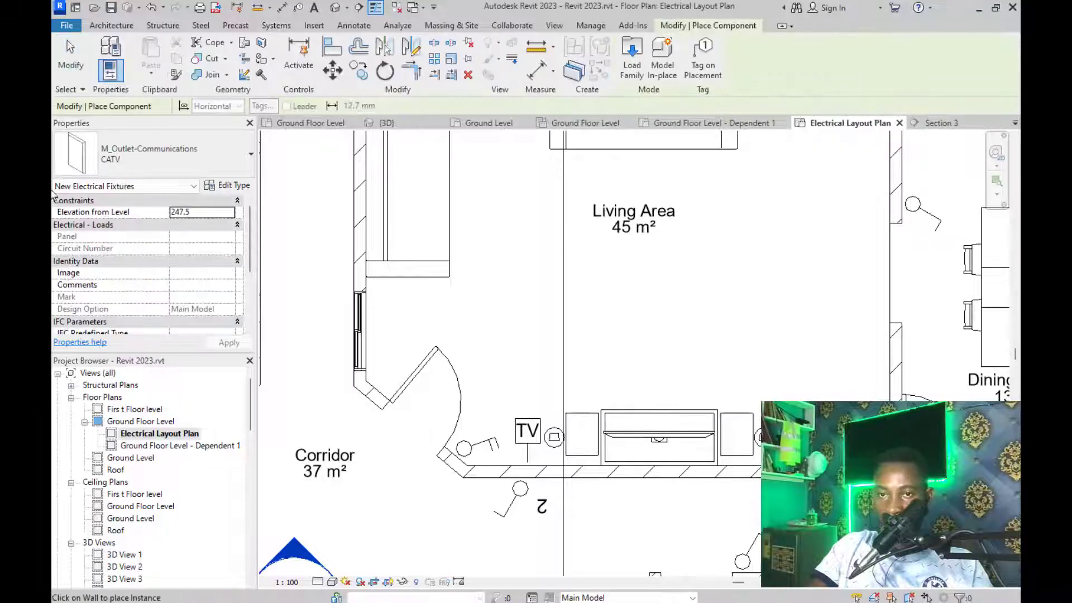
pyautogui.click(145, 159)
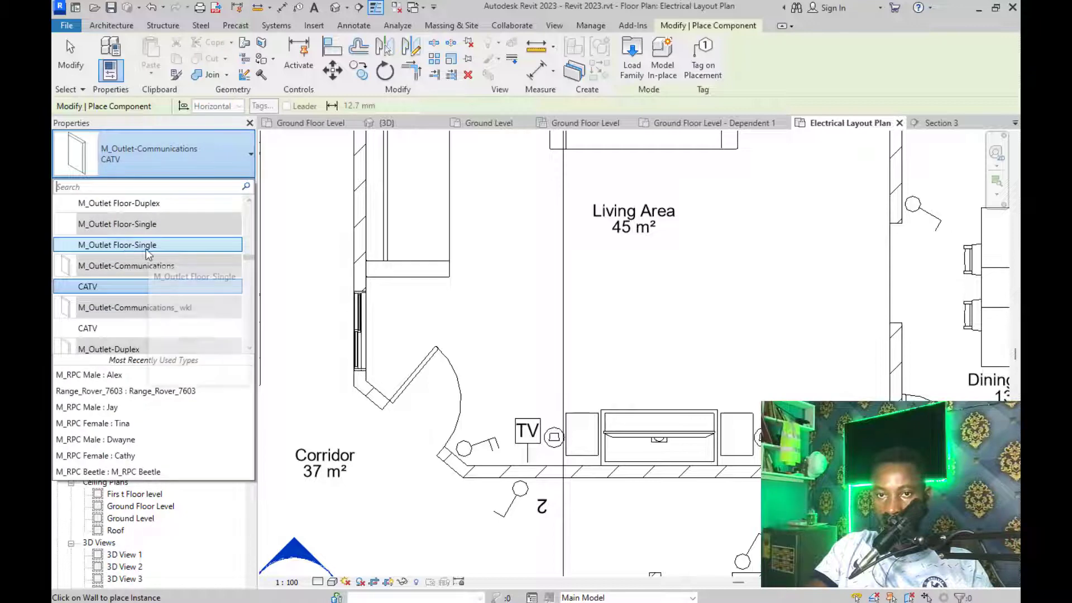
pyautogui.click(148, 245)
pyautogui.scroll(-3, 279, 357)
pyautogui.scroll(5, 339, 215)
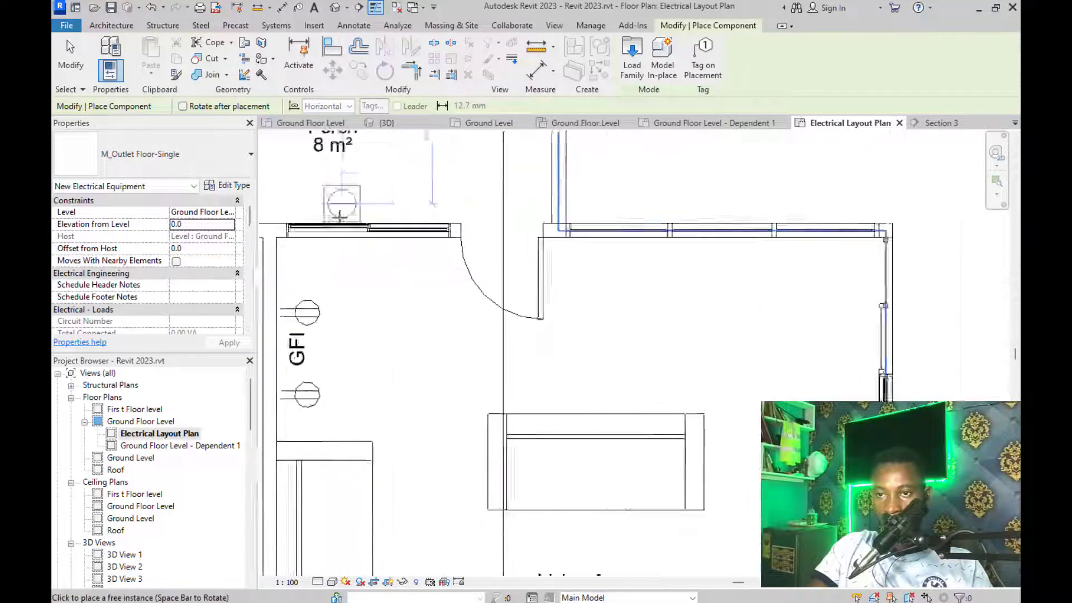
pyautogui.scroll(-3, 371, 291)
pyautogui.scroll(5, 329, 369)
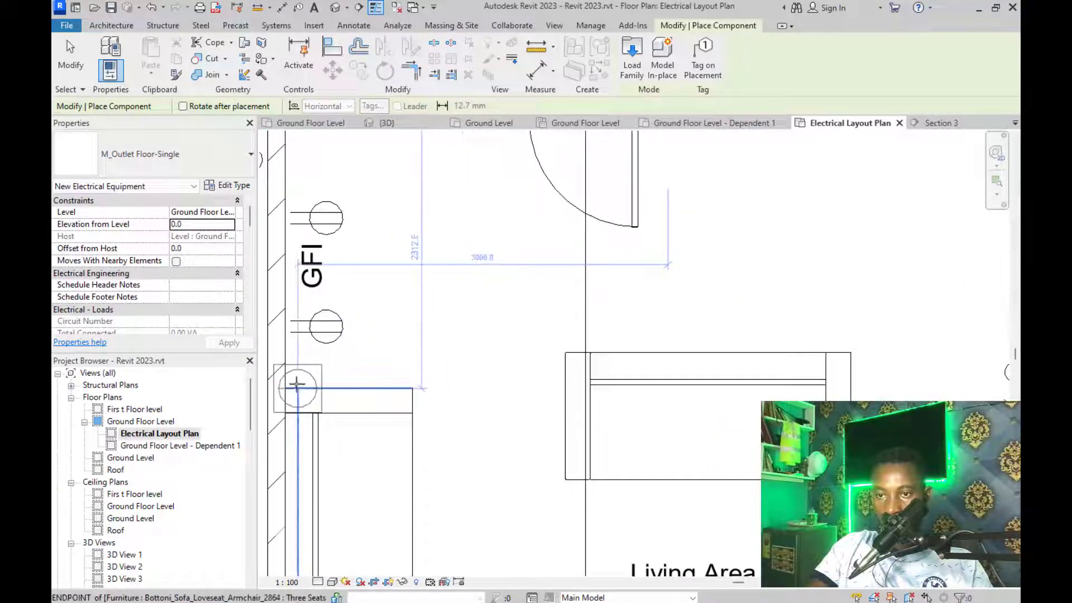
pyautogui.click(390, 242)
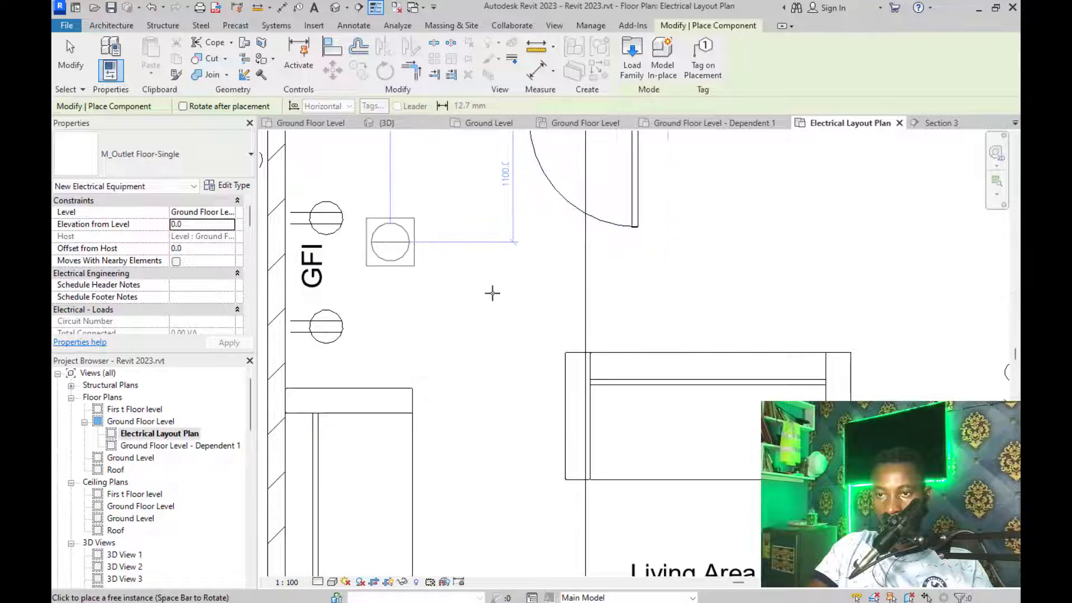
pyautogui.click(318, 278)
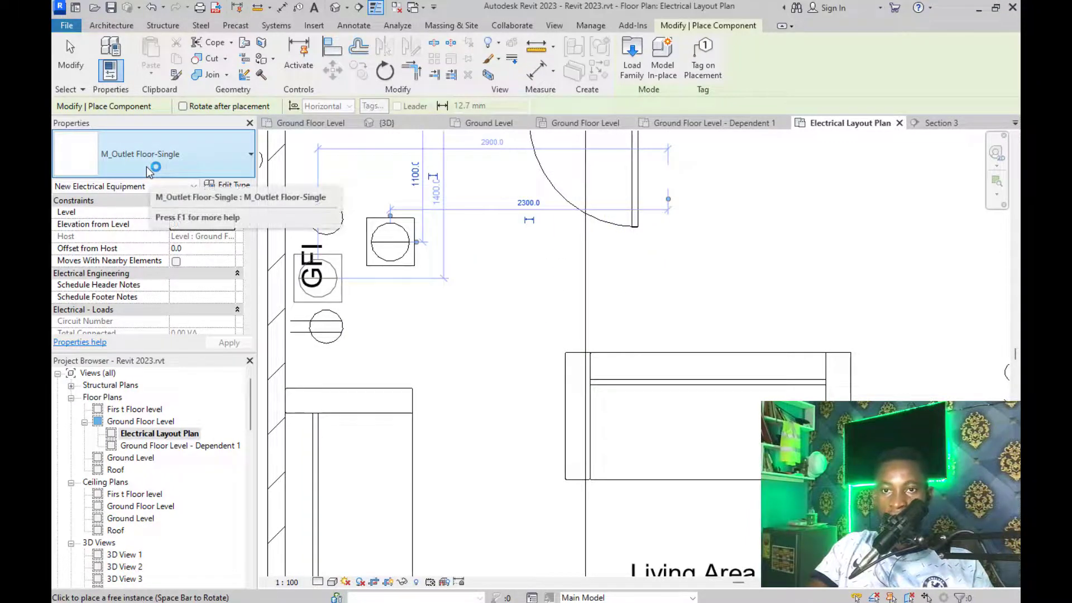
# Place an M_Outlet Floor-Duplex next to the floor single outlet and level with it, about 1100 mm from the porch-side wall
pyautogui.click(146, 159)
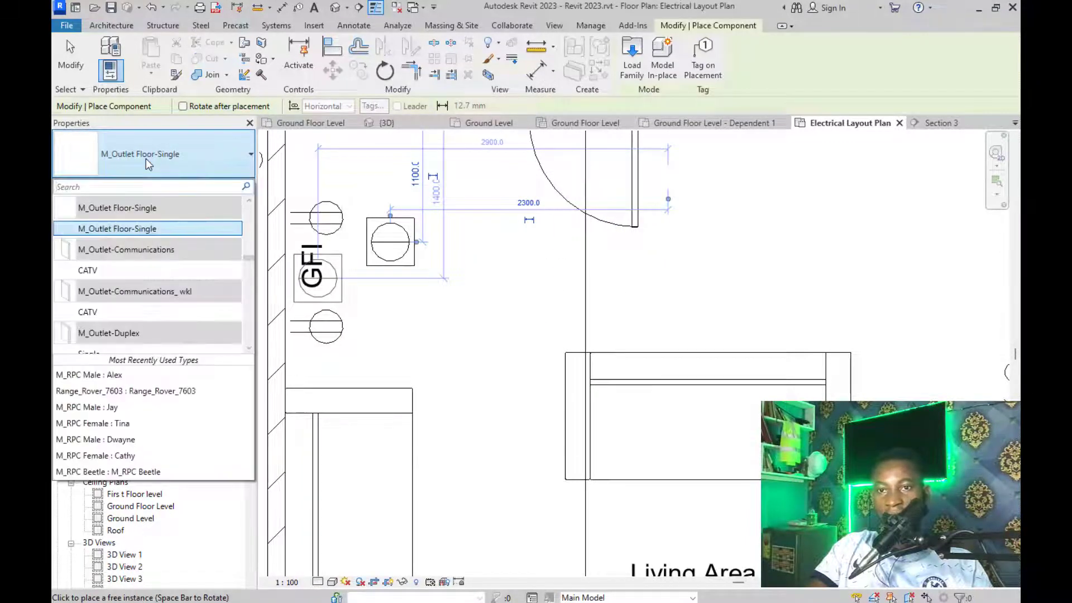
pyautogui.scroll(1, 153, 251)
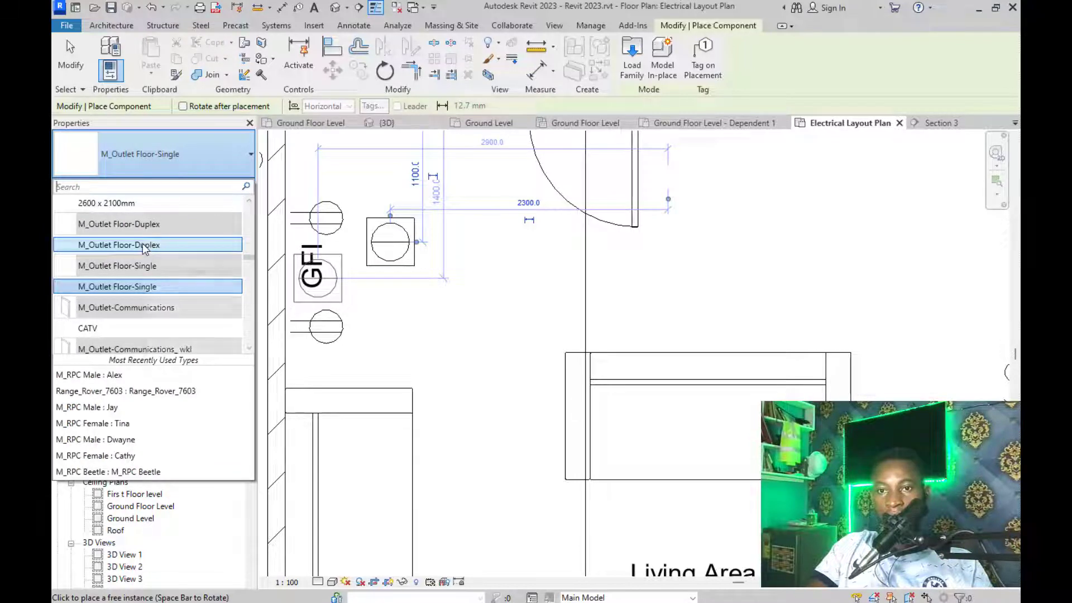
pyautogui.click(145, 247)
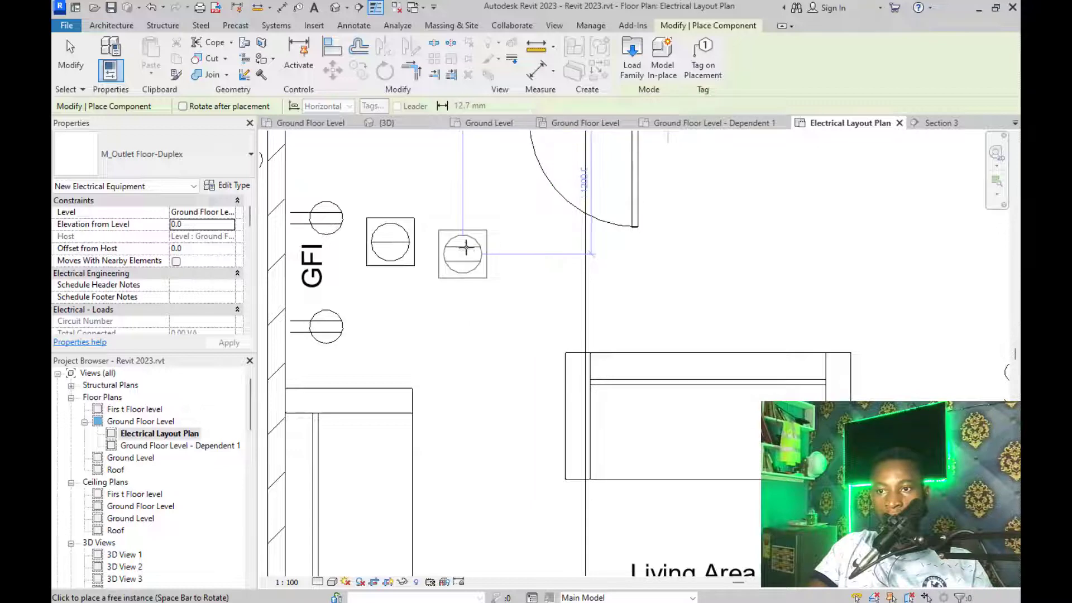
pyautogui.click(467, 245)
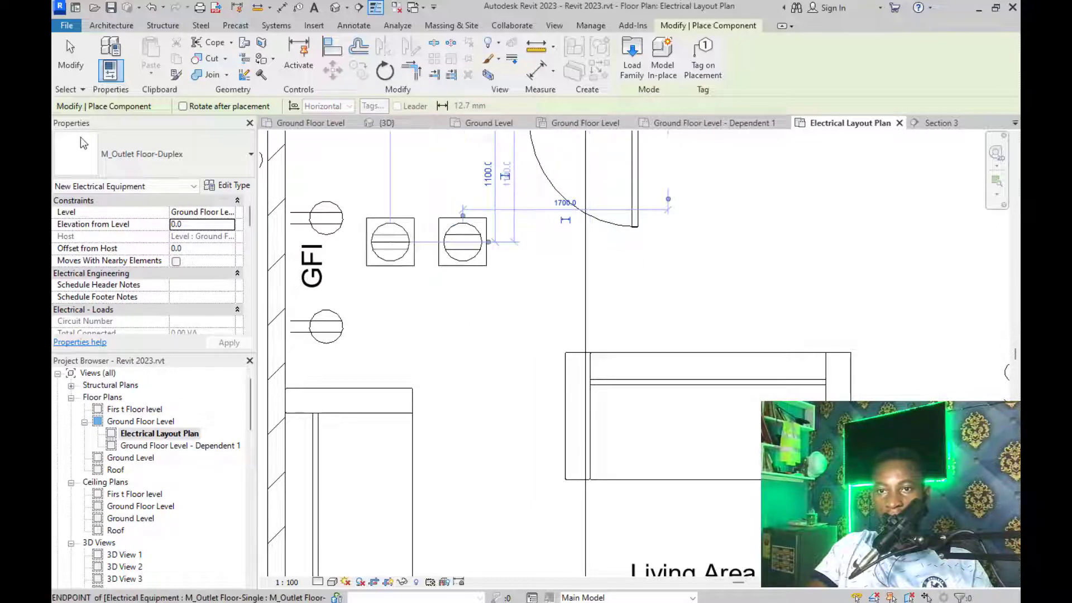
# Browse the loaded component types for further electrical families and search them for "fan", leaving placement without choosing one
pyautogui.click(128, 148)
pyautogui.scroll(1, 124, 215)
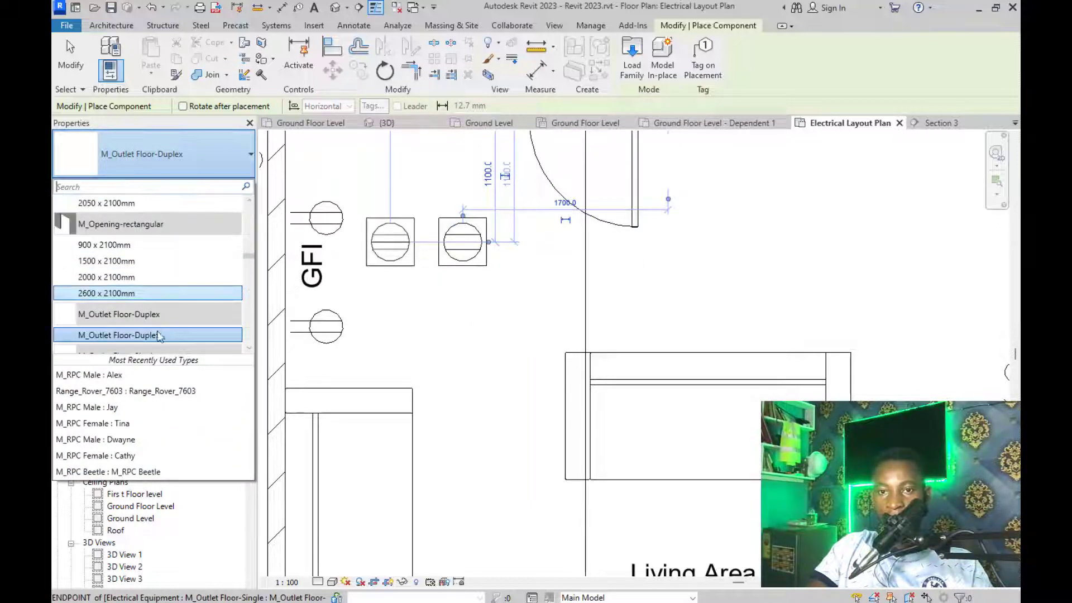
pyautogui.scroll(6, 159, 305)
pyautogui.scroll(10, 161, 307)
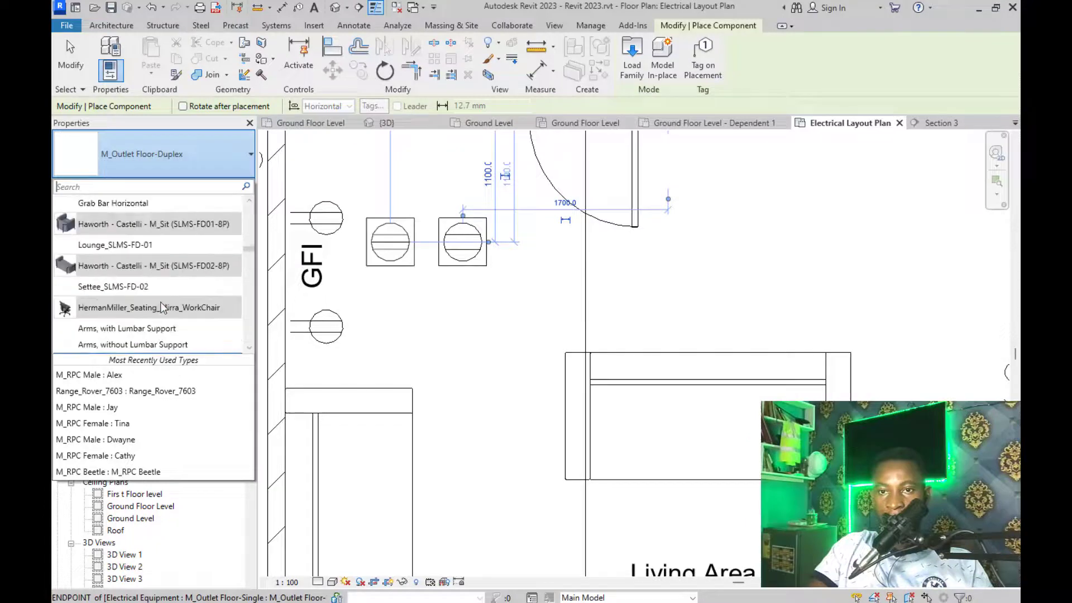
pyautogui.scroll(-6, 160, 304)
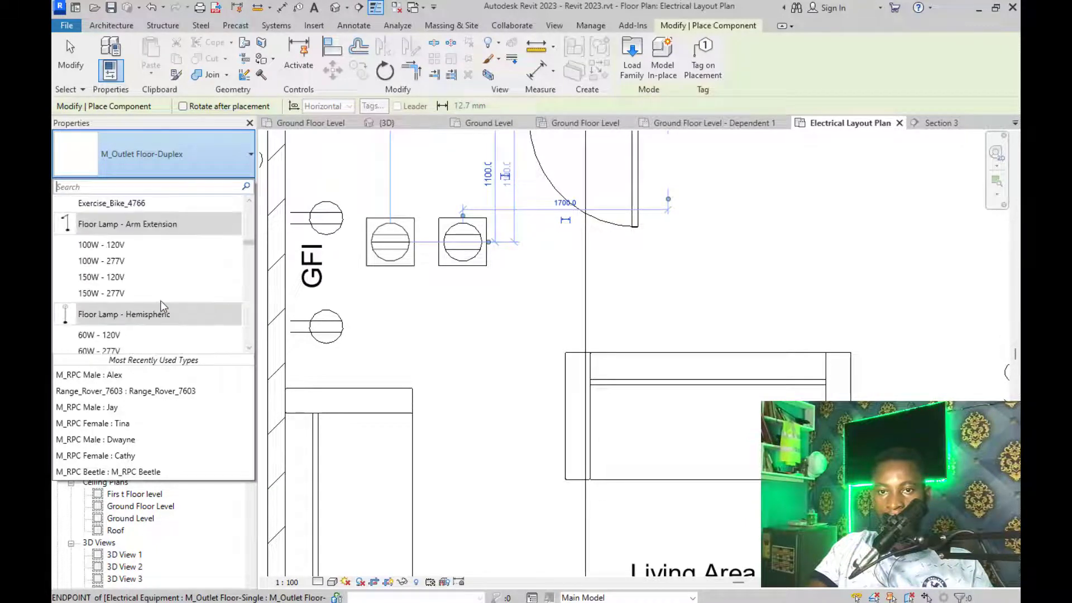
pyautogui.scroll(3, 160, 304)
pyautogui.scroll(10, 160, 304)
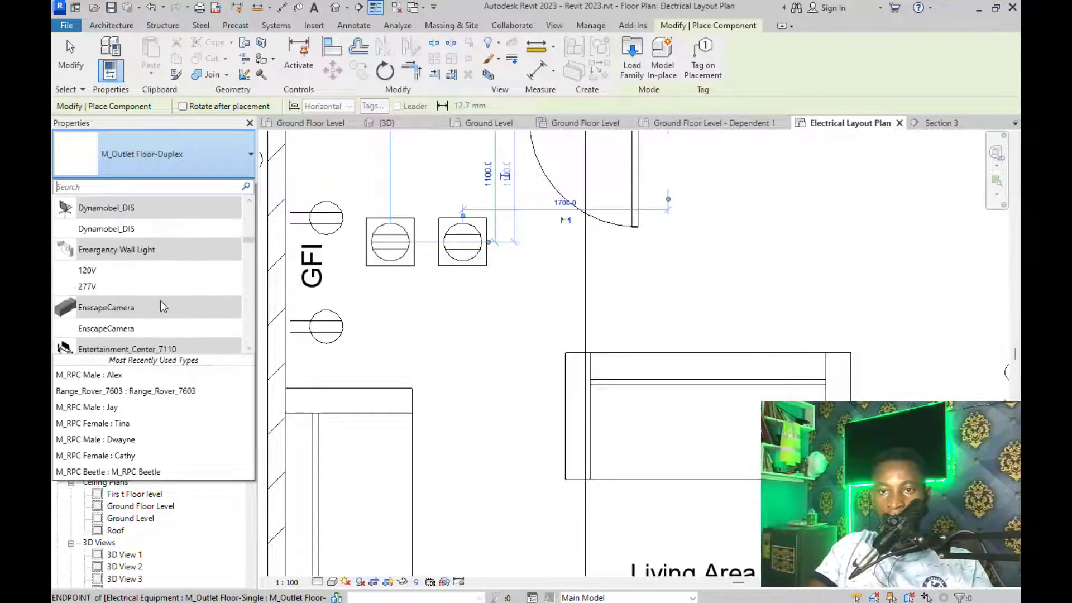
pyautogui.scroll(15, 161, 307)
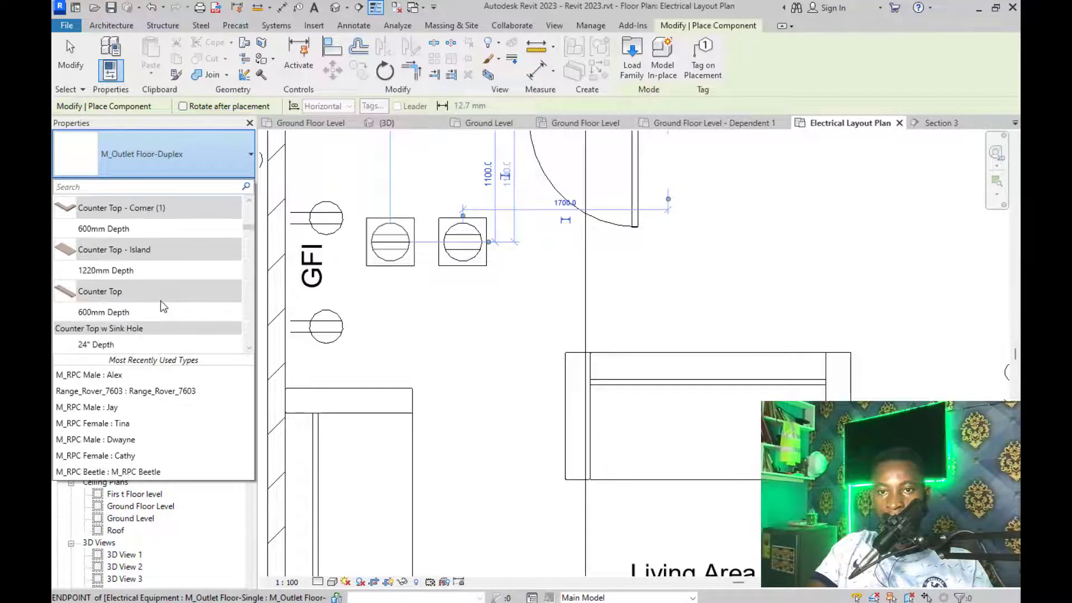
pyautogui.scroll(15, 162, 307)
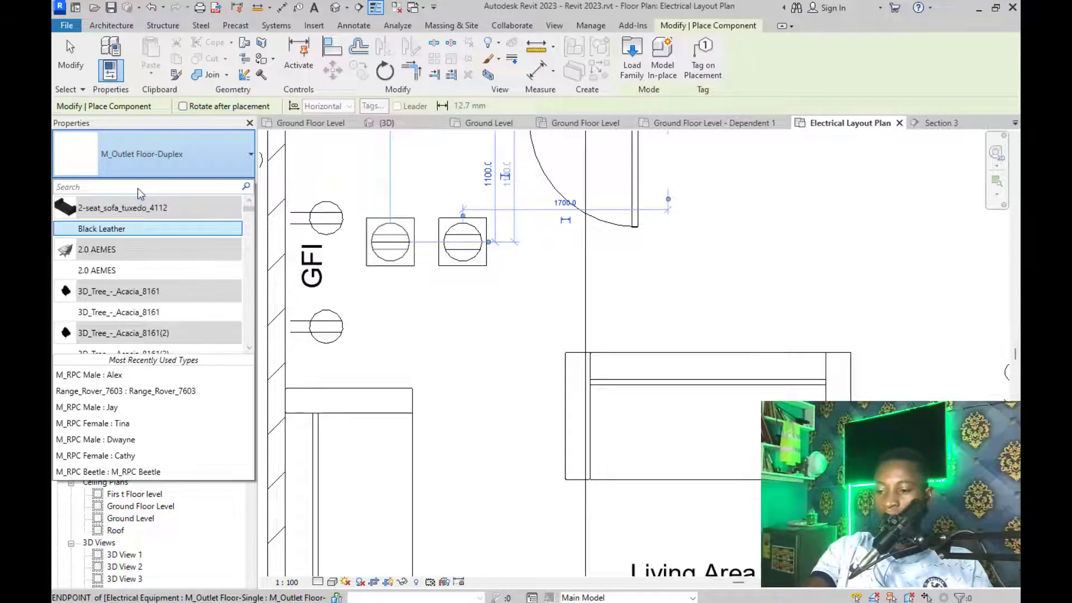
pyautogui.write('fan')
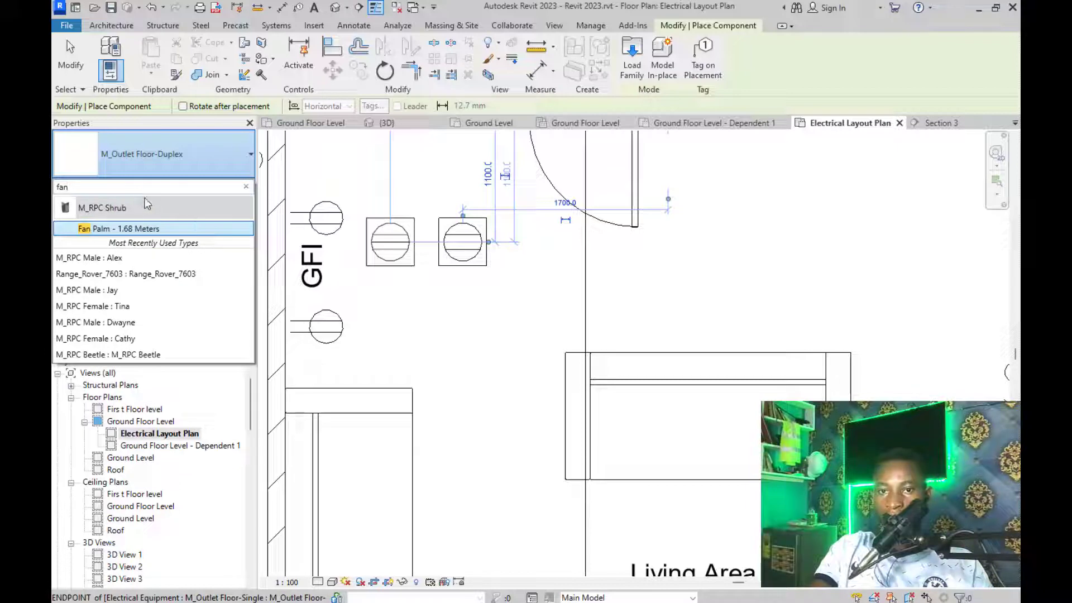
pyautogui.moveTo(158, 239)
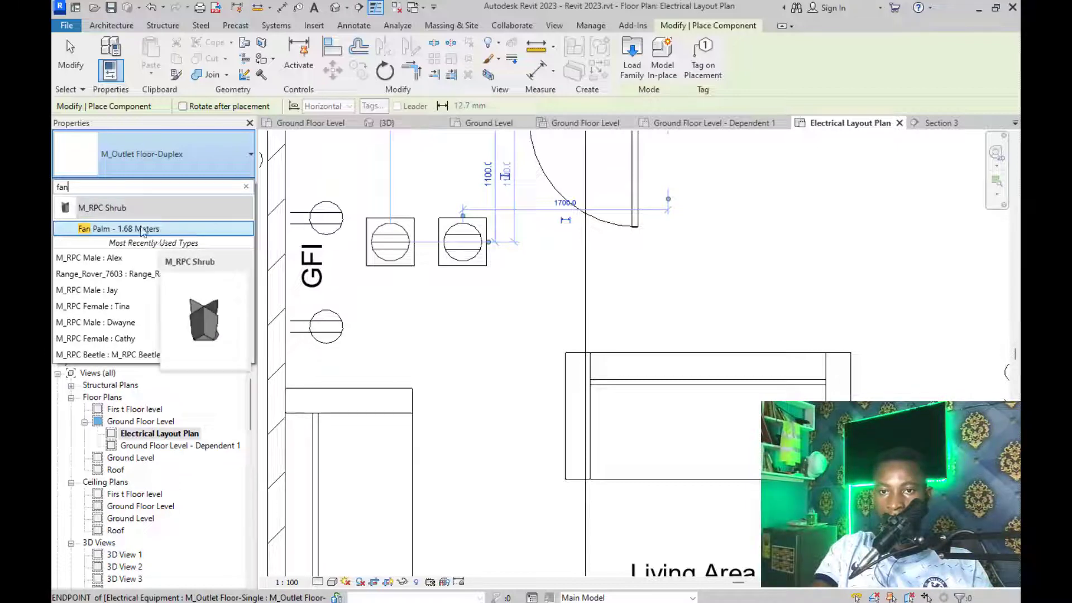
pyautogui.press('Escape')
pyautogui.press('Escape')
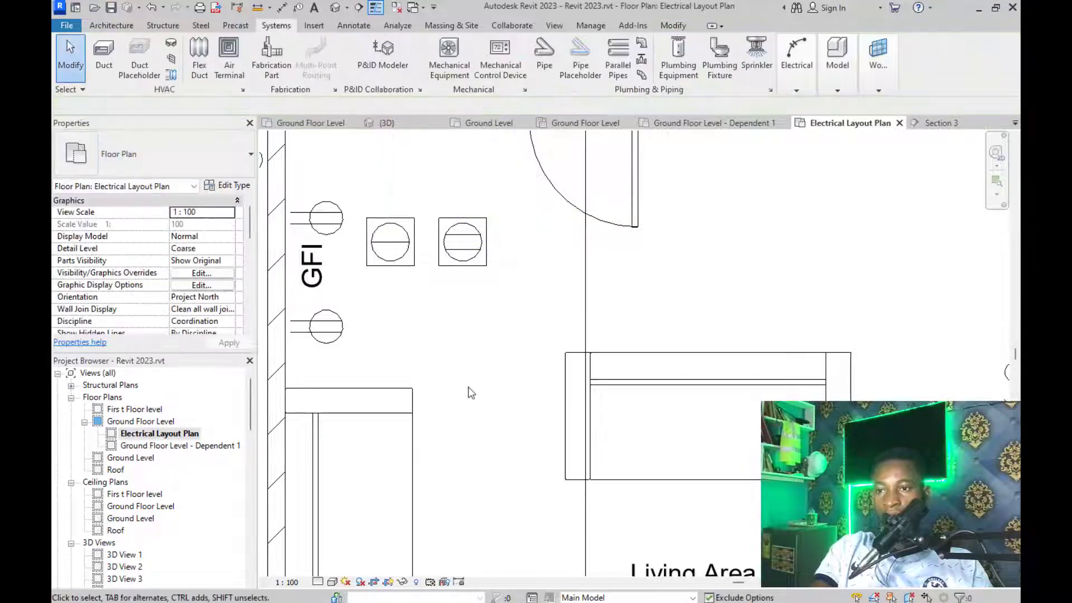
# Place an M_Switch-Double on the living area wall between the wall outlets and the sofa, about 2000 mm from the porch-side wall
pyautogui.scroll(-5, 471, 393)
pyautogui.scroll(6, 447, 307)
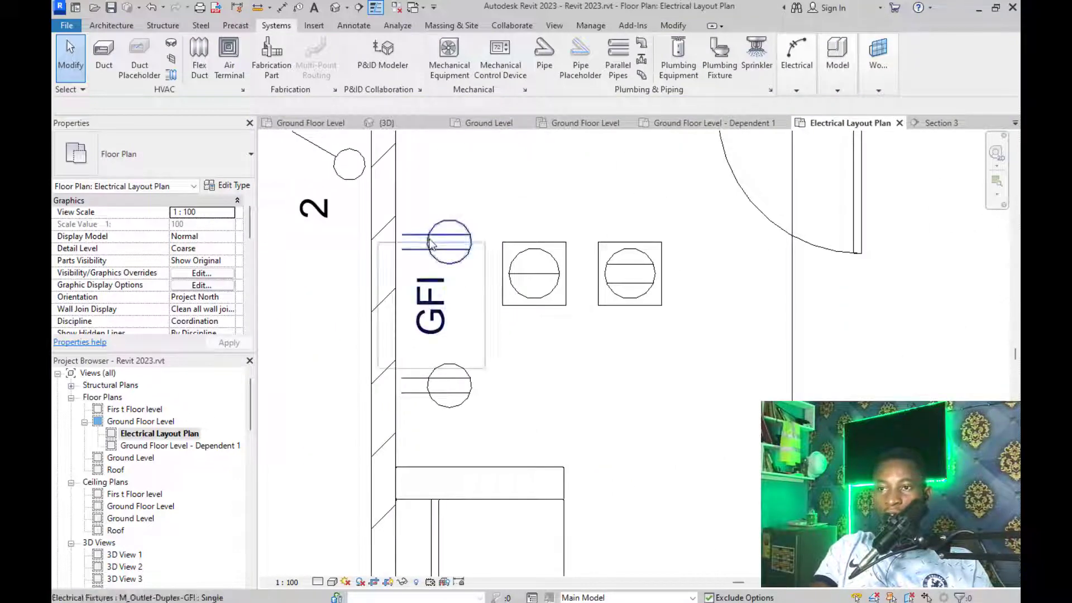
pyautogui.click(836, 88)
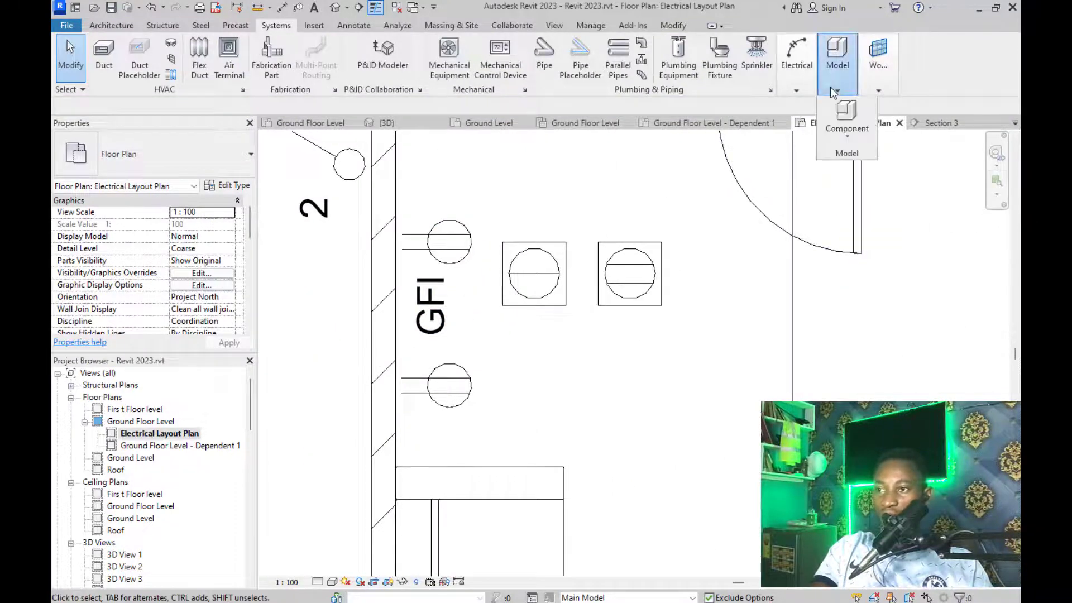
pyautogui.click(852, 139)
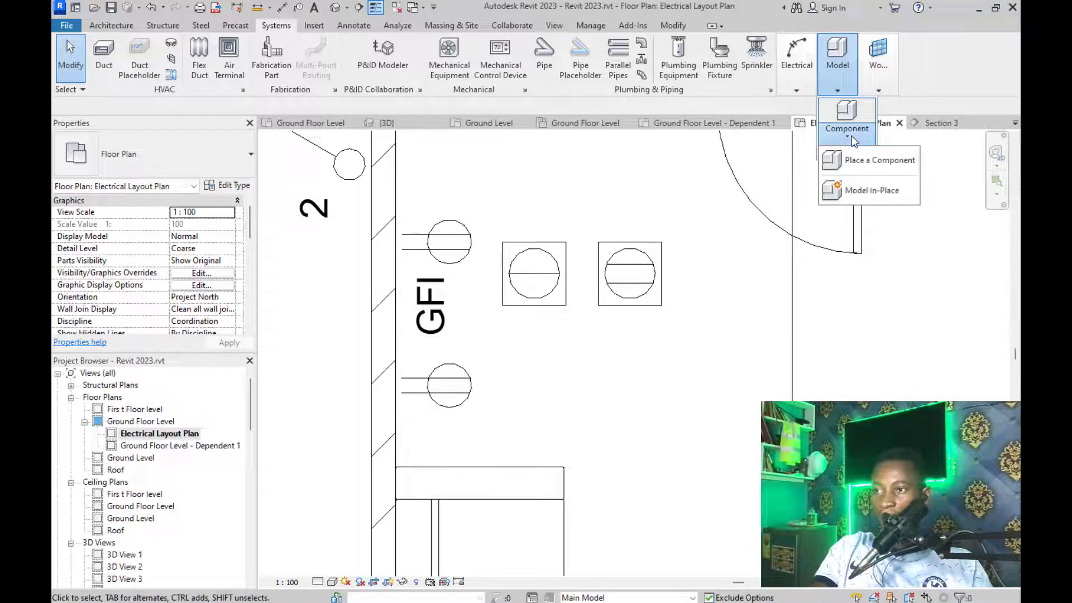
pyautogui.click(854, 160)
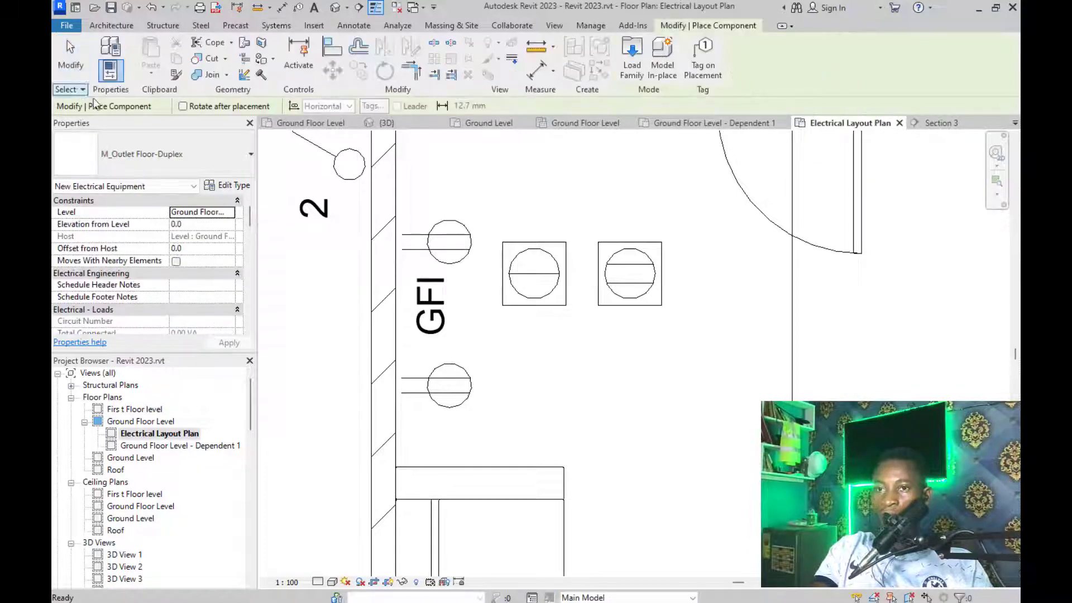
pyautogui.click(212, 168)
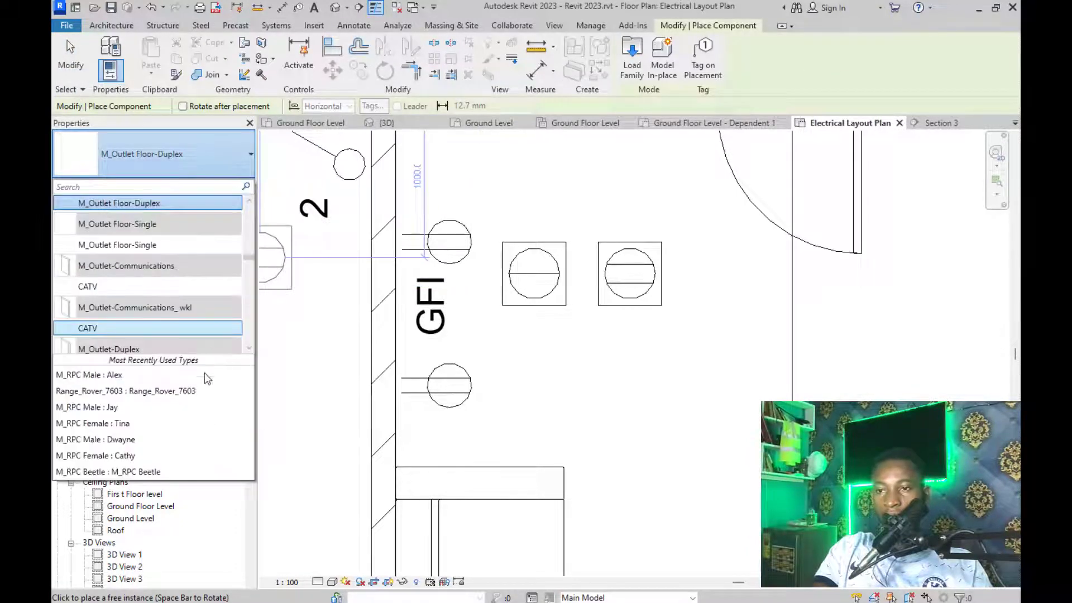
pyautogui.scroll(-8, 178, 331)
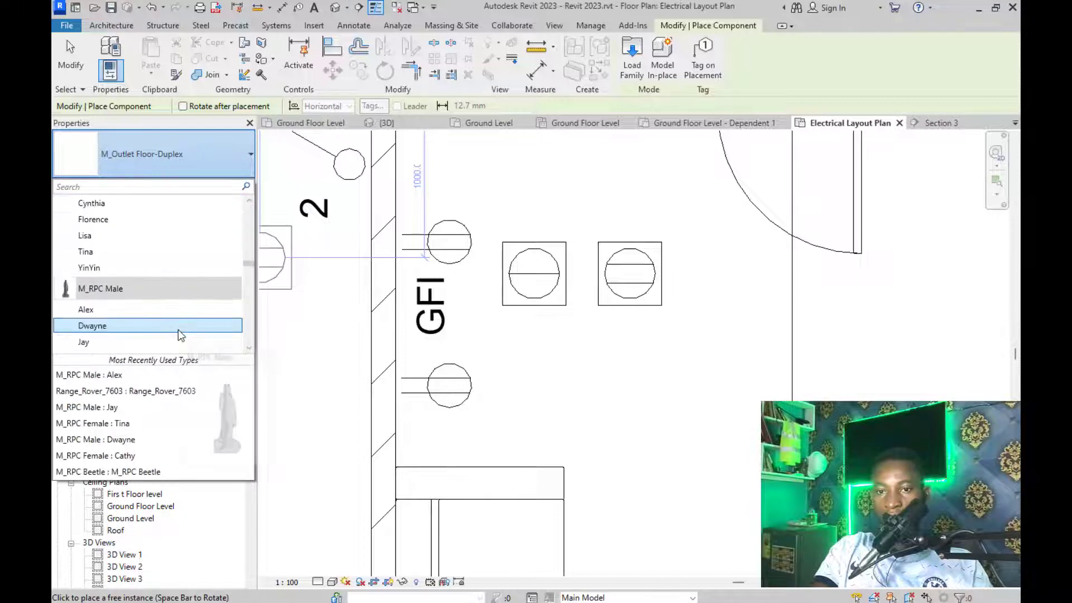
pyautogui.scroll(-5, 179, 330)
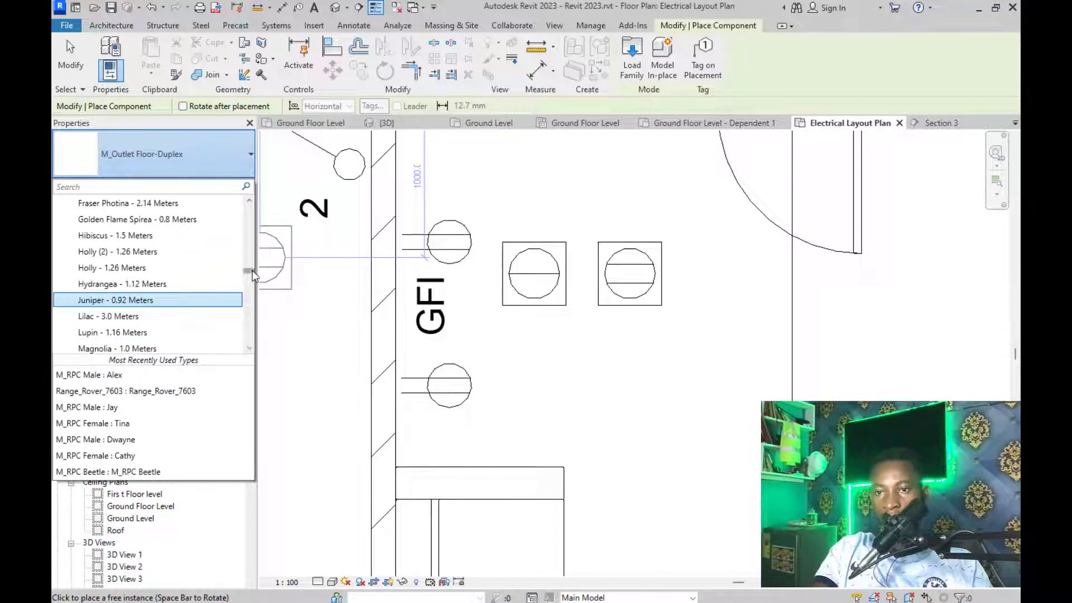
pyautogui.moveTo(252, 271); pyautogui.dragTo(258, 330)
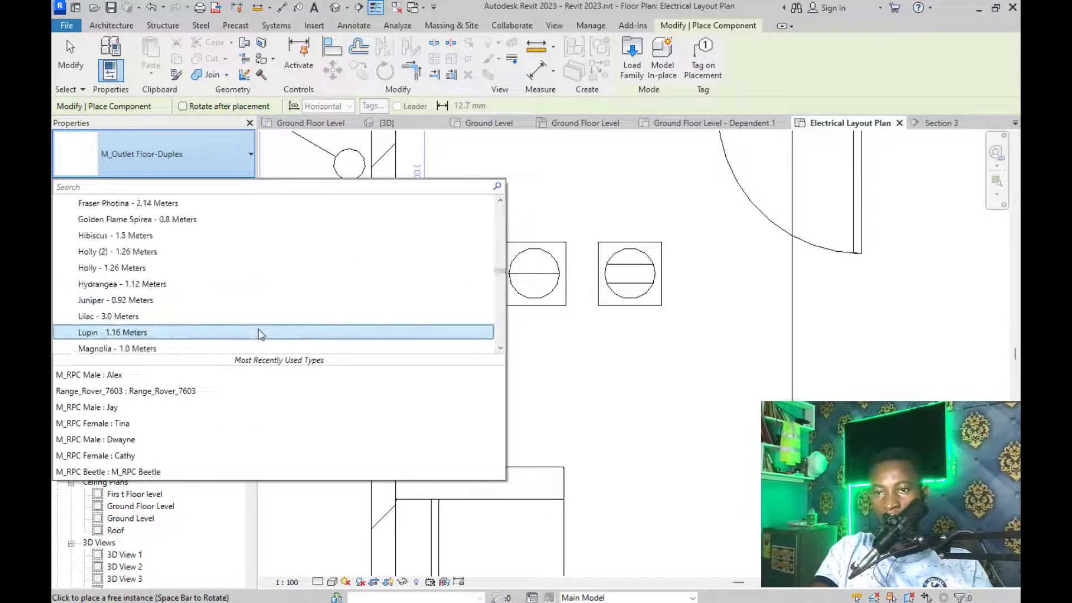
pyautogui.scroll(-15, 240, 311)
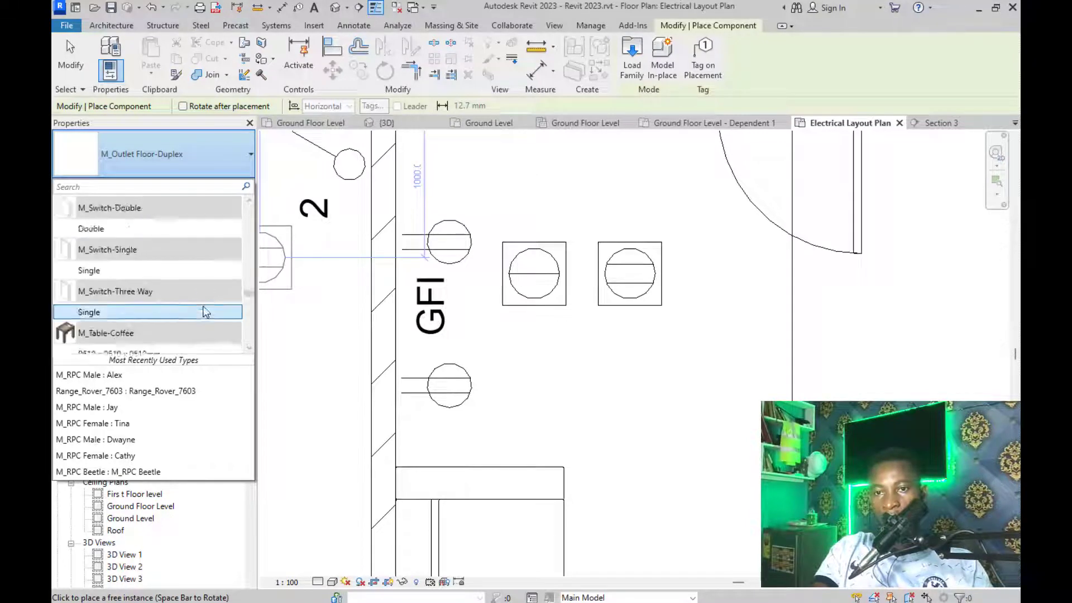
pyautogui.scroll(5, 206, 312)
pyautogui.scroll(-1, 199, 311)
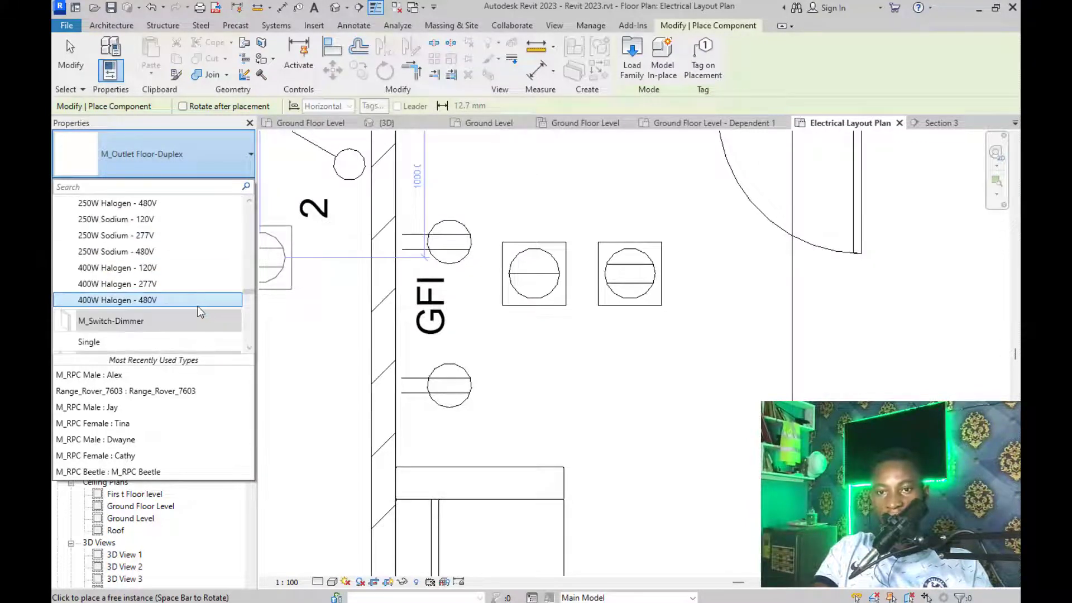
pyautogui.scroll(3, 195, 304)
pyautogui.scroll(-5, 163, 301)
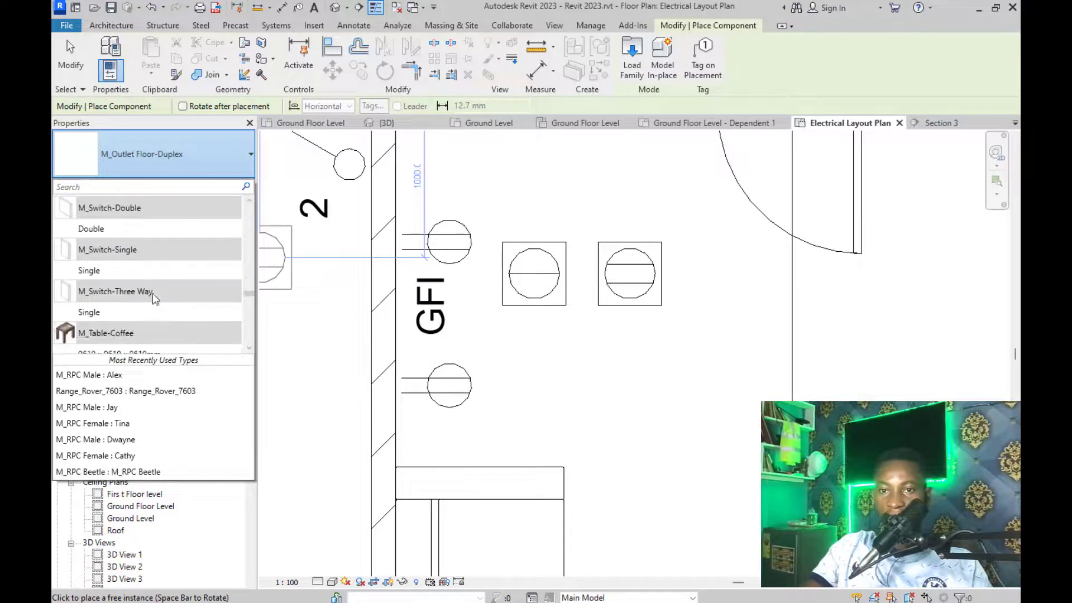
pyautogui.click(97, 229)
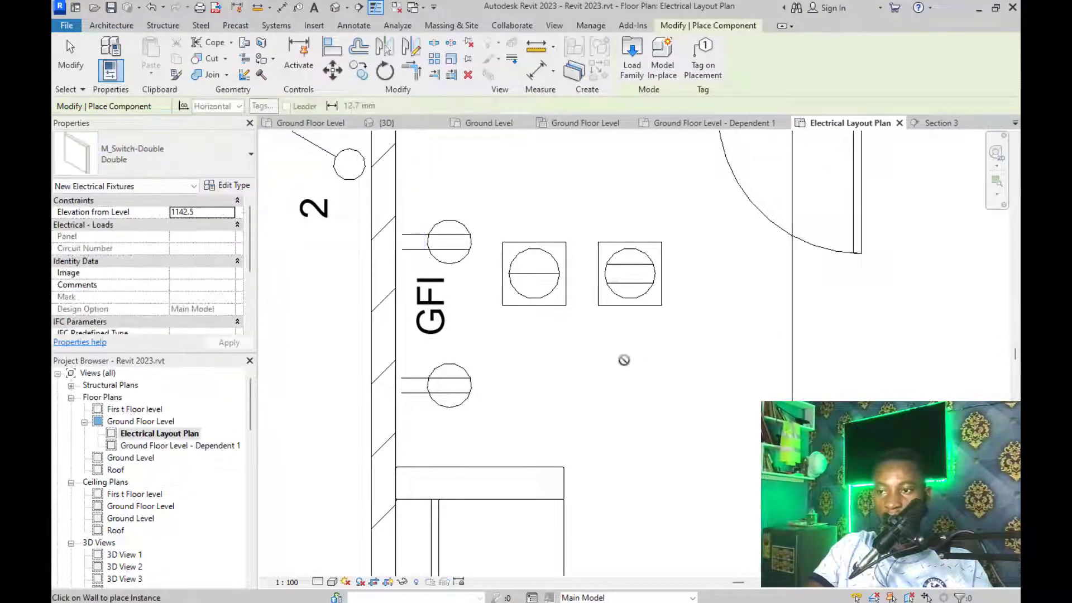
pyautogui.scroll(-2, 544, 349)
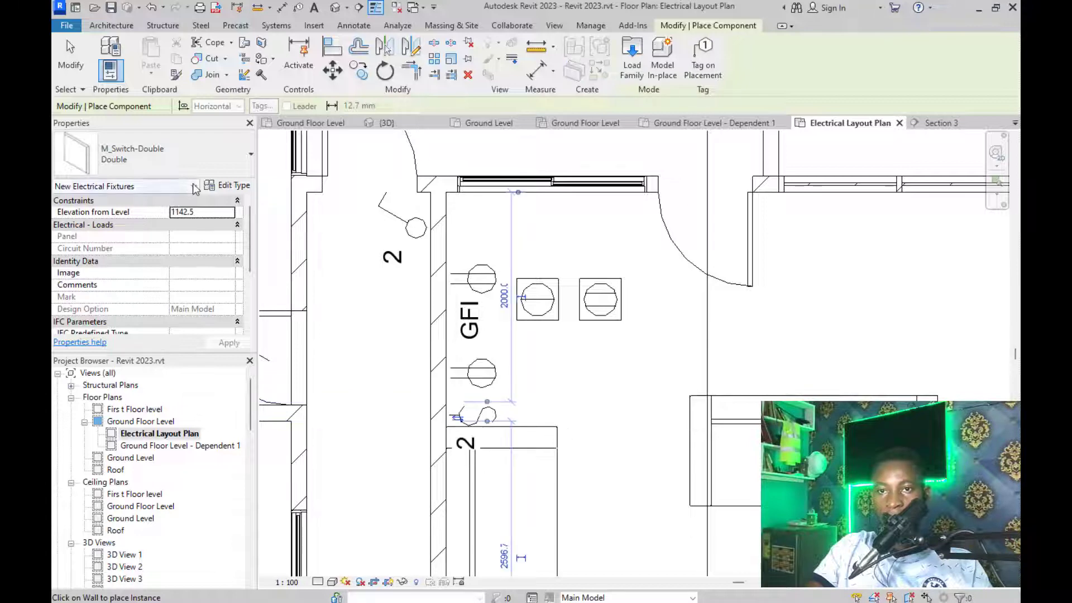
# Place an M_Switch-Three Way and an M_Switch-Dimmer behind the sofa on the same wall, about 2719 mm and 3519 mm from the porch-side wall
pyautogui.click(180, 163)
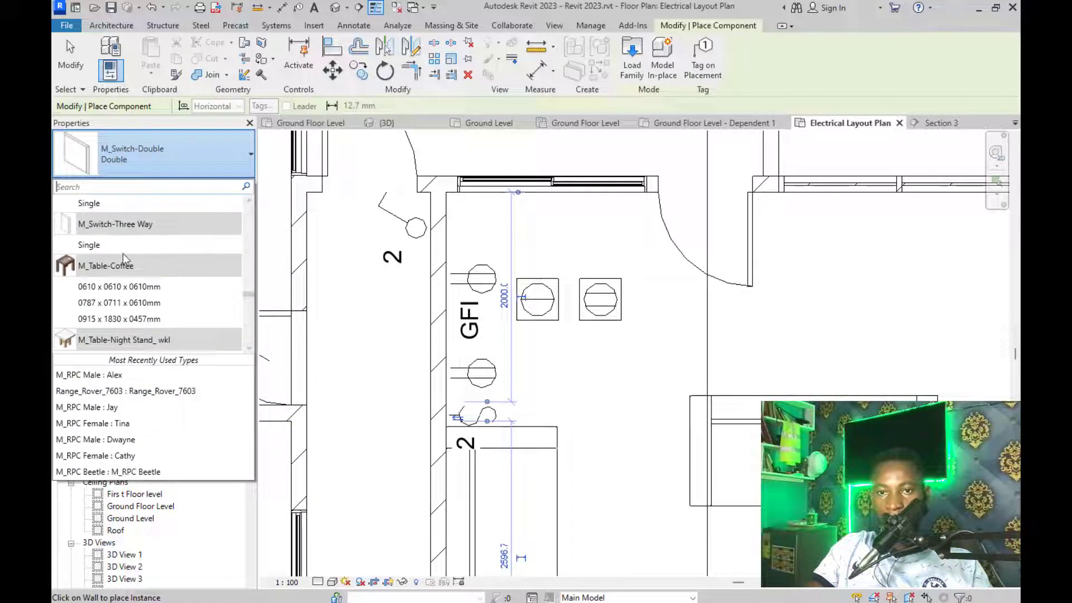
pyautogui.click(122, 245)
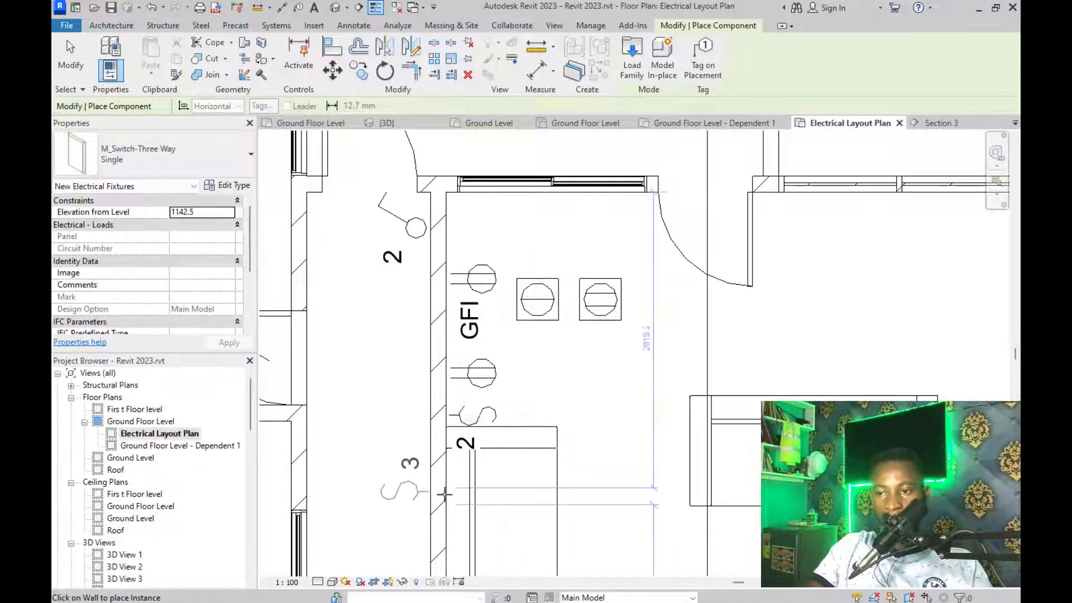
pyautogui.click(175, 172)
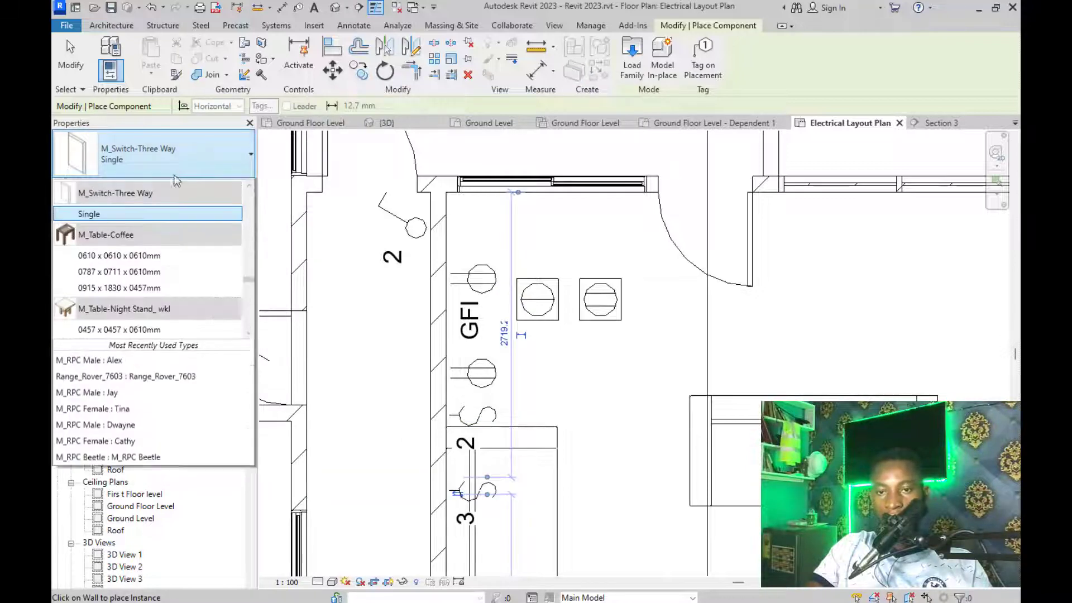
pyautogui.scroll(-1, 175, 240)
pyautogui.scroll(2, 172, 302)
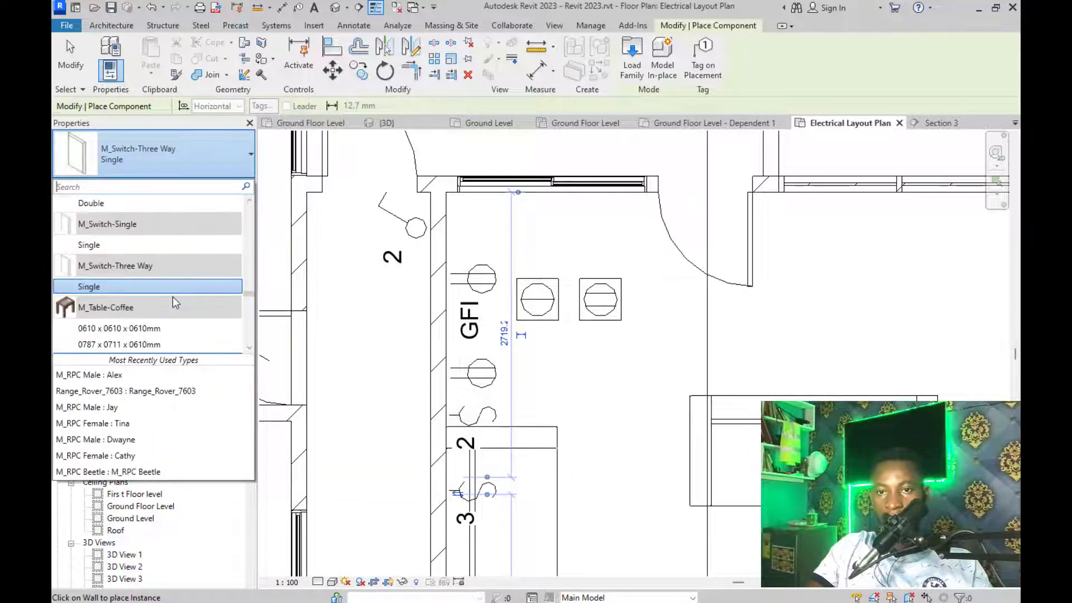
pyautogui.scroll(2, 173, 296)
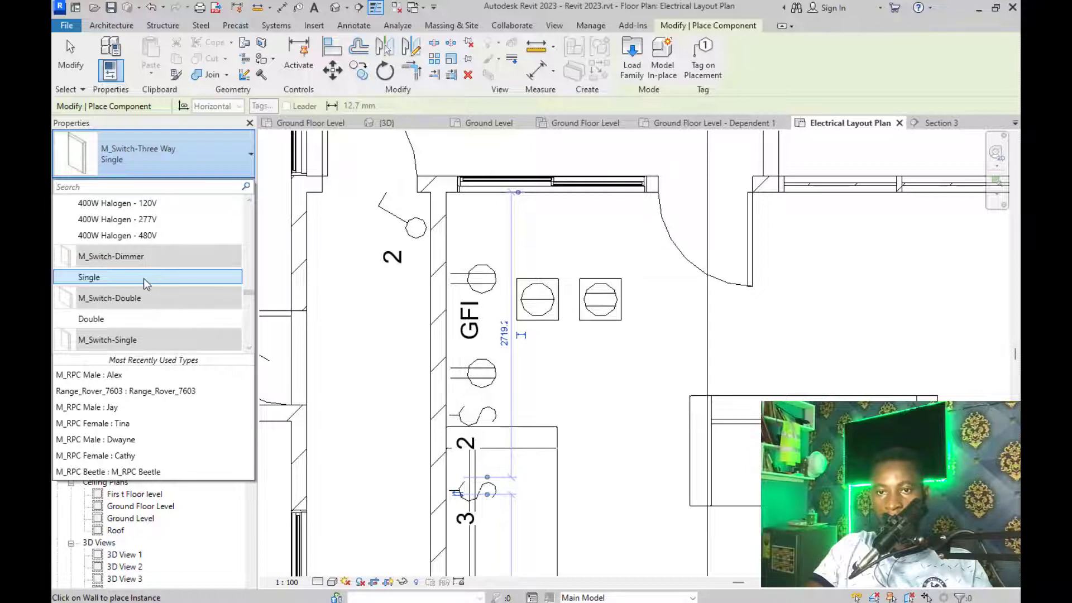
pyautogui.click(146, 284)
pyautogui.scroll(-3, 428, 492)
pyautogui.scroll(2, 429, 491)
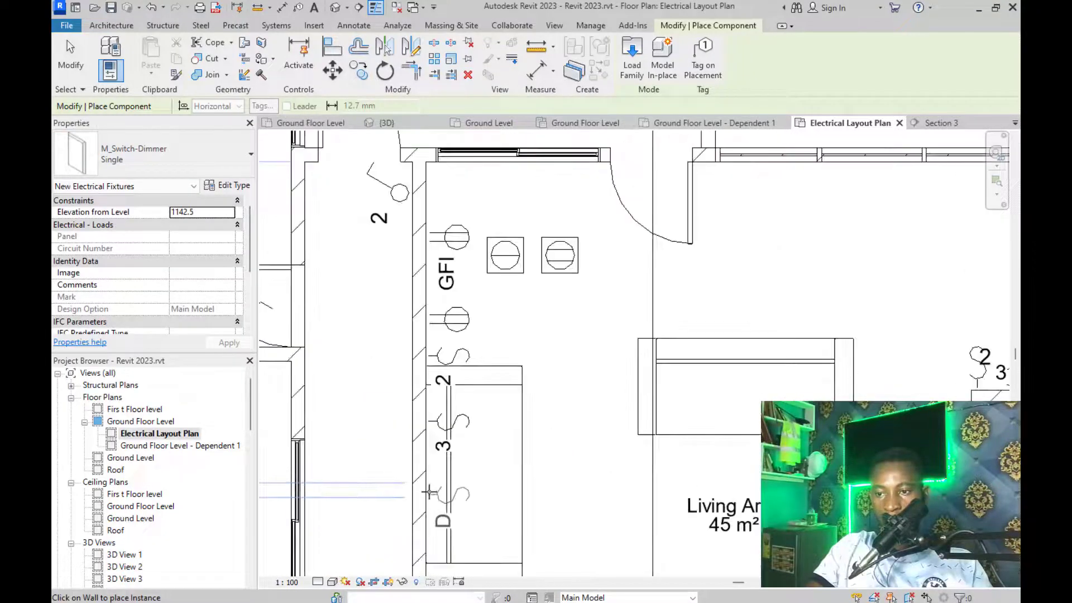
pyautogui.click(159, 156)
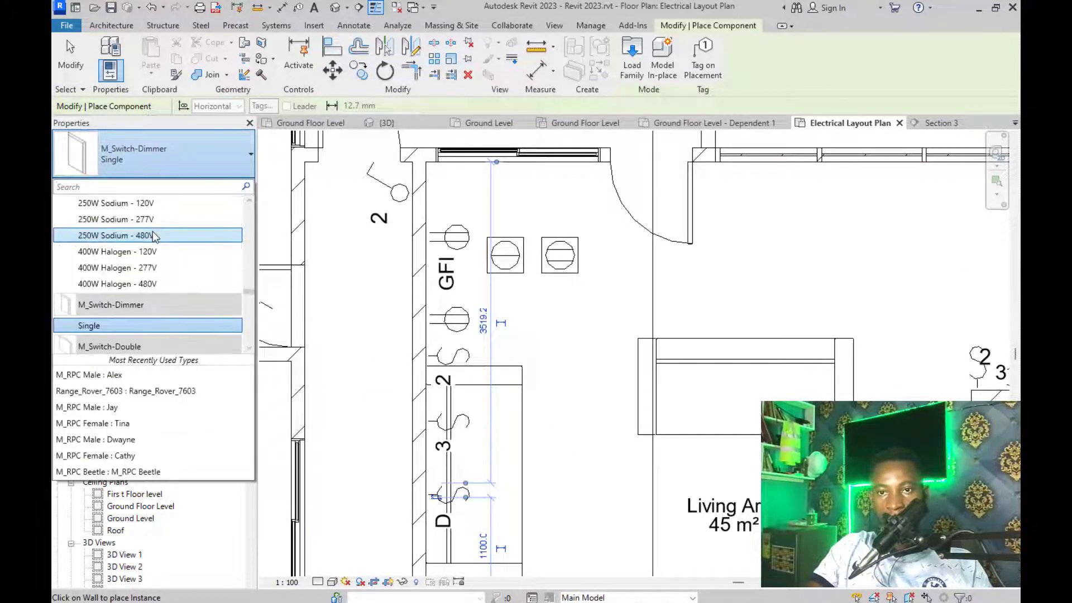
pyautogui.scroll(-10, 156, 246)
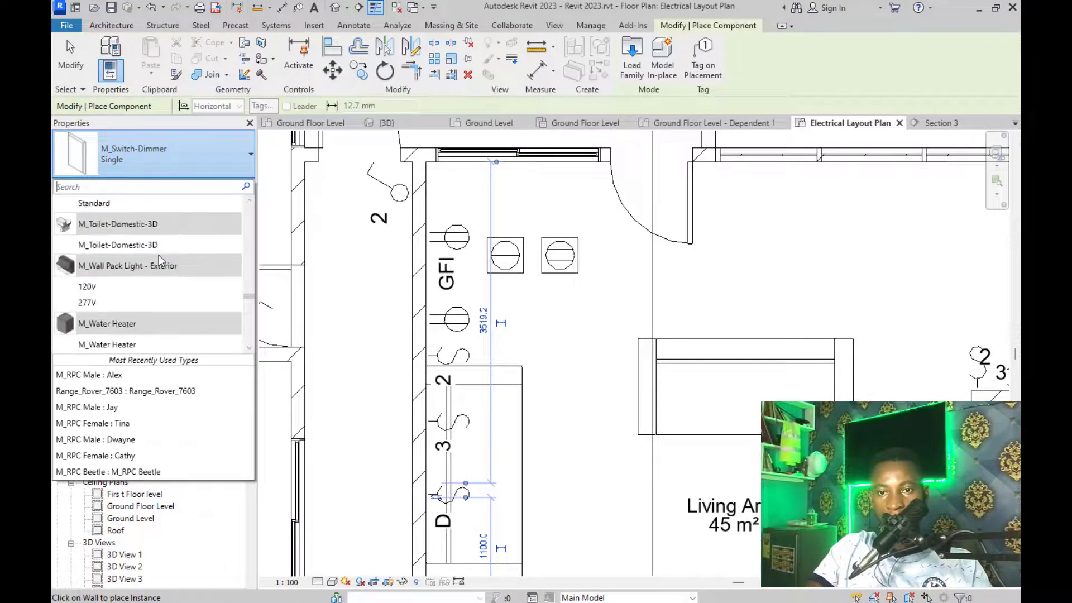
pyautogui.scroll(-12, 161, 260)
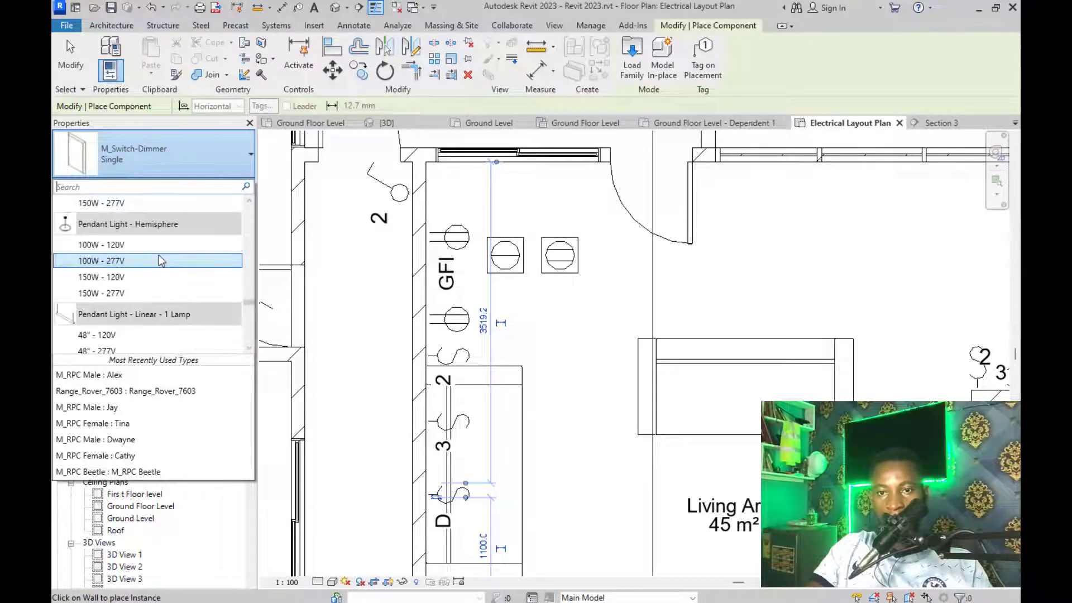
pyautogui.scroll(-10, 161, 261)
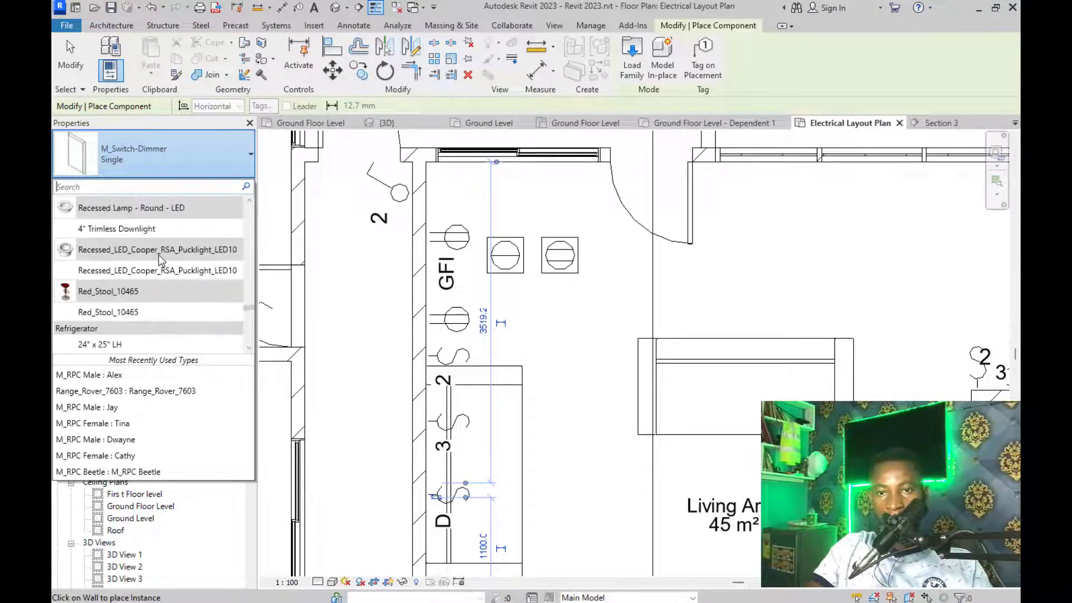
pyautogui.scroll(1, 160, 261)
pyautogui.click(140, 245)
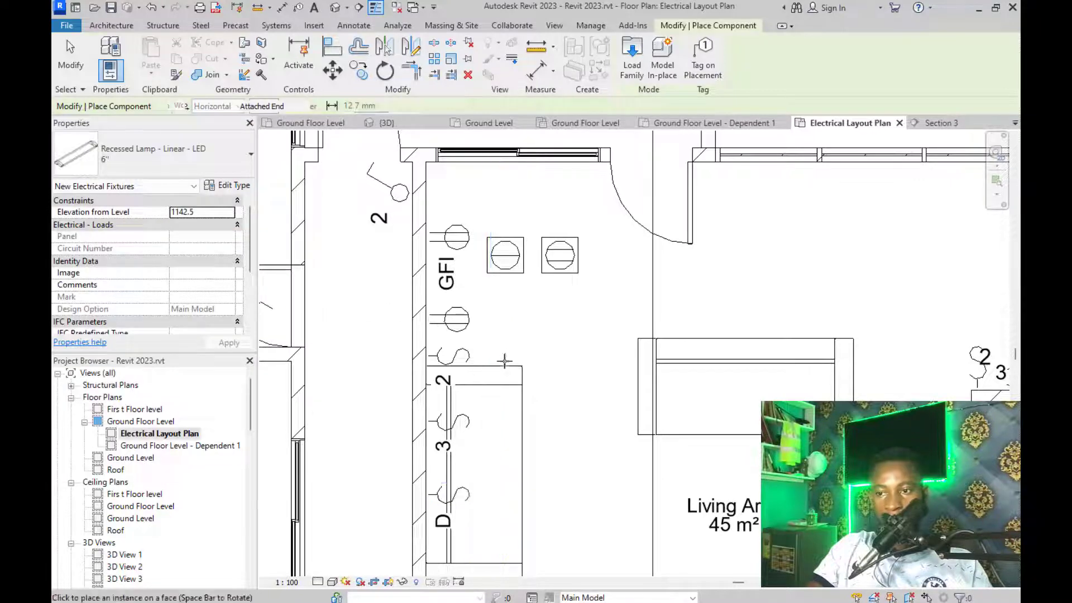
pyautogui.scroll(-5, 504, 361)
pyautogui.scroll(7, 436, 491)
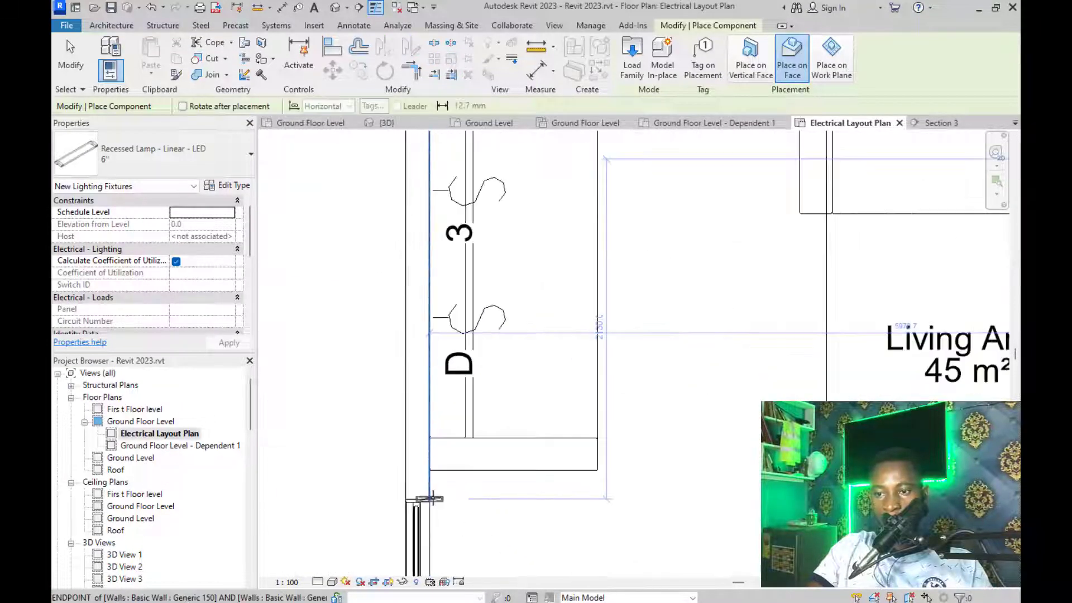
# Place a Sgl Socket - Switched on the same living area wall at the sofa's corridor-side end, about 100 mm from the window
pyautogui.click(150, 154)
pyautogui.scroll(-5, 157, 283)
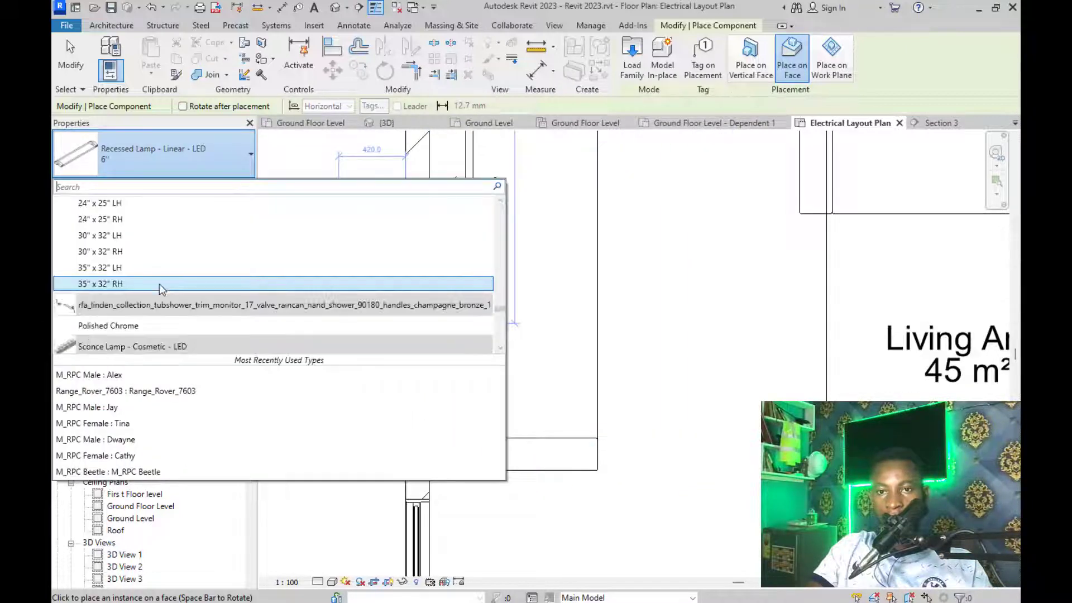
pyautogui.scroll(-5, 159, 284)
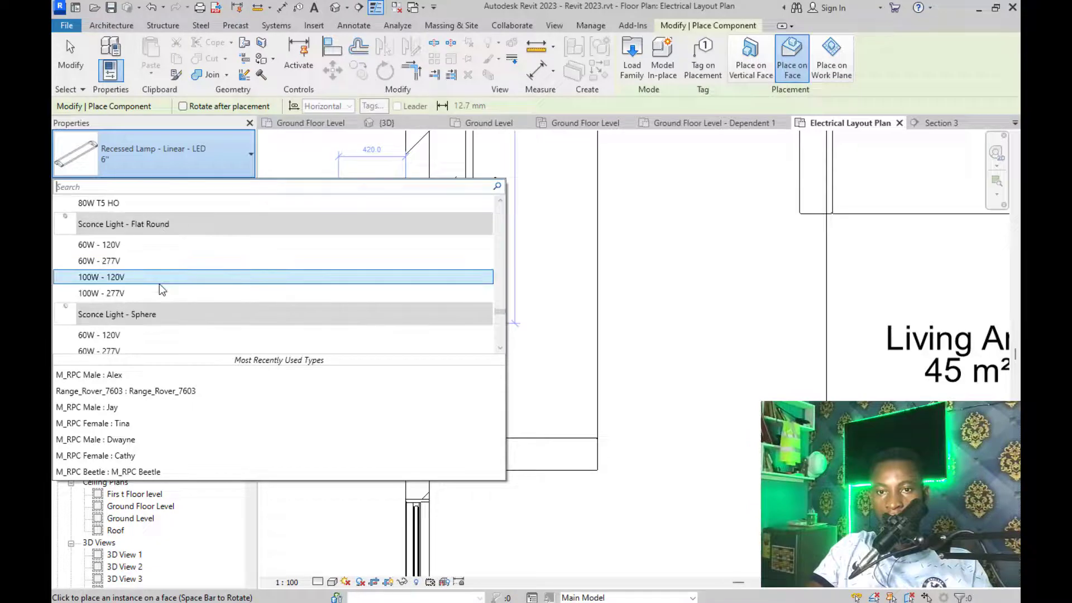
pyautogui.scroll(-5, 159, 284)
pyautogui.click(159, 292)
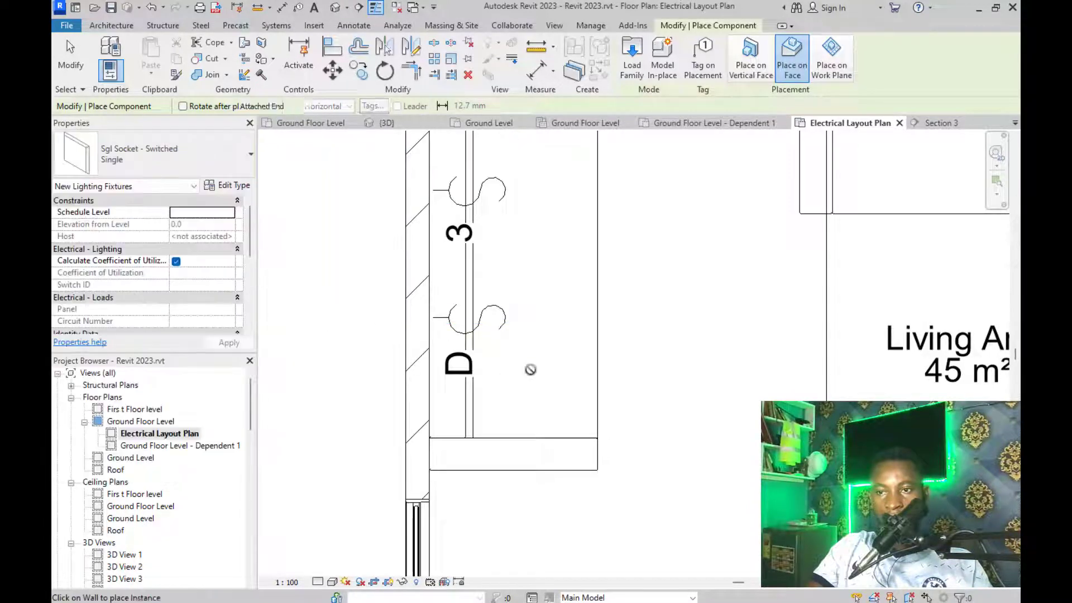
pyautogui.scroll(-3, 553, 349)
pyautogui.scroll(2, 467, 403)
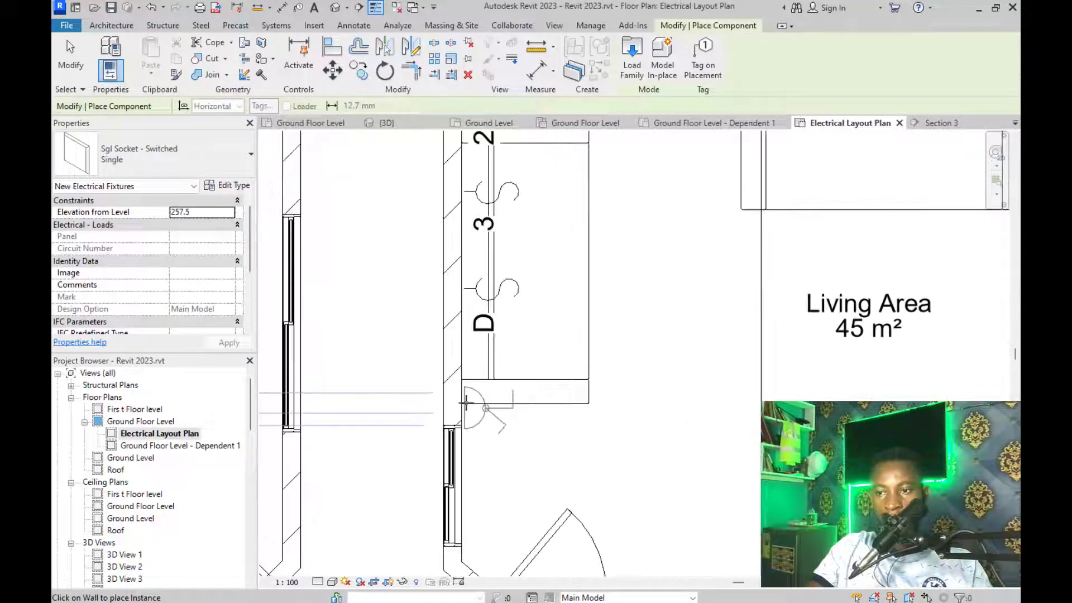
# Place a Sgl Socket on the same wall between the porch-side corner and the nearest outlet, about 200 mm from the porch-side wall
pyautogui.click(83, 168)
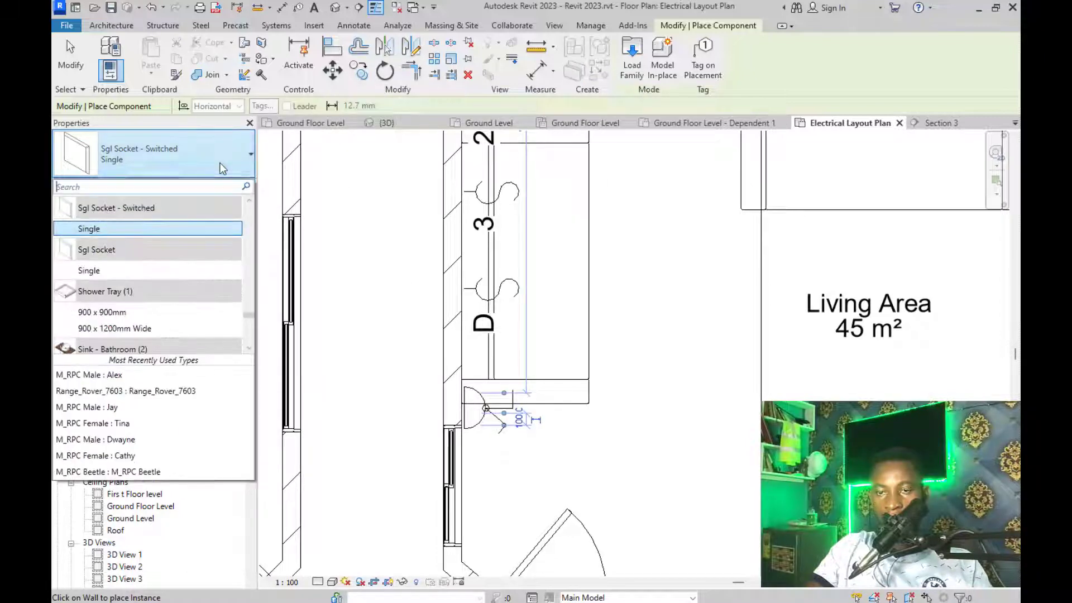
pyautogui.click(176, 271)
pyautogui.scroll(-2, 481, 436)
pyautogui.scroll(1, 480, 475)
pyautogui.scroll(-4, 480, 475)
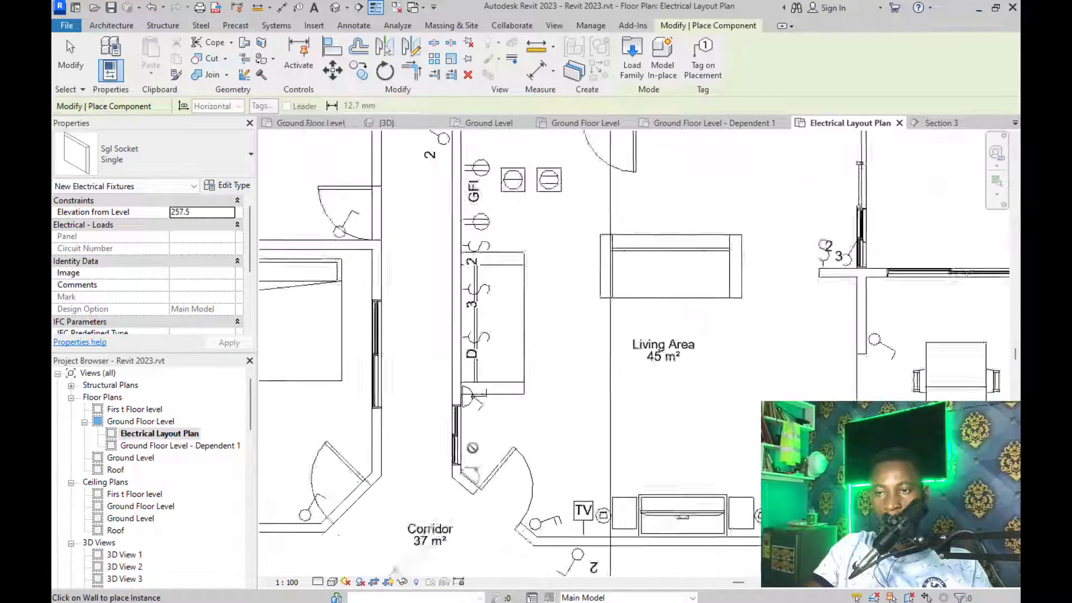
pyautogui.scroll(3, 534, 249)
pyautogui.scroll(2, 483, 220)
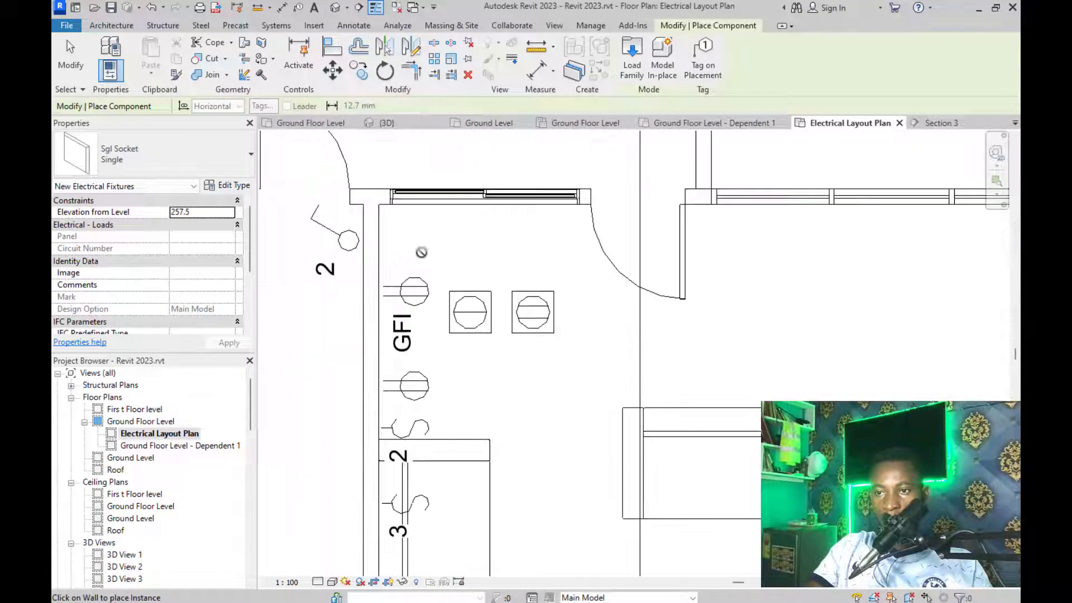
pyautogui.click(384, 240)
# Place a Switch - Double Pole on the living area's porch-side wall, beneath the window beside the porch door
pyautogui.click(174, 159)
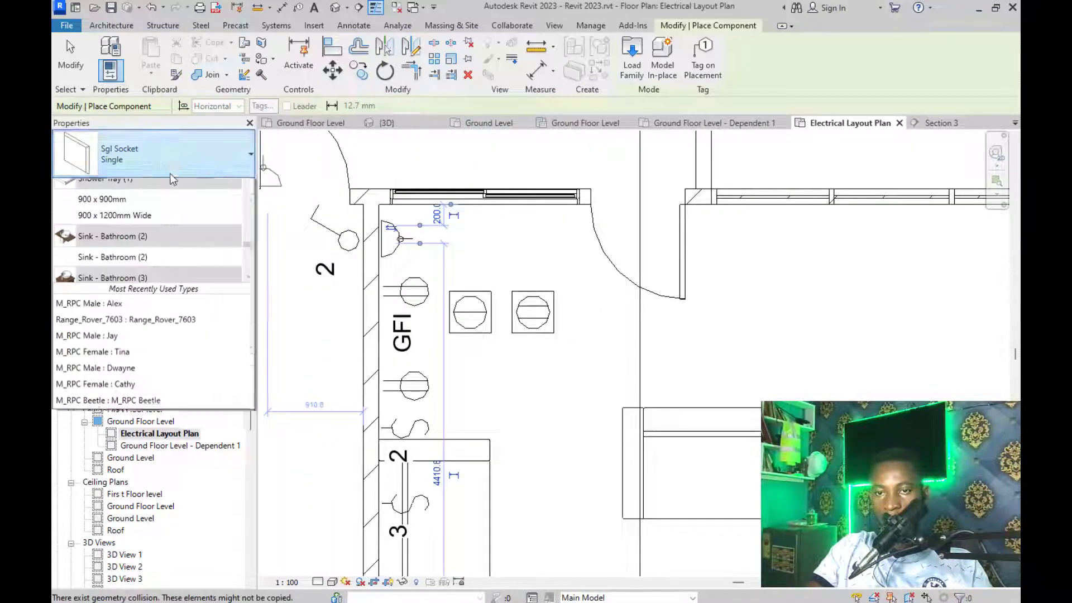
pyautogui.scroll(-8, 150, 291)
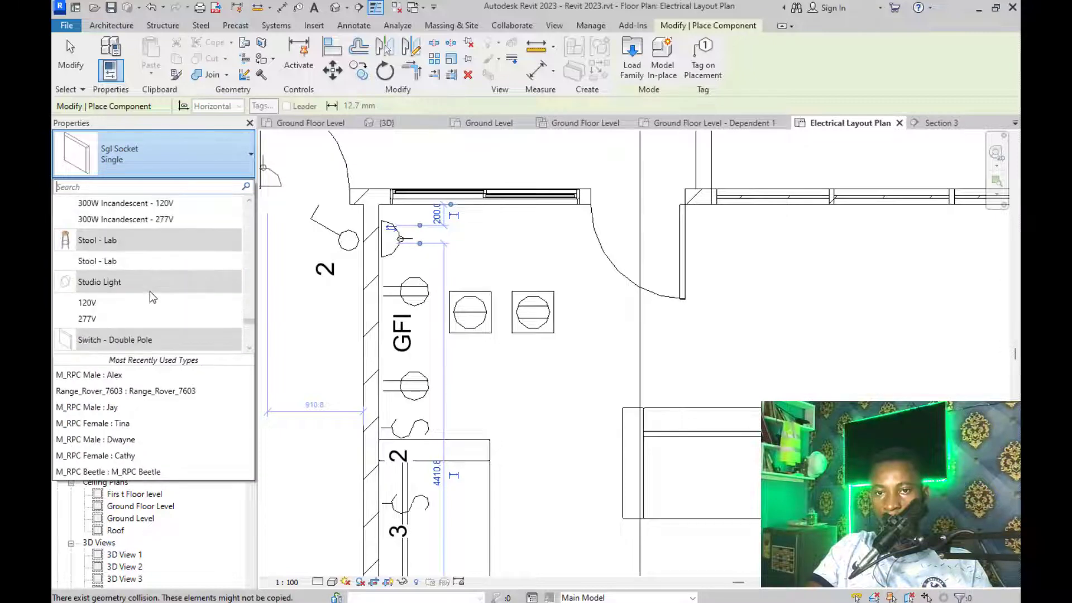
pyautogui.scroll(2, 149, 290)
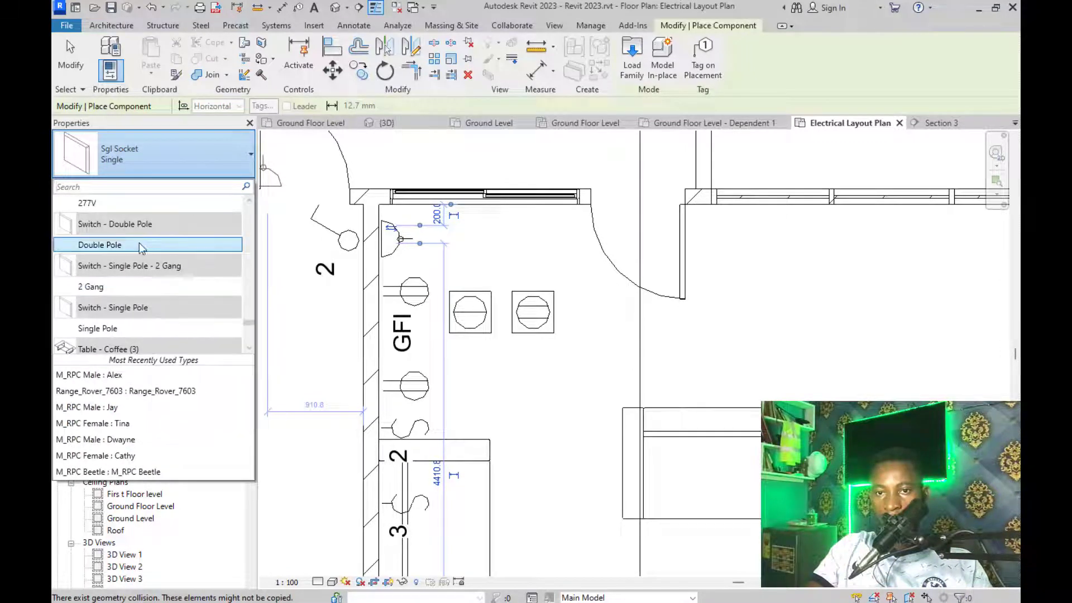
pyautogui.click(112, 245)
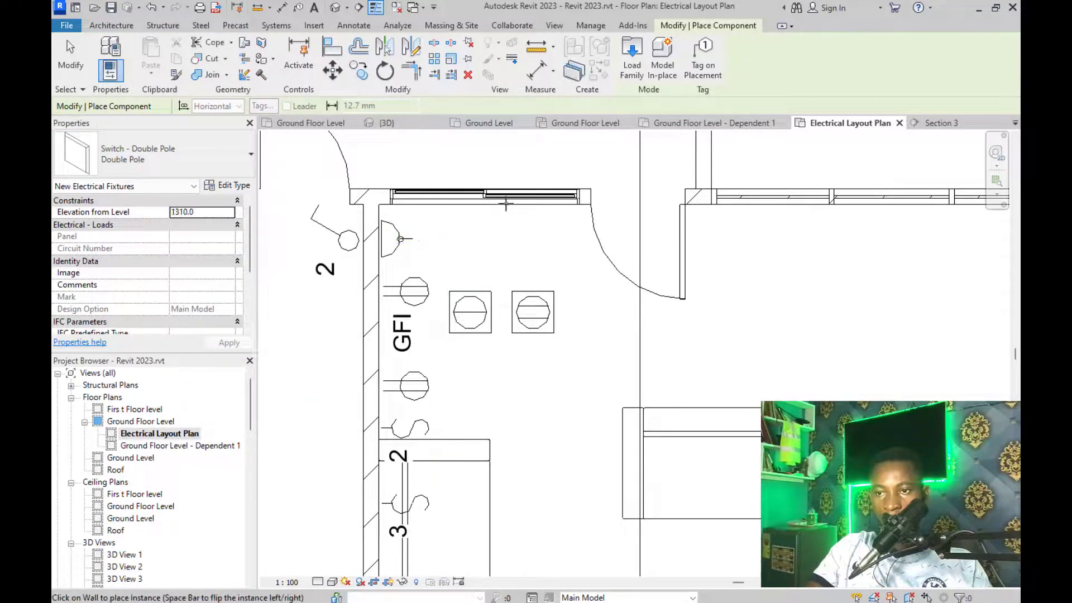
# Place a Switch - Single Pole - 2 Gang on the porch-side wall beyond the door, about 200 mm from the door opening
pyautogui.click(164, 157)
pyautogui.click(122, 273)
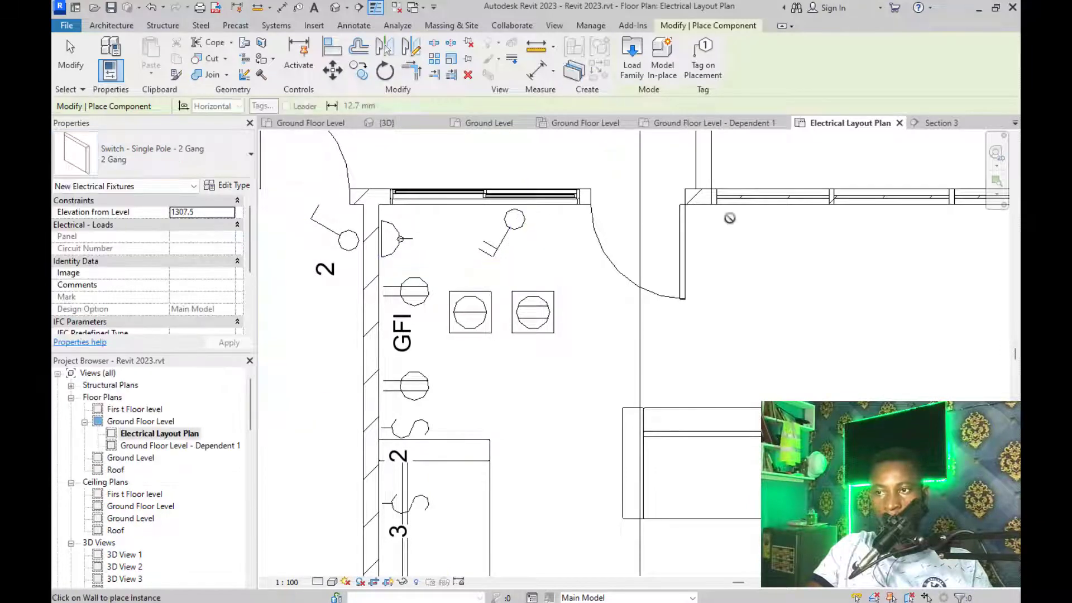
pyautogui.click(706, 207)
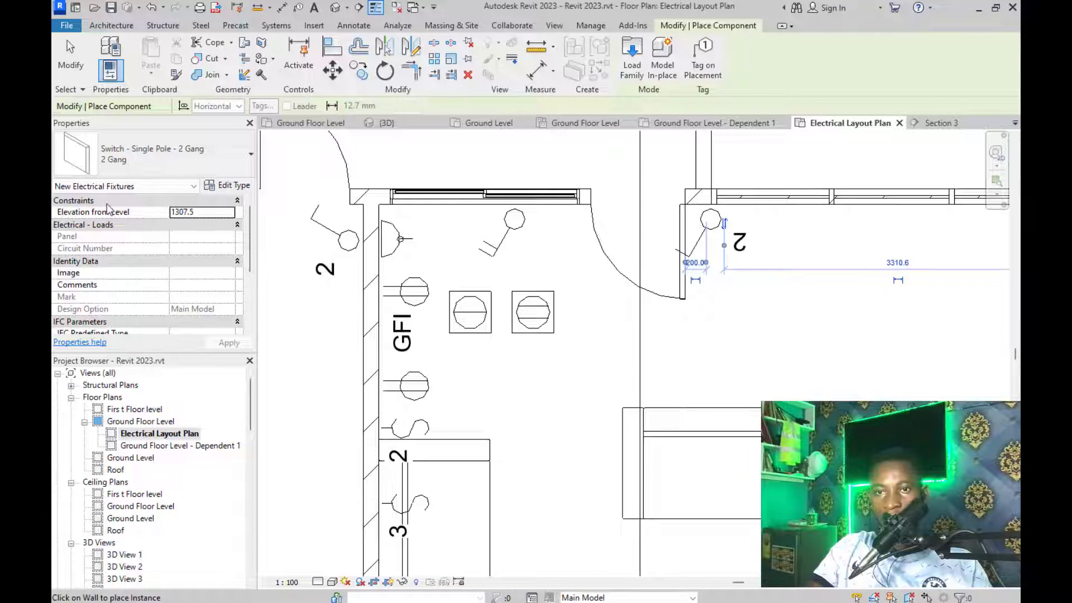
# Place a Switch - Single Pole on the same wall along the long window, about 800 mm from the 2 Gang switch, and end placement
pyautogui.click(157, 154)
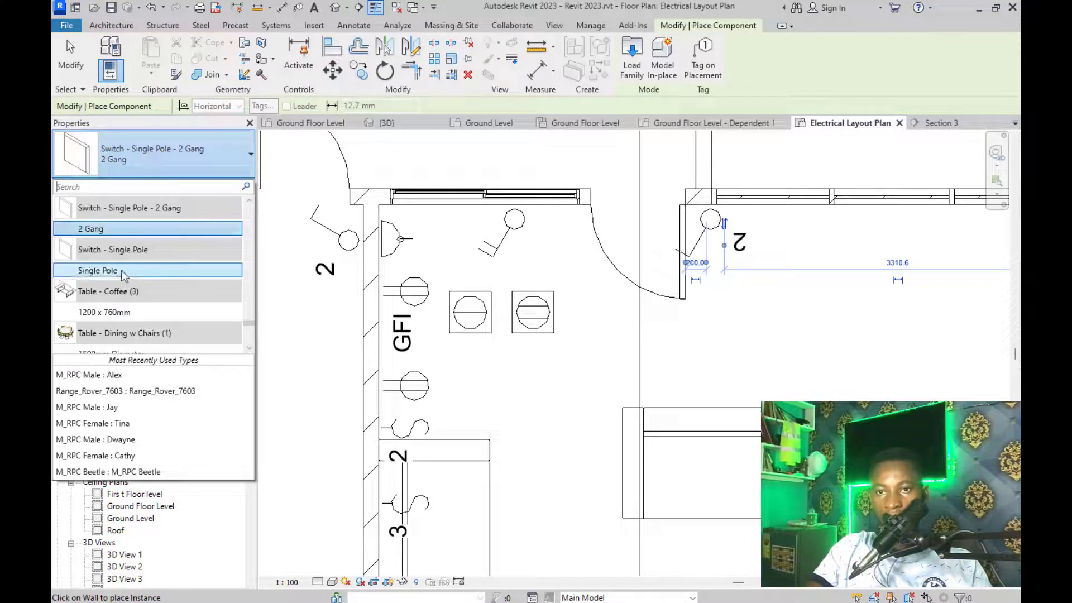
pyautogui.click(123, 273)
pyautogui.click(801, 207)
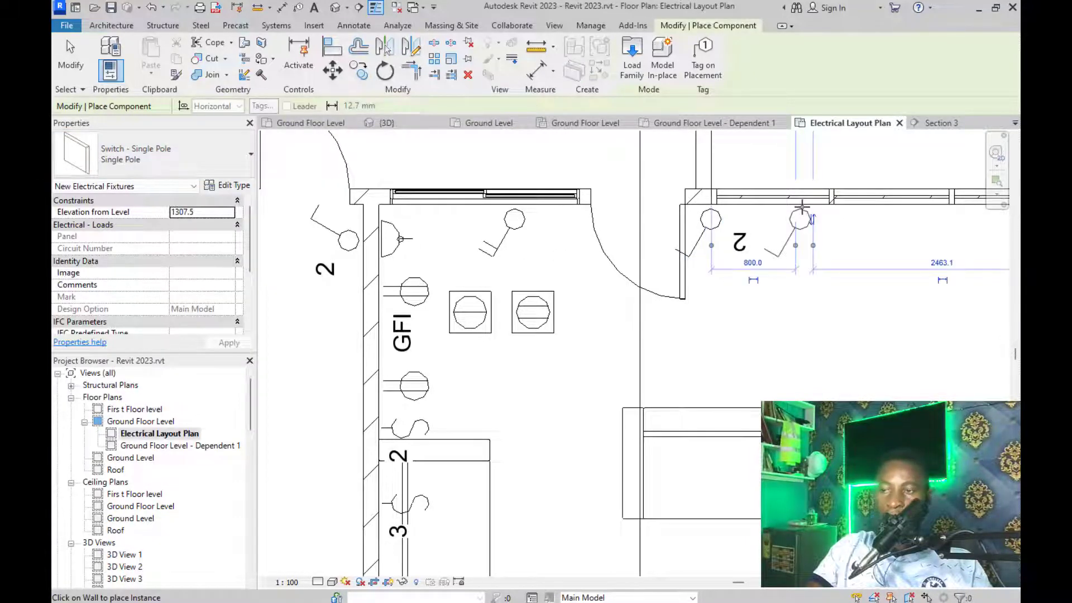
pyautogui.press('Escape')
pyautogui.press('Escape')
pyautogui.scroll(-4, 608, 277)
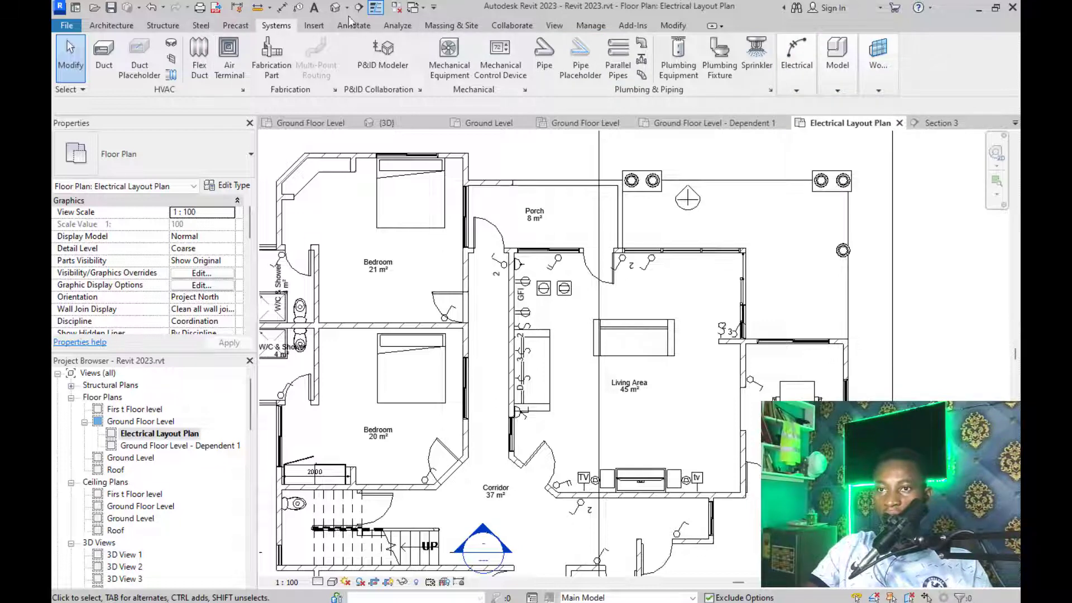
# Start loading a family and examine the outlet, switch and panel families in the Electrical Power Terminals and Distribution folders
pyautogui.click(324, 24)
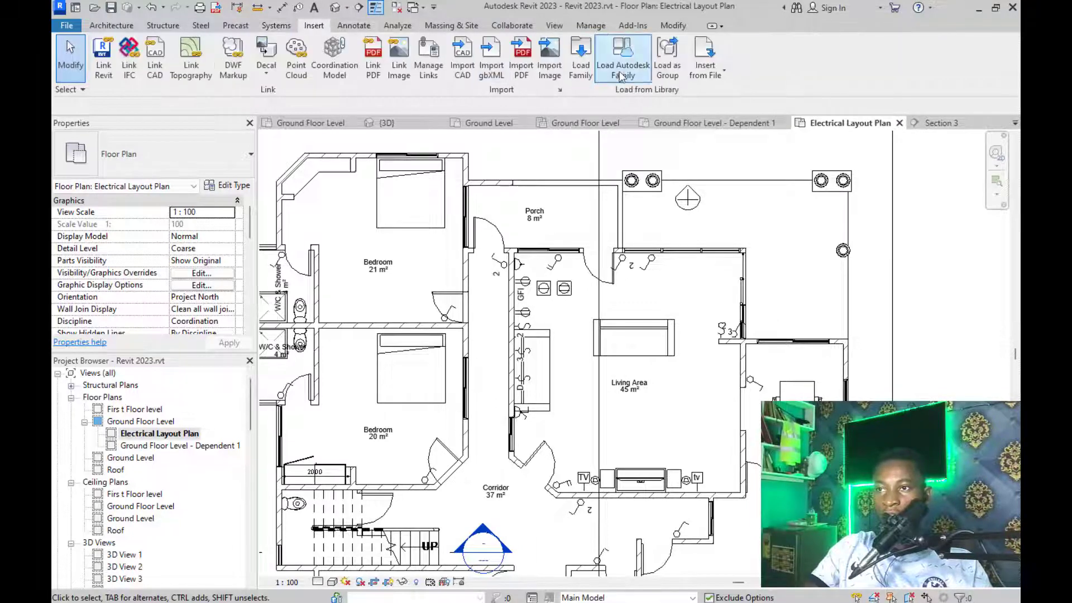
pyautogui.click(583, 56)
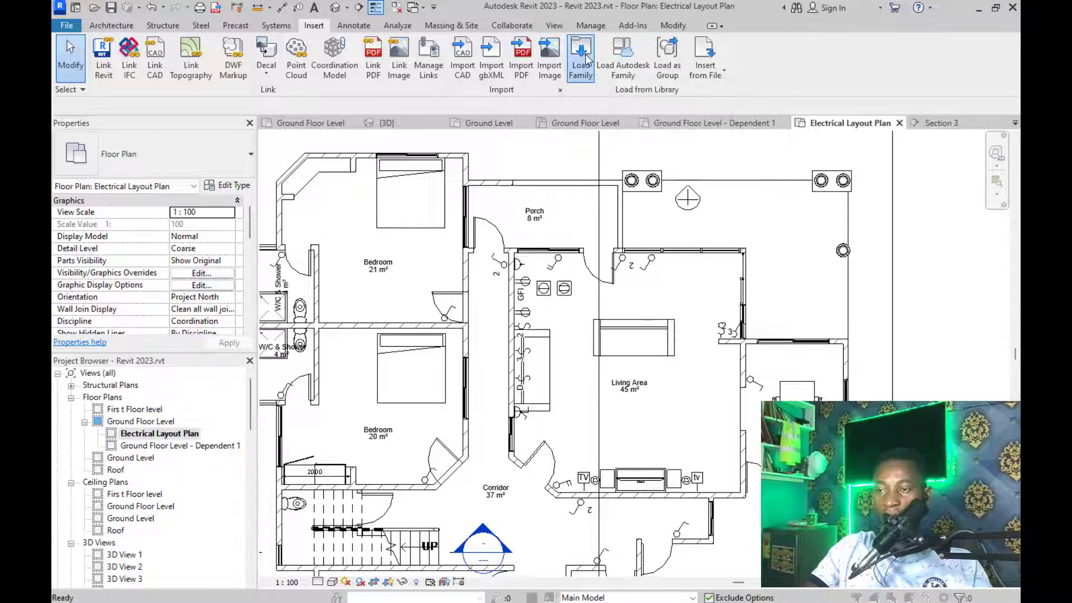
pyautogui.click(373, 303)
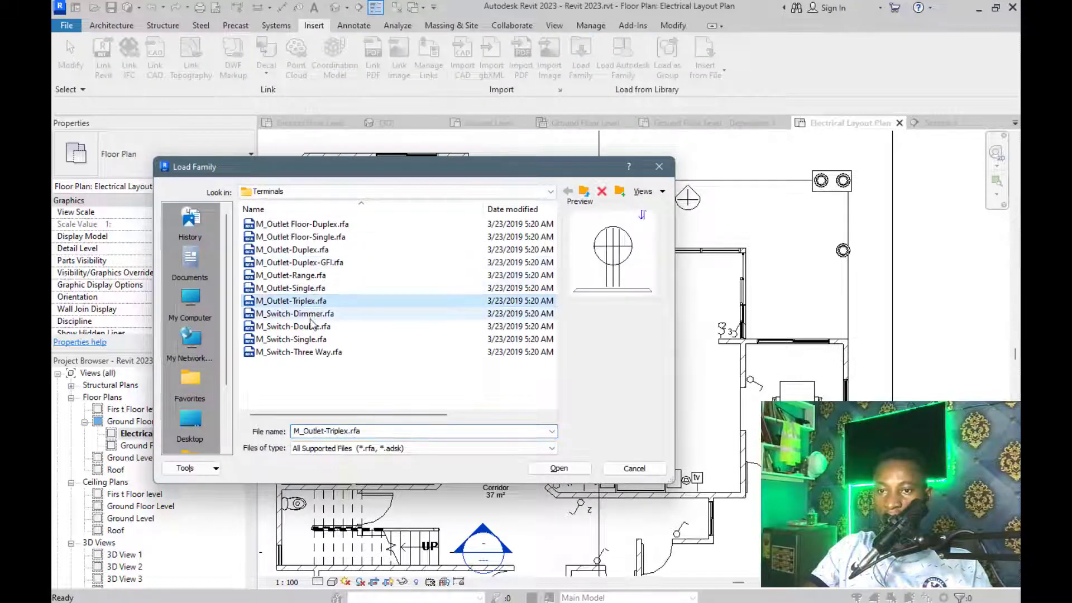
pyautogui.click(343, 314)
pyautogui.click(318, 327)
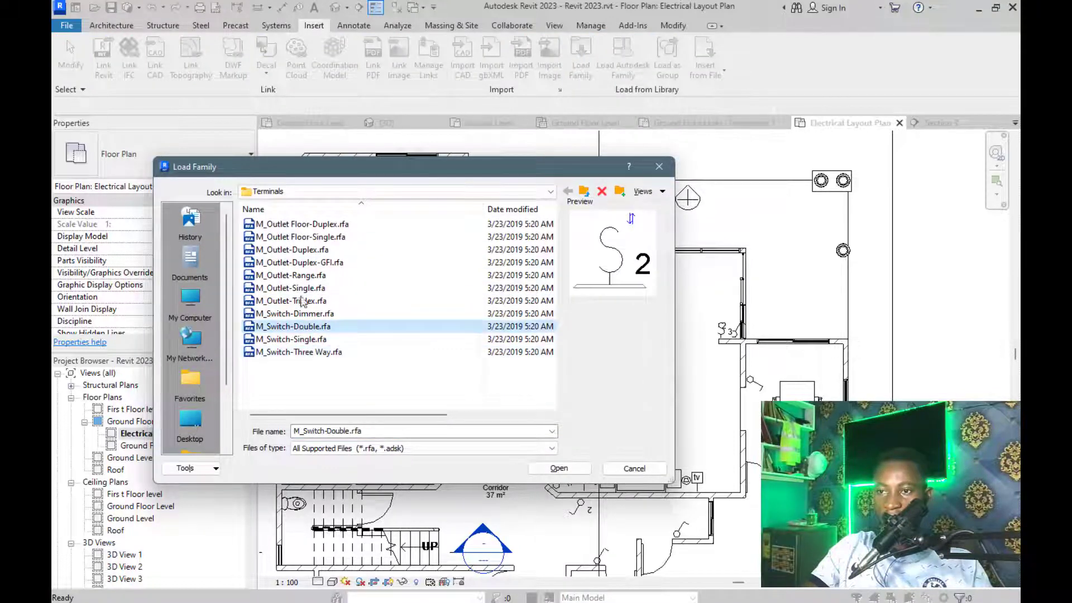
pyautogui.click(300, 264)
pyautogui.press('BackSpace')
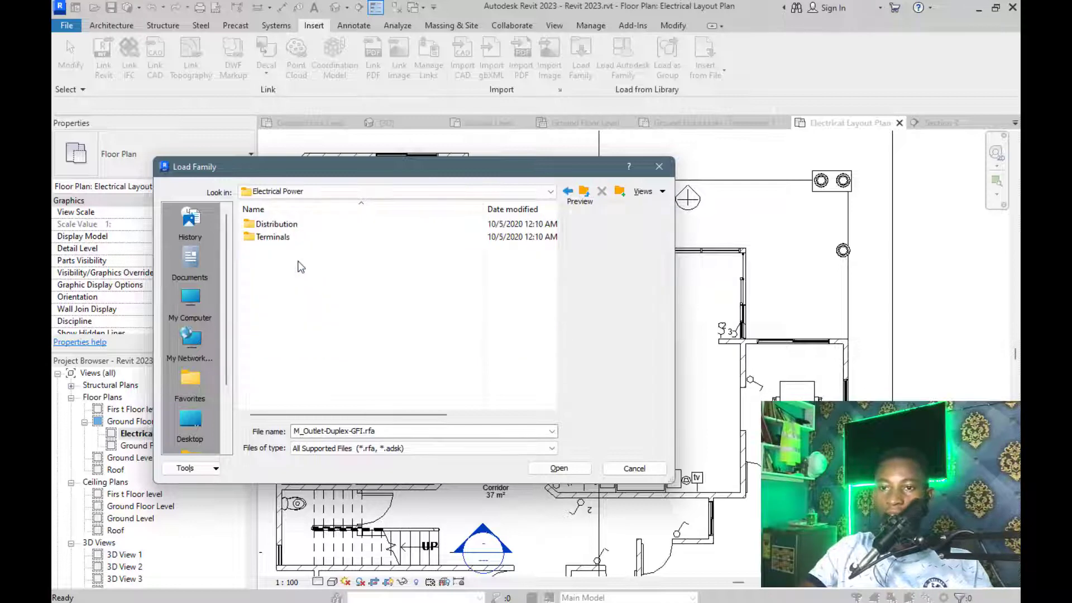
pyautogui.doubleClick(281, 239)
pyautogui.press('BackSpace')
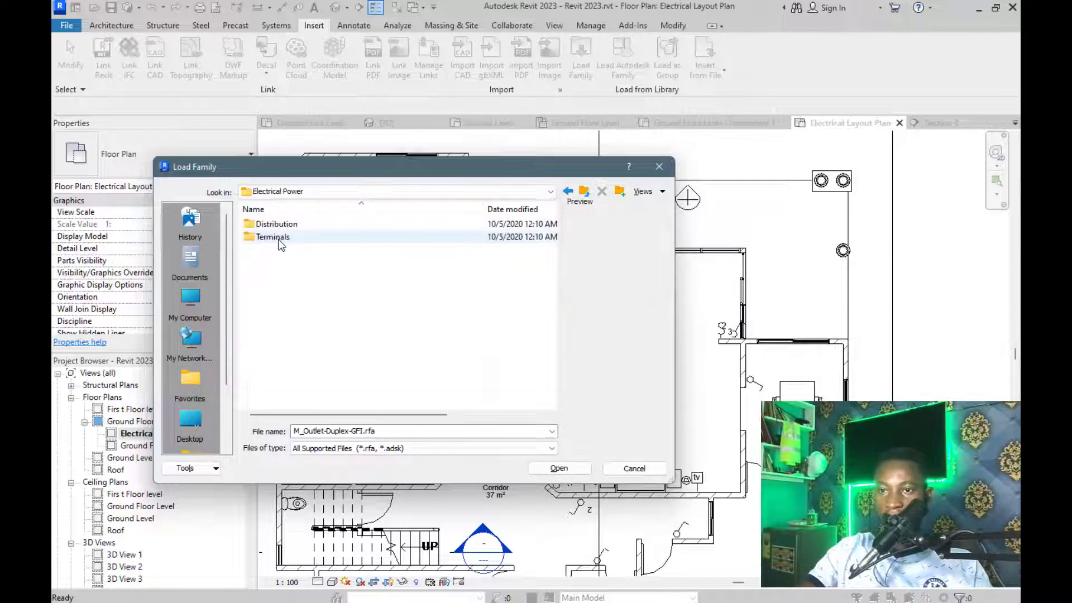
pyautogui.doubleClick(278, 225)
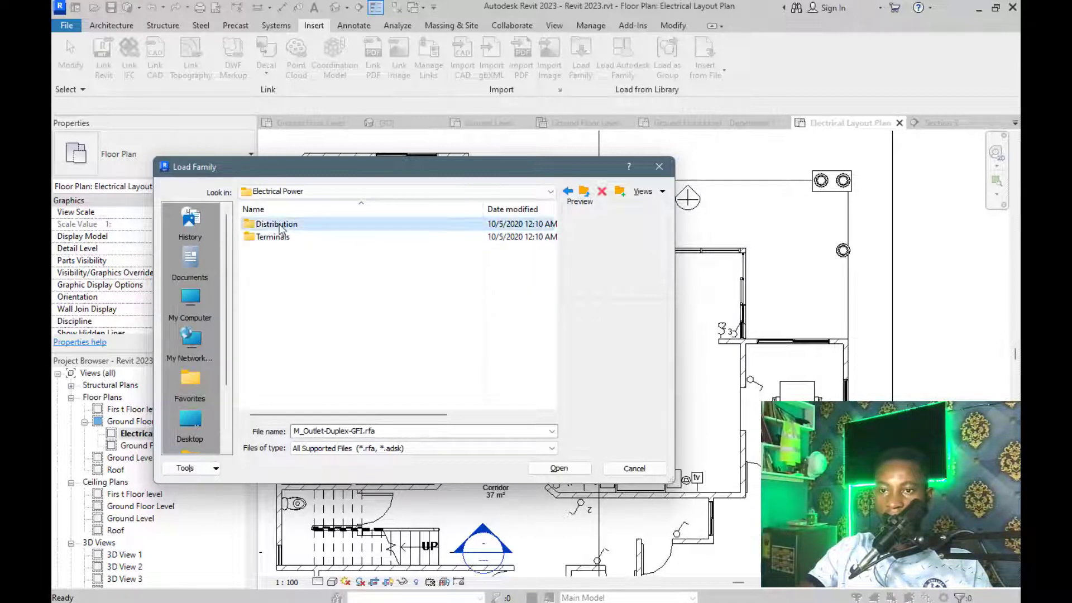
pyautogui.click(280, 226)
pyautogui.press('BackSpace')
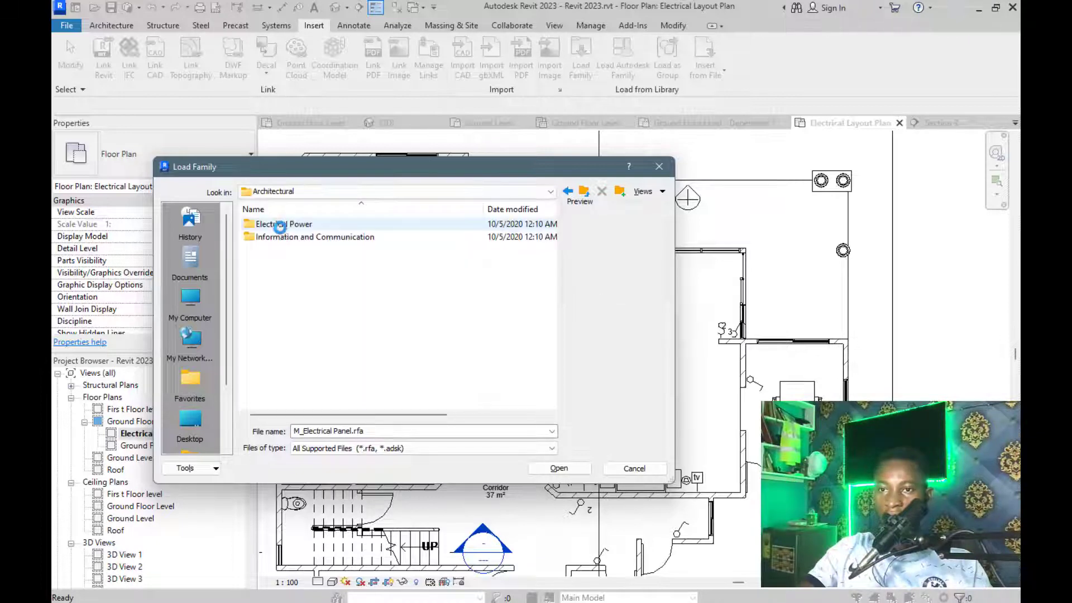
# Preview the M_Outlet-Communications family in the Information and Communication library, and return to the US Metric folder
pyautogui.click(315, 241)
pyautogui.doubleClick(316, 242)
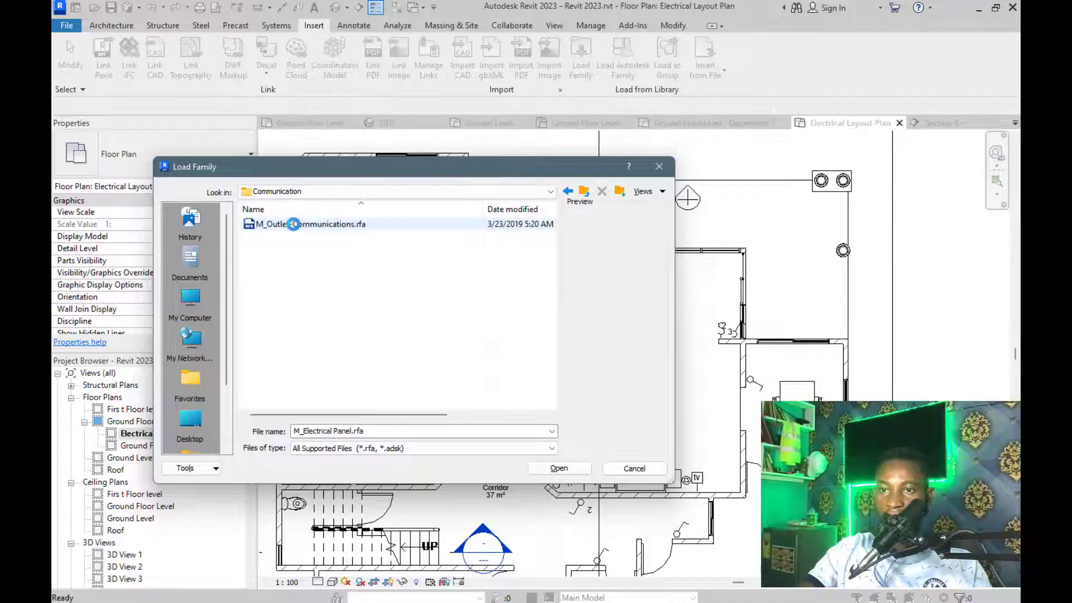
pyautogui.click(293, 224)
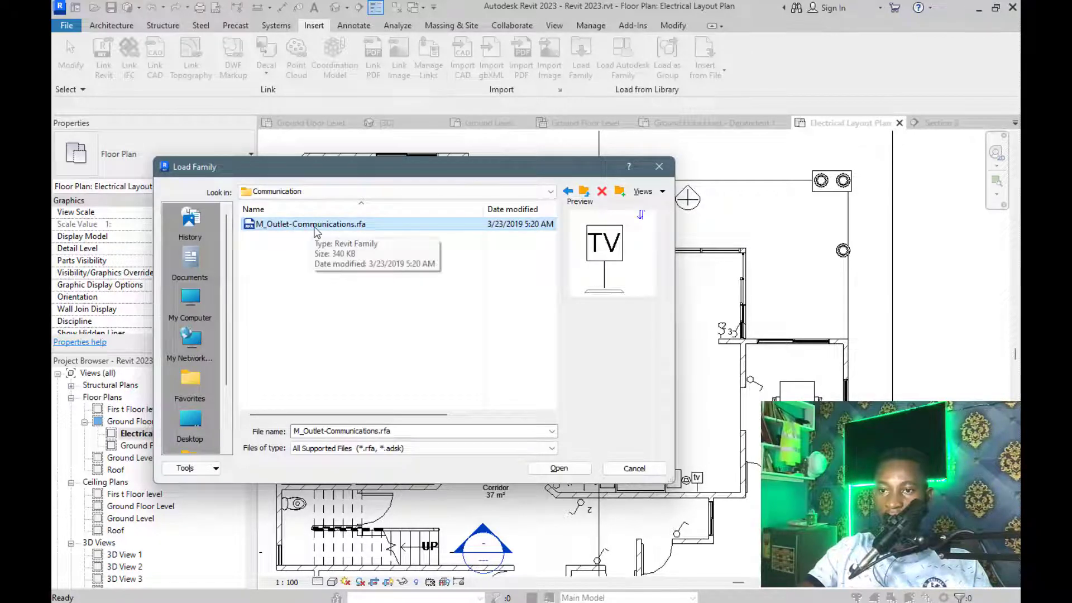
pyautogui.press('BackSpace')
pyautogui.press('BackSpace')
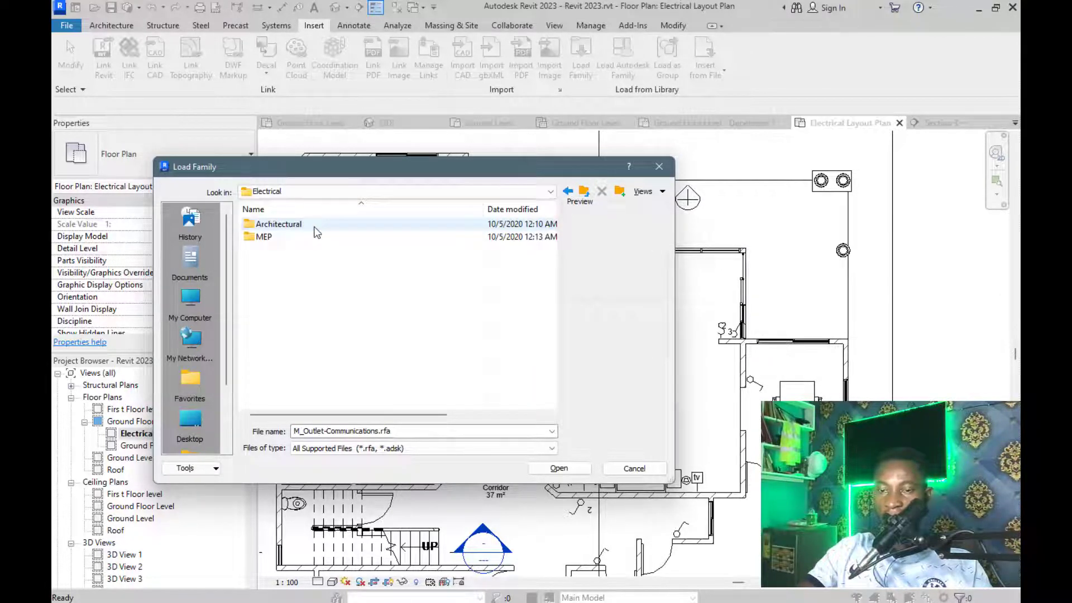
pyautogui.press('BackSpace')
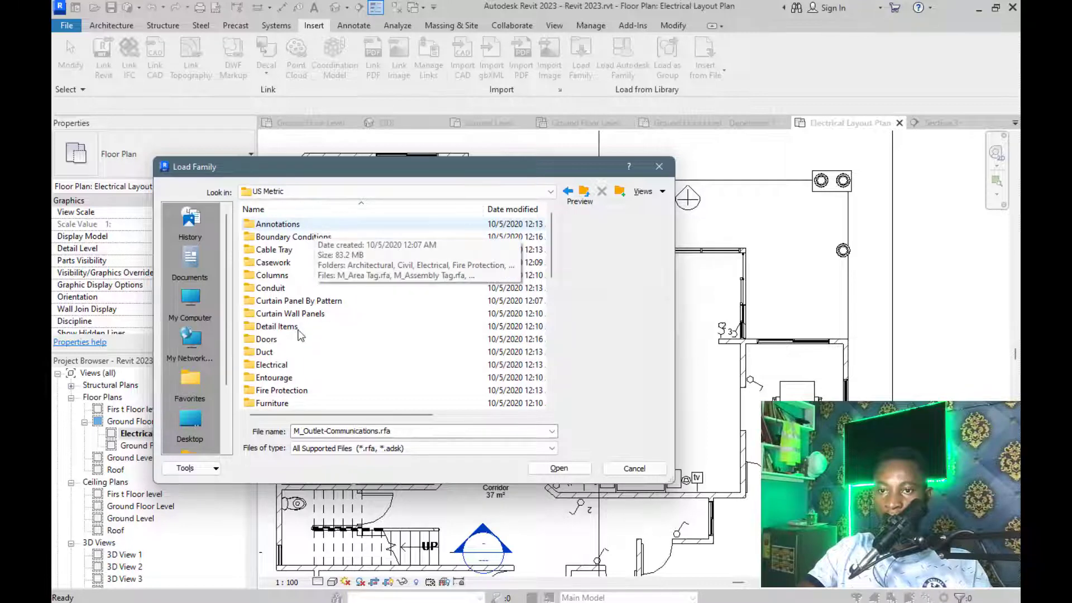
# Recheck the architectural Electrical Power library, reviewing the Distribution folder and the M_Outlet-Duplex and M_Outlet-Range families in Terminals
pyautogui.doubleClick(293, 369)
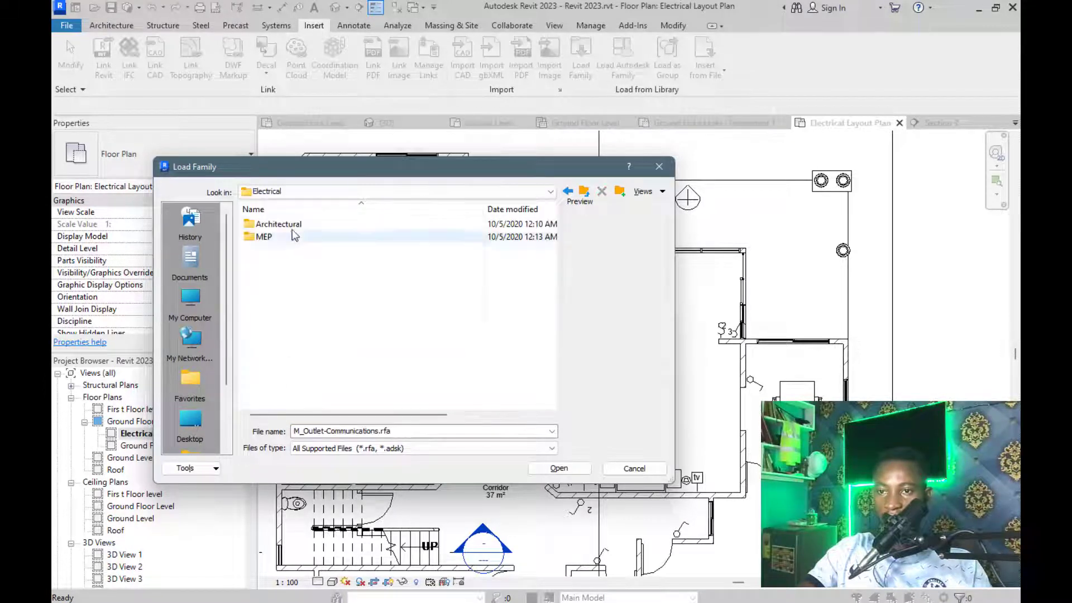
pyautogui.doubleClick(290, 224)
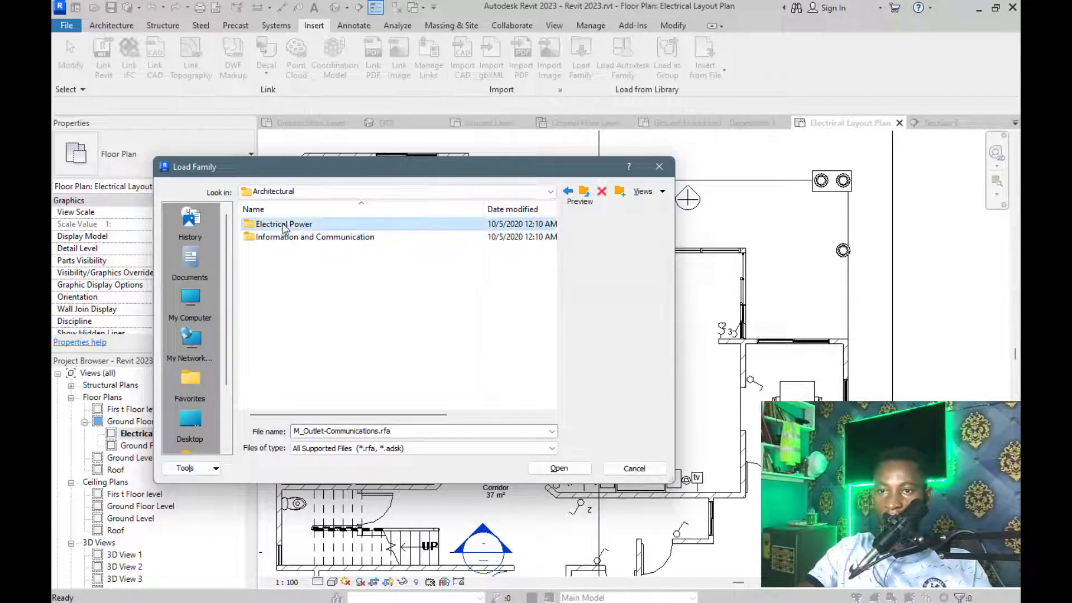
pyautogui.doubleClick(289, 225)
pyautogui.doubleClick(285, 224)
pyautogui.press('BackSpace')
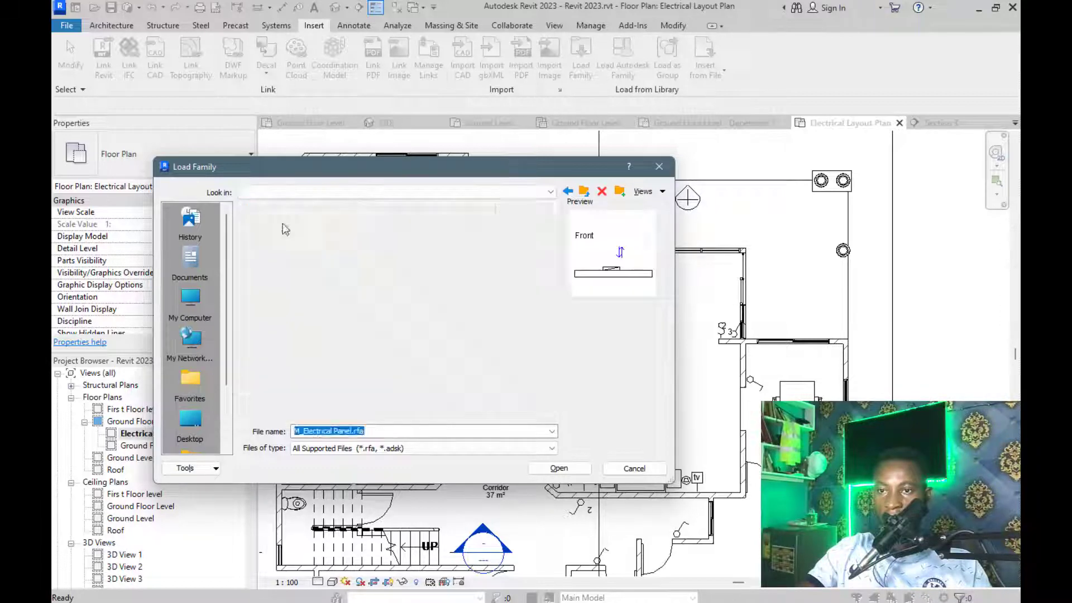
pyautogui.doubleClick(284, 238)
pyautogui.click(279, 225)
pyautogui.click(280, 250)
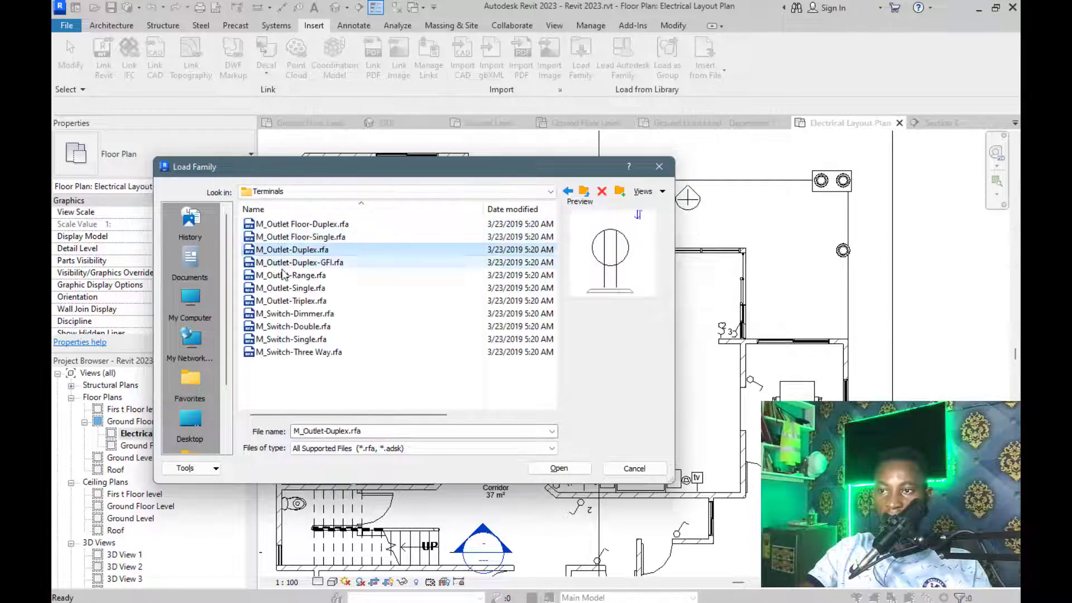
pyautogui.click(281, 273)
# Review the Communication folder's outlet family again and go back up to the Electrical library folder
pyautogui.press('BackSpace')
pyautogui.press('BackSpace')
pyautogui.doubleClick(281, 239)
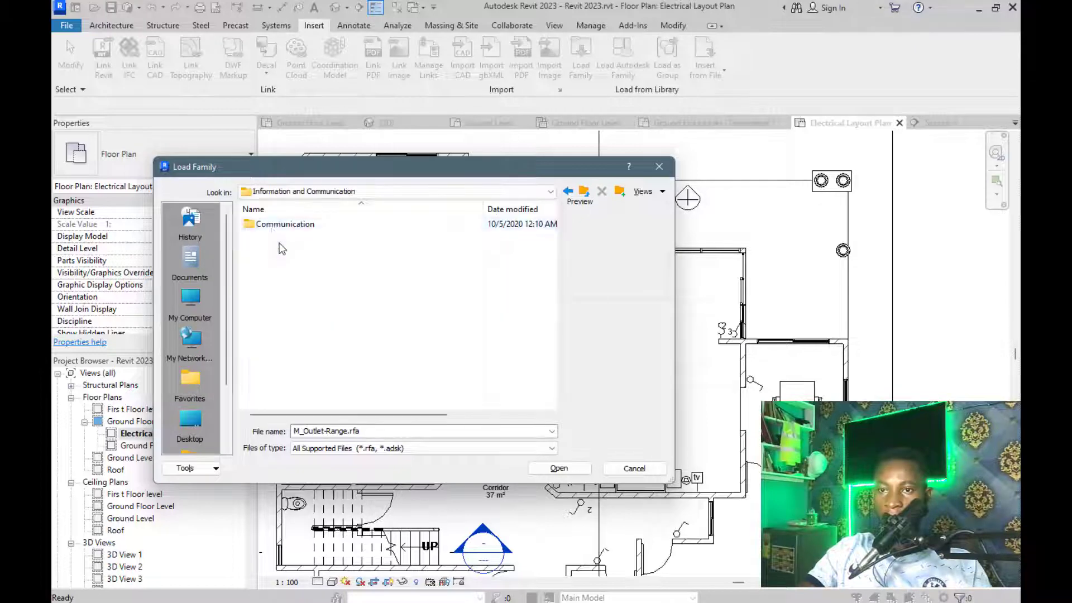
pyautogui.doubleClick(273, 225)
pyautogui.click(273, 231)
pyautogui.press('BackSpace')
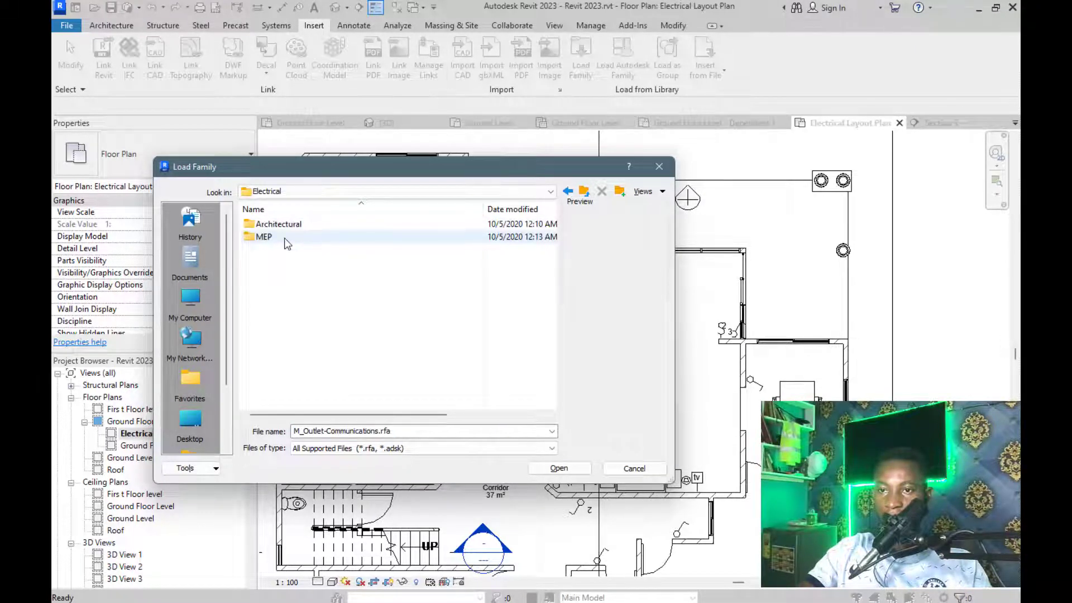
# Look through the US Metric library's category folders, checking the Furniture folder and its Beds subfolder
pyautogui.press('BackSpace')
pyautogui.scroll(-2, 315, 291)
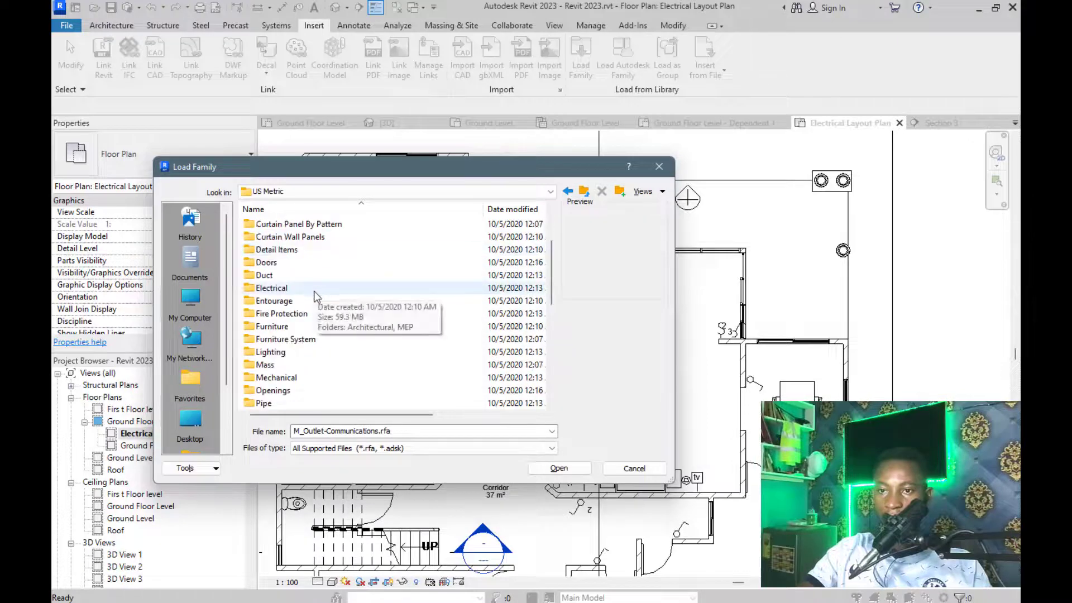
pyautogui.scroll(-2, 310, 310)
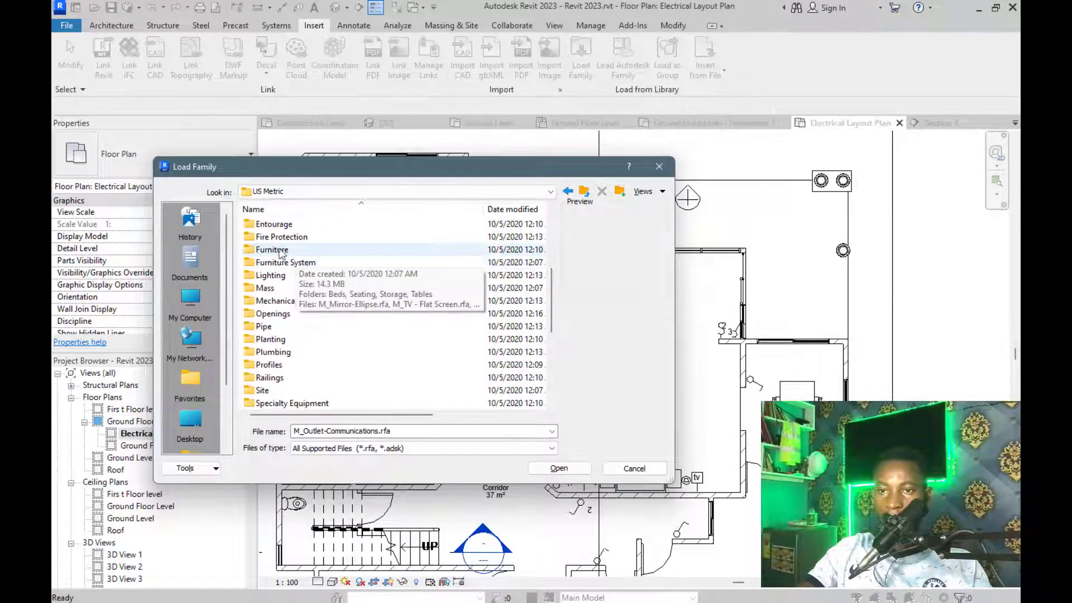
pyautogui.doubleClick(276, 248)
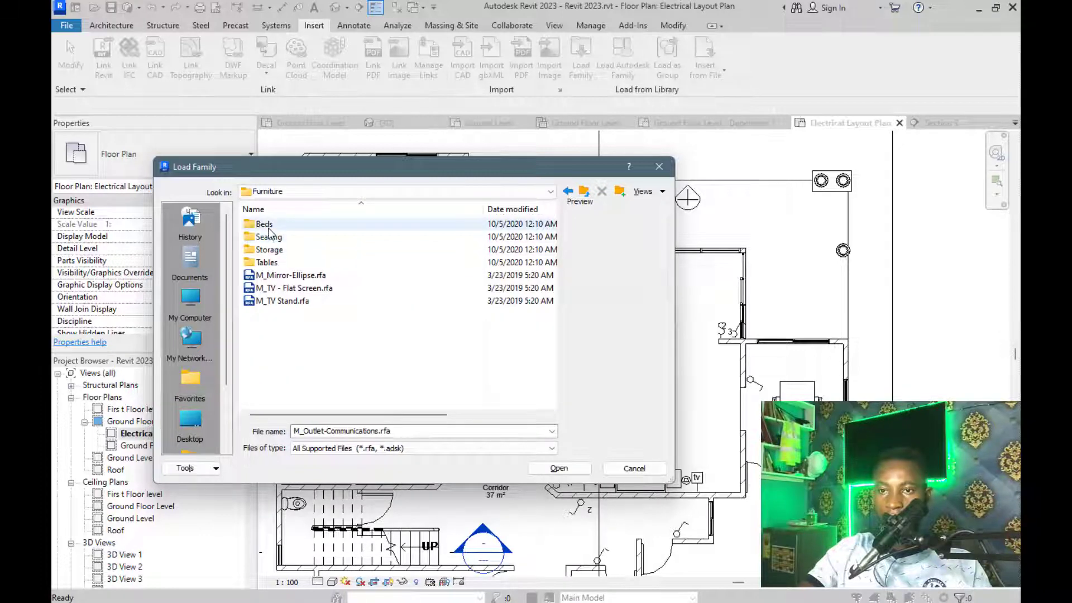
pyautogui.doubleClick(269, 230)
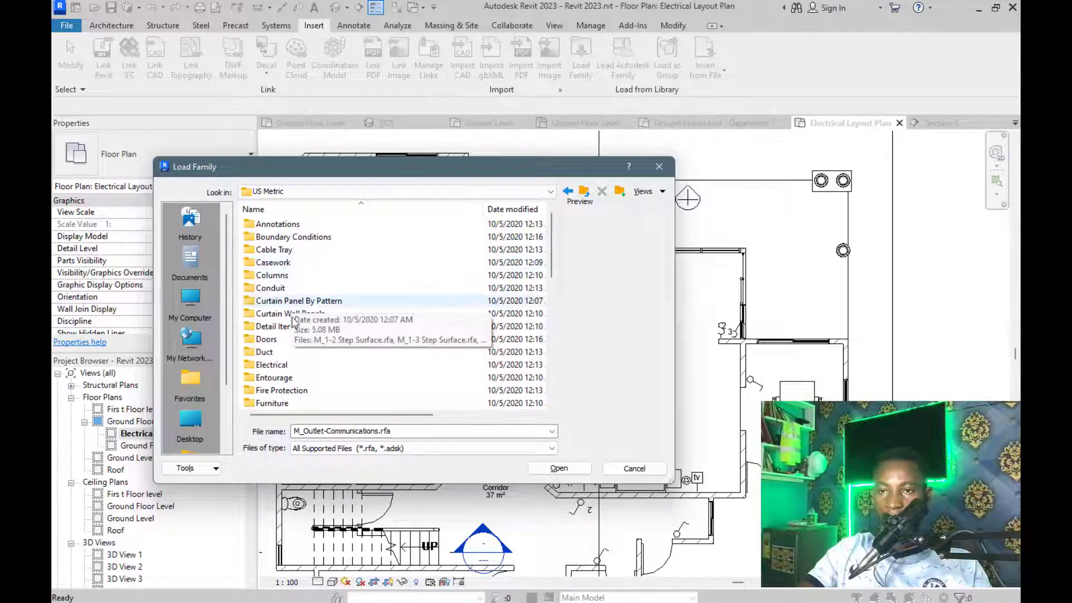